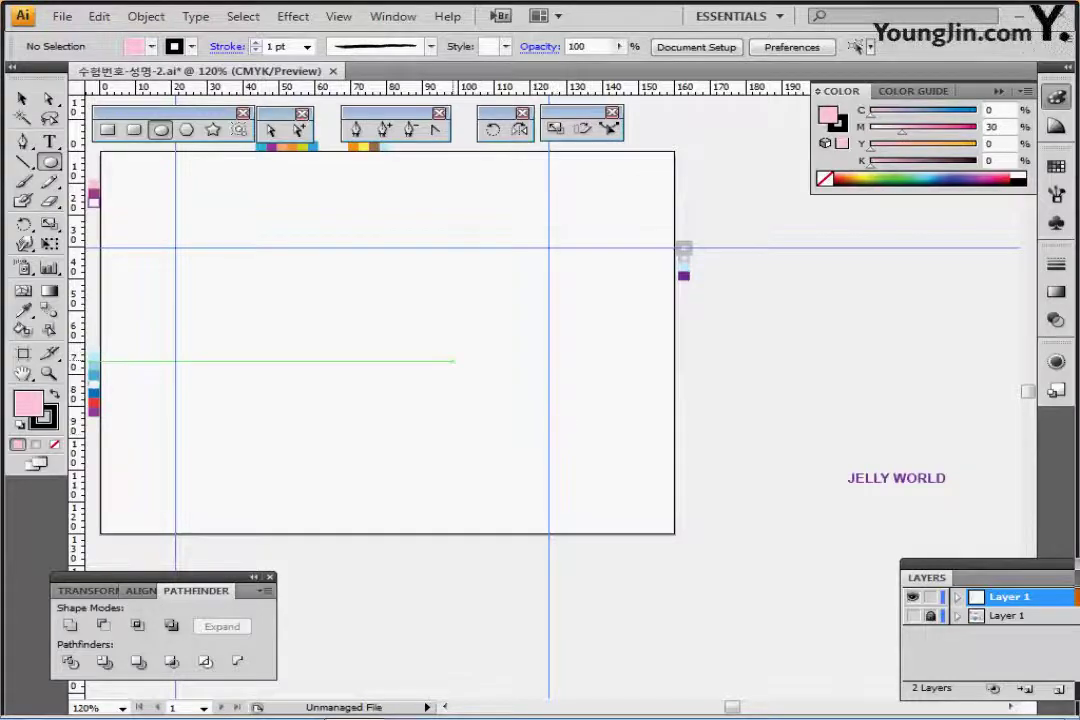
Step: Create a 16 mm by 10 mm ellipse starting at the intersection of the left vertical and horizontal guides
left_click(389, 309, "ctrl")
left_click(389, 309, "ctrl")
left_click(499, 401, "ctrl")
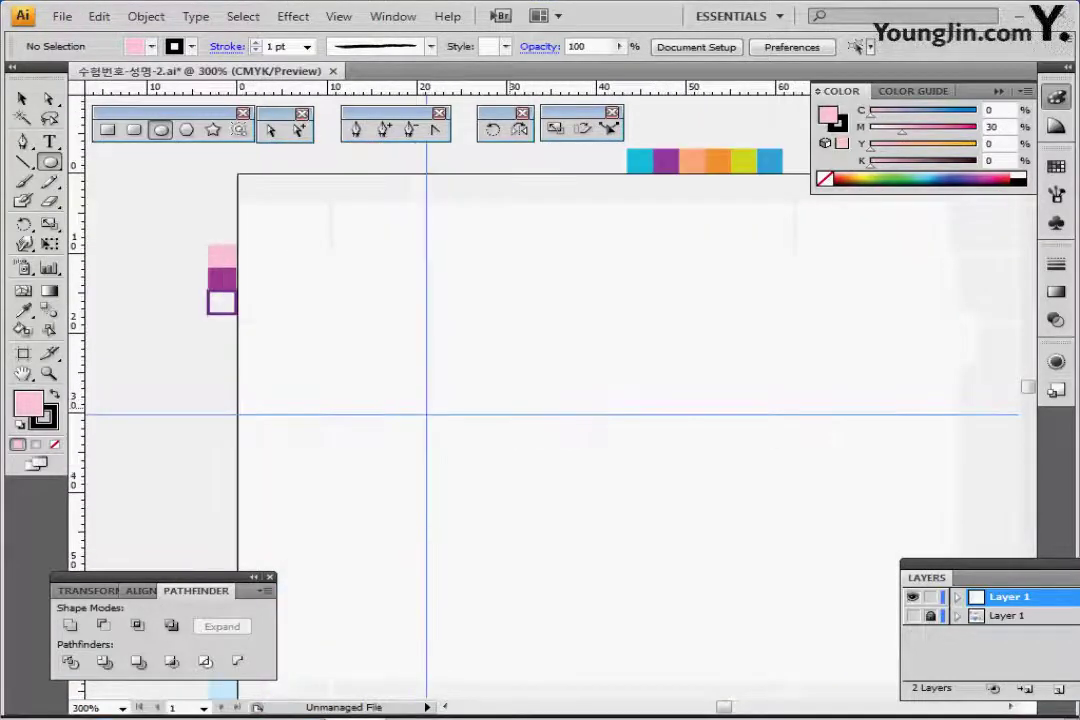
left_click_drag(499, 401, 347, 298)
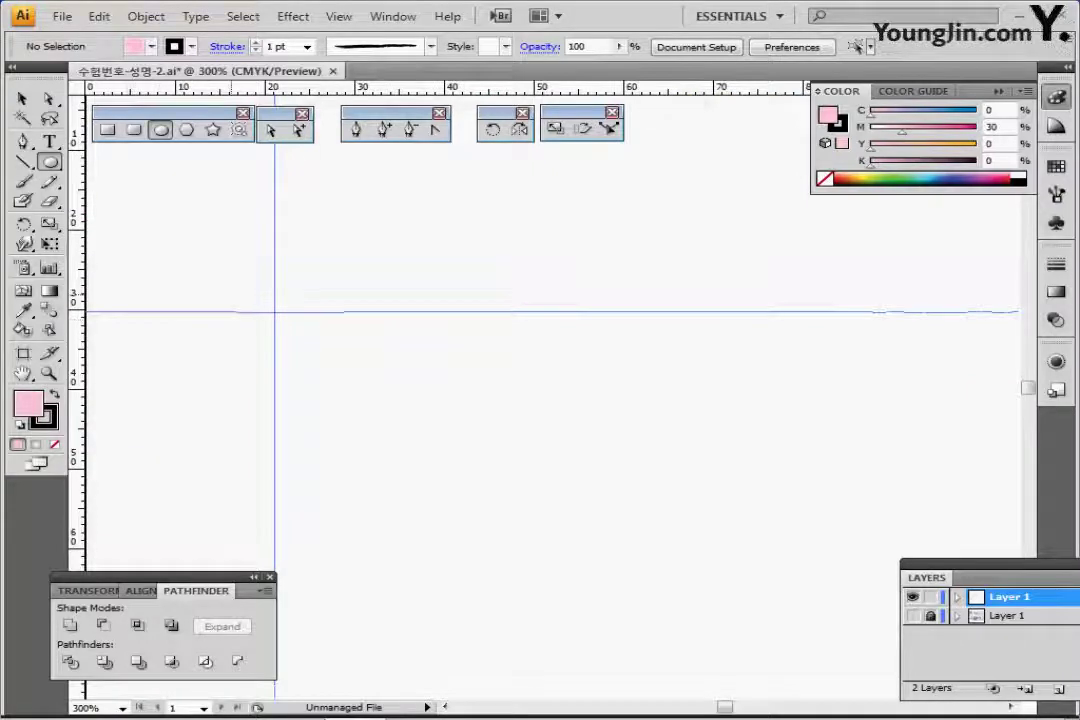
left_click(275, 311)
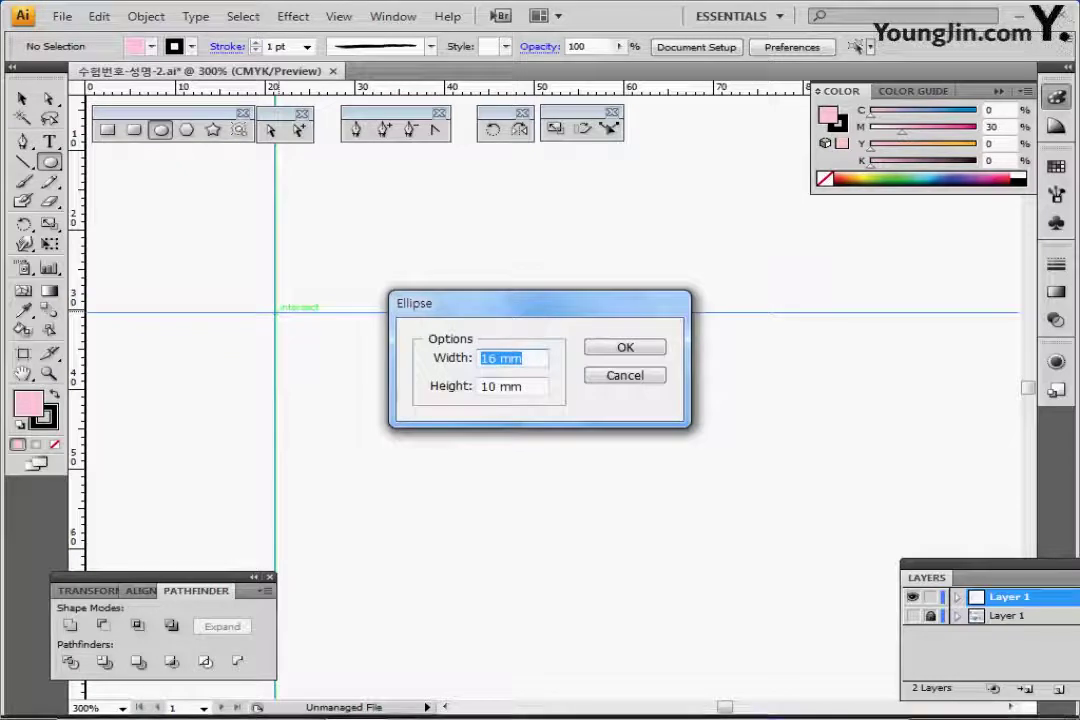
key("Tab")
type("10")
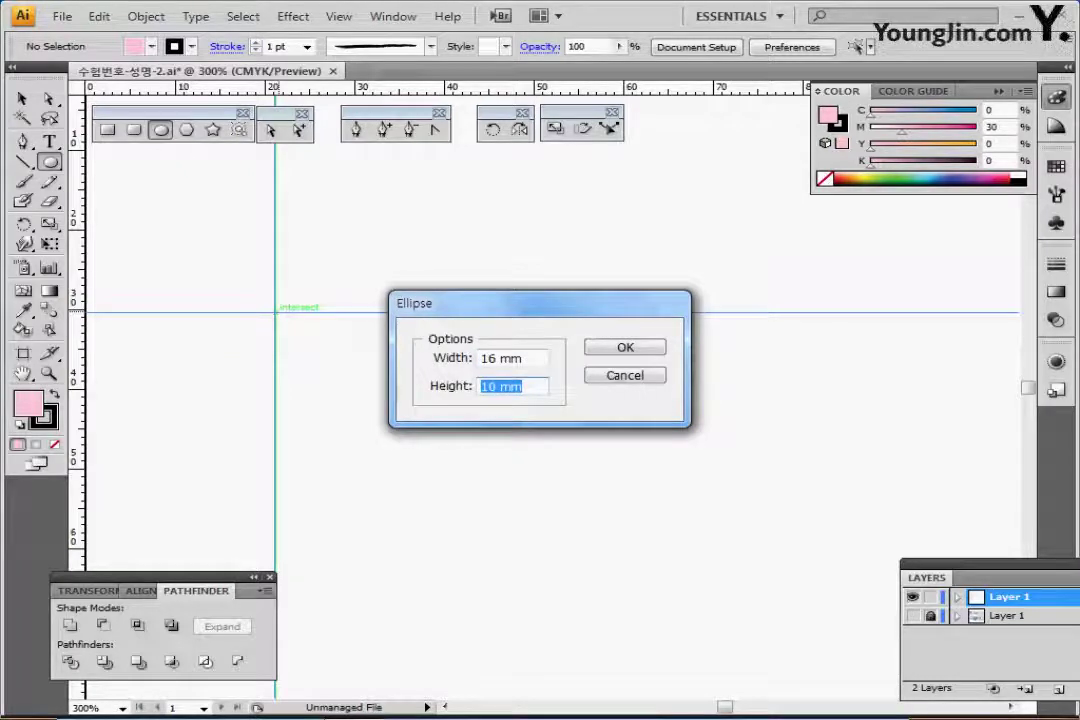
key("Return")
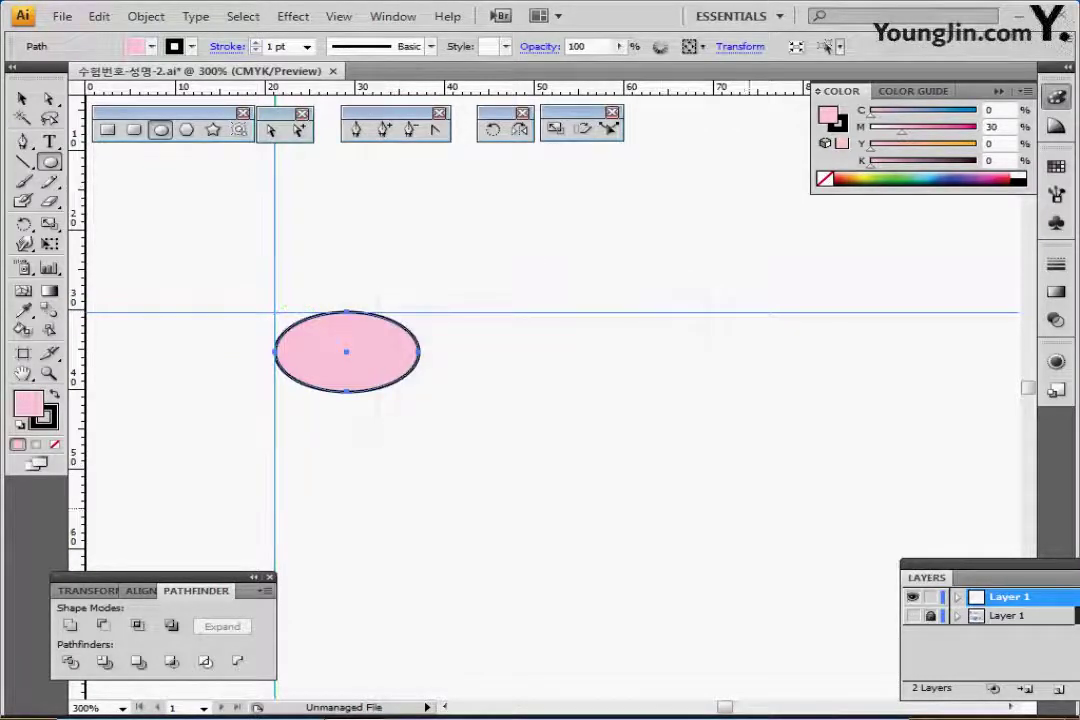
Step: Show the locked sketch layer and move the pink ellipse onto the rabbit's head, centred on the vertical guide, and deselect it
left_click(912, 616)
left_click_drag(362, 350, 301, 263)
left_click(353, 342, "ctrl")
left_click(508, 296, "ctrl")
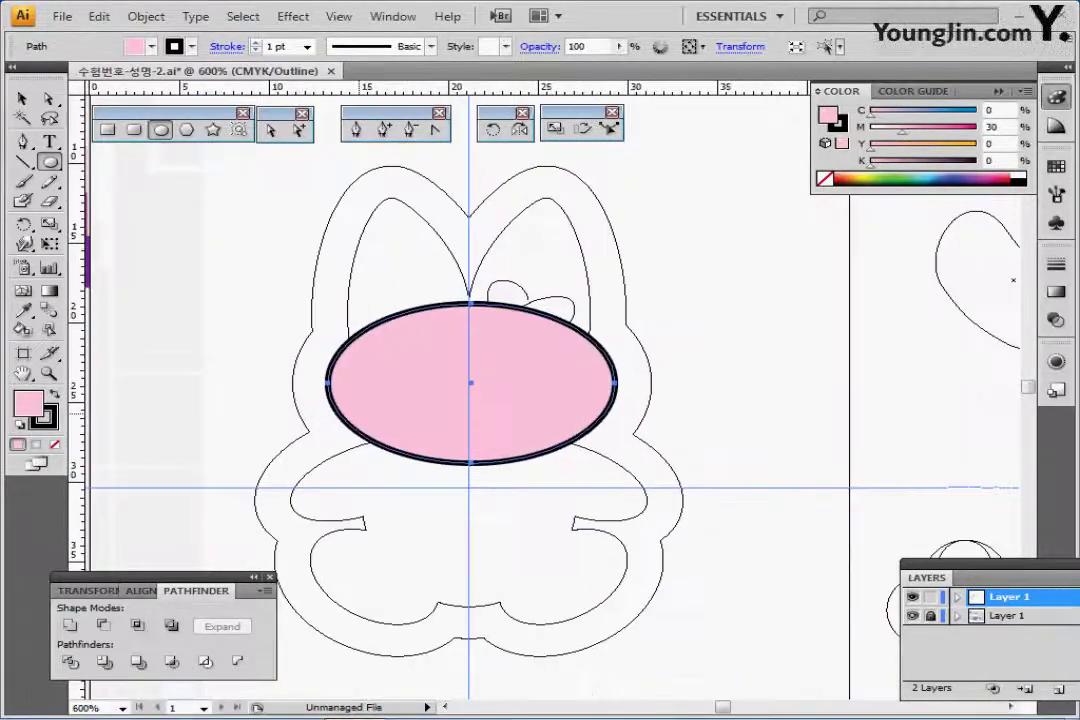
key("ctrl+shift+a")
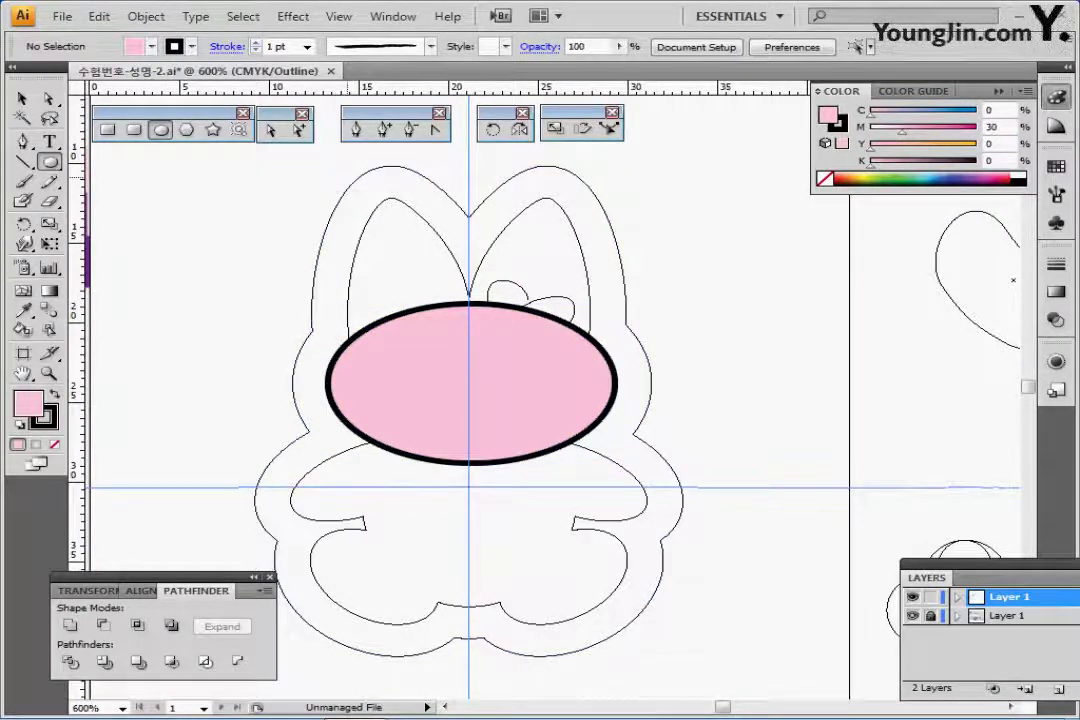
Step: Draw an unfilled upright ellipse over the rabbit's left ear and adjust its width to fit the sketch outline
left_click_drag(347, 178, 470, 390)
left_click_drag(405, 285, 405, 307)
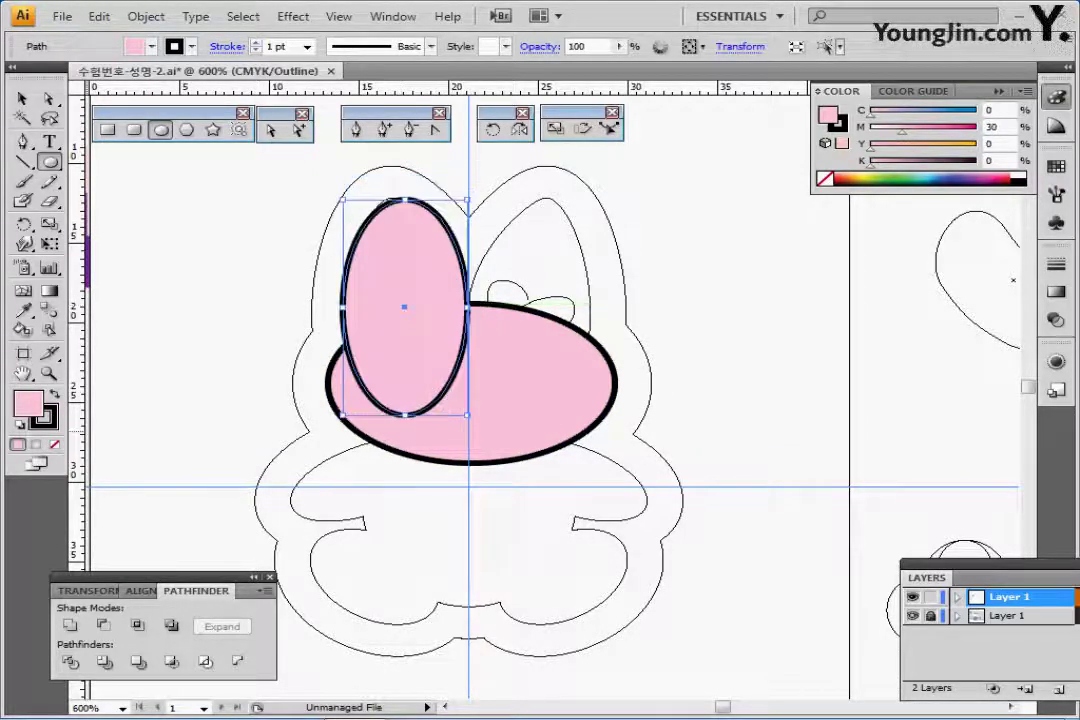
key("slash")
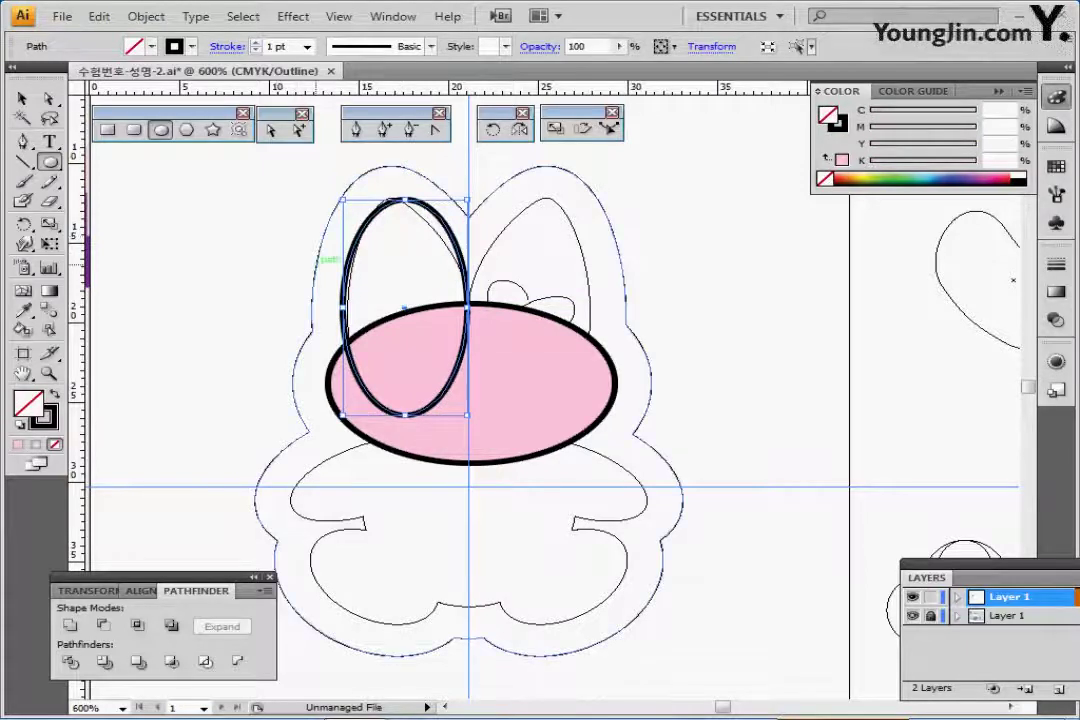
mouse_move(467, 302)
left_mouse_down()
mouse_move(457, 302)
mouse_move(468, 302)
left_mouse_up()
left_click_drag(343, 307, 347, 307)
scroll(368, 281, "right", 2)
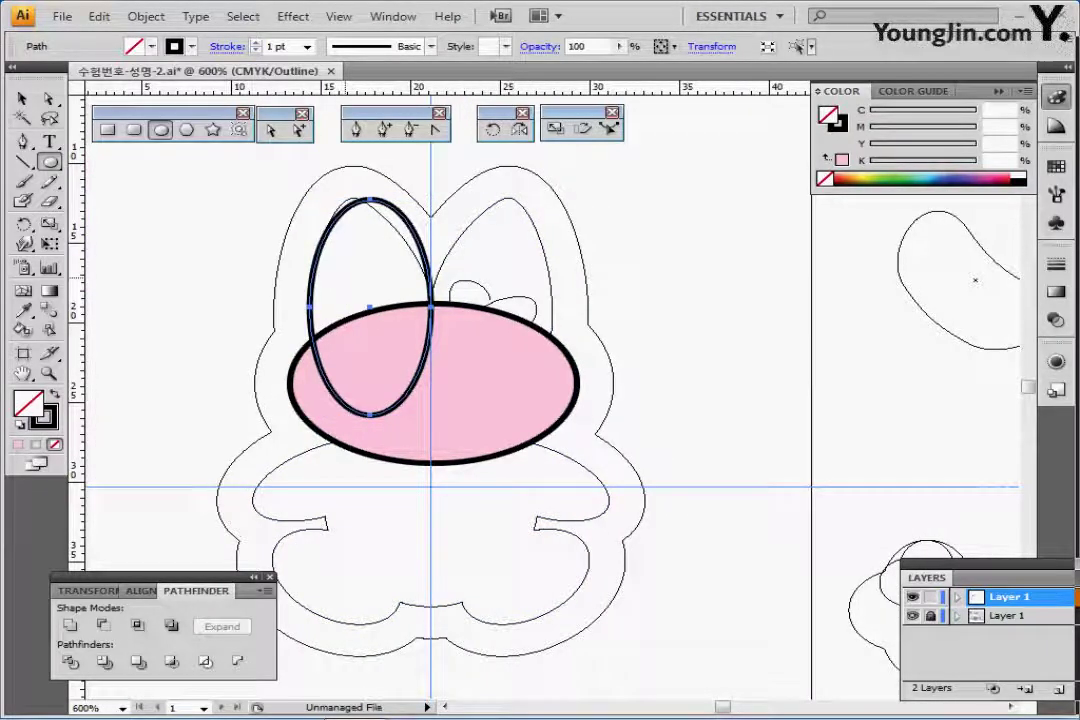
Step: Reshape the ear ellipse by moving its top anchor point left and shortening its handle to match the ear's pointed tip
key("ctrl")
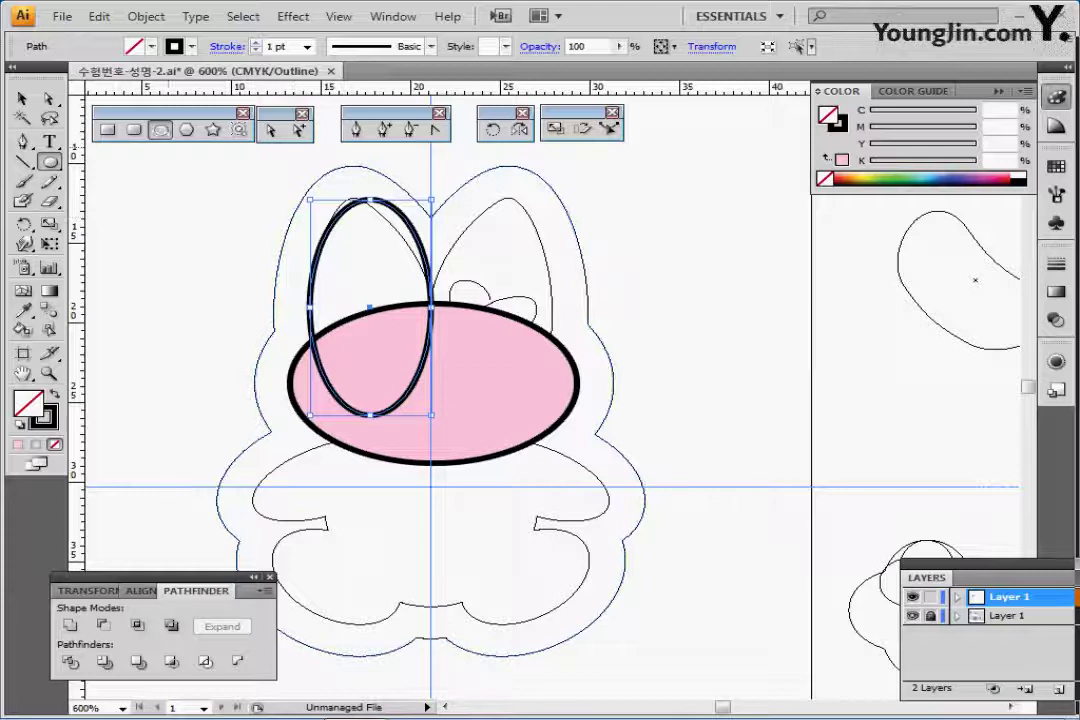
left_click(271, 130)
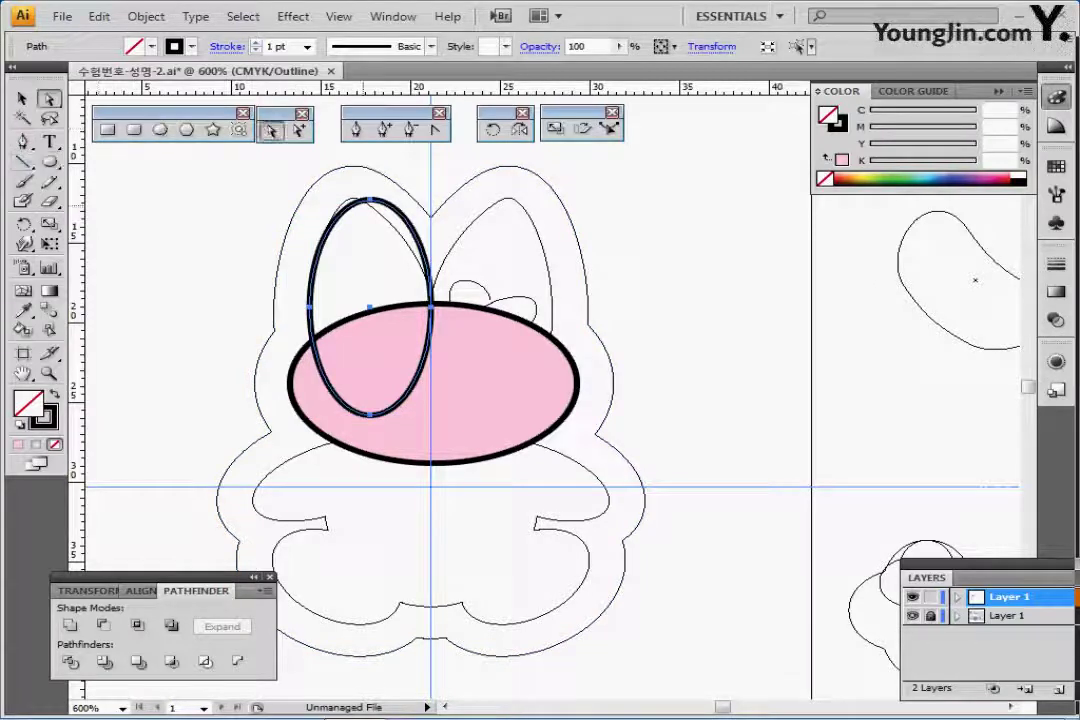
left_click(371, 201)
left_click_drag(371, 201, 338, 200)
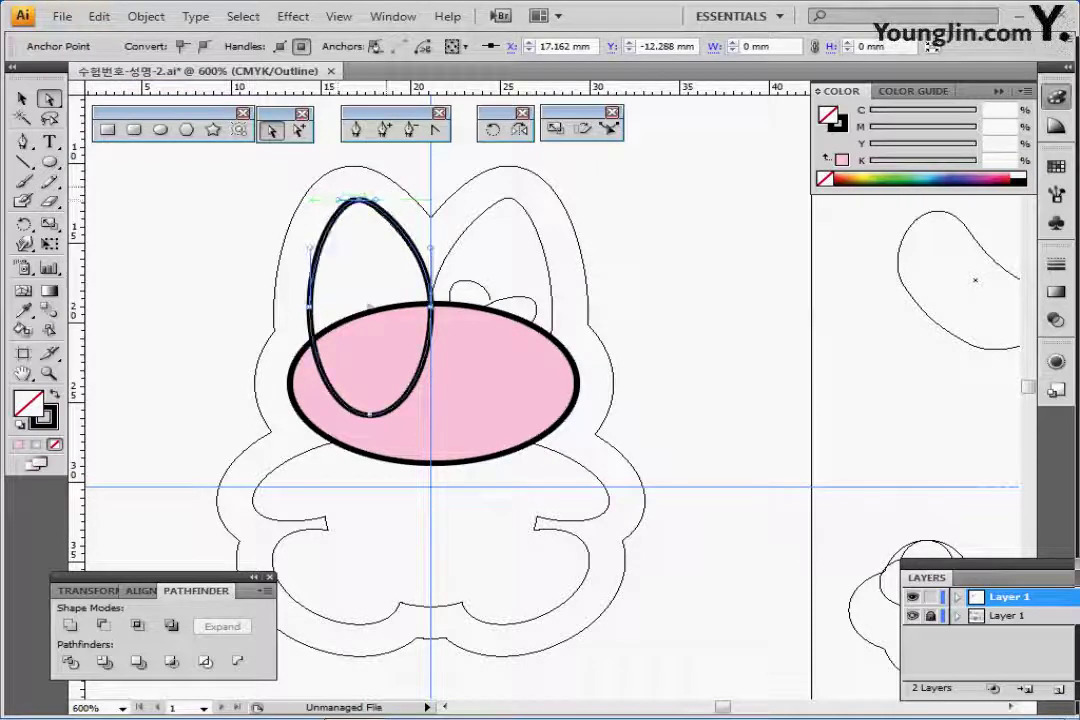
left_click_drag(408, 197, 378, 199)
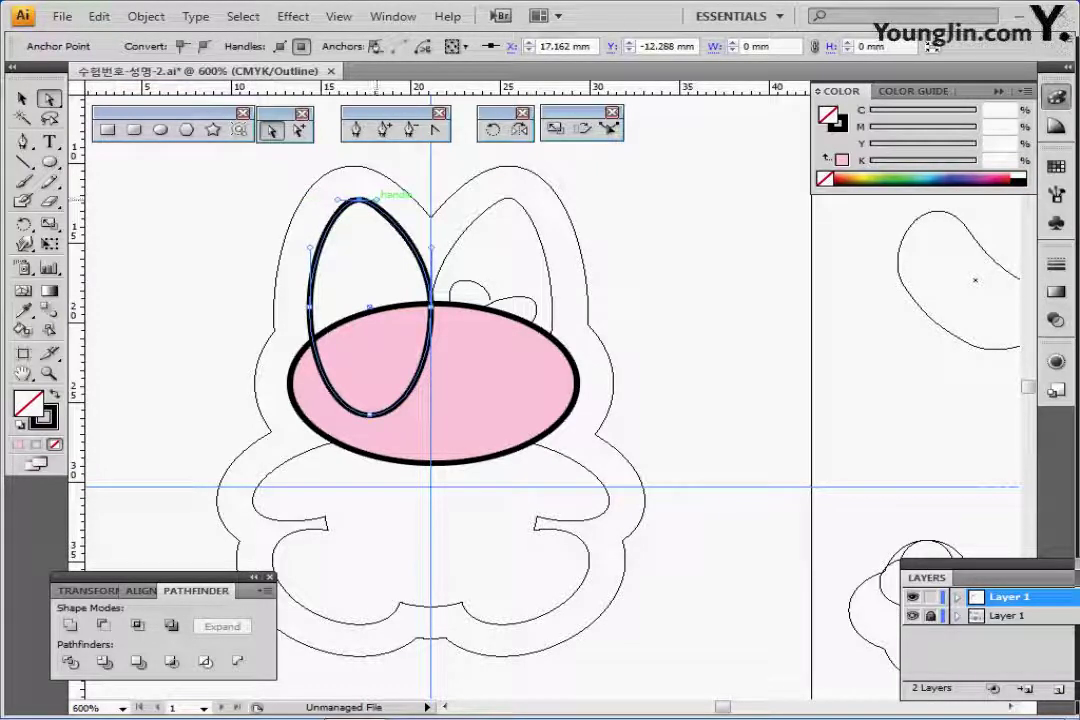
mouse_move(401, 276)
left_mouse_down()
mouse_move(388, 261)
mouse_move(405, 260)
left_mouse_up()
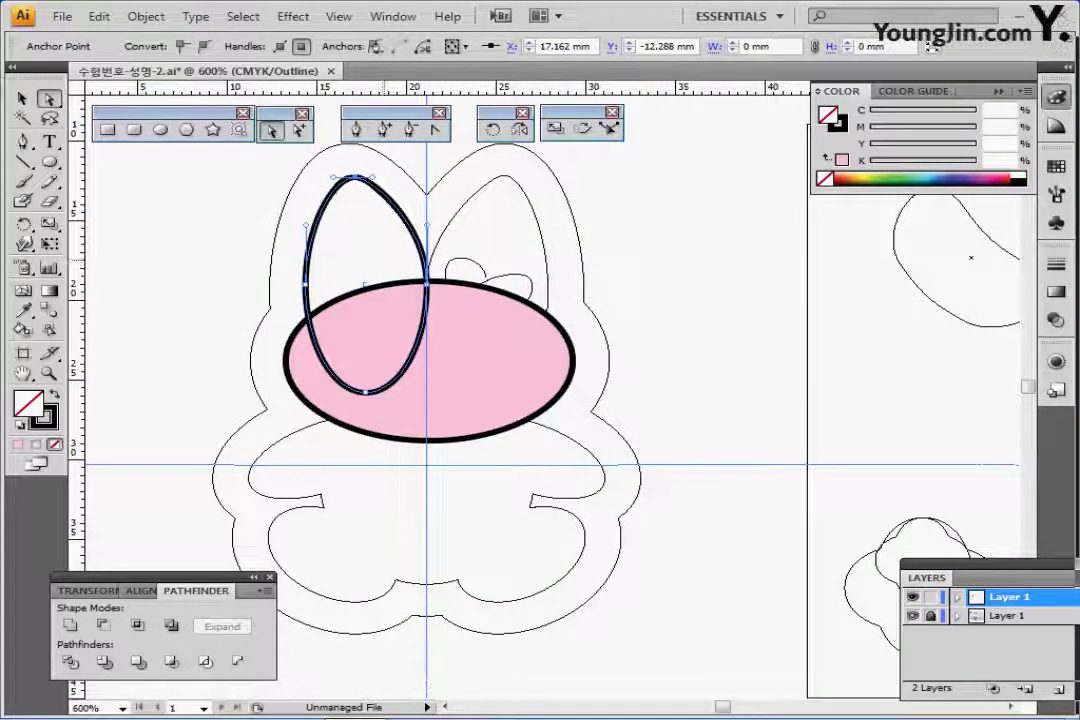
left_click_drag(403, 260, 357, 279)
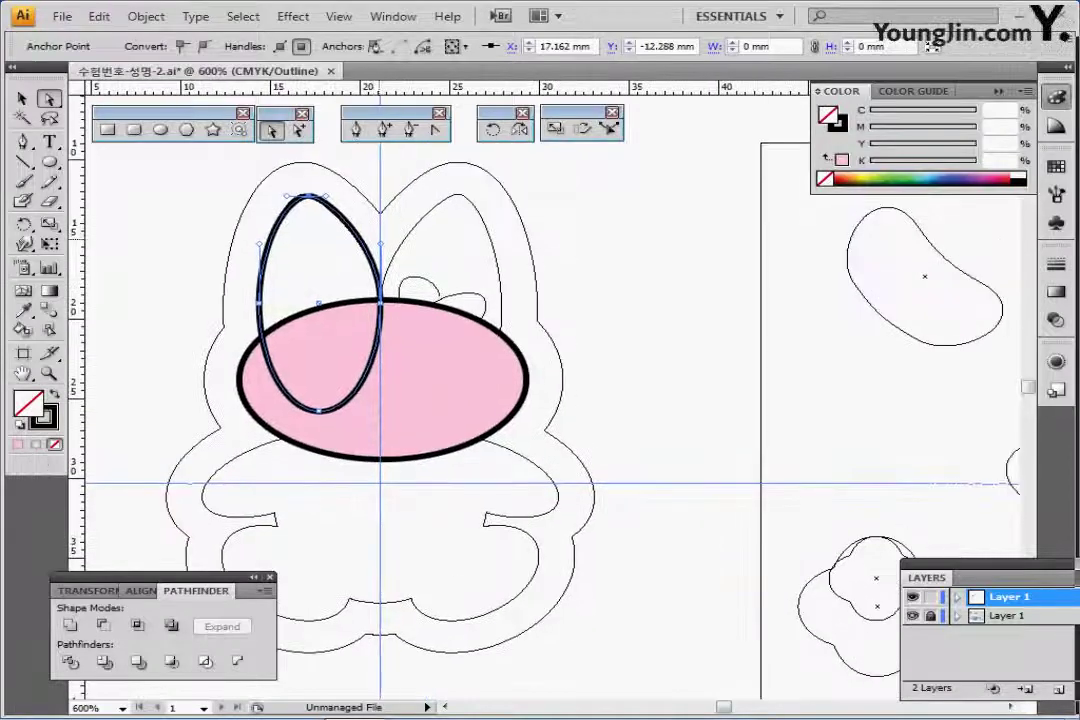
Step: Draw an ellipse for the rabbit's left arm, rotate it upward toward the body, fit it to the sketch and deselect it
left_click(160, 129)
scroll(241, 418, "down", 2)
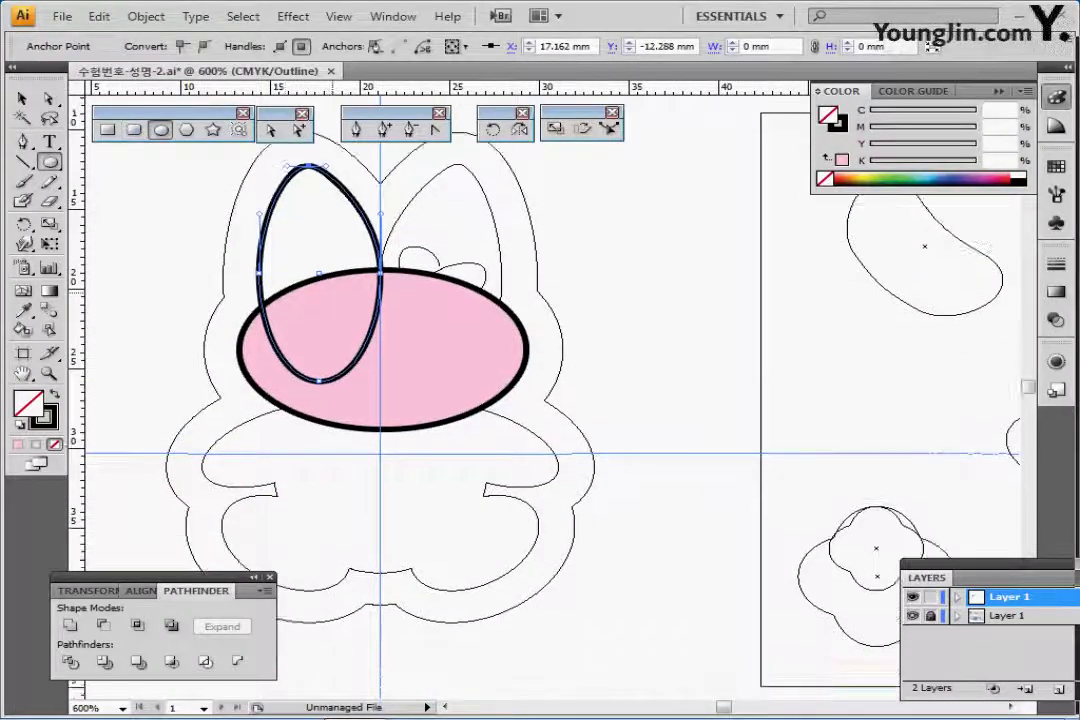
scroll(240, 420, "down", 2)
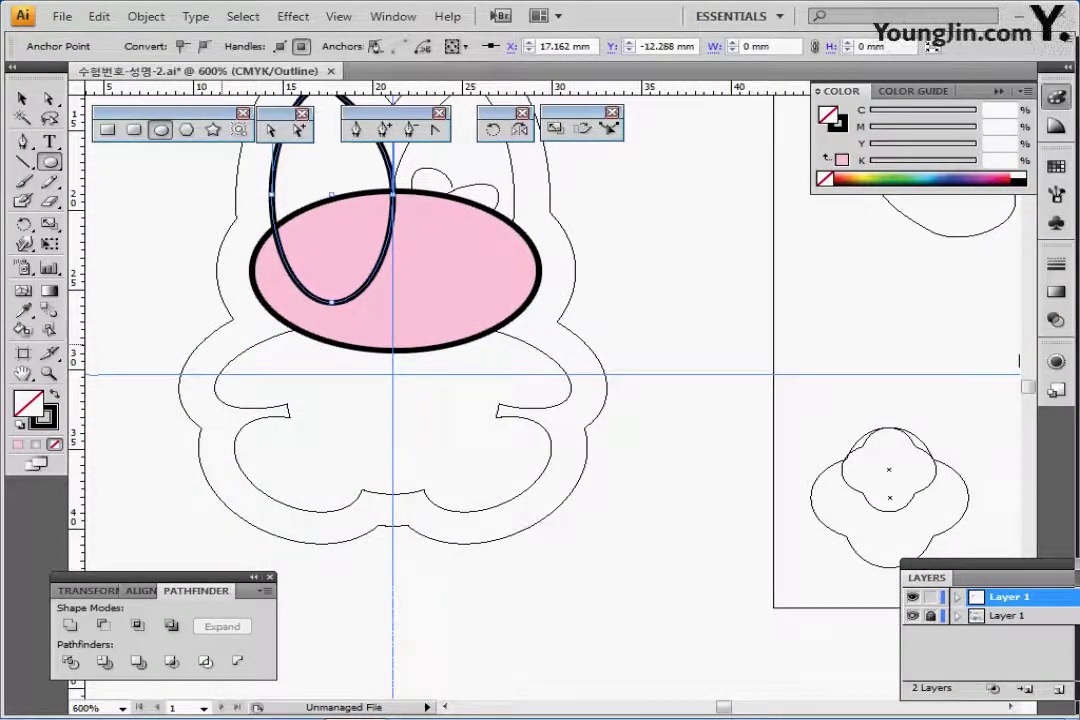
mouse_move(207, 326)
left_mouse_down()
mouse_move(252, 369)
mouse_move(320, 383)
mouse_move(337, 406)
mouse_move(357, 406)
mouse_move(357, 396)
left_mouse_up()
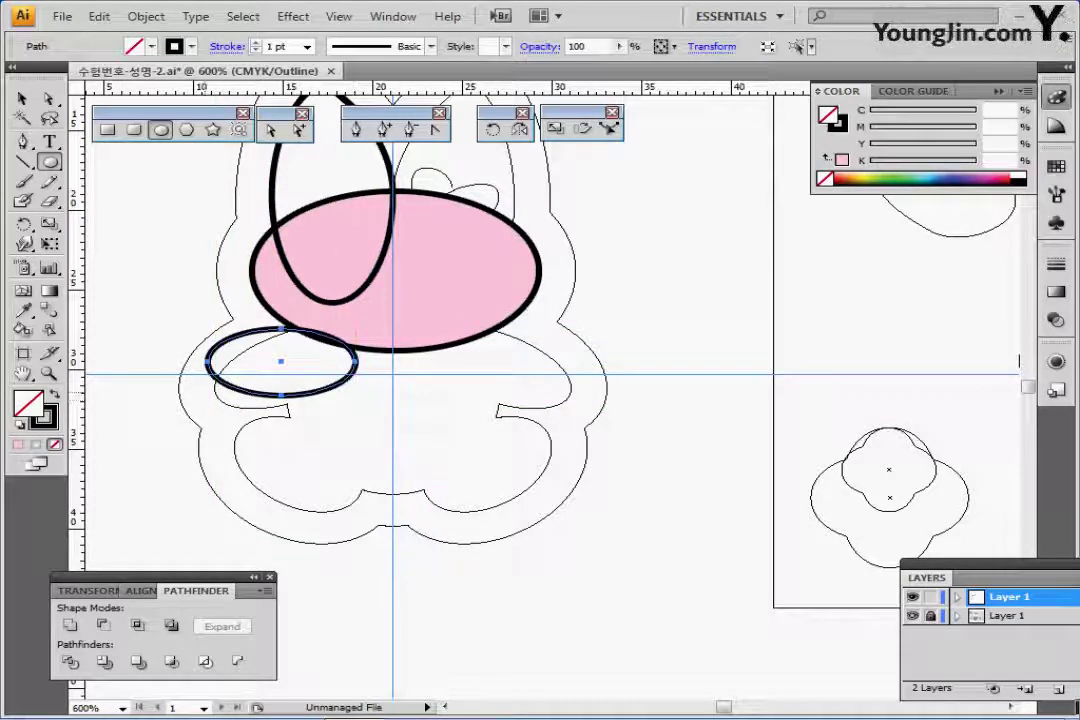
left_click(23, 99)
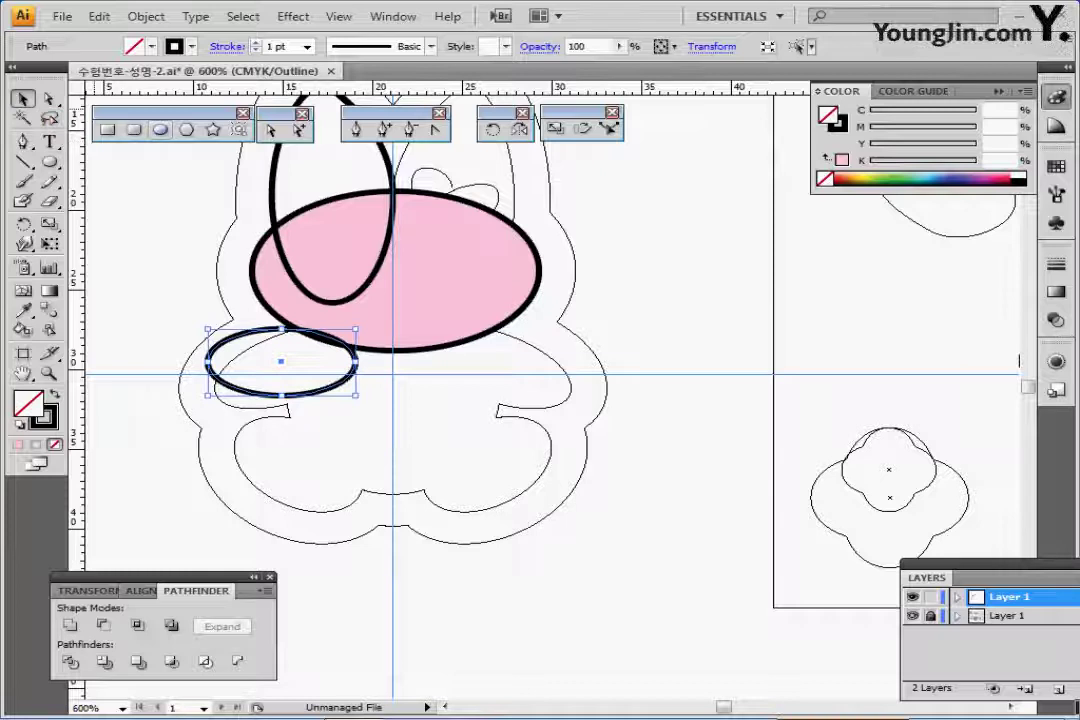
key("l")
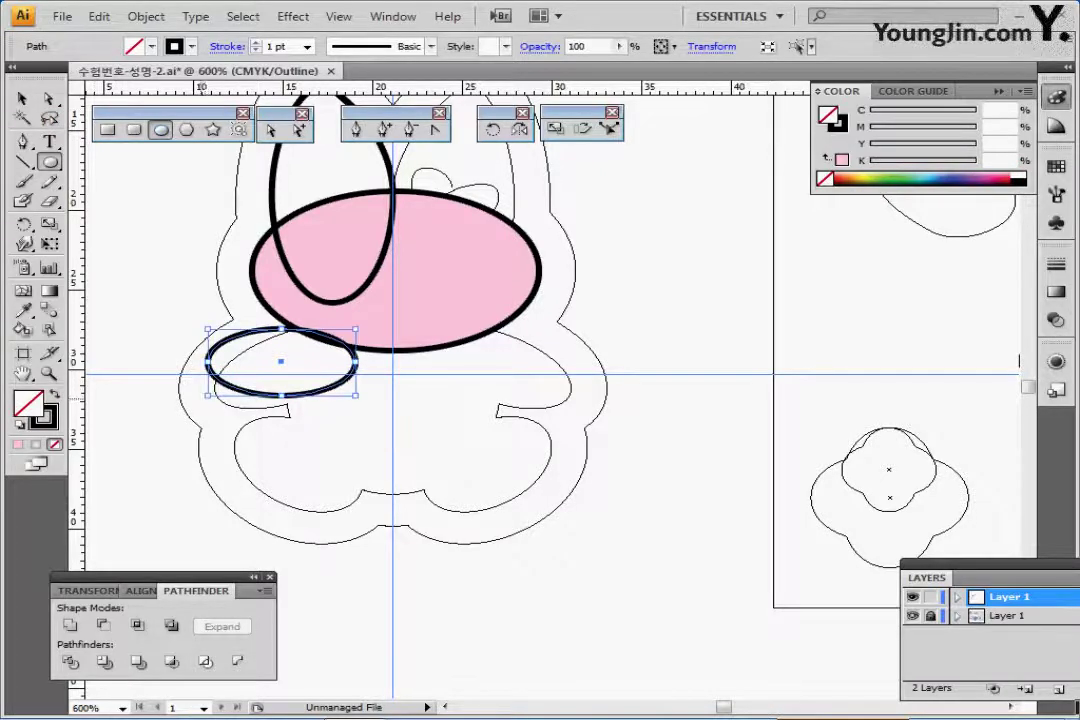
left_click_drag(204, 399, 217, 418)
left_click_drag(281, 361, 284, 368)
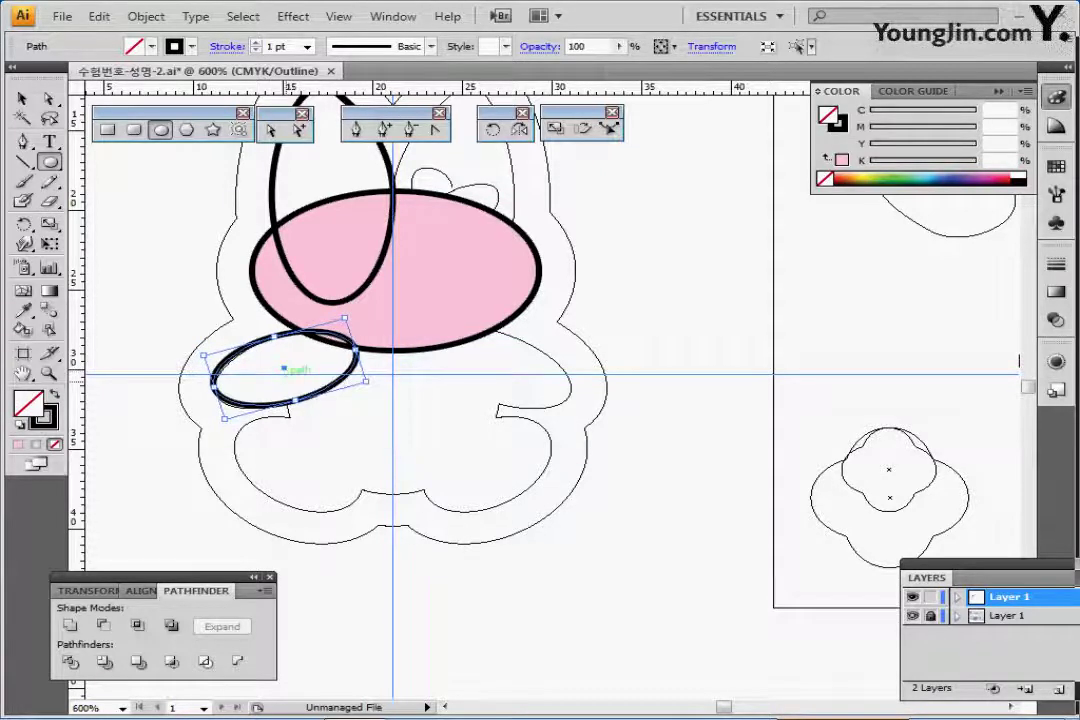
key("ctrl+shift+a")
Step: Draw an ellipse for the rabbit's left foot, tilt it down toward the body, align it with the sketch and deselect it
mouse_move(243, 427)
left_mouse_down()
mouse_move(262, 457)
mouse_move(356, 480)
mouse_move(399, 433)
mouse_move(397, 512)
left_mouse_up()
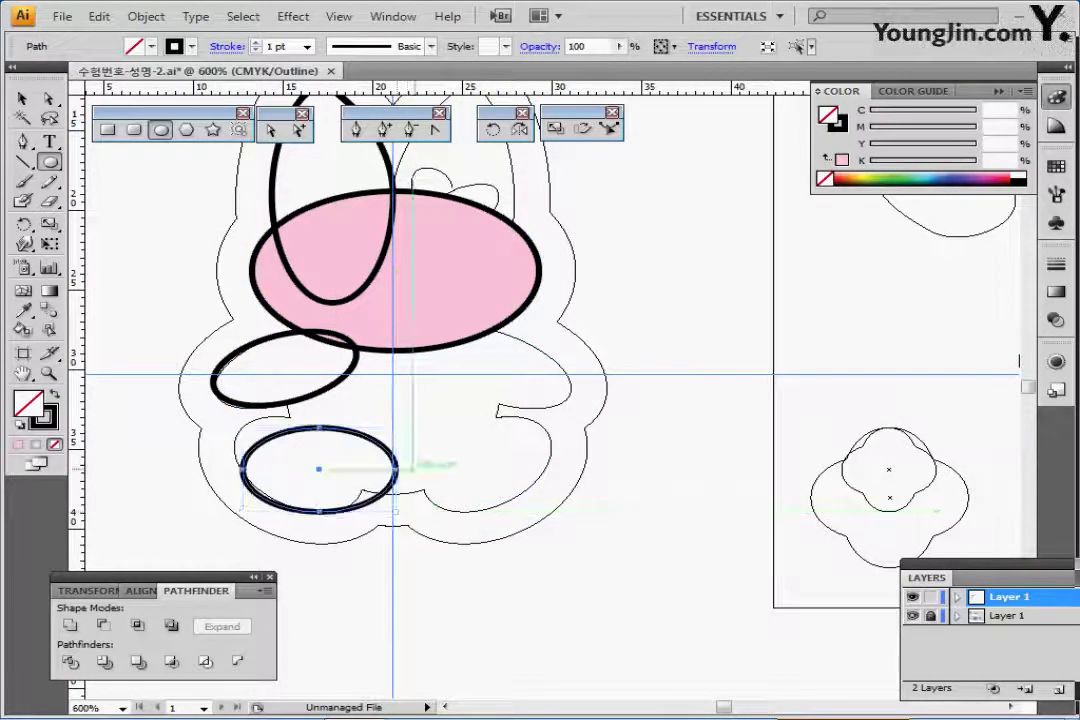
left_click_drag(402, 423, 417, 446)
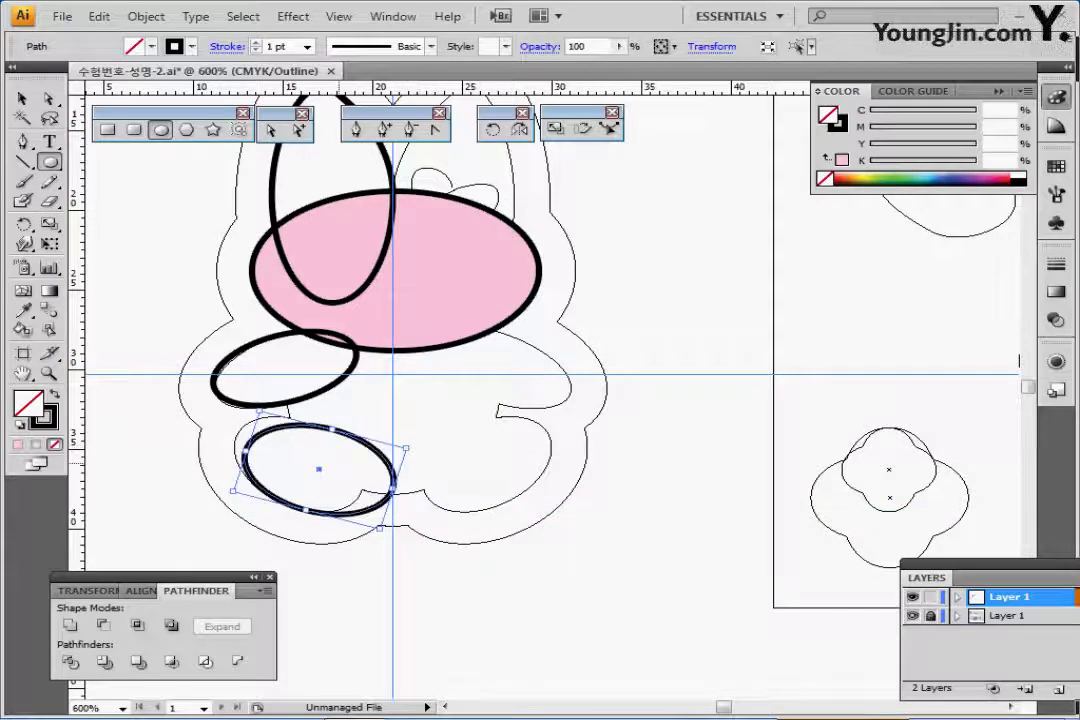
left_click_drag(319, 469, 301, 456)
left_click_drag(402, 433, 404, 443)
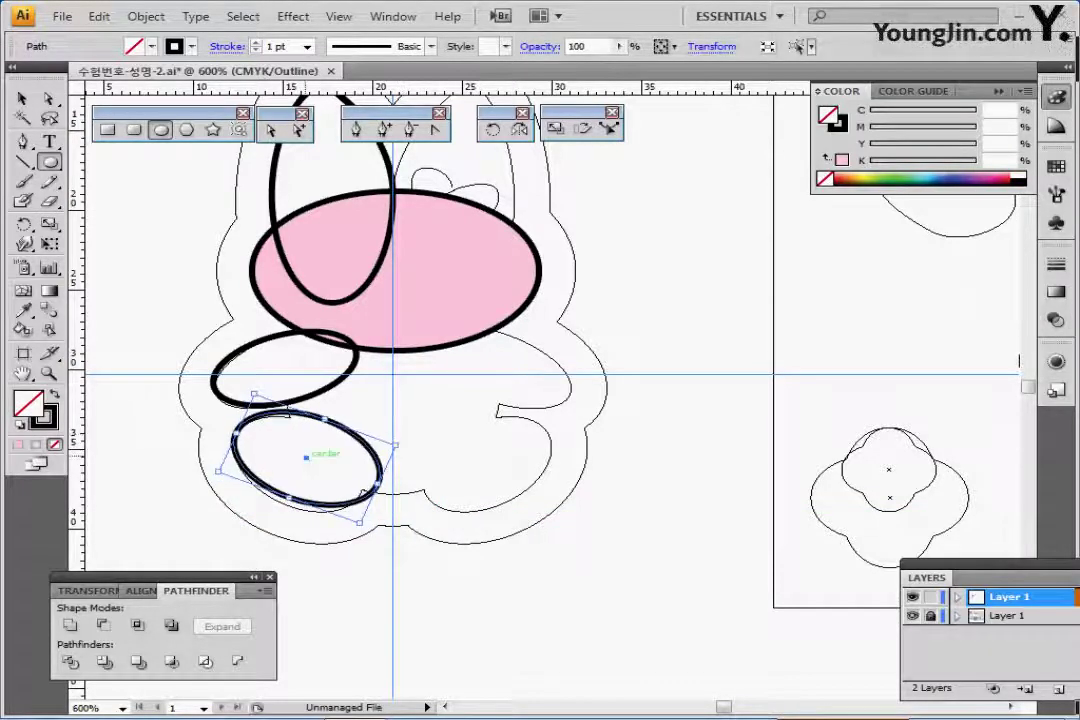
left_click_drag(306, 458, 306, 466)
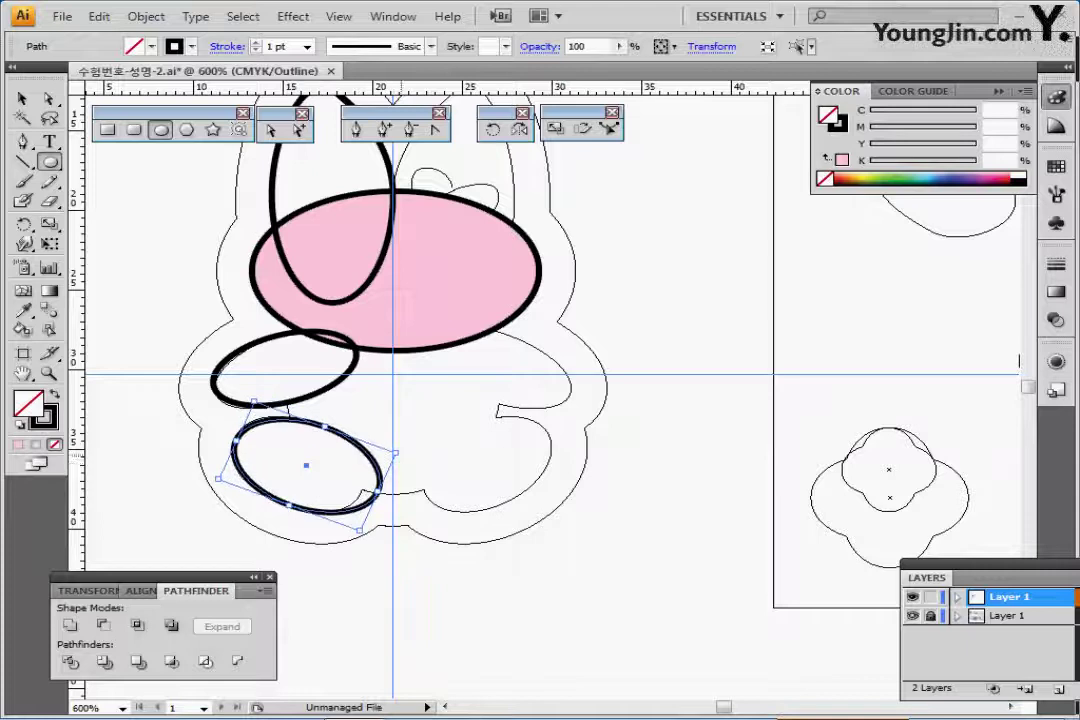
left_click_drag(377, 491, 315, 475)
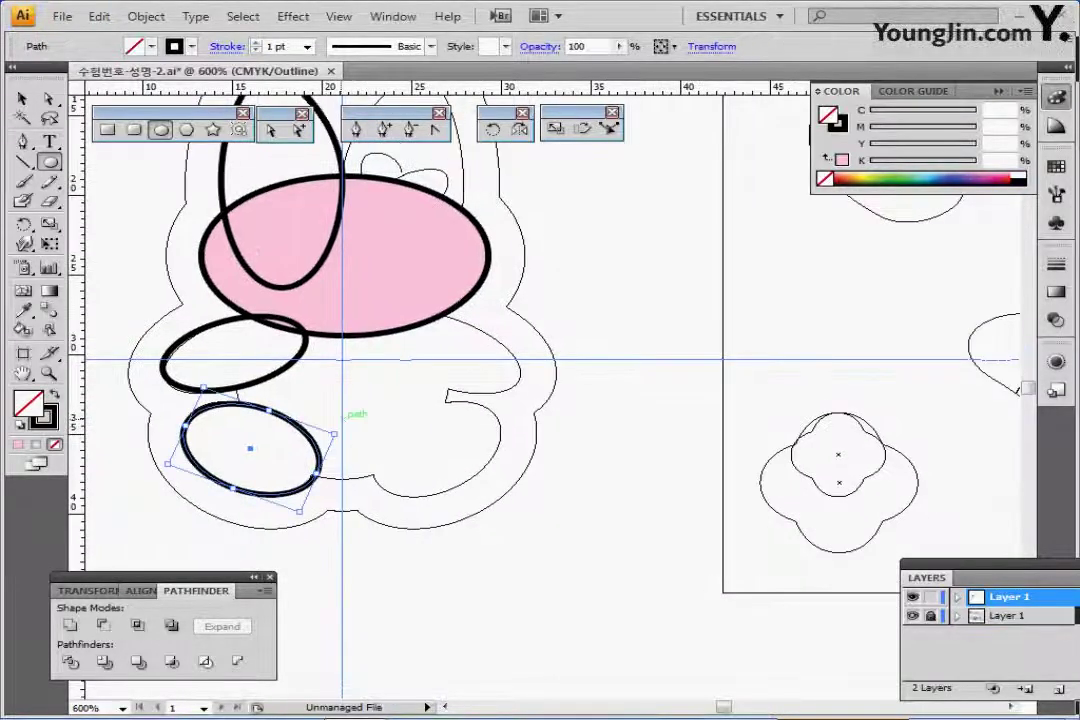
left_click(342, 422, "ctrl")
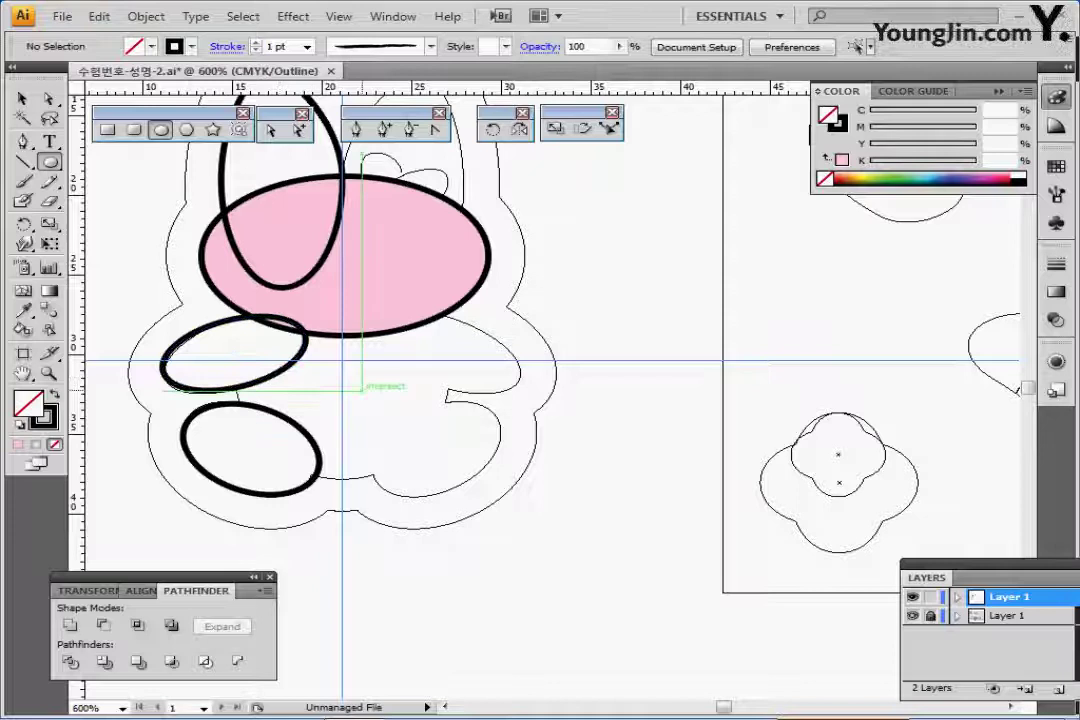
Step: Draw a nearly circular body ellipse centred on the vertical guide below the head and adjust its width and position to the sketch
left_click_drag(362, 380, 337, 384)
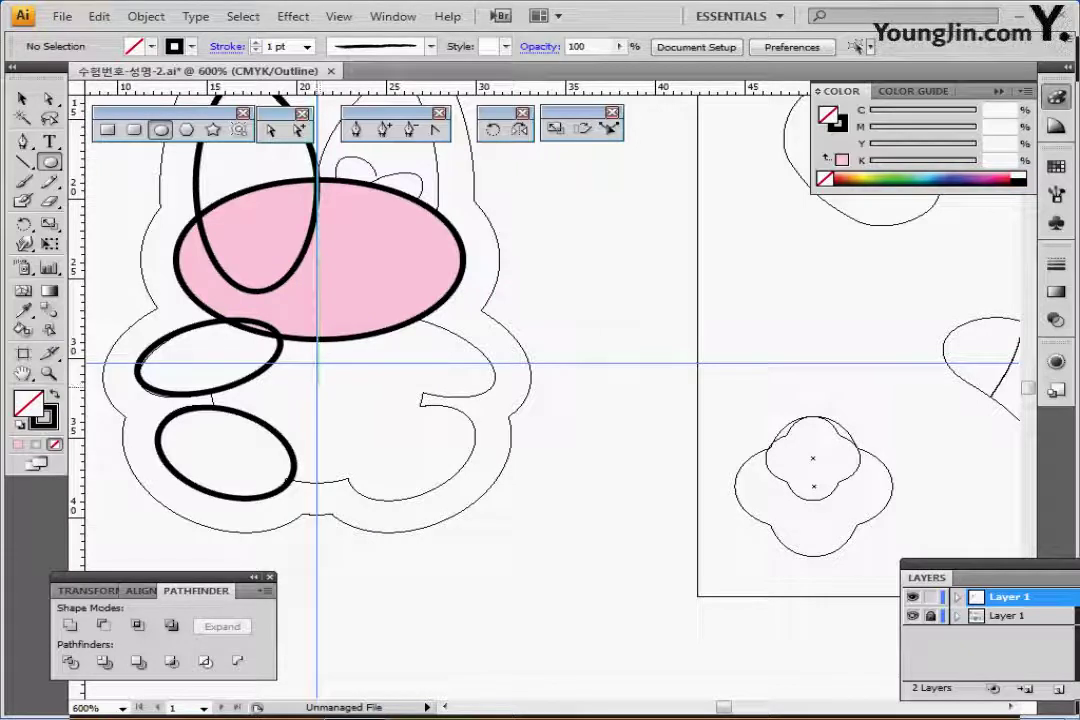
left_click_drag(317, 381, 424, 487)
left_click_drag(423, 382, 418, 384)
left_click_drag(315, 382, 313, 378)
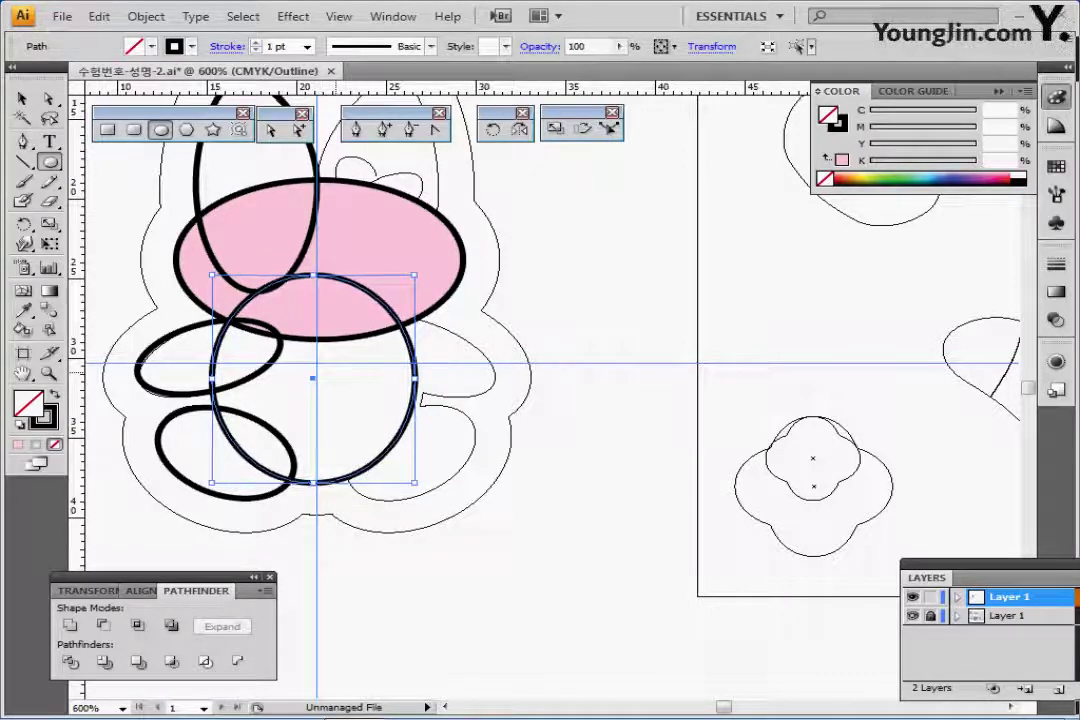
left_click_drag(313, 378, 315, 379)
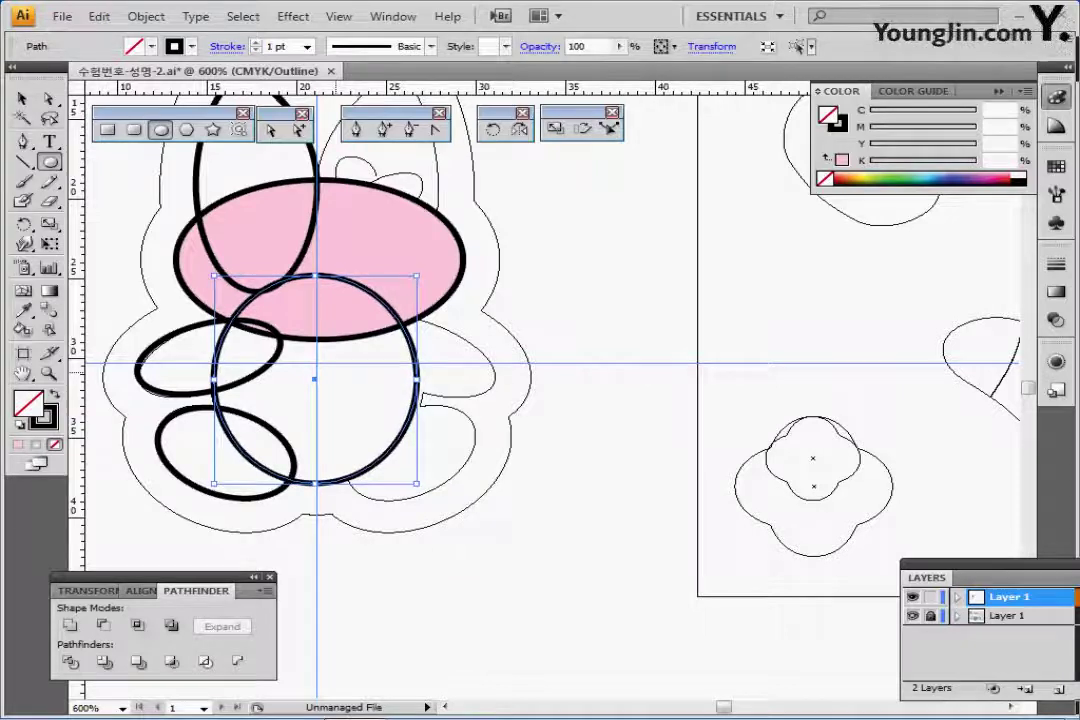
left_click_drag(214, 379, 217, 379)
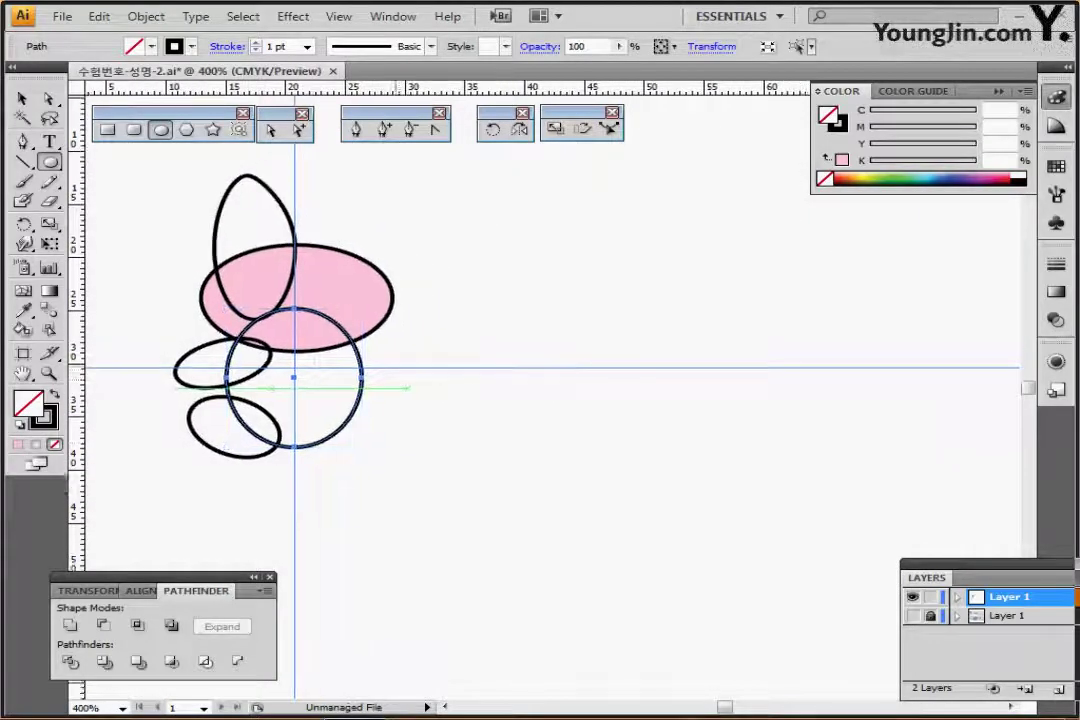
Step: Reflect a copy of the left ear, arm and foot across the vertical guide to form the right-hand parts, and deselect everything
left_click_drag(406, 388, 406, 378)
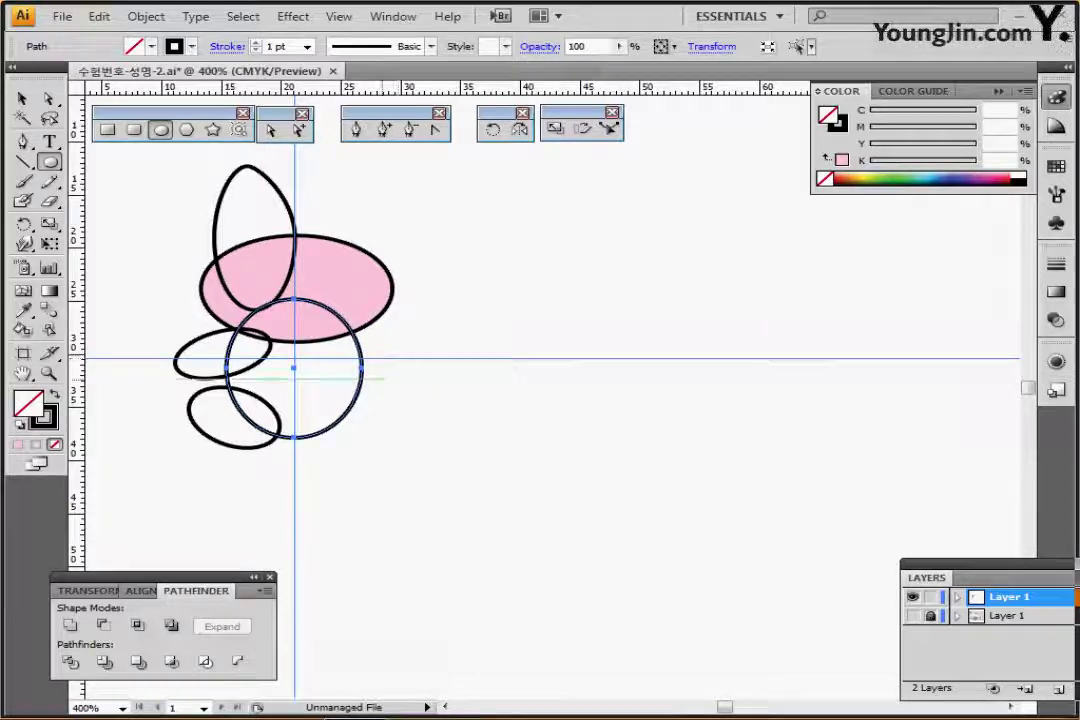
key("ctrl")
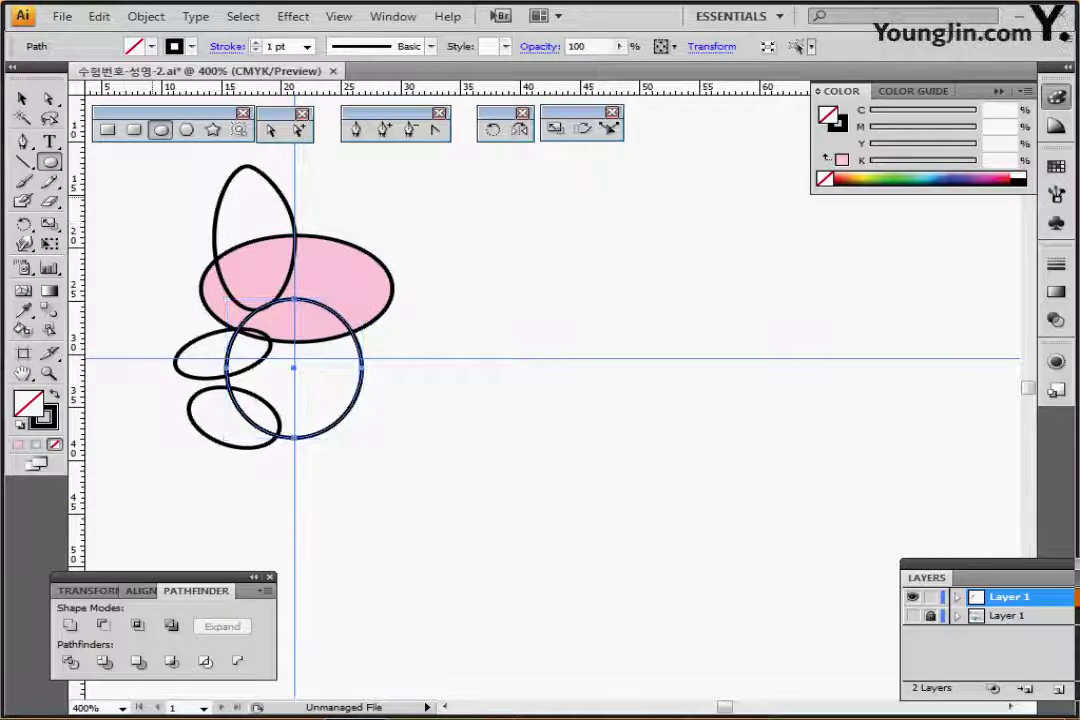
left_click_drag(168, 193, 271, 431)
left_click_drag(405, 217, 365, 369)
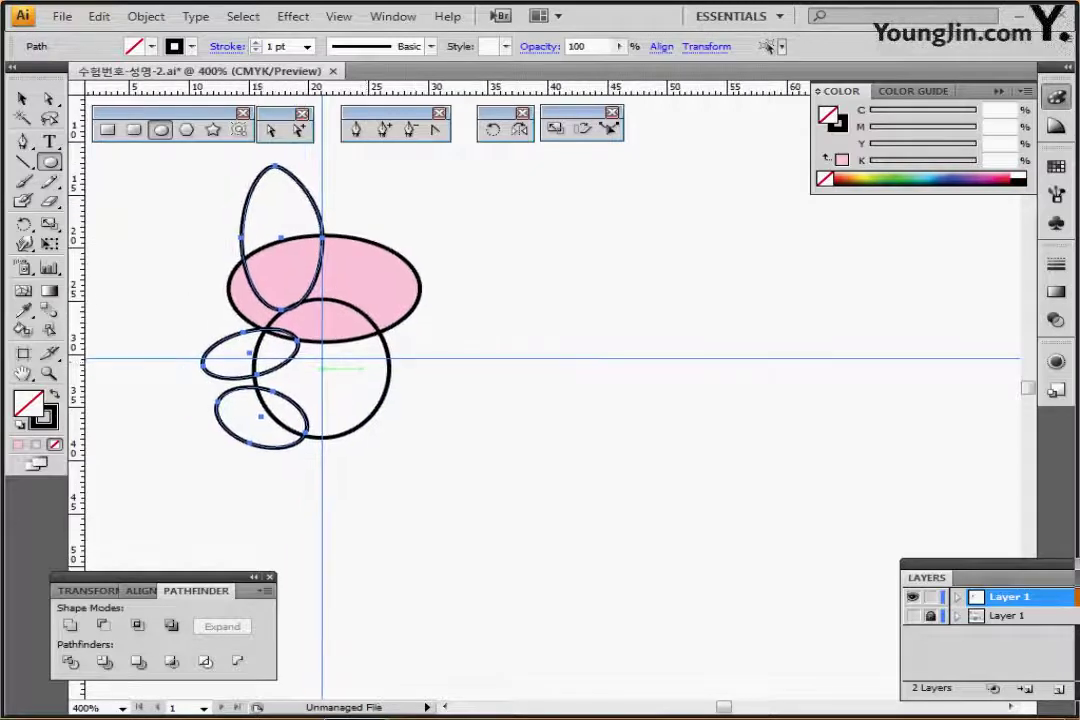
left_click(519, 129)
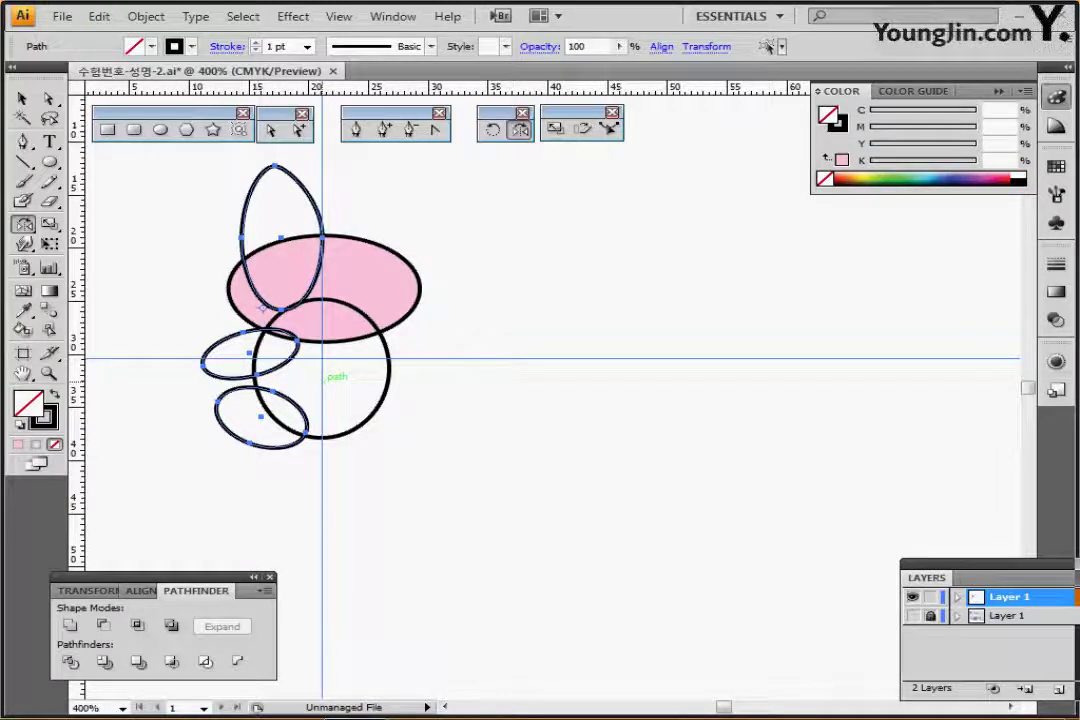
left_click(322, 380, "alt")
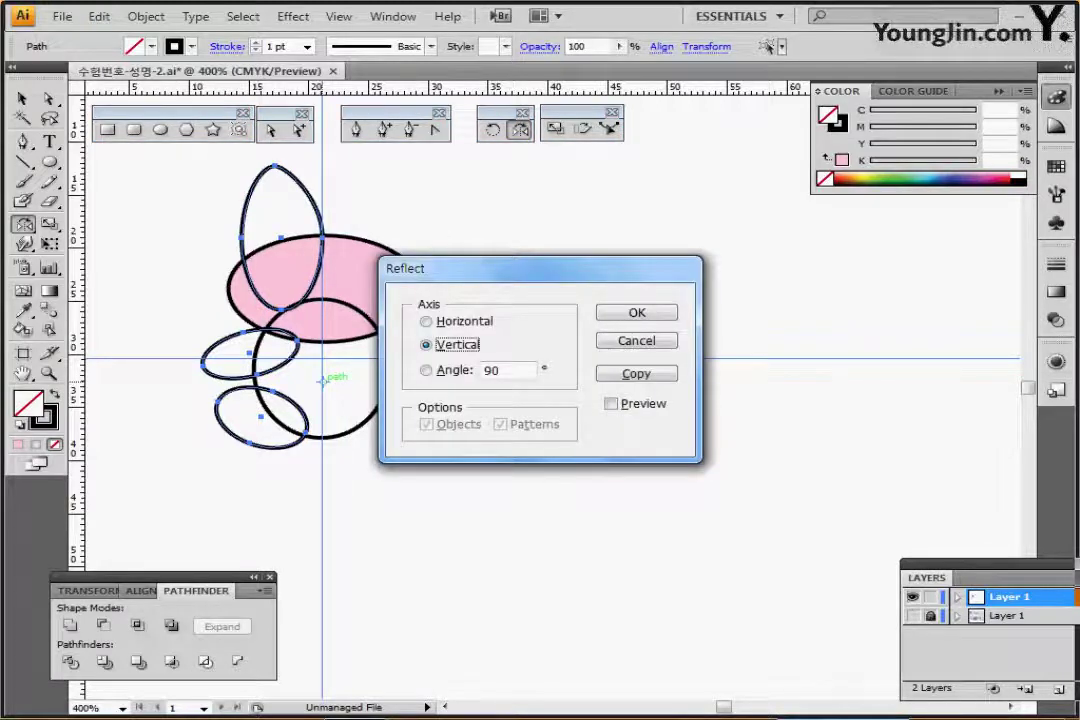
left_click(636, 373)
key("ctrl+shift+a")
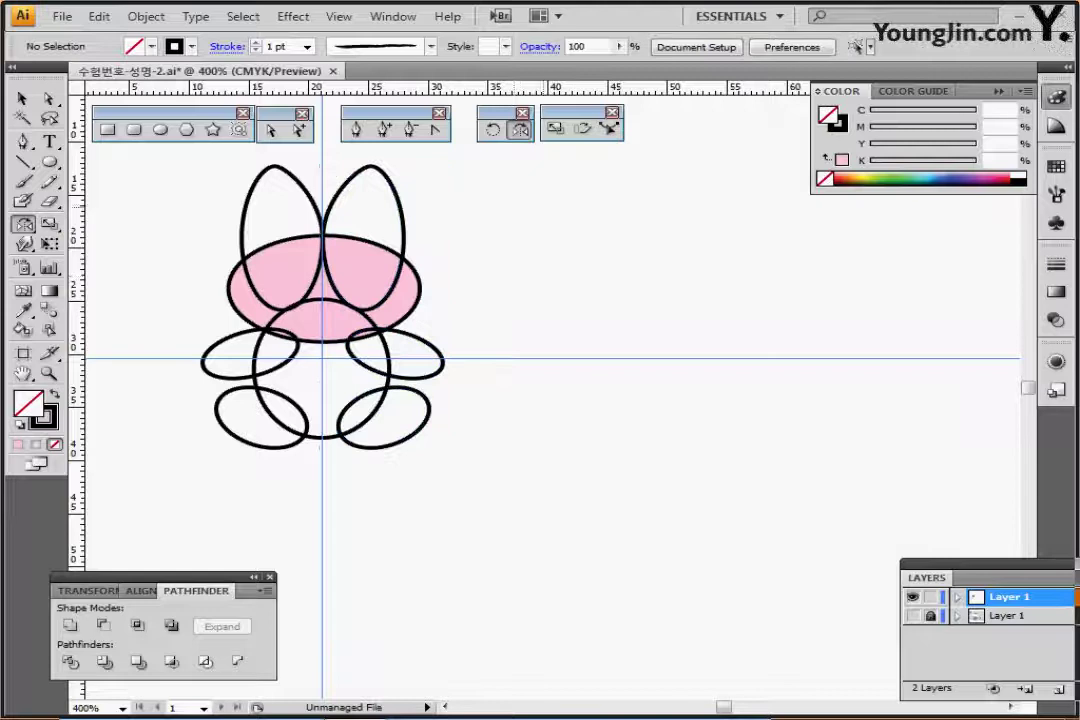
Step: Unite all the rabbit's ellipses into one silhouette and fill it with the light pink colour sample, without a stroke
left_click_drag(554, 176, 198, 382)
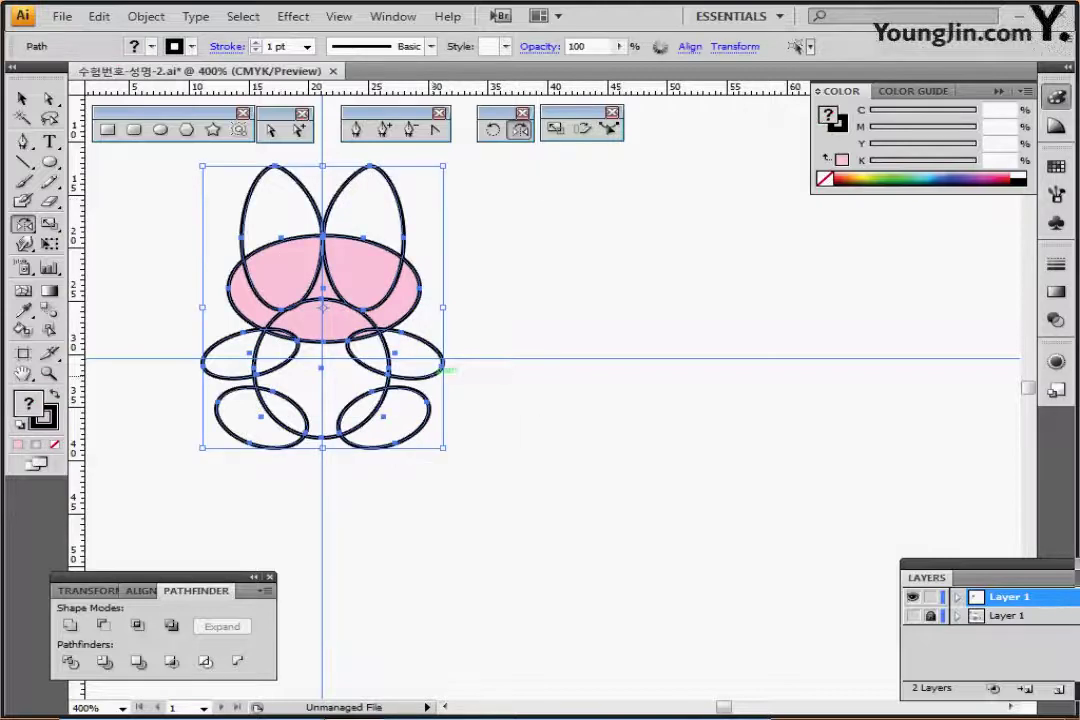
key("ctrl+shift+b")
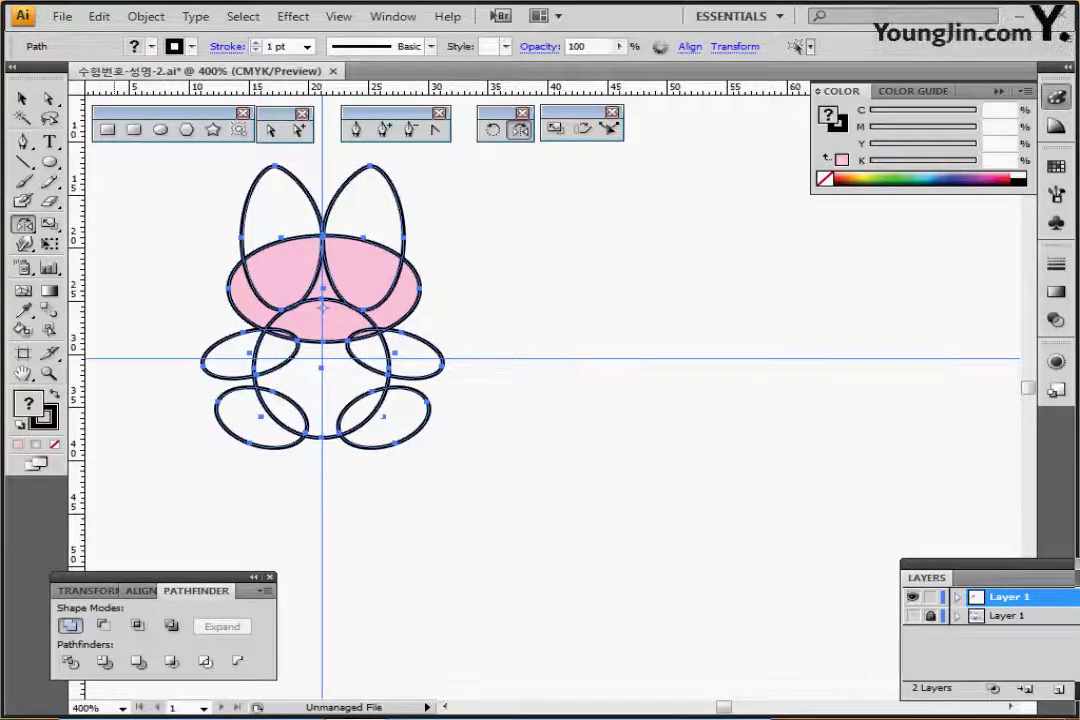
left_click(70, 625)
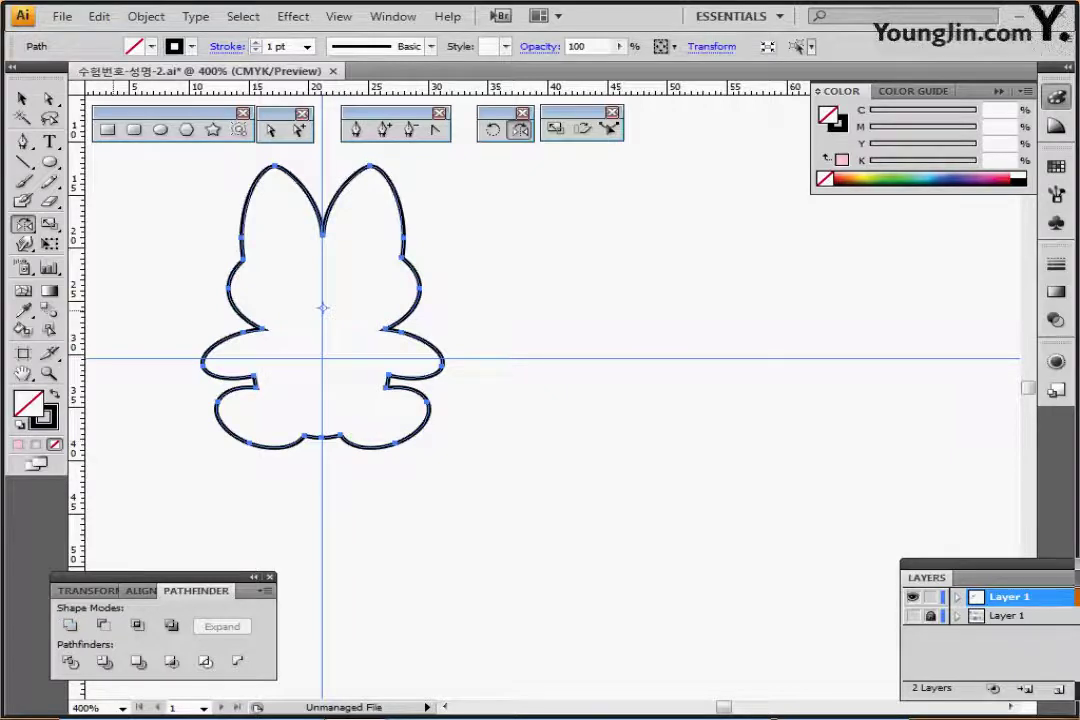
left_click_drag(150, 278, 260, 332)
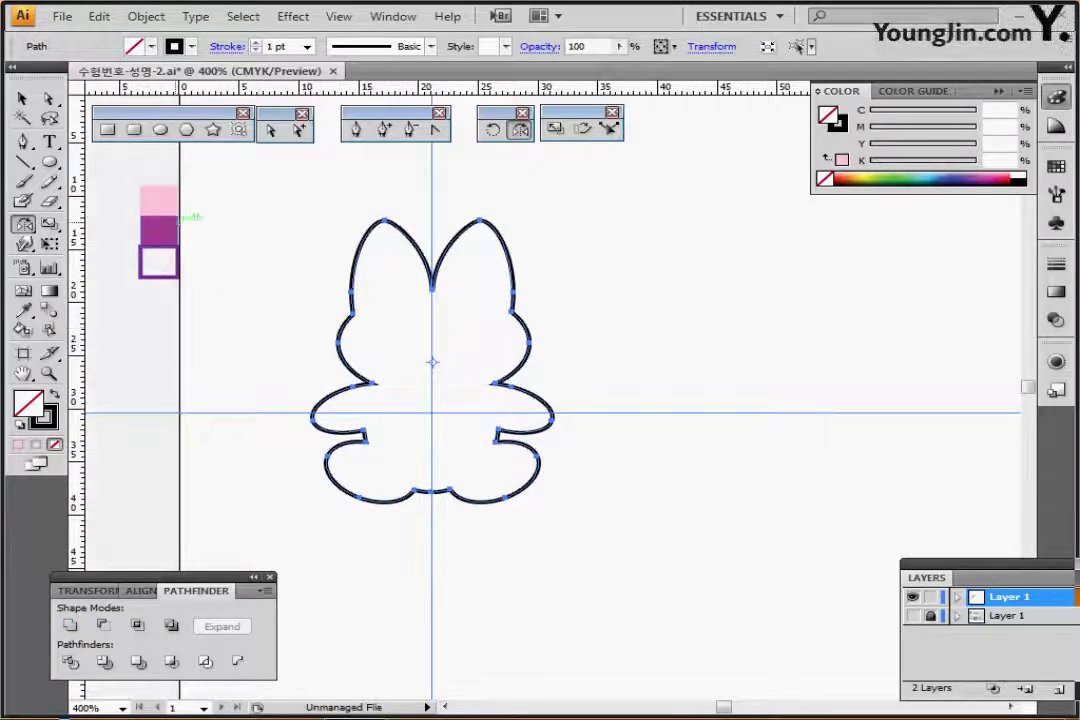
key("i")
left_click(158, 200)
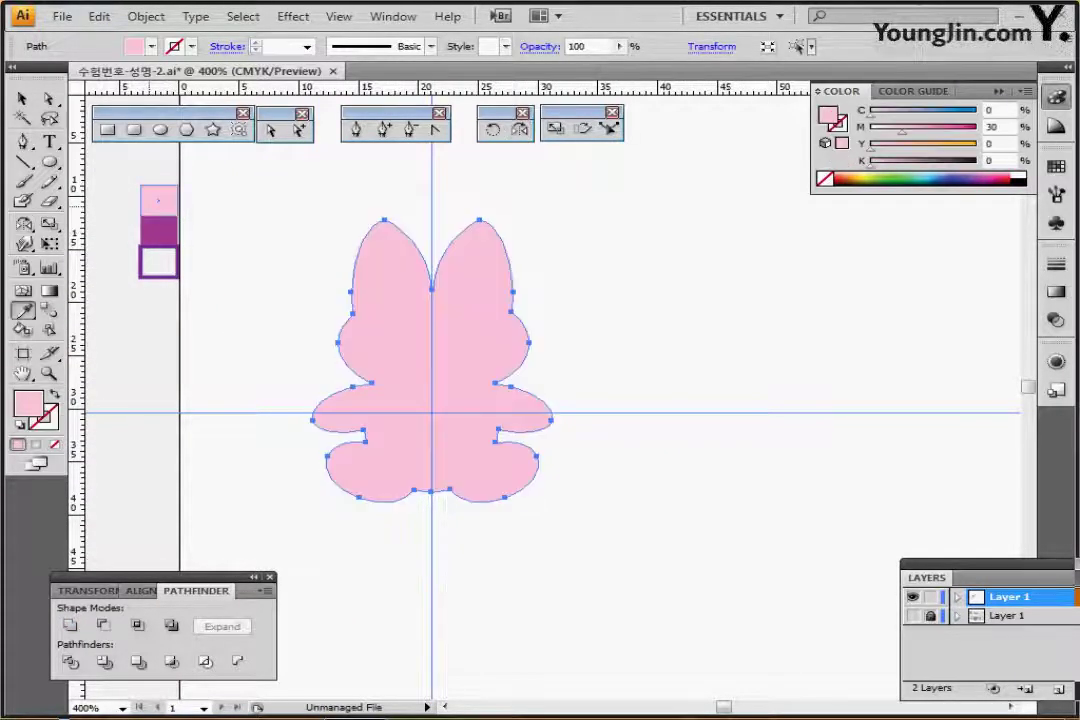
Step: Create an outer copy of the rabbit silhouette with Offset Path, using an offset of 2 mm
left_click_drag(317, 291, 228, 267)
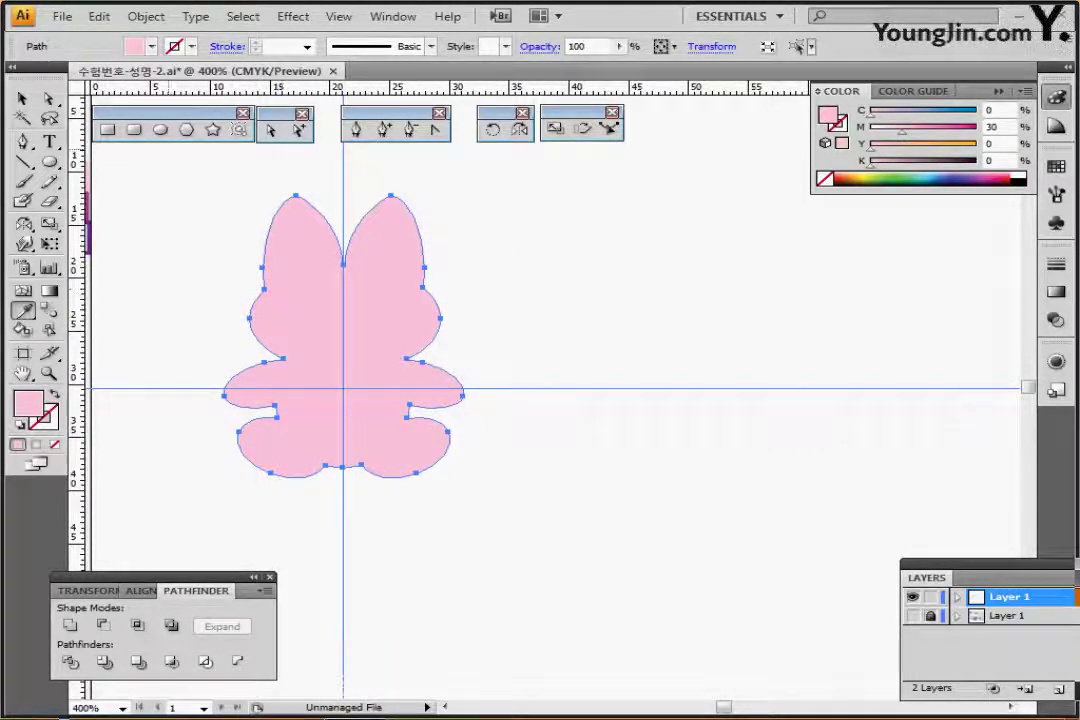
left_click(146, 16)
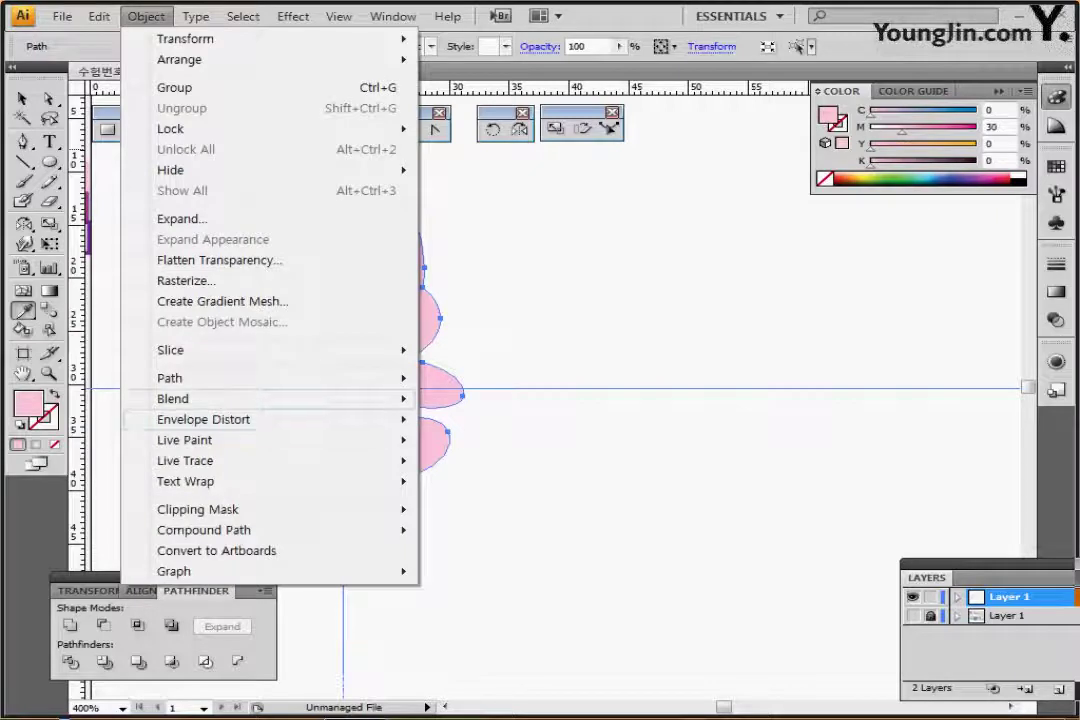
mouse_move(200, 378)
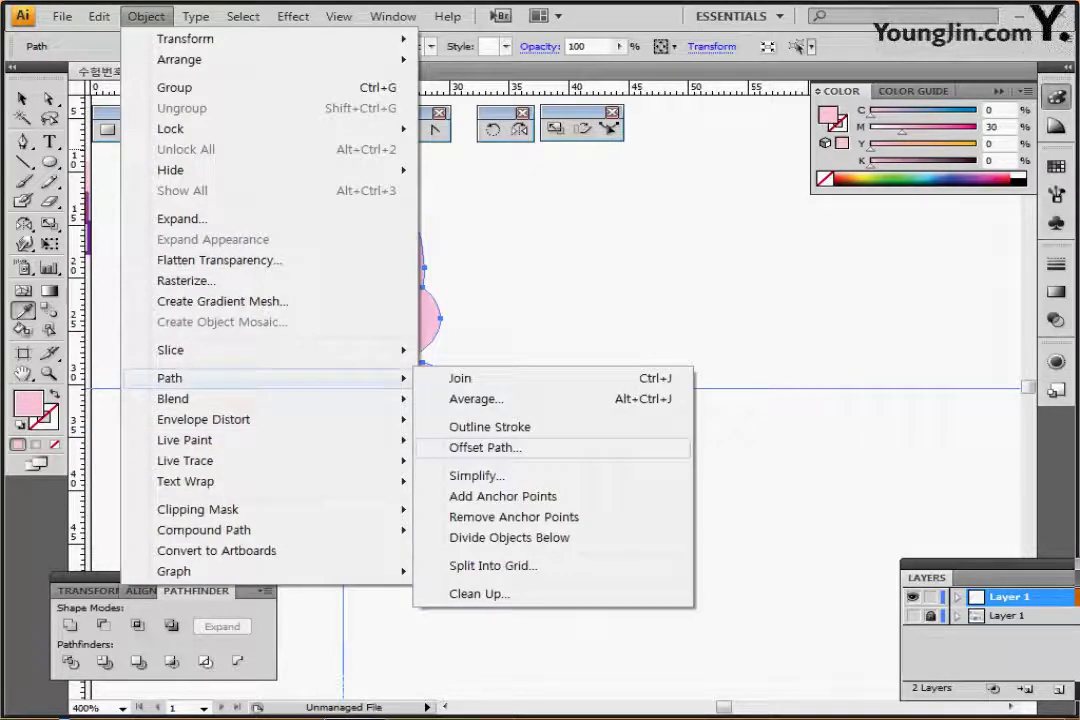
left_click(485, 447)
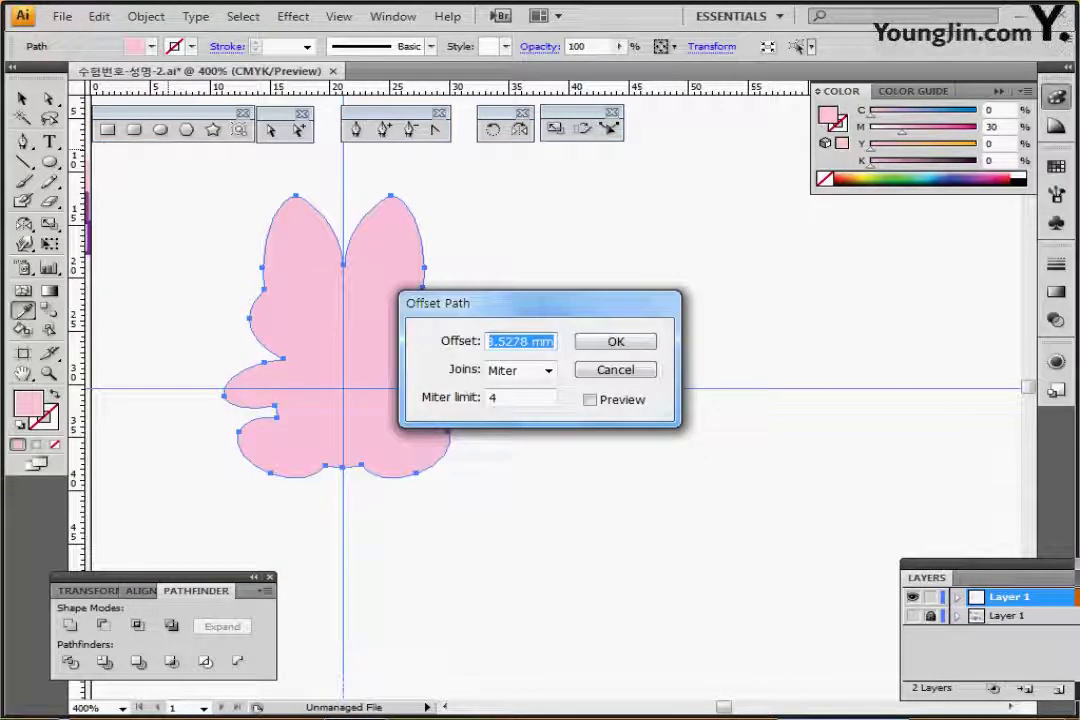
type("2")
key("Return")
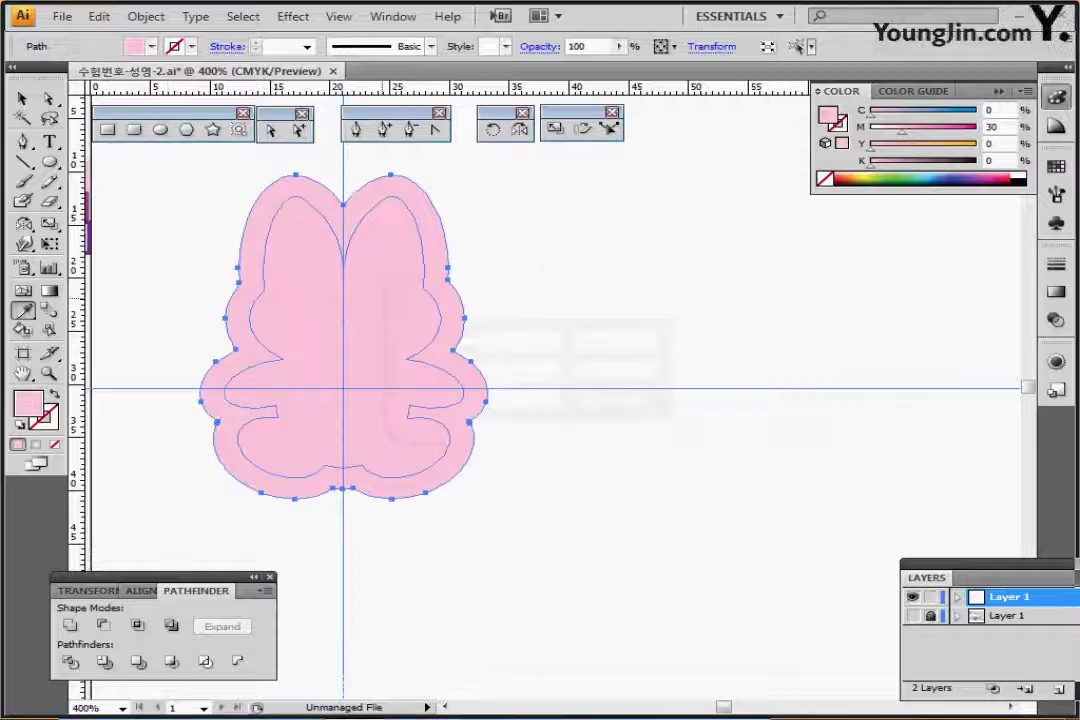
Step: Fill the offset outline behind the pink rabbit with the purple colour sample (C 40, M 90) and deselect it
left_click_drag(240, 298, 348, 351)
left_click(181, 259)
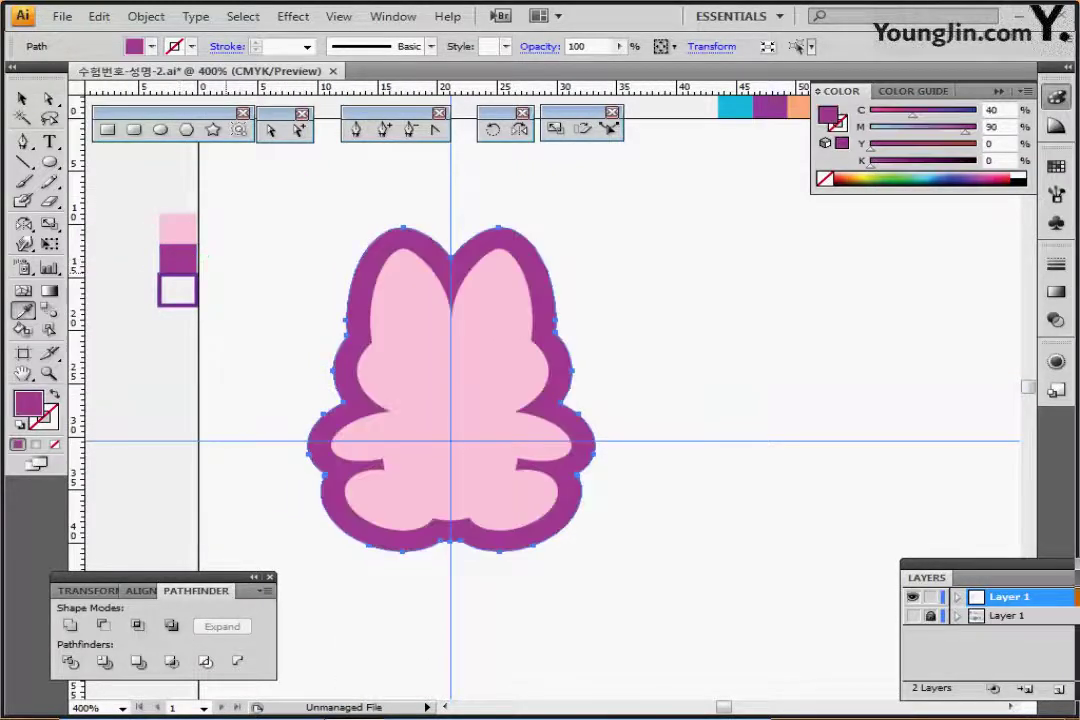
left_click_drag(400, 320, 335, 305)
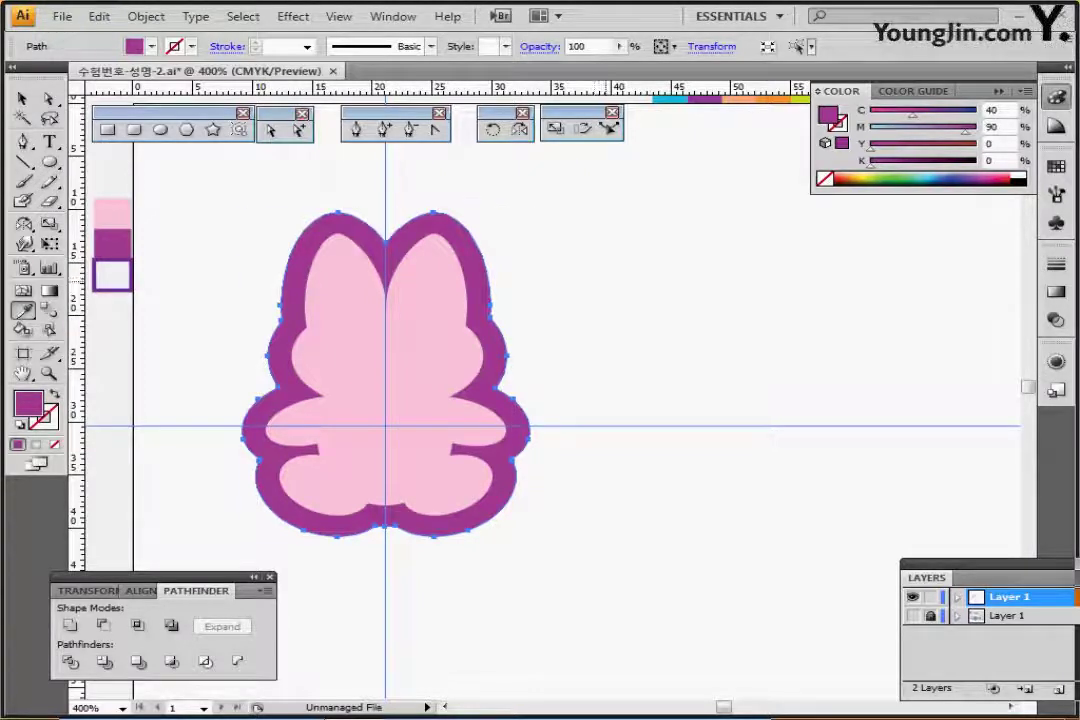
key("ctrl")
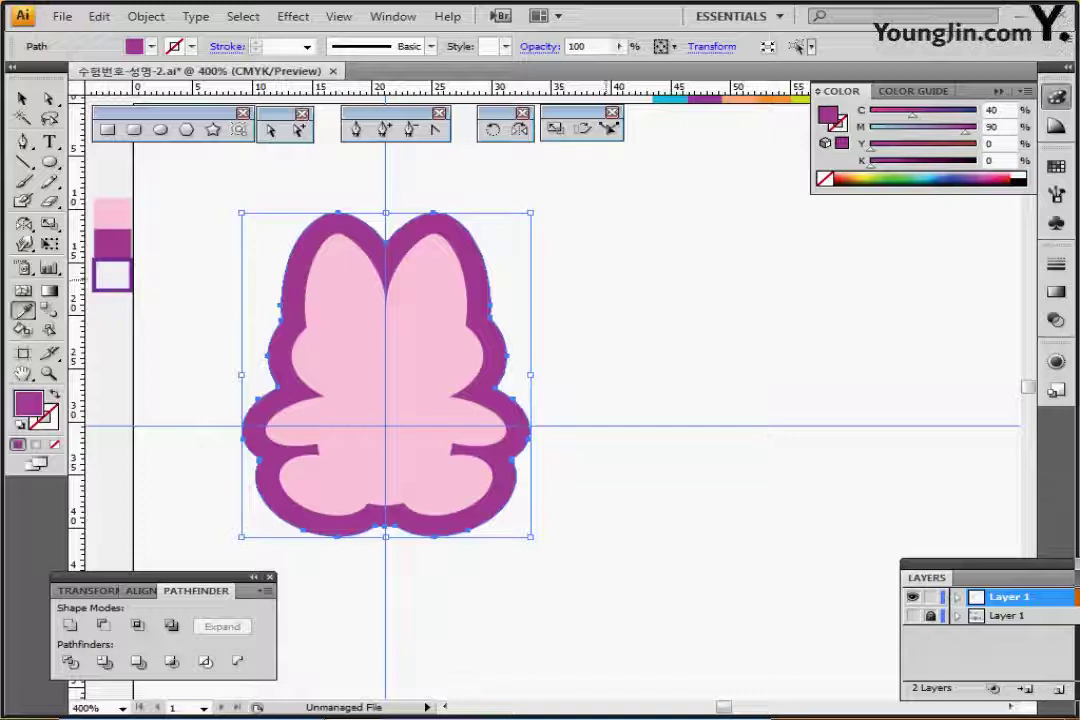
key("ctrl+shift+a")
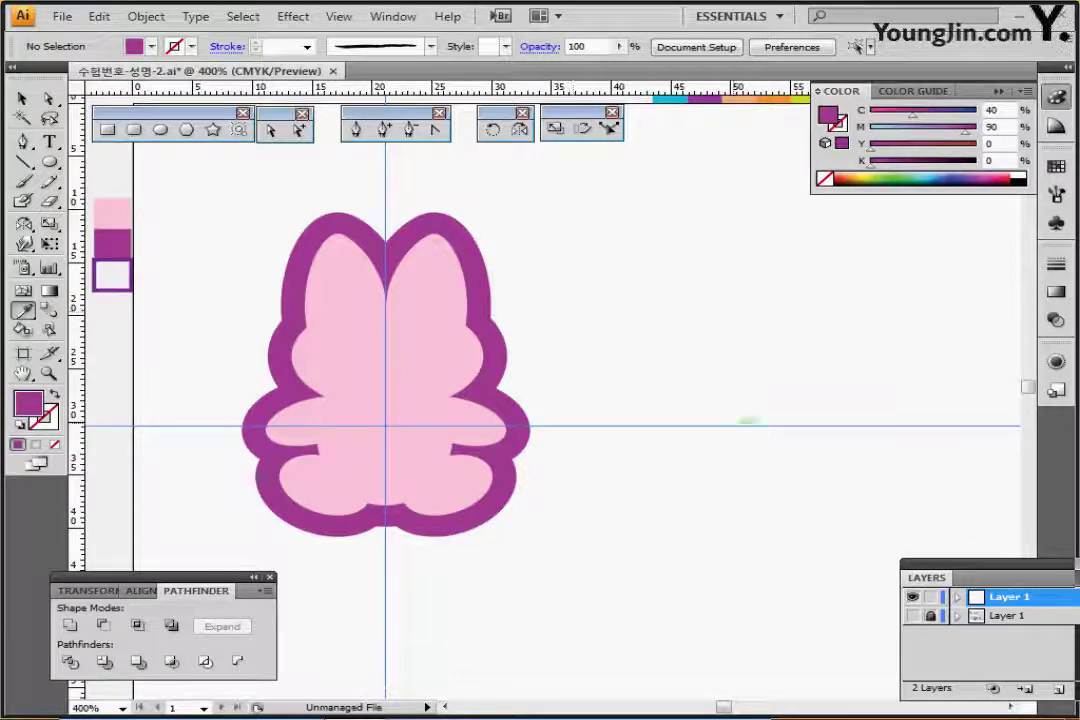
Step: Open the Artistic_ChalkCharcoalPencil brush library beside the rabbit and enlarge it to show more brushes
left_click_drag(697, 352, 705, 376)
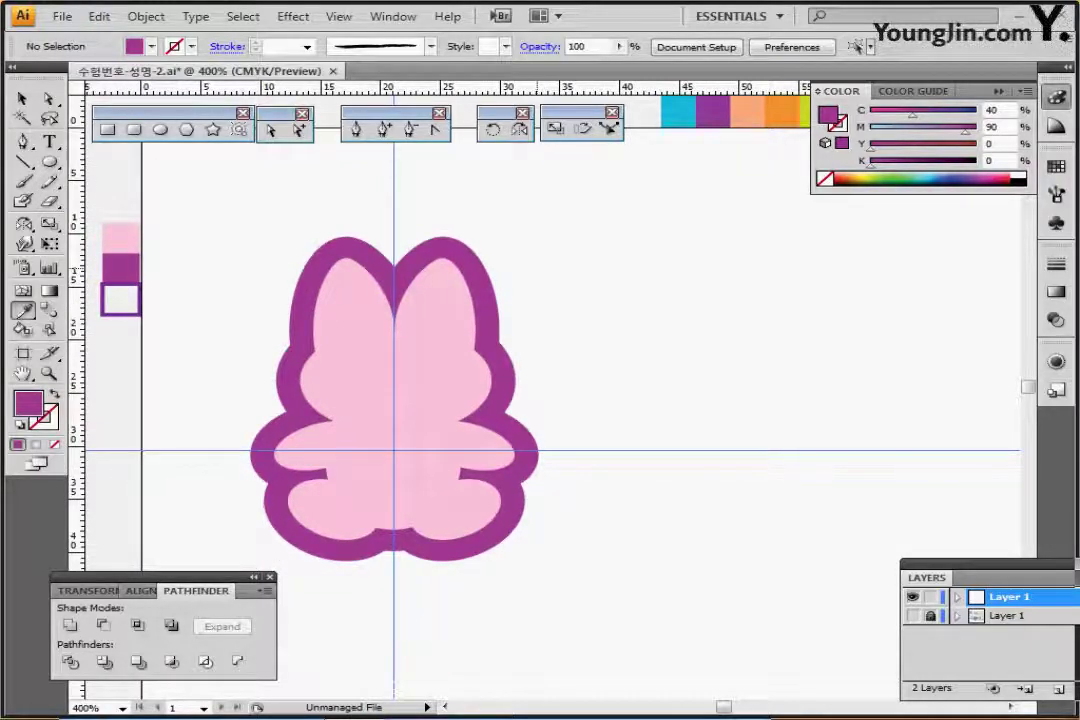
left_click_drag(537, 271, 526, 254)
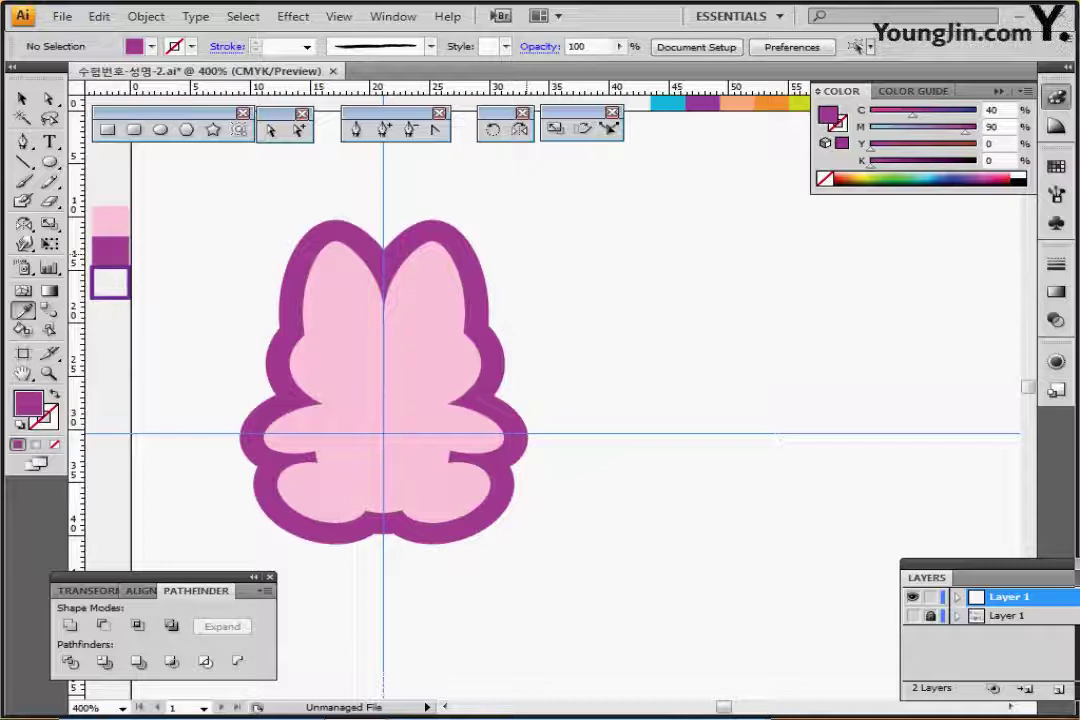
scroll(550, 420, "up", 1)
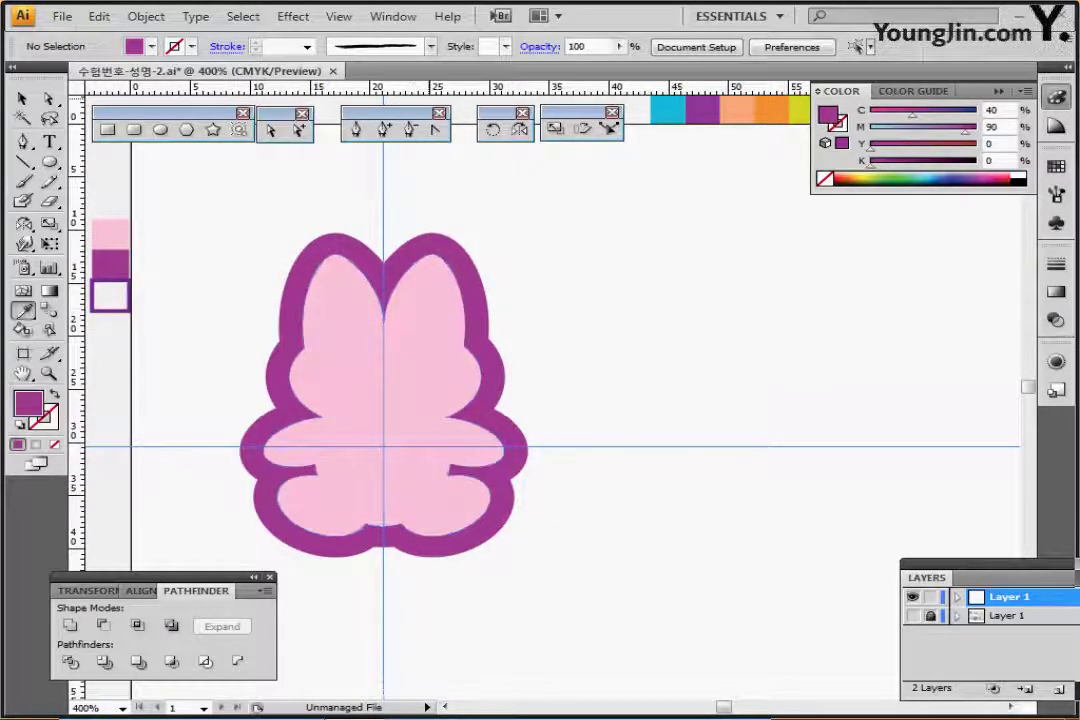
left_click(366, 44)
left_click(232, 155)
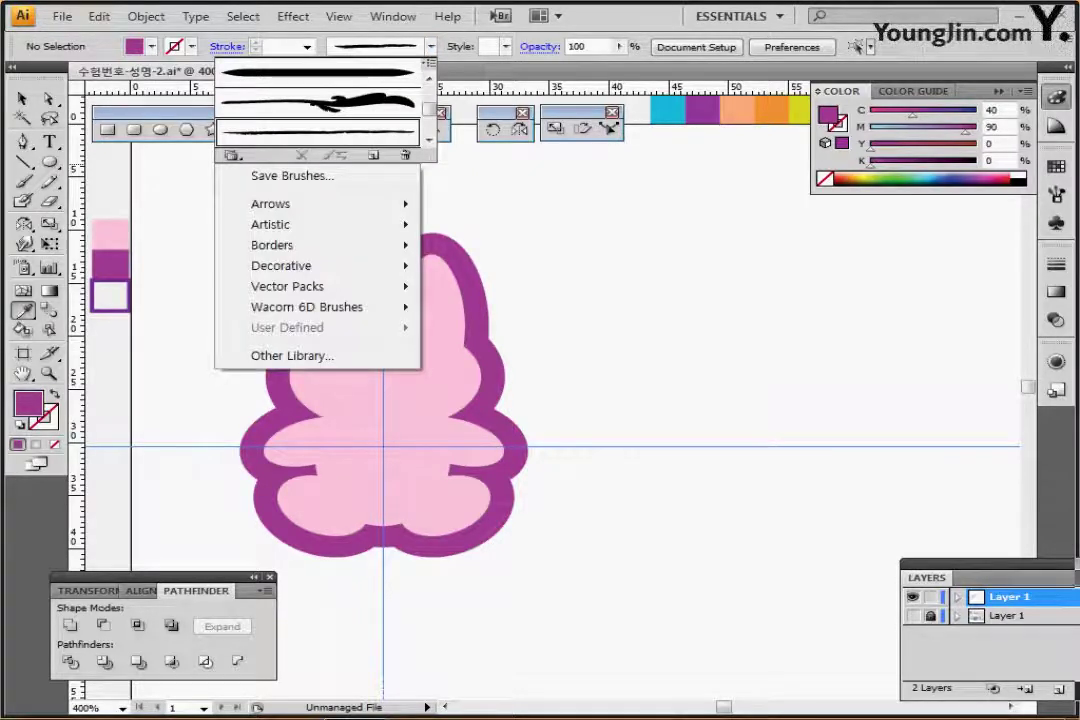
mouse_move(300, 224)
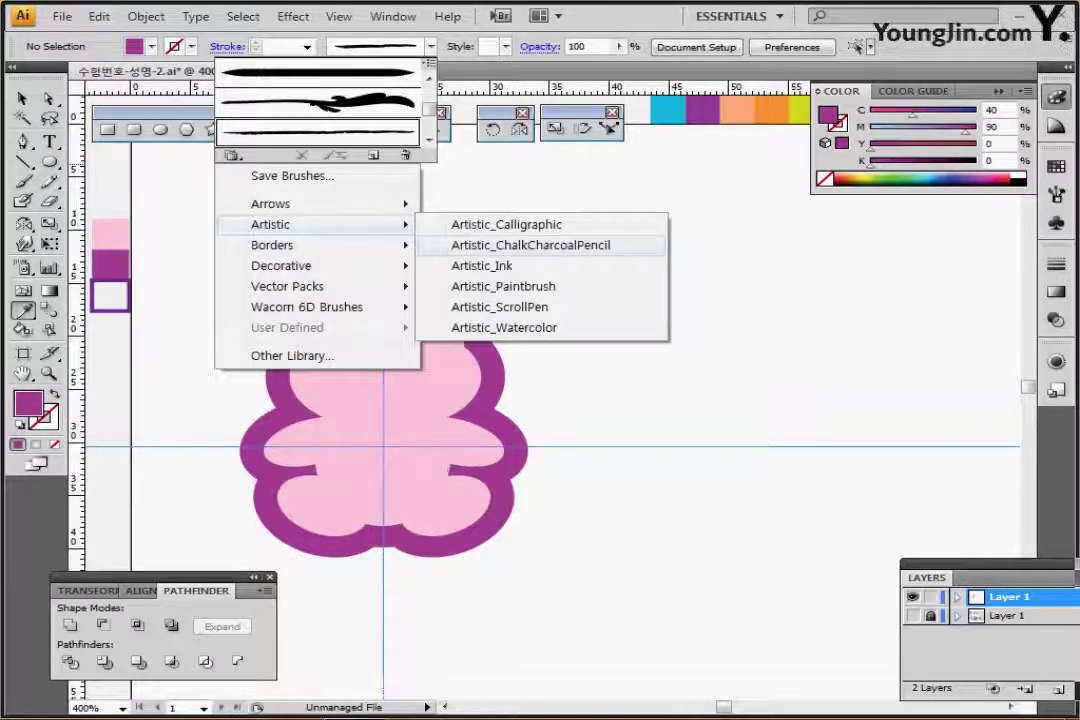
left_click(530, 245)
left_click_drag(668, 363, 667, 244)
left_click_drag(797, 371, 797, 566)
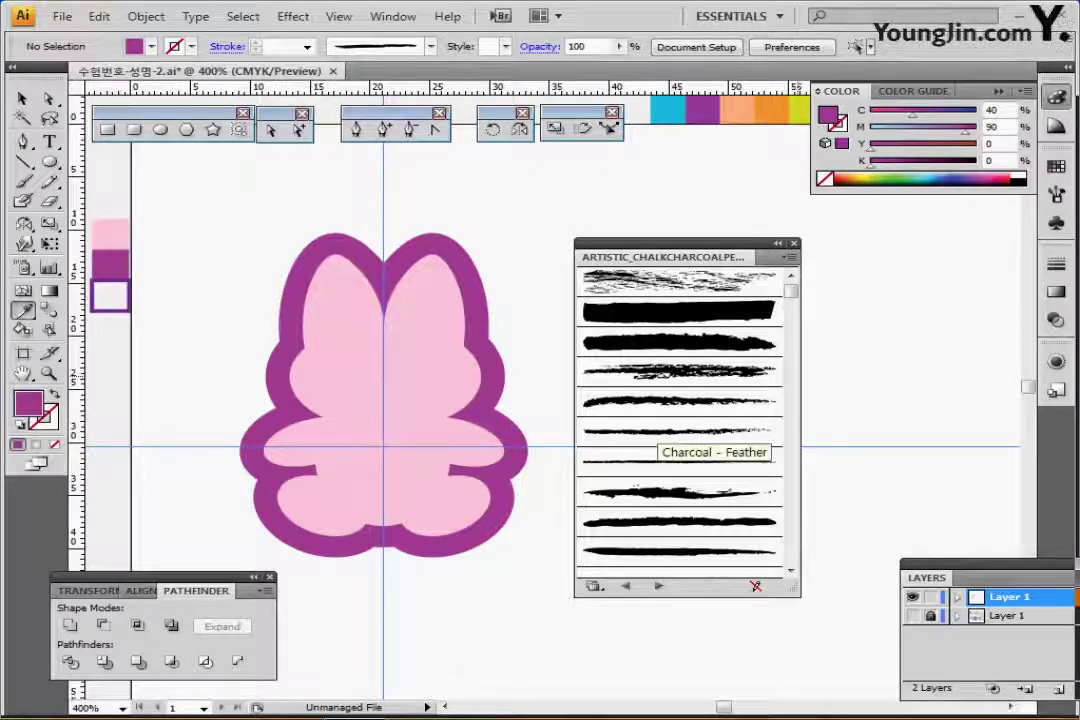
Step: Choose the Charcoal - Thin brush from the library and close the library
left_click(790, 571)
left_click(790, 571)
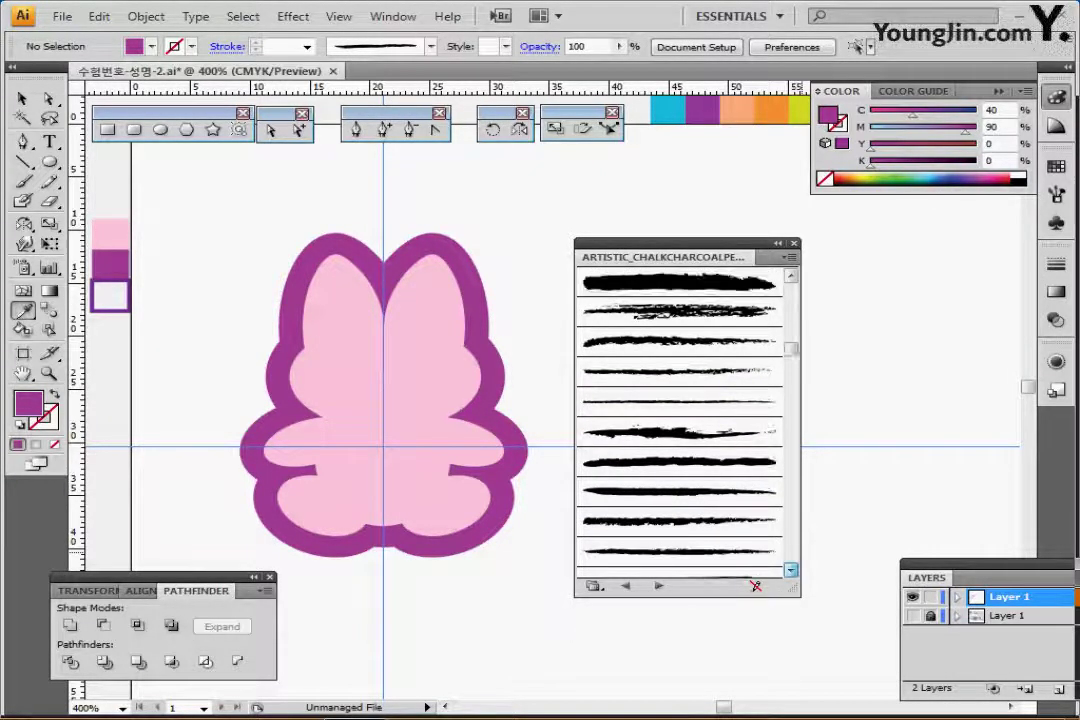
left_click(790, 571)
left_click(790, 571)
left_click(790, 571)
left_click(790, 571)
left_click(790, 571)
left_click(790, 571)
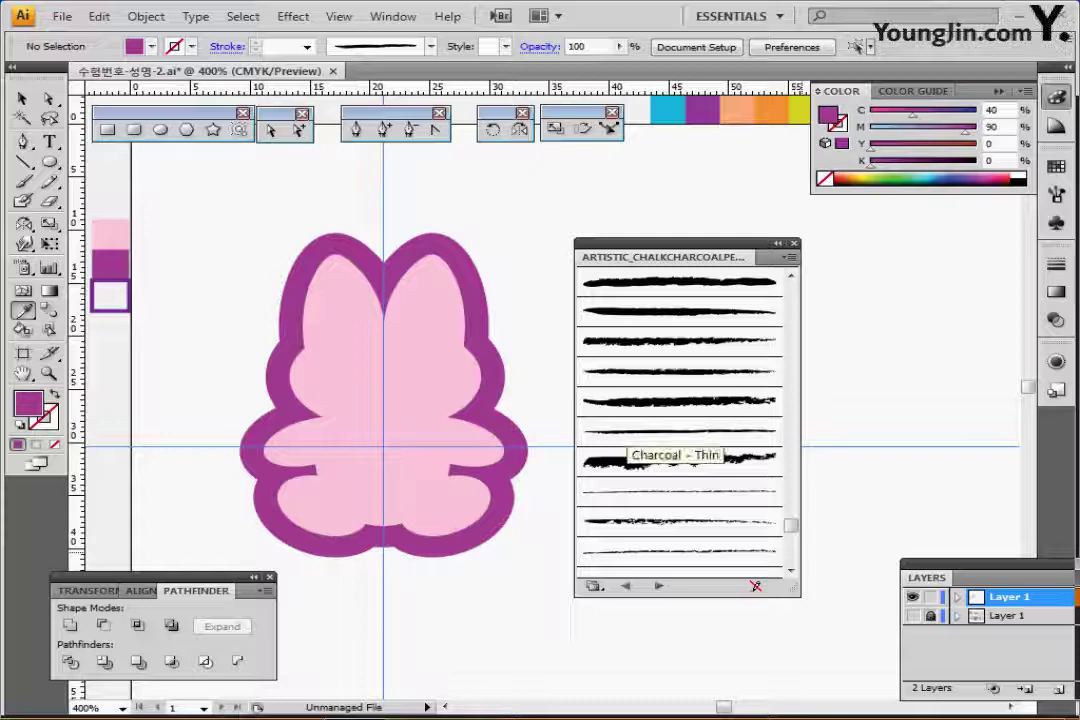
left_click(629, 432)
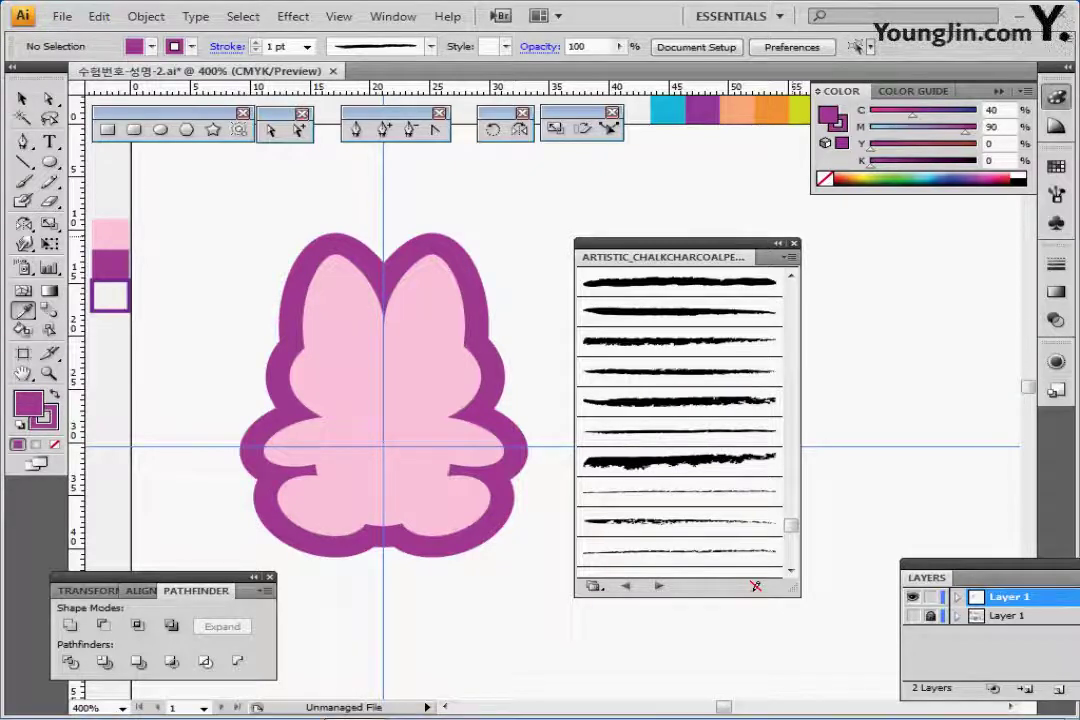
left_click(794, 243)
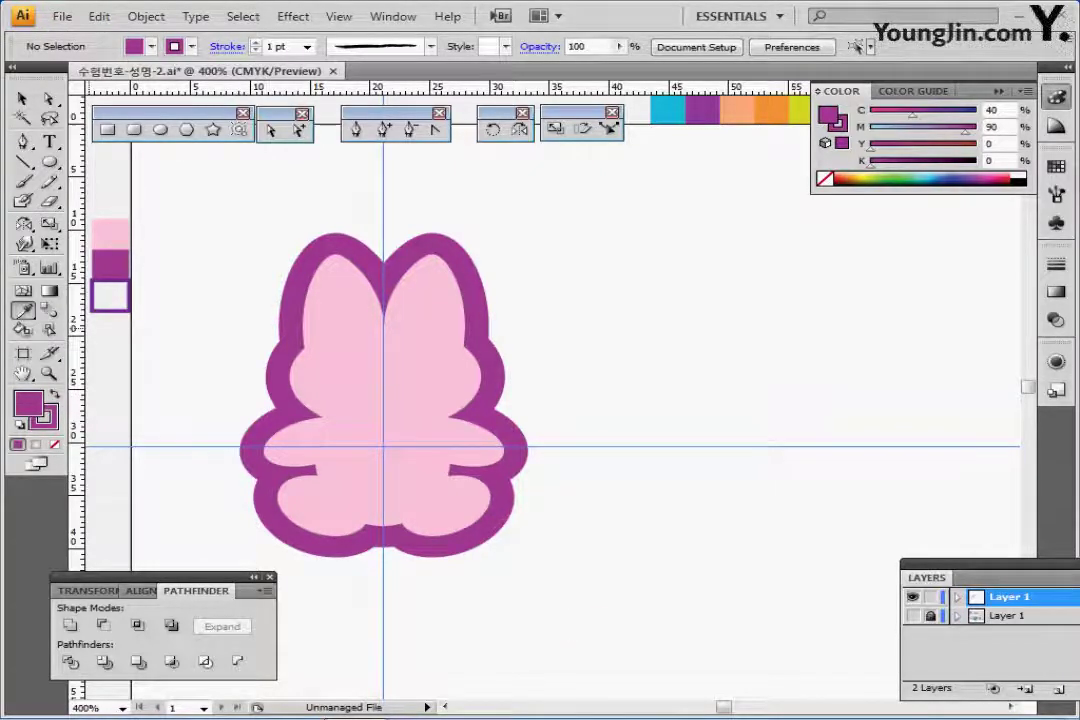
Step: Paint the looping S-shaped ornament on the rabbit's right ear with the Paintbrush, tracing the sketch in outline view, and hide the sketch layer
left_click(24, 182)
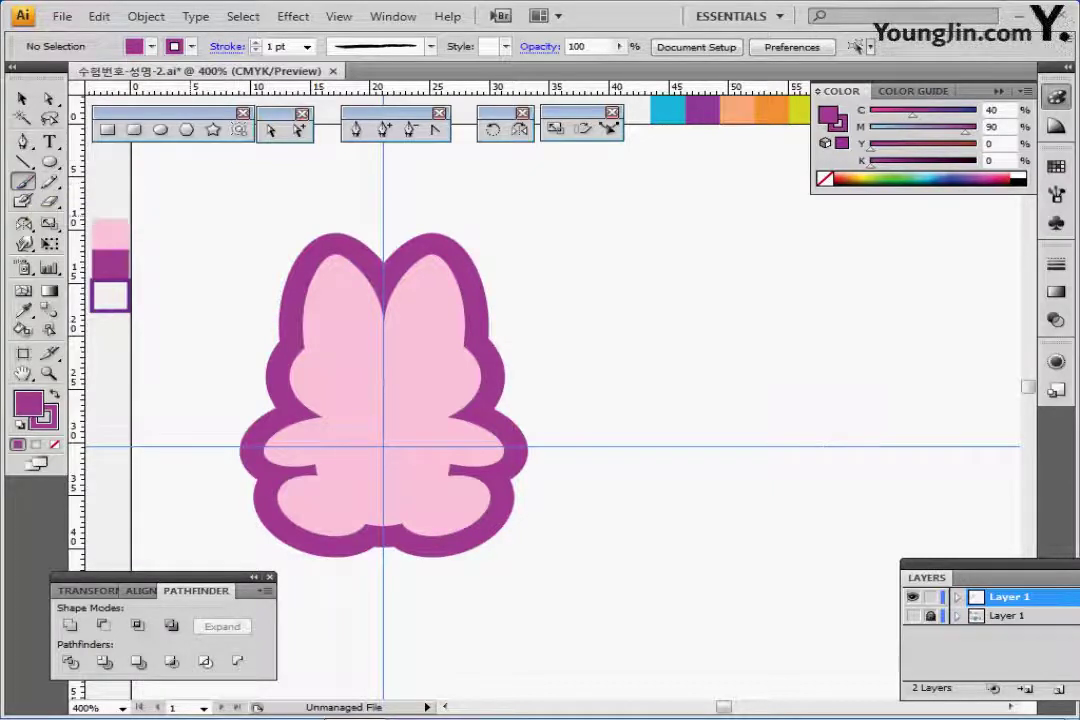
key("ctrl+plus")
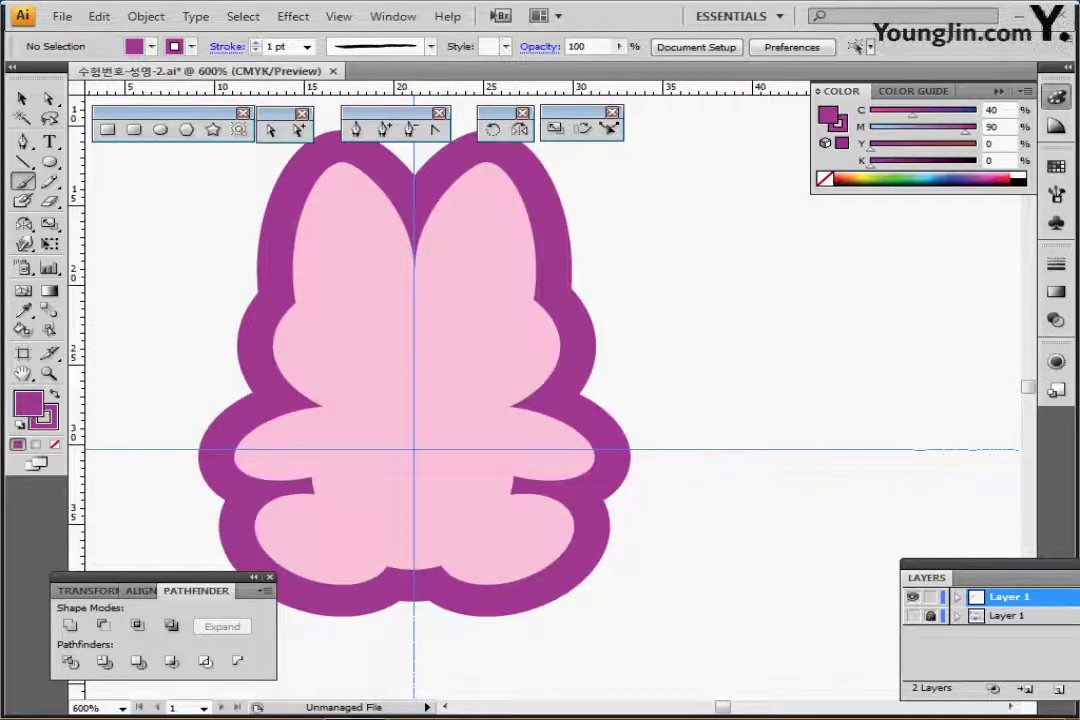
key("ctrl+y")
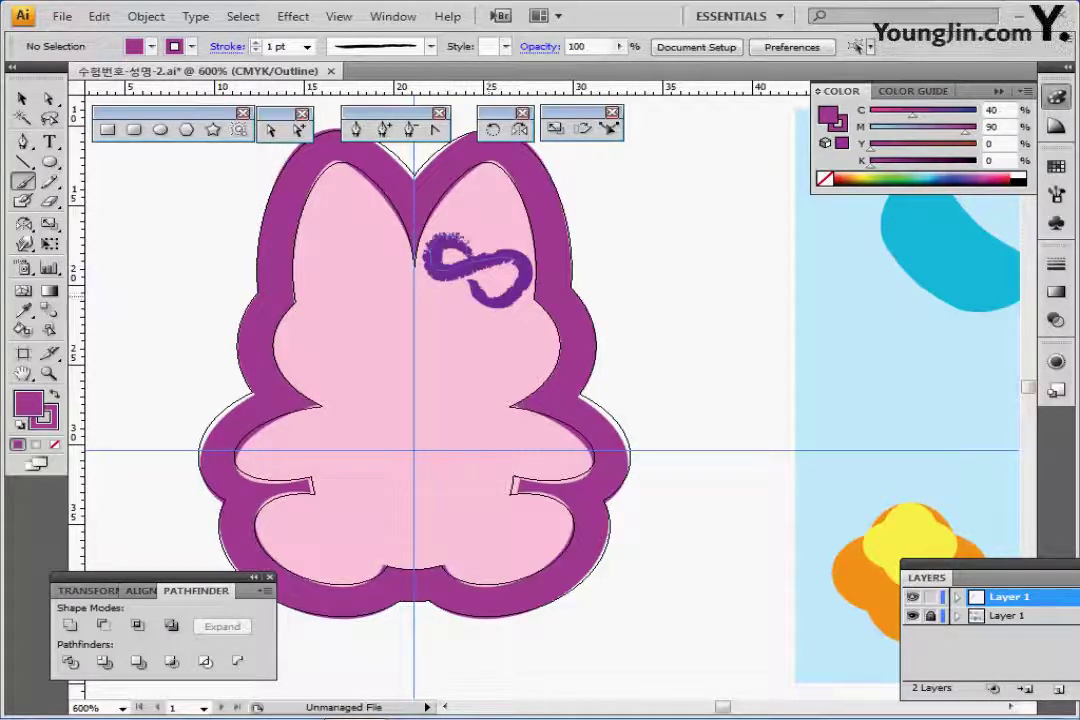
left_click_drag(484, 297, 472, 280)
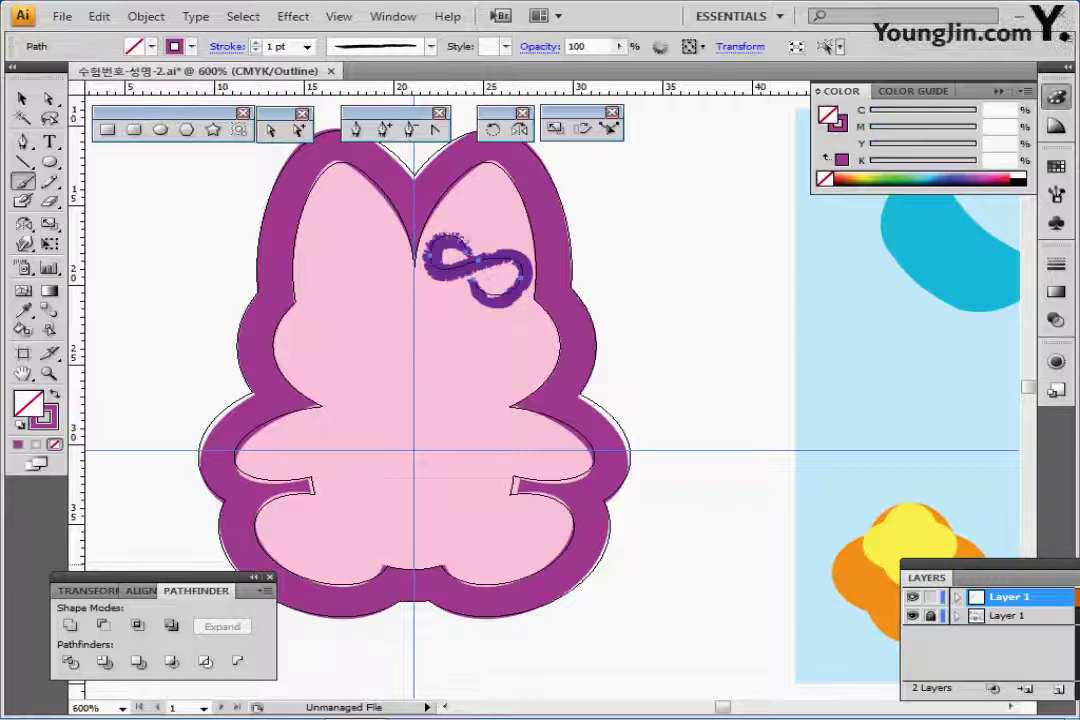
left_click(912, 616)
key("ctrl+y")
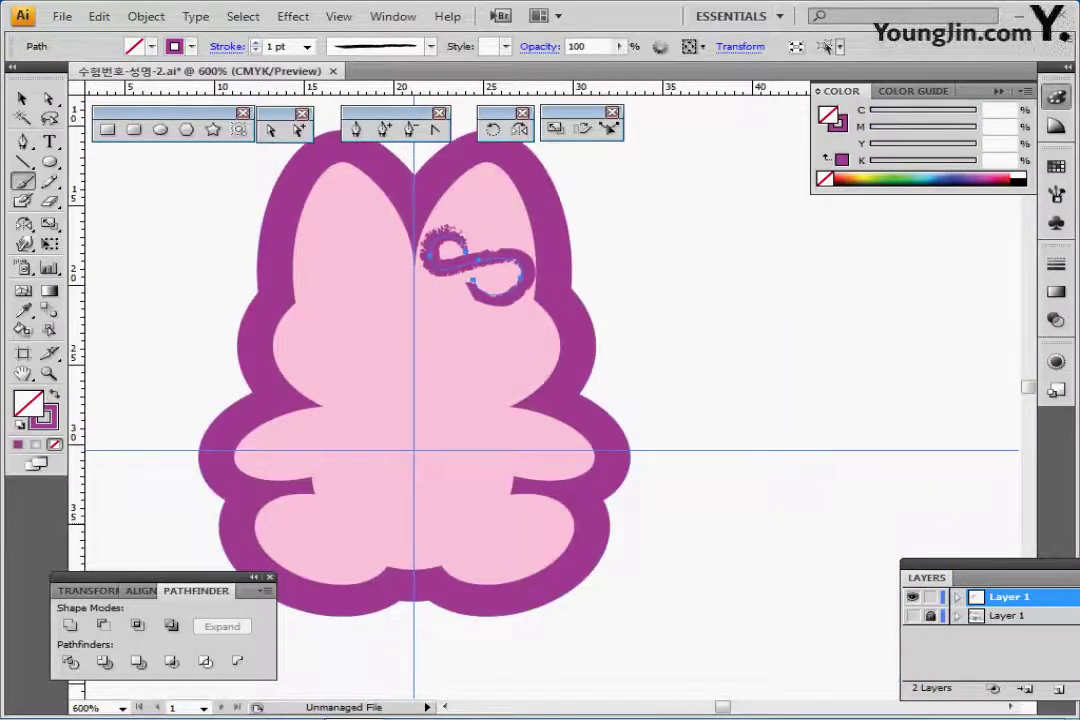
Step: Recolour the stroke of the looping ornament on the rabbit's right ear to C 70, M 100
left_click_drag(500, 348, 652, 404)
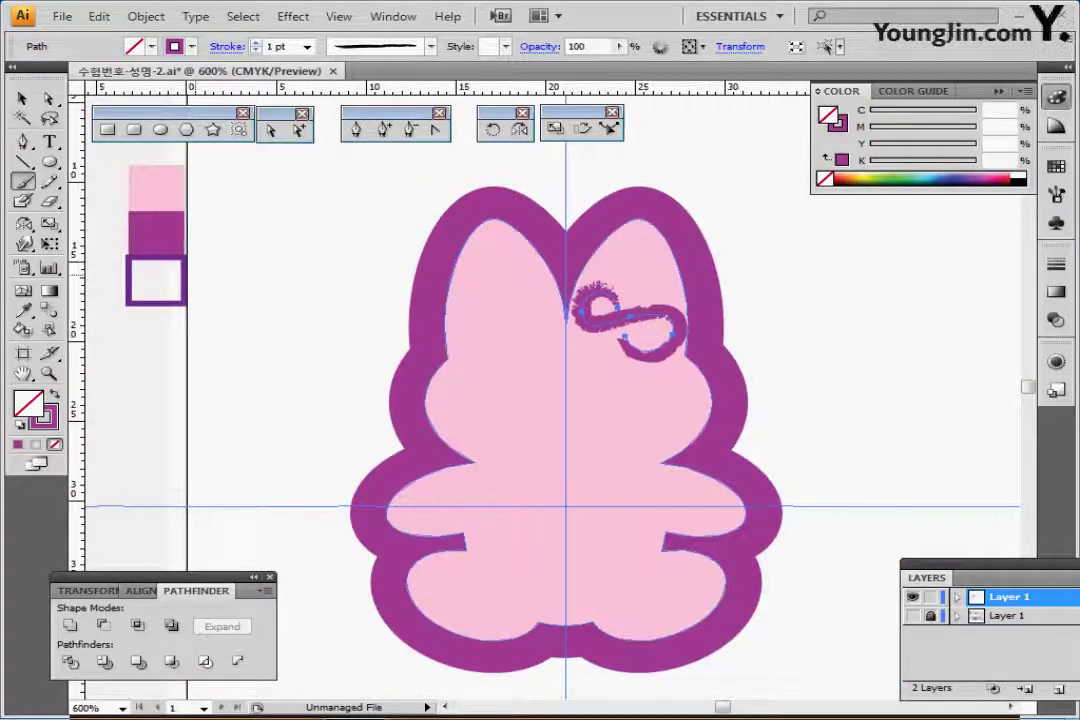
key("ctrl")
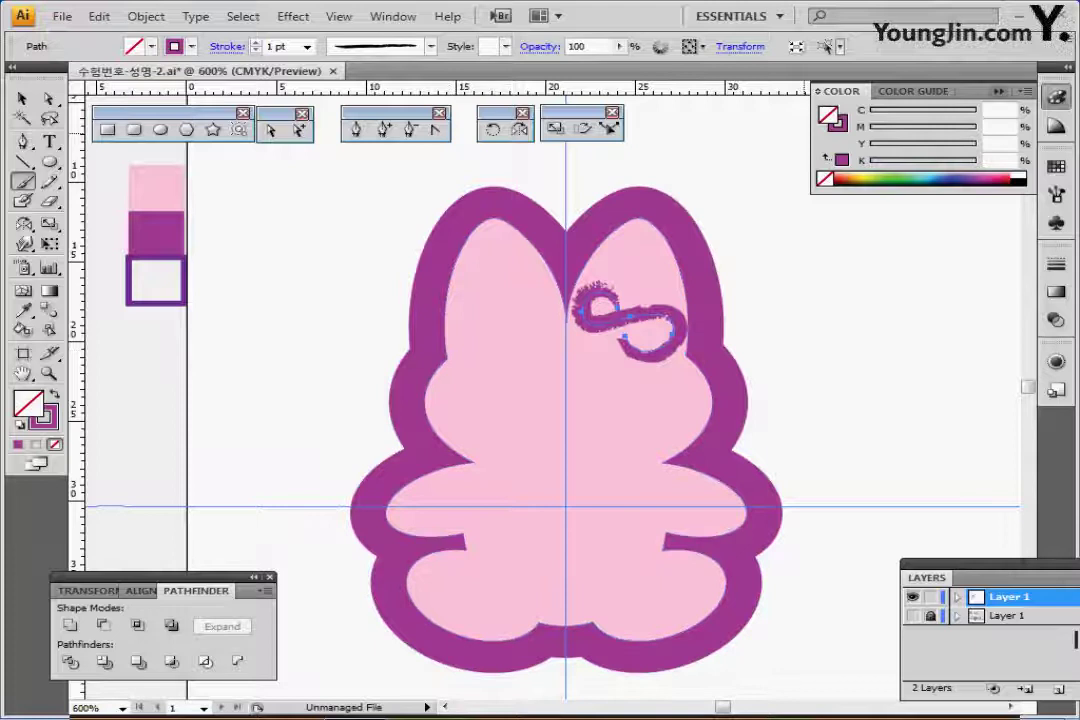
key("x")
double_click(992, 110)
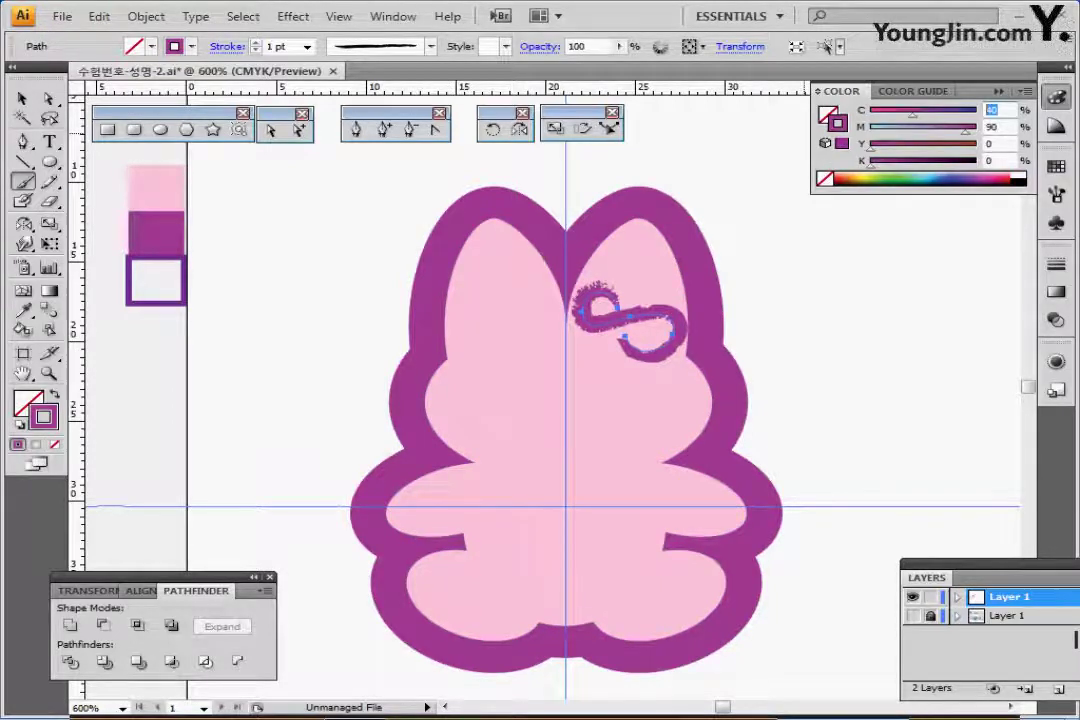
type("10")
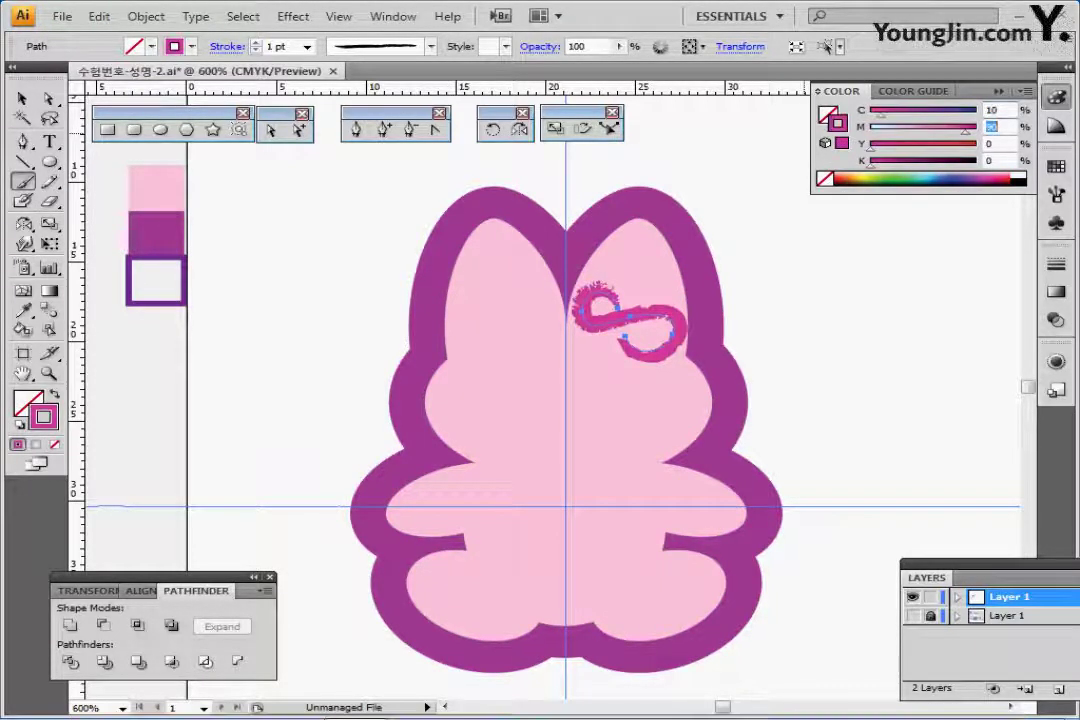
key("Return")
type("1")
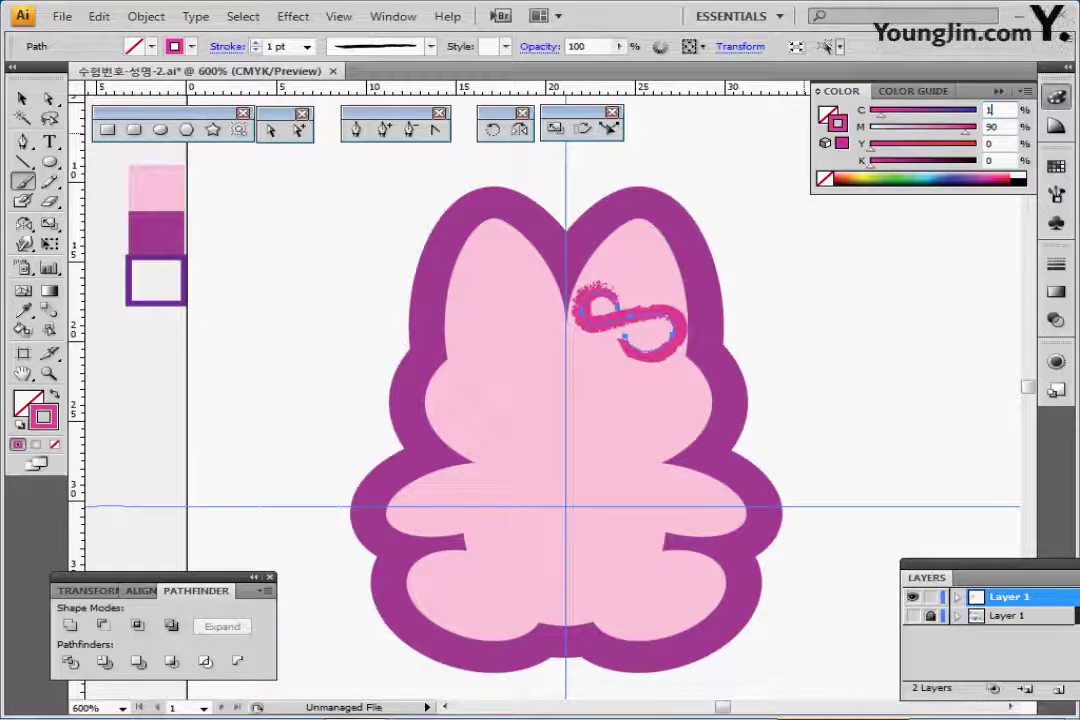
type("70")
key("Tab")
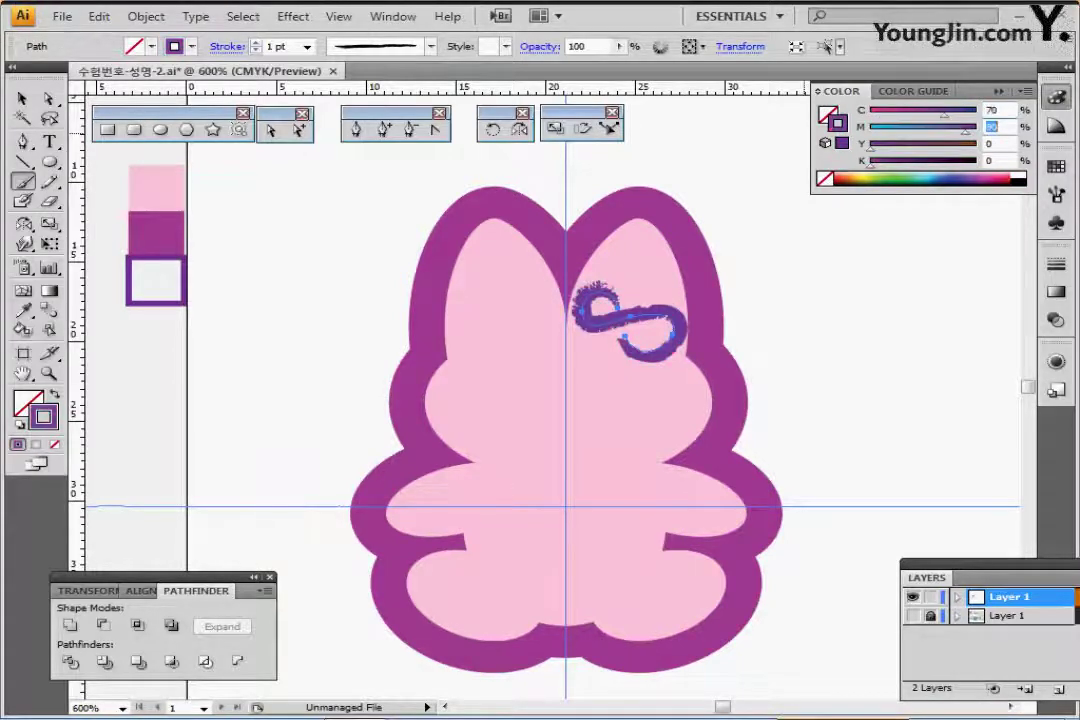
type("100")
key("Return")
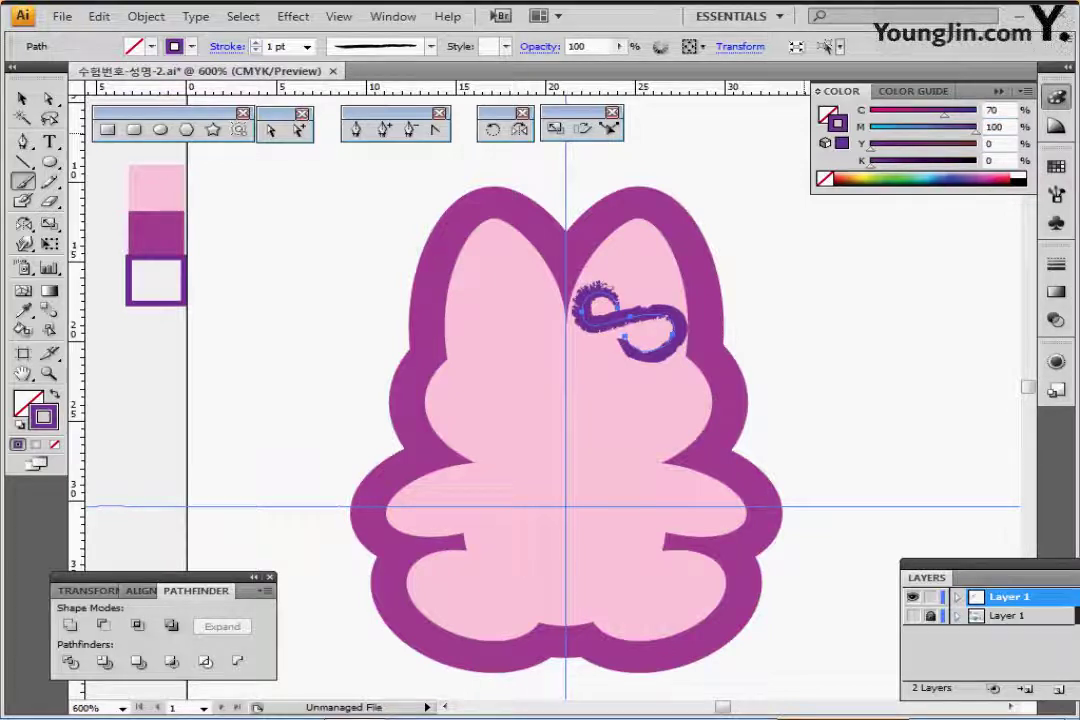
left_click(1056, 264)
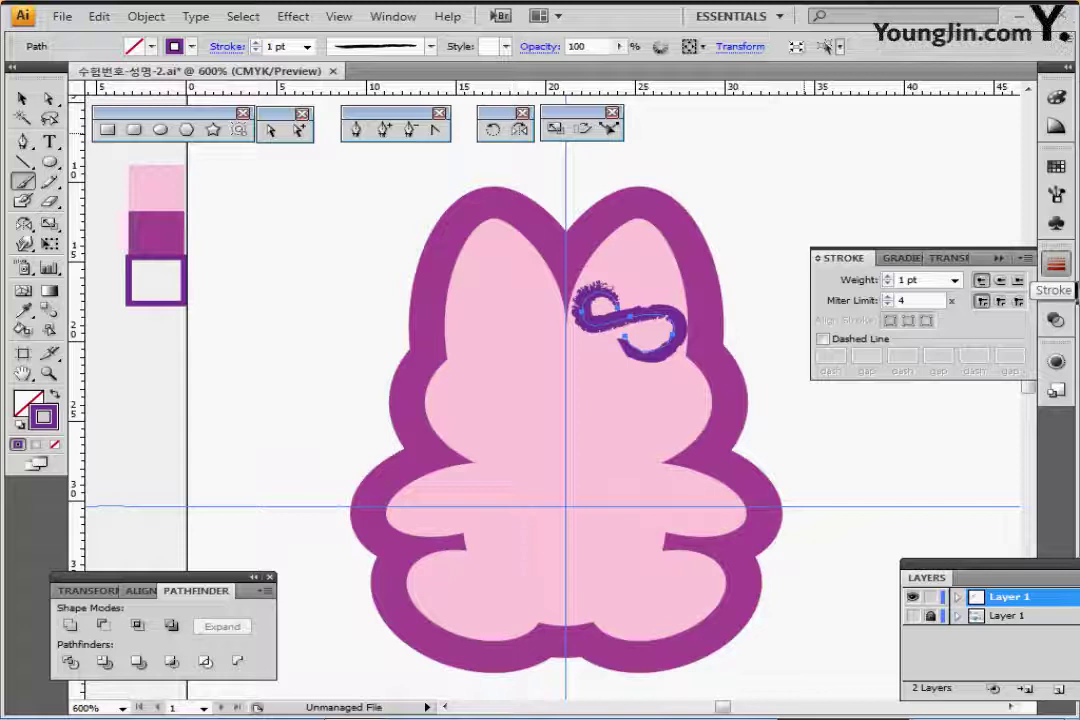
left_click(1055, 264)
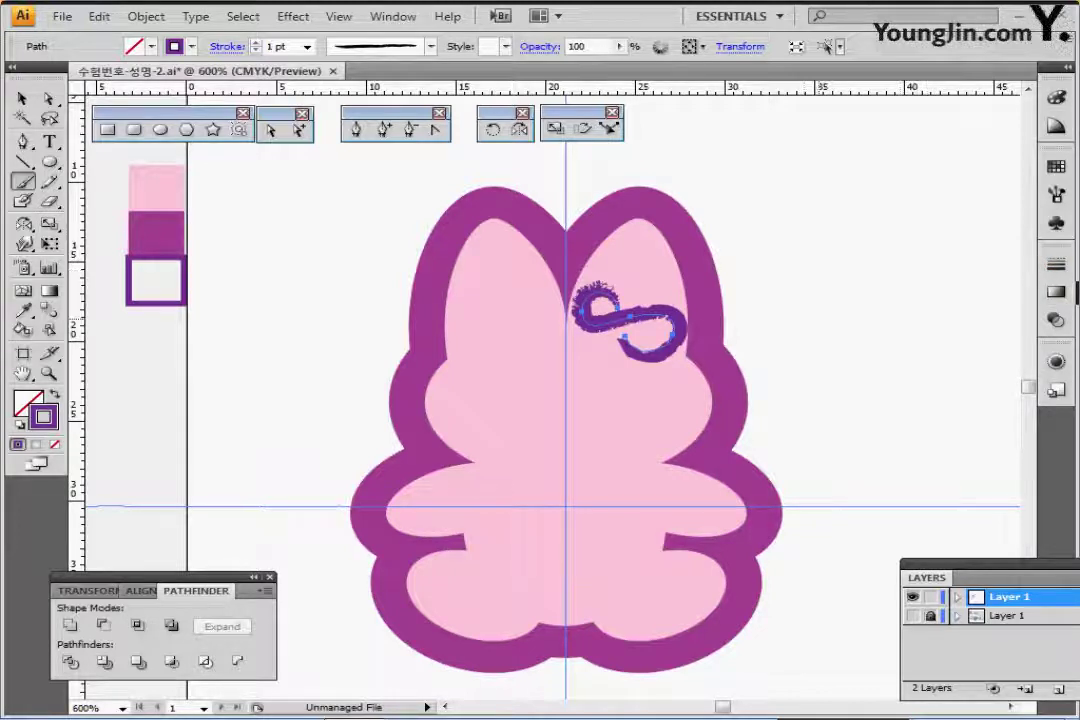
Step: Activate the Rounded Rectangle tool and adopt the cyan fill without stroke from the colour sample above the empty area beside the rabbit
left_click(803, 325, "ctrl+alt")
left_click_drag(800, 428, 702, 259)
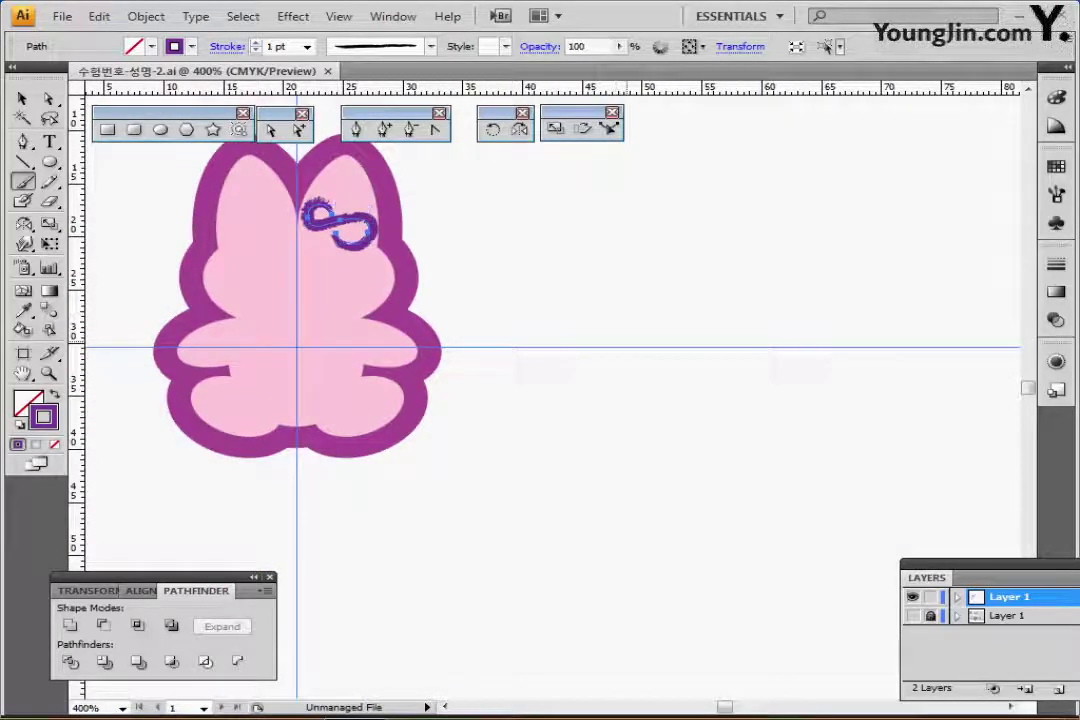
left_click_drag(429, 217, 279, 236)
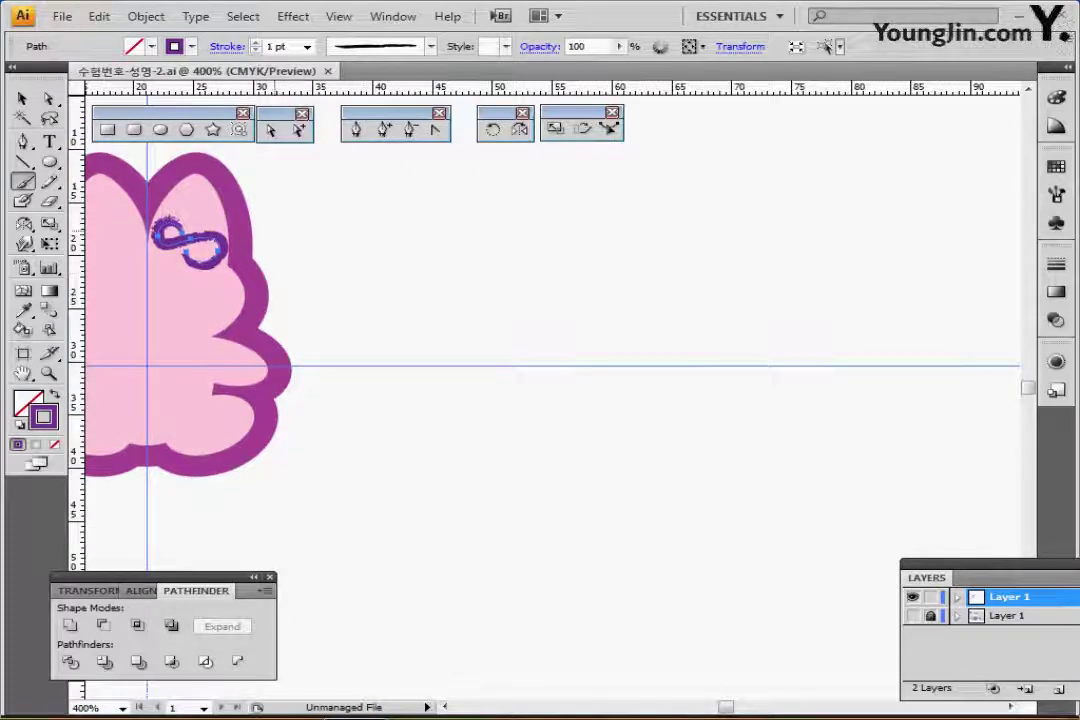
left_click(134, 129)
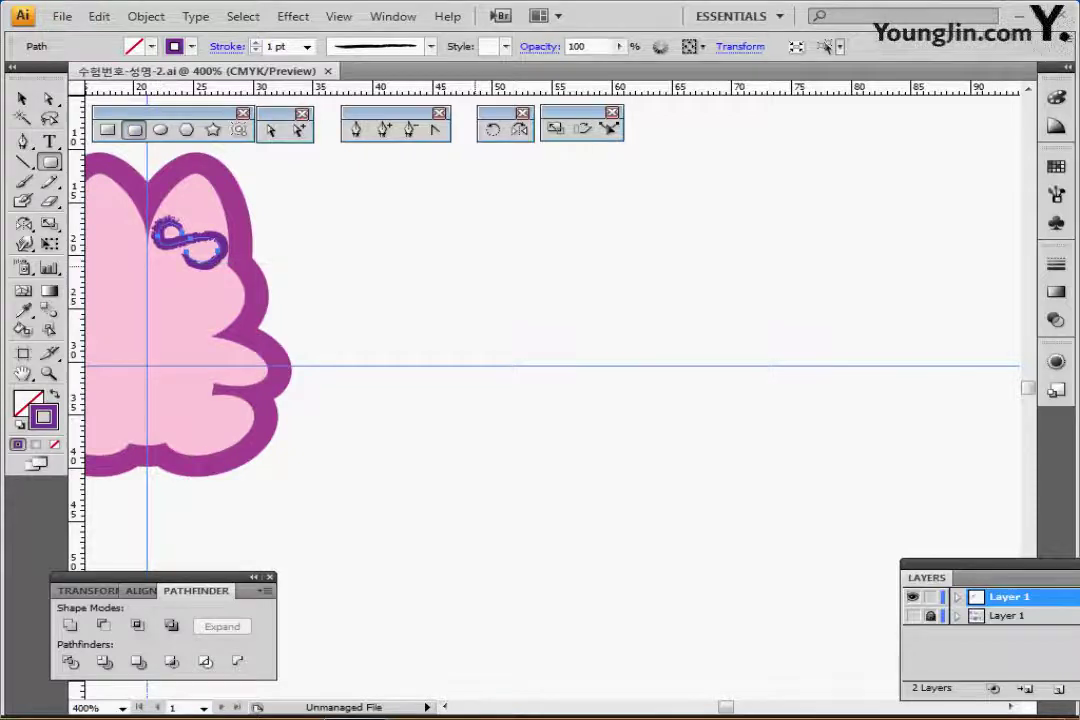
scroll(475, 267, "down", 1)
left_click_drag(491, 283, 416, 216)
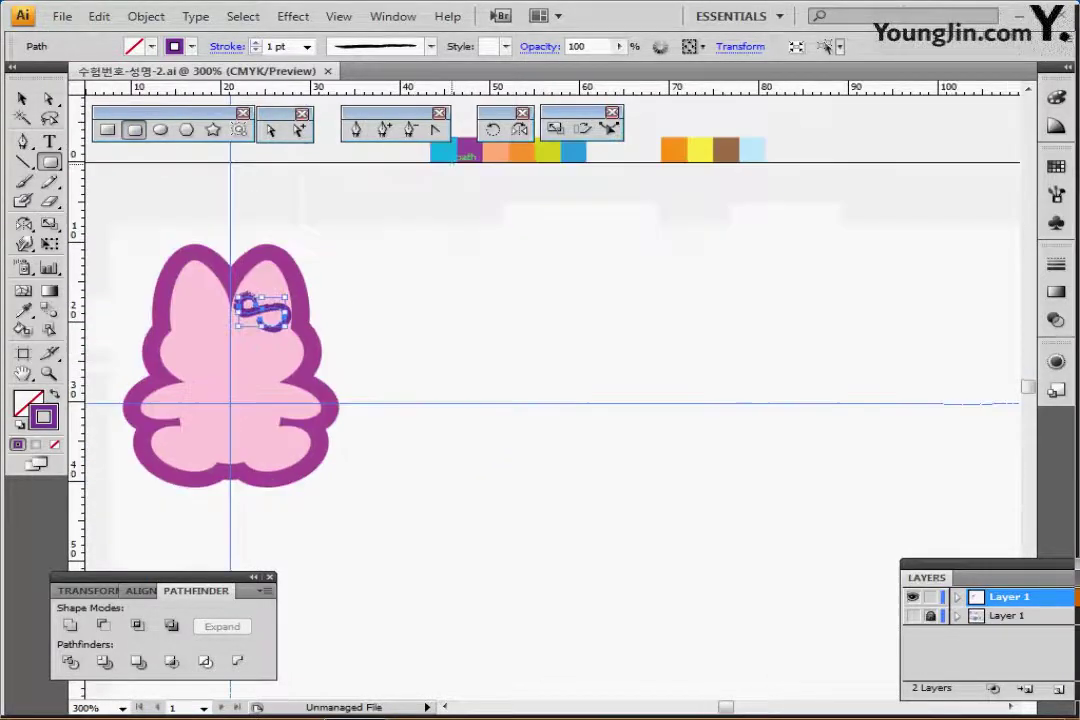
left_click(444, 151, "ctrl")
scroll(480, 276, "up", 1)
left_click_drag(480, 276, 344, 152)
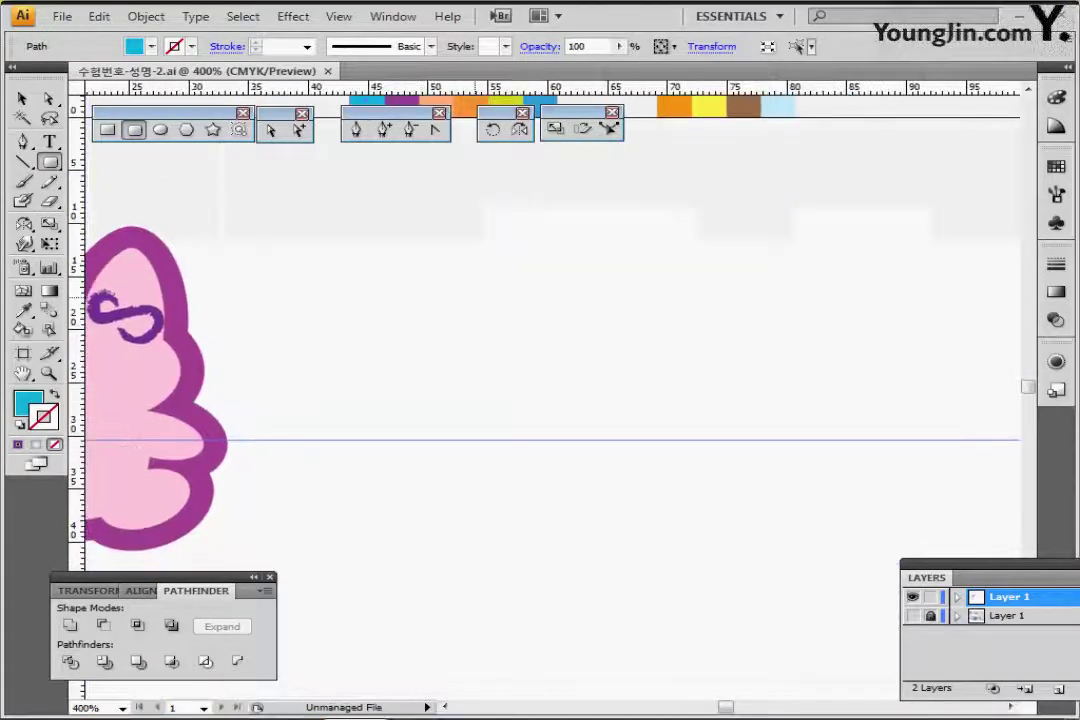
Step: Create a cyan rounded rectangle beside the rabbit, 10 mm wide and 5 mm high, with a 3 mm corner radius
left_click_drag(398, 311, 432, 277)
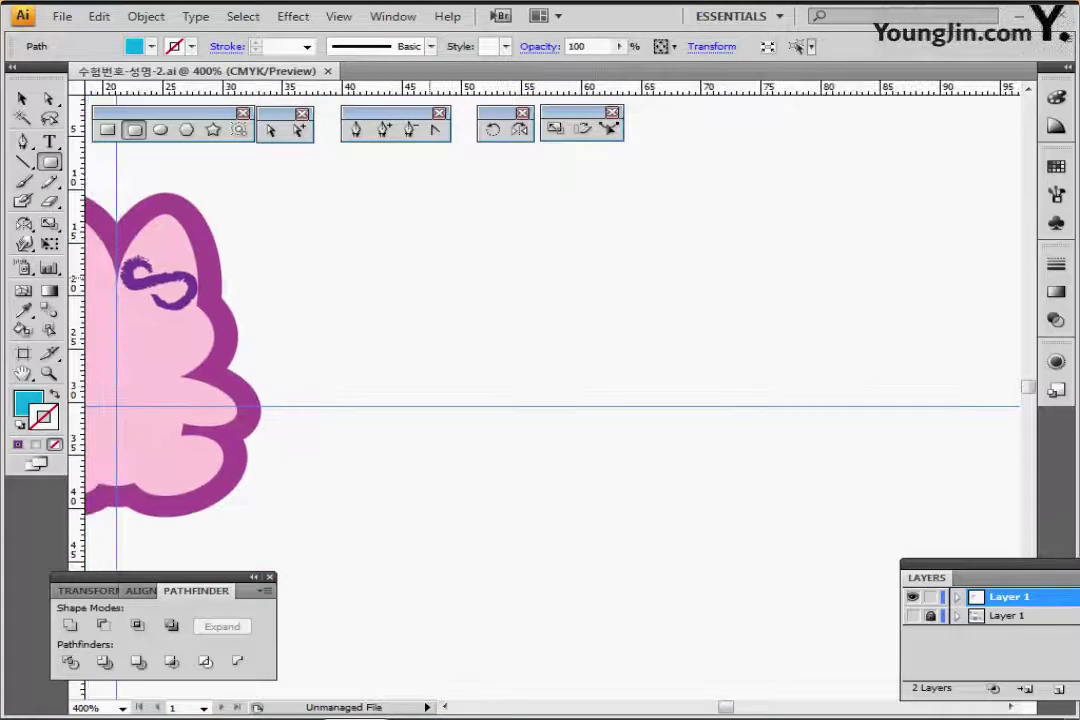
left_click(431, 271)
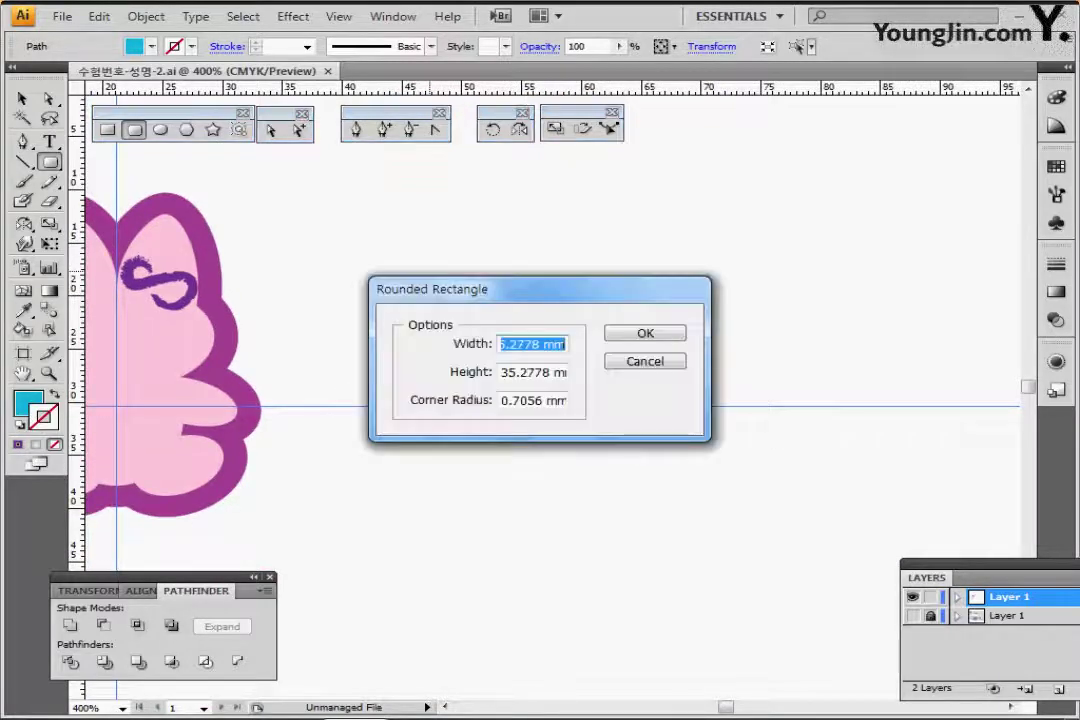
key("Tab")
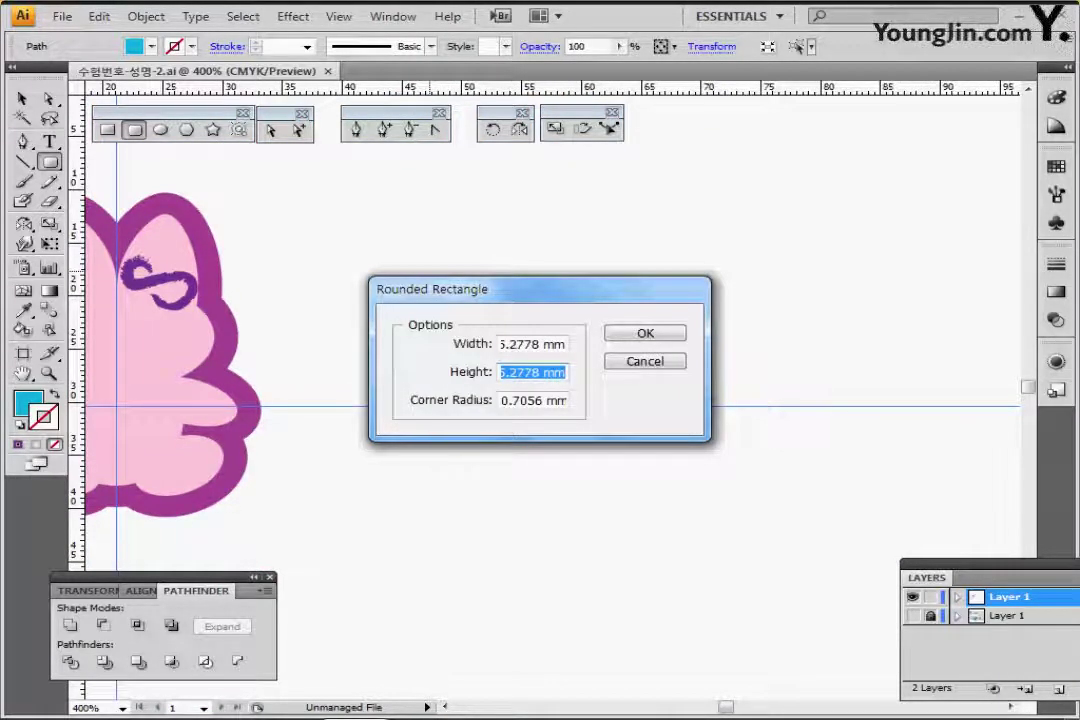
key("shift+Tab")
type("10")
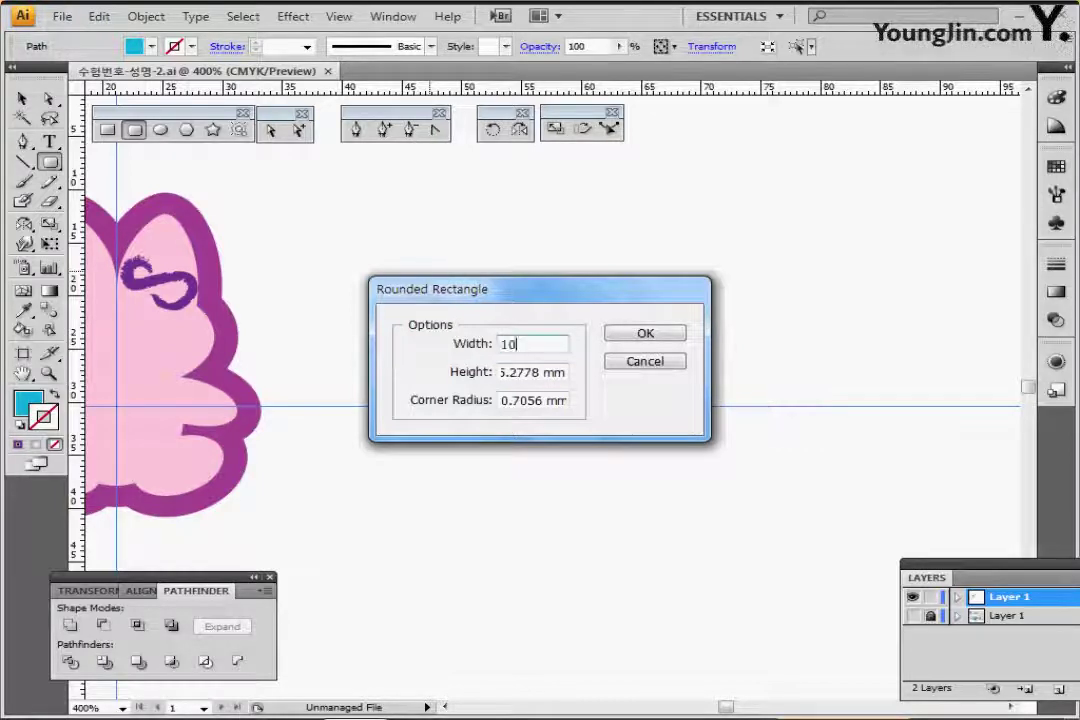
key("Tab")
type("5")
key("Tab")
type("5")
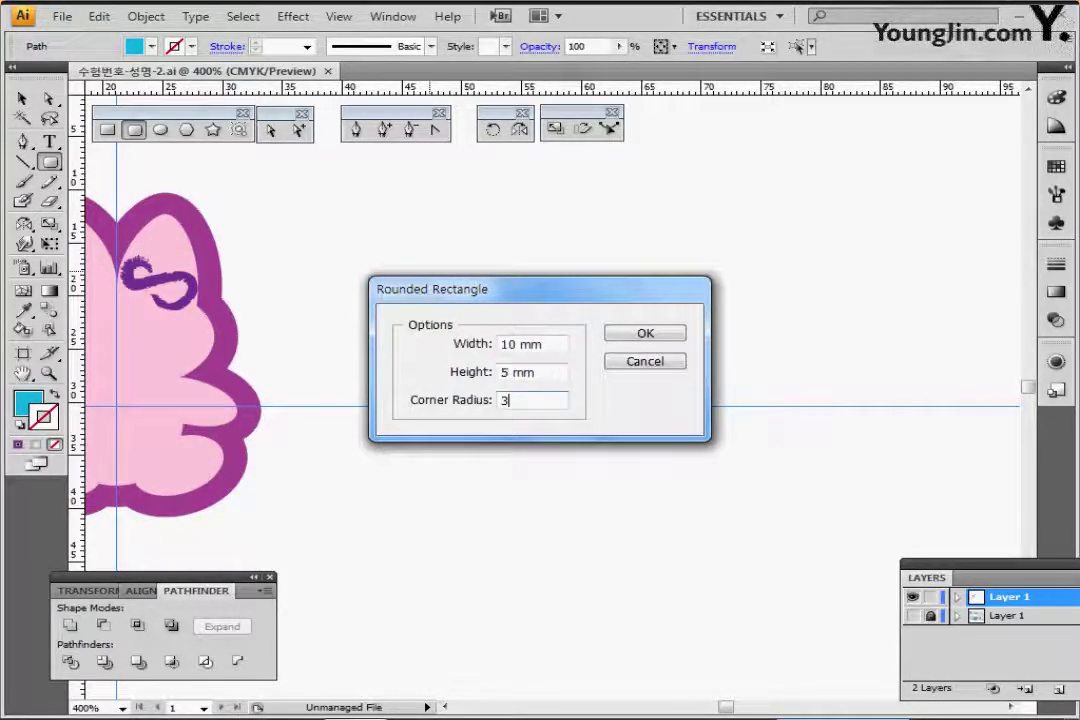
key("Return")
Step: Warp the cyan rounded rectangle with an envelope in the horizontal Arch style and a bend of -30%
left_click(488, 344, "ctrl")
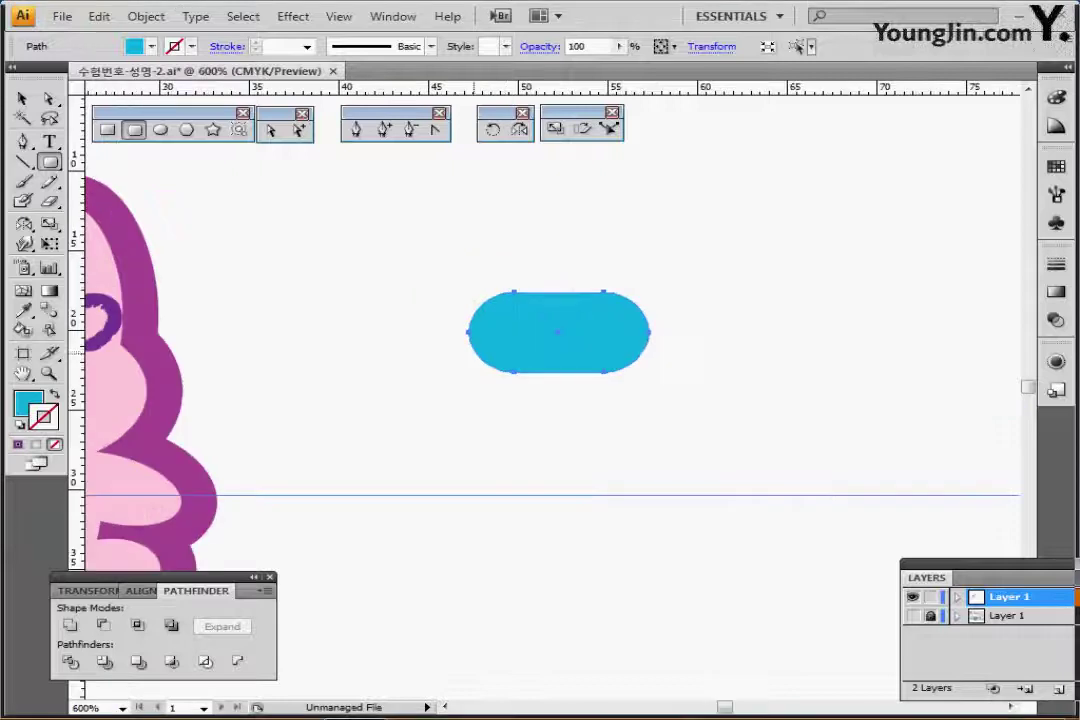
left_click_drag(507, 357, 445, 322)
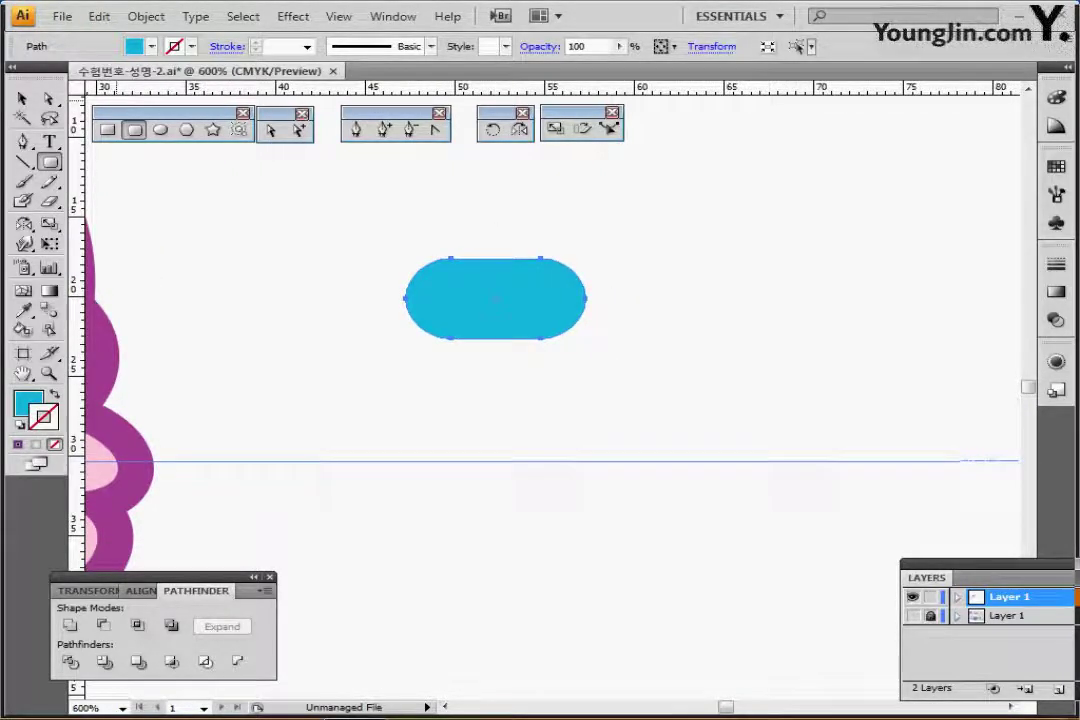
left_click(146, 16)
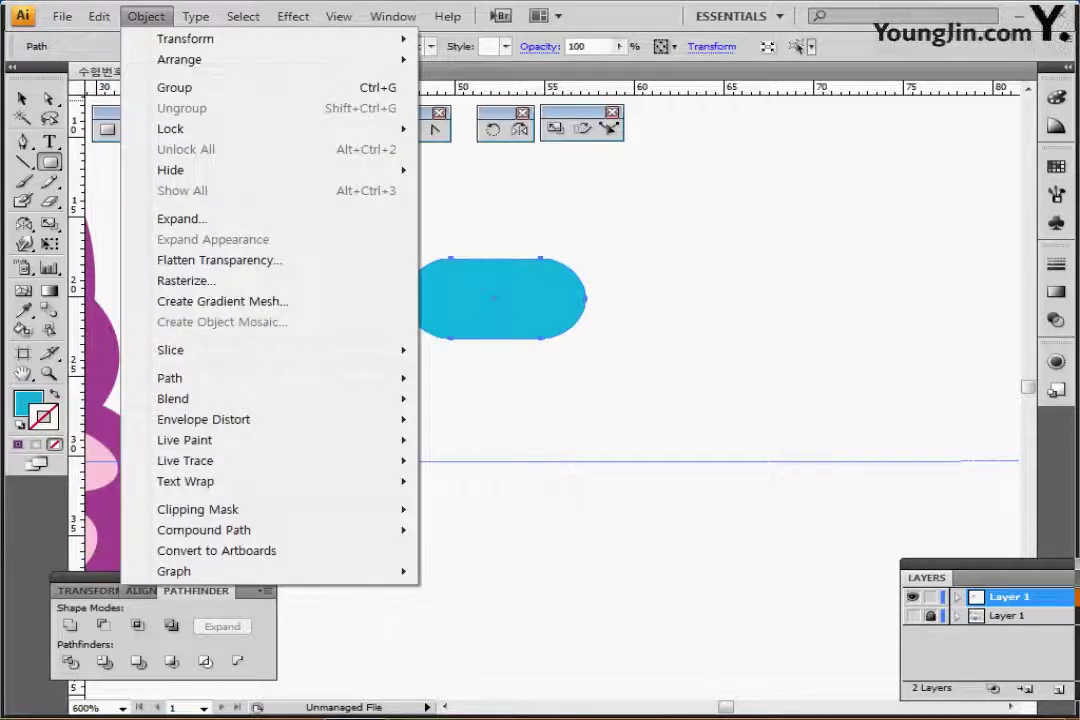
mouse_move(203, 419)
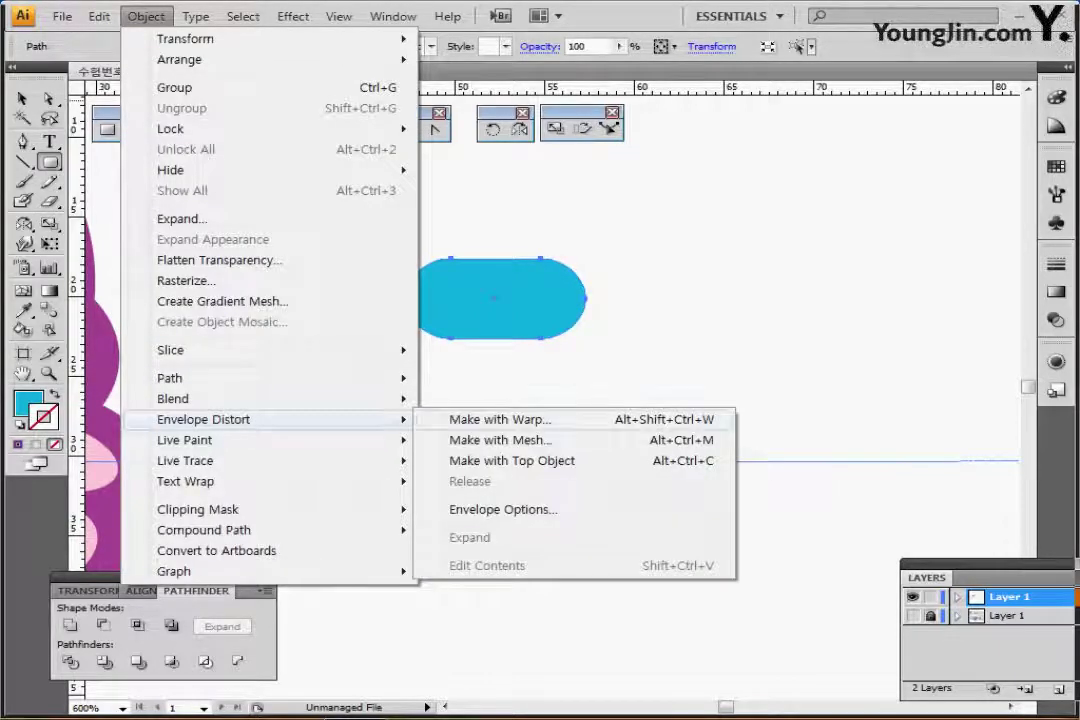
left_click(500, 419)
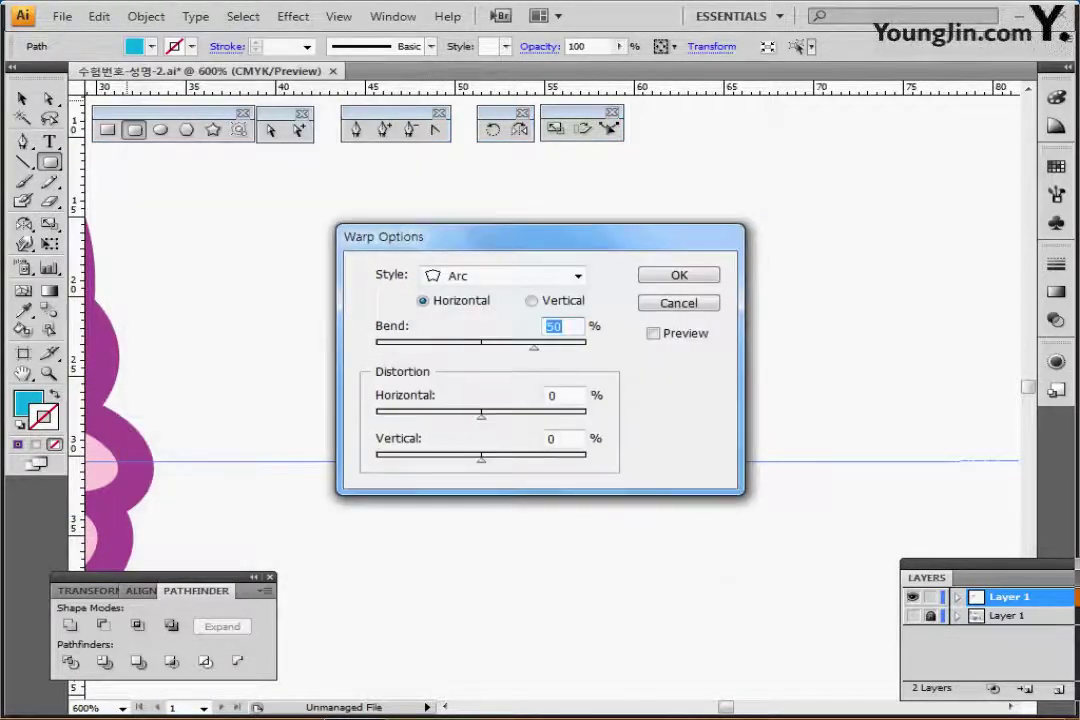
left_click(578, 276)
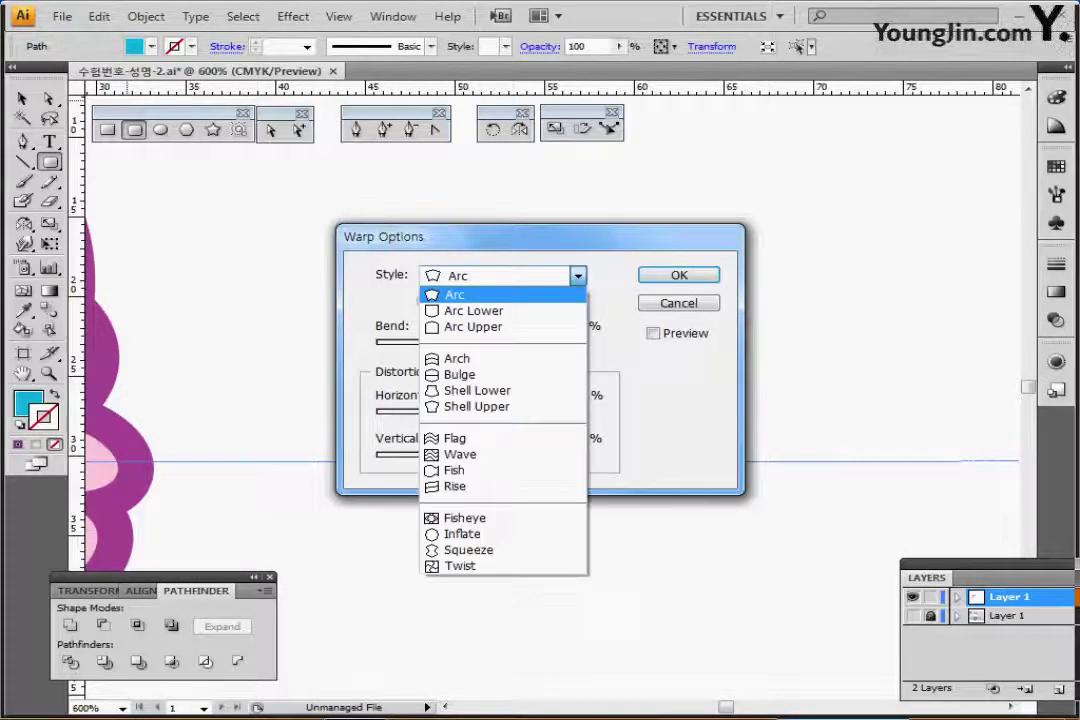
left_click(457, 358)
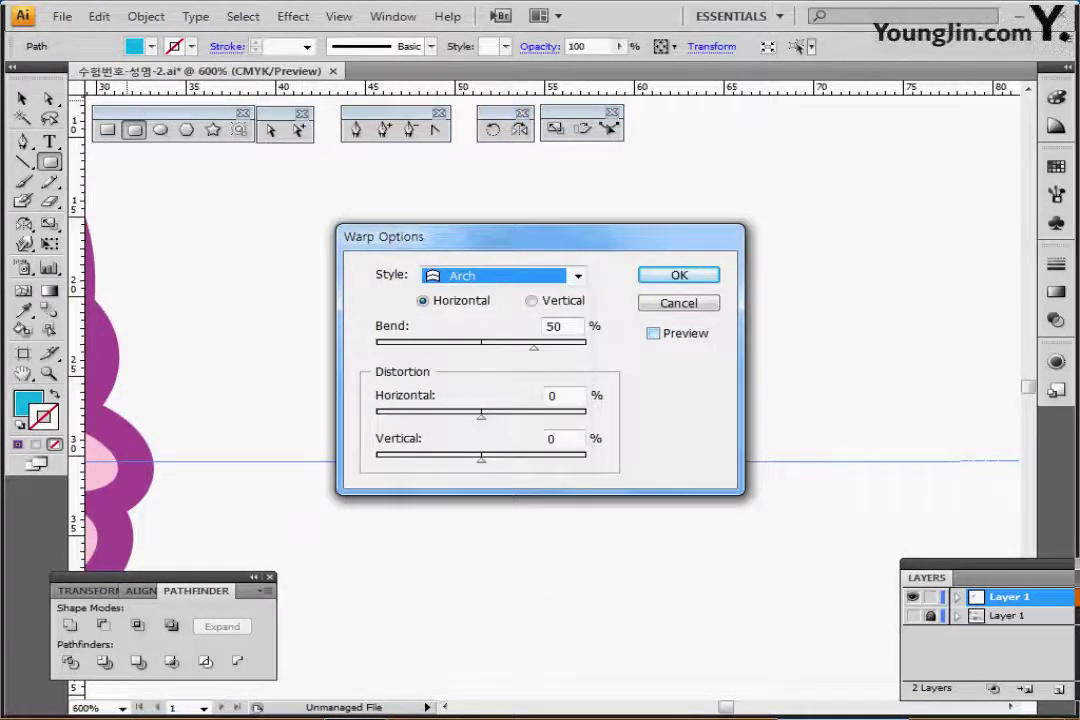
left_click_drag(400, 236, 708, 220)
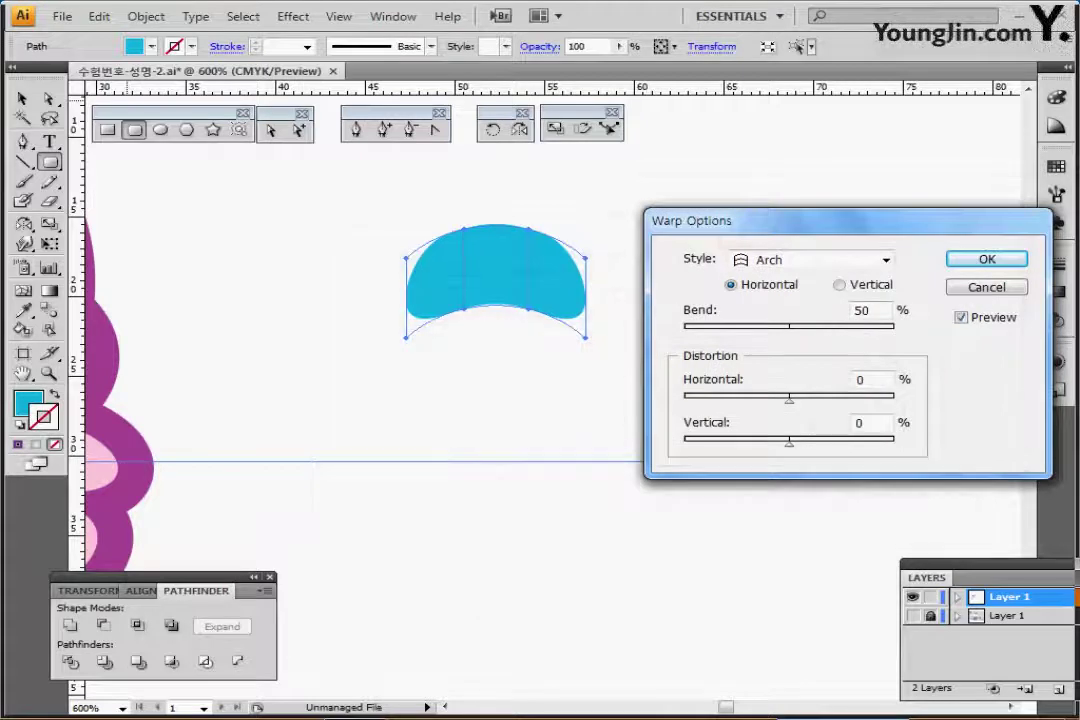
double_click(866, 310)
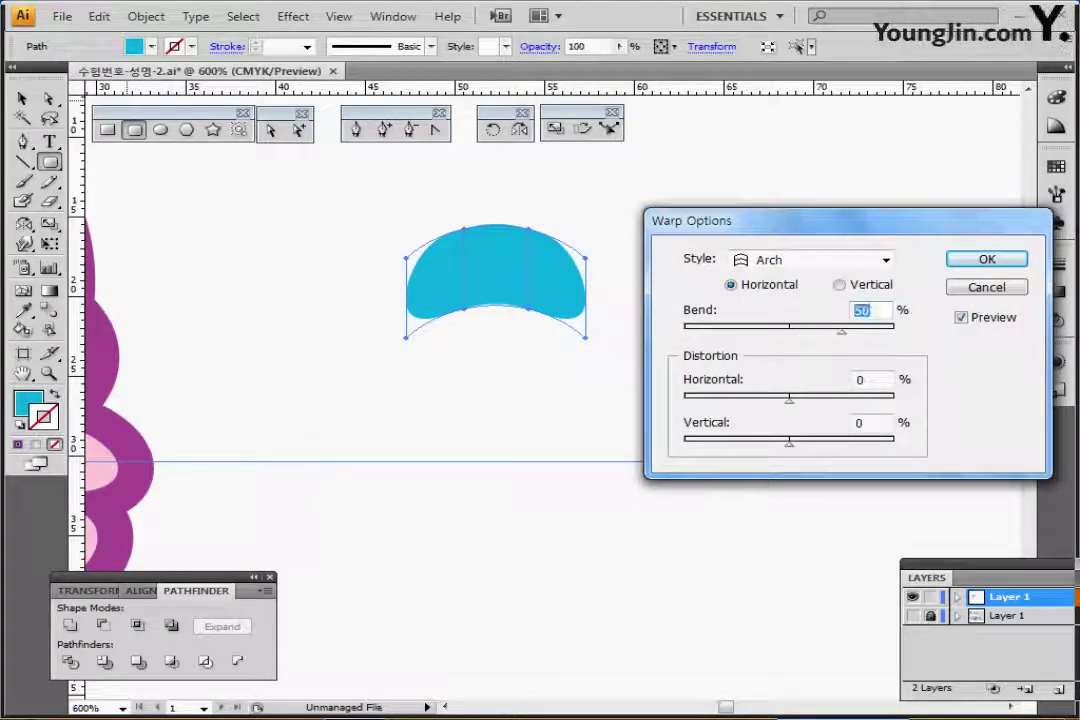
type("-30")
key("Tab")
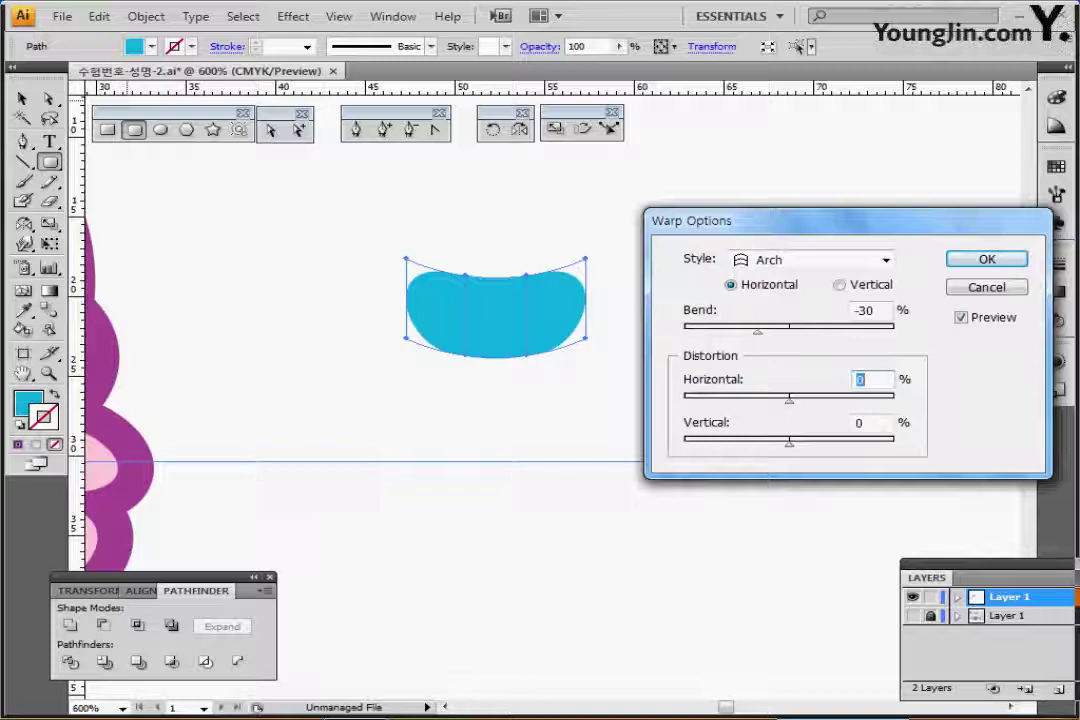
key("Return")
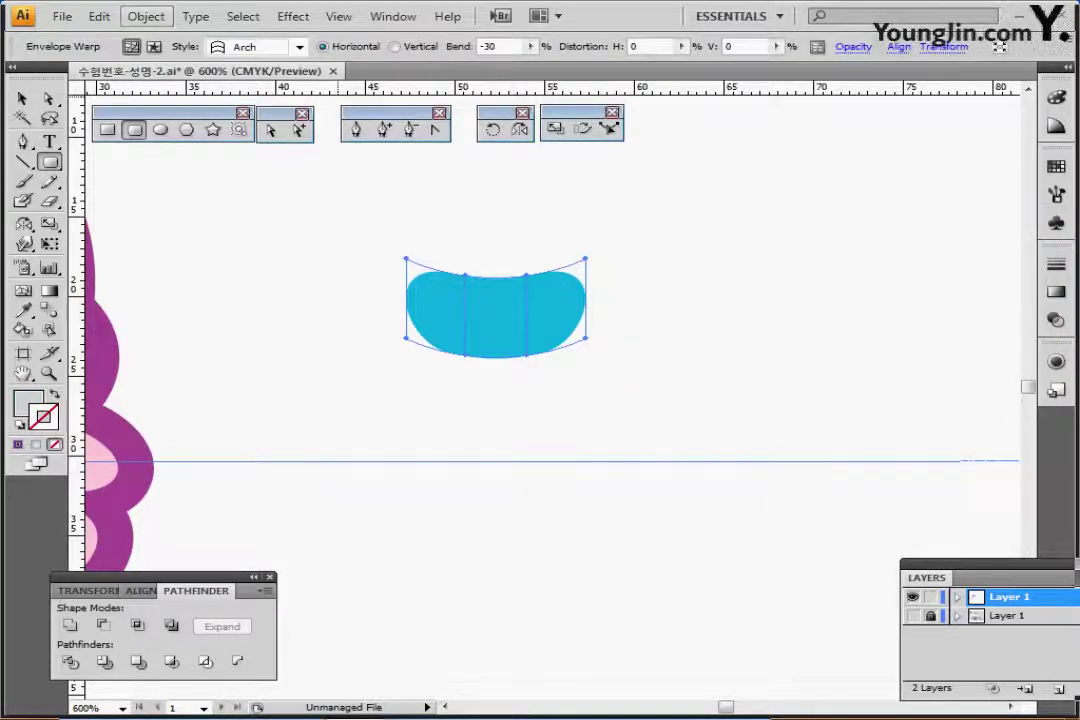
Step: Expand the envelope distortion of the arched cyan shape into editable paths
left_click(145, 16)
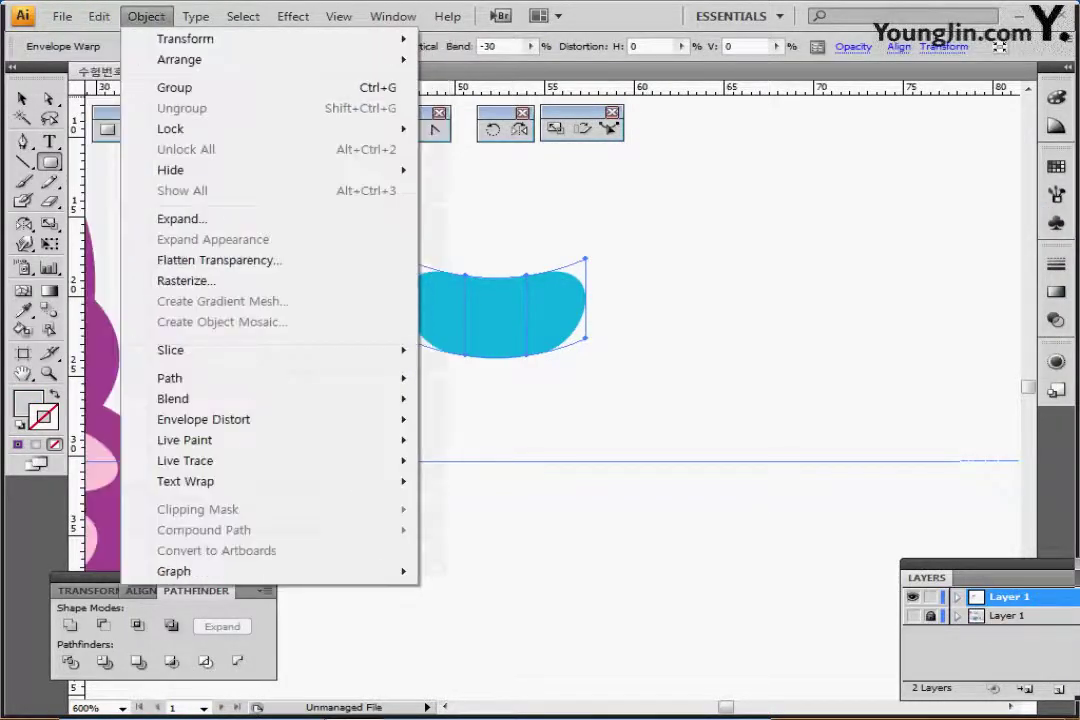
mouse_move(250, 419)
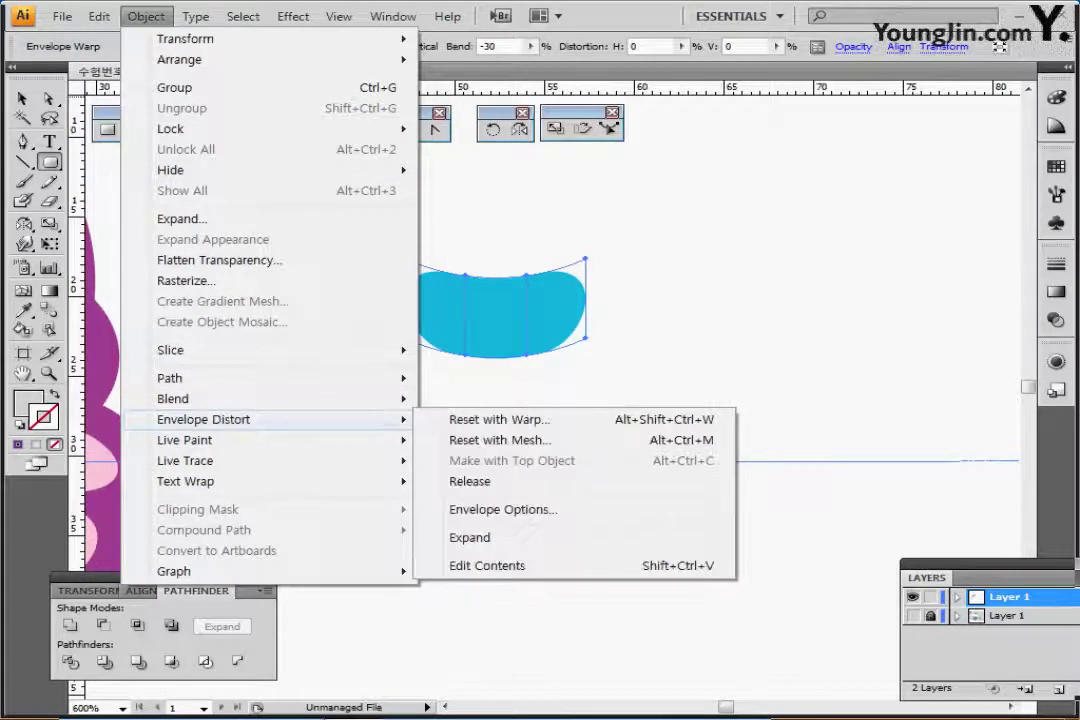
left_click(490, 537)
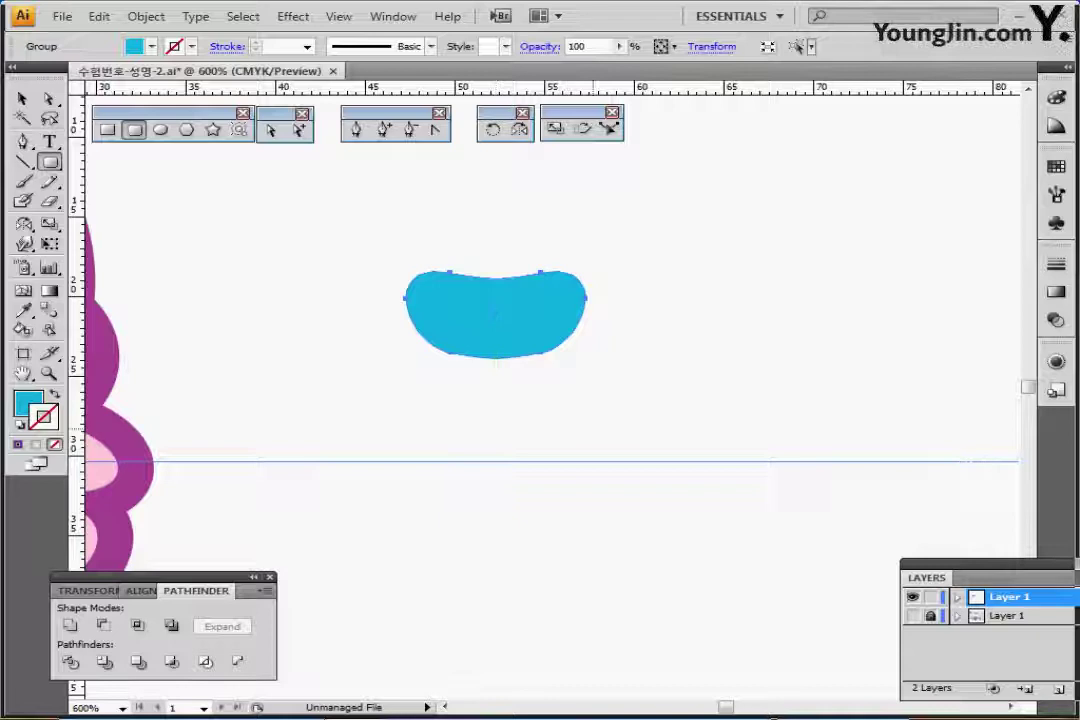
Step: Reflect a copy of the cyan shape across a horizontal axis set just below its lower edge
left_click(520, 130)
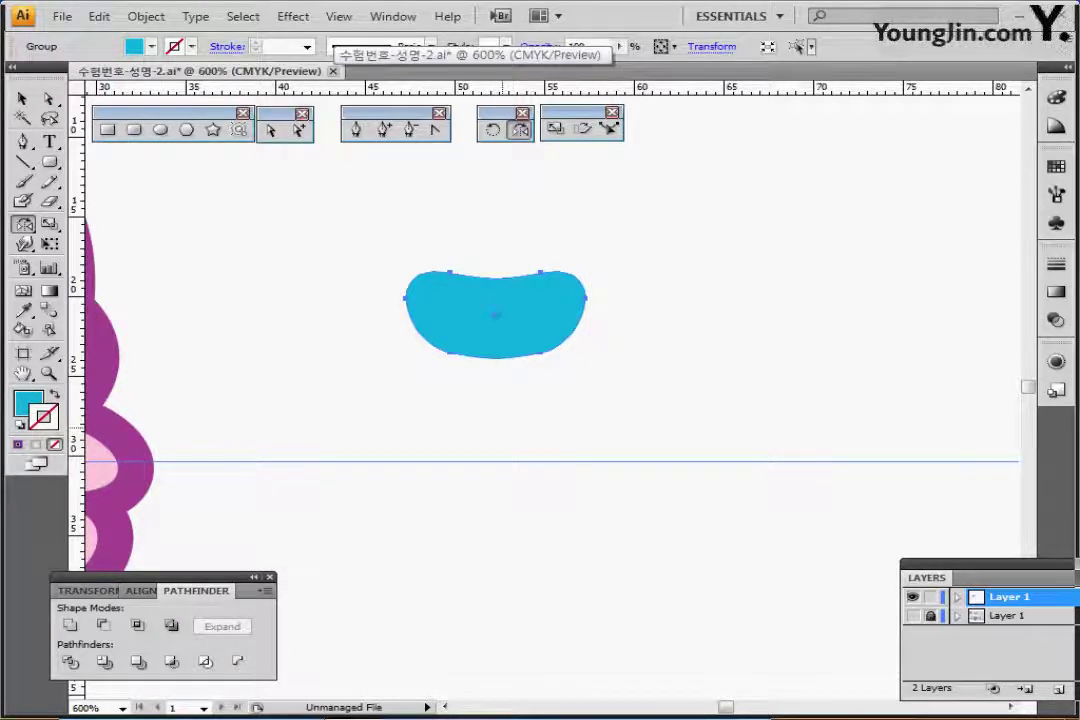
left_click_drag(497, 357, 446, 327)
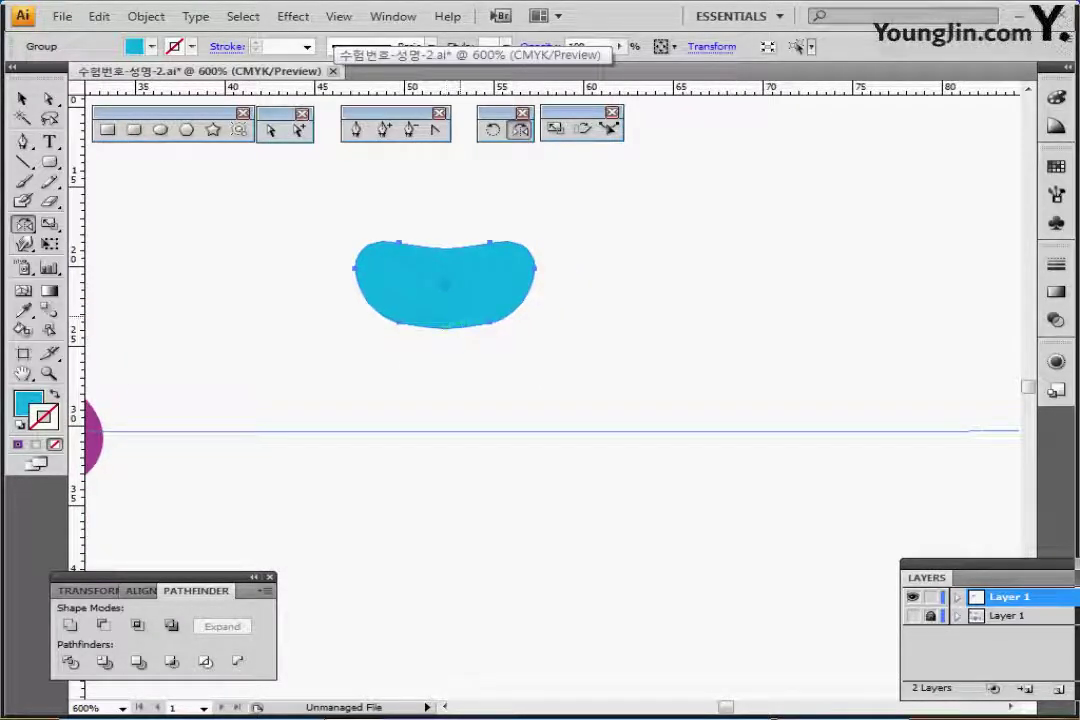
scroll(540, 330, "down", 1)
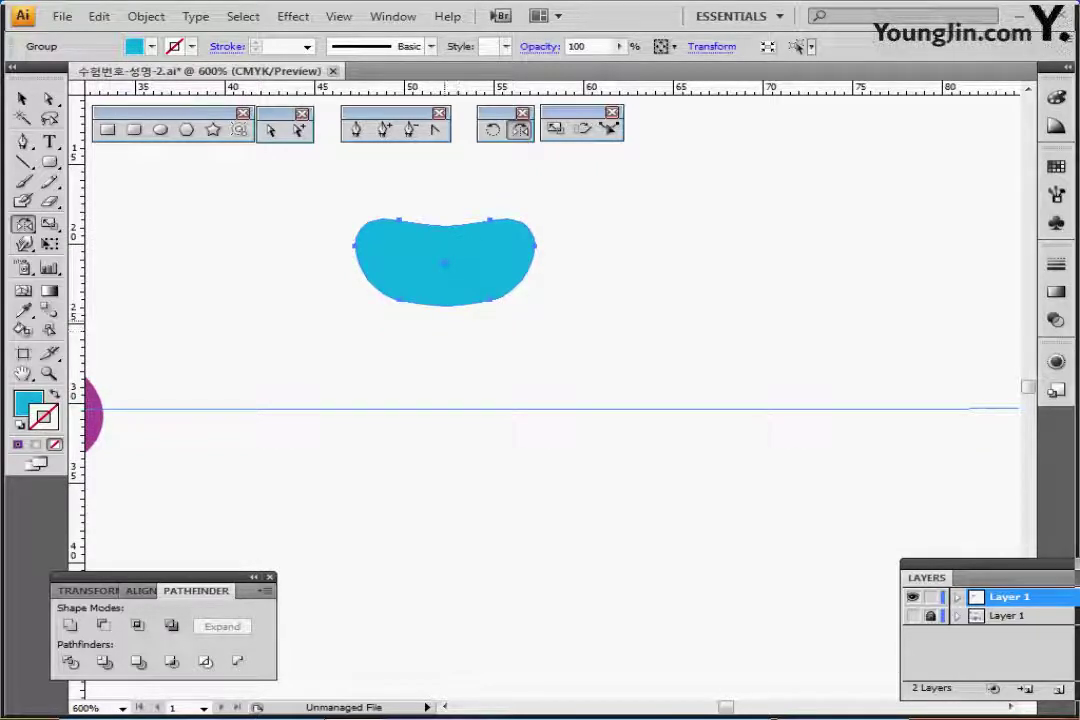
left_click(446, 315, "alt")
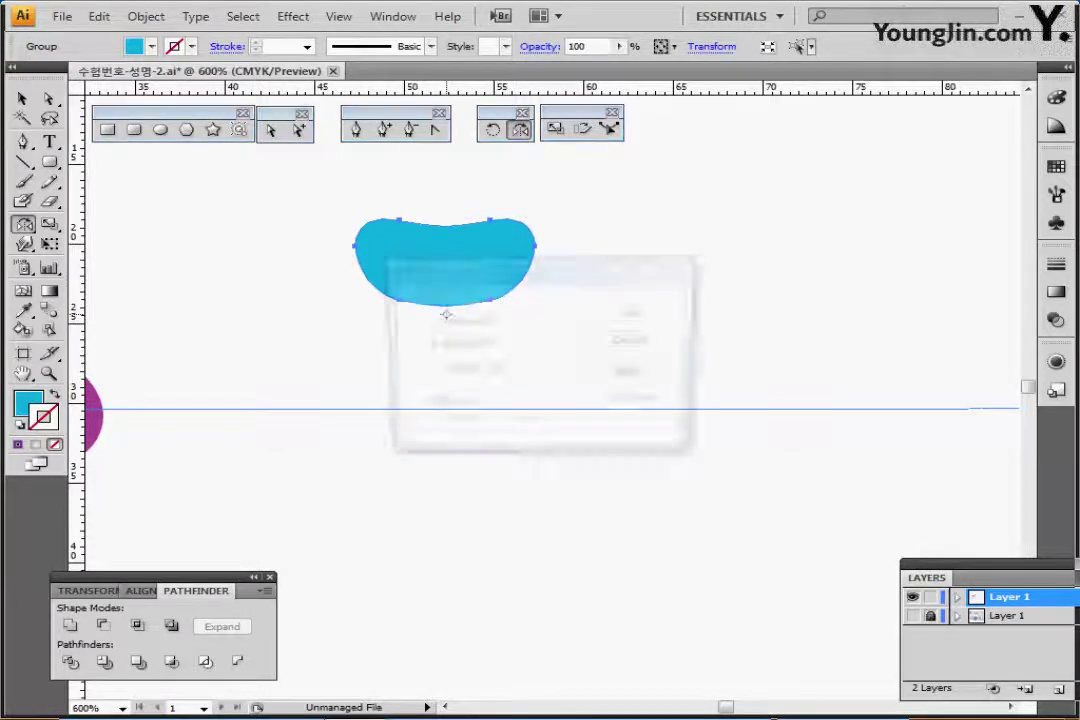
left_click_drag(520, 269, 698, 276)
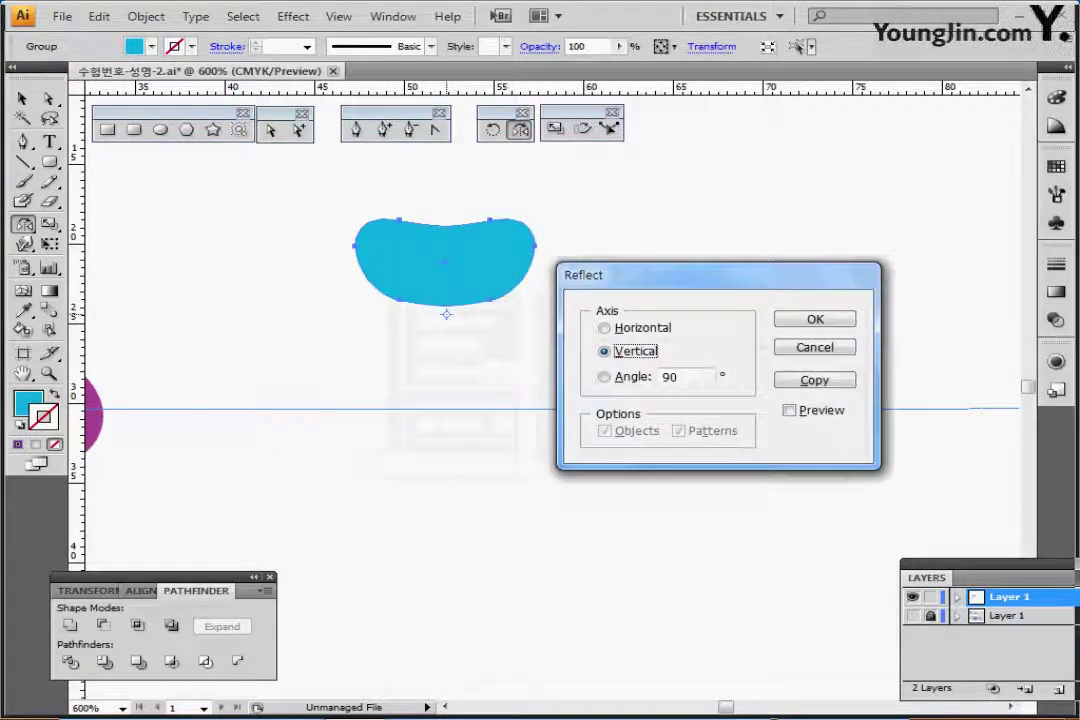
left_click(606, 328)
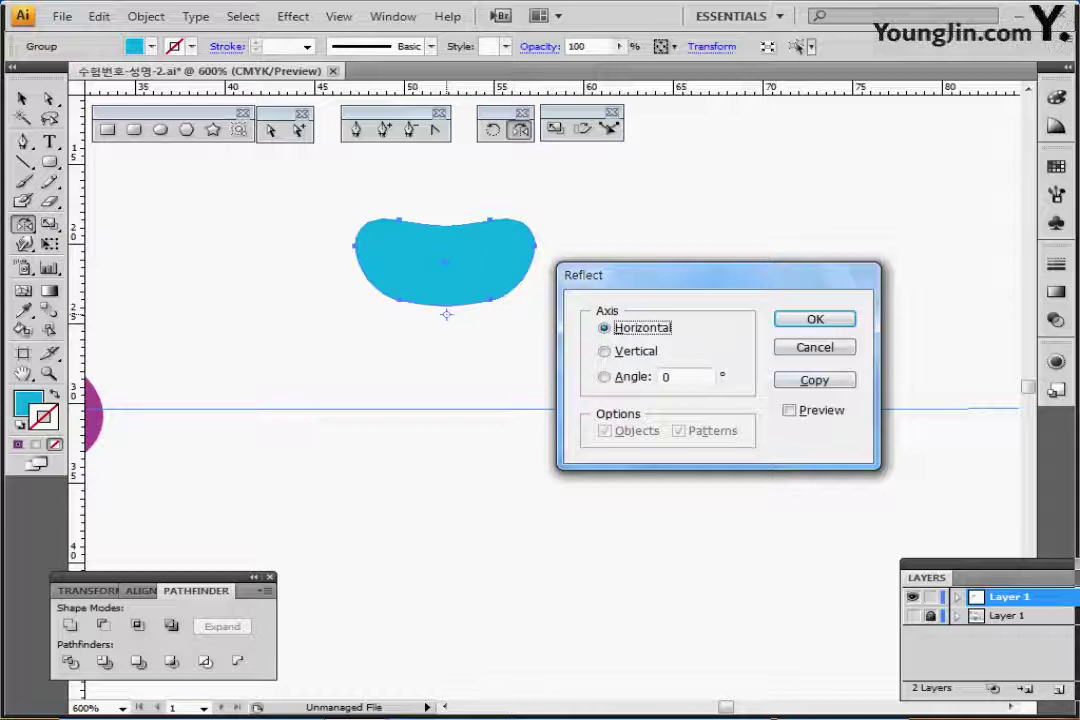
left_click(815, 380)
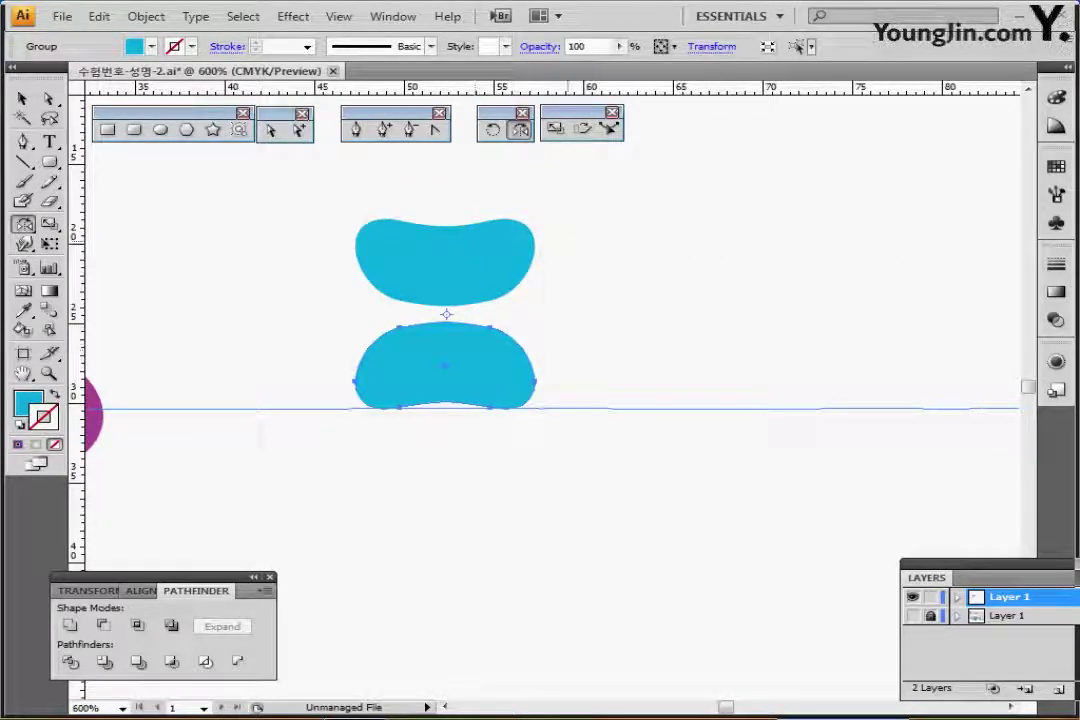
Step: Recolour the reflected copy with the purple colour sample above the artboard
left_click_drag(554, 264, 579, 523)
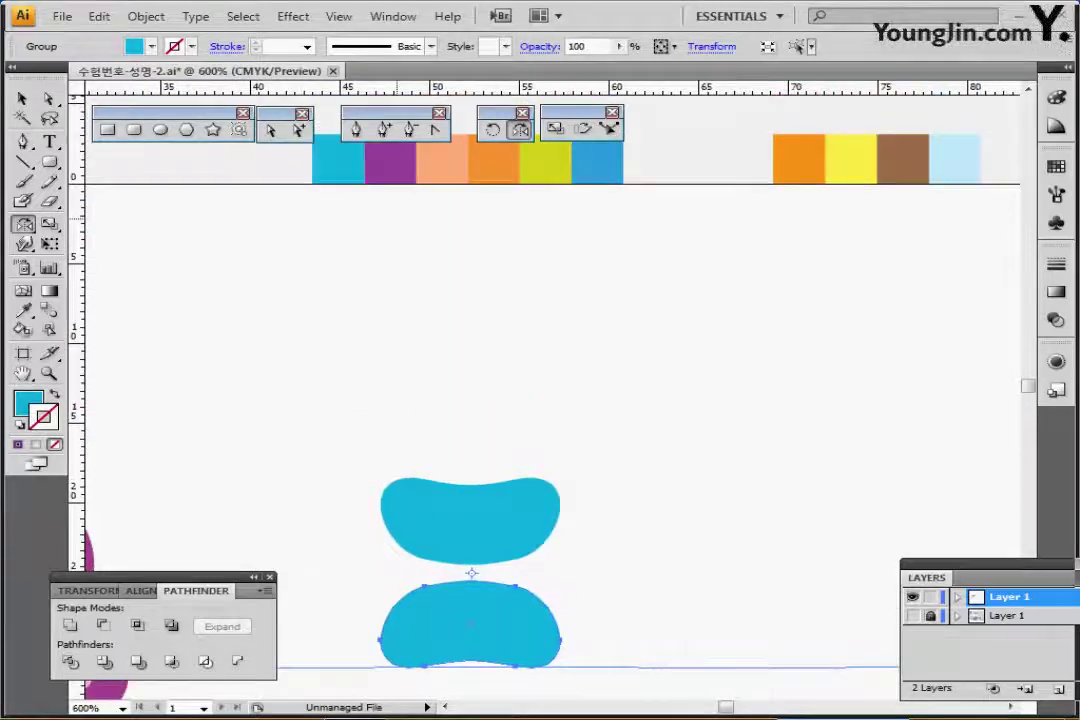
key("i")
left_click(390, 161)
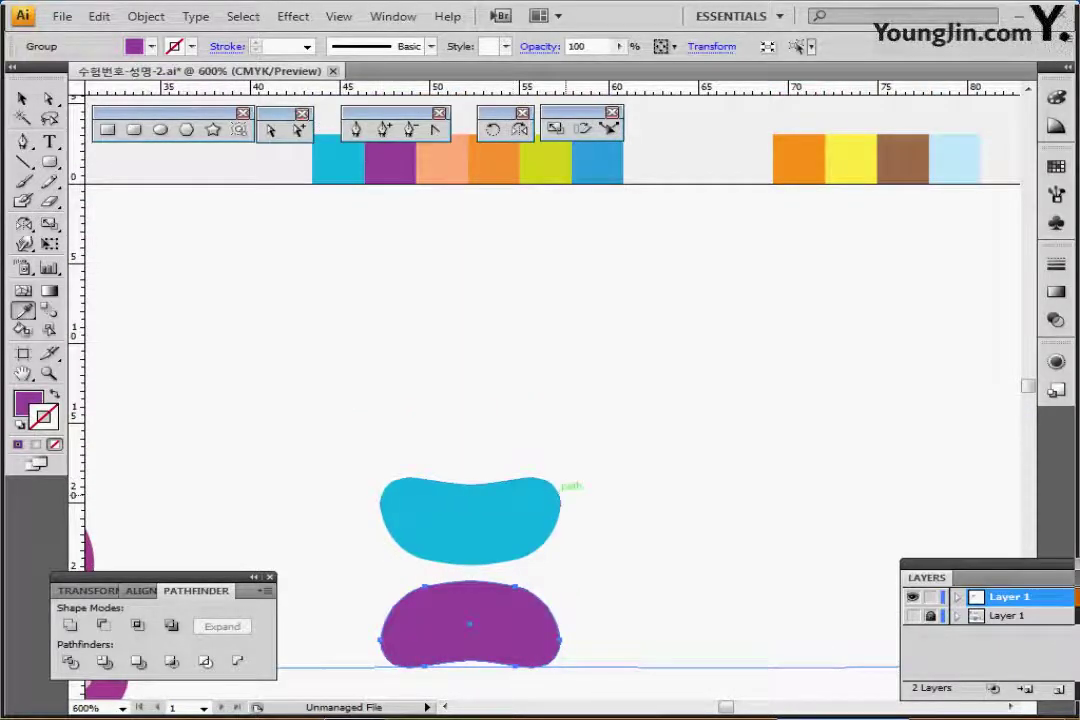
Step: Make a copy of the purple shape scaled 120% horizontally and 100% vertically, and place it to the right of the original
scroll(550, 400, "down", 4)
scroll(550, 400, "down", 1)
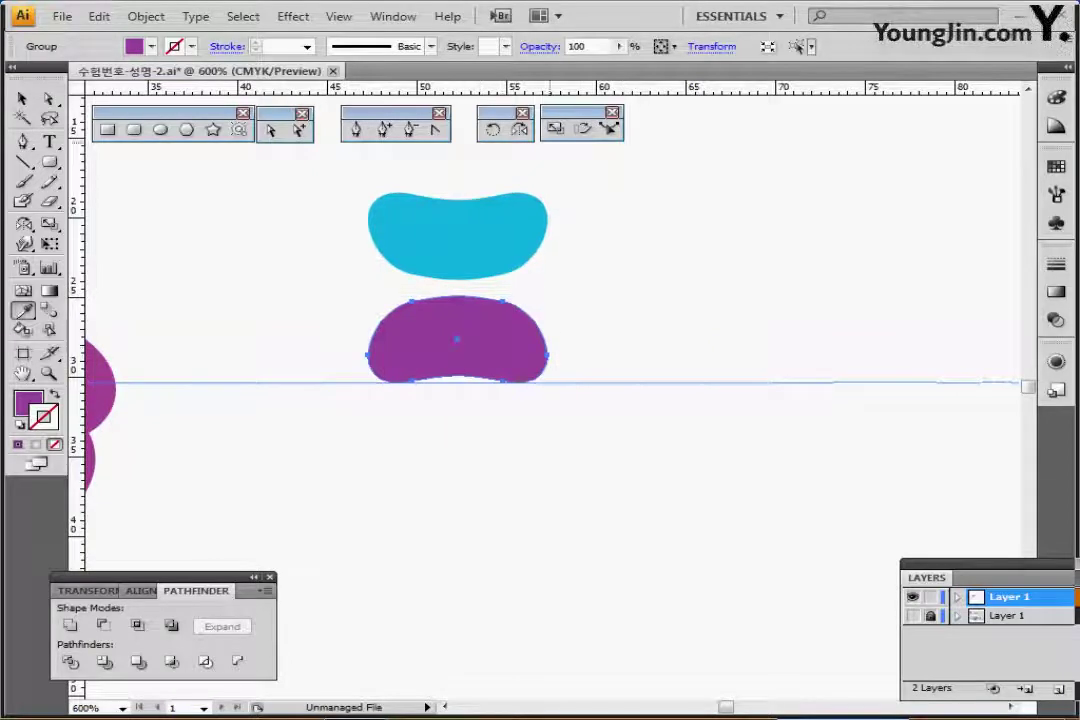
double_click(555, 129)
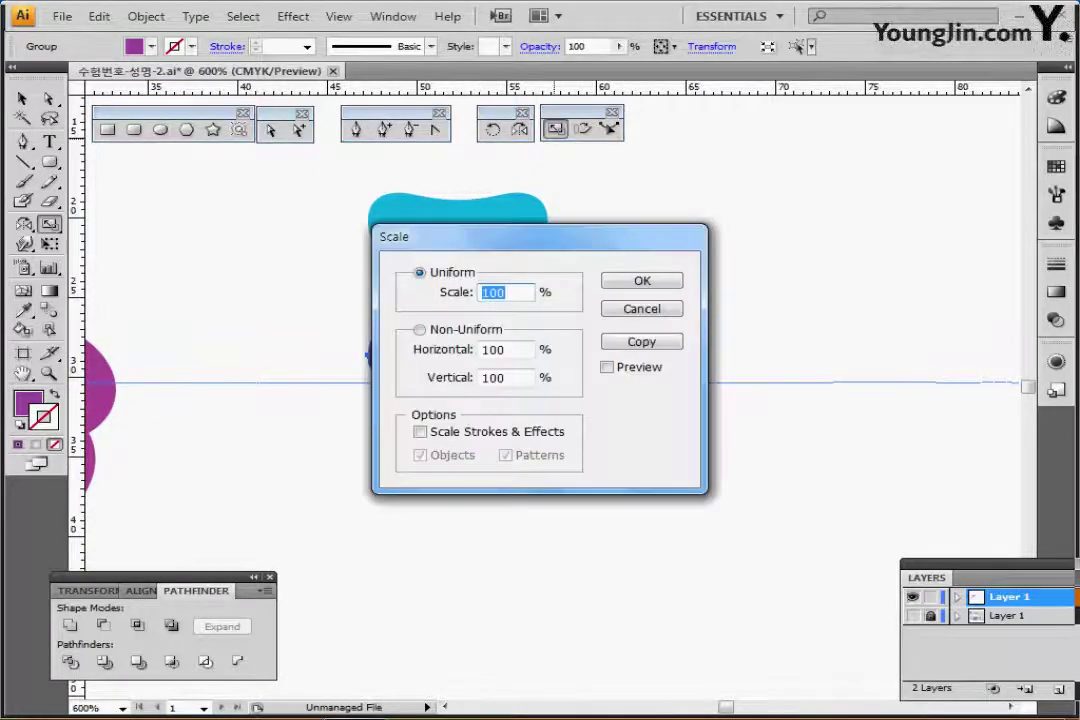
key("Tab")
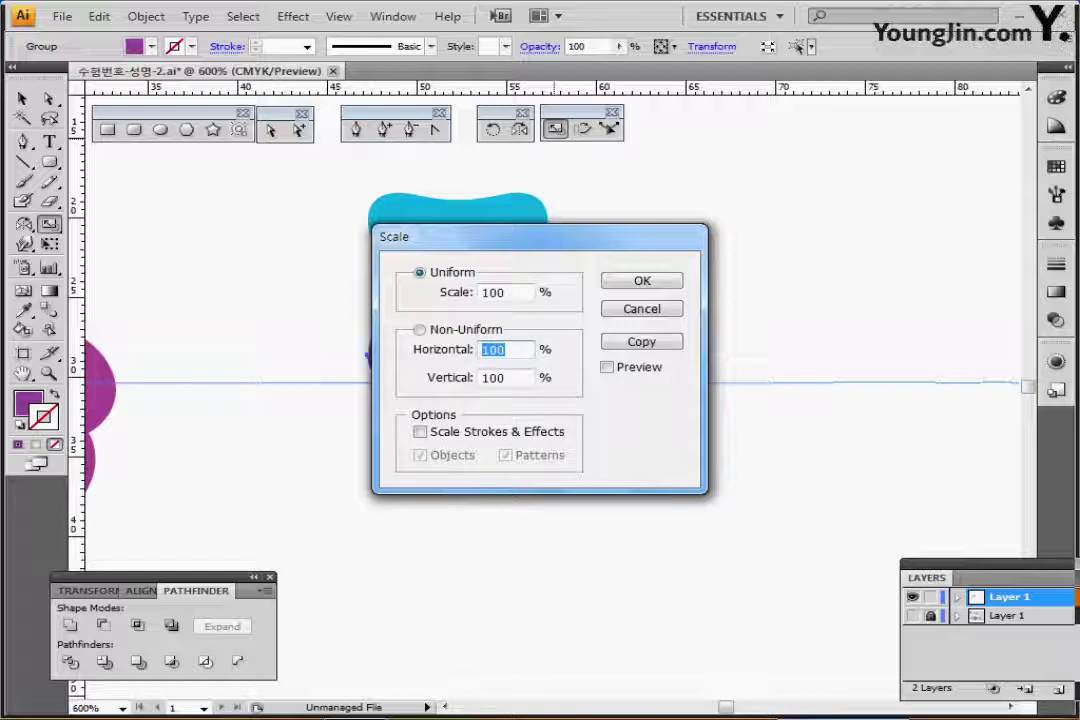
type("120")
key("Tab")
type("1")
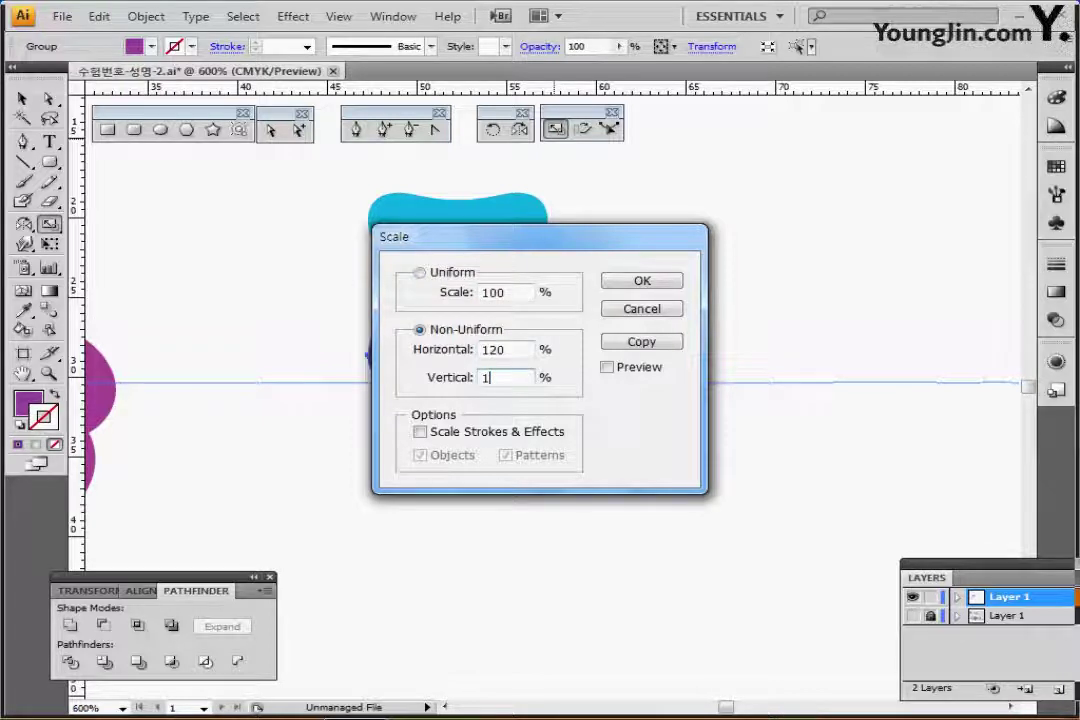
type("00")
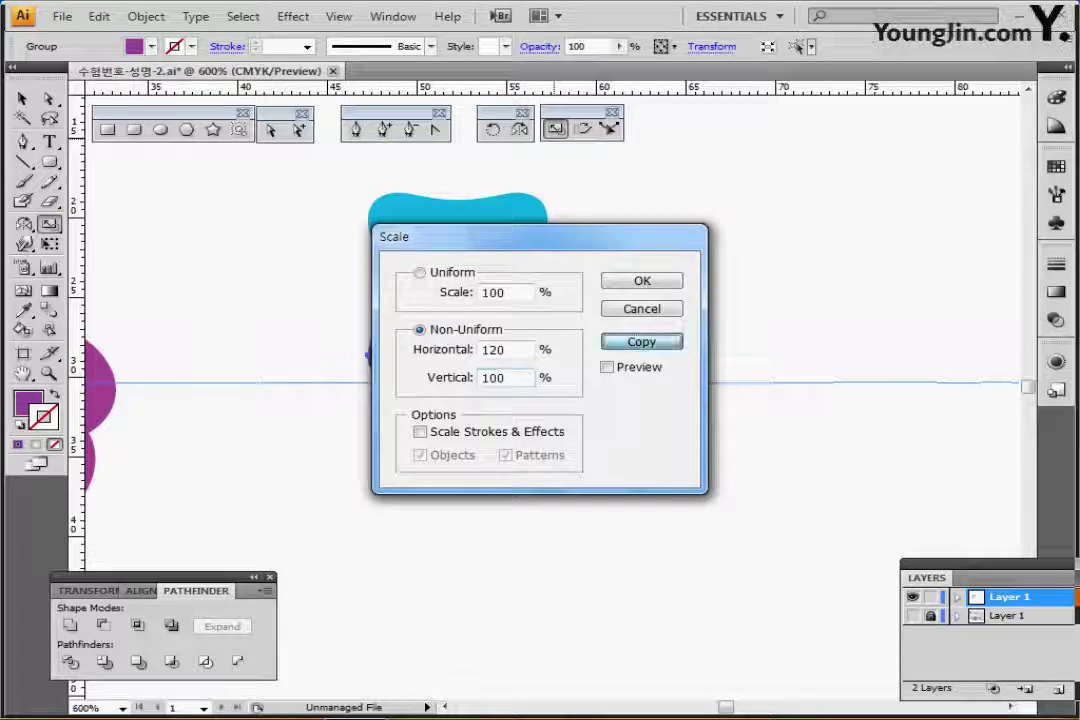
left_click(641, 342)
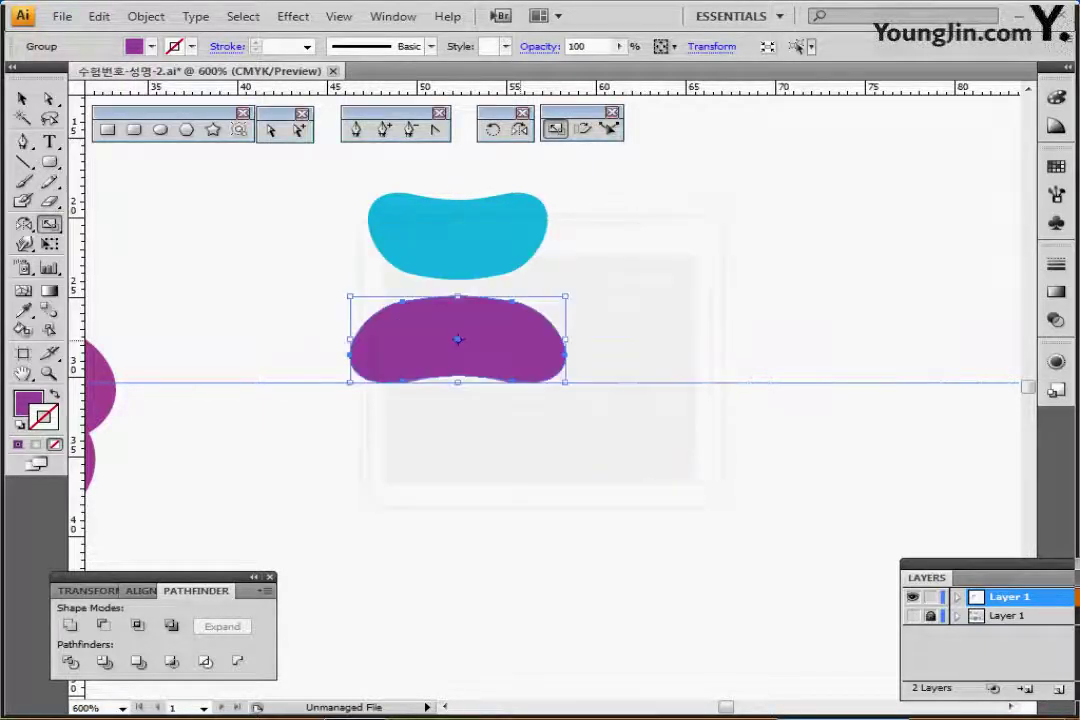
left_click_drag(457, 340, 656, 355)
scroll(643, 415, "up", 1)
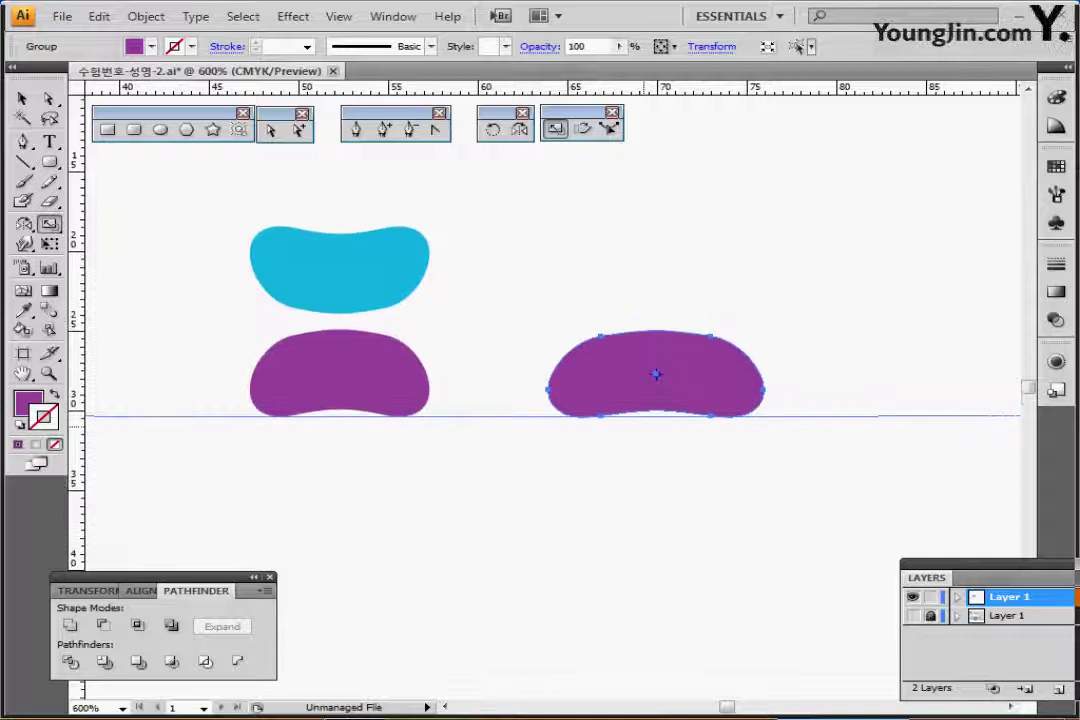
key("p")
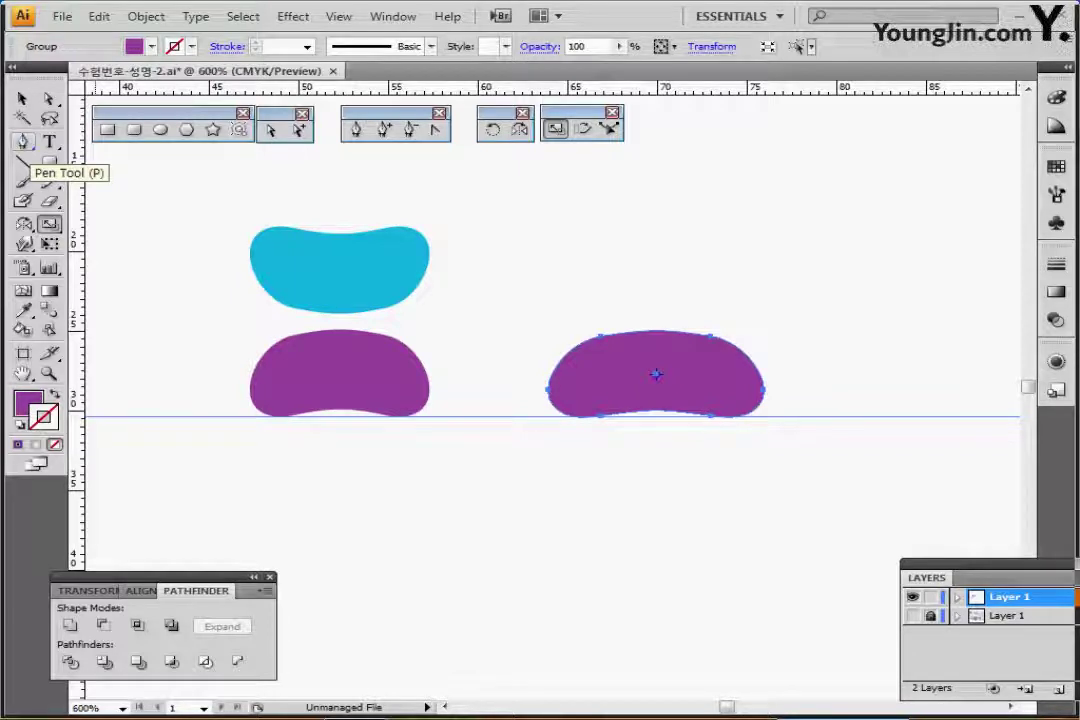
left_click(50, 201)
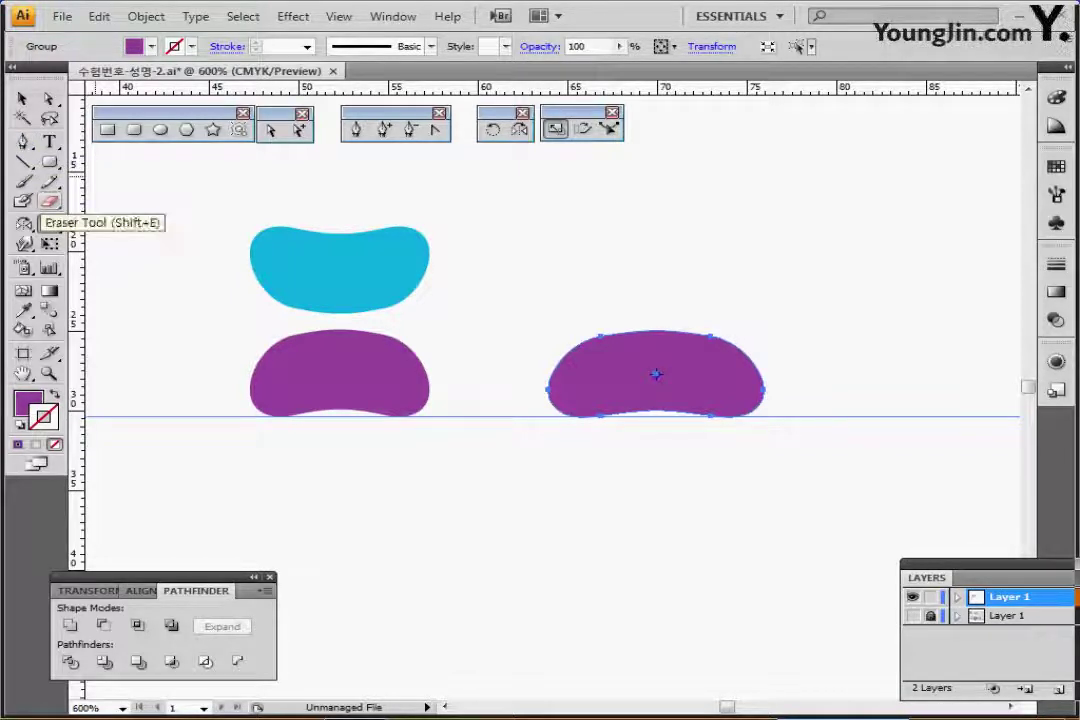
left_click(50, 201)
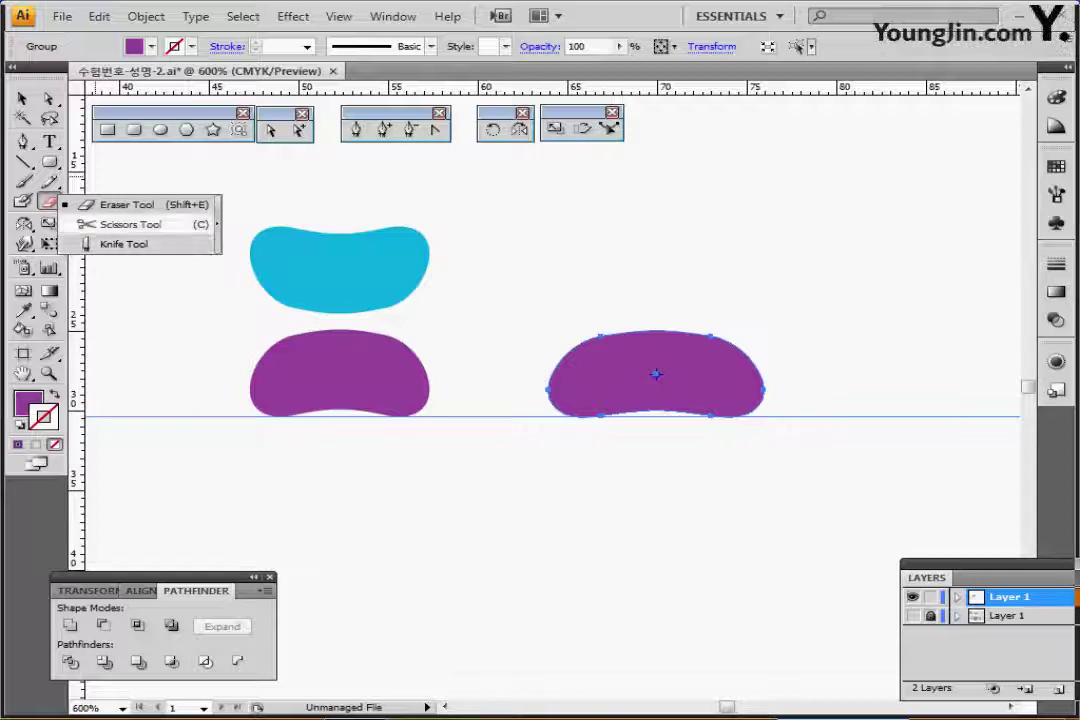
left_click(130, 224)
Step: Slice the wider purple shape into four pieces with three curved, roughly vertical Knife tool cuts
key("ctrl+minus")
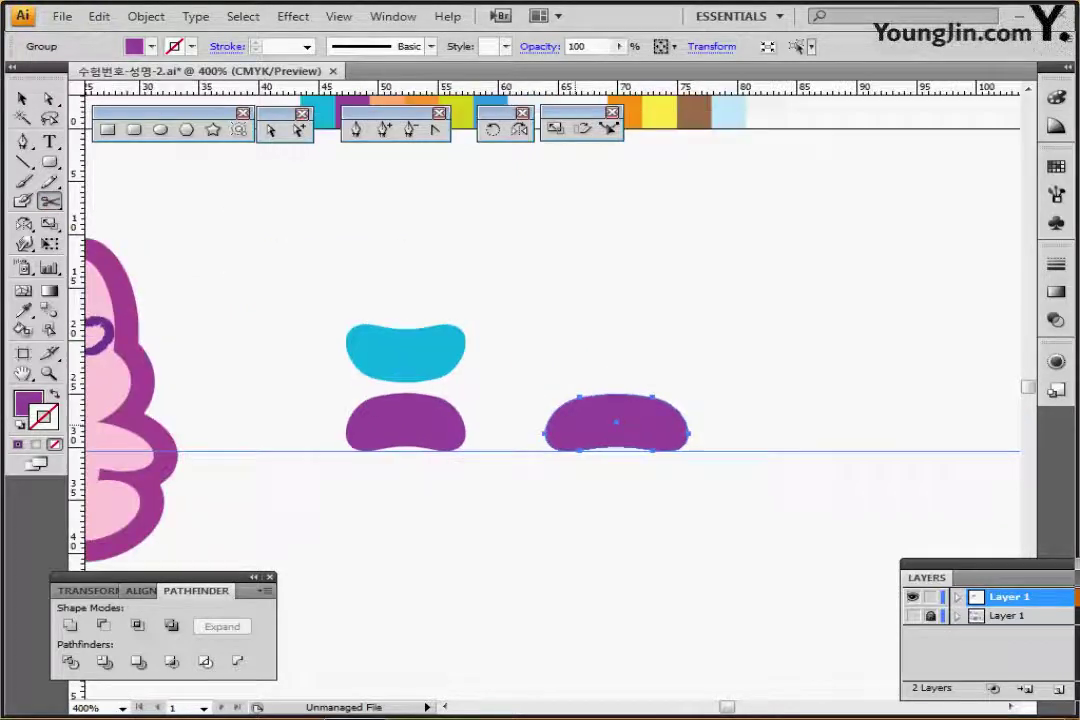
left_click_drag(585, 434, 547, 352)
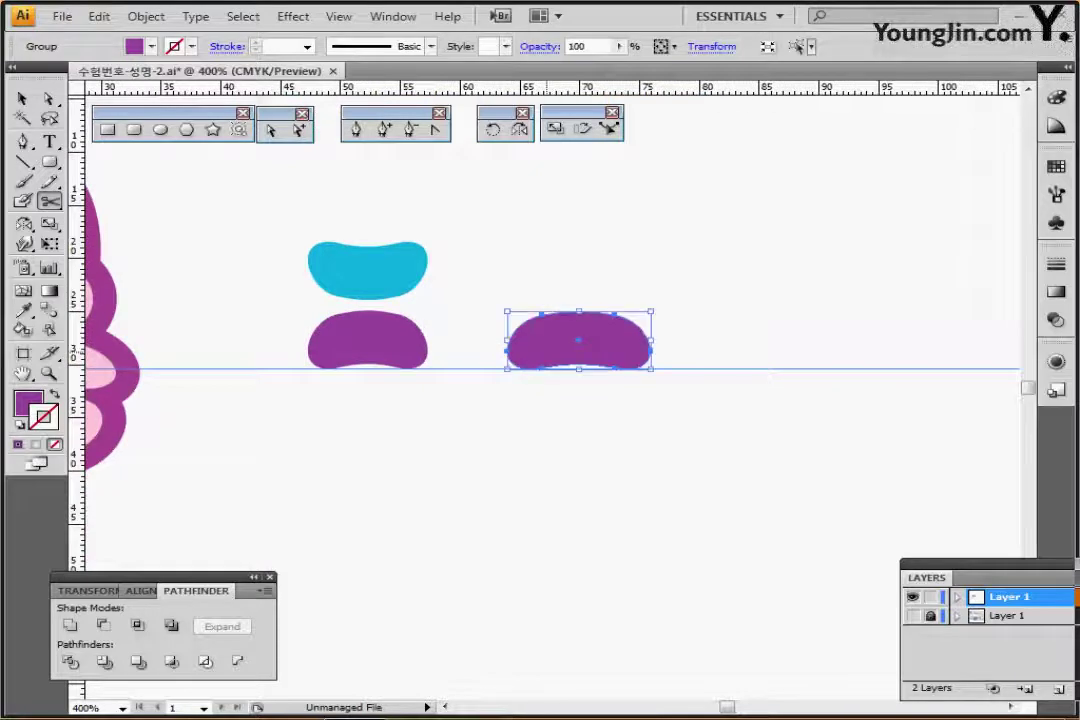
left_click(661, 300, "ctrl")
left_click(578, 343, "ctrl")
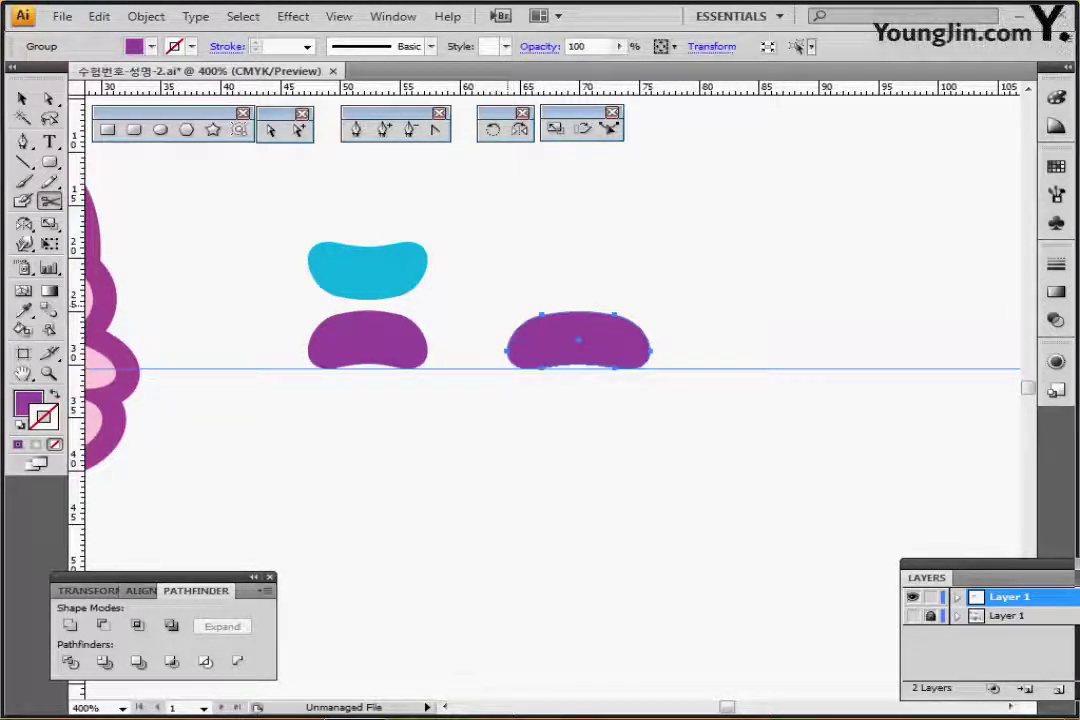
left_click(48, 201)
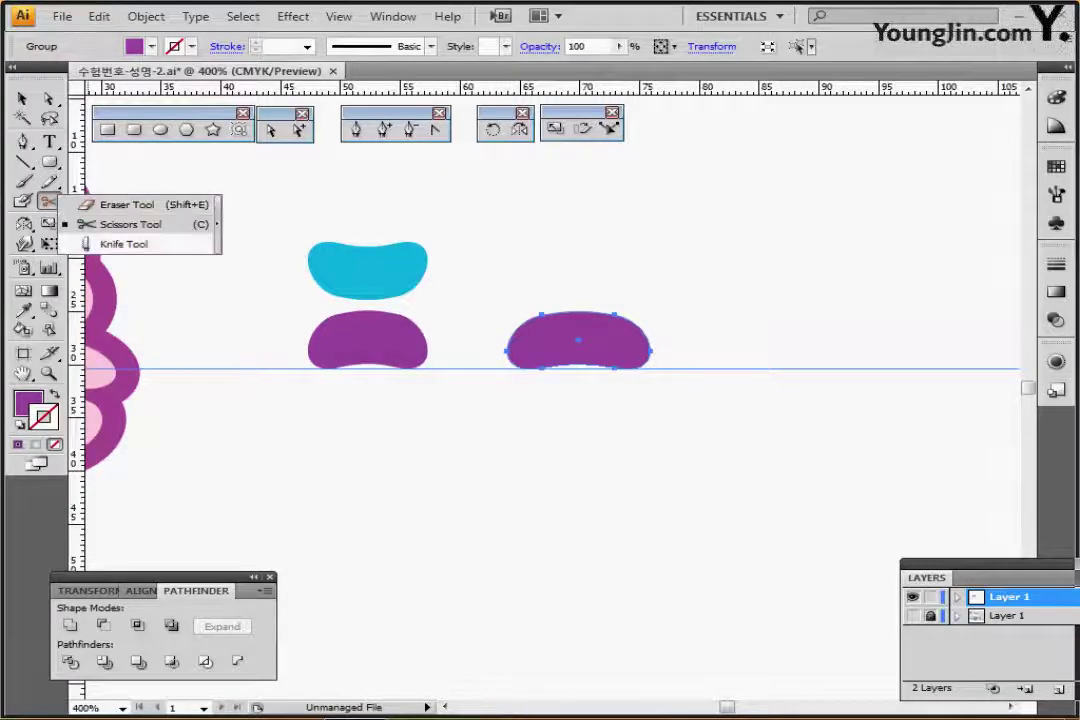
left_click(124, 244)
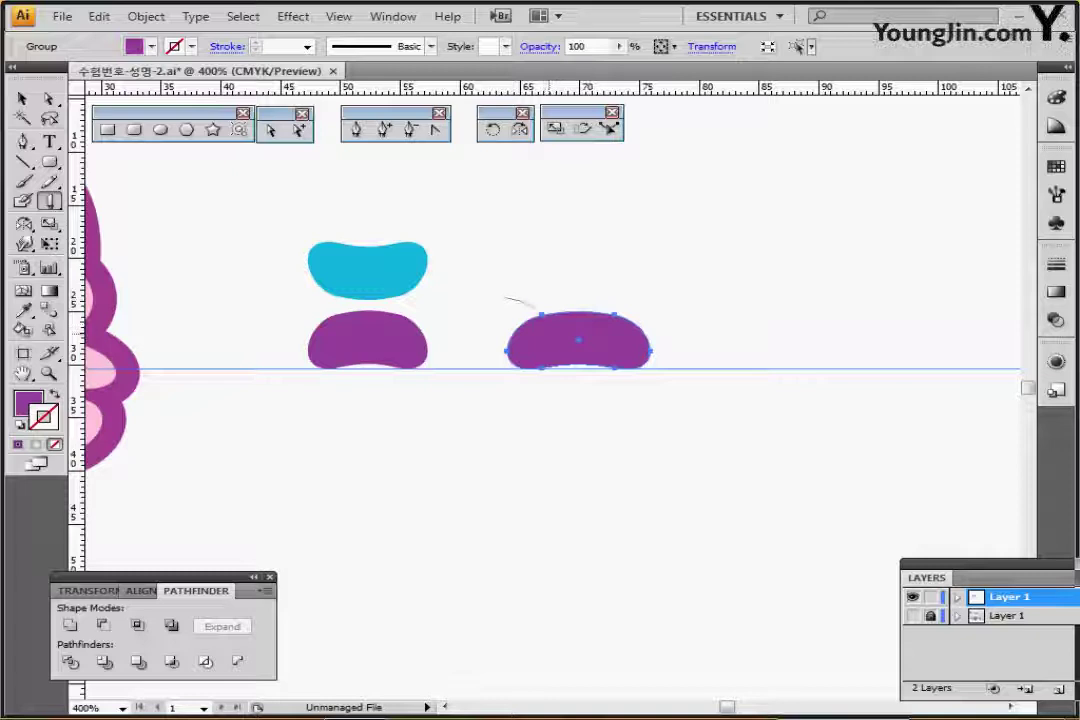
left_click_drag(533, 307, 545, 402)
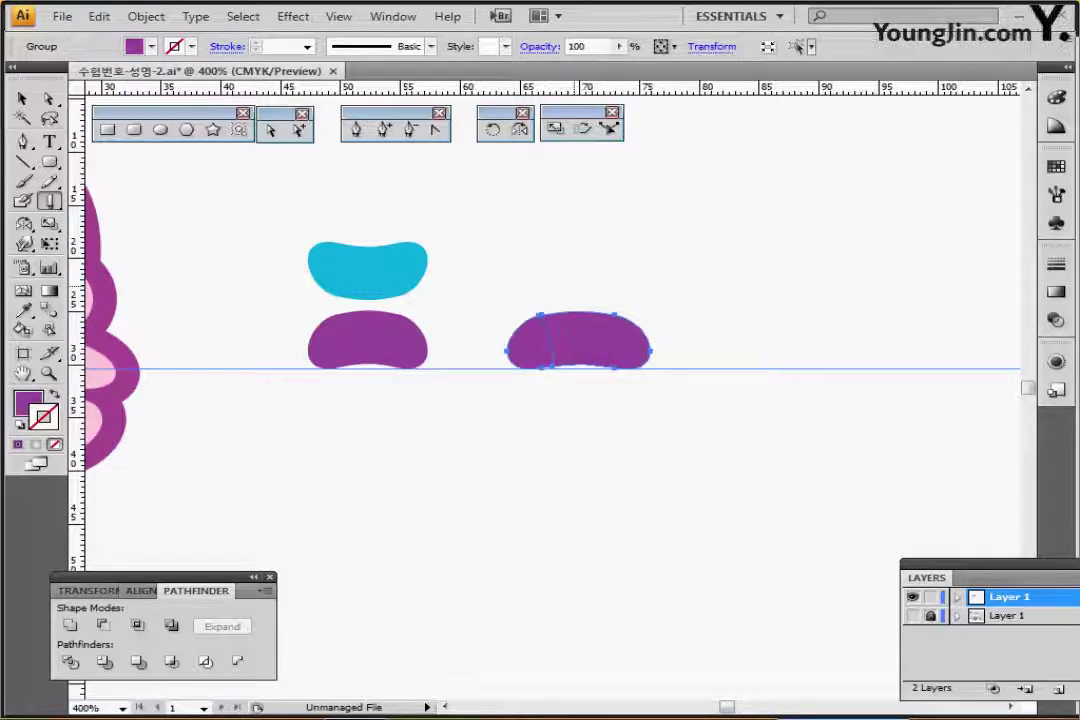
left_click_drag(565, 284, 582, 398)
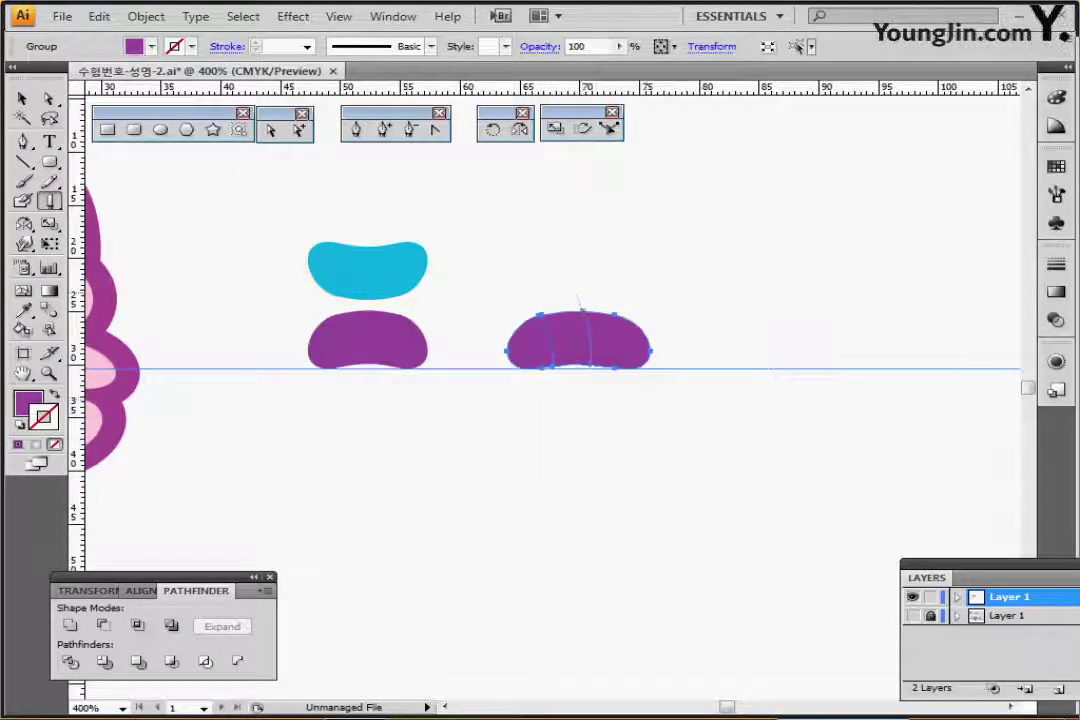
mouse_move(624, 298)
left_mouse_down()
mouse_move(630, 335)
mouse_move(605, 380)
left_mouse_up()
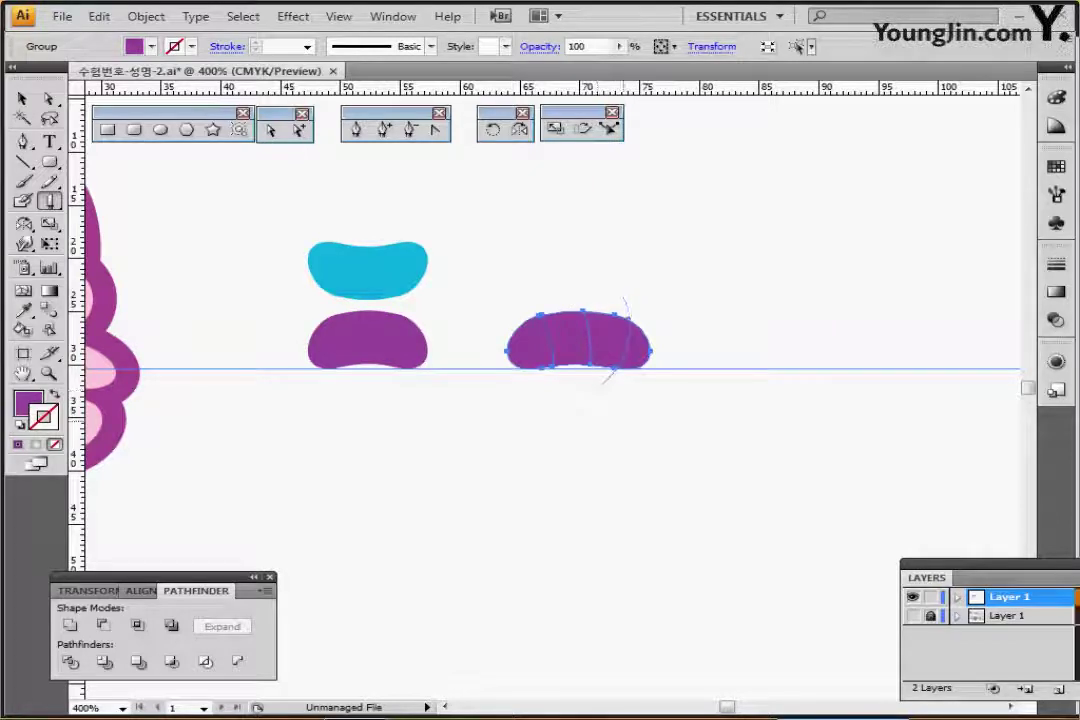
Step: Isolate the sliced purple group and fill its leftmost piece with the salmon colour sample beside the purple one
scroll(605, 380, "up", 3)
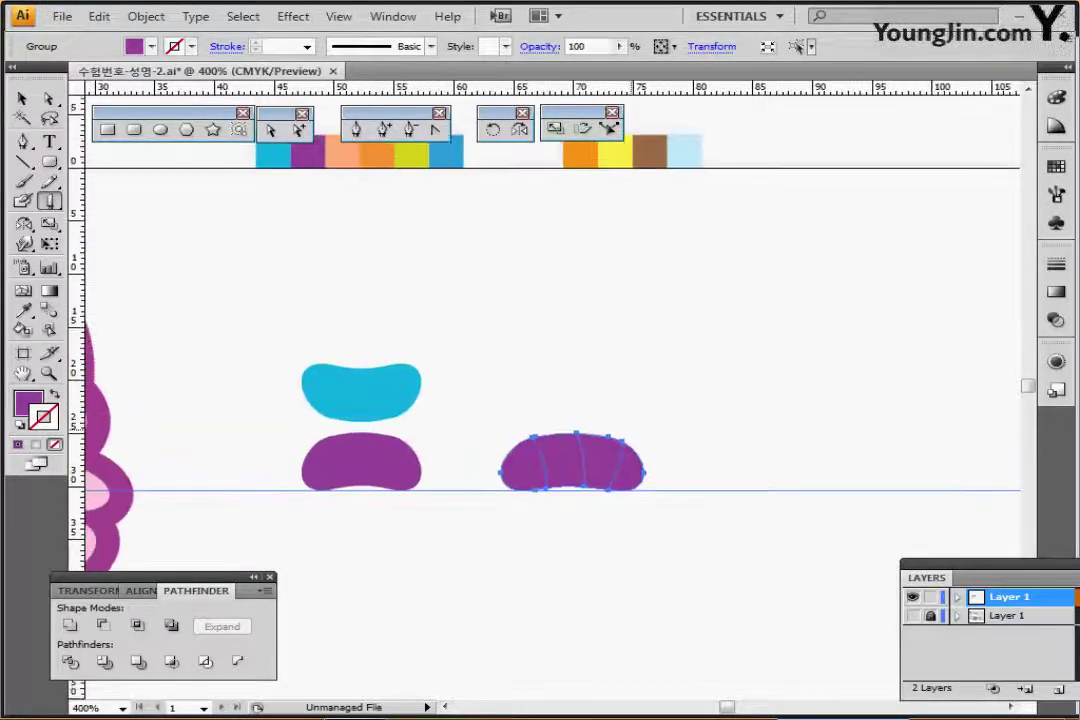
key("ctrl")
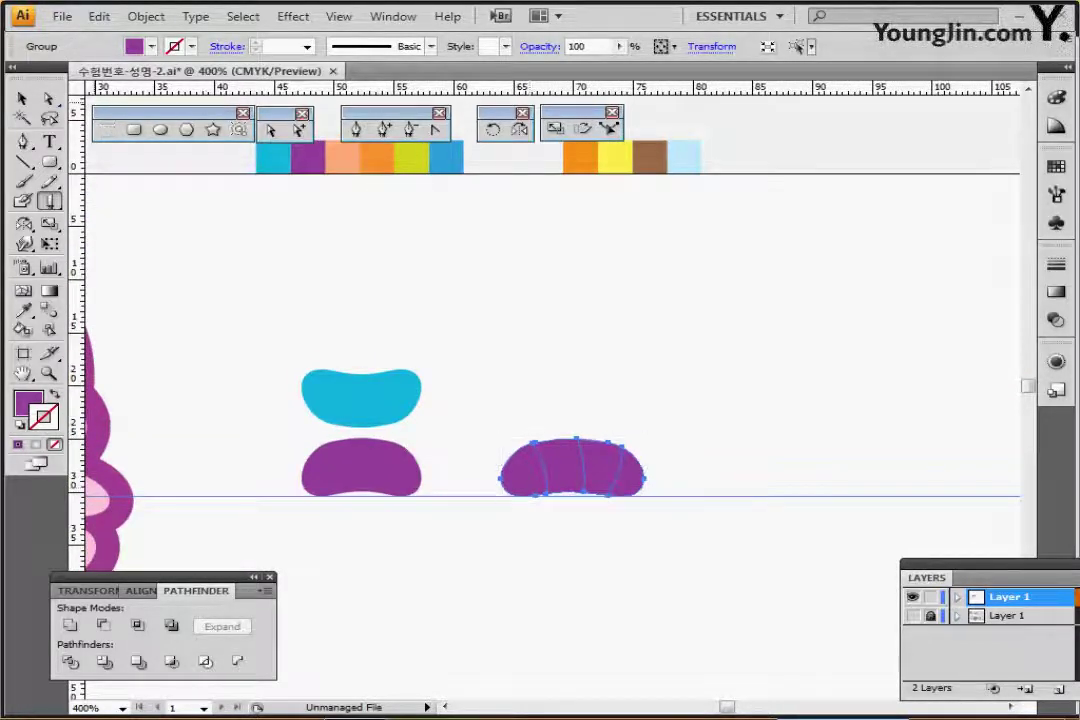
key("ctrl")
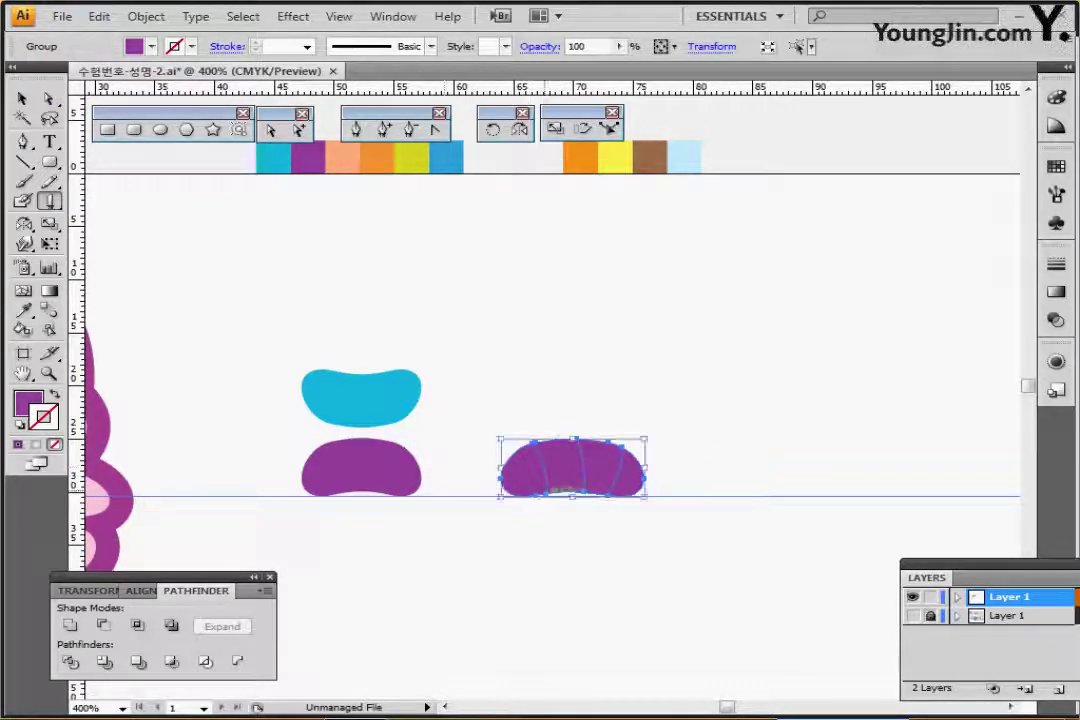
double_click(565, 480)
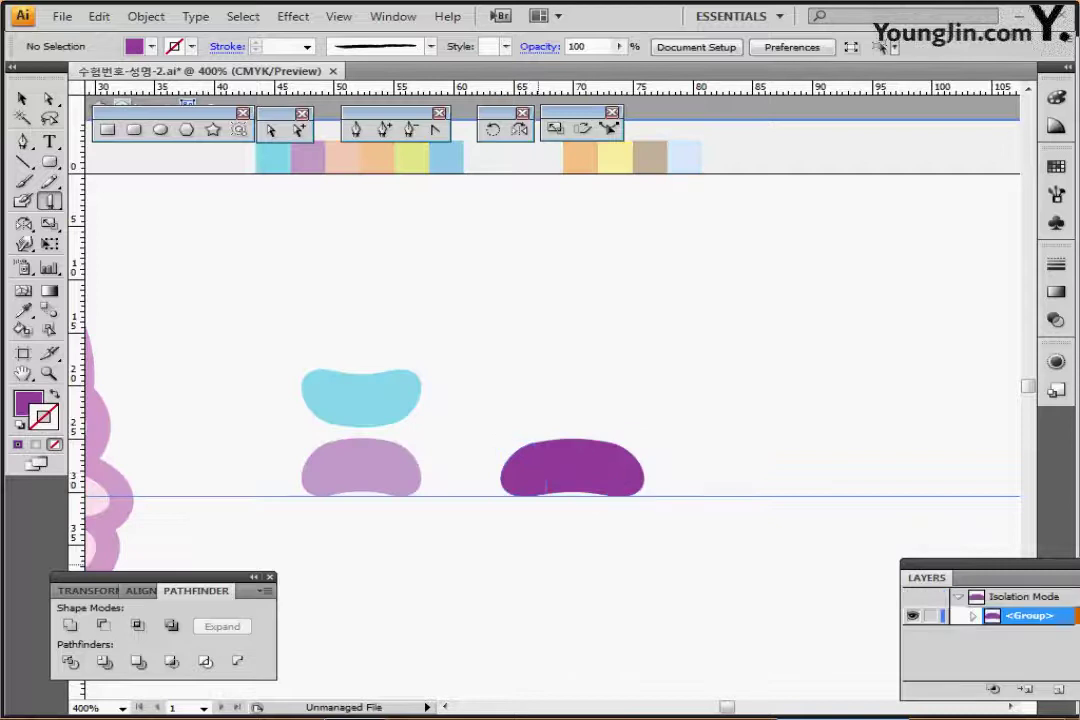
left_click(533, 471, "ctrl")
key("a")
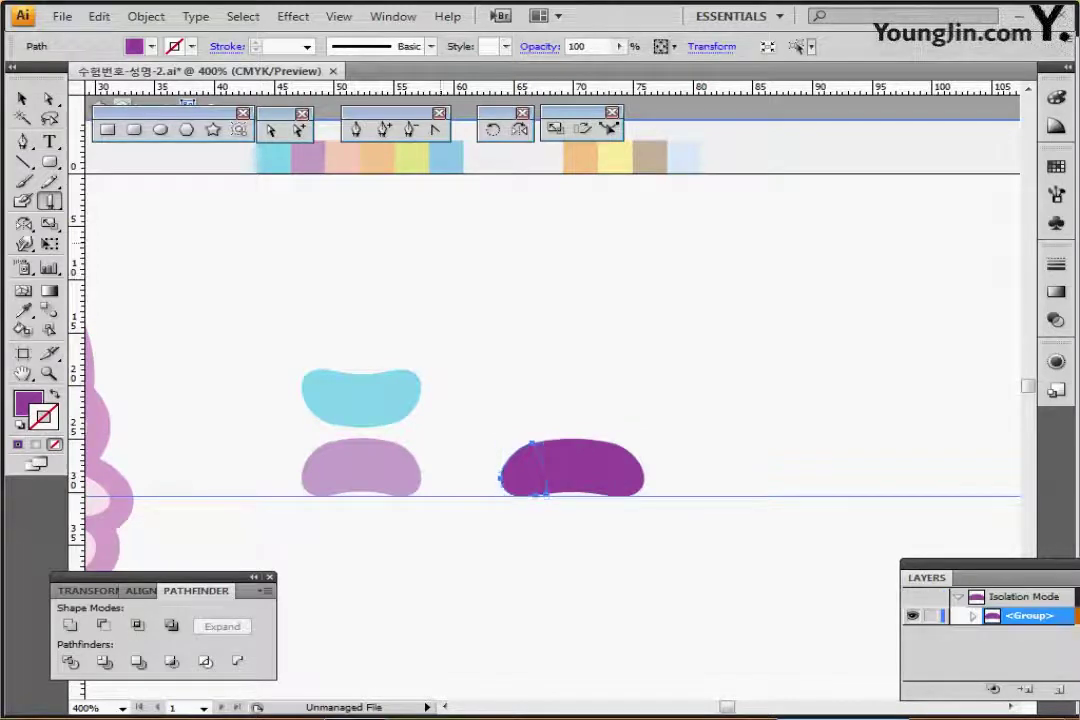
left_click_drag(370, 192, 347, 241)
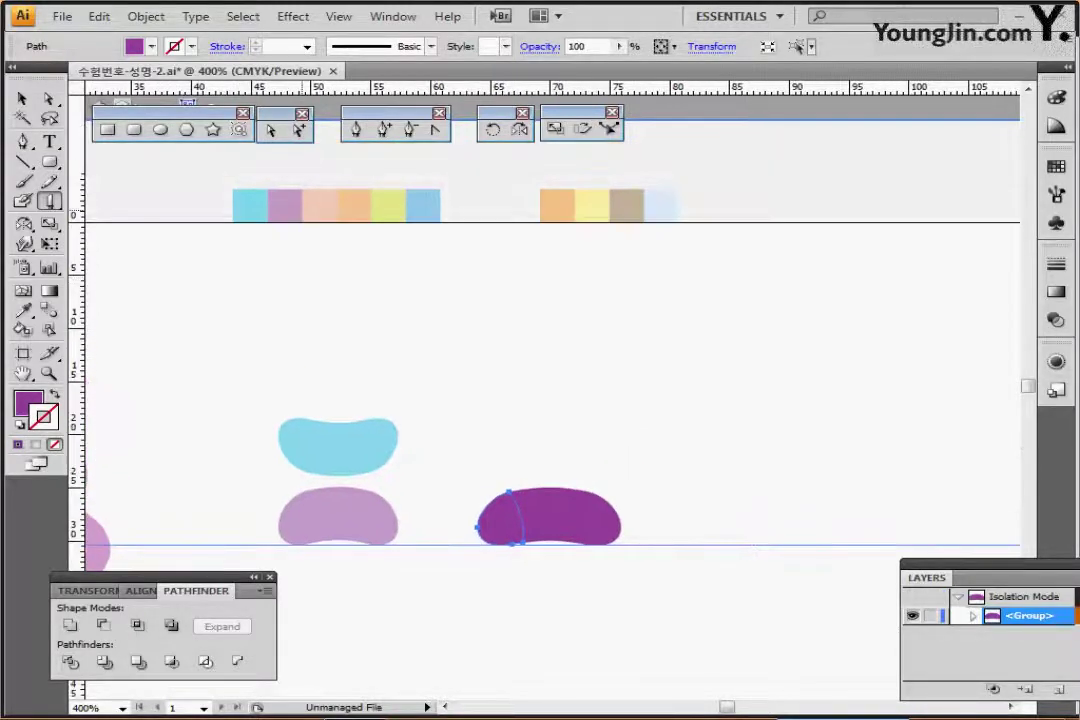
key("i")
left_click(319, 205)
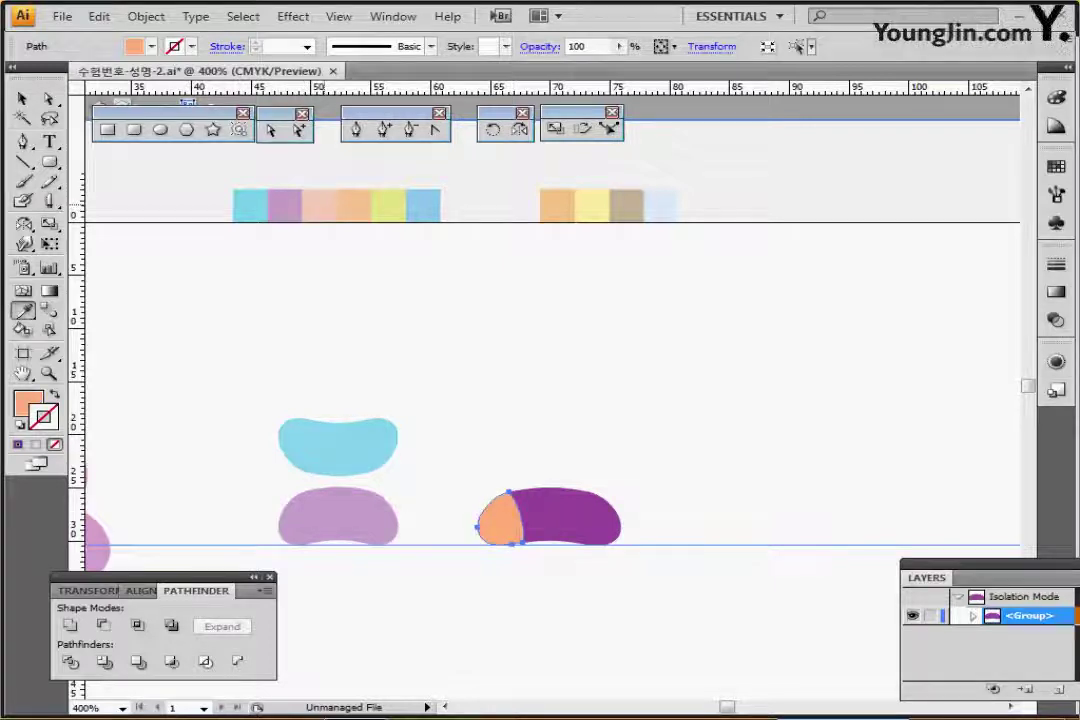
Step: Fill the remaining three sliced pieces, from left to right, with the orange, lime and blue colour samples, and exit isolation mode
left_click(540, 516, "ctrl")
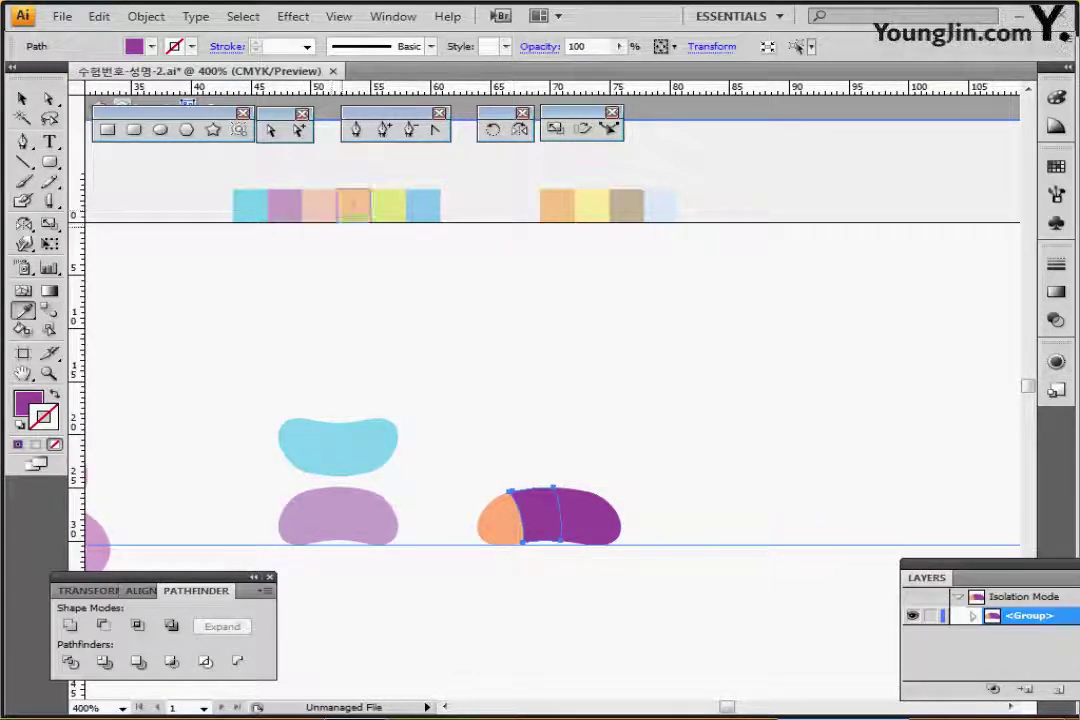
left_click(355, 205)
left_click(580, 514, "ctrl")
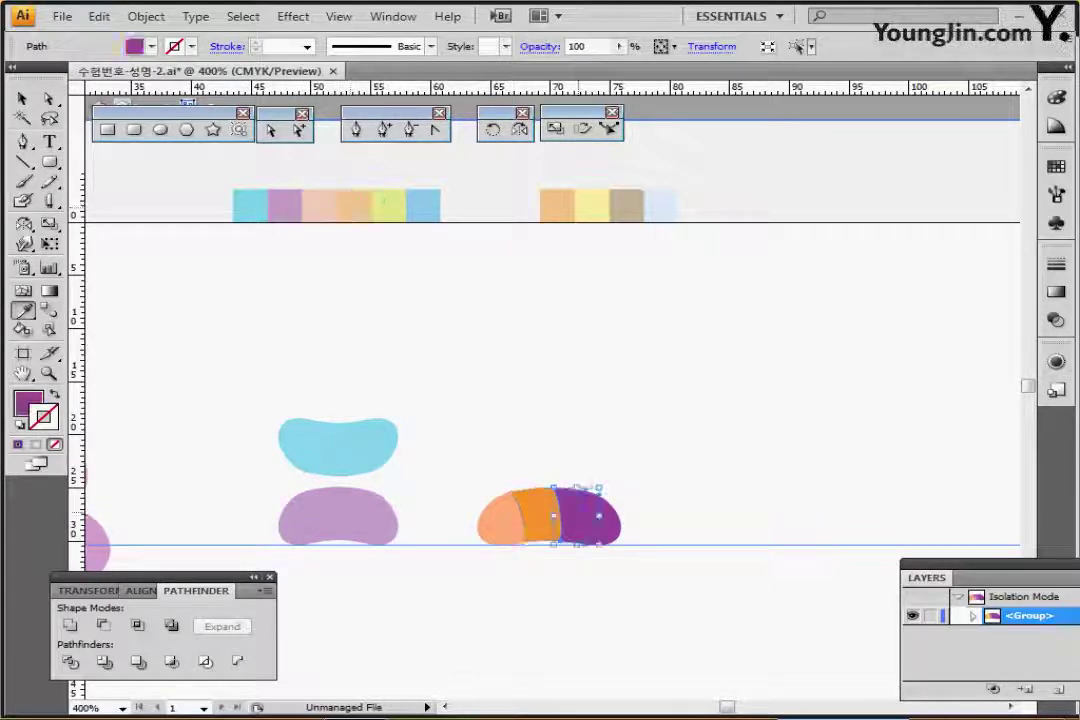
left_click(388, 205)
left_click(606, 521, "ctrl")
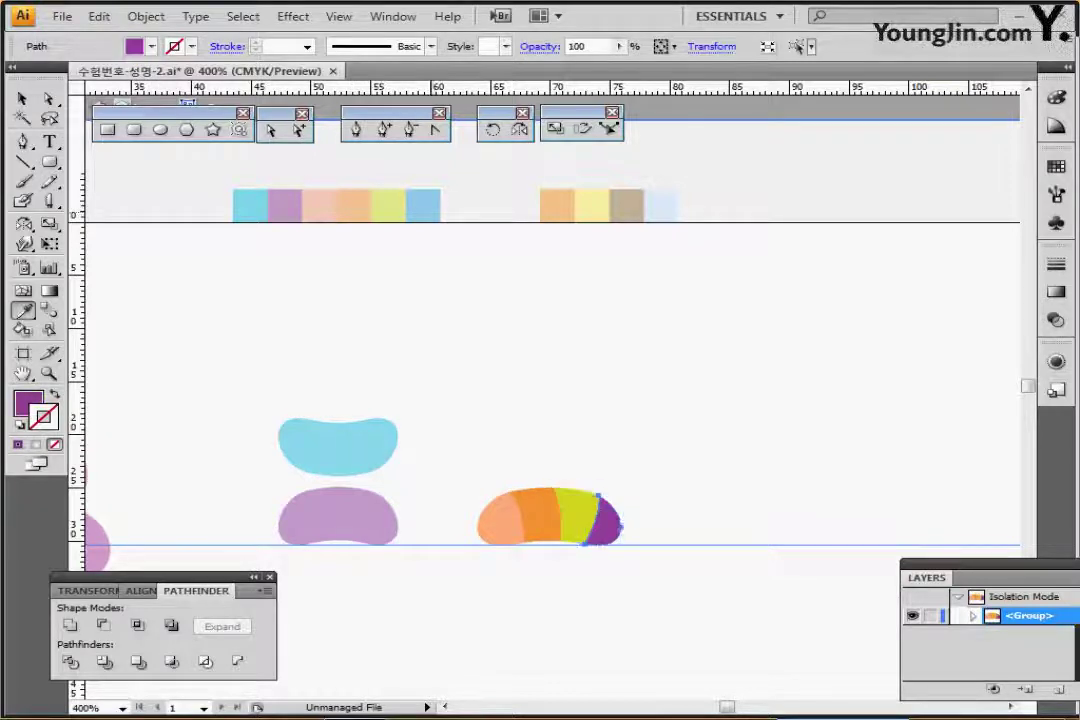
left_click(425, 205)
double_click(654, 380, "ctrl")
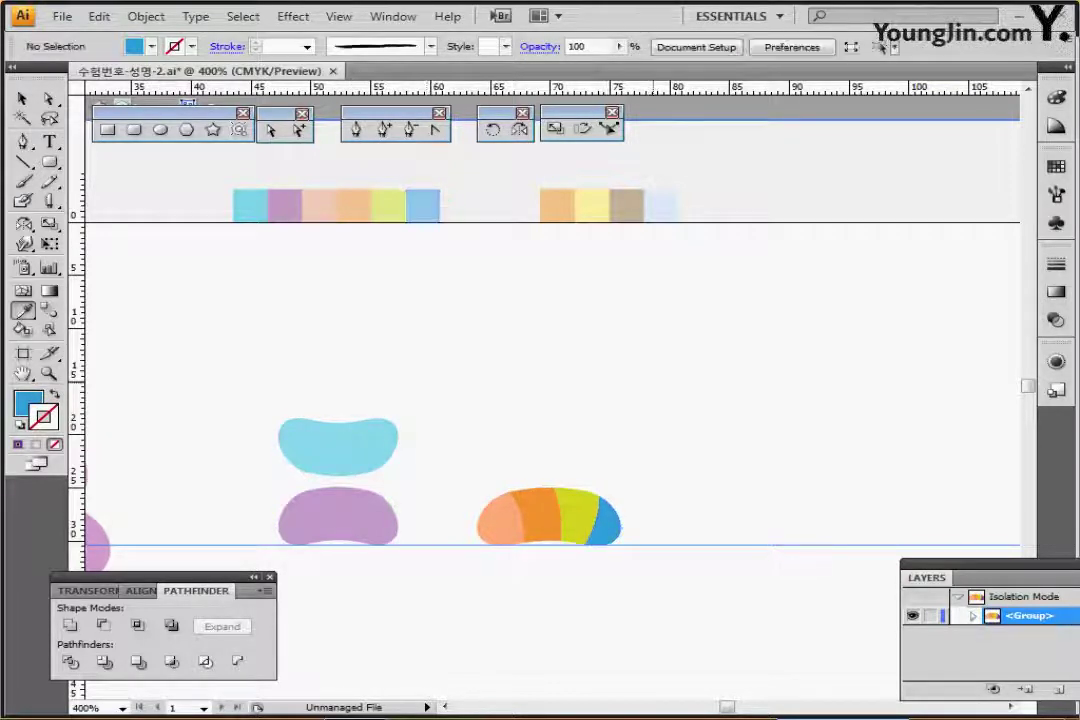
Step: Create an 8 mm by 8 mm circle to the right of the multicoloured shape, filled with the orange sample from the second colour row
left_click_drag(634, 380, 645, 309, "space")
scroll(540, 360, "down", 1)
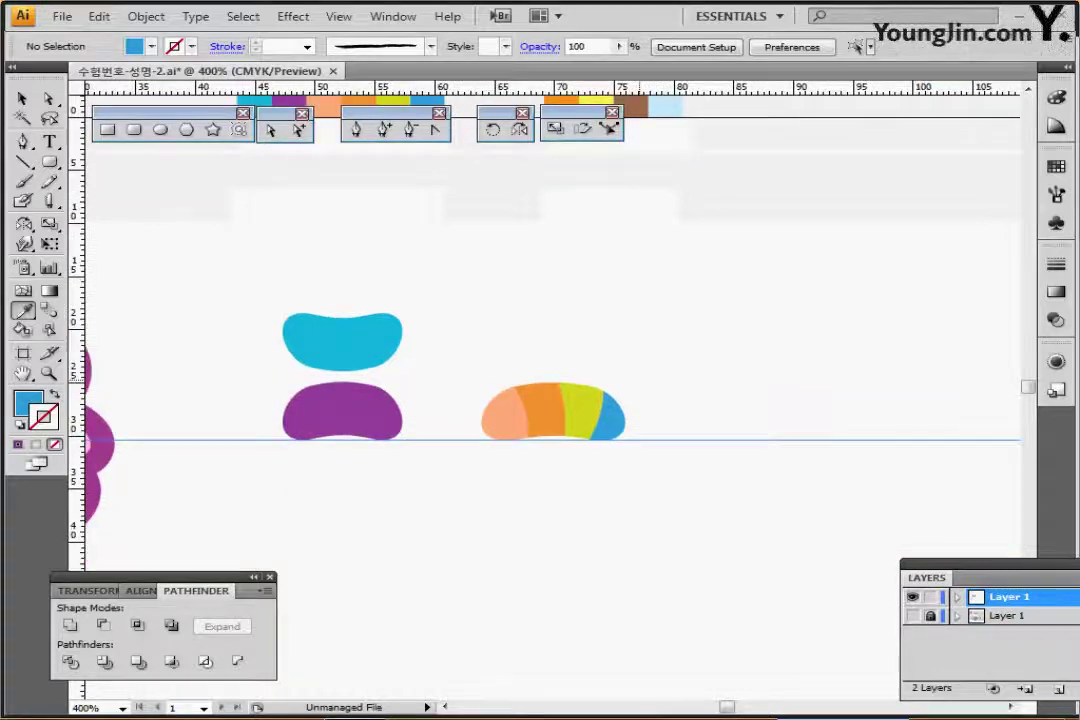
left_click_drag(640, 399, 659, 343, "space")
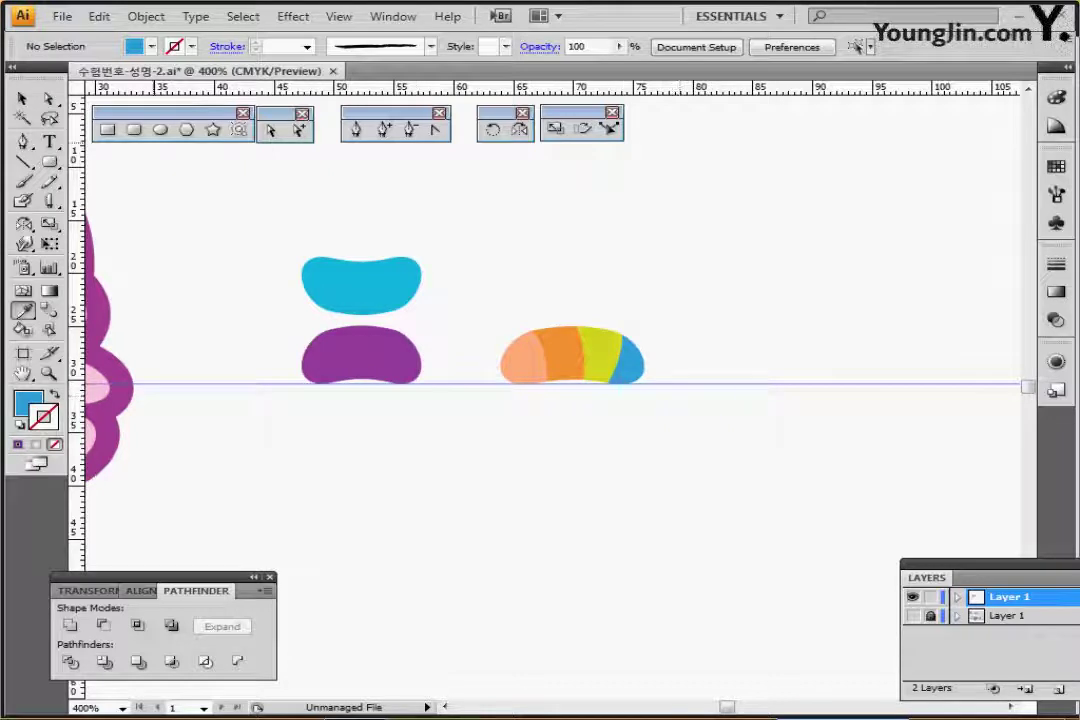
left_click(160, 130)
left_click_drag(539, 202, 475, 391)
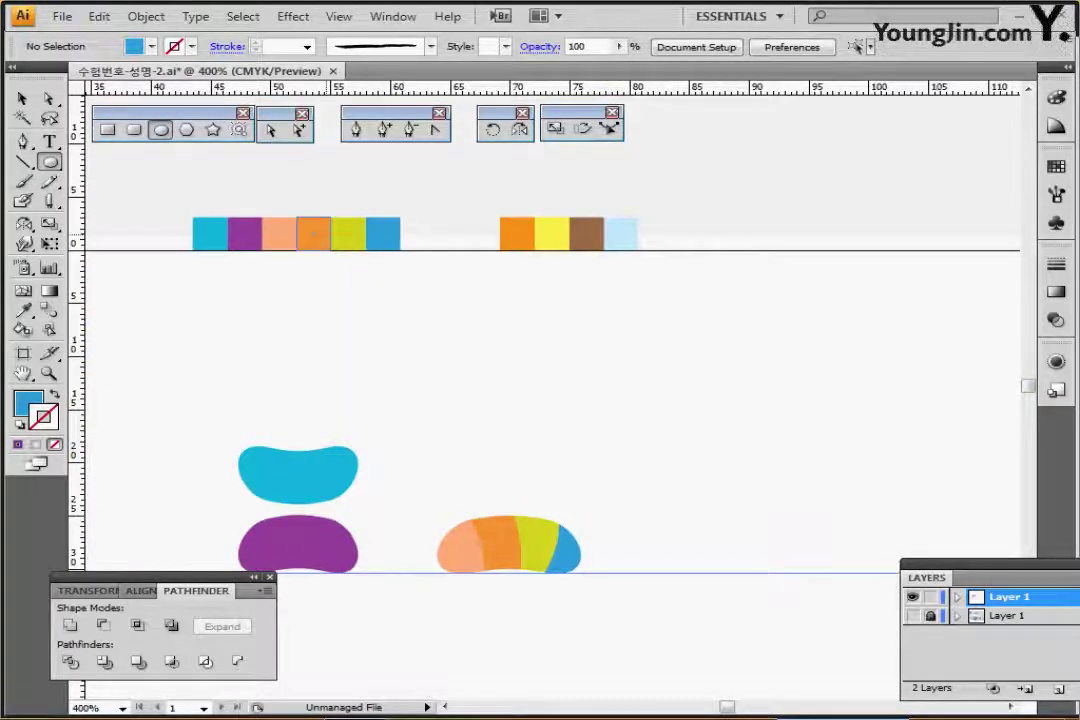
left_click(517, 242, "ctrl")
left_click_drag(520, 469, 470, 300)
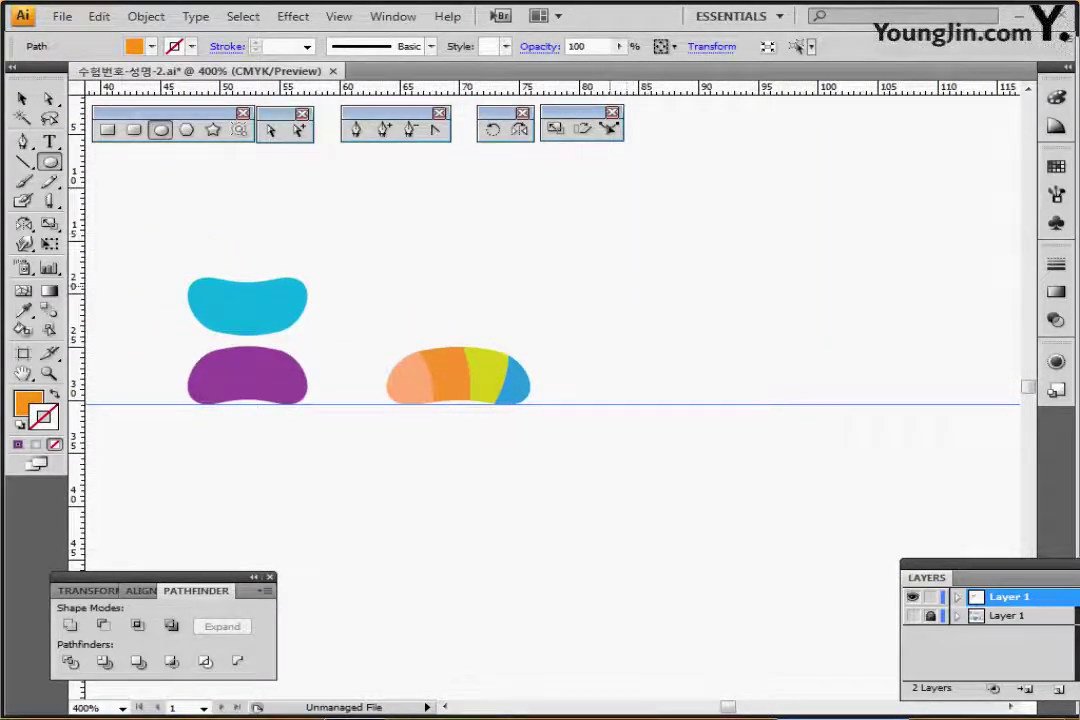
left_click(609, 287)
type("8")
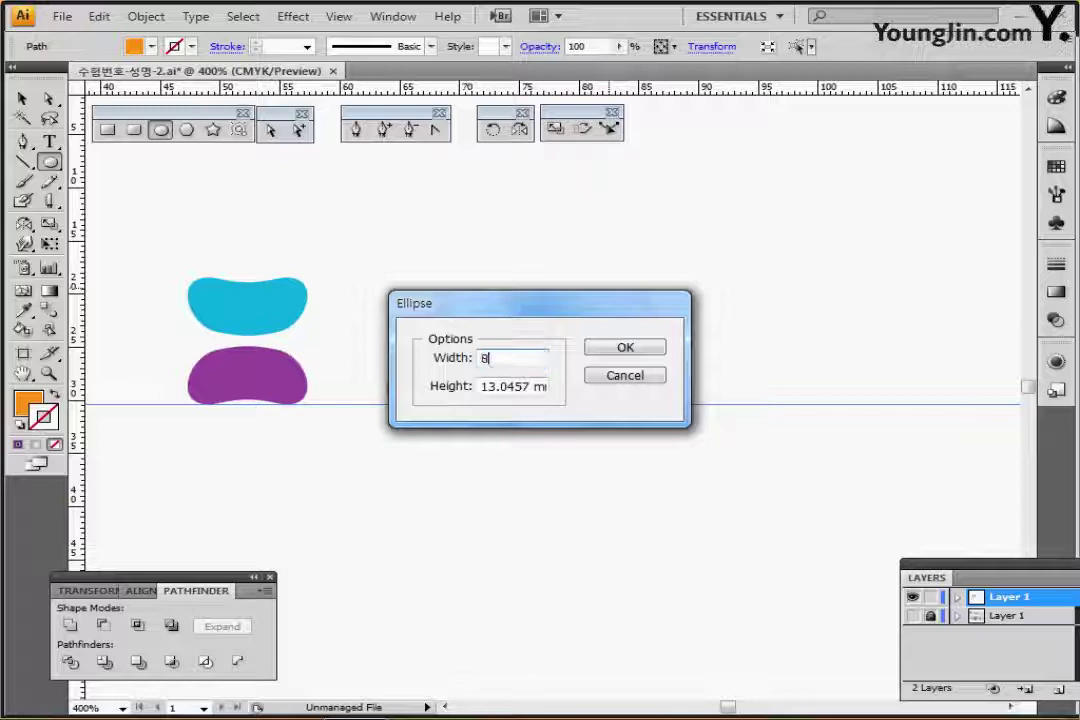
key("Tab")
type("8")
key("Return")
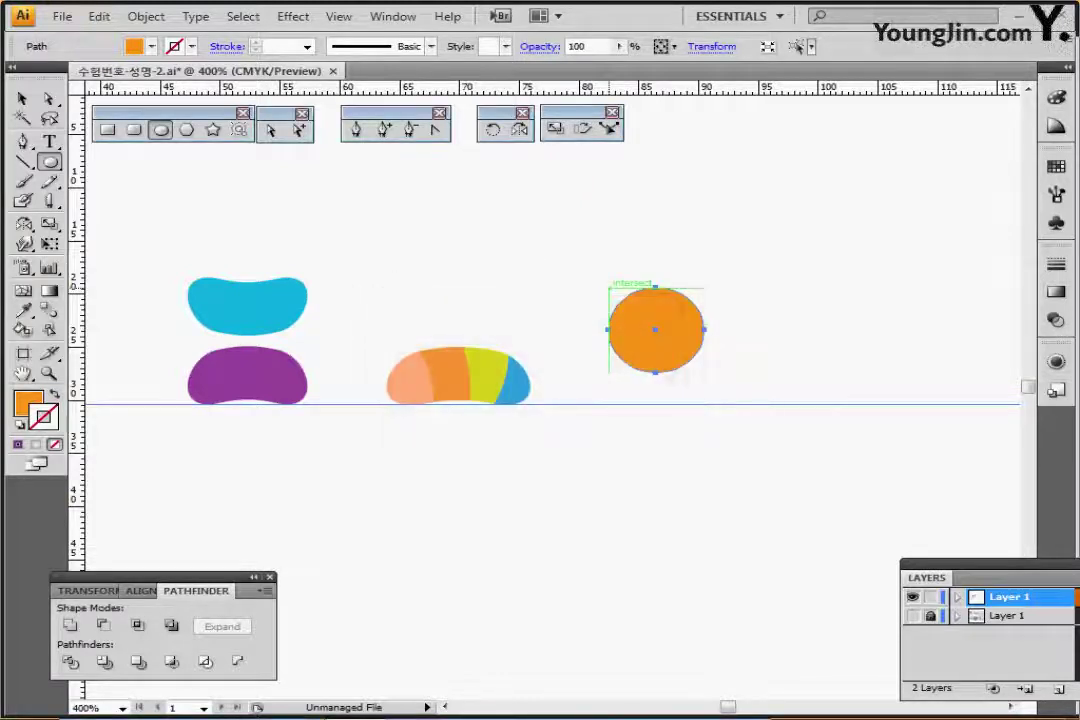
Step: Apply a Pucker & Bloat effect of 15% to the orange circle
scroll(540, 380, "right", 2)
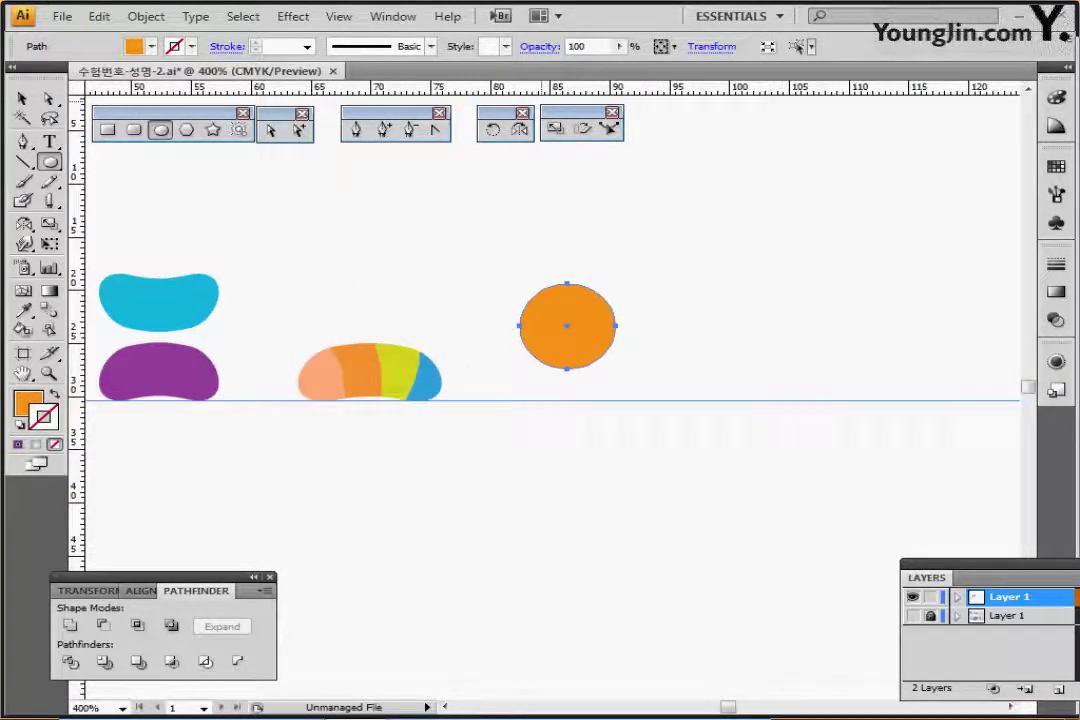
left_click(293, 16)
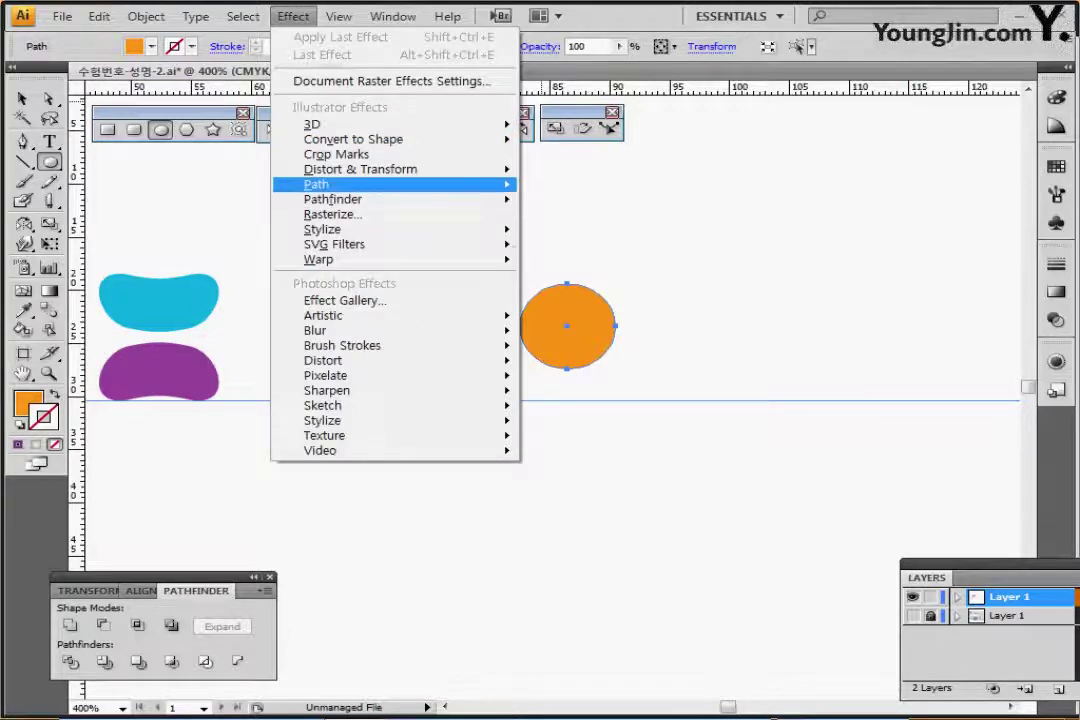
mouse_move(360, 169)
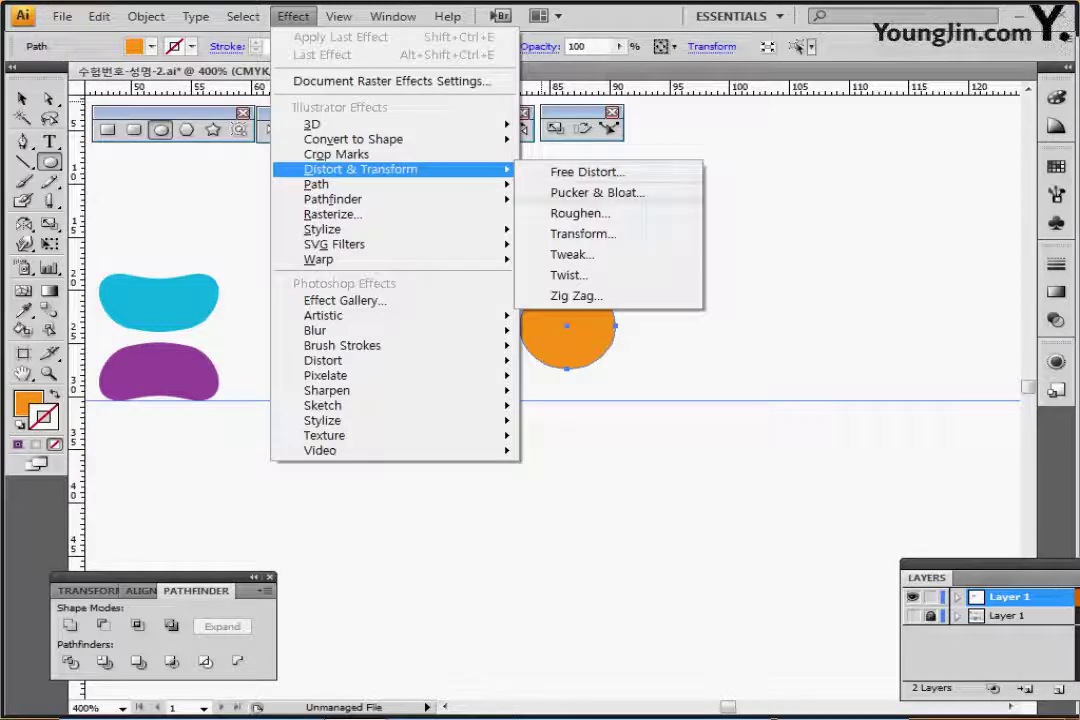
left_click(597, 193)
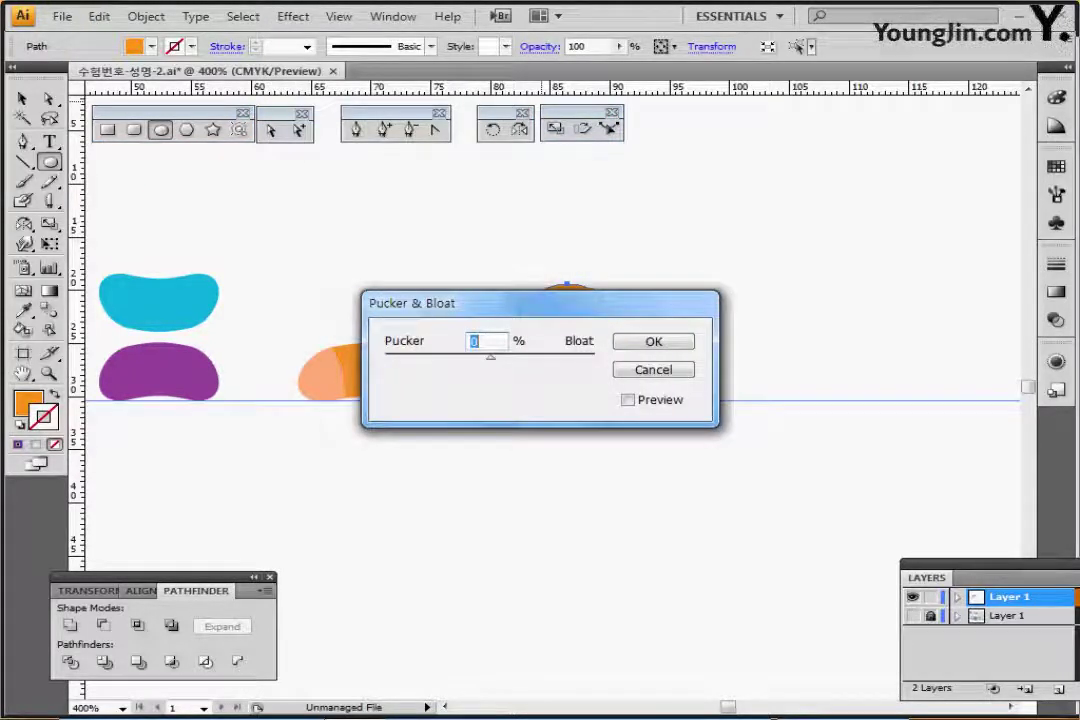
type("15")
key("Return")
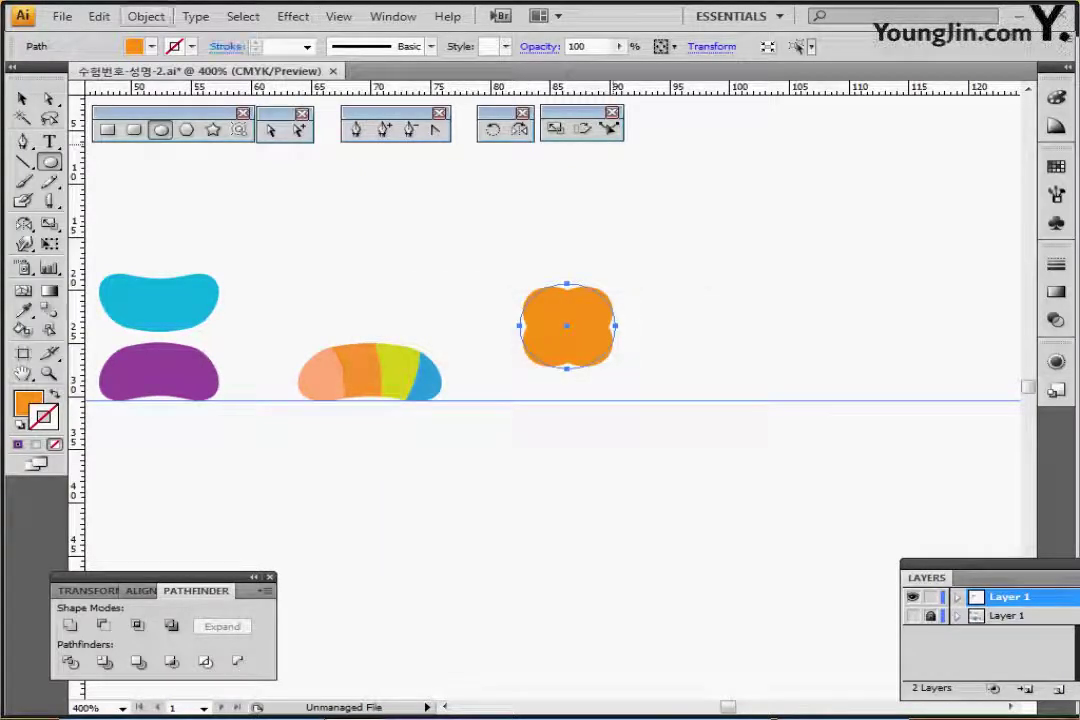
Step: Expand the appearance of the bloated orange shape and rotate it 45°
left_click(146, 16)
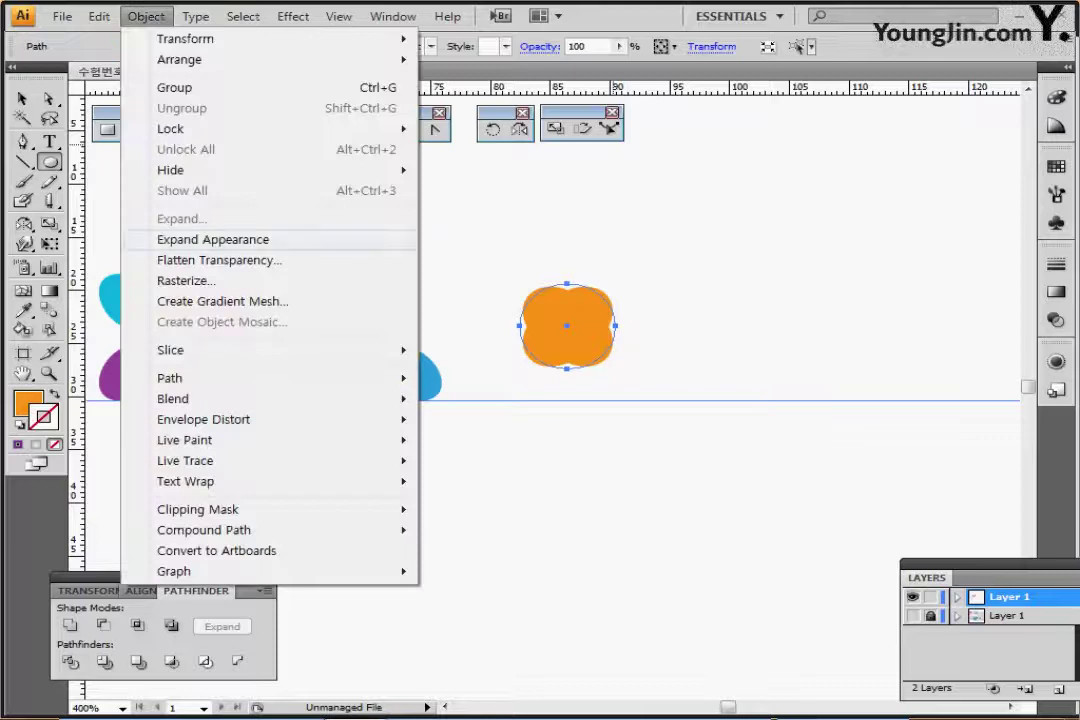
left_click(213, 239)
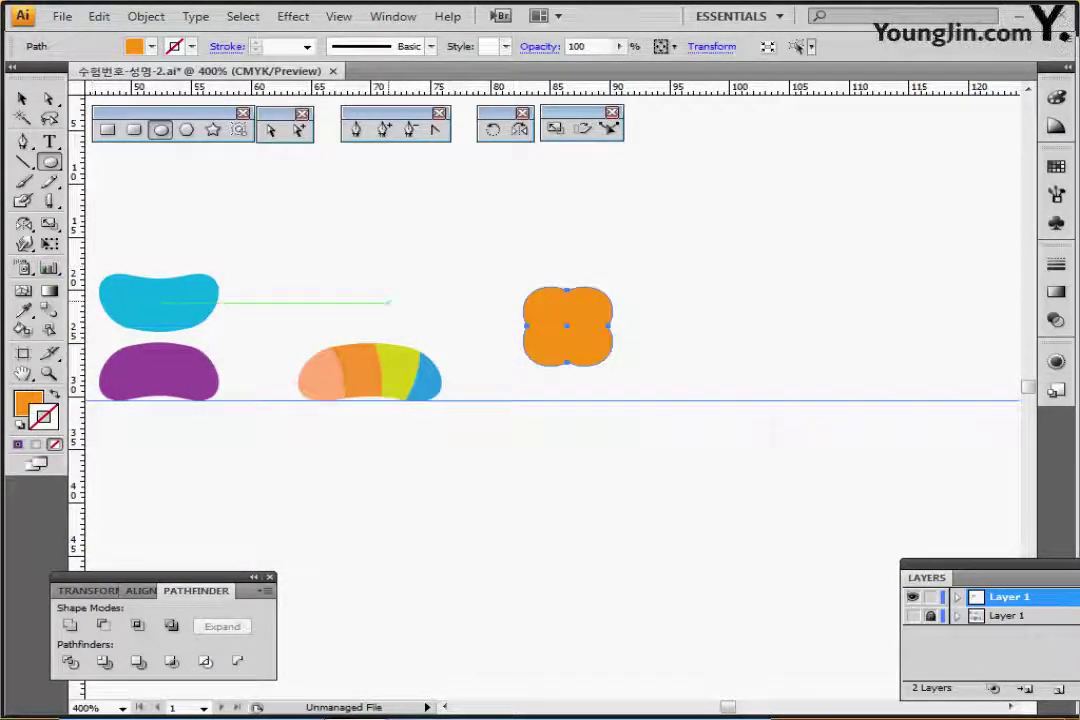
double_click(493, 130)
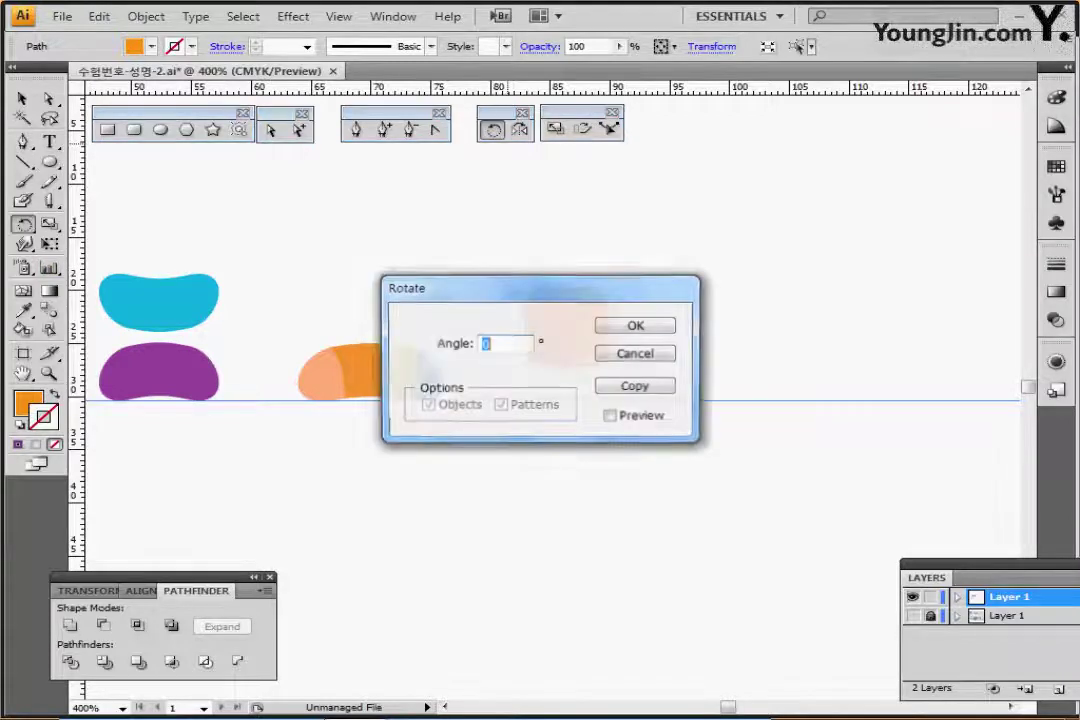
type("45")
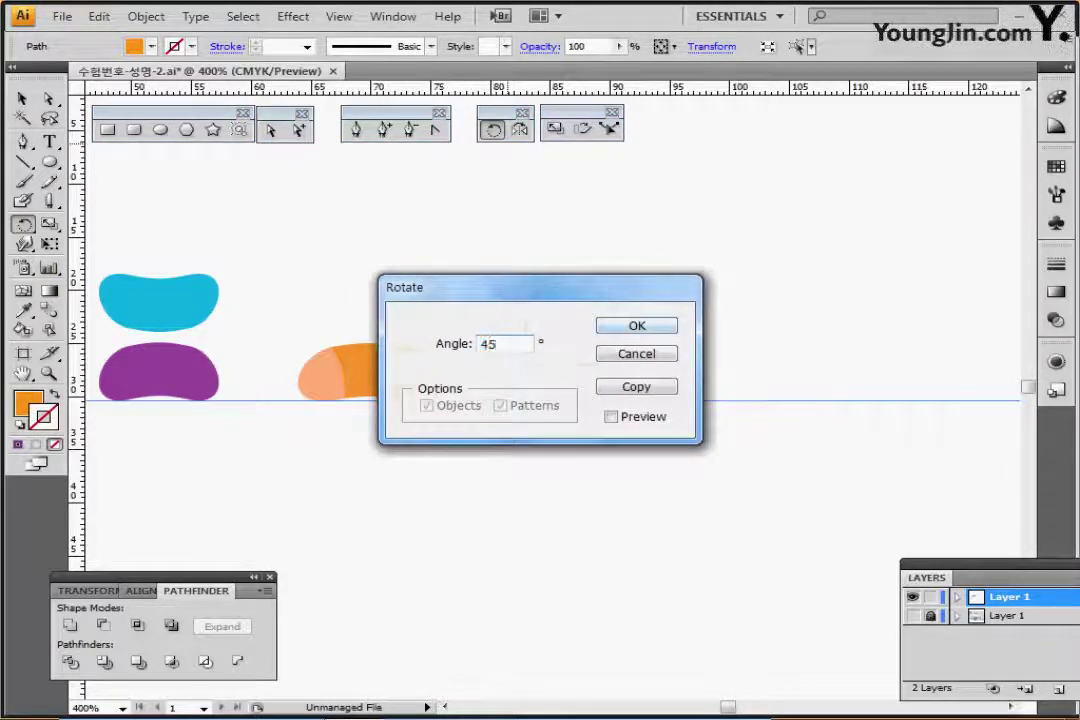
key("Return")
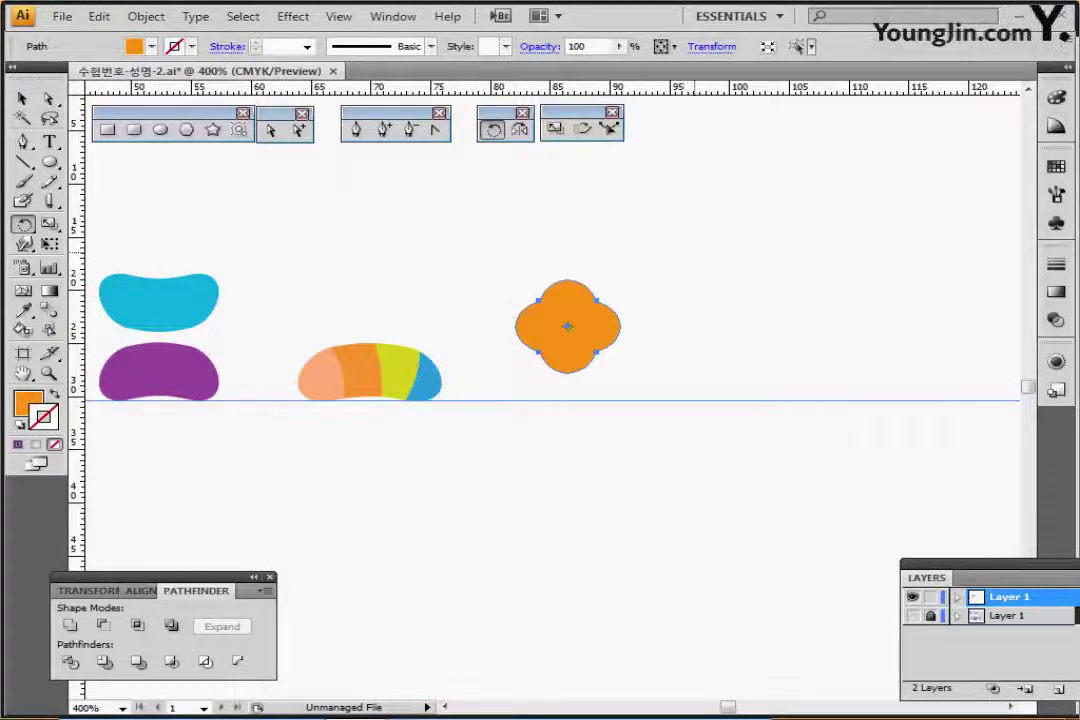
Step: Make a copy of the orange flower scaled uniformly to 60%, using the tip of its top petal as the reference point
left_click_drag(517, 258, 481, 249)
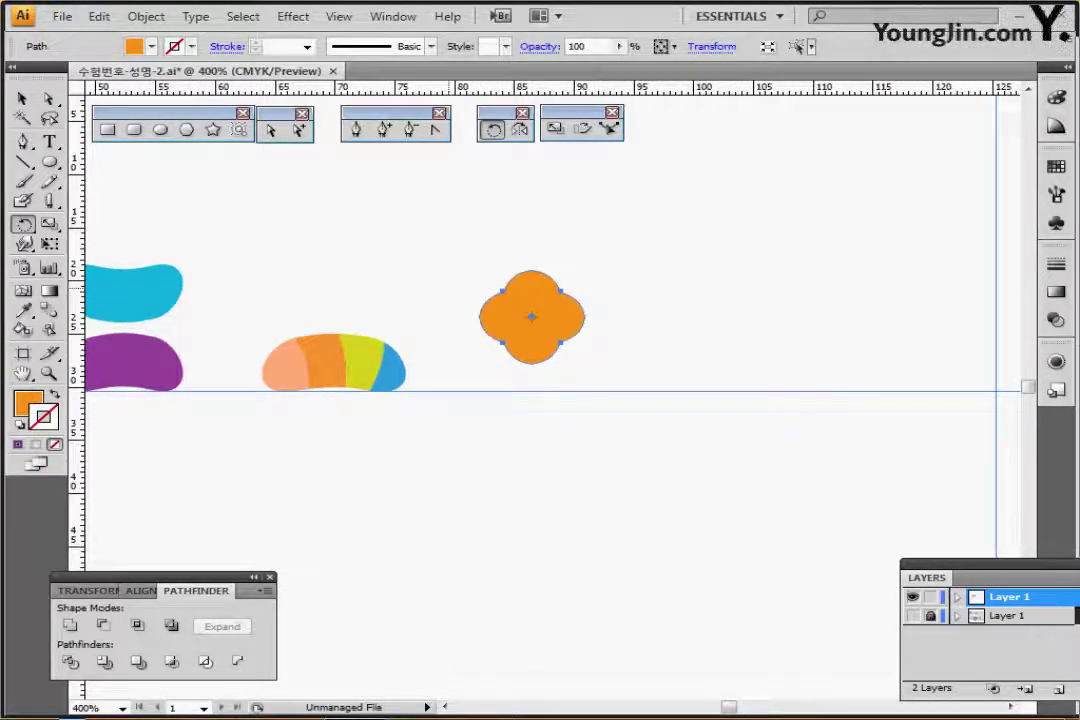
left_click(555, 128)
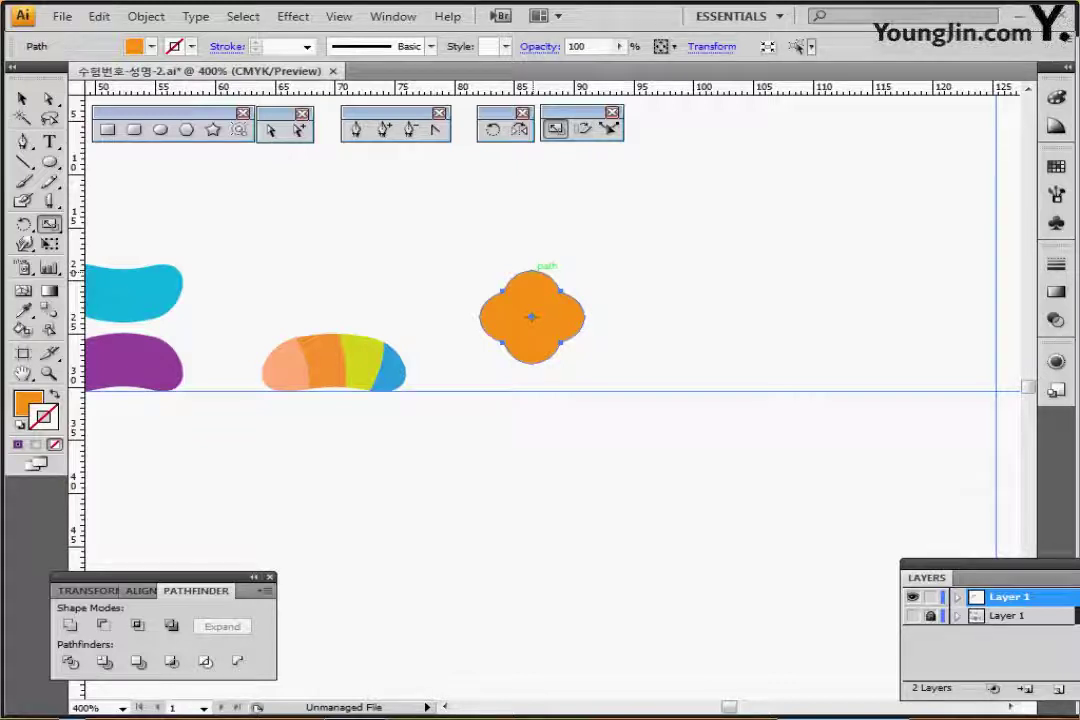
left_click(532, 271, "alt")
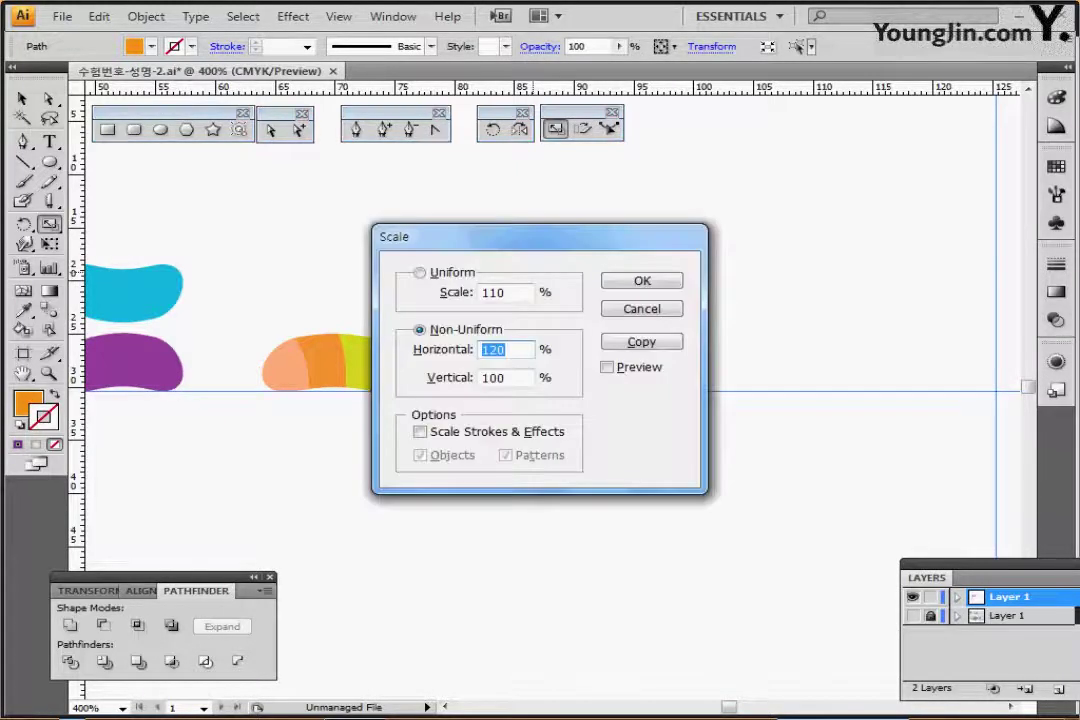
left_click_drag(540, 237, 660, 205)
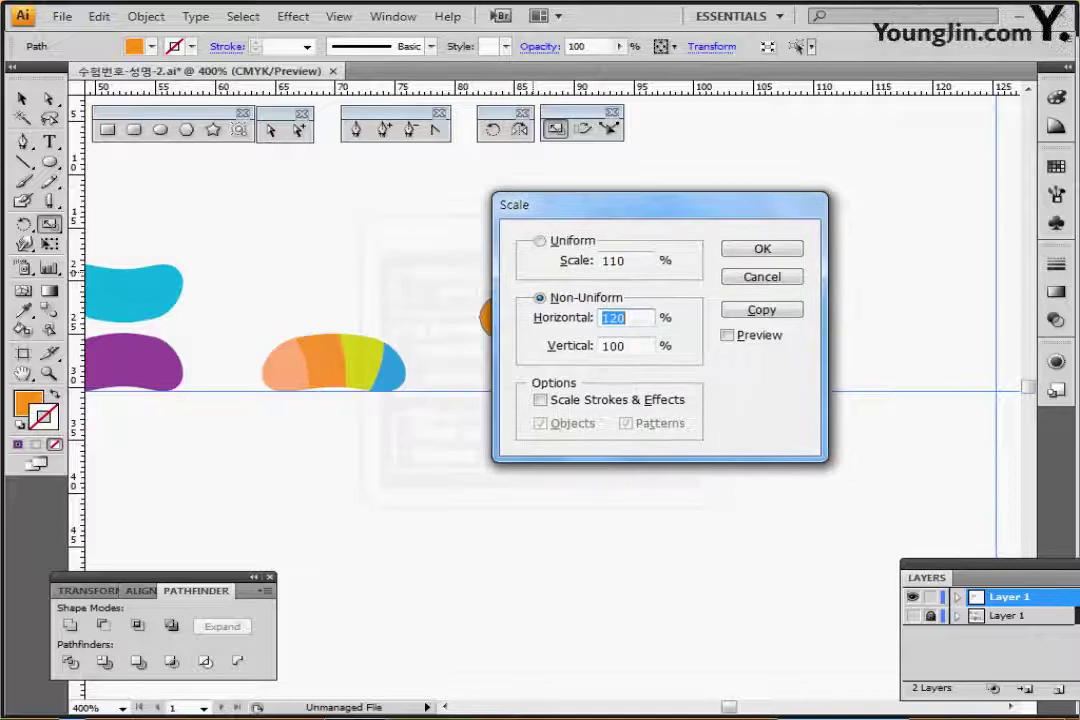
left_click(541, 241)
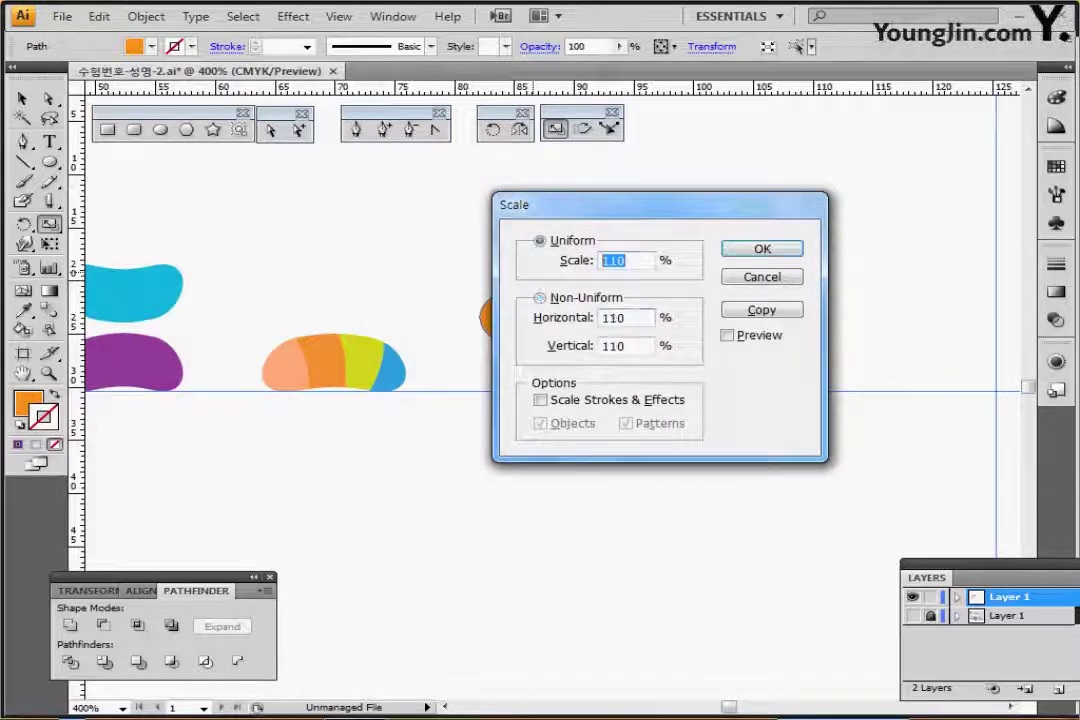
type("60")
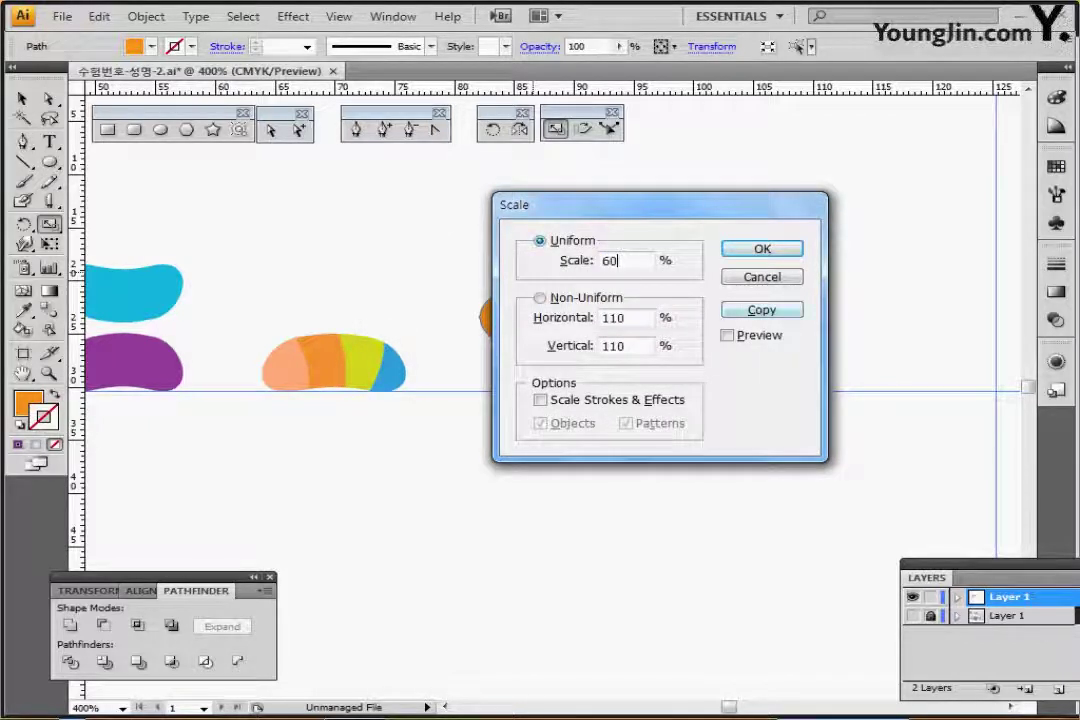
left_click(762, 310)
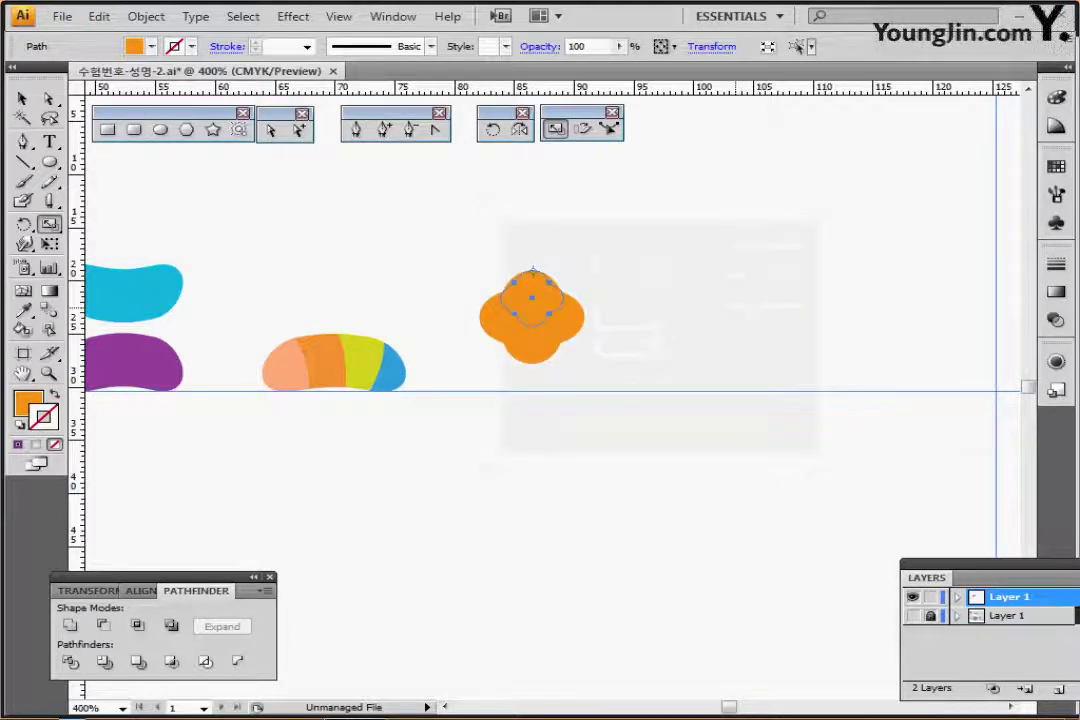
Step: Recolour the smaller flower copy with the yellow colour sample and deselect it
left_click_drag(740, 312, 788, 451)
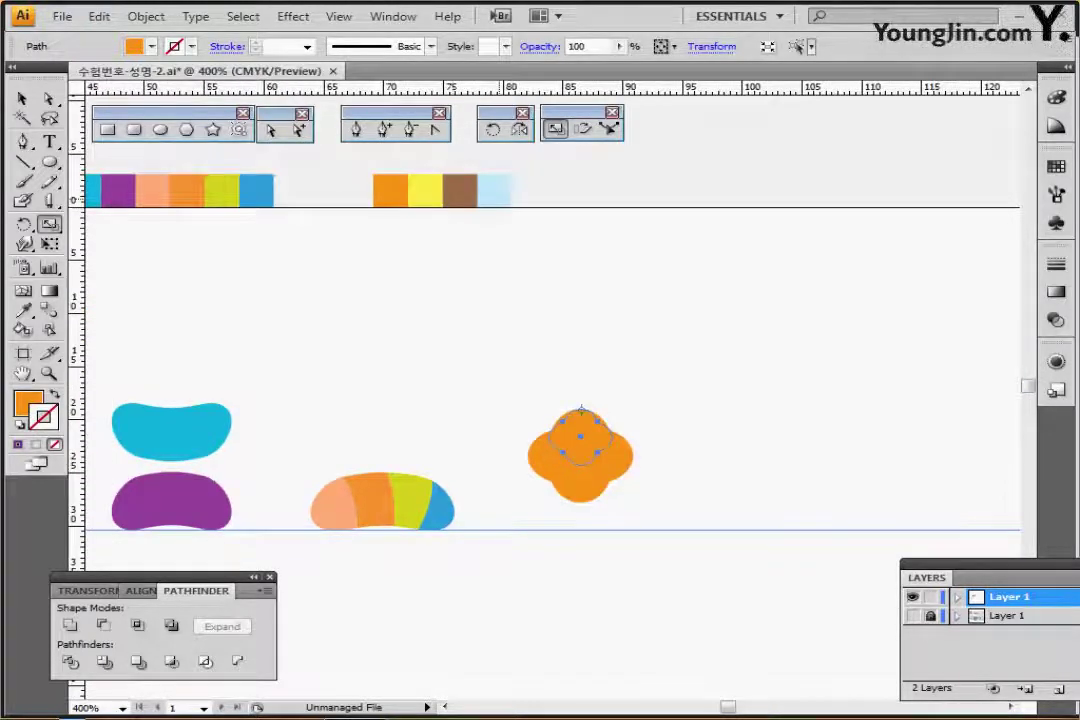
key("i")
left_click(424, 192)
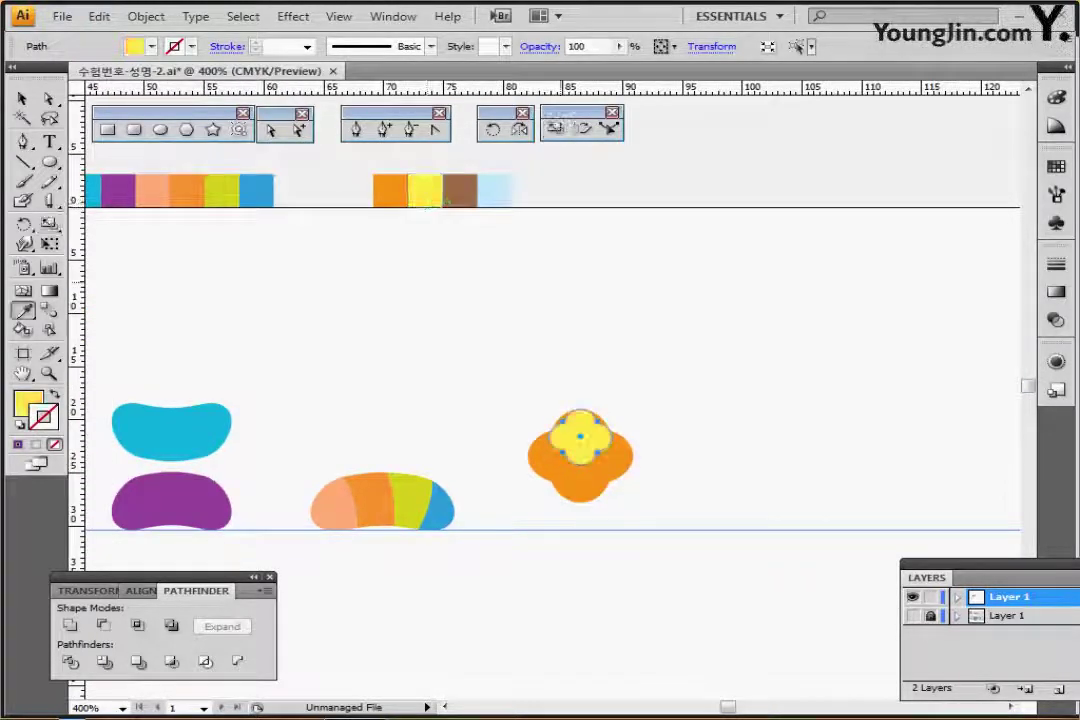
key("ctrl+shift+a")
Step: Draw a circle 7 mm wide and 7 mm high below the orange flower, filled with the brown of the colour sample
left_click_drag(640, 450, 607, 290)
scroll(550, 400, "right", 1)
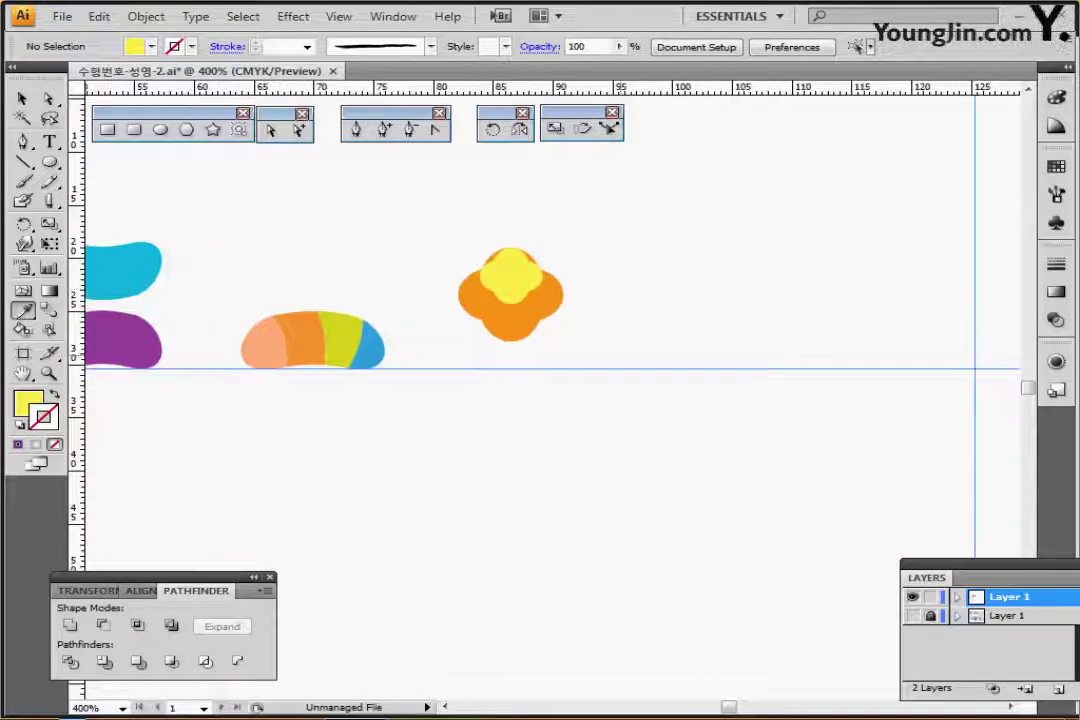
left_click_drag(550, 355, 594, 287)
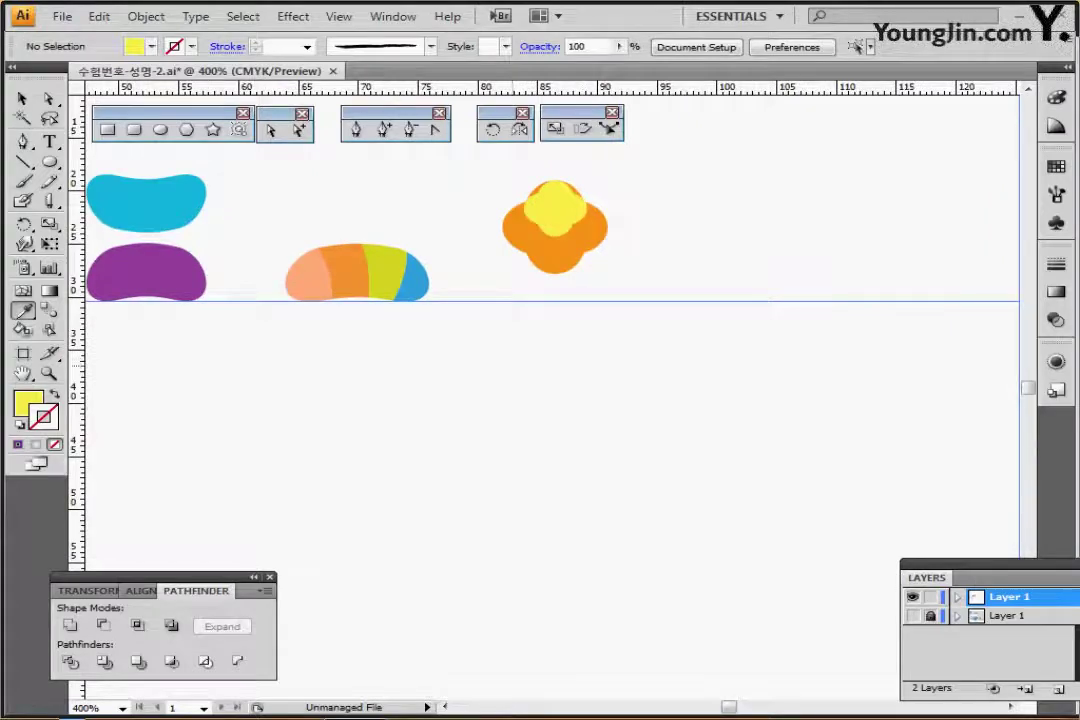
left_click(161, 130)
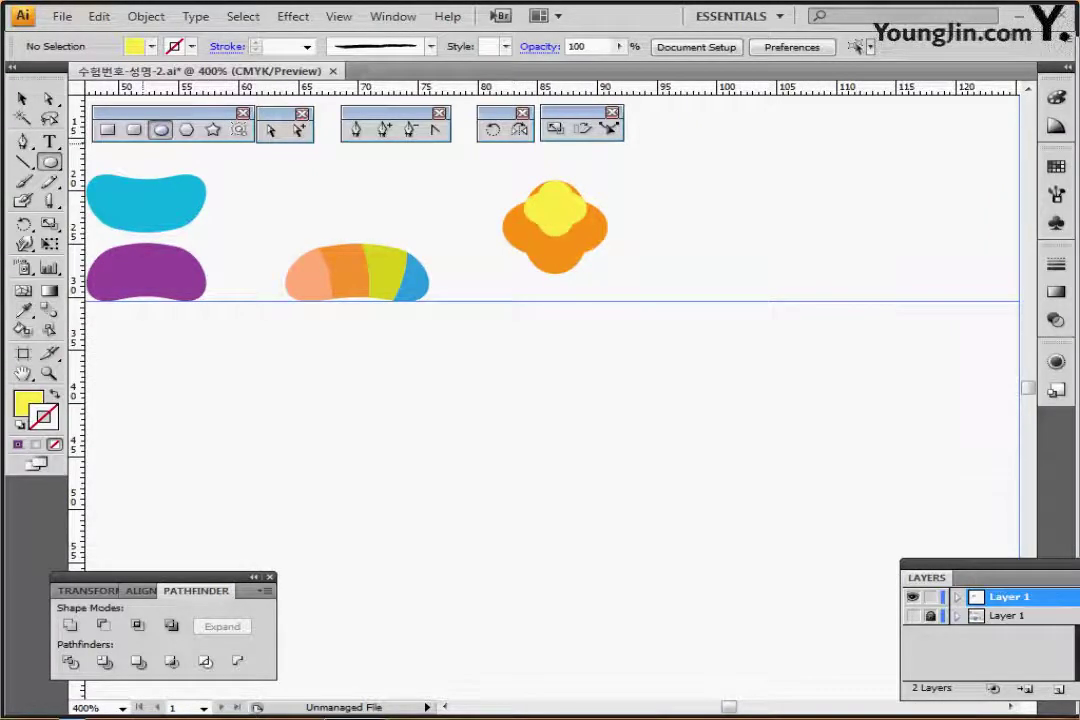
left_click_drag(468, 158, 480, 374)
left_click(447, 178, "ctrl")
left_click_drag(494, 517, 469, 290)
left_click(473, 343, "ctrl")
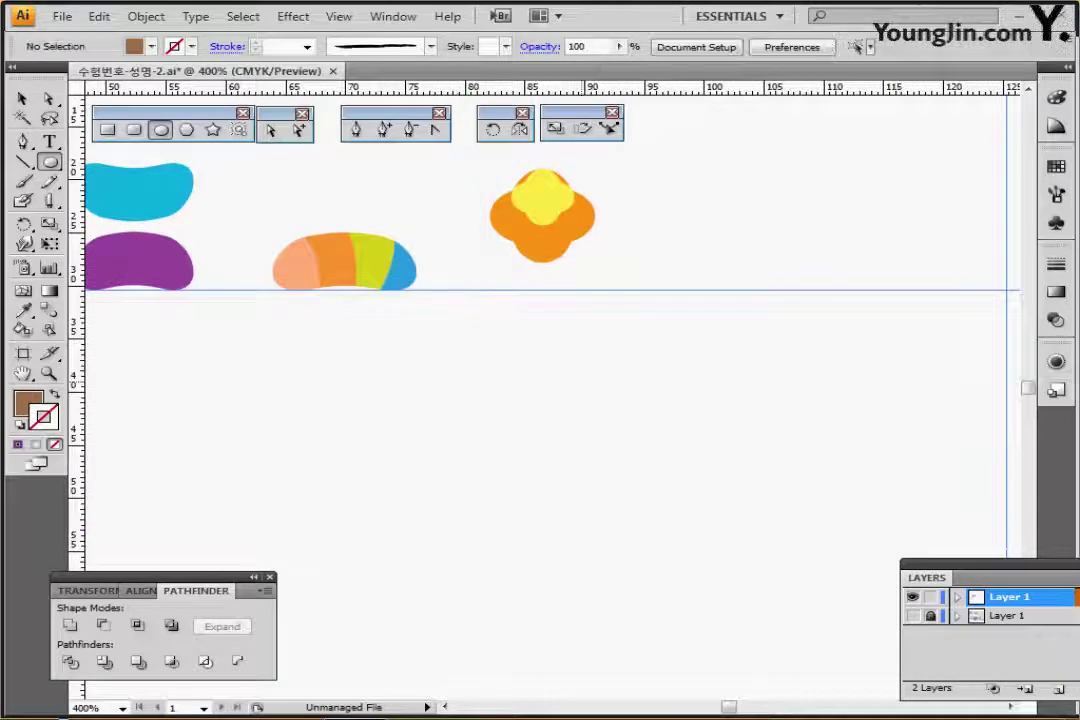
left_click(535, 339)
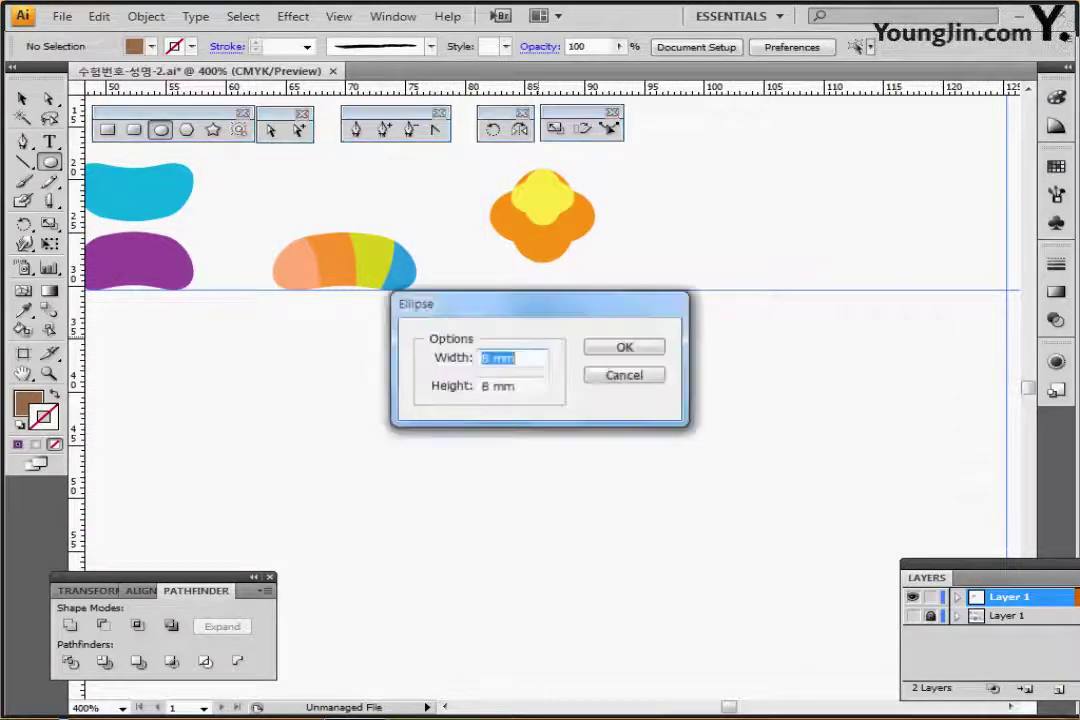
type("7")
key("Tab")
type("7")
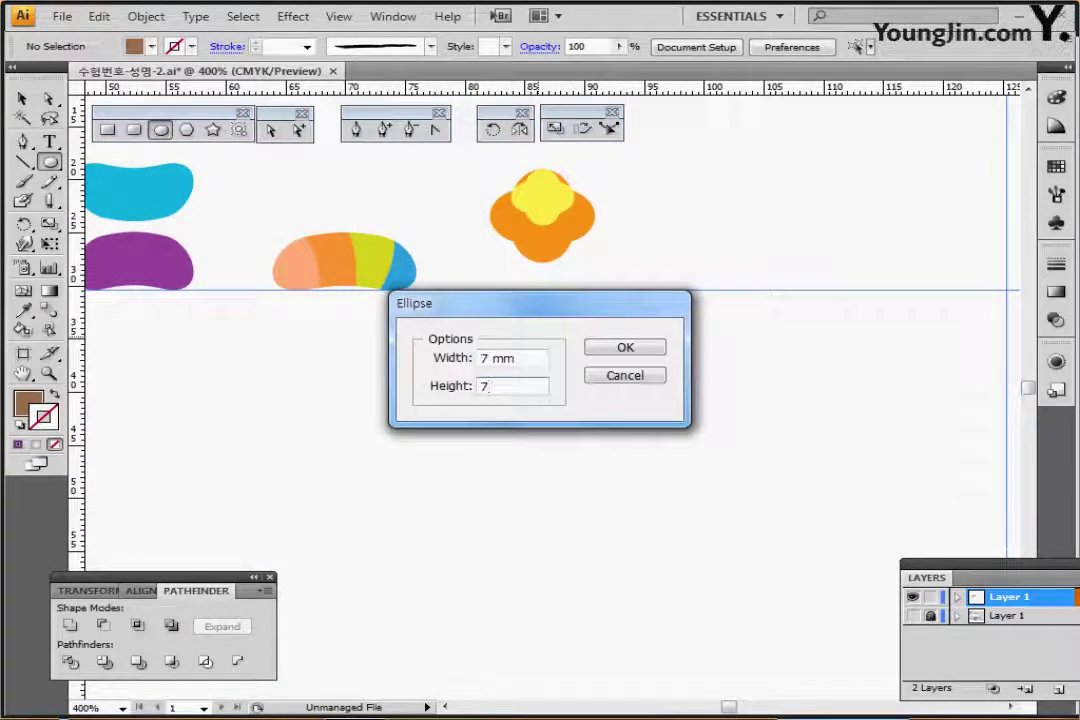
key("Return")
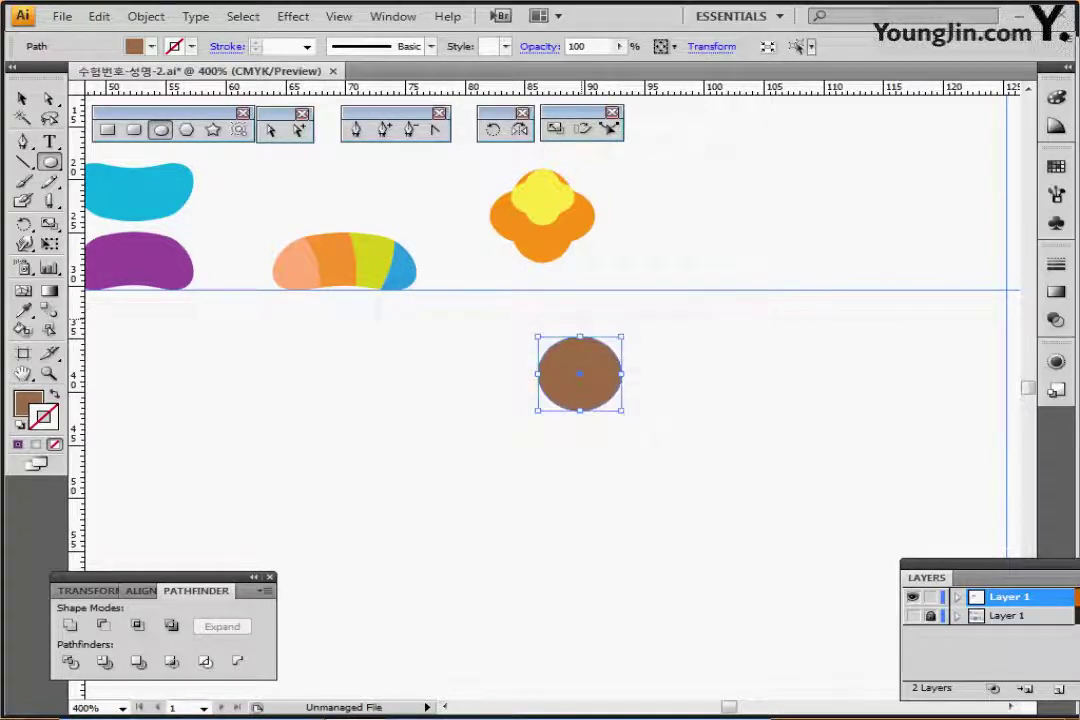
Step: Draw a flat brown horizontal ellipse beside the circle, its right end overlapping the circle's left edge
left_click(595, 373, "ctrl")
left_click_drag(582, 370, 658, 304)
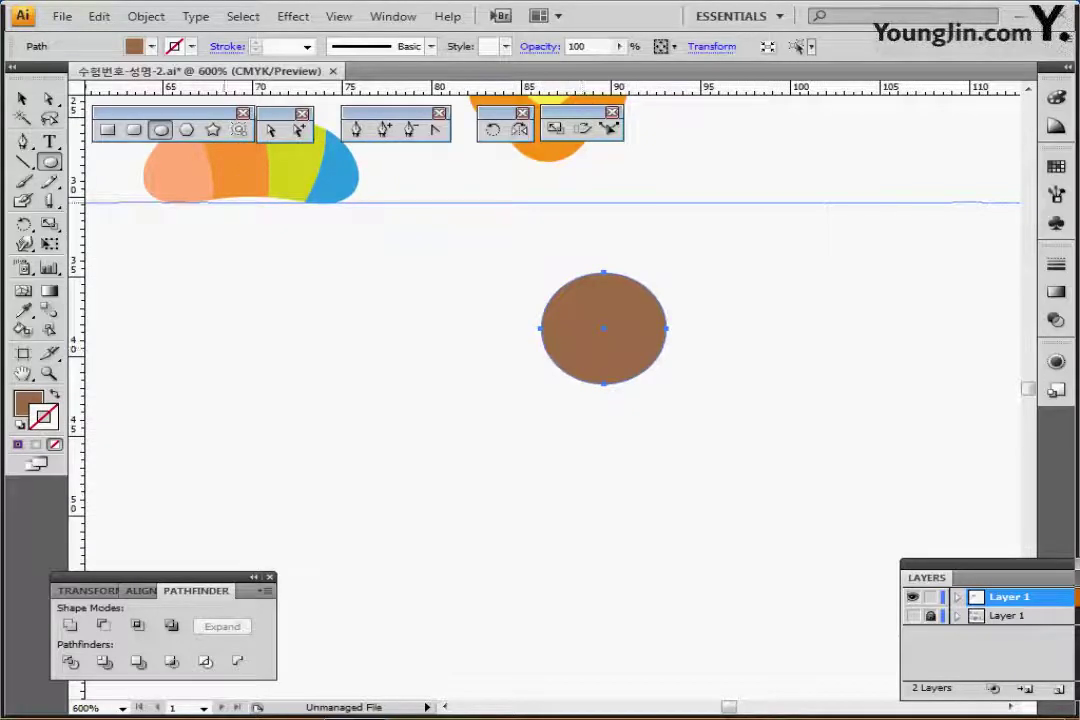
key("ctrl+minus")
scroll(540, 320, "left", 3)
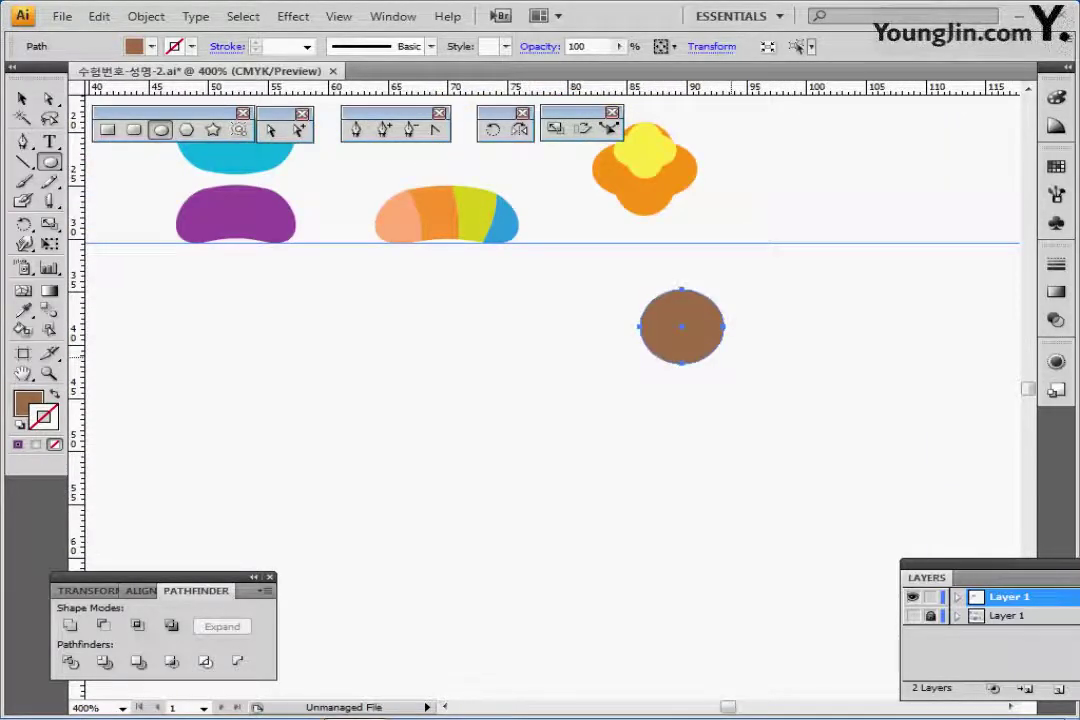
left_click(912, 616)
left_click_drag(669, 337, 665, 269)
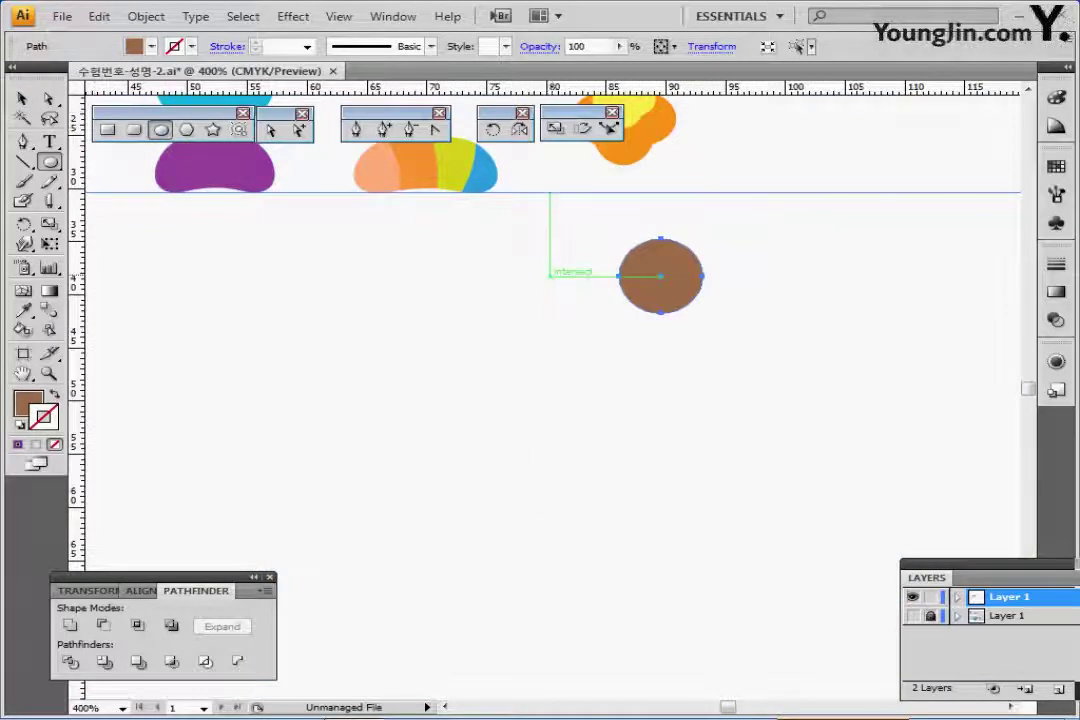
left_click_drag(547, 264, 598, 275)
Step: Align the flat ellipse and the brown circle with each other on their vertical centres
left_click(622, 338, "ctrl")
left_click(658, 279, "ctrl+shift")
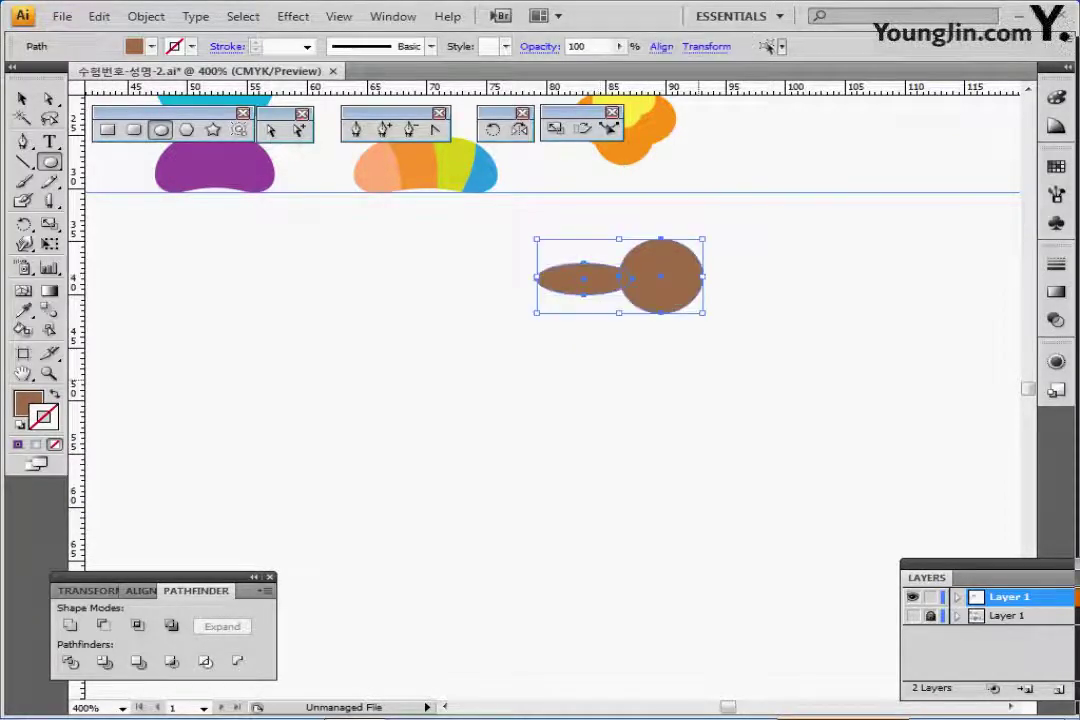
left_click(141, 590)
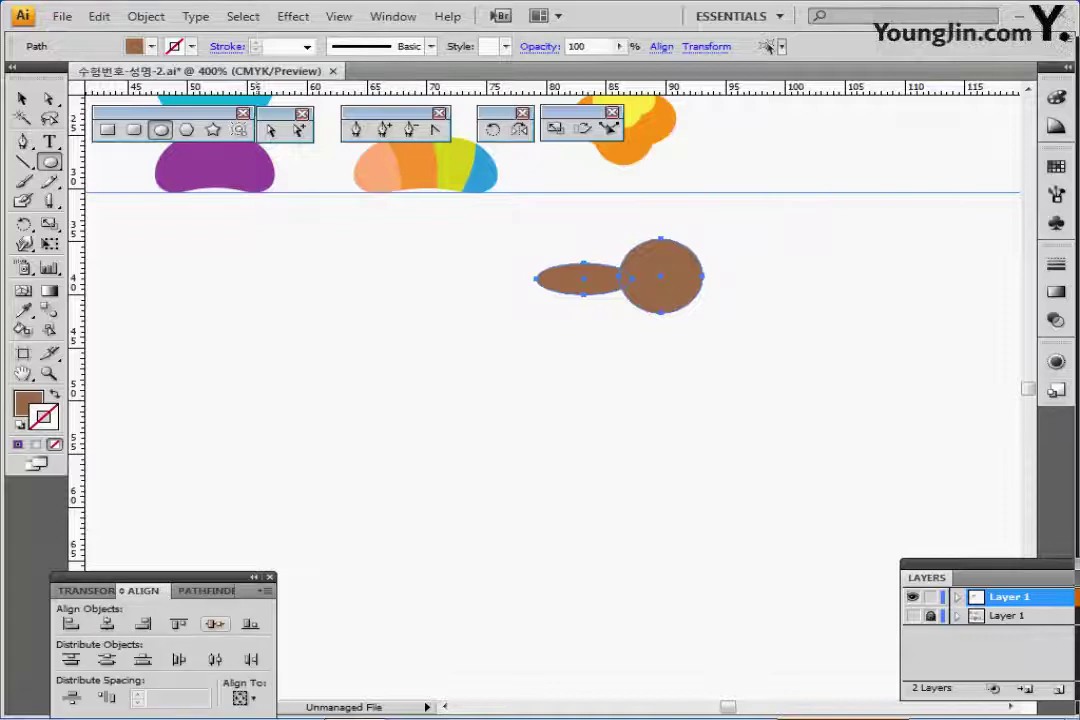
left_click(215, 624)
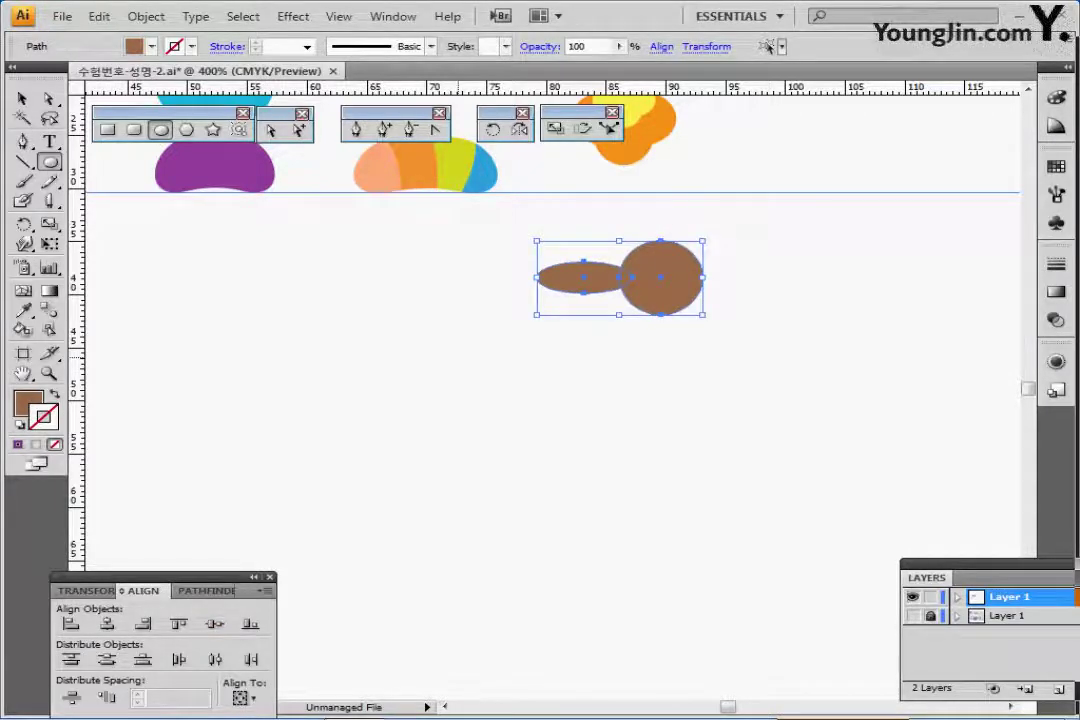
Step: Make a copy of the flat ellipse rotated about -24° around its right end anchor, and repeat the transformation for a third ellipse
left_click(535, 233, "ctrl")
left_click(562, 276, "ctrl")
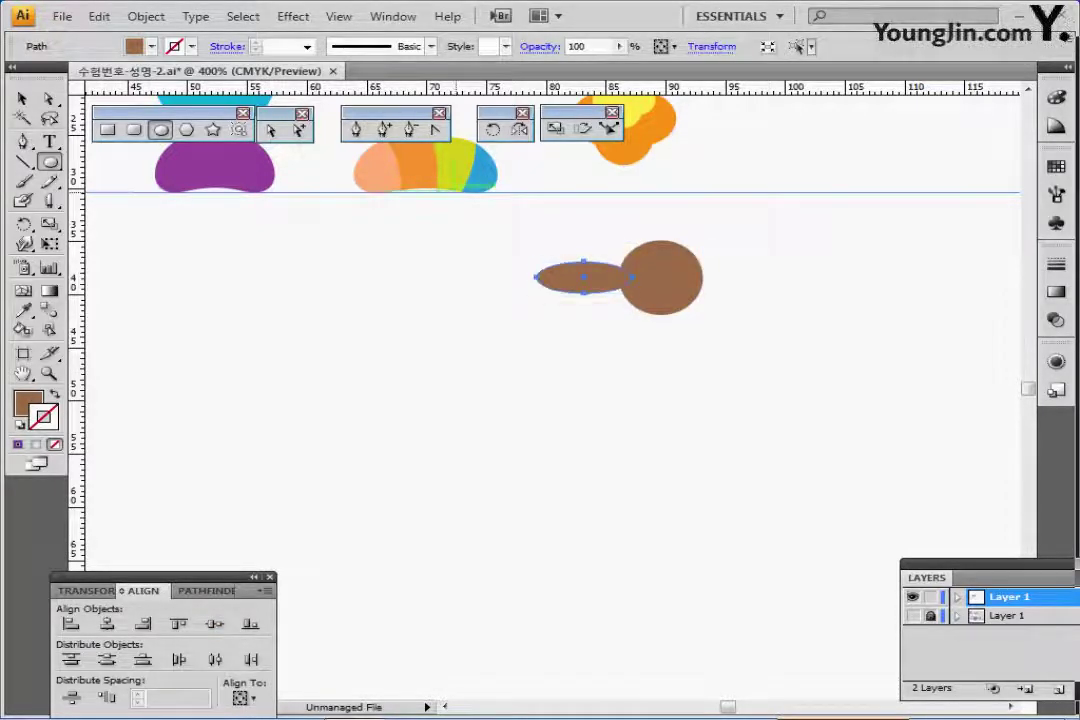
key("r")
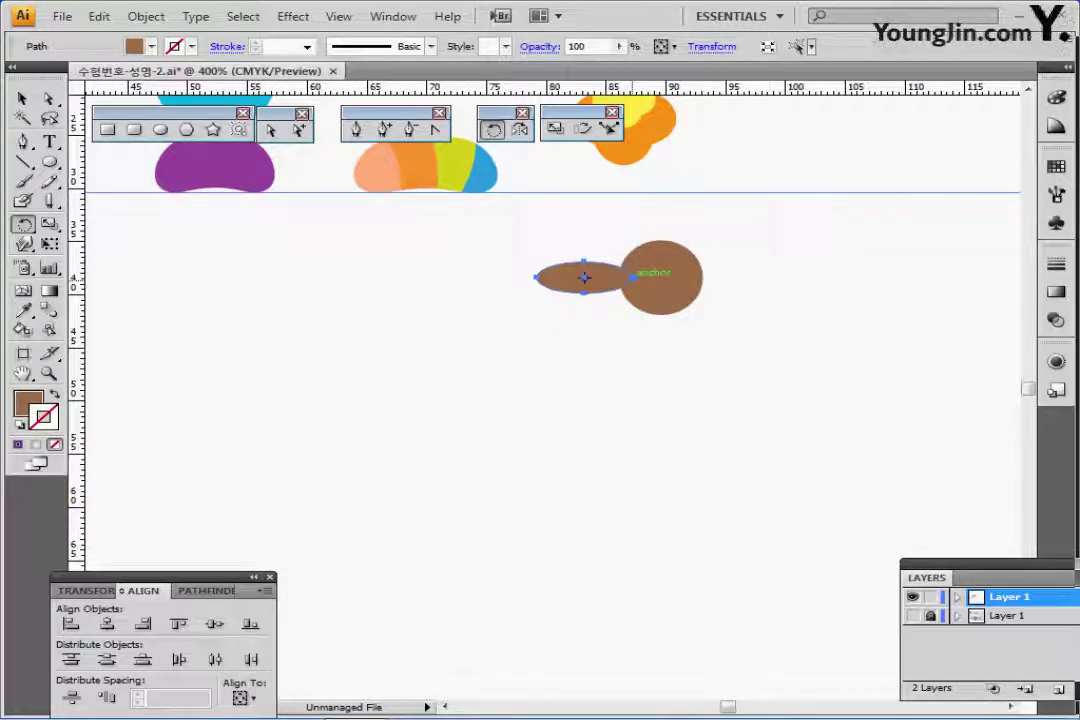
left_click(633, 278)
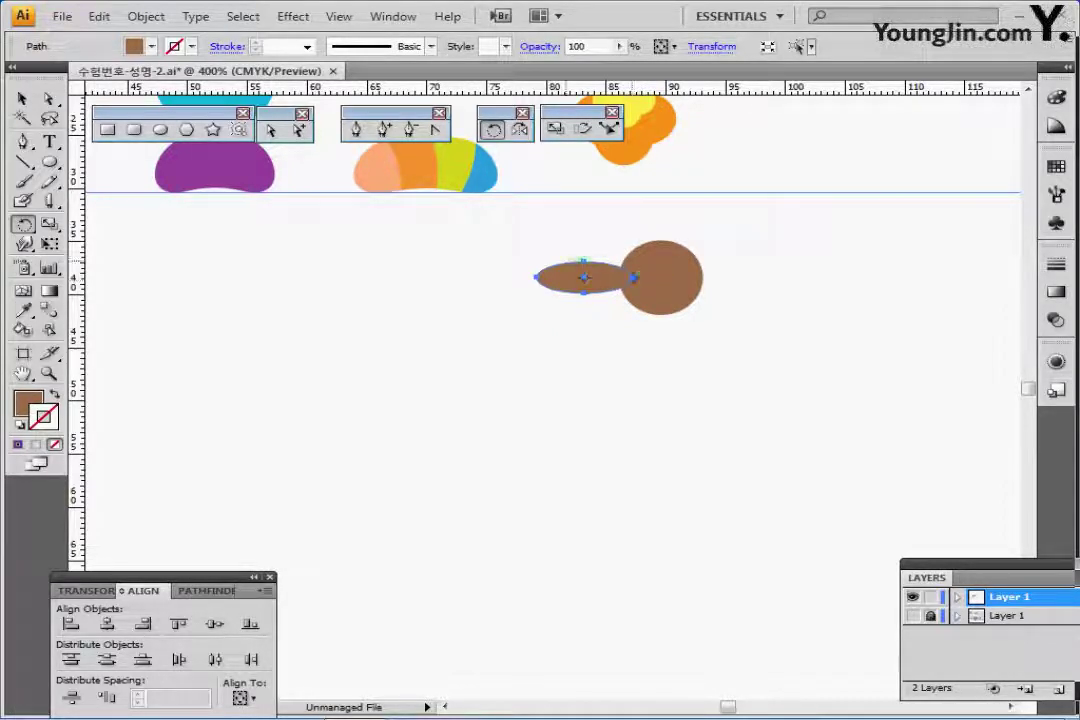
left_click_drag(572, 266, 547, 243)
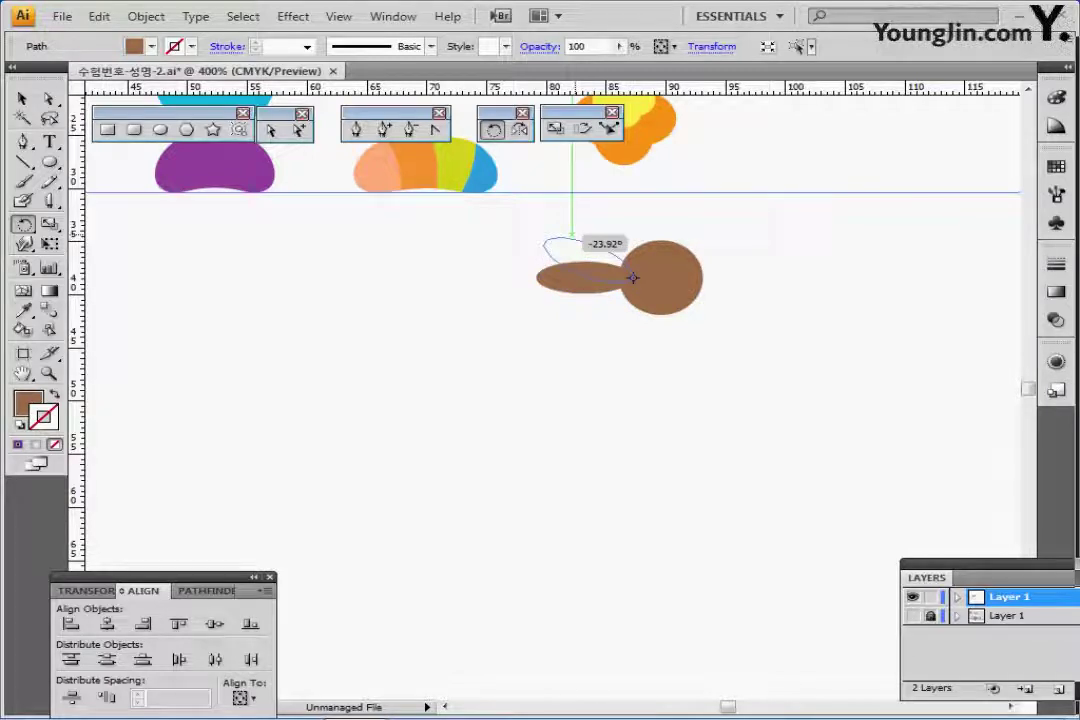
left_click_drag(632, 277, 632, 277)
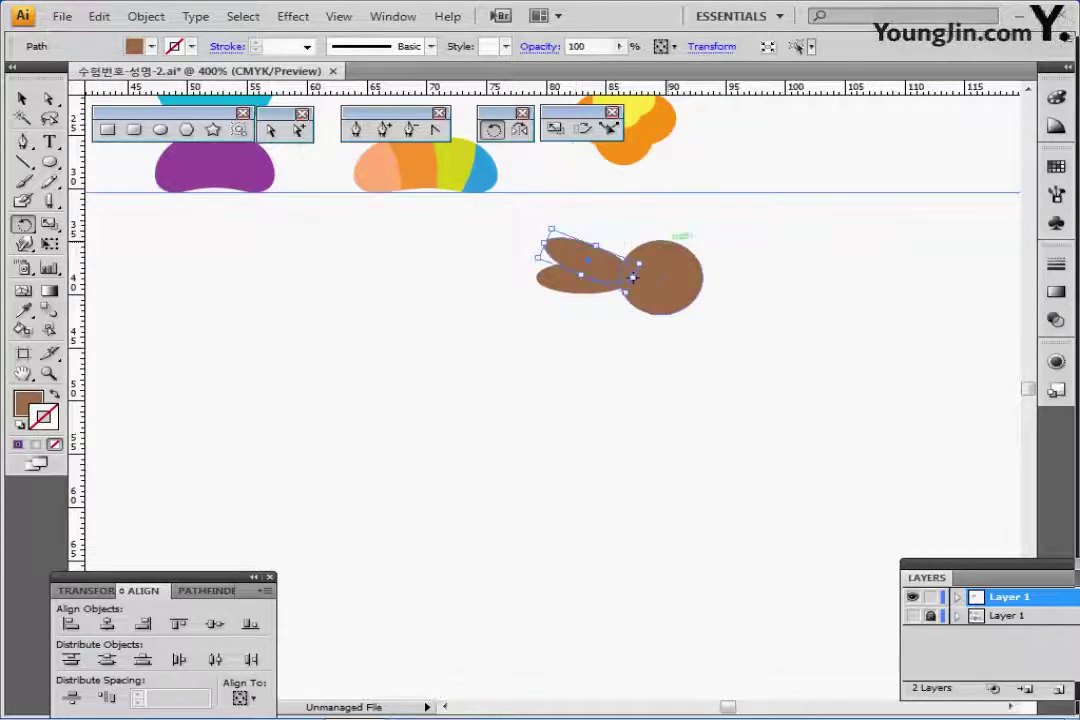
key("ctrl+d")
Step: Rotate the three ellipses together around their shared right tip so that they fan out symmetrically above and below the circle's horizontal axis
left_click(542, 362, "ctrl")
left_click_drag(542, 358, 580, 214)
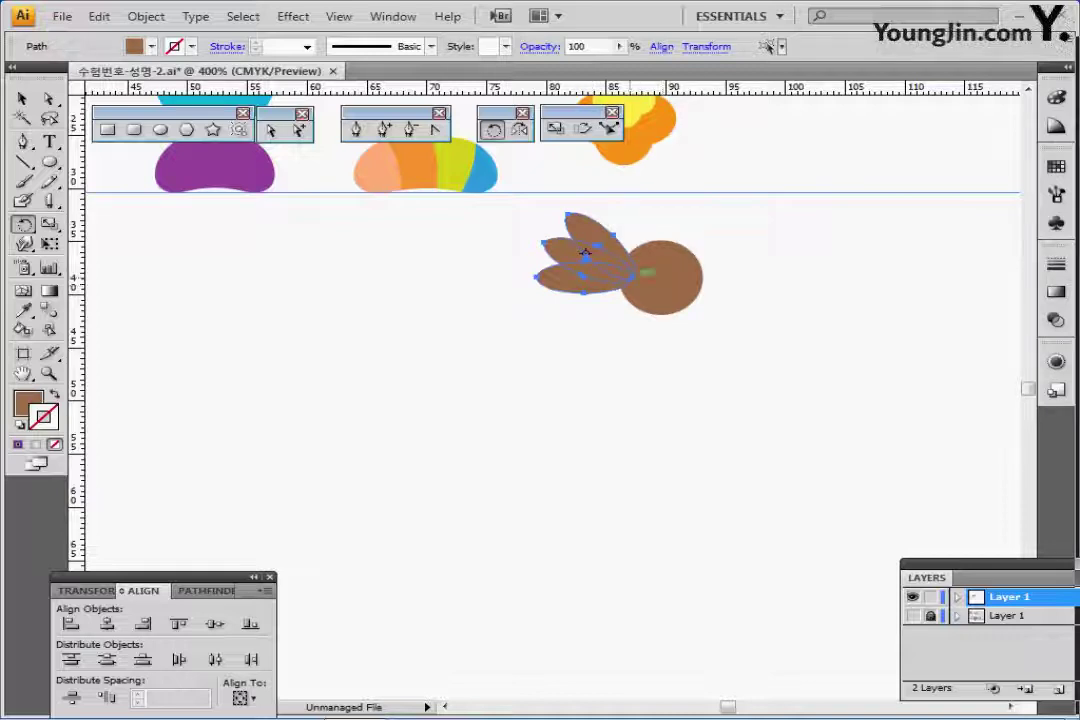
left_click_drag(585, 253, 492, 263)
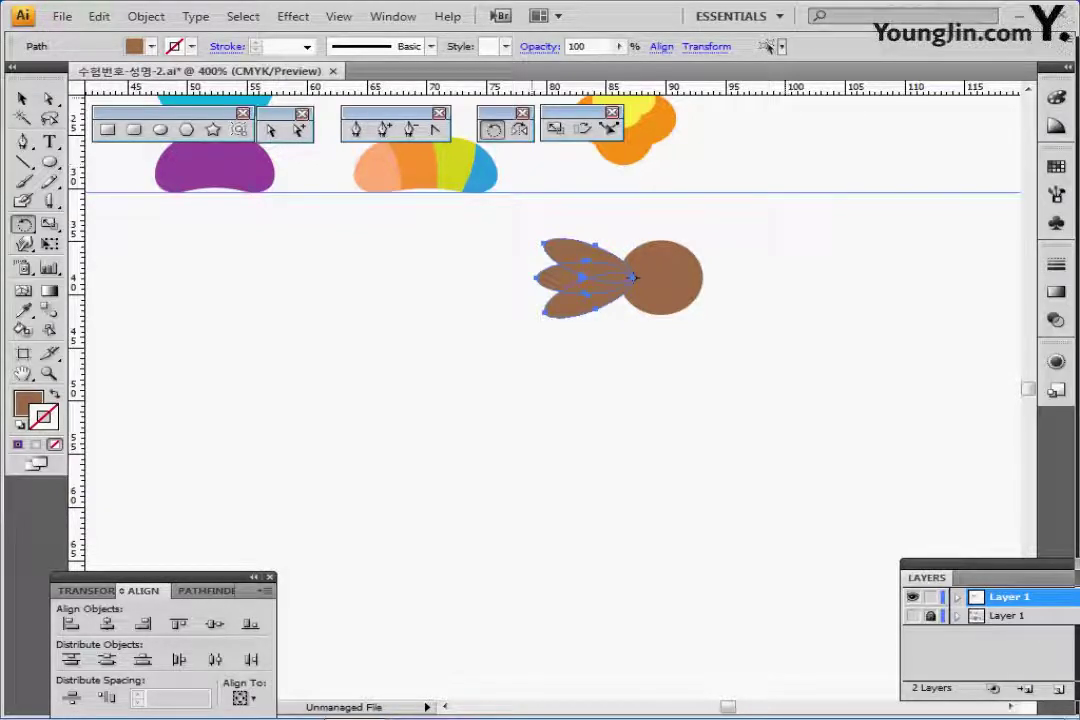
Step: Reflect a copy of the three fanned ellipses across the vertical axis through the brown circle's centre
key("o")
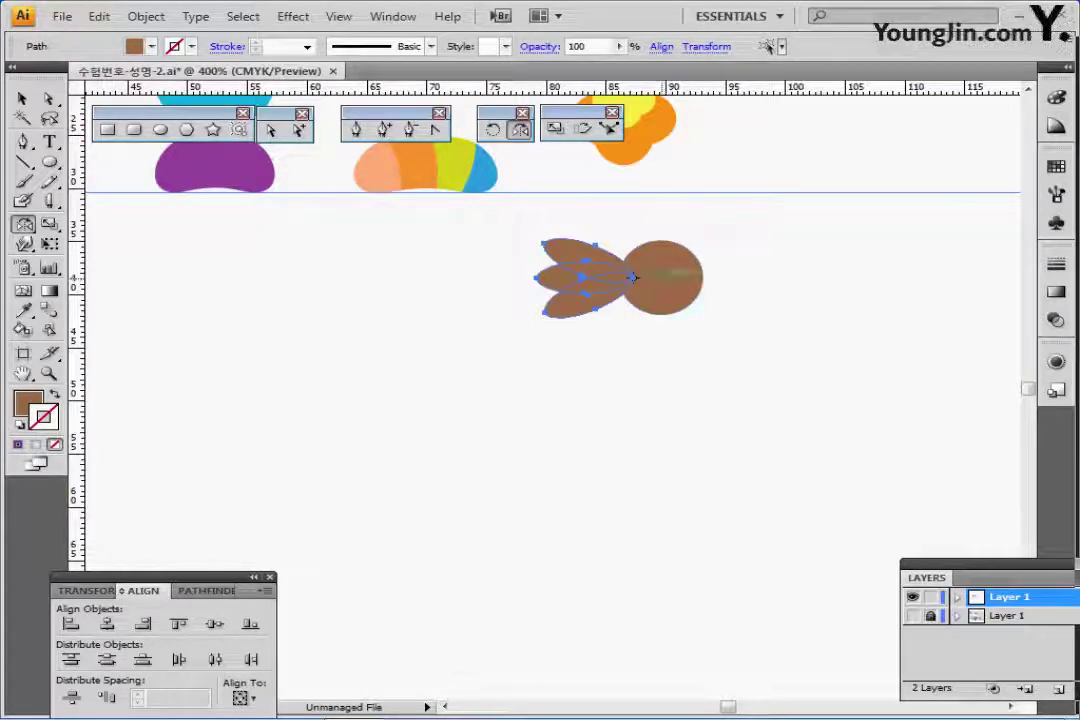
left_click(632, 277, "alt")
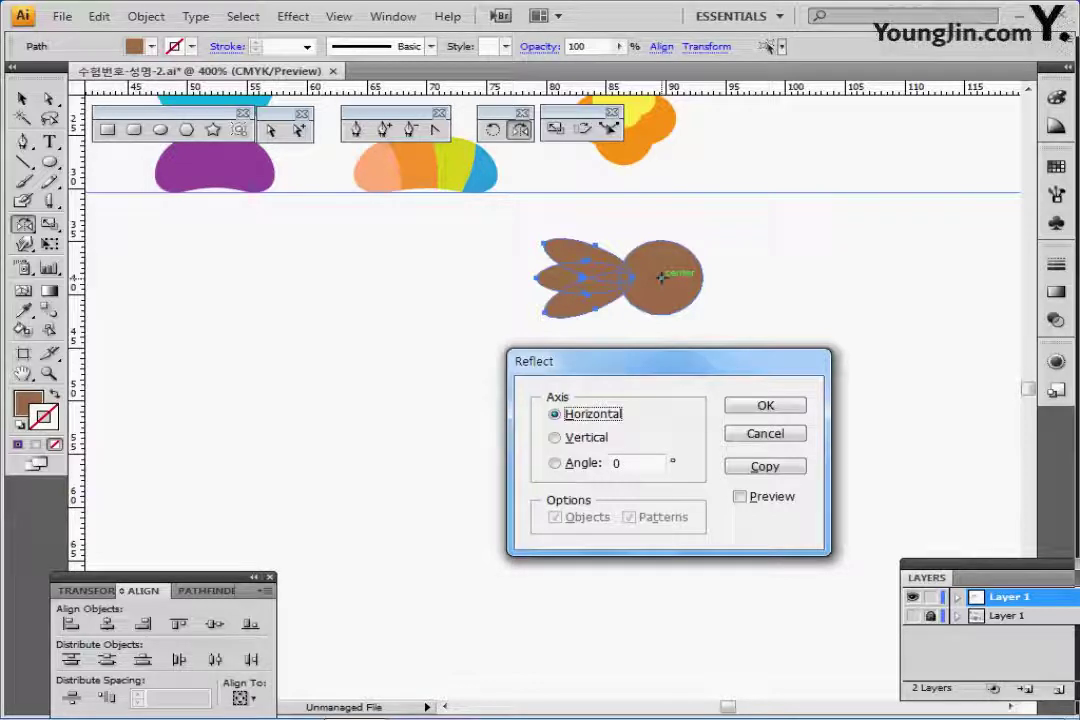
key("Down")
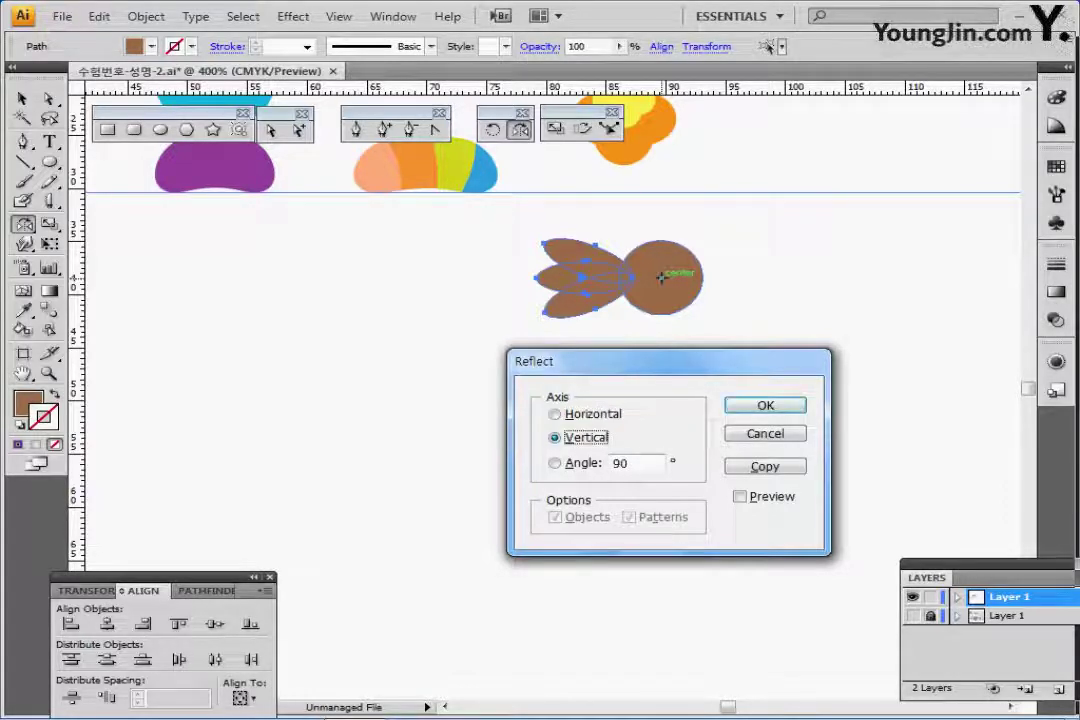
key("alt+c")
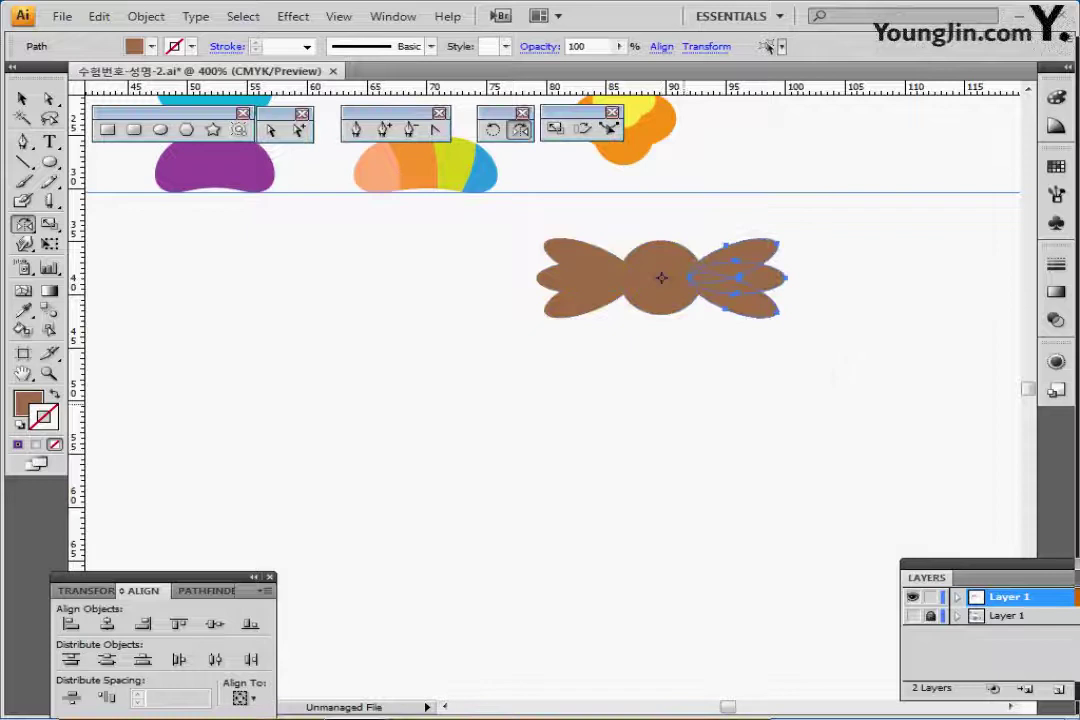
Step: Select the circle with both ellipse fans and unite them into a single shape
left_click_drag(563, 397, 750, 210)
key("ctrl+shift+b")
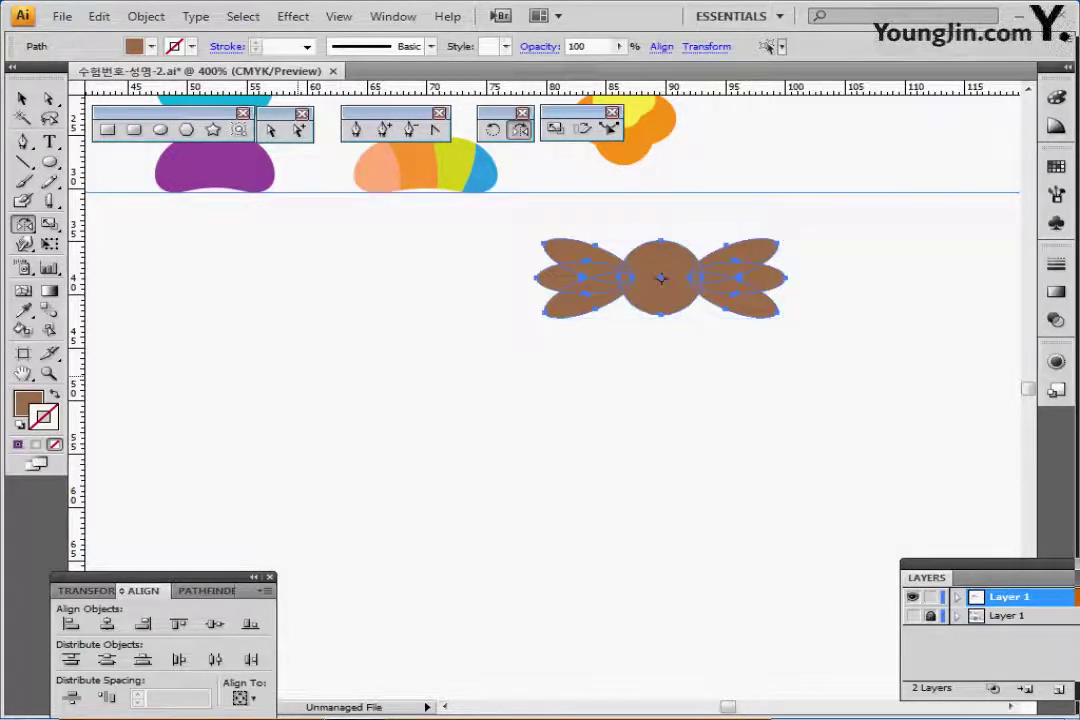
left_click(206, 590)
left_click(70, 625)
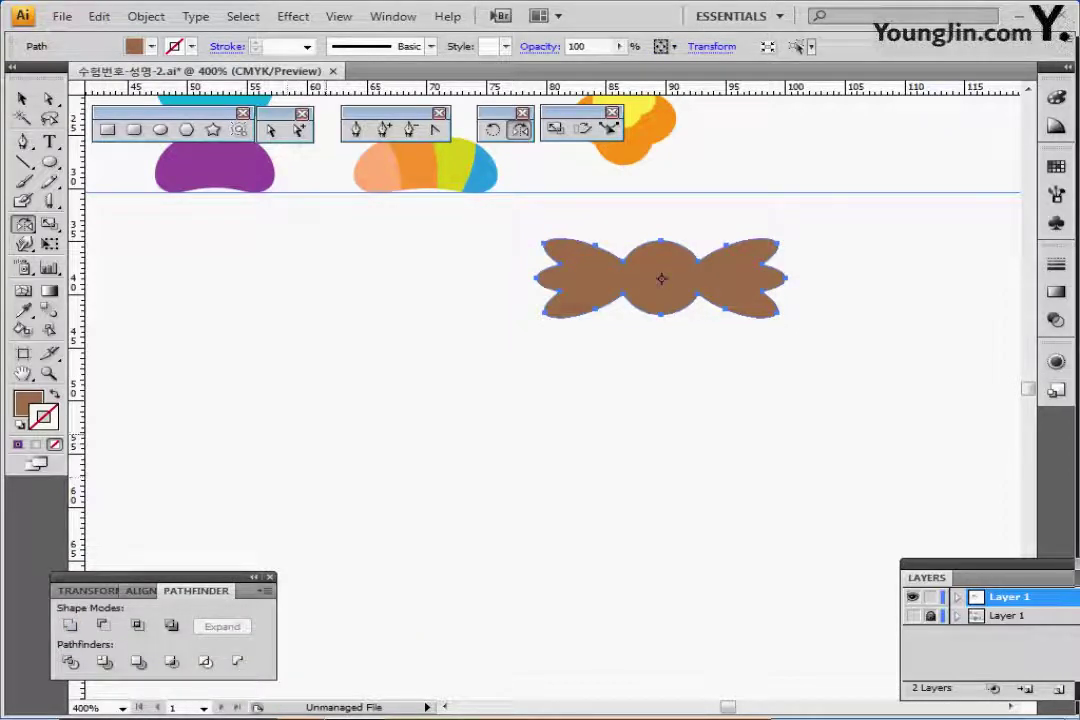
Step: Draw a 47 mm wide, 36 mm high rectangle filled with the light-blue sample colour over the coloured shapes, its top level with the rabbit's ears
key("ctrl+minus")
key("ctrl+minus")
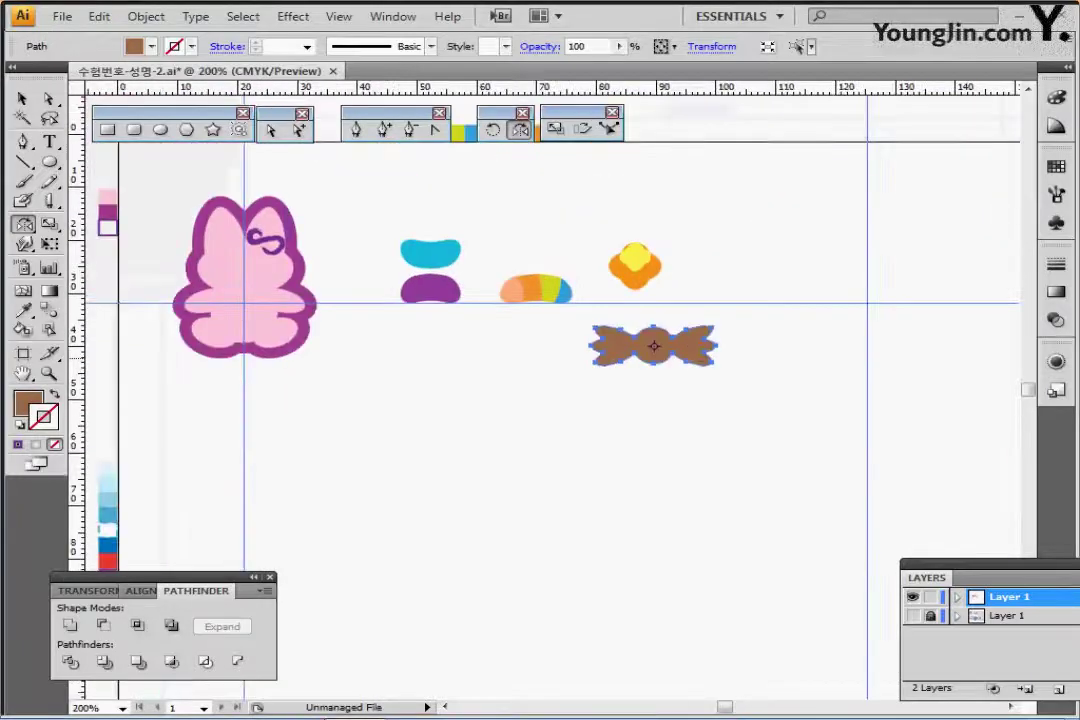
left_click_drag(500, 305, 422, 361)
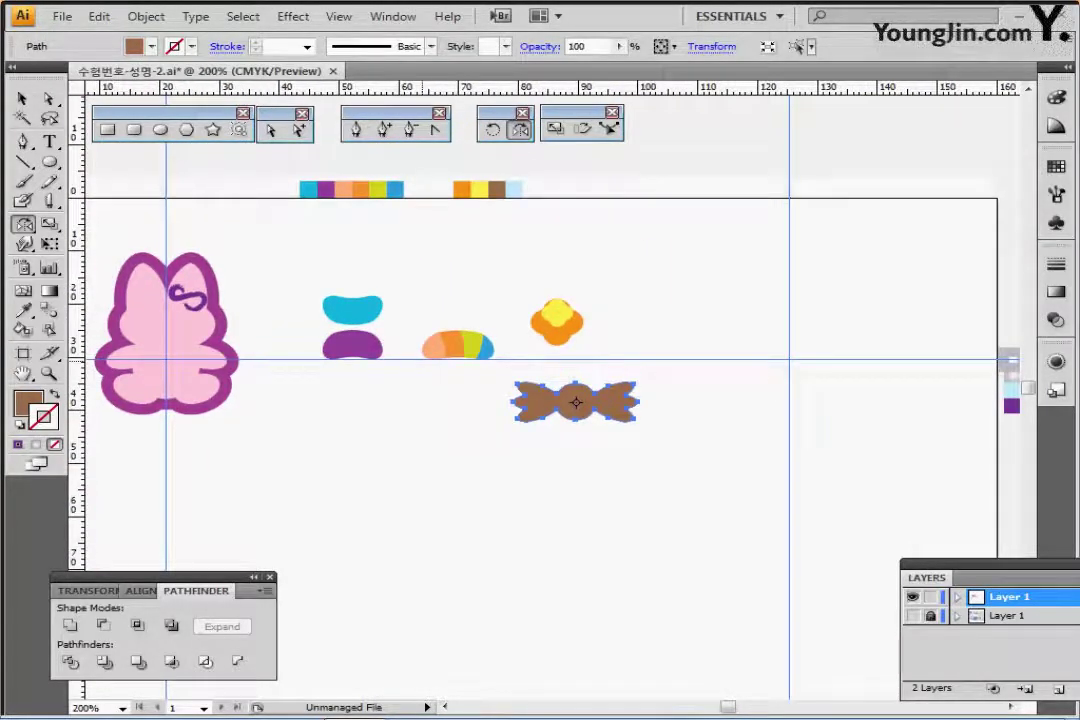
scroll(540, 380, "up", 1)
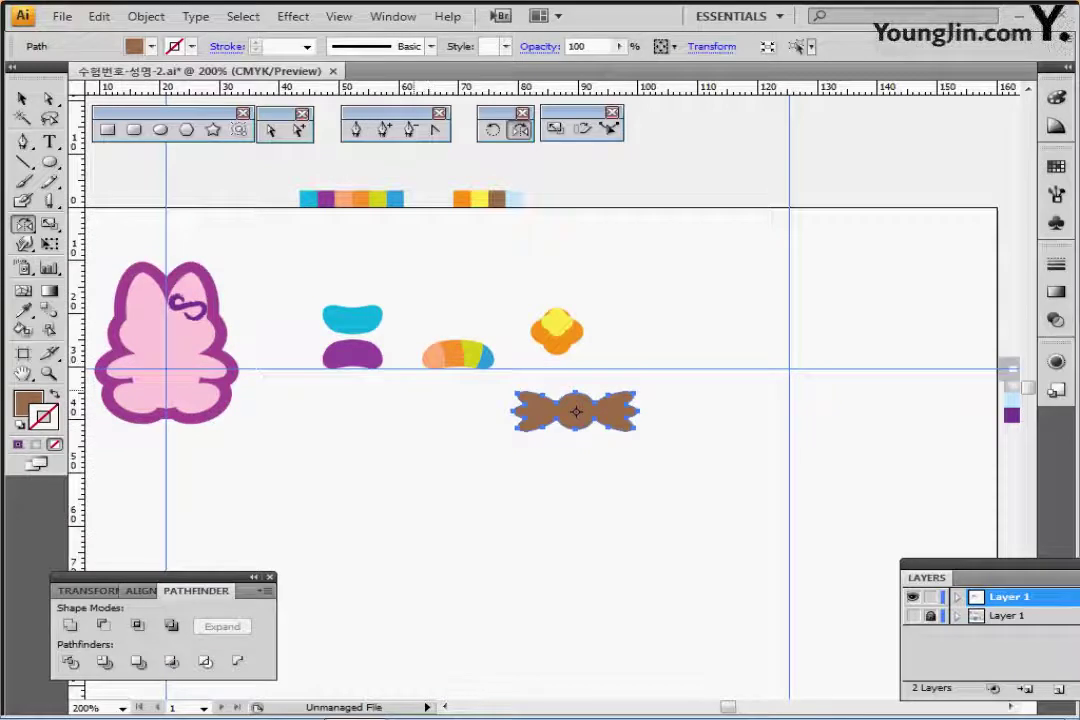
key("ctrl")
left_click(514, 199, "ctrl")
left_click(545, 240, "ctrl")
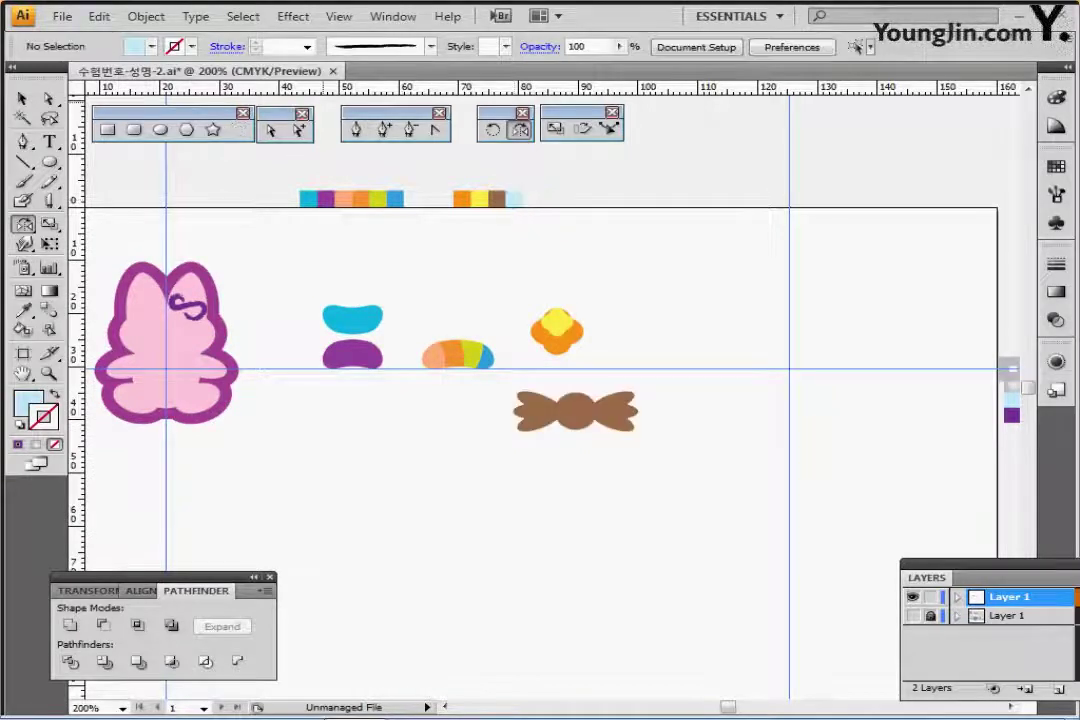
left_click(108, 130)
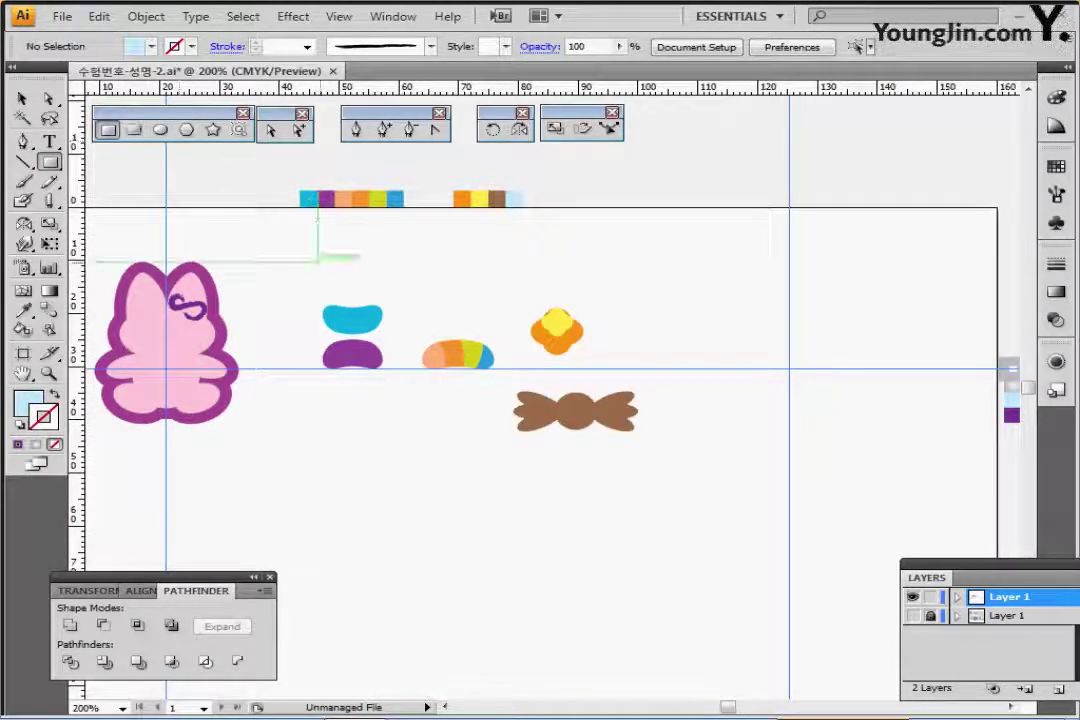
left_click(318, 262)
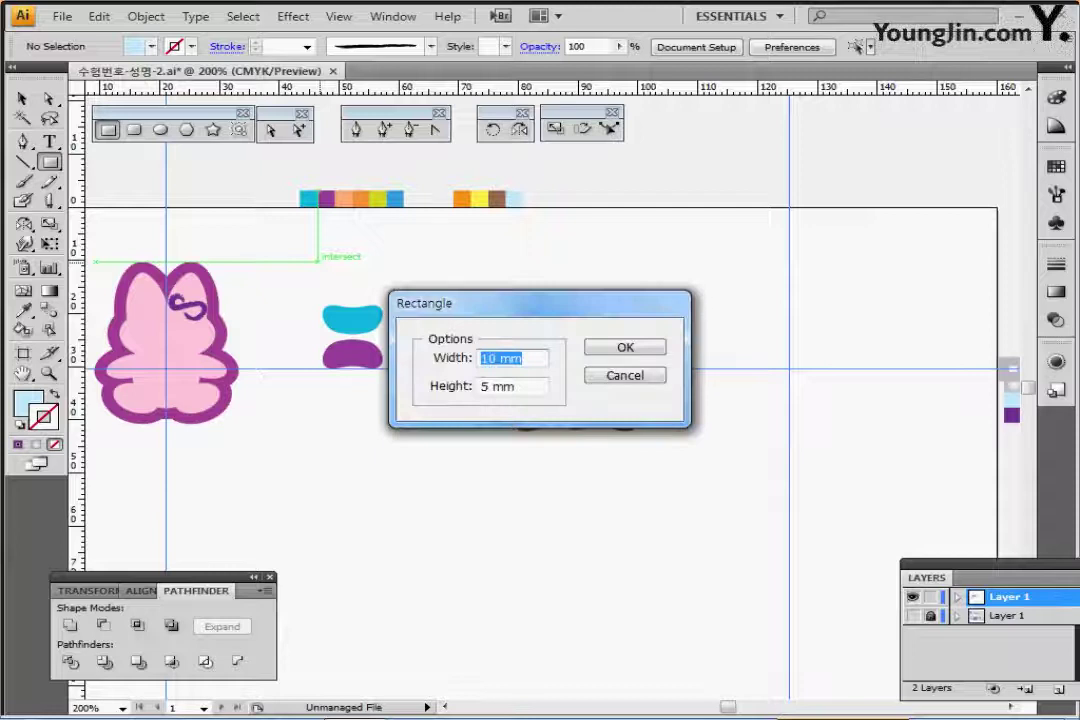
type("47")
key("Tab")
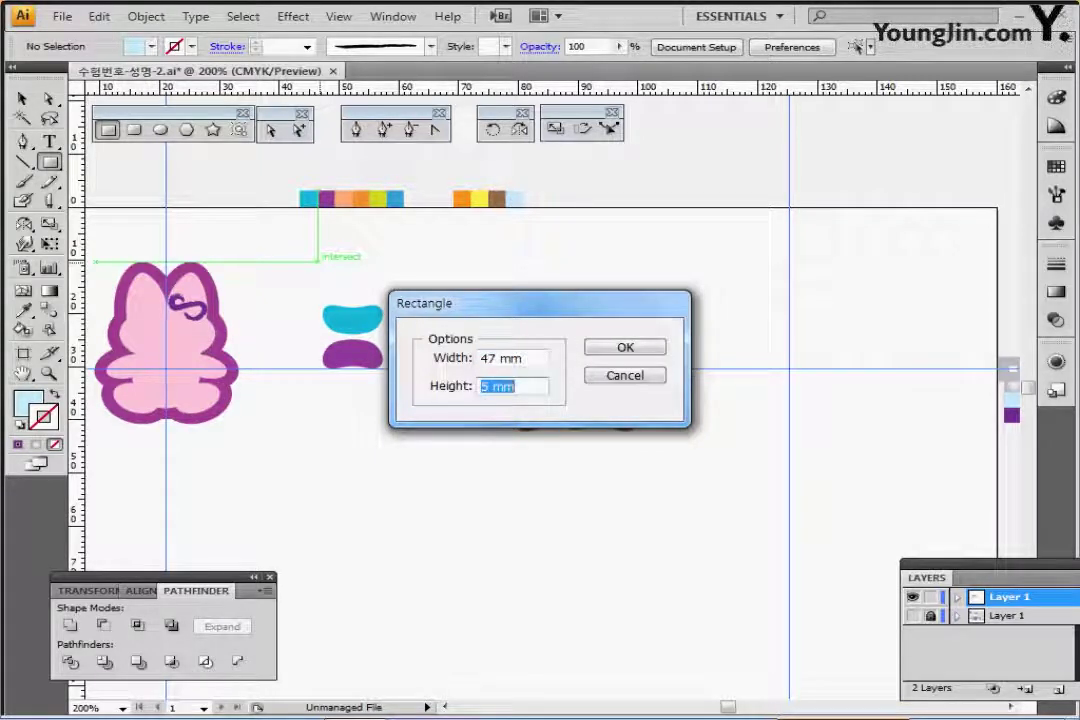
type("36")
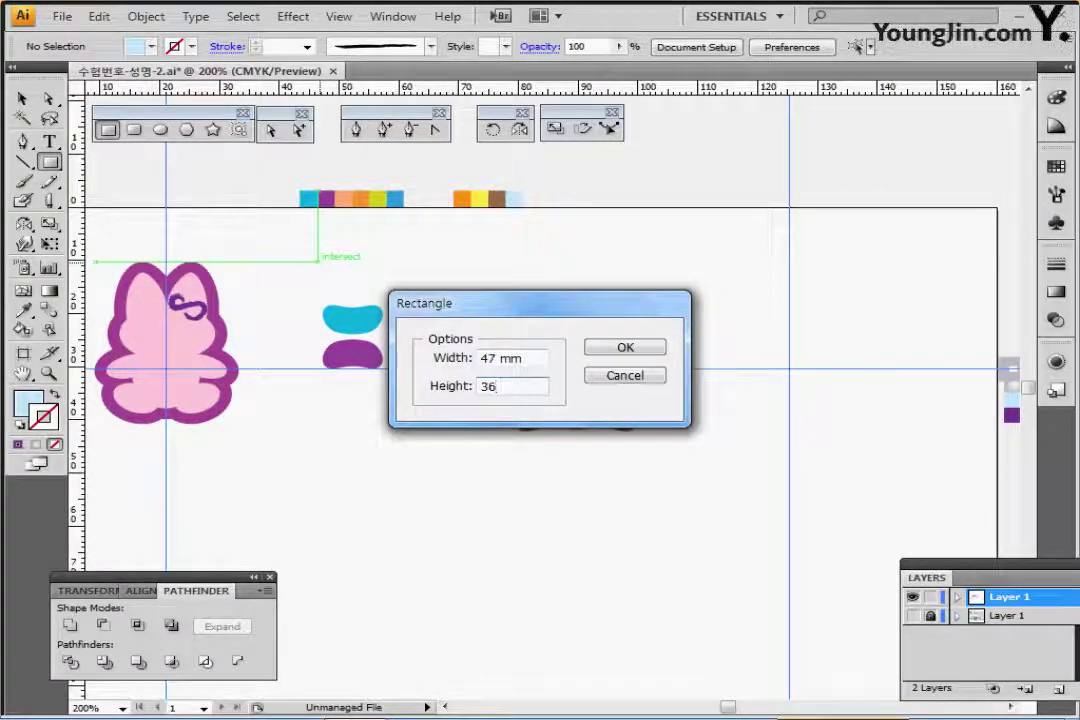
key("Return")
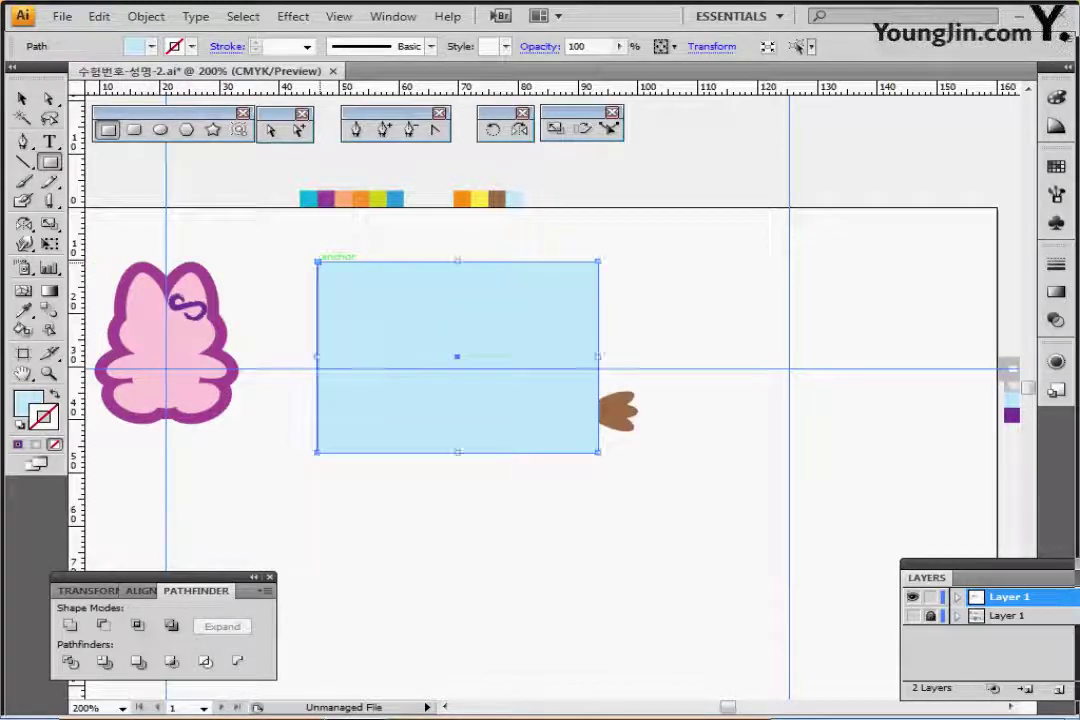
Step: Send the light-blue rectangle behind all the coloured shapes and deselect it
key("ctrl+shift+bracketleft")
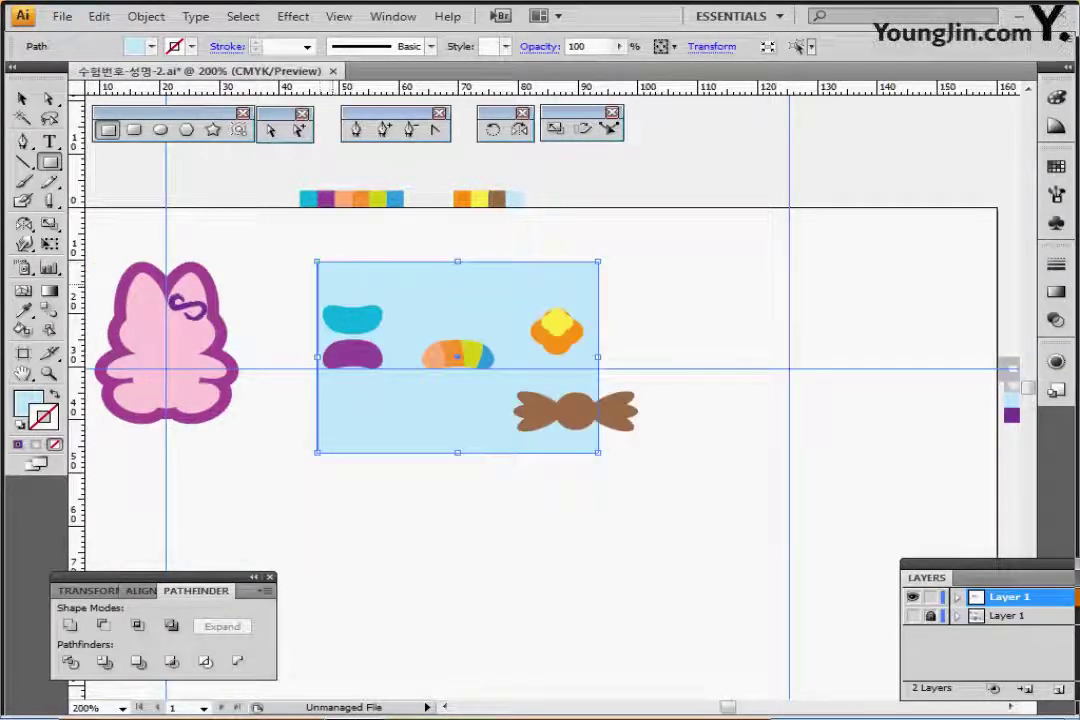
key("ctrl+shift+a")
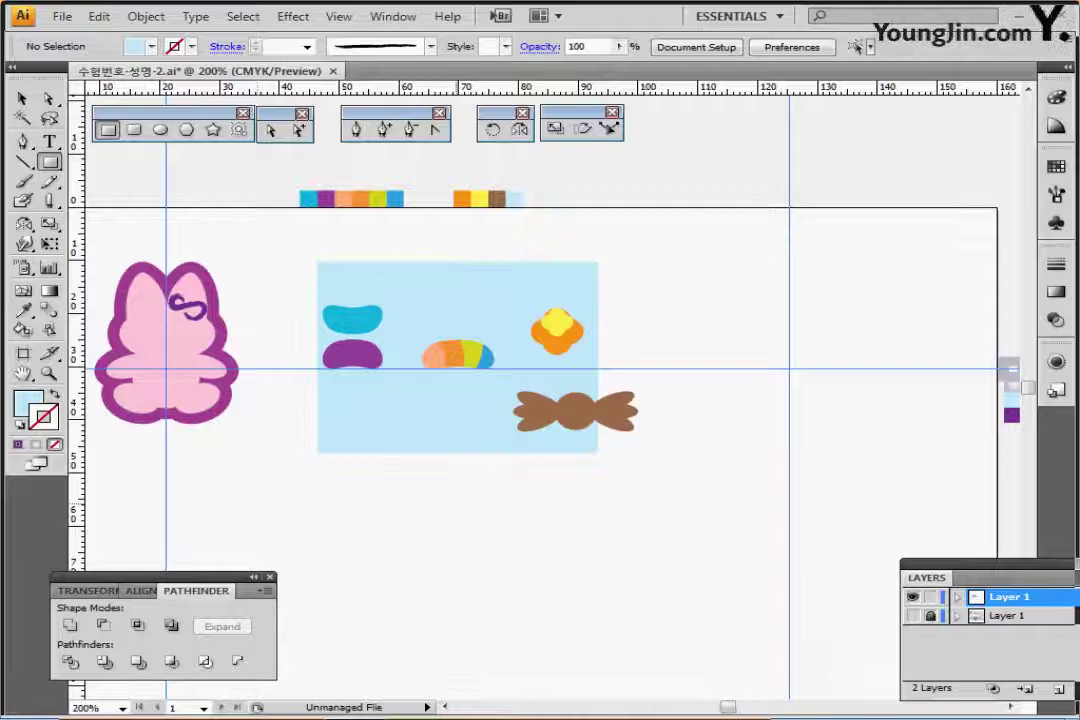
Step: Show the working layer as outlines over the visible, locked reference layer, with the candy pattern area enlarged
key("ctrl+y")
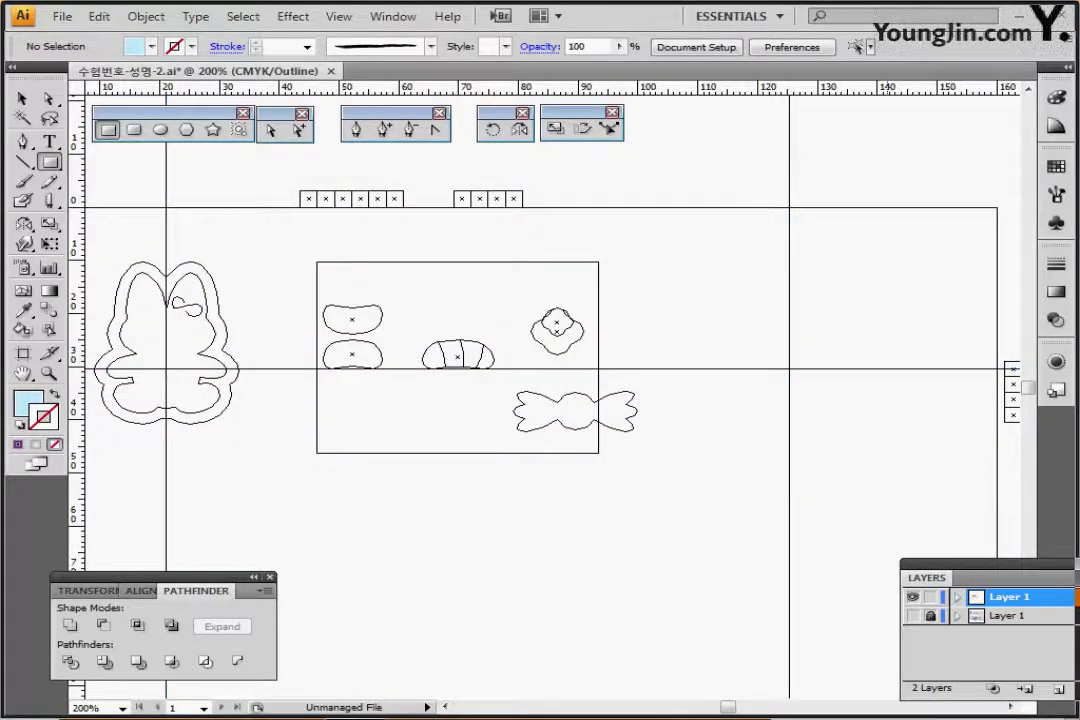
key("ctrl+plus")
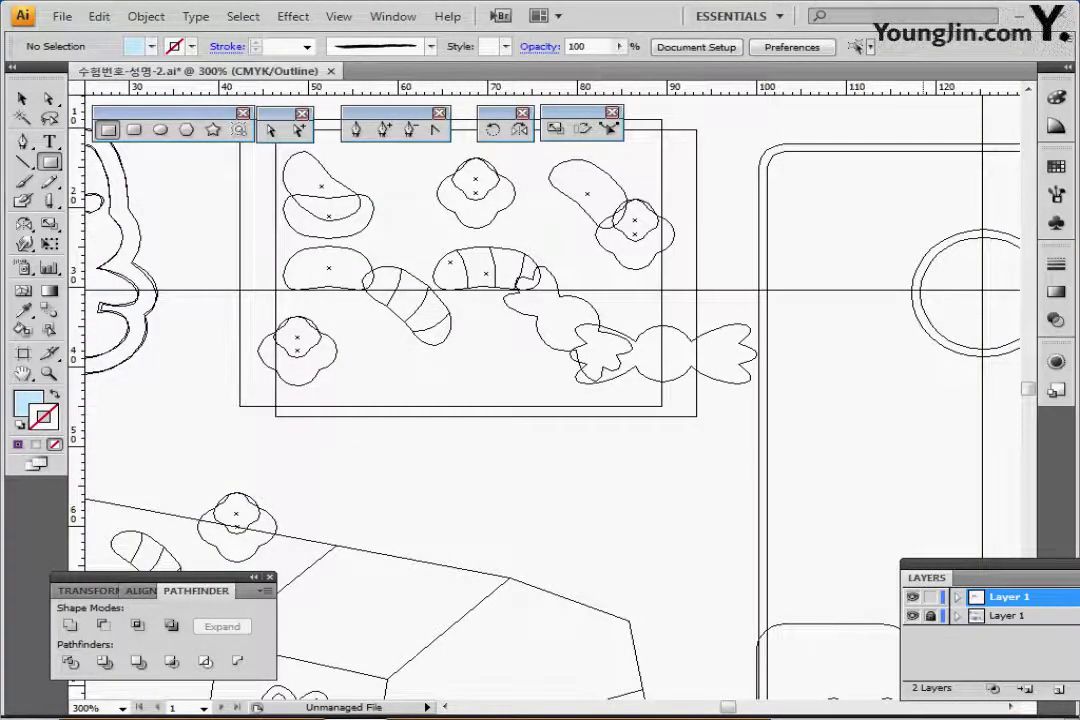
left_click(912, 616, "ctrl")
left_click_drag(290, 240, 320, 313)
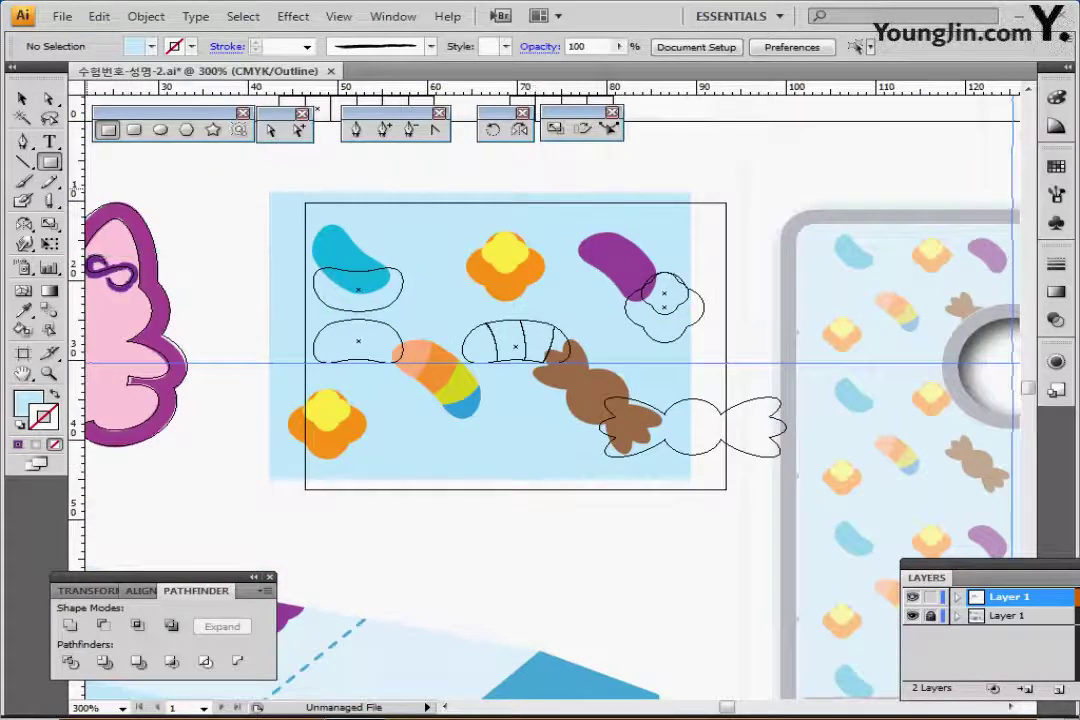
Step: Move the rectangle onto the reference's light-blue background and the teal bean over its reference counterpart
key("v")
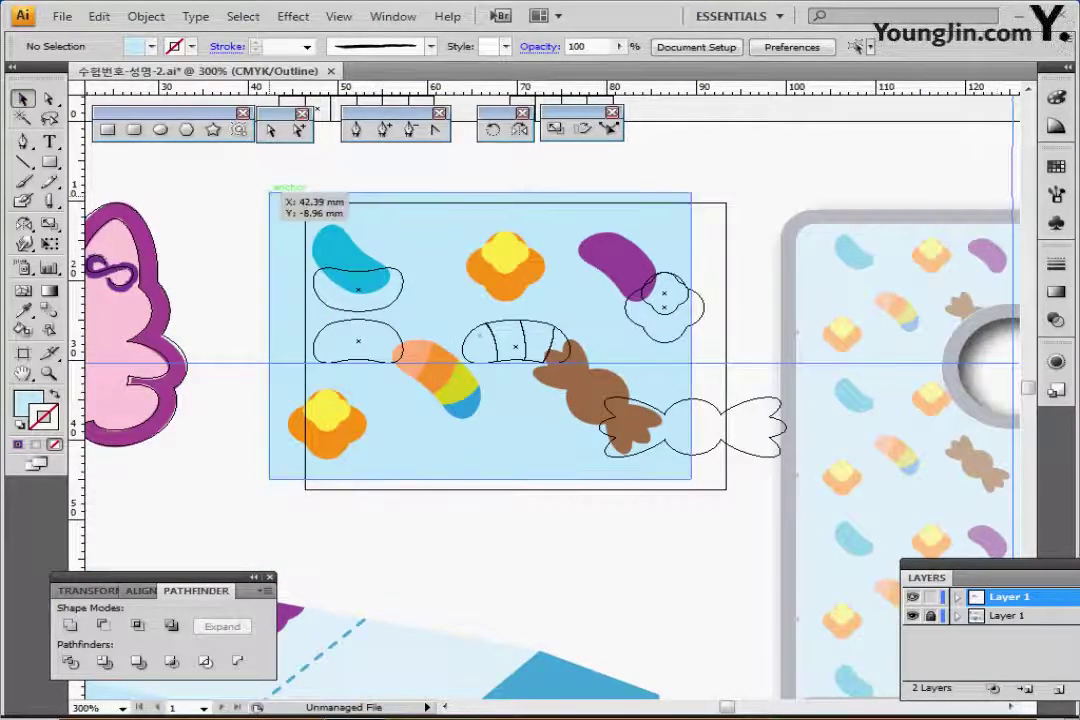
left_click(354, 203)
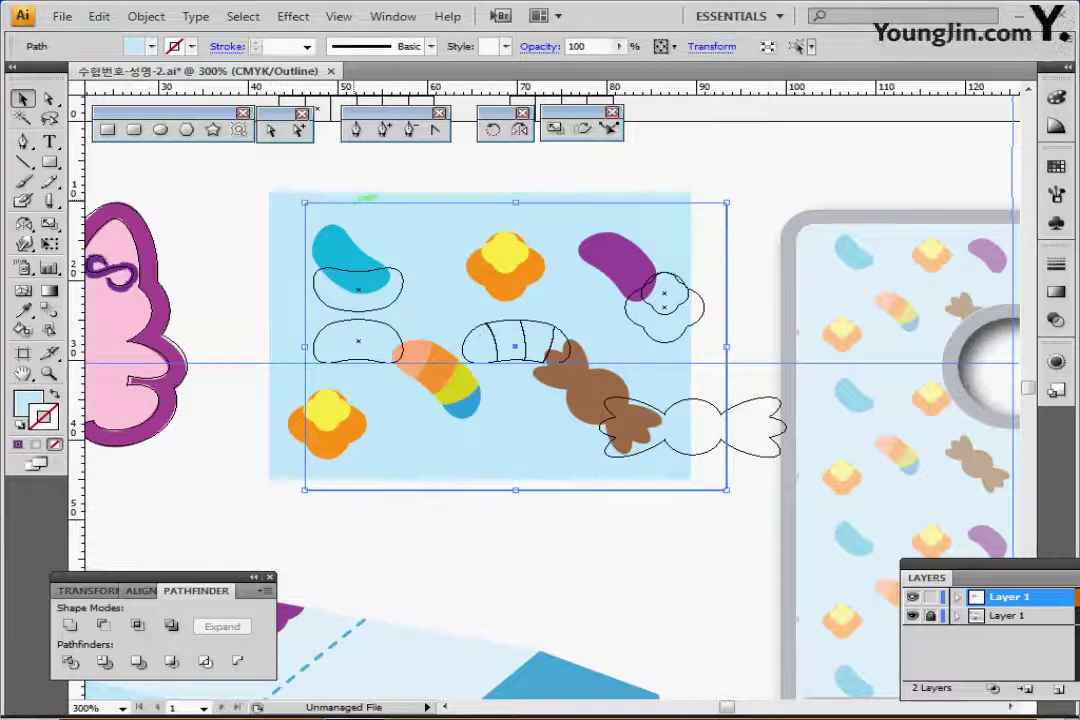
left_click_drag(354, 203, 320, 192)
left_click(379, 300)
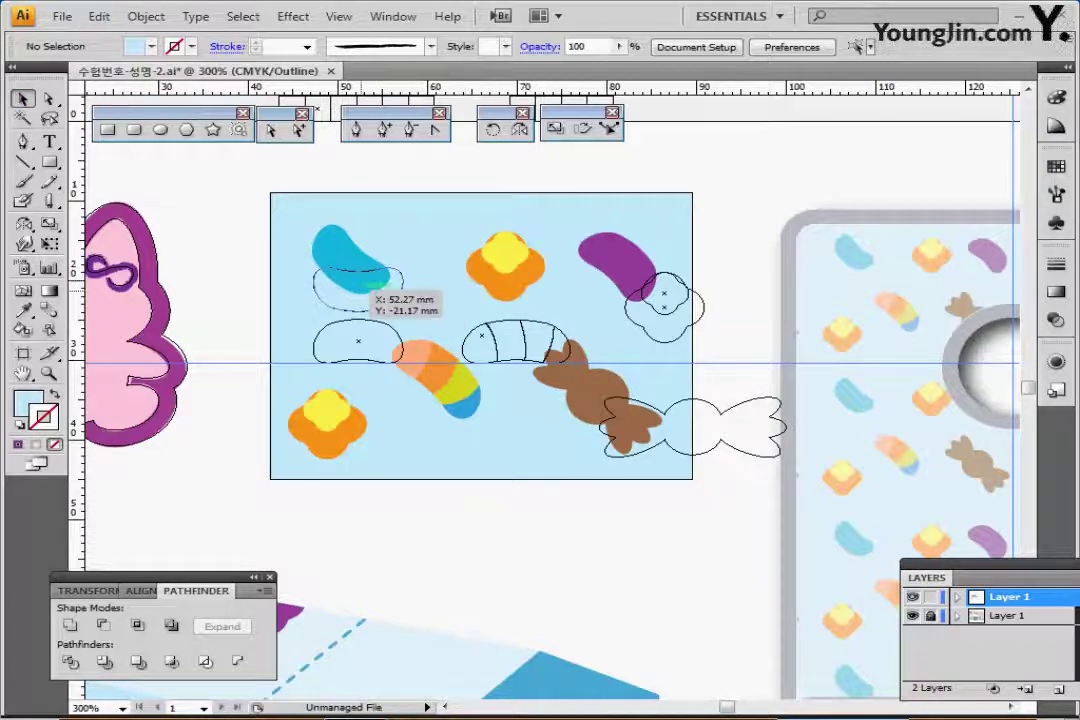
mouse_move(370, 289)
left_mouse_down()
mouse_move(358, 202)
mouse_move(363, 267)
left_mouse_up()
key("ctrl+shift+a")
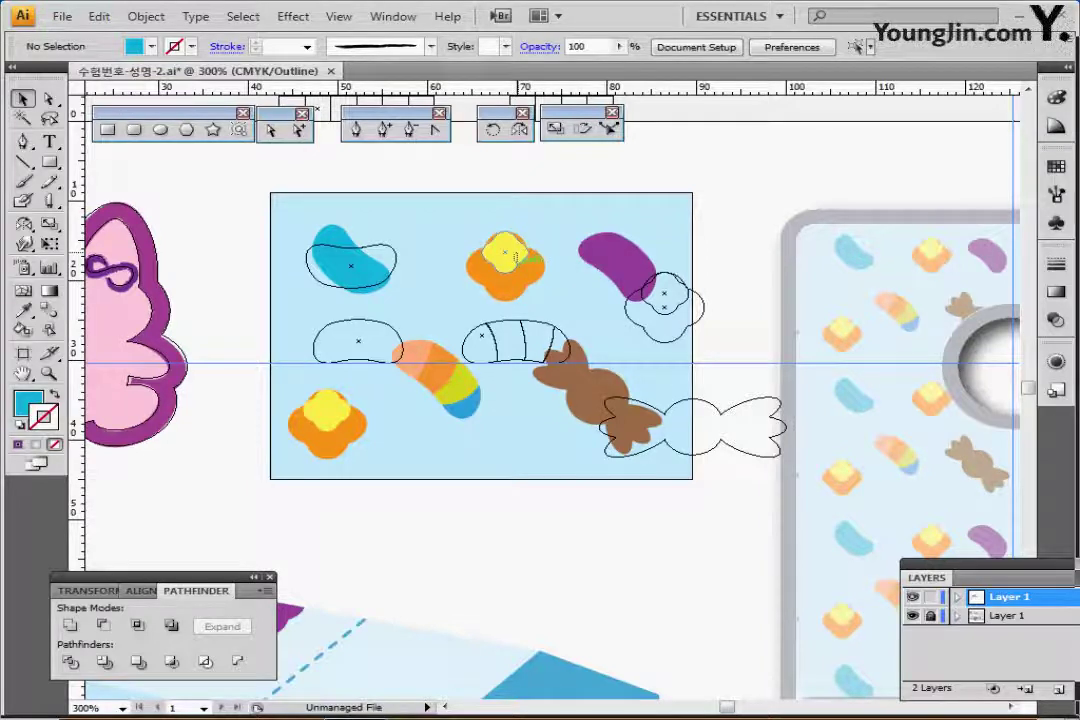
Step: Move the orange-yellow flower onto the upper reference flower and the purple bean over the purple reference bean
left_click(690, 305)
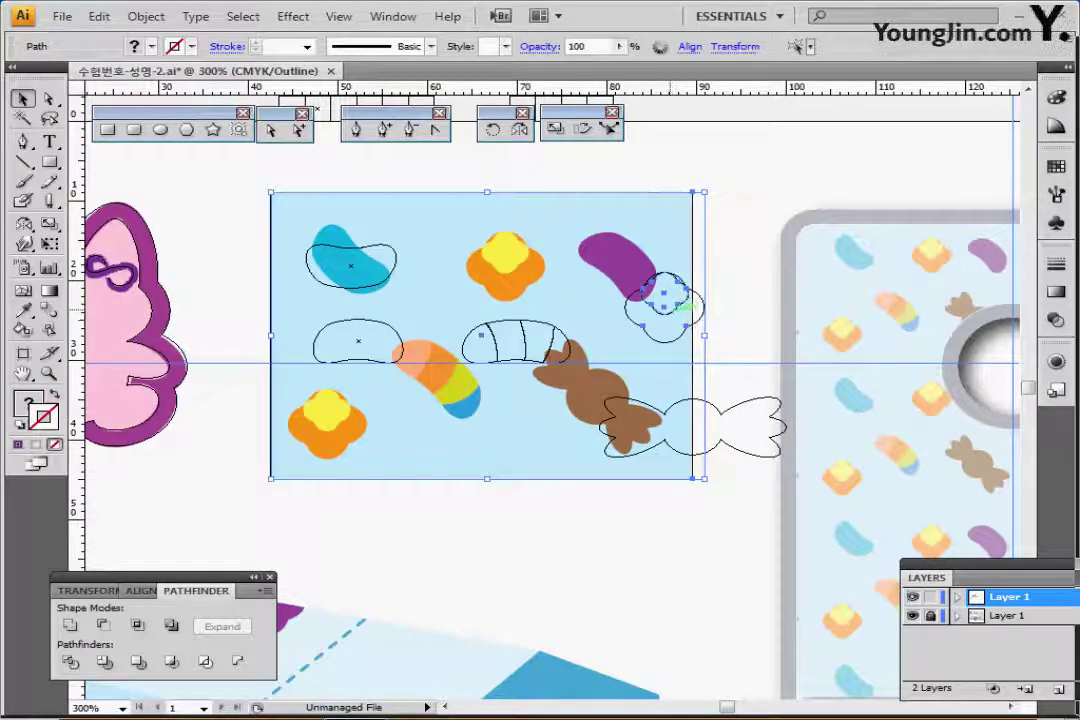
mouse_move(724, 170)
left_mouse_down()
mouse_move(672, 206)
mouse_move(656, 319)
mouse_move(548, 255)
mouse_move(506, 252)
left_mouse_up()
left_click(702, 226)
left_click(692, 241, "shift")
left_click(541, 460)
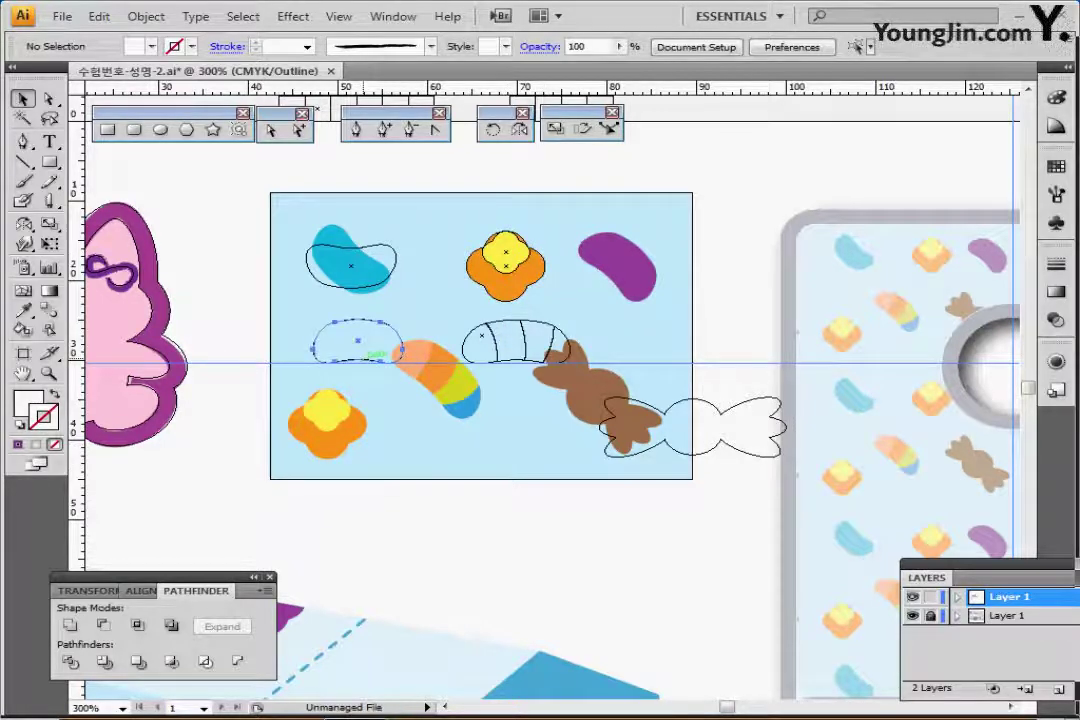
left_click_drag(375, 355, 639, 274)
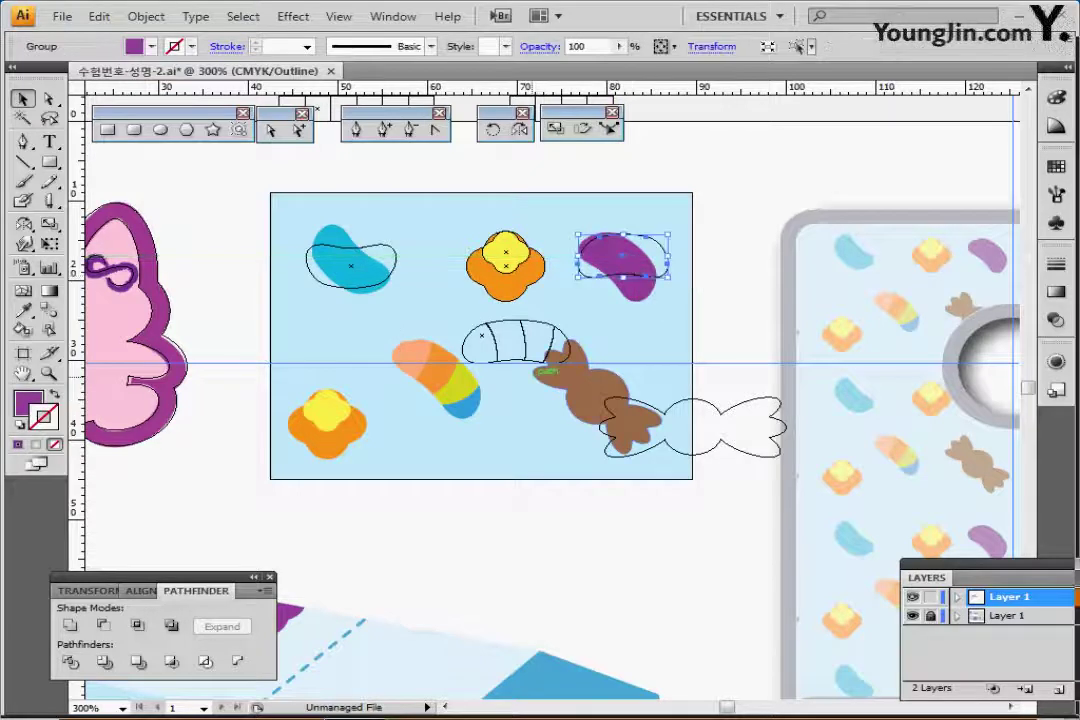
Step: Move the brown candy and the multicoloured arch over their reference counterparts in the rectangle's lower half
left_click(690, 428)
left_click_drag(690, 428, 460, 397)
left_click(580, 525)
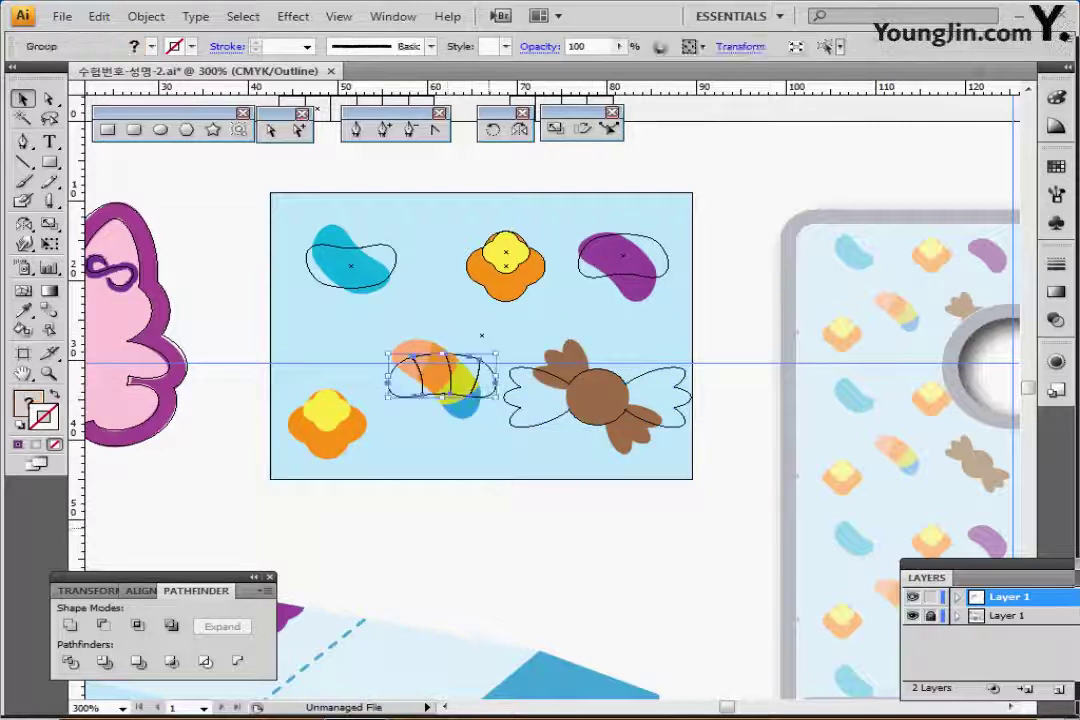
key("ctrl+shift+a")
Step: Copy the orange-yellow flower onto the reference flower near the rectangle's lower left corner
left_click(506, 253)
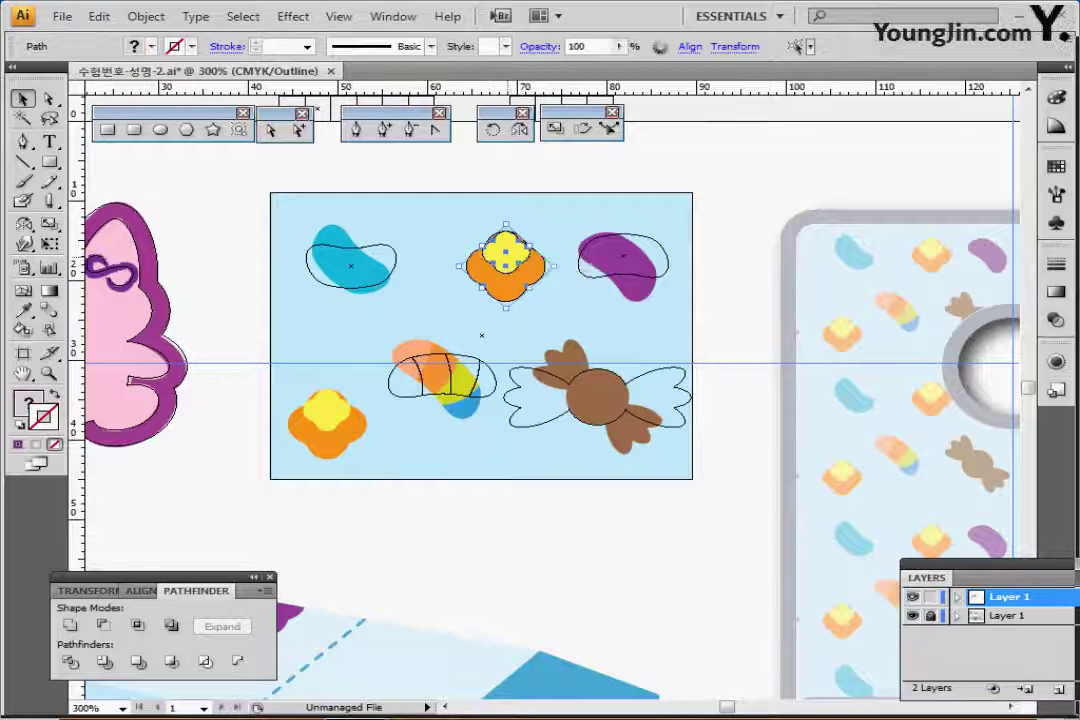
left_click_drag(506, 253, 350, 405)
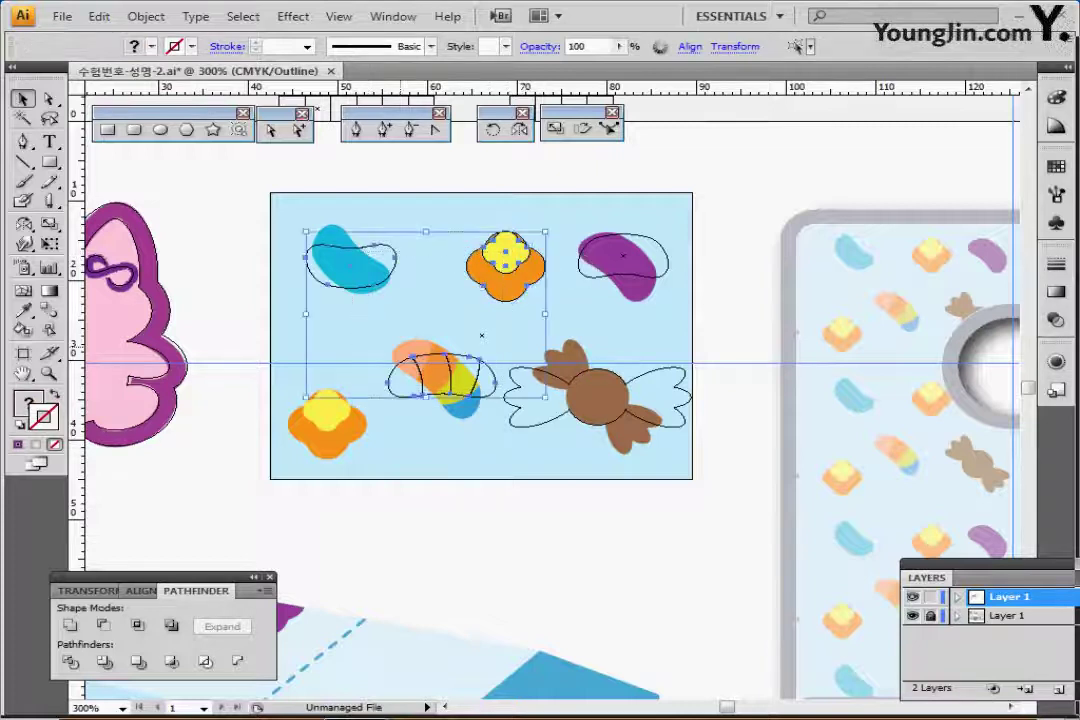
left_click(505, 256)
left_click_drag(506, 252, 327, 410)
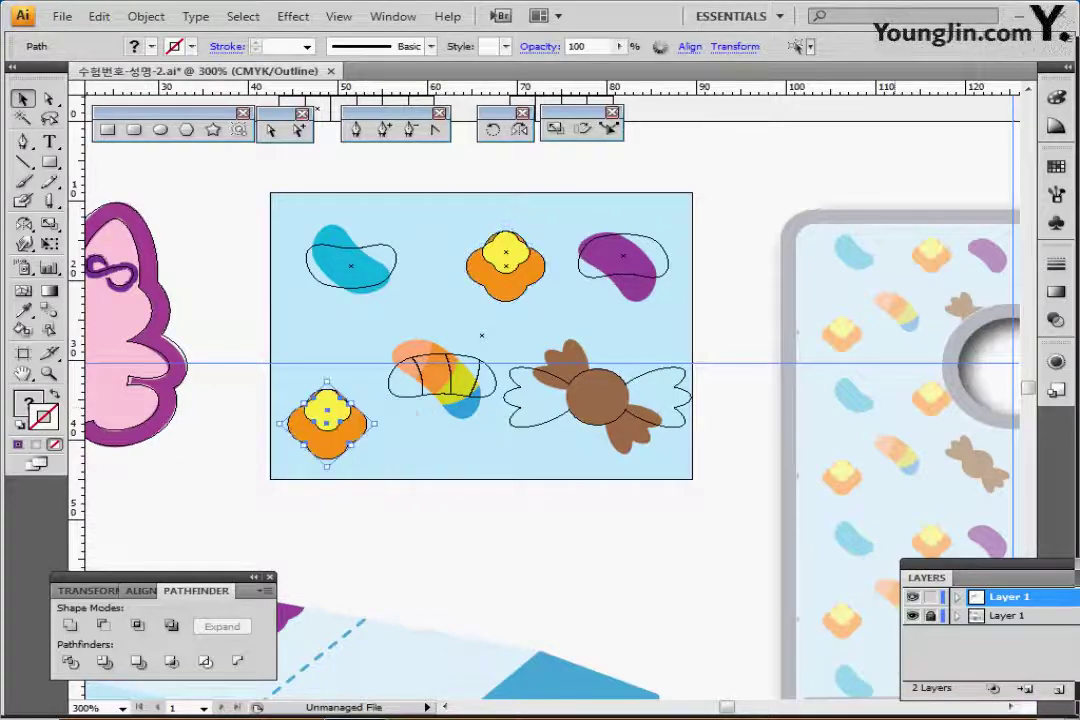
Step: Return the artwork to preview mode with the reference layer hidden, and deselect the copied flower
key("ctrl+y")
key("ctrl+y")
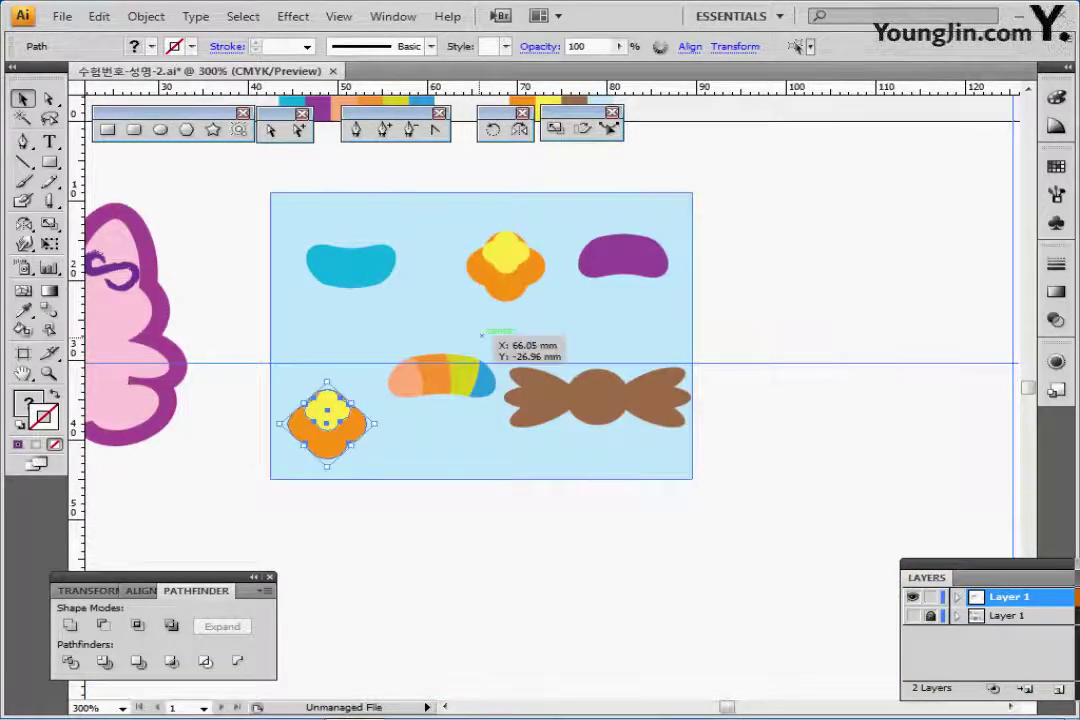
left_click(481, 516)
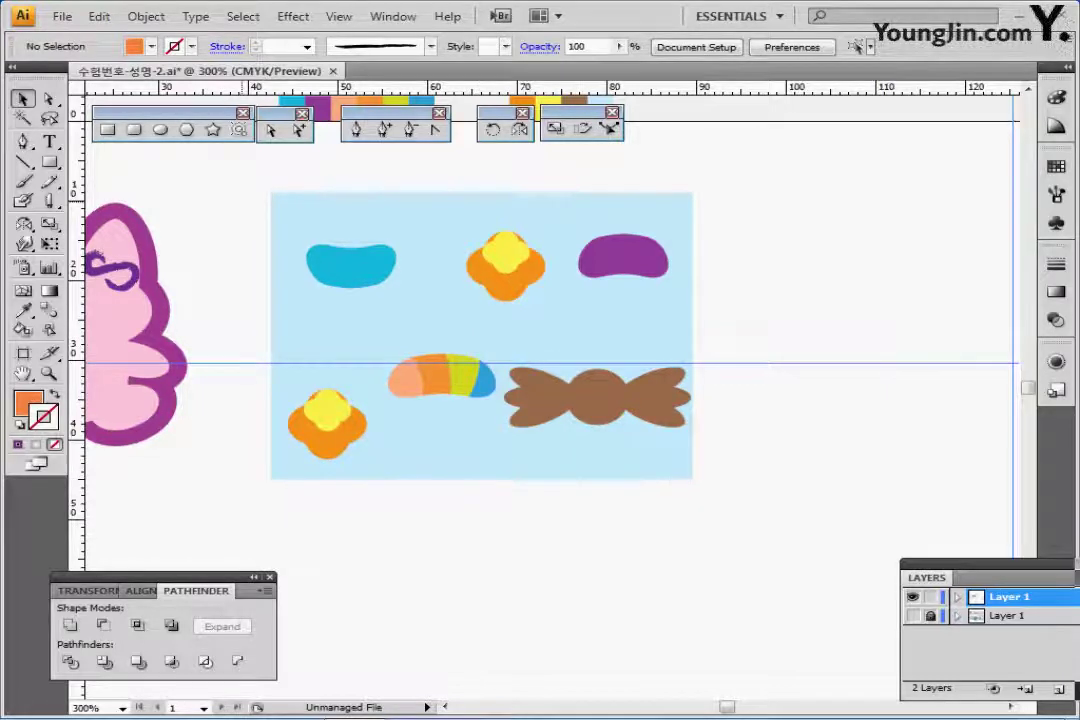
Step: Rotate both beans, the multicoloured arch and the brown candy by -45° individually with Transform Each, leaving out the flowers and rectangle
left_click_drag(258, 179, 695, 503)
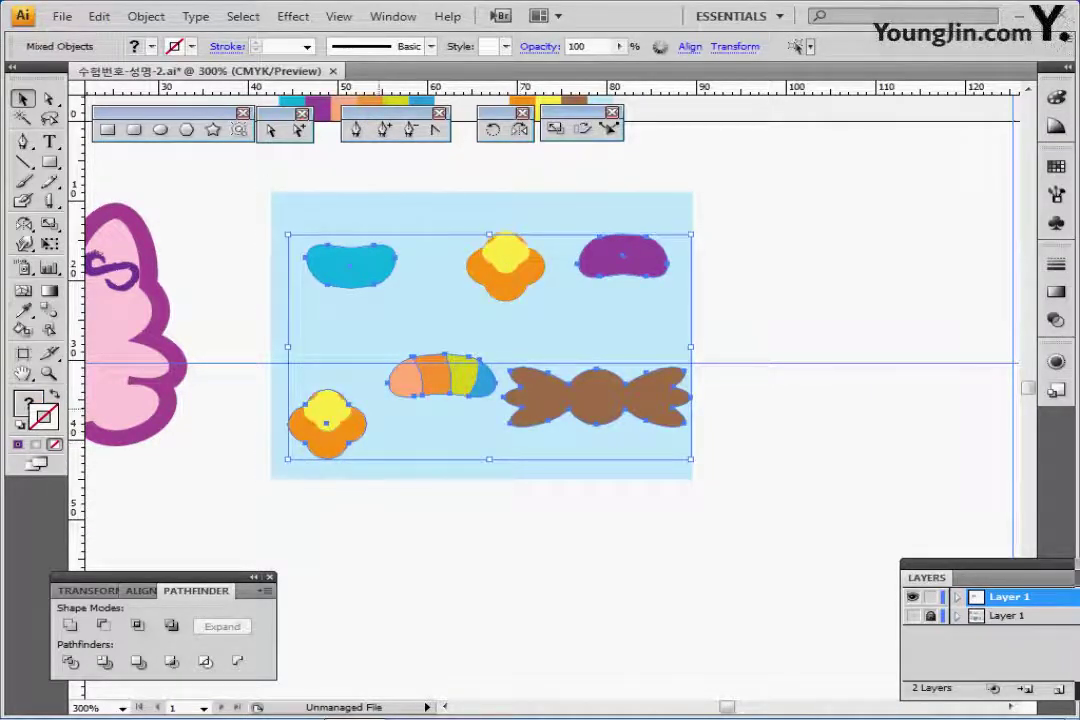
left_click(350, 435, "shift")
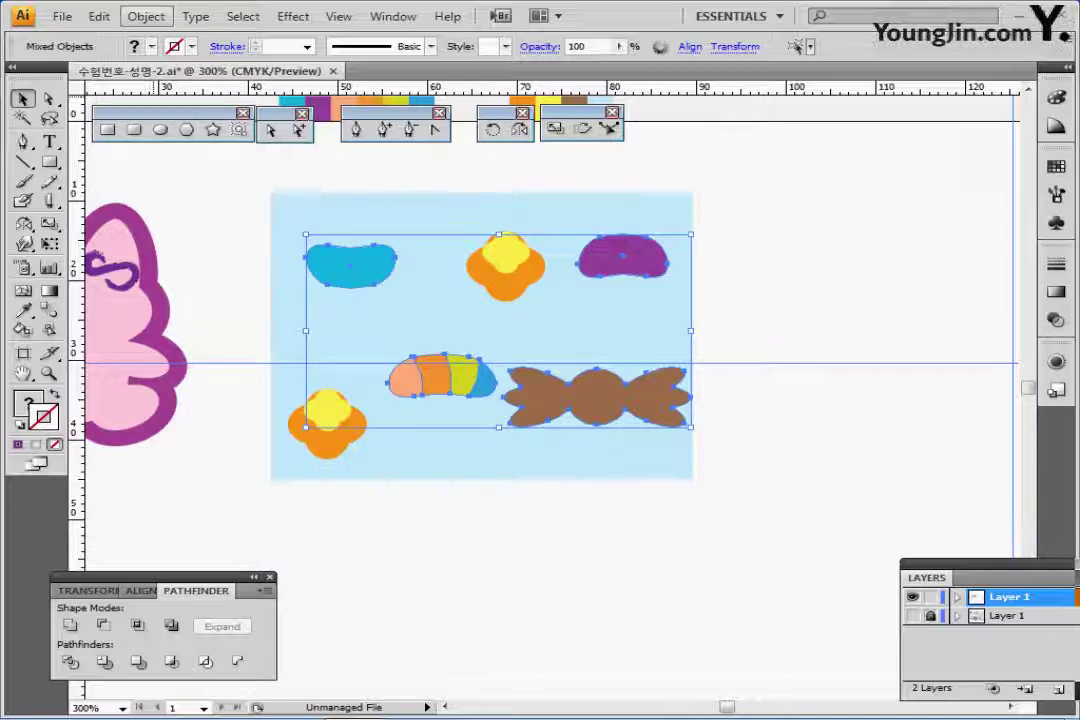
left_click(146, 16)
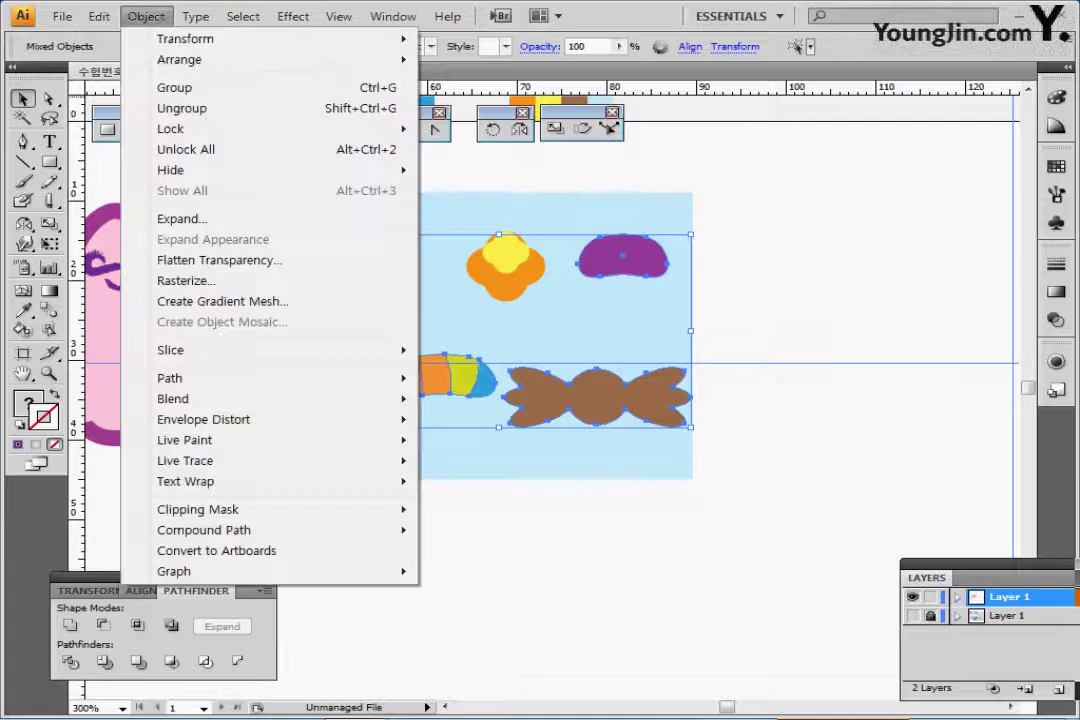
mouse_move(185, 38)
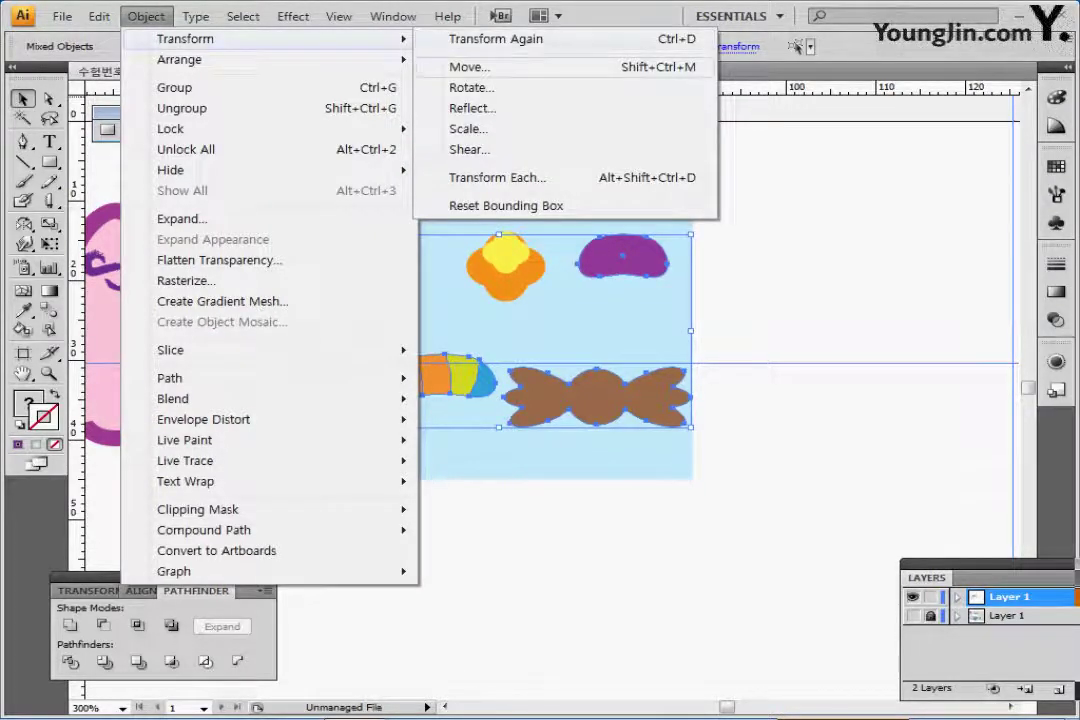
left_click(497, 177)
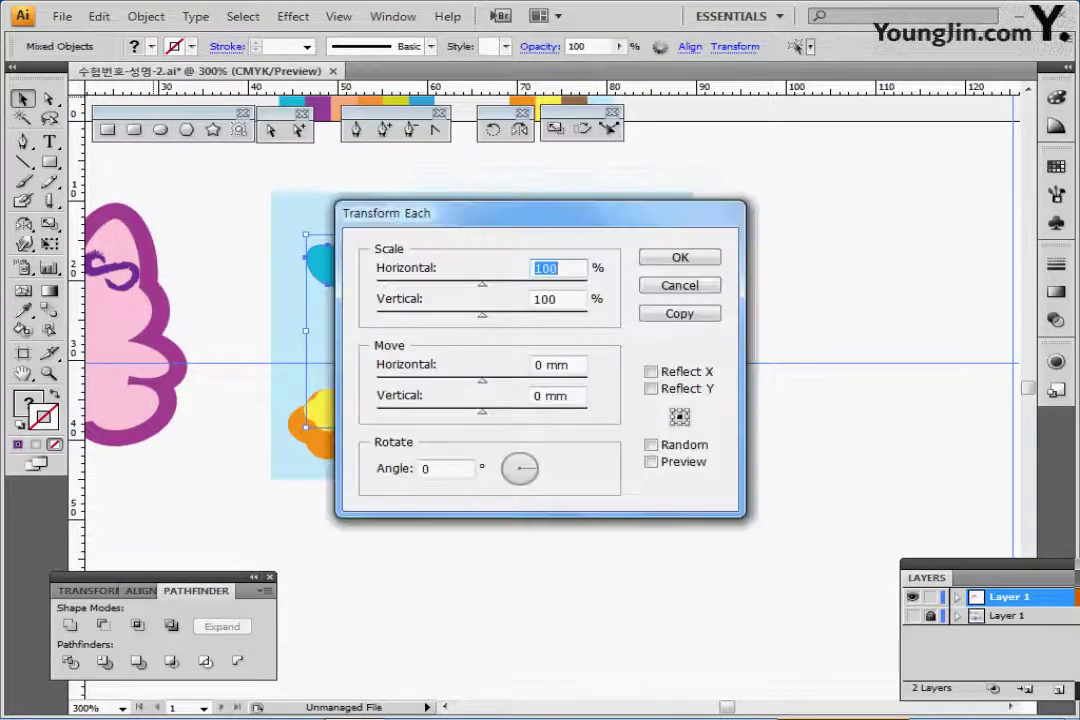
left_click_drag(400, 213, 665, 196)
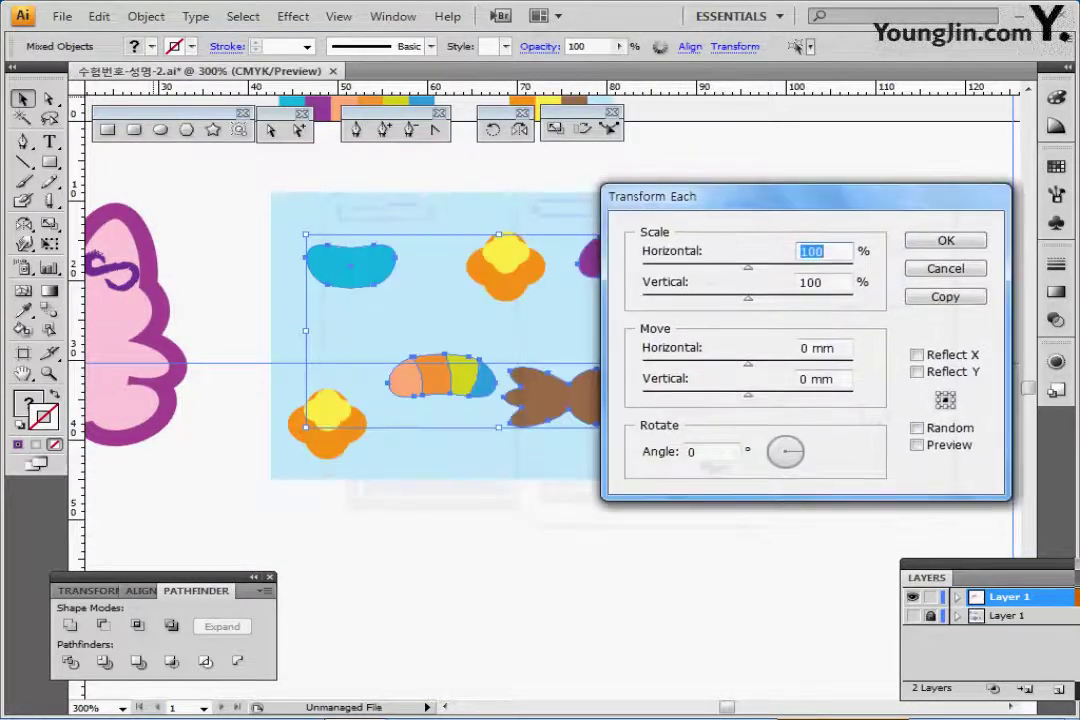
left_click(917, 445)
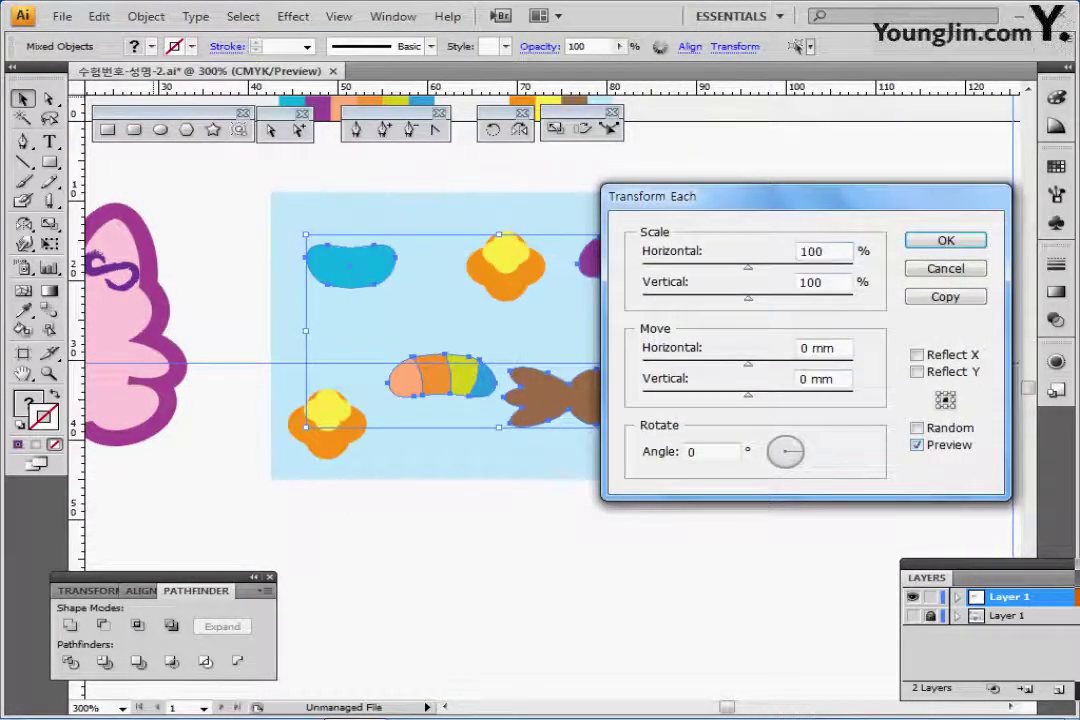
left_click_drag(760, 196, 835, 186)
double_click(768, 441)
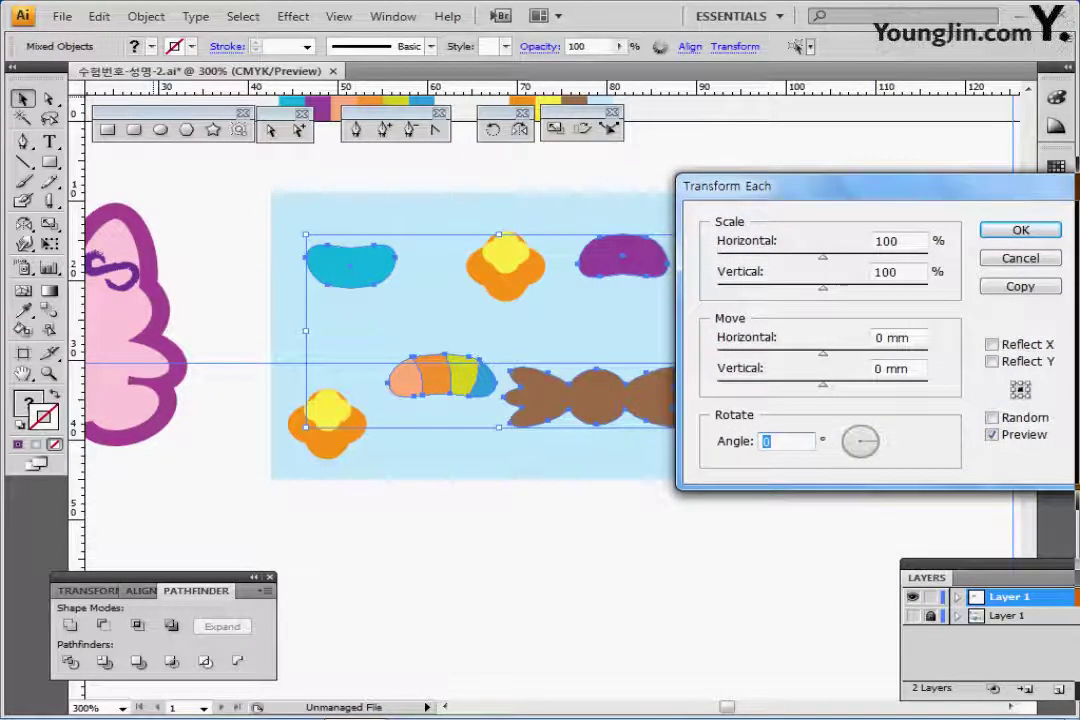
type("-45")
key("Tab")
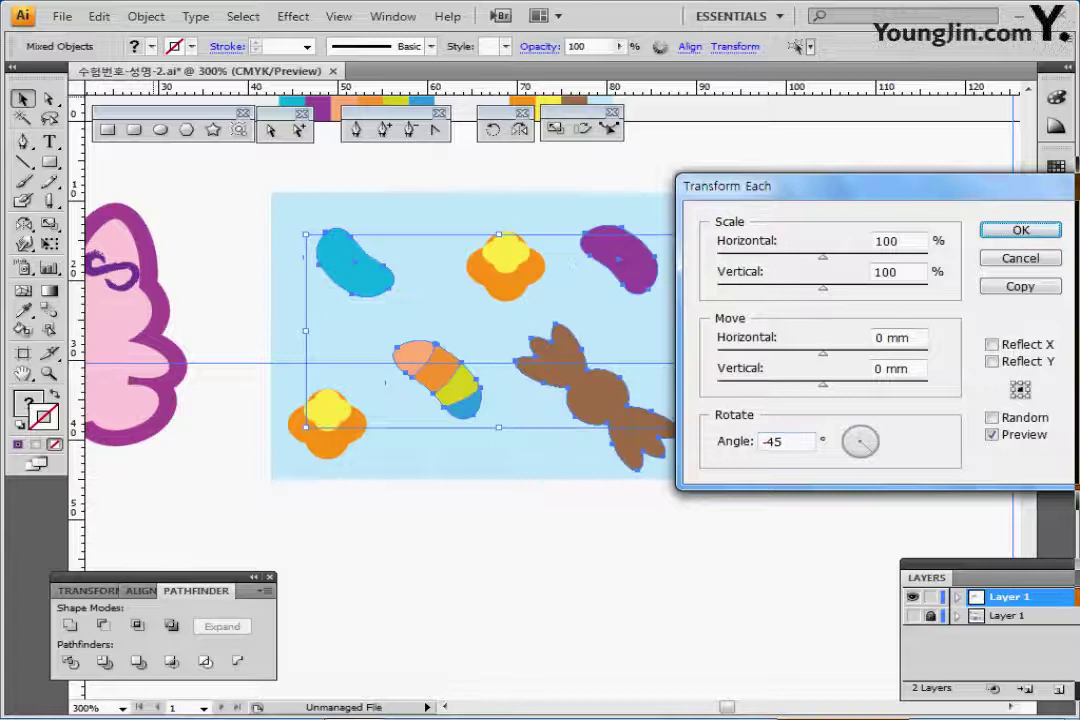
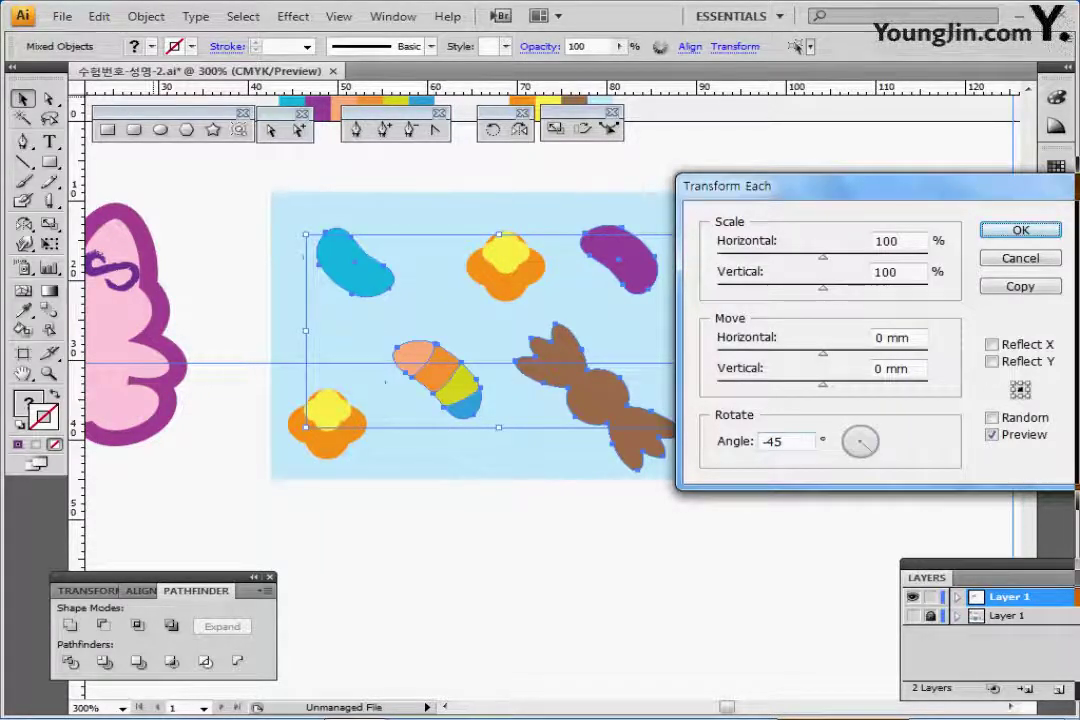
key("Return")
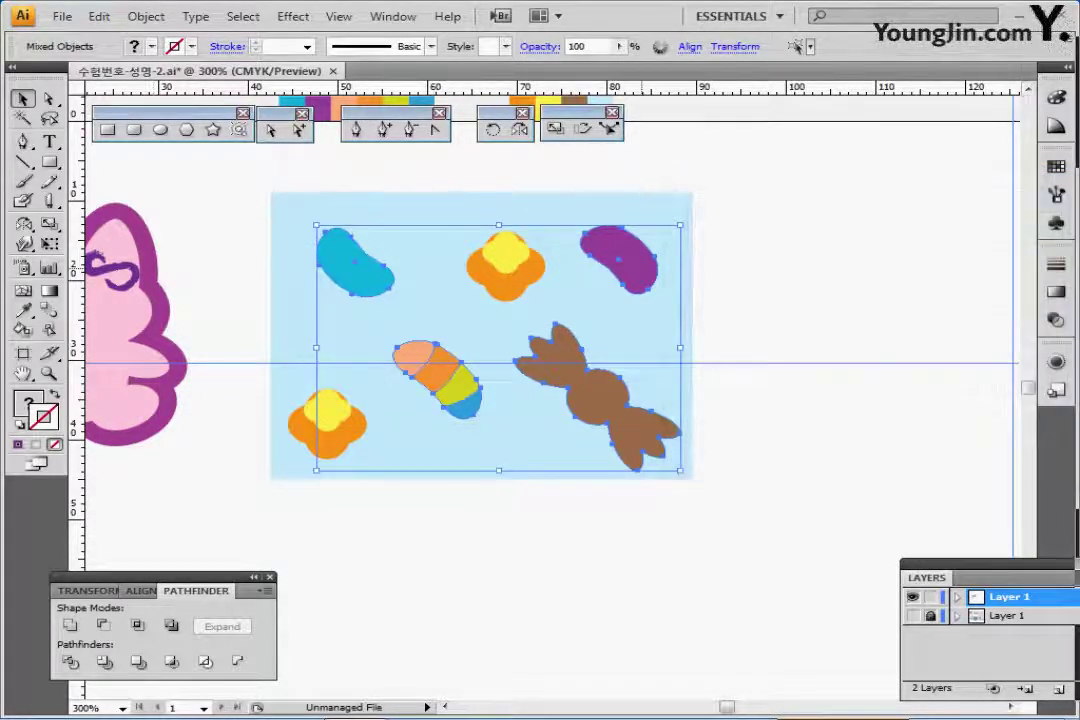
left_click(300, 346)
left_click(252, 239)
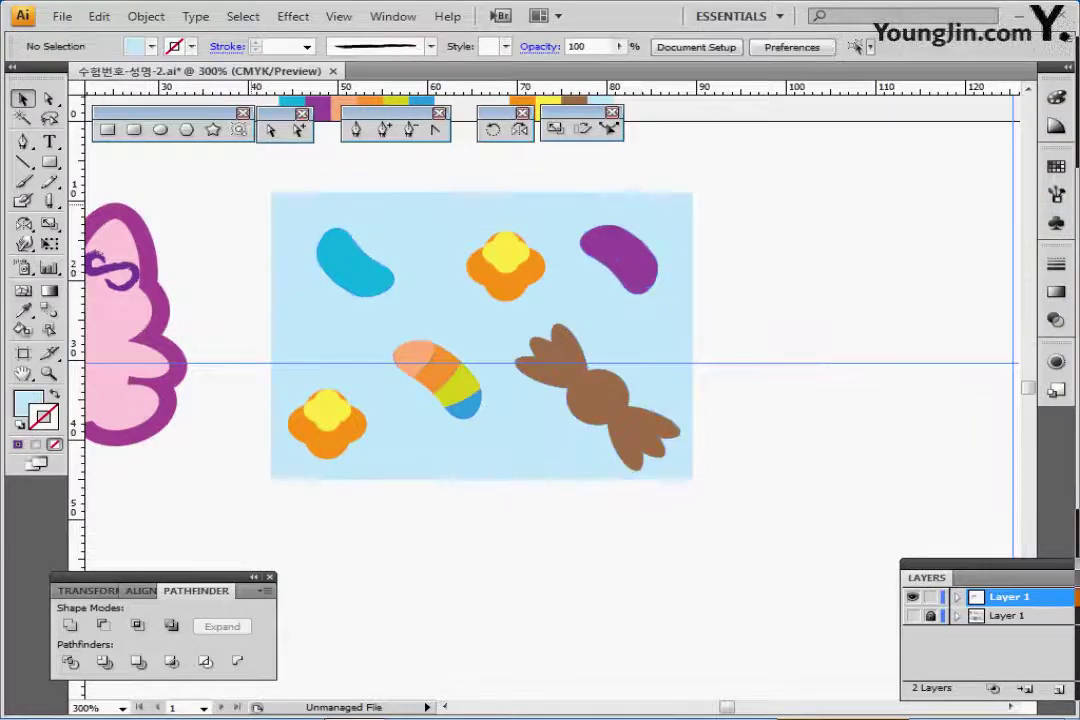
Step: Define the light-blue rectangle and all its bean, flower, arch and candy shapes as a pattern swatch named 젤리, then deselect them
left_click_drag(250, 185, 705, 470)
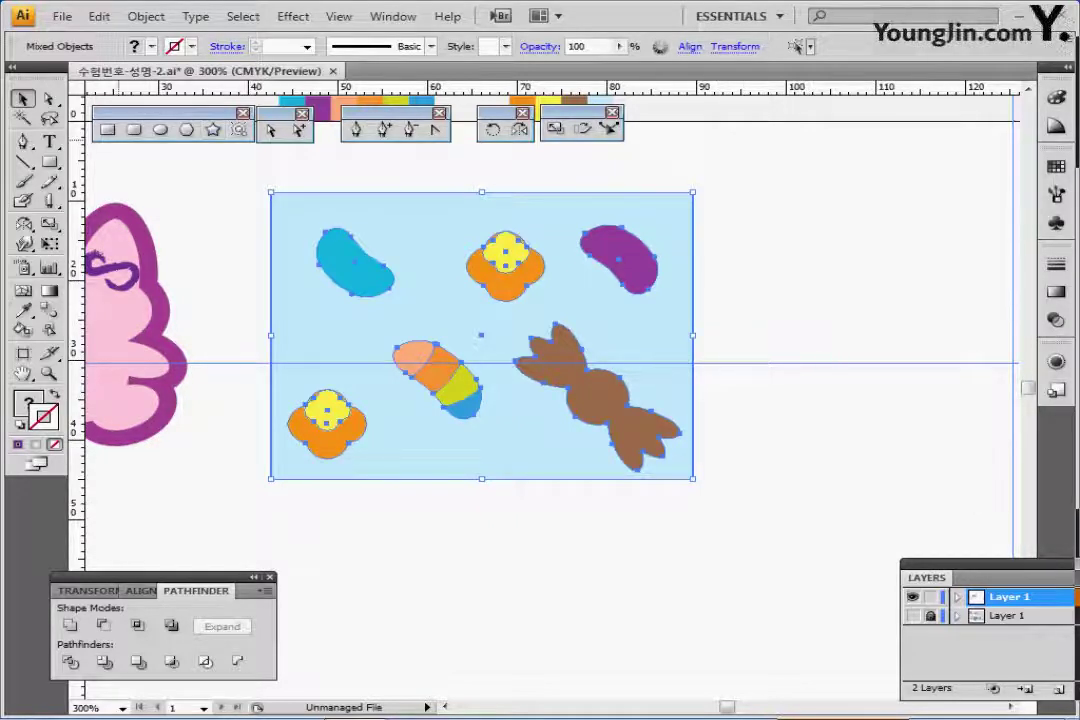
left_click(146, 16)
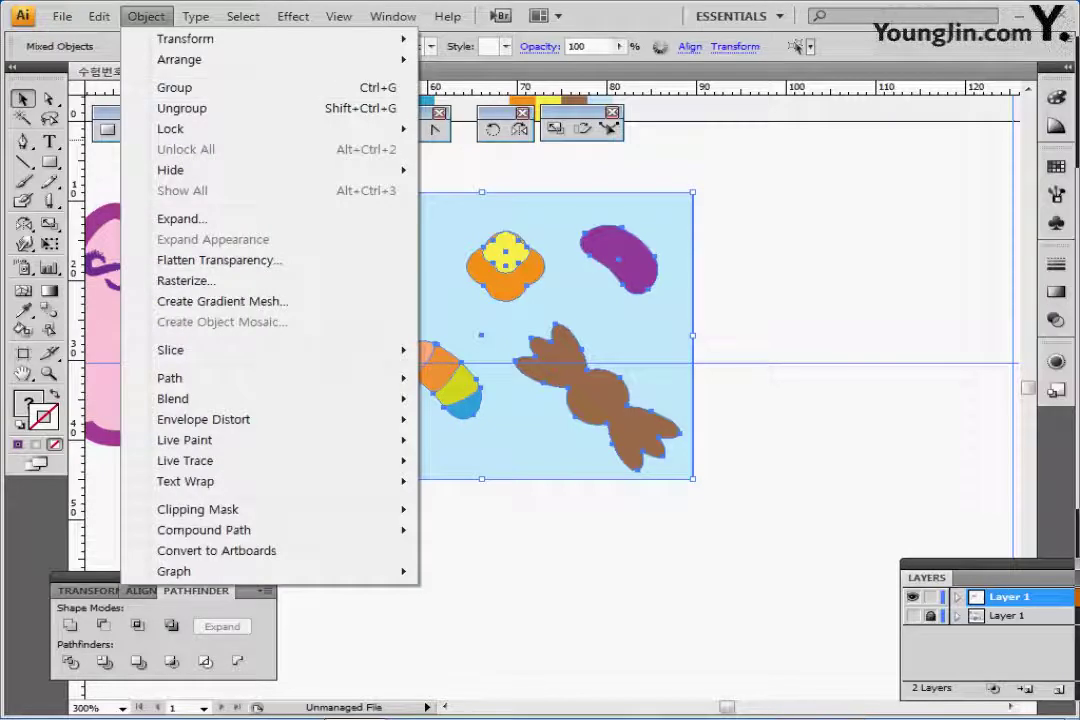
mouse_move(99, 16)
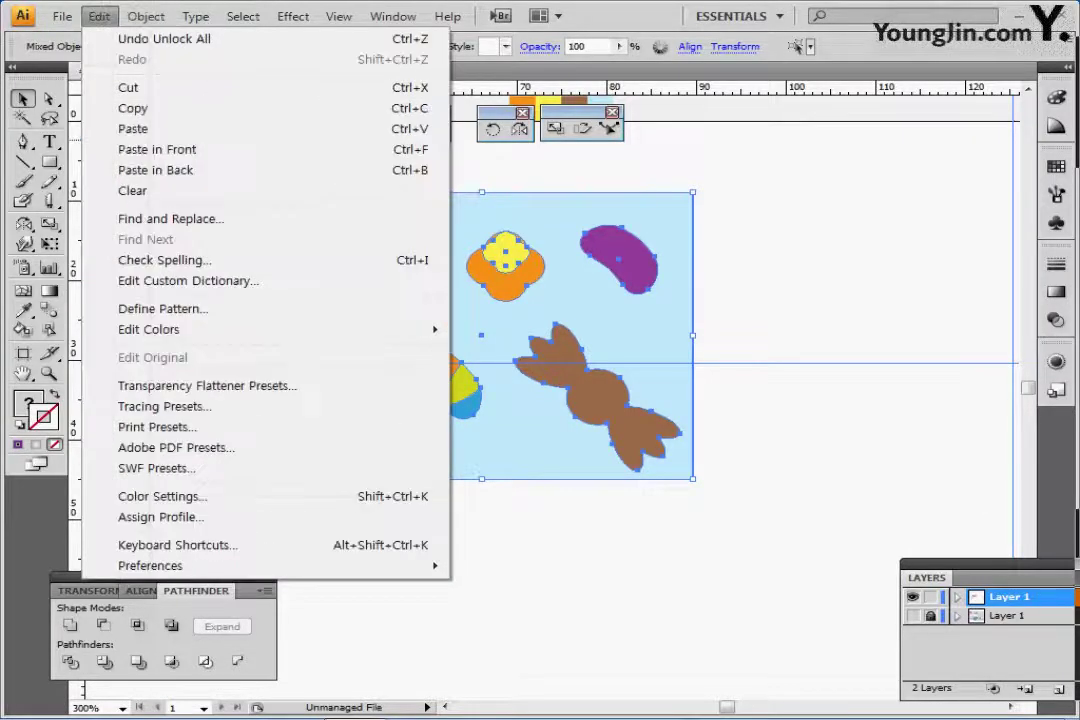
left_click(162, 308)
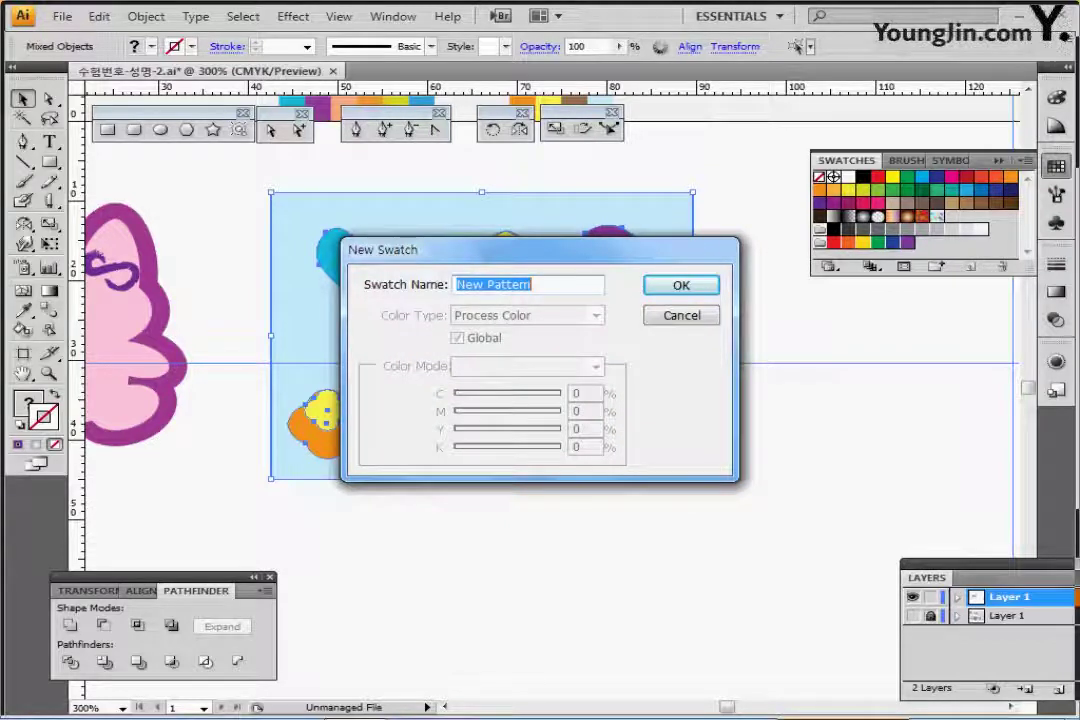
type("젤리")
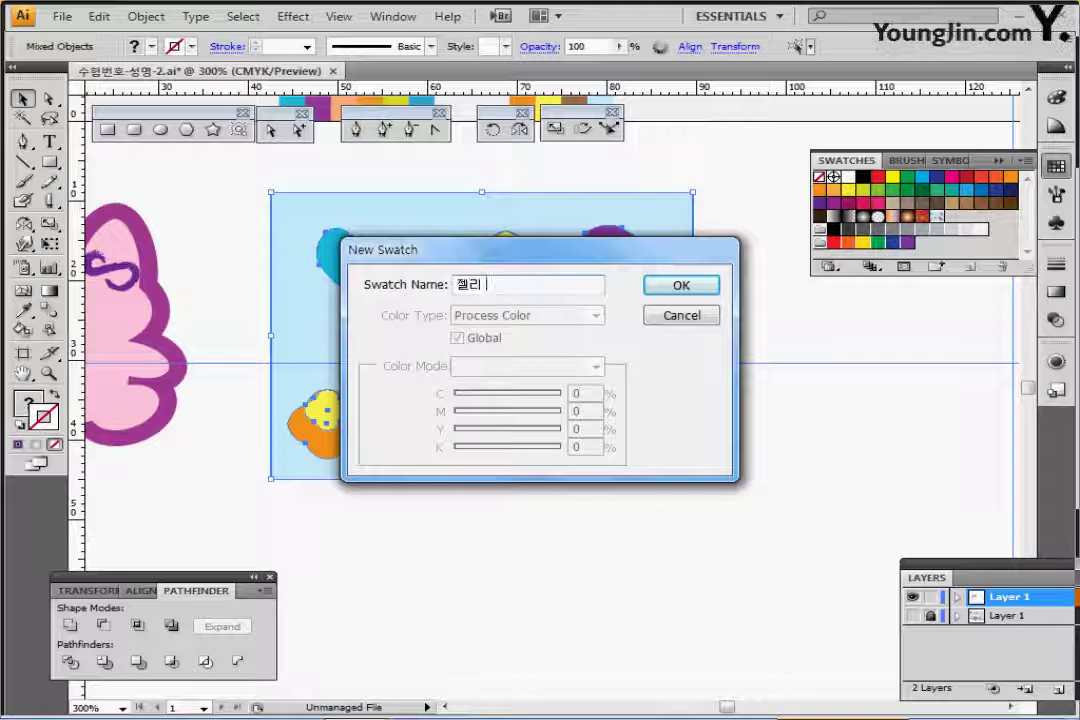
key("Return")
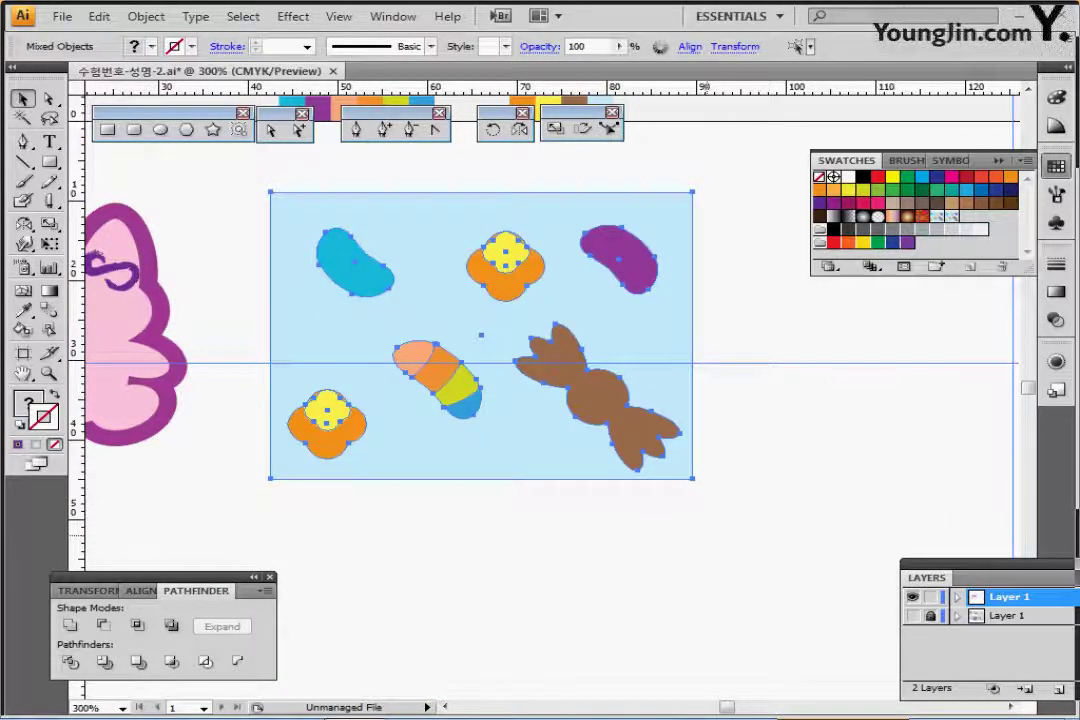
left_click(719, 539)
Step: Create a seven-sided polygon with a 25 mm radius in the empty area below the rabbit
left_click_drag(754, 482, 668, 332)
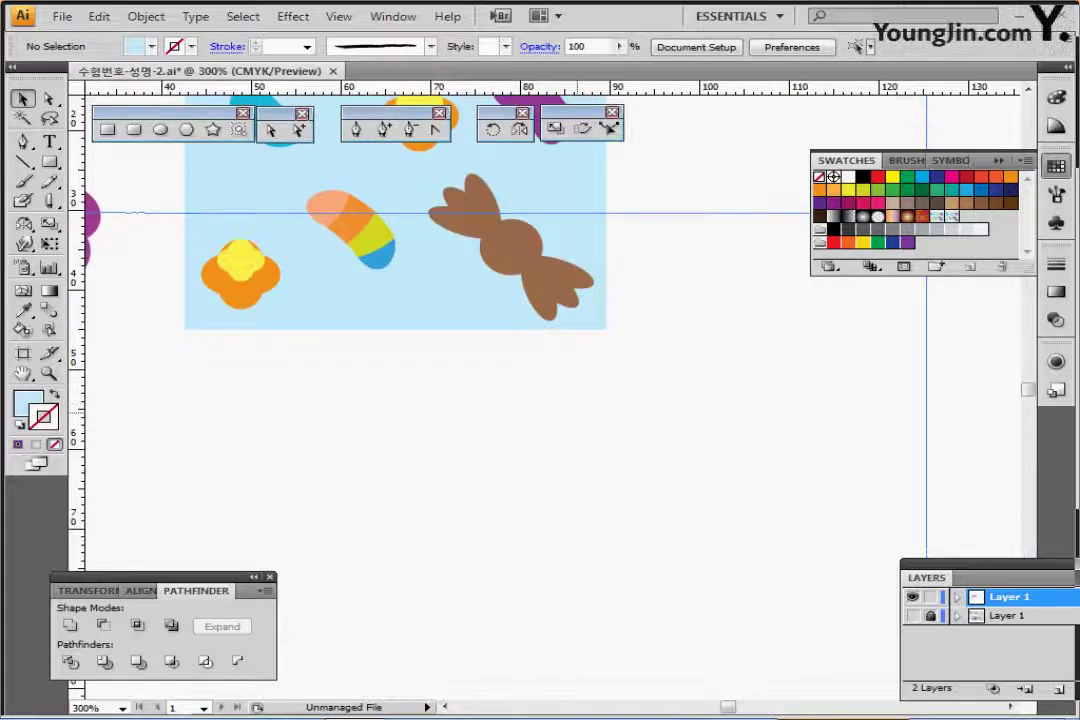
key("ctrl+minus")
left_click_drag(451, 528, 523, 427, "space")
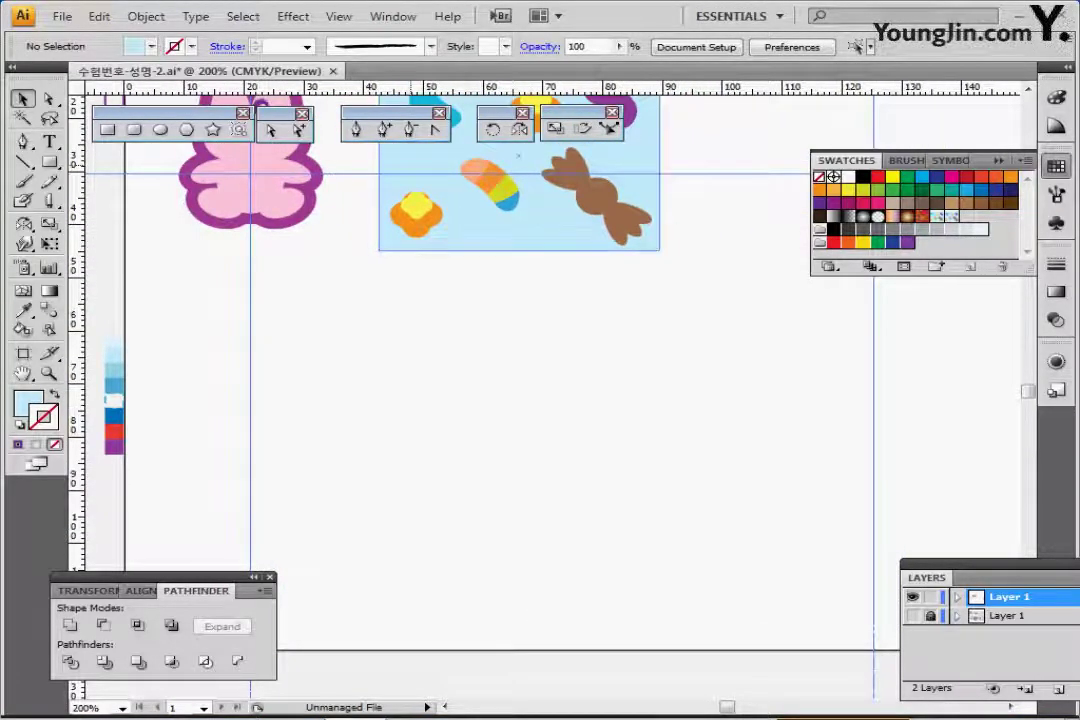
left_click(187, 130)
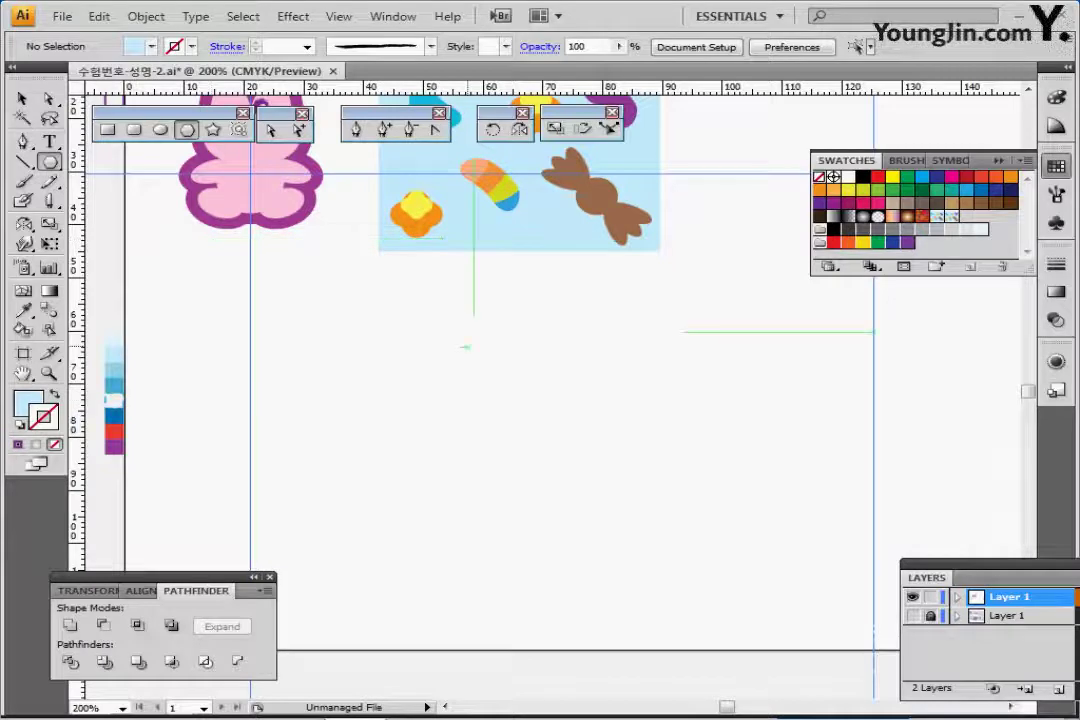
left_click(251, 358)
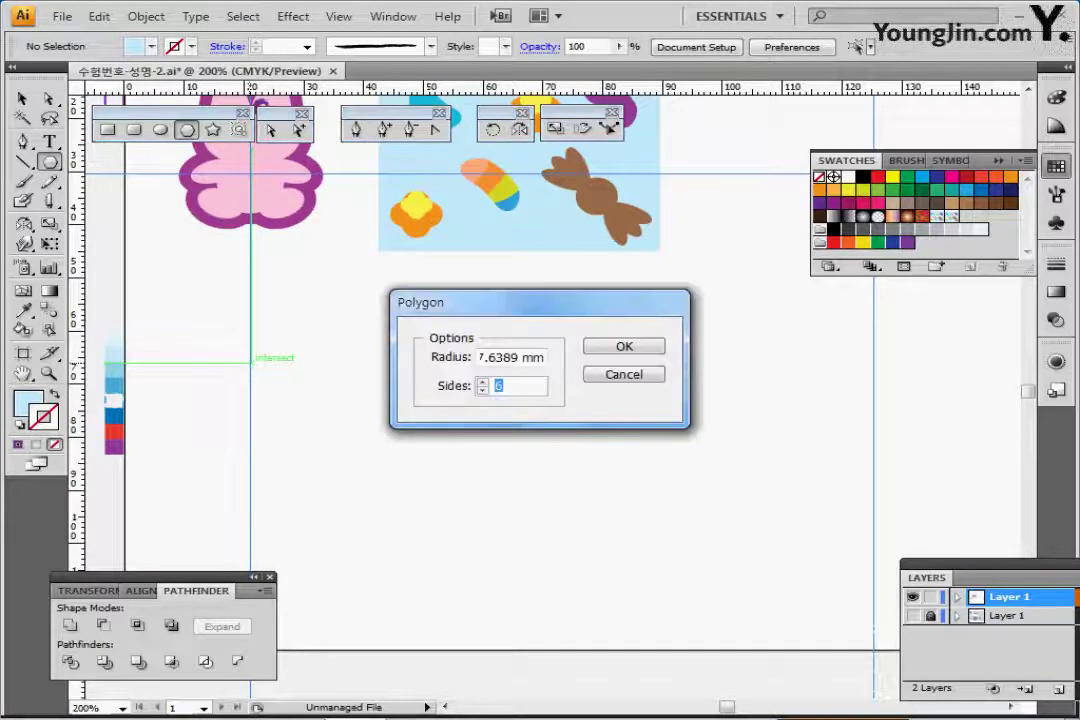
key("shift+Tab")
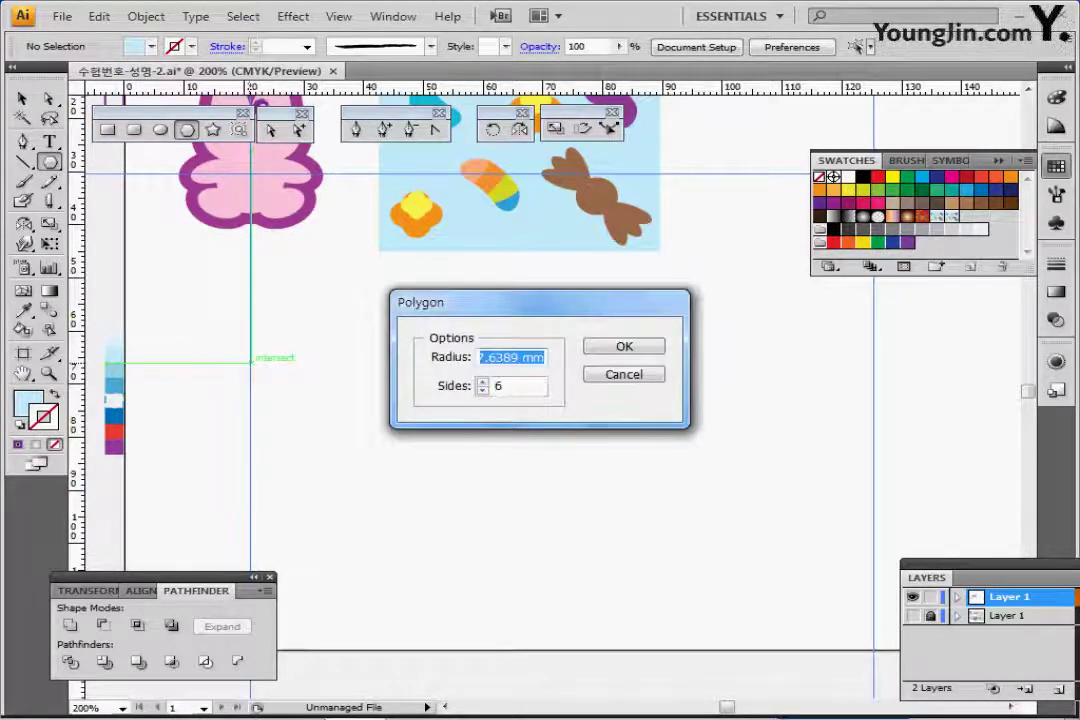
type("25")
key("Tab")
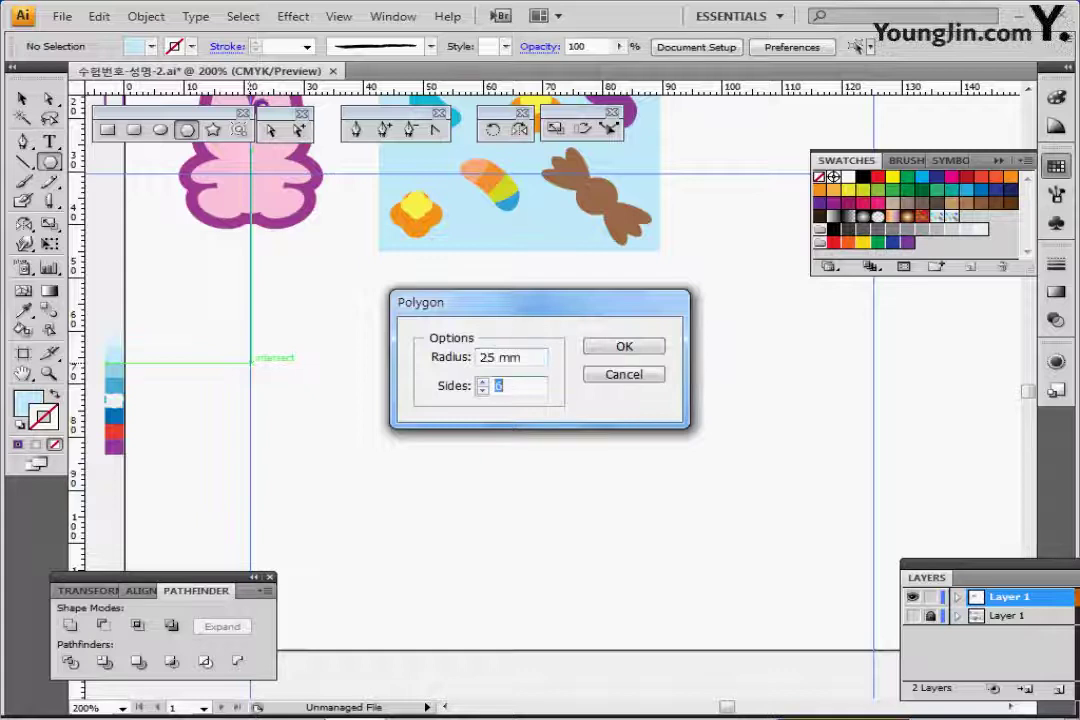
type("7")
key("Return")
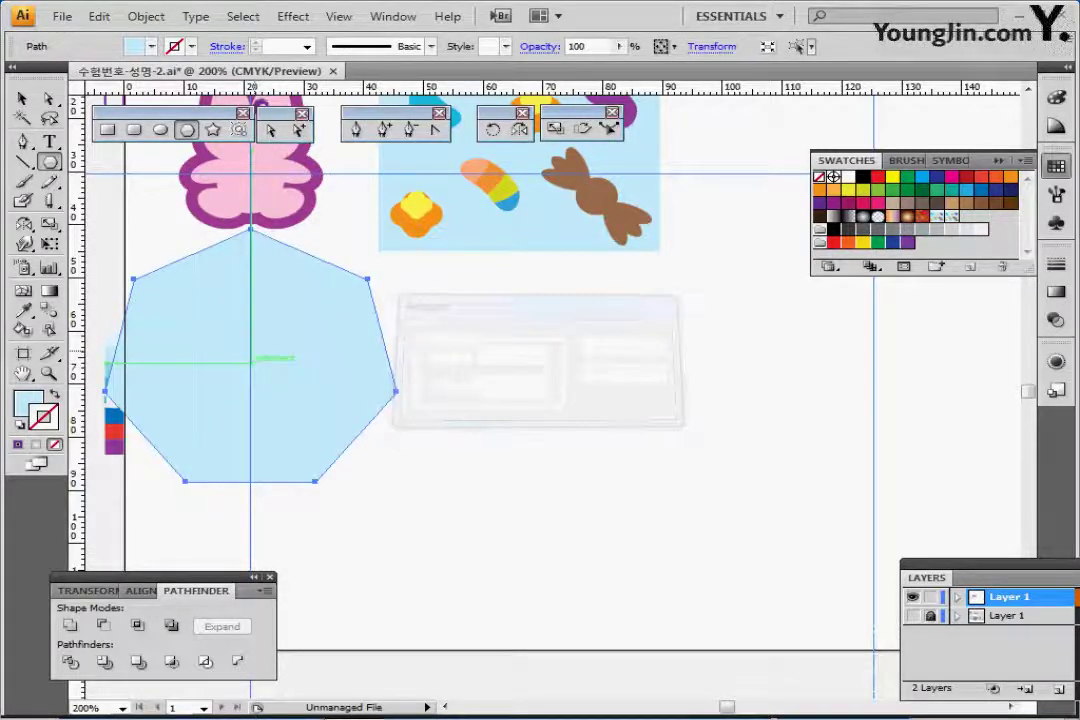
Step: Move the light-blue heptagon into the empty area below the pattern rectangle, clear of the rabbit and colour strip, and save the document
left_click_drag(359, 348, 509, 459)
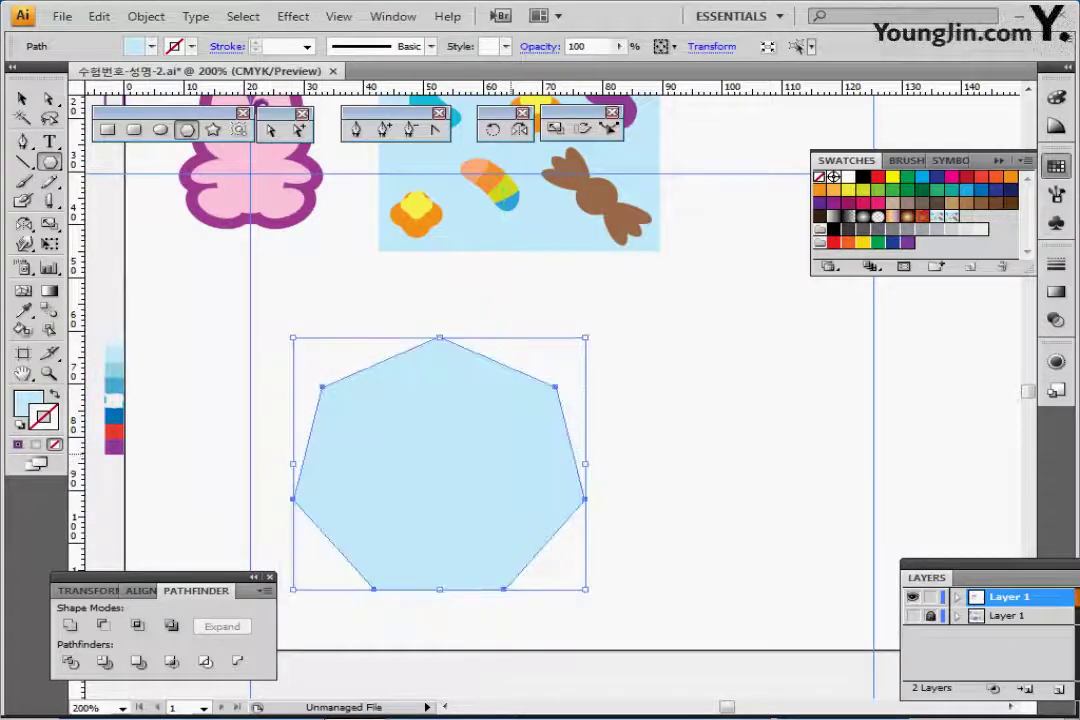
left_click_drag(450, 479, 443, 476)
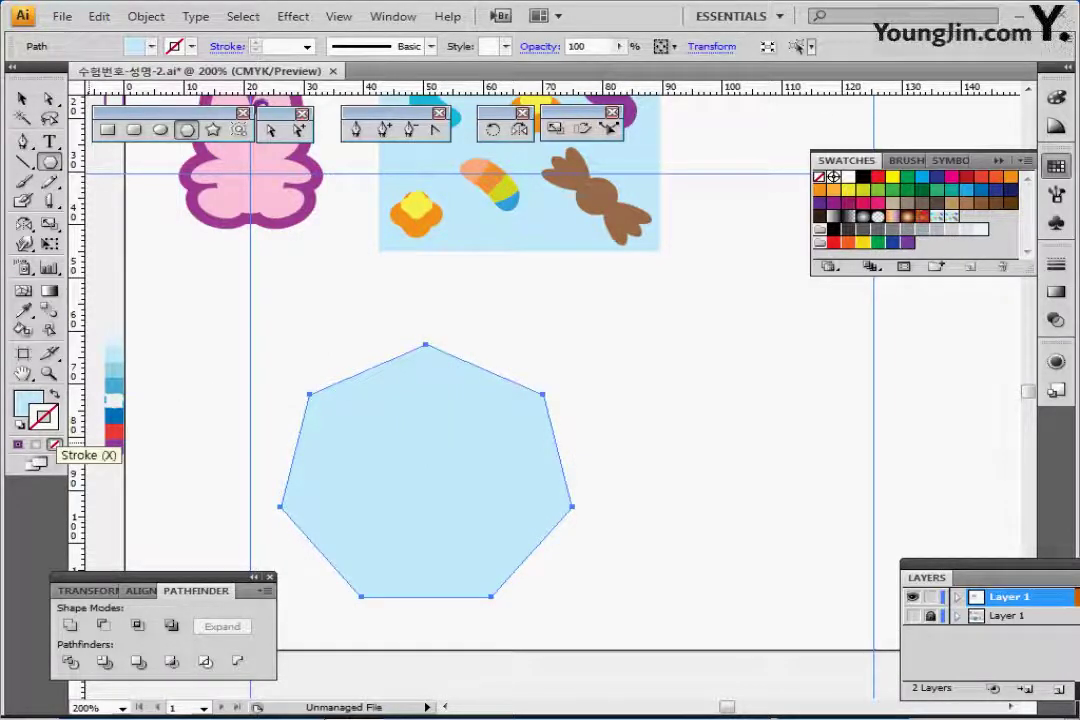
left_click(48, 422)
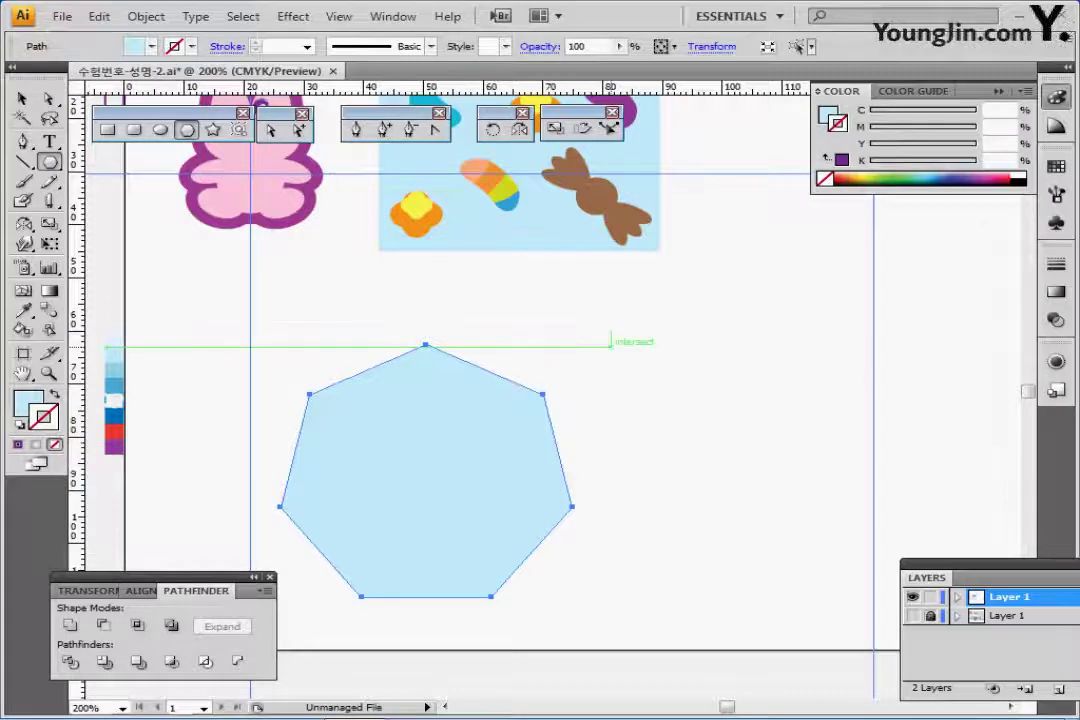
left_click(998, 91)
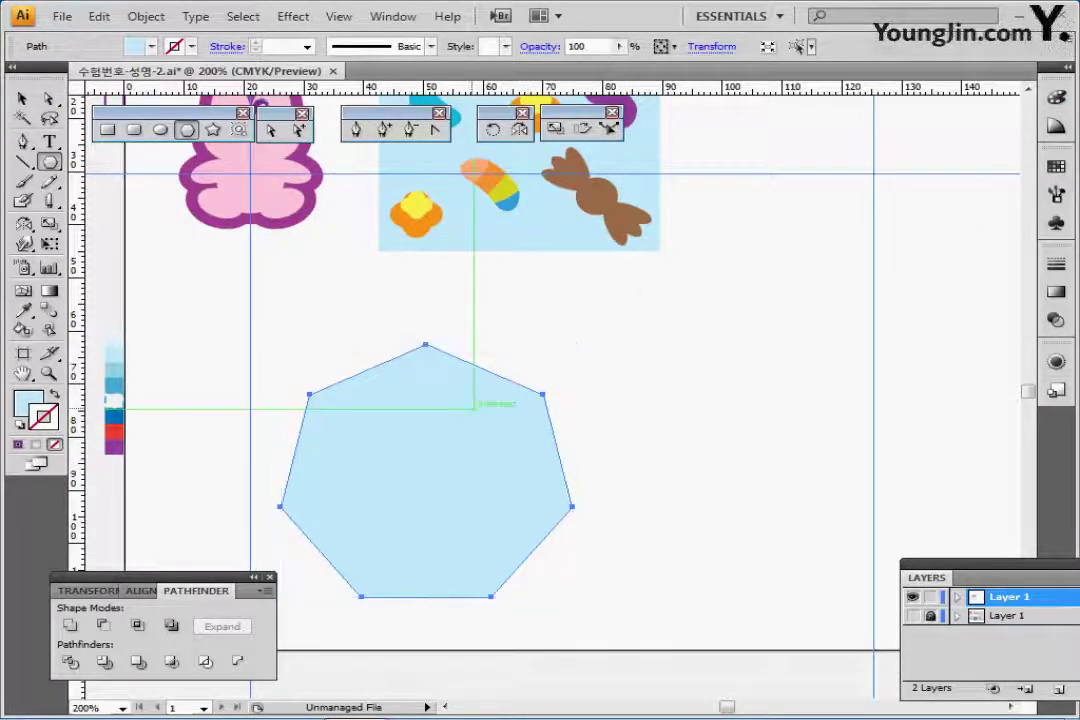
left_click_drag(429, 474, 487, 473)
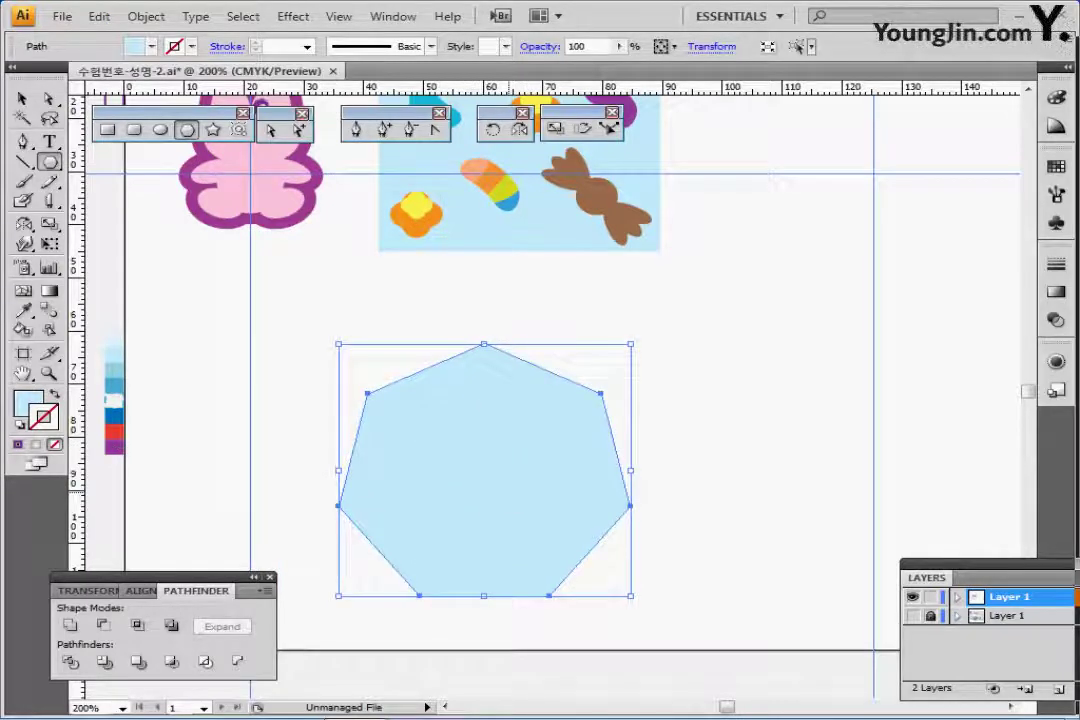
key("a")
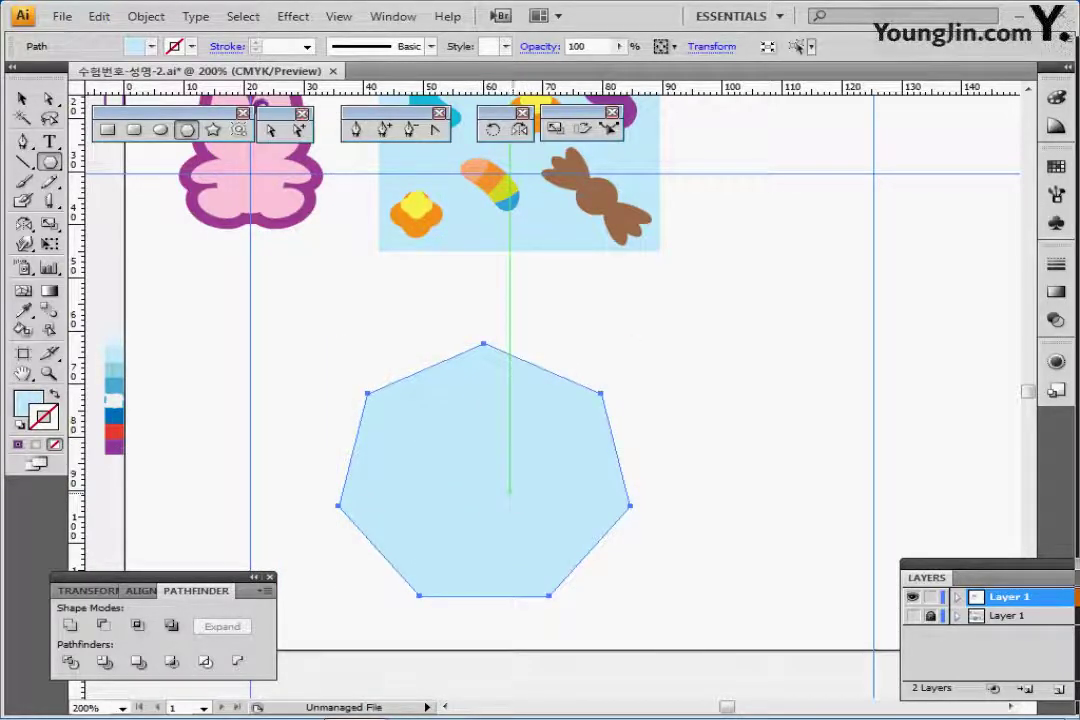
left_click_drag(520, 478, 505, 478)
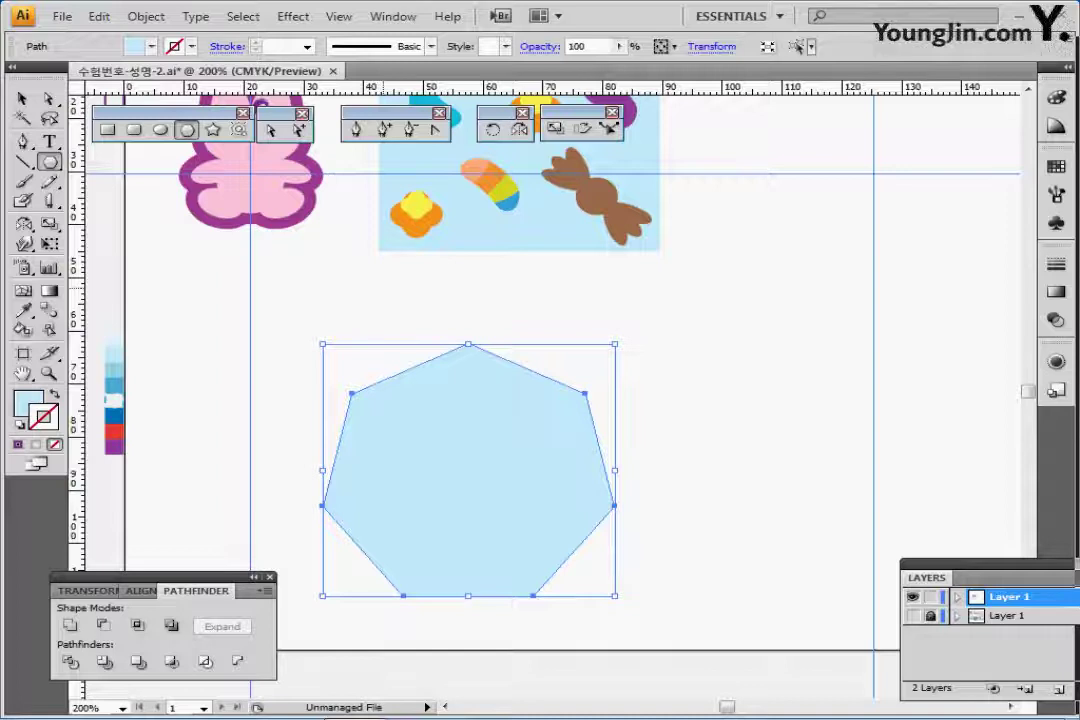
key("a")
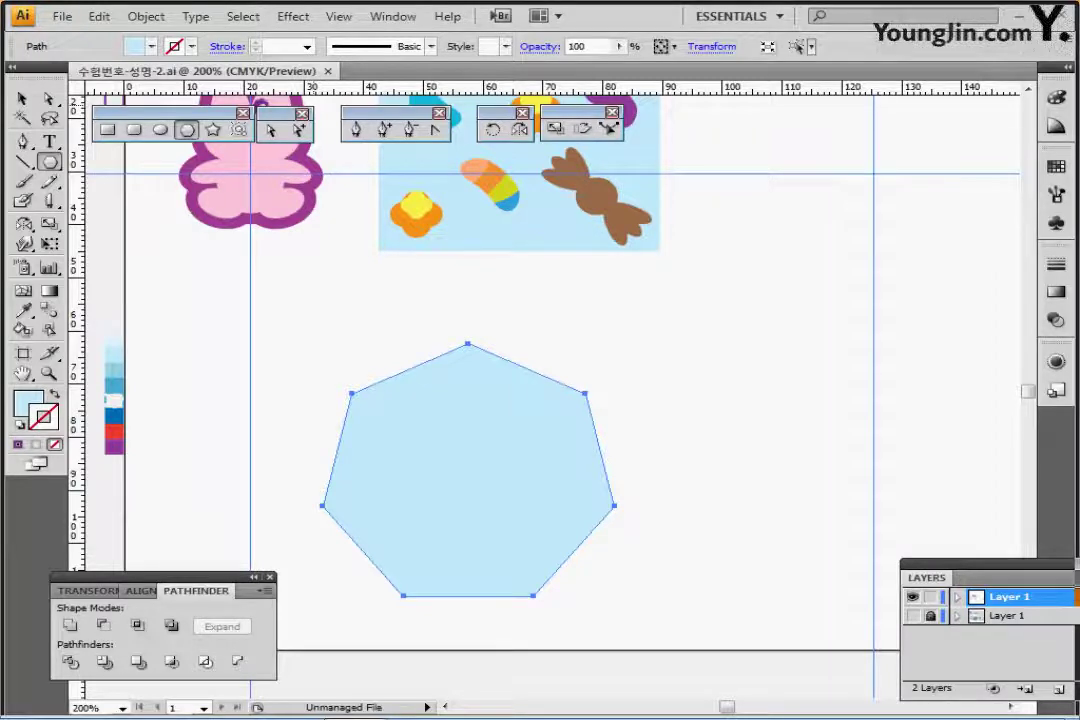
Step: Start a 3D Extrude & Bevel effect on the heptagon with an X-axis rotation of -160°
left_click(293, 16)
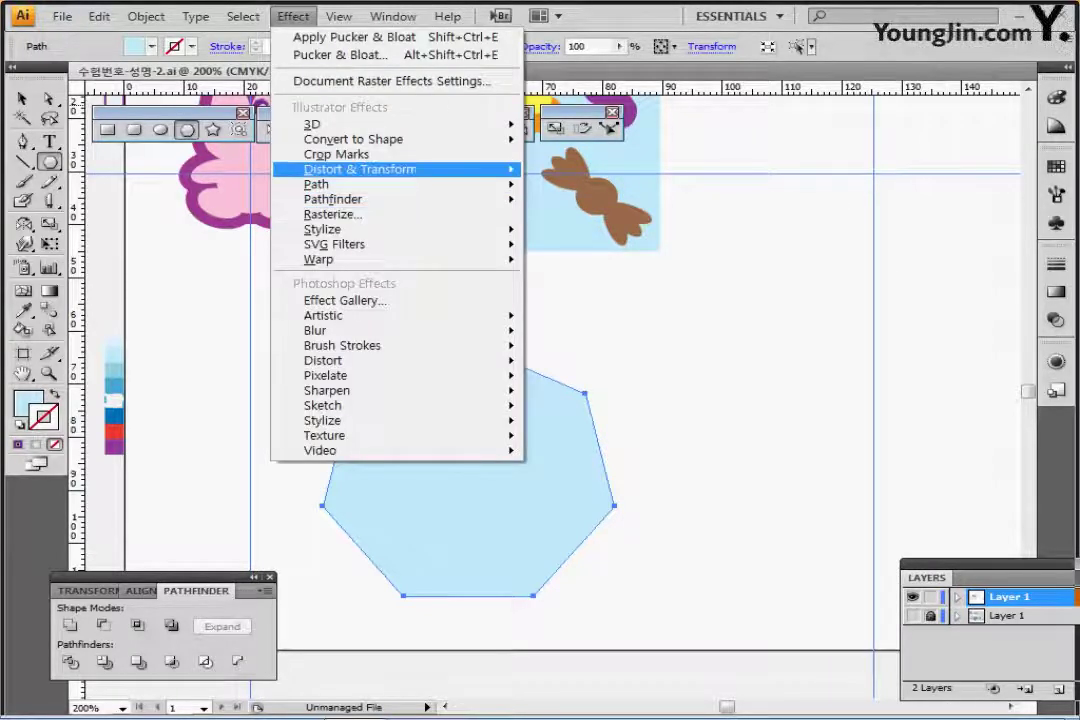
mouse_move(400, 124)
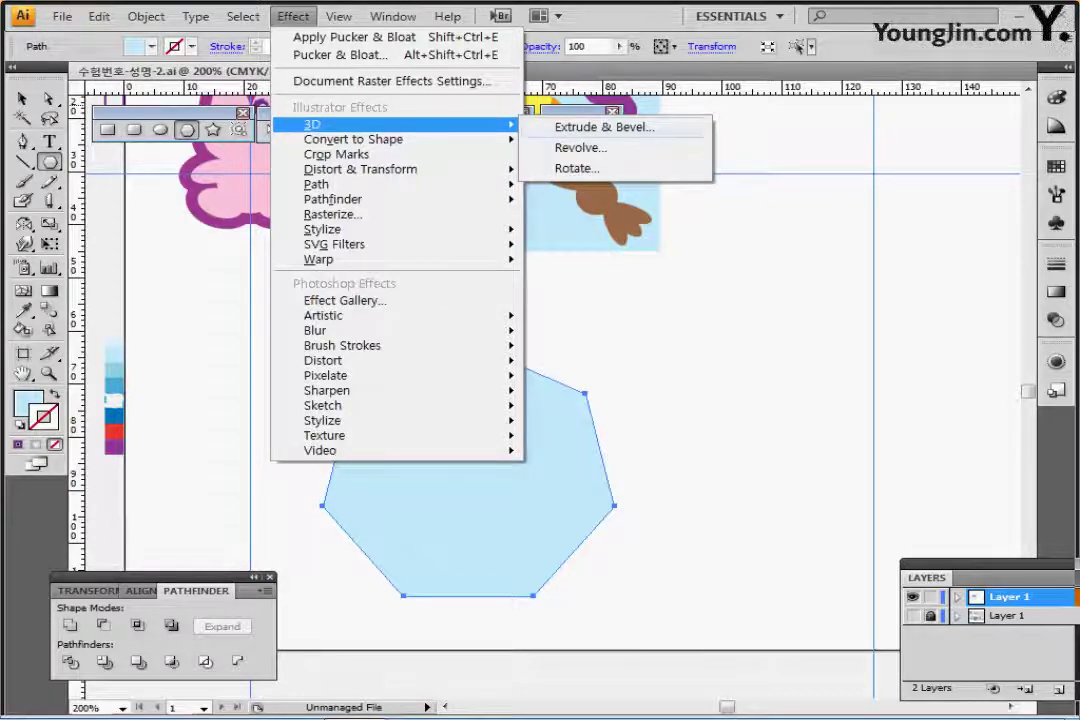
left_click(604, 128)
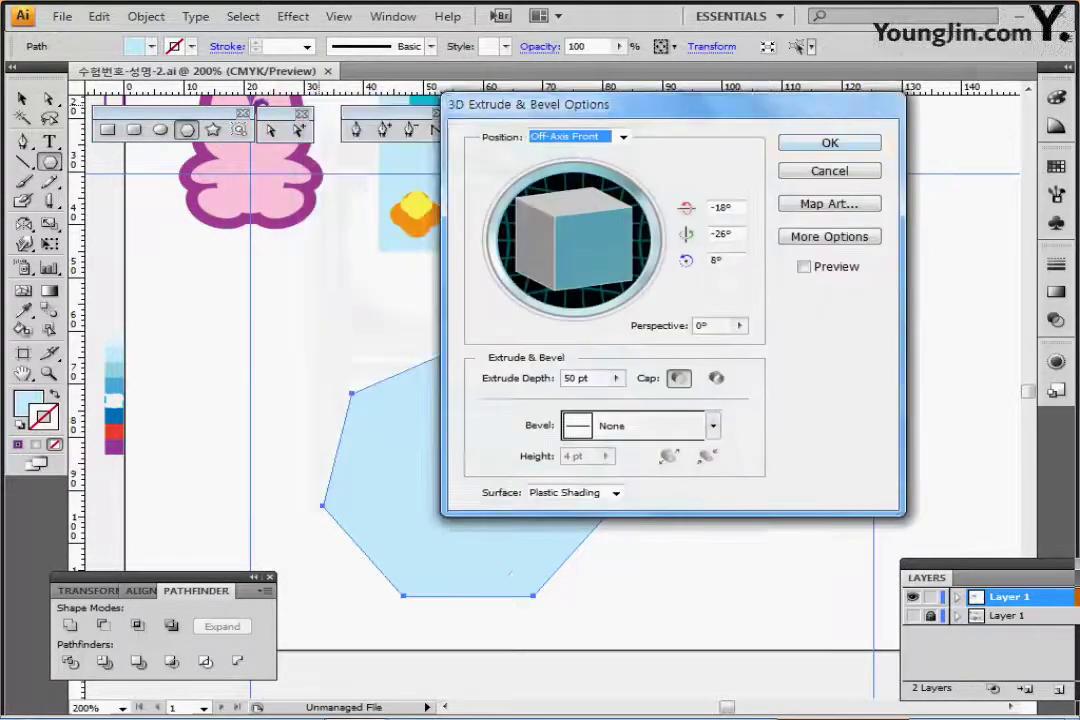
left_click_drag(660, 105, 714, 110)
key("Tab")
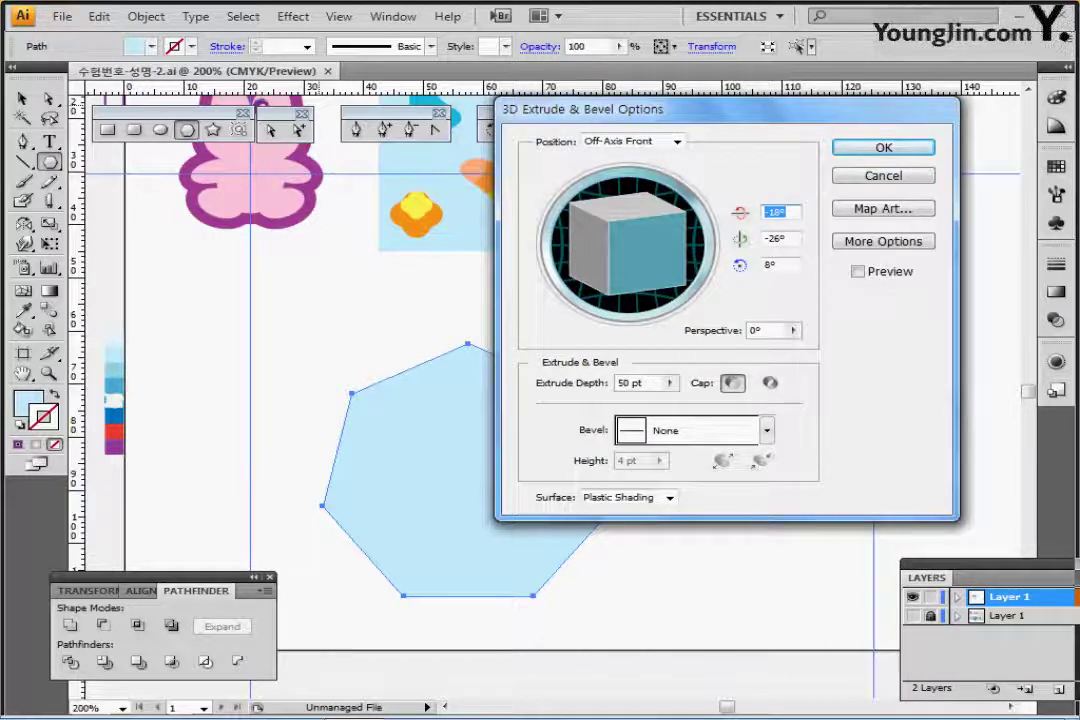
type("-160")
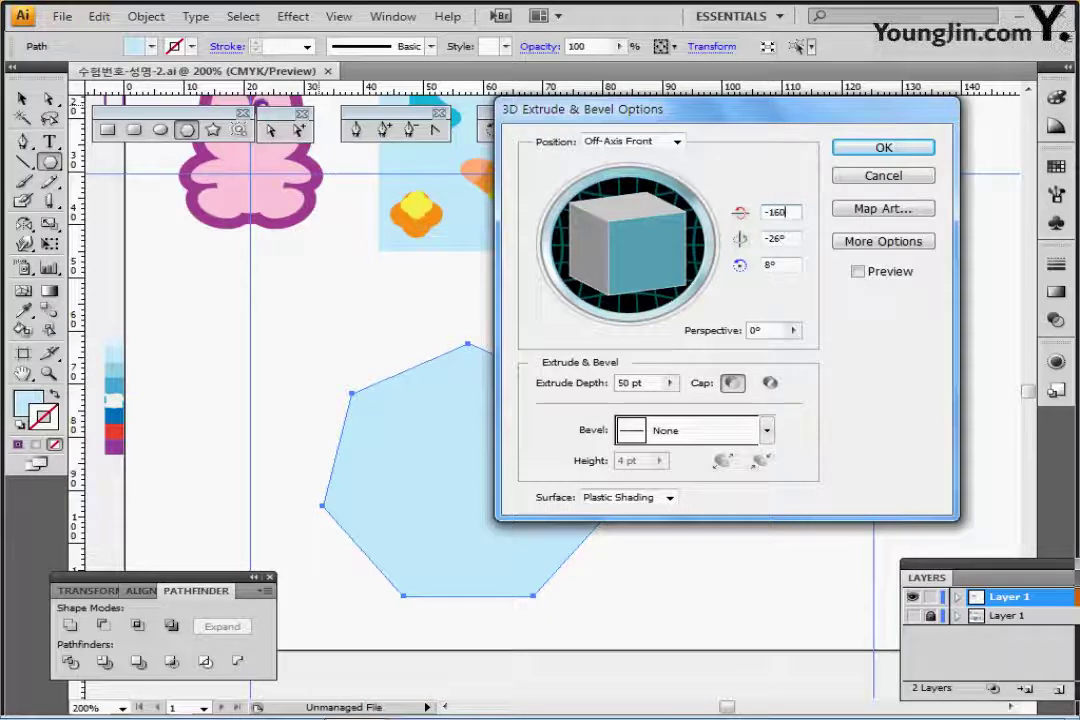
Step: Extrude the heptagon in 3D with rotations of -160°, 40° and -165°, perspective 55° and an extrude depth of 230 pt
key("Tab")
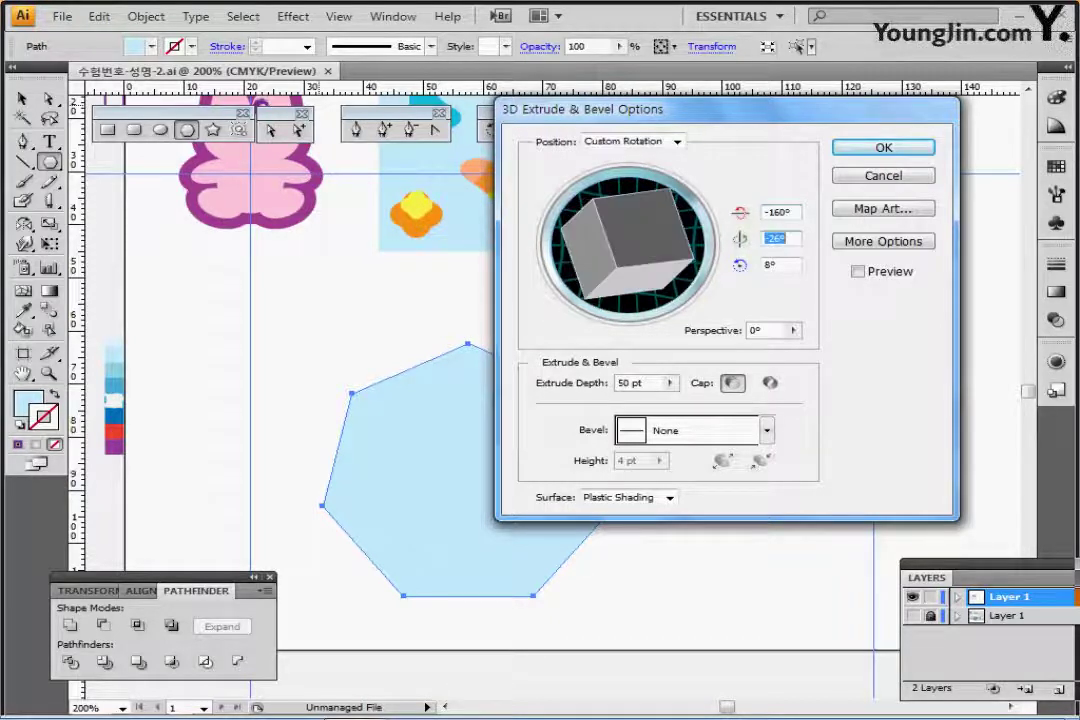
type("40")
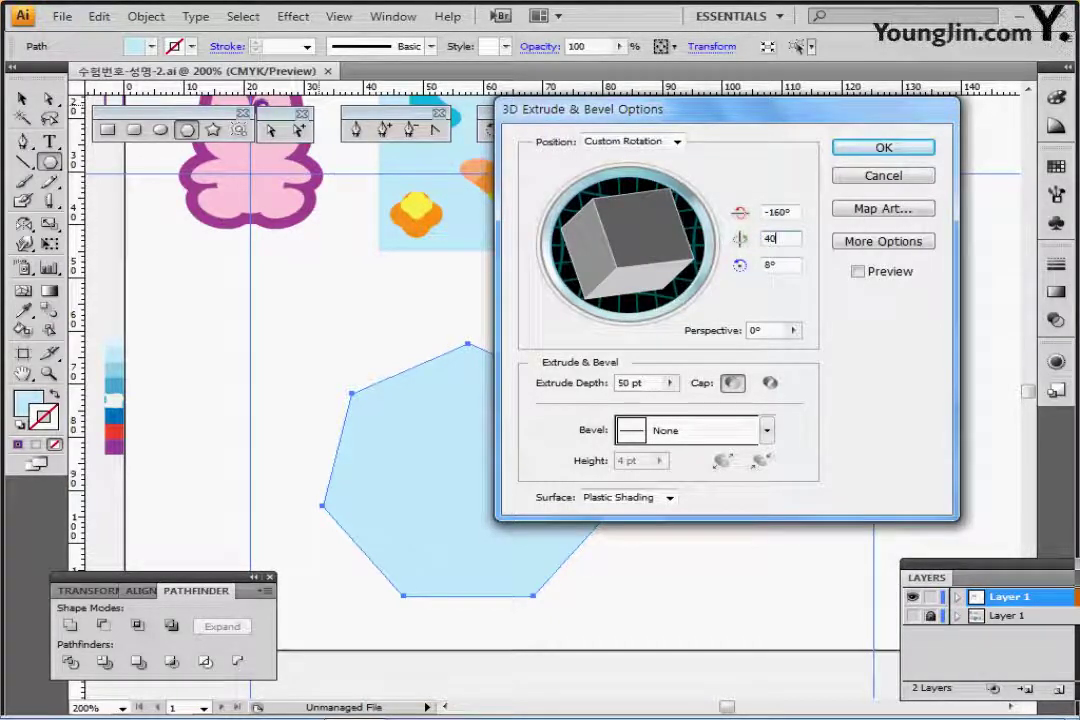
key("Tab")
type("-")
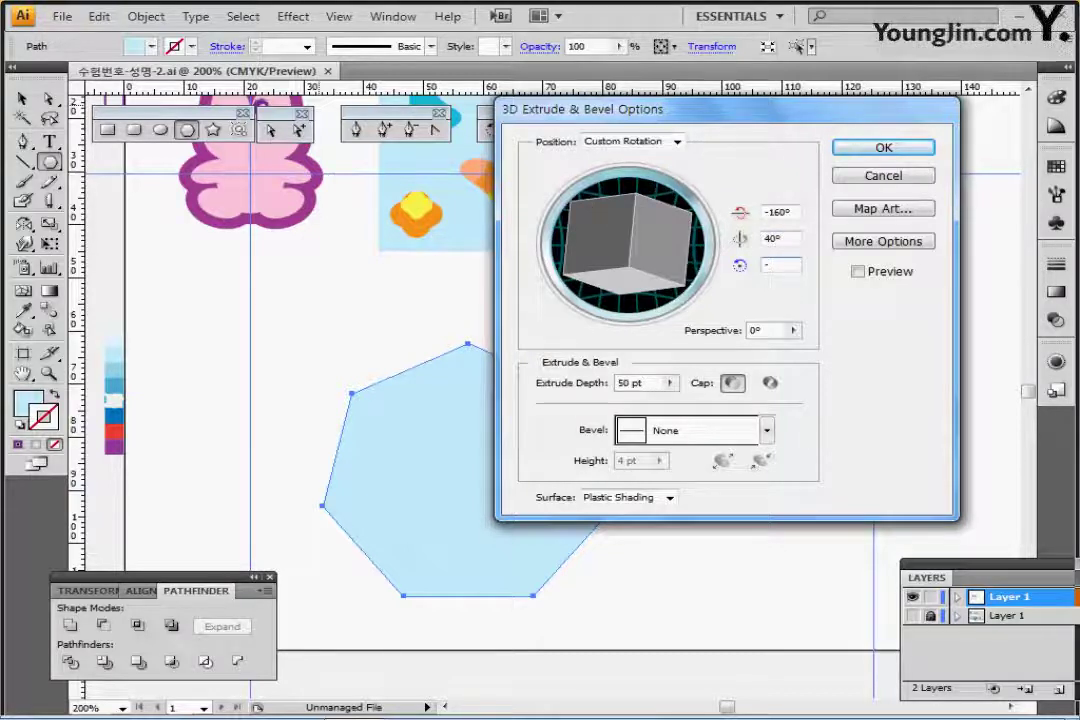
type("165")
key("Tab")
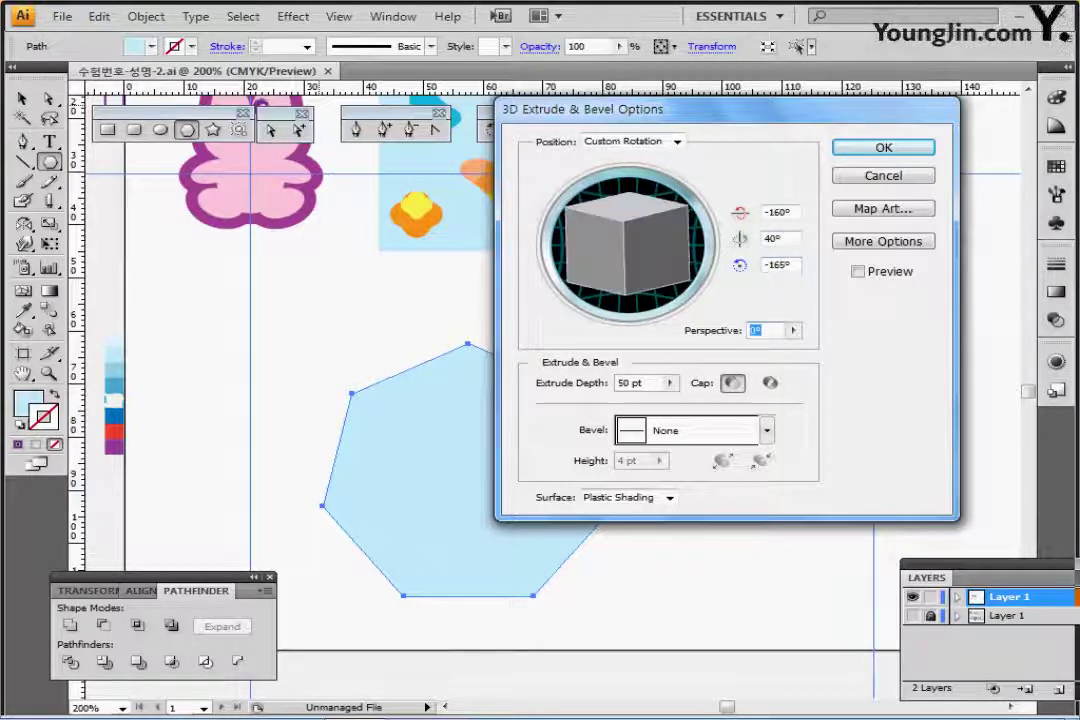
type("55")
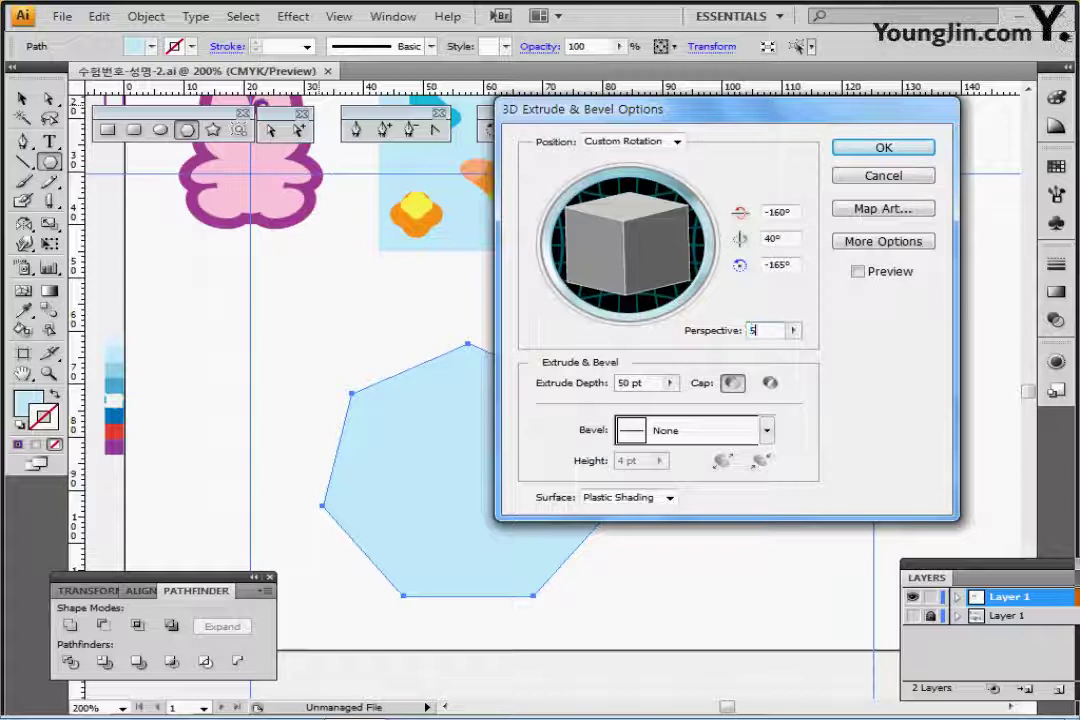
key("Tab")
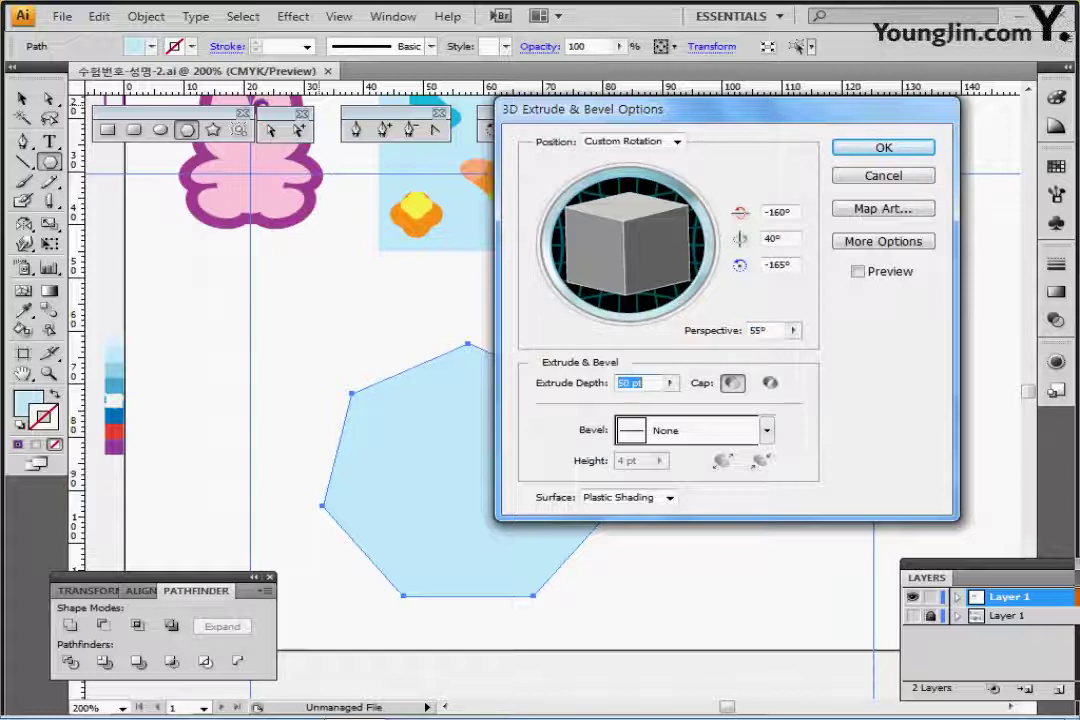
type("230")
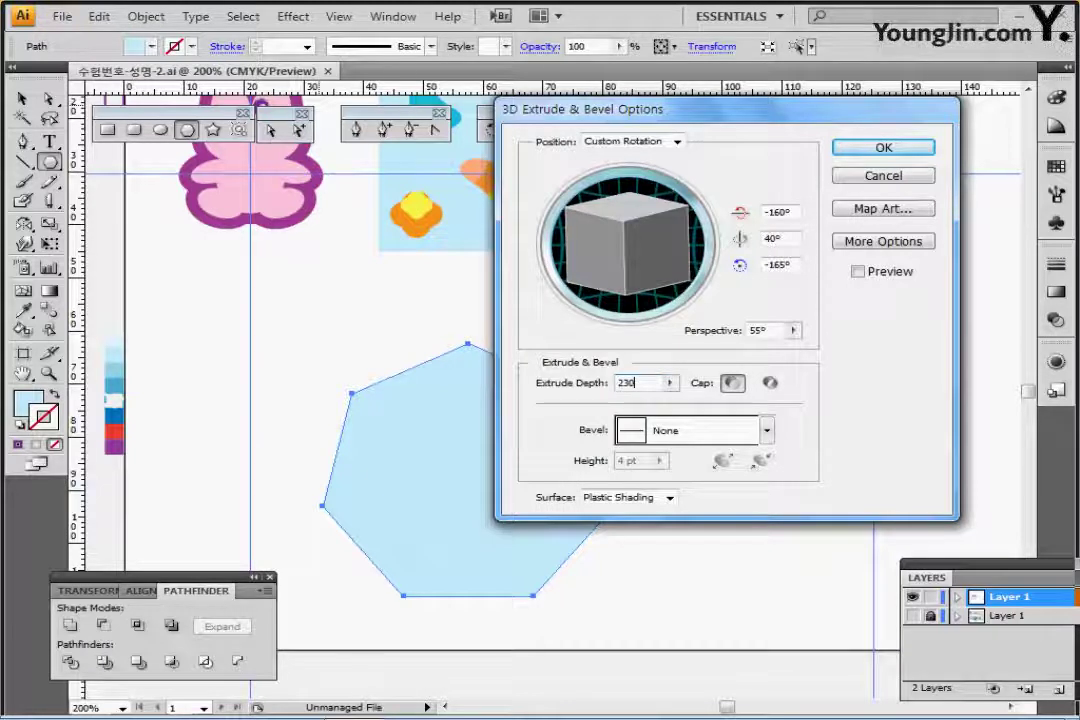
key("Tab")
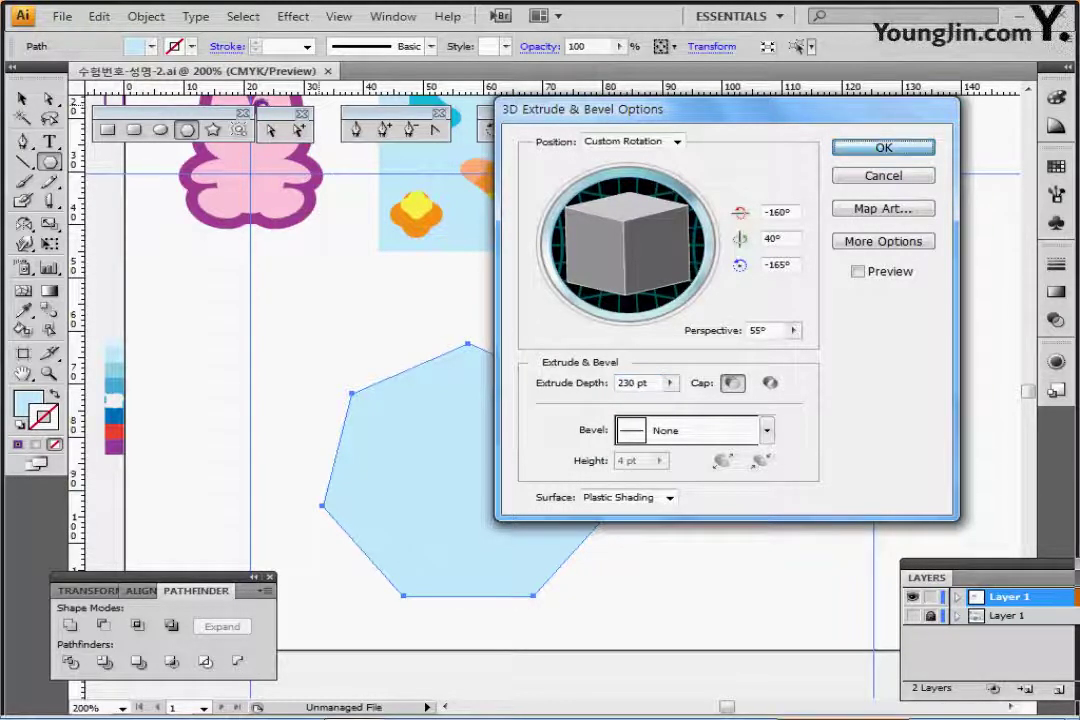
key("Return")
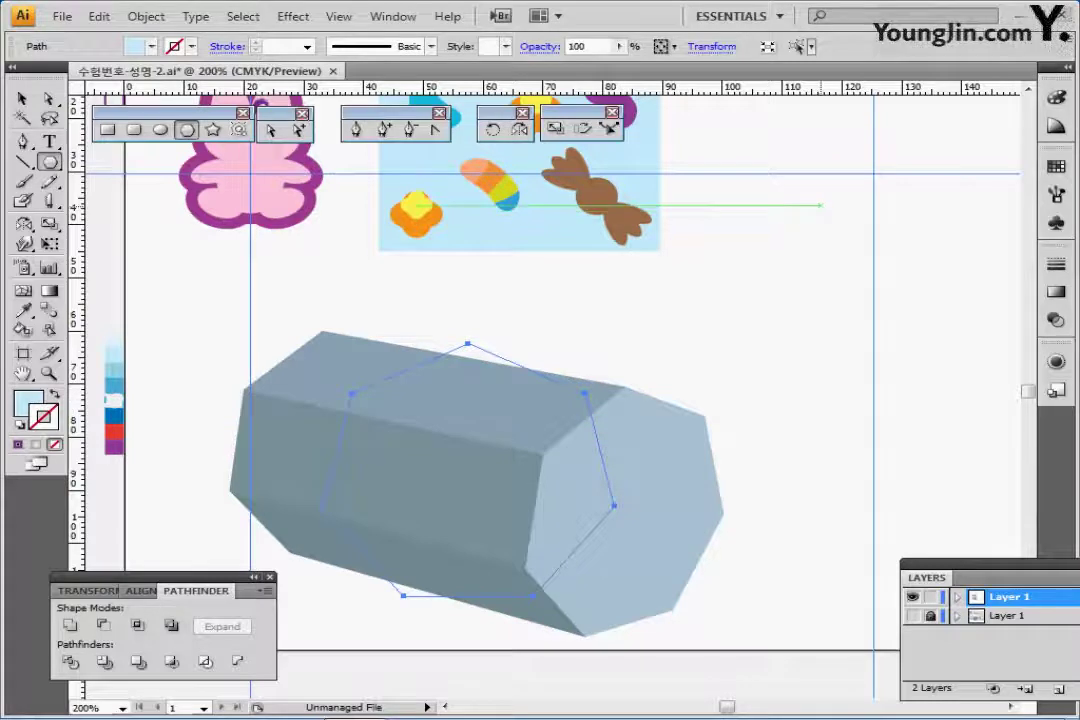
Step: Expand the extruded heptagon's appearance and ungroup the result into separate faces
left_click(146, 16)
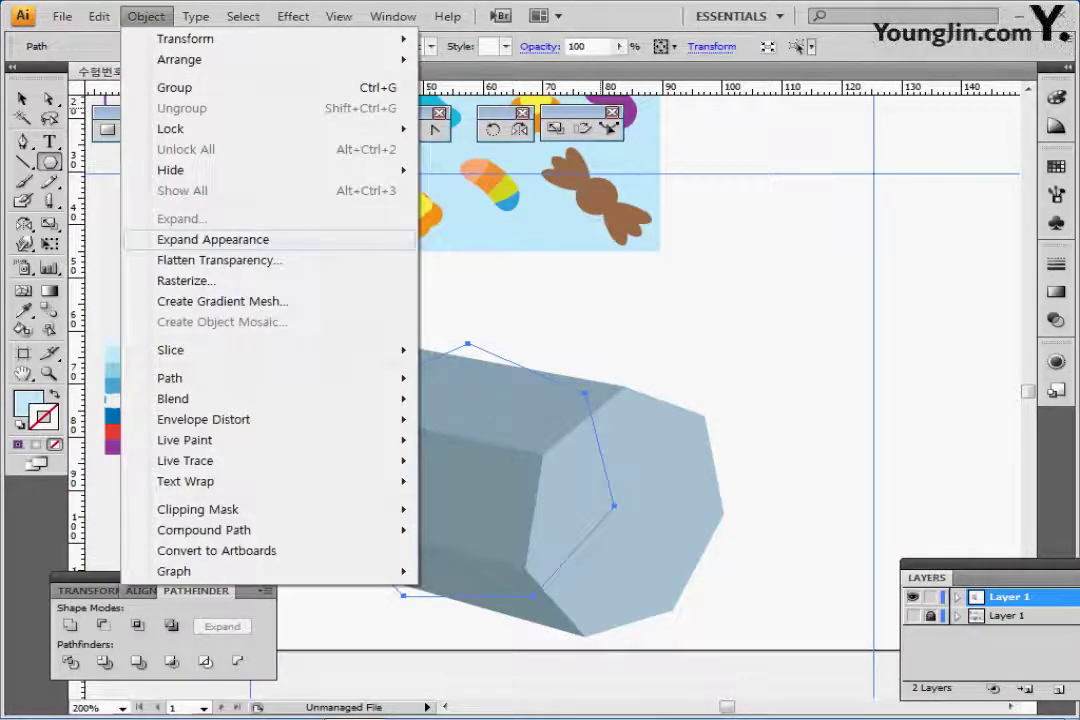
left_click(213, 239)
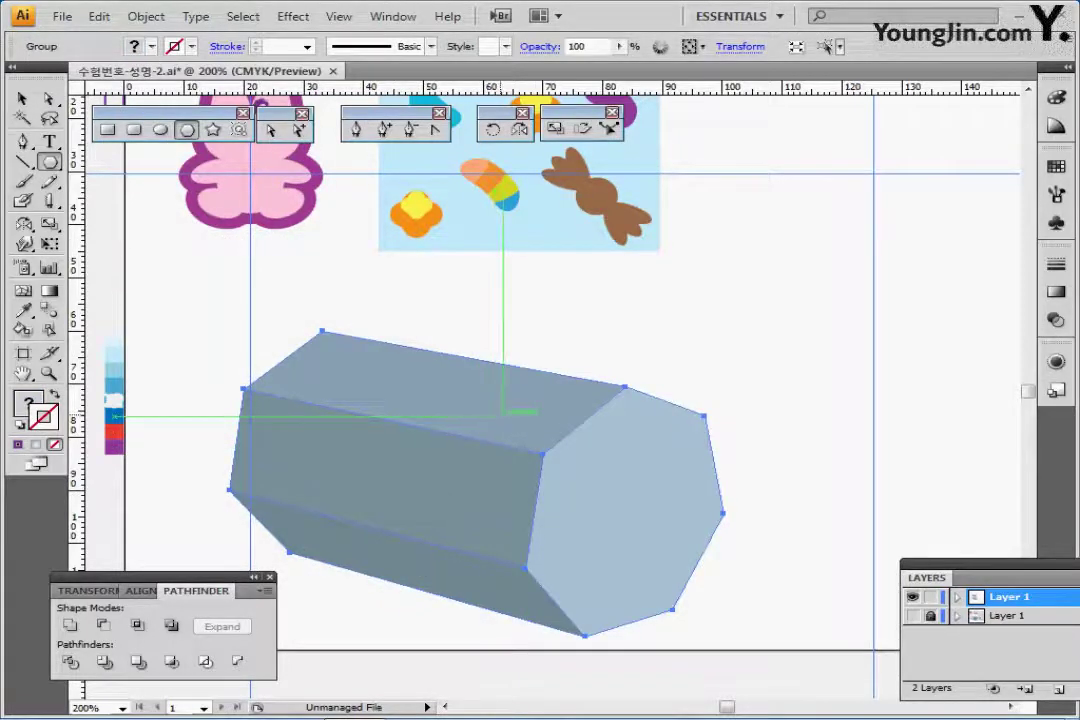
right_click(503, 390)
left_click(562, 476)
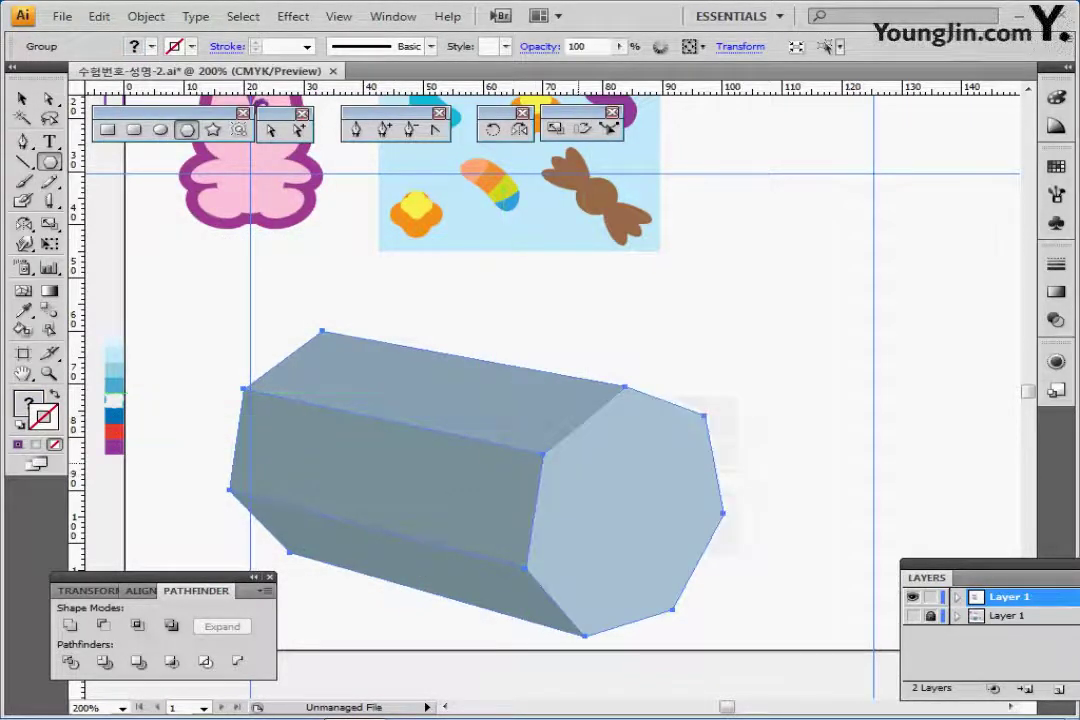
left_click(740, 369, "ctrl")
left_click_drag(740, 369, 820, 333)
left_click(481, 345)
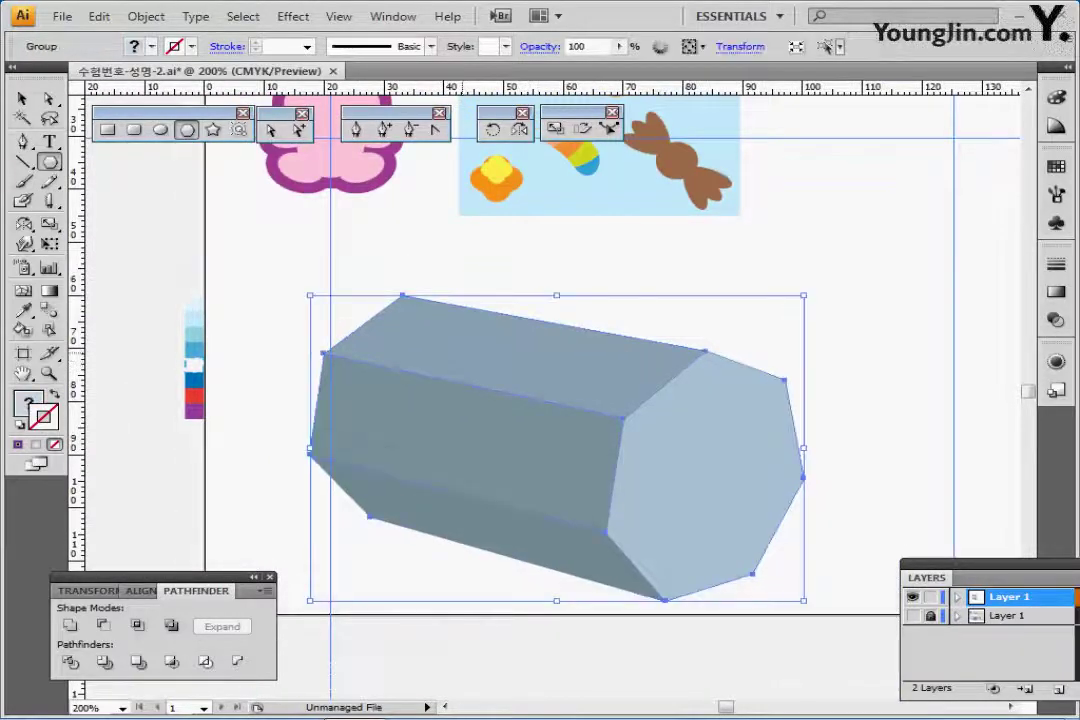
right_click(481, 348)
left_click(540, 428)
Step: Hide the bounding box and fill the prism's top face with the very pale blue sampled from the colour strip
left_click(520, 372)
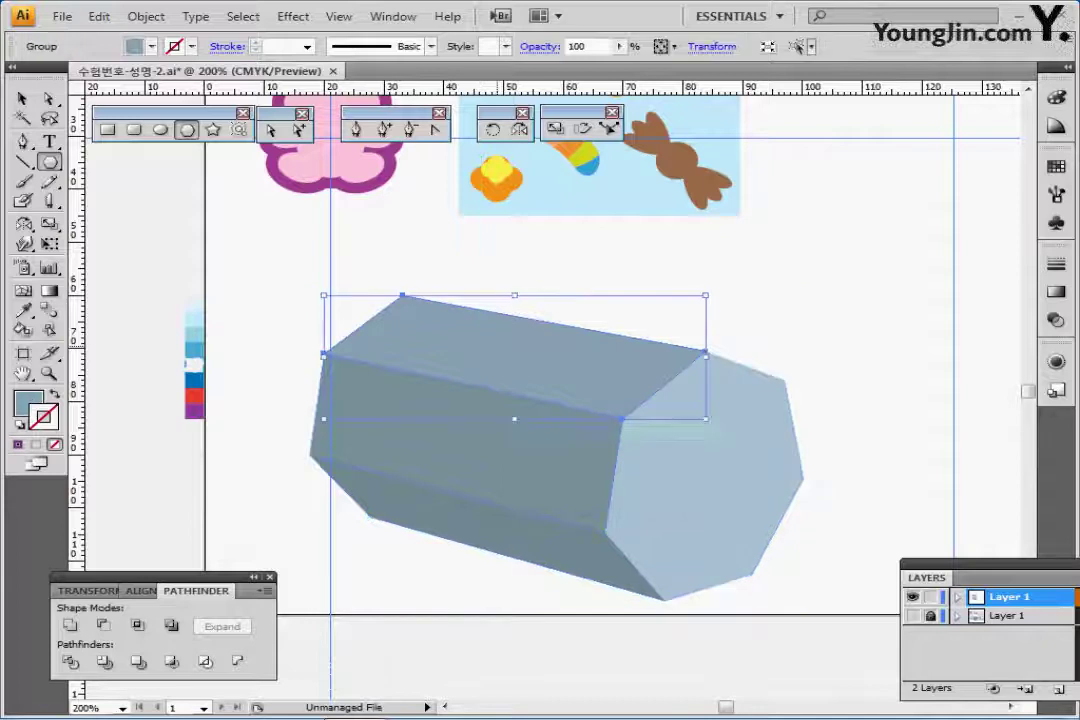
key("ctrl+shift+b")
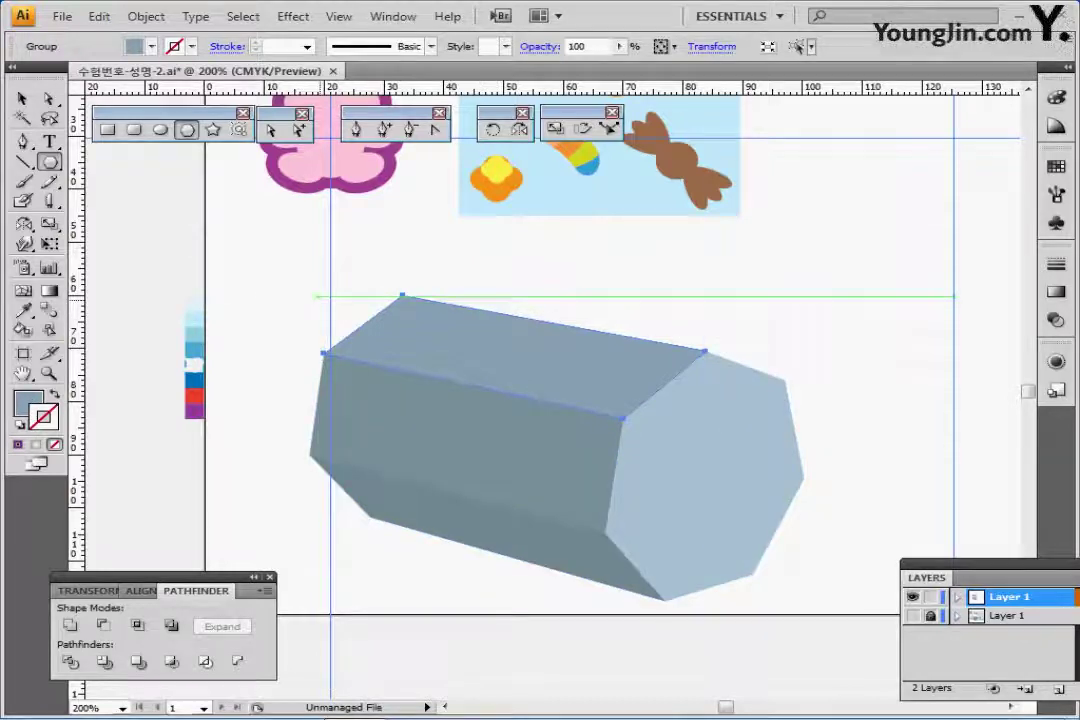
key("i")
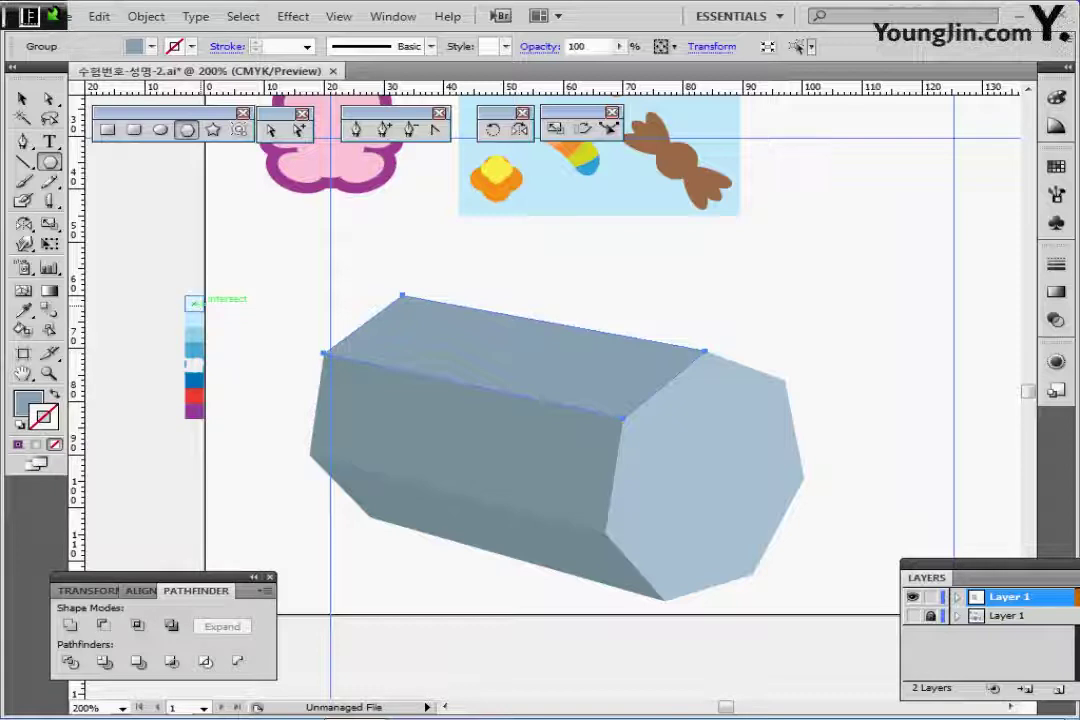
key("i")
left_click(194, 318)
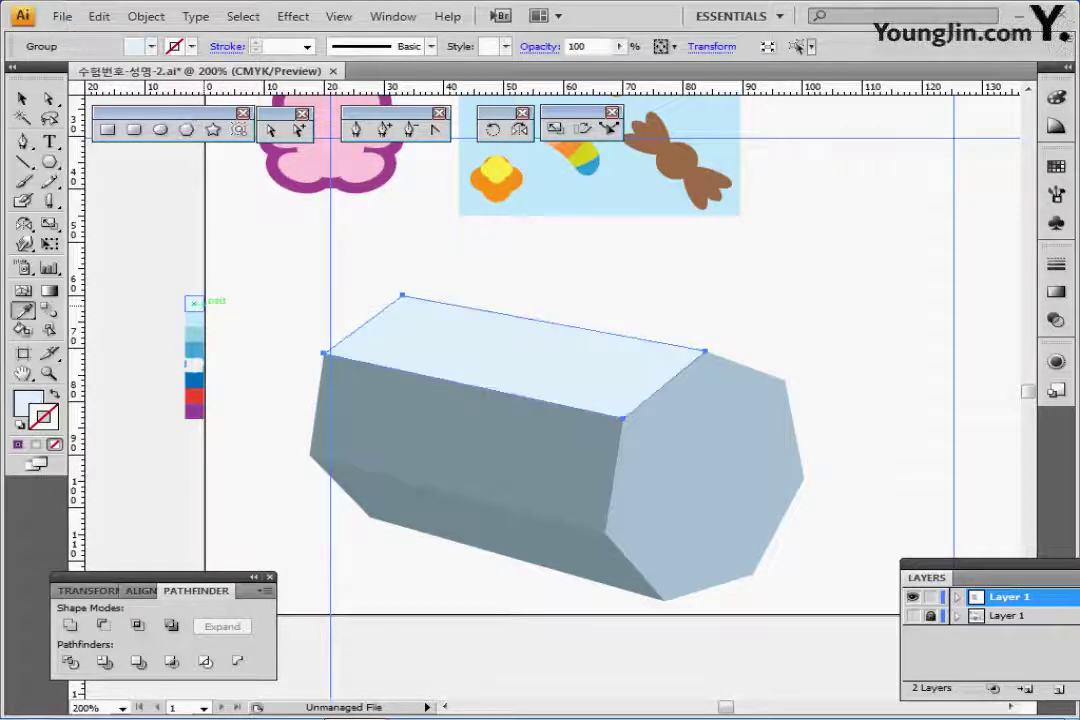
Step: Sample the colour strip to fill the middle side face light blue and the lower side face medium blue
left_click(400, 425, "ctrl")
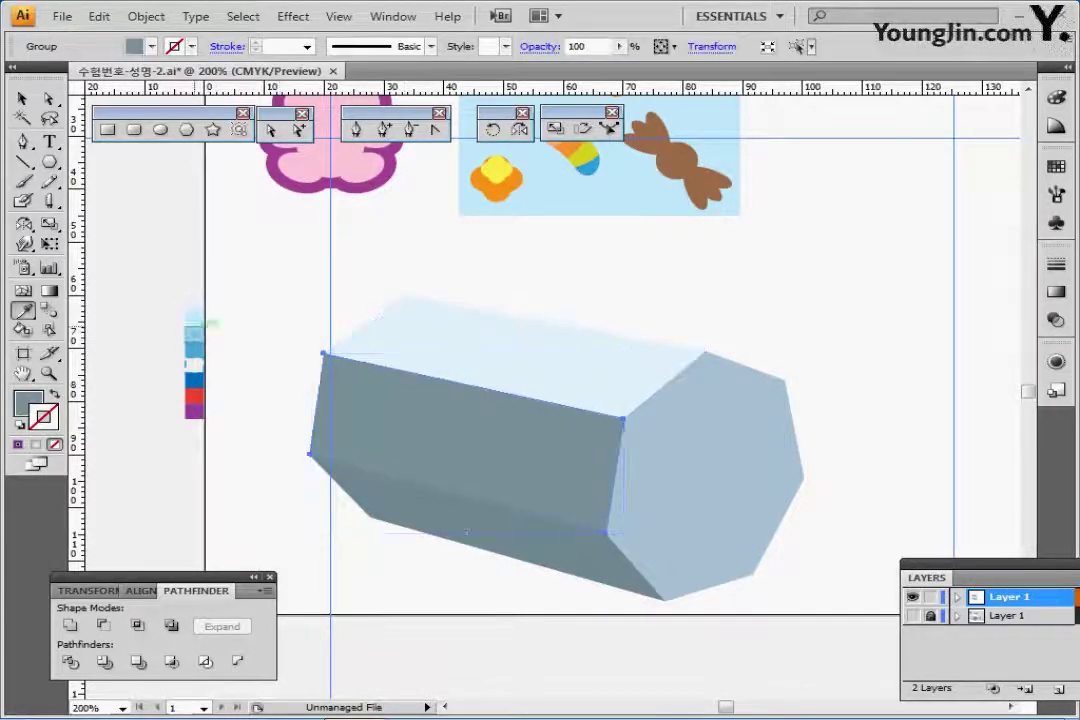
left_click(194, 334)
left_click(470, 505, "ctrl")
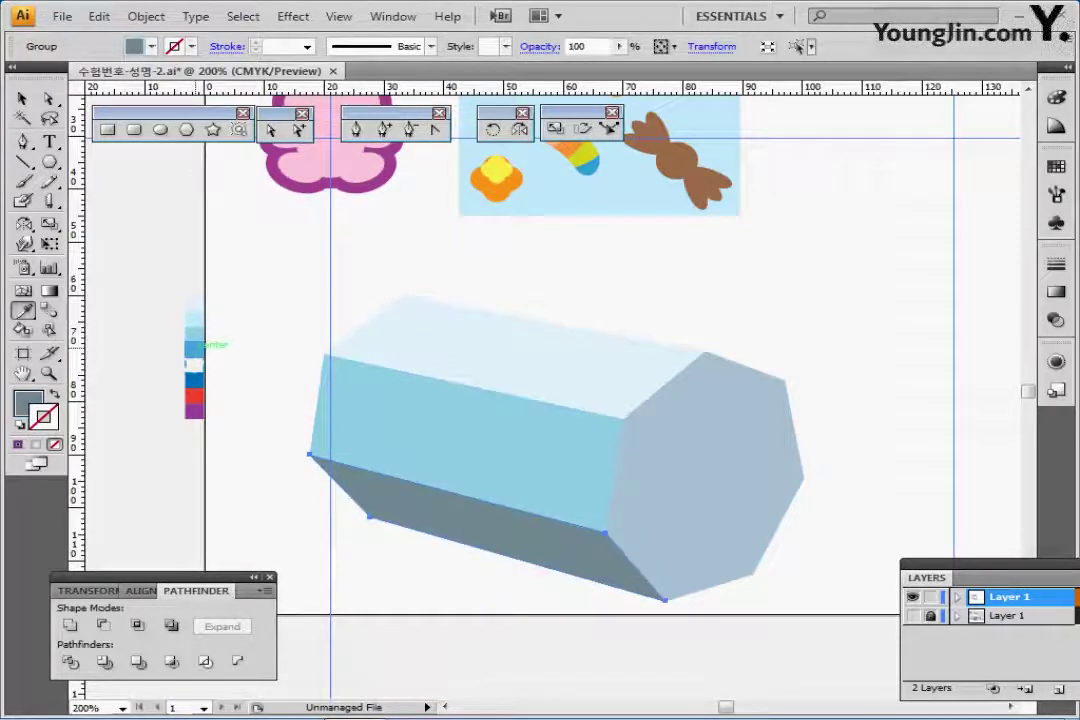
left_click(195, 350)
left_click(213, 345, "ctrl")
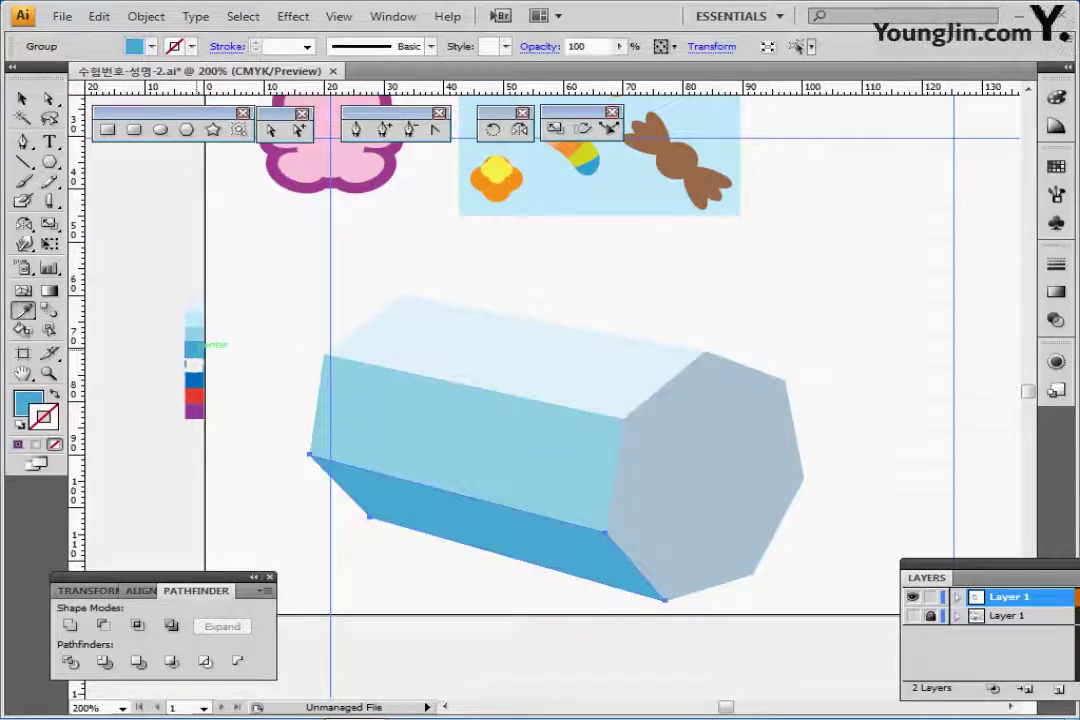
Step: Fill the heptagonal end face with the strip's dark blue, reapply the very pale blue to the top face and deselect
left_click(690, 470, "ctrl")
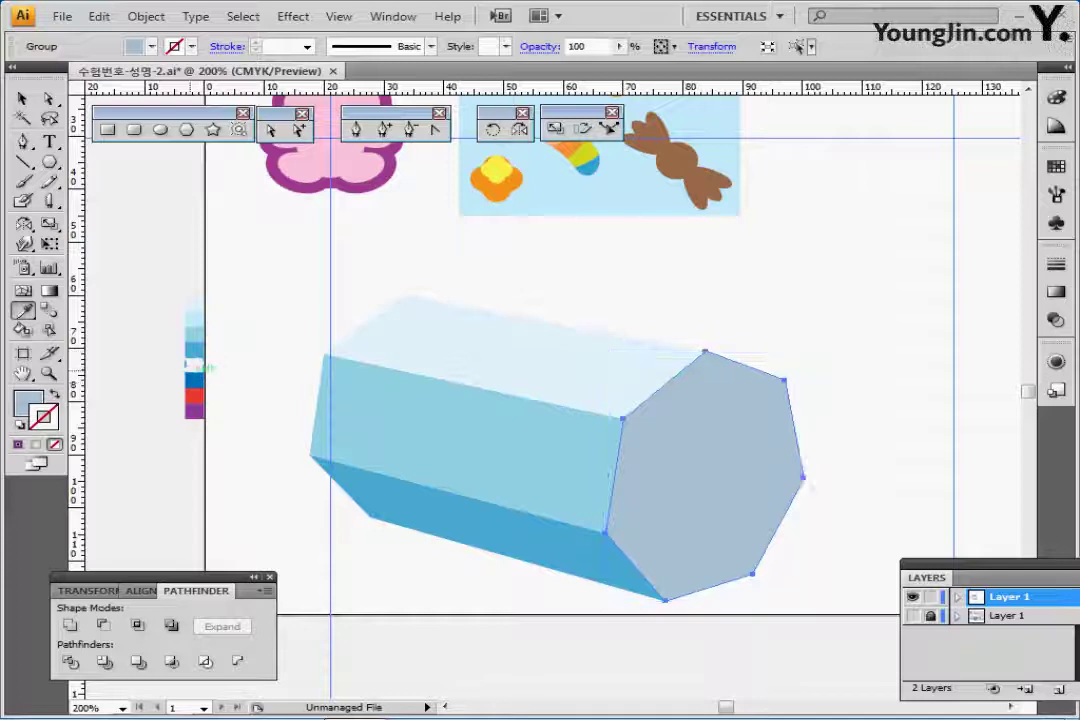
left_click(195, 380)
left_click(500, 340, "ctrl")
left_click(195, 318)
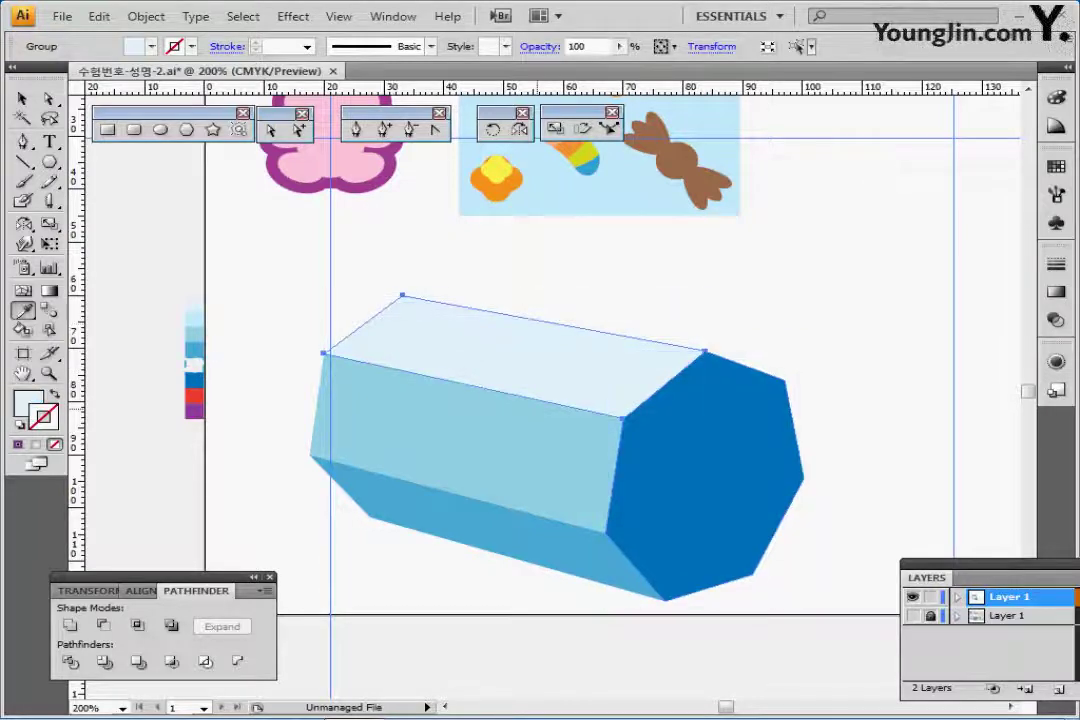
left_click_drag(500, 409, 452, 389)
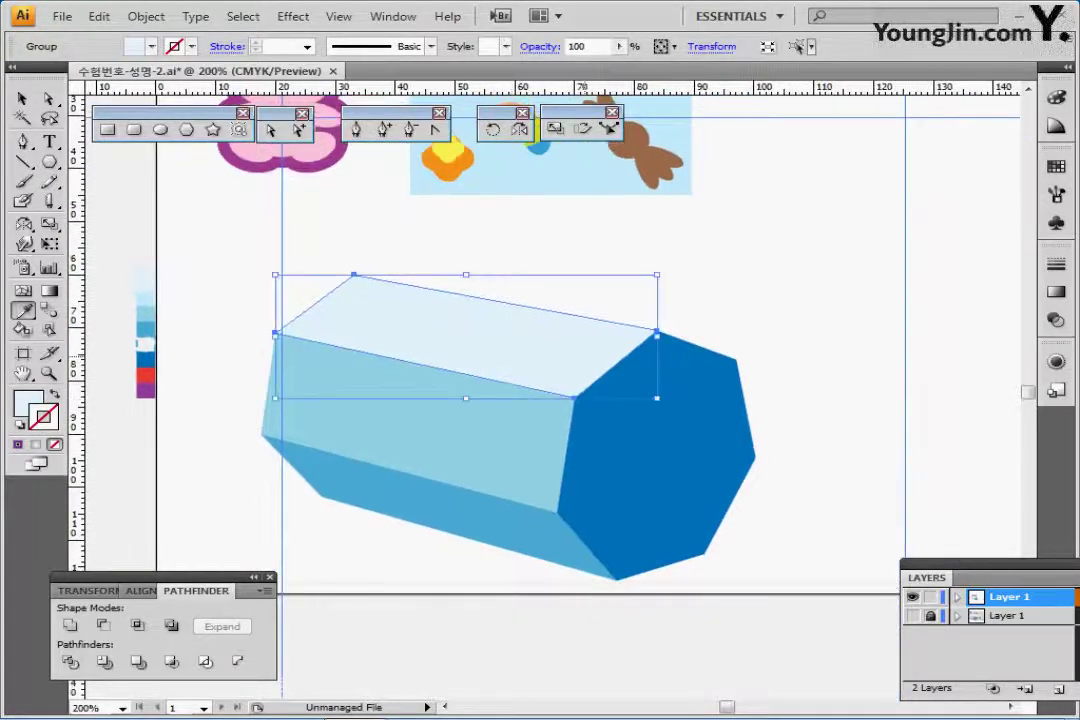
left_click(830, 441, "ctrl")
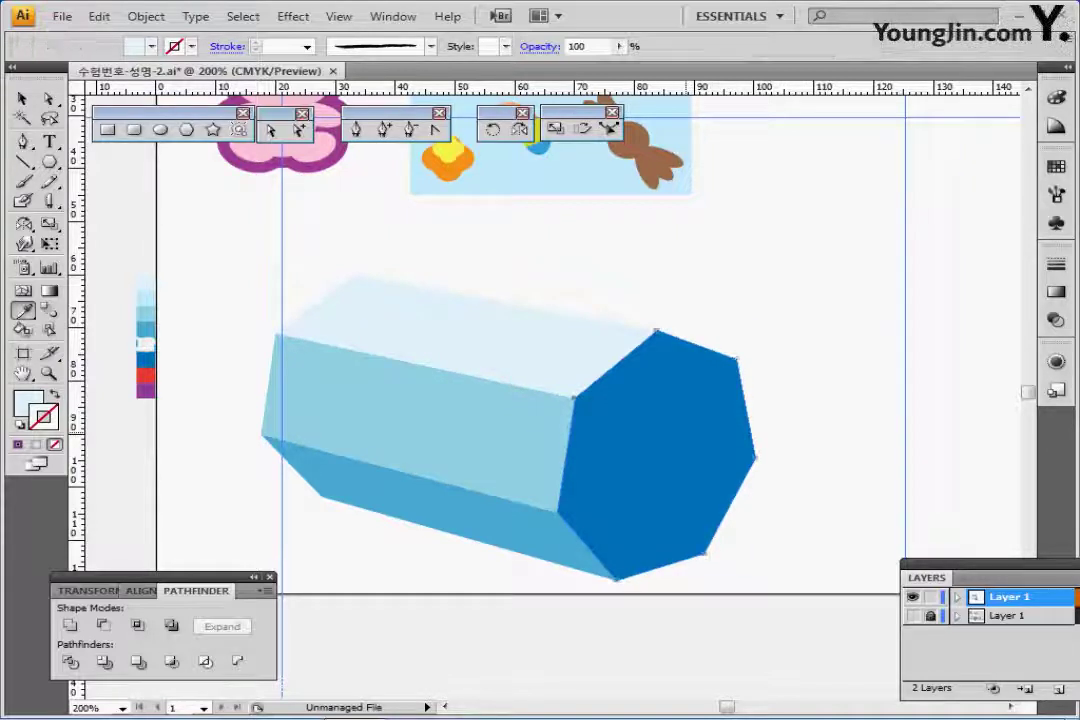
left_click(655, 455, "ctrl")
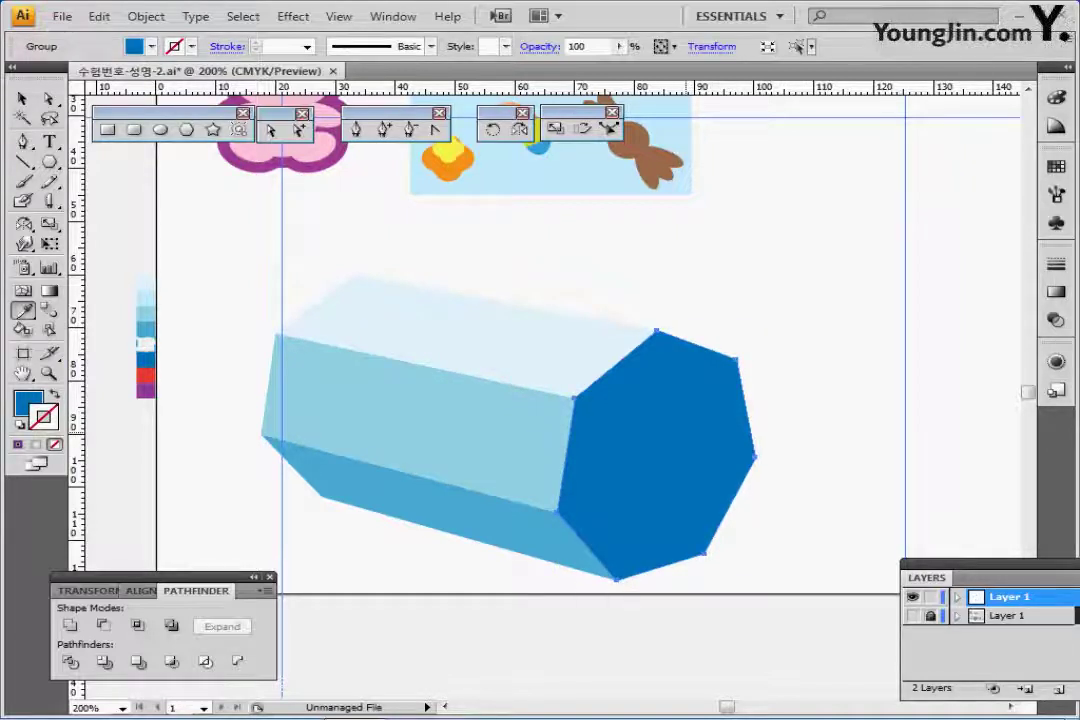
key("ctrl+shift+b")
key("ctrl+shift+b")
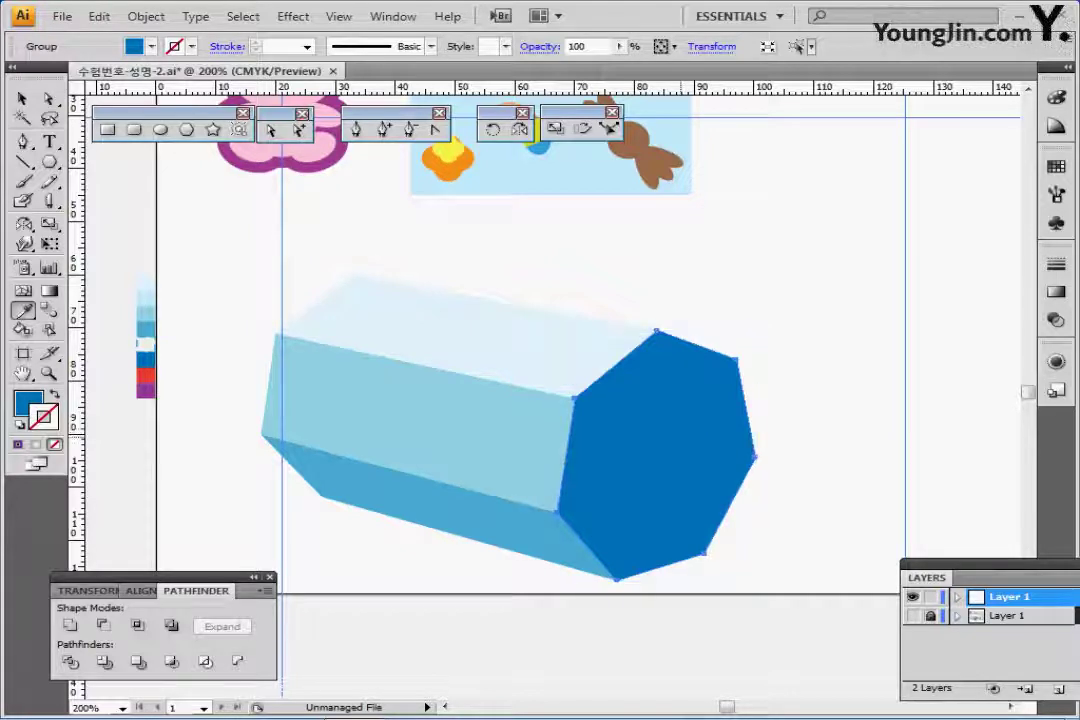
key("ctrl+shift+b")
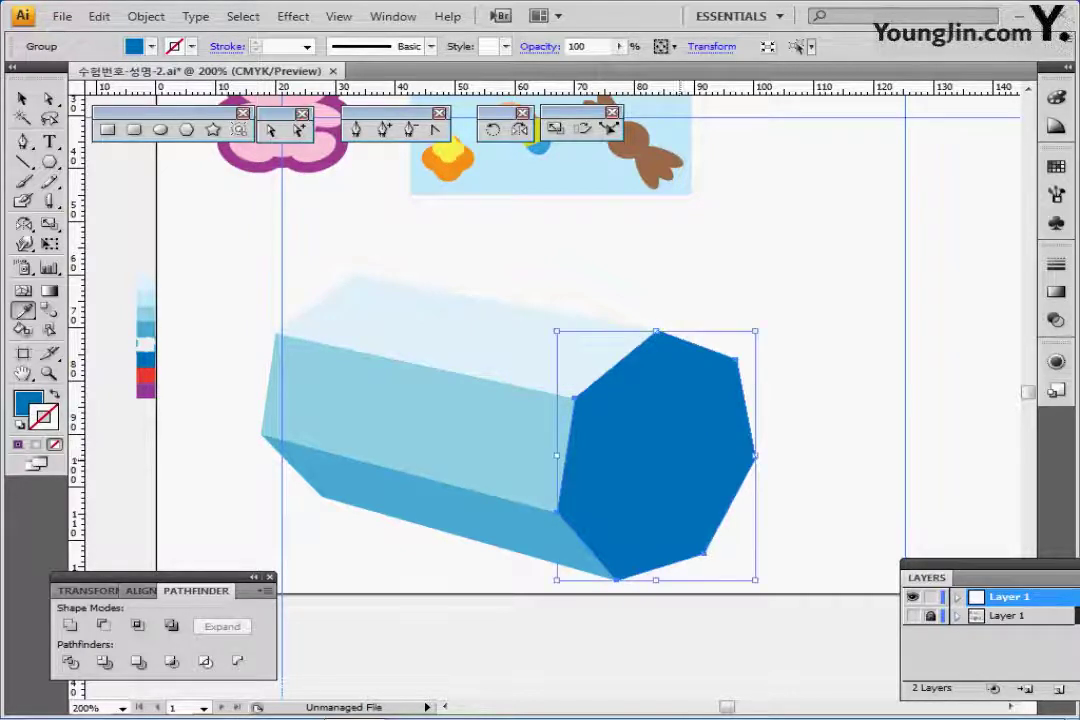
left_click_drag(680, 405, 564, 433)
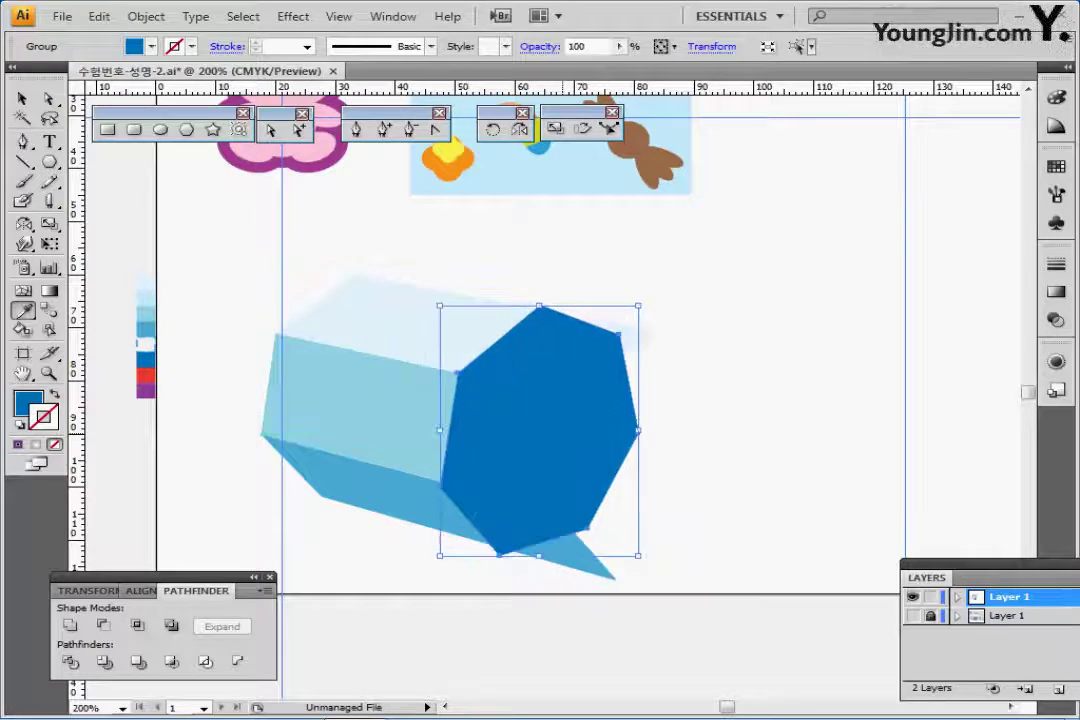
key("Delete")
key("ctrl+z")
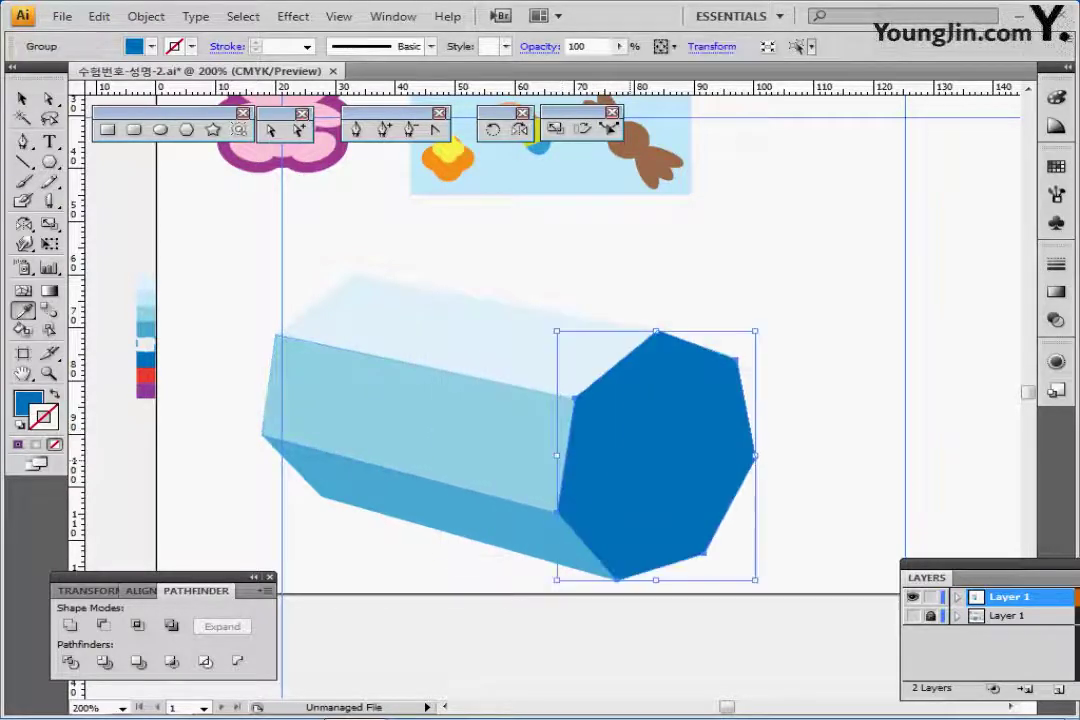
Step: Duplicate the end face leftwards over the prism's body and reduce the copy to an unfilled dark blue stroke by removing its three right-hand anchors
left_click_drag(616, 503, 540, 442)
left_click(48, 99)
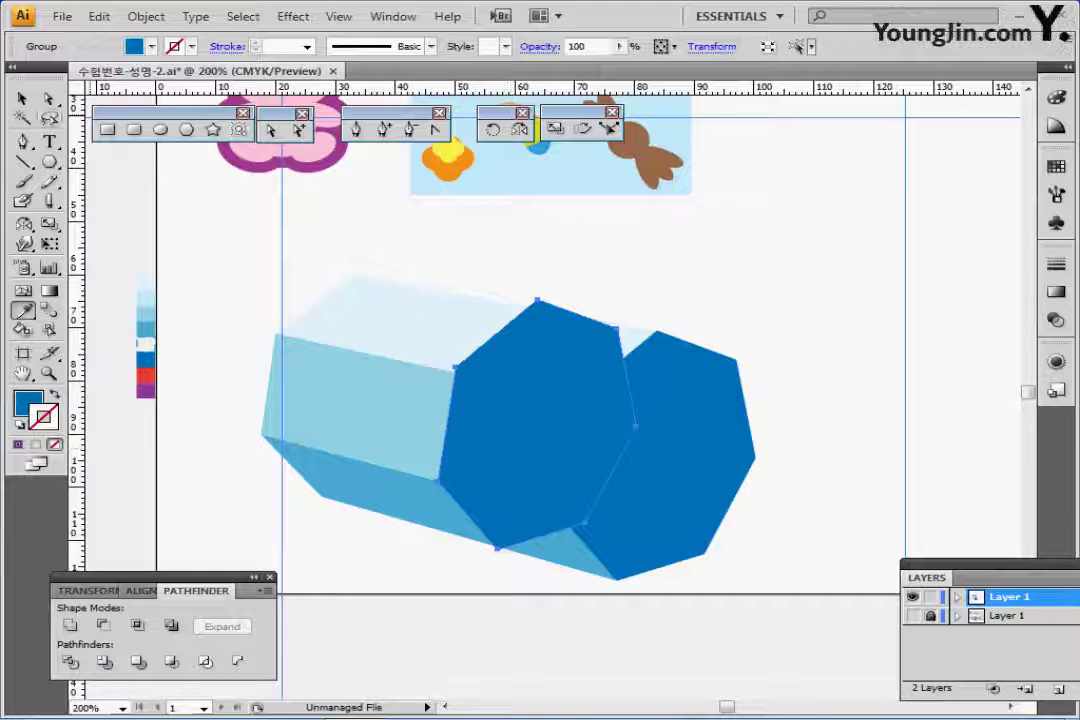
left_click(615, 321)
left_click(616, 329)
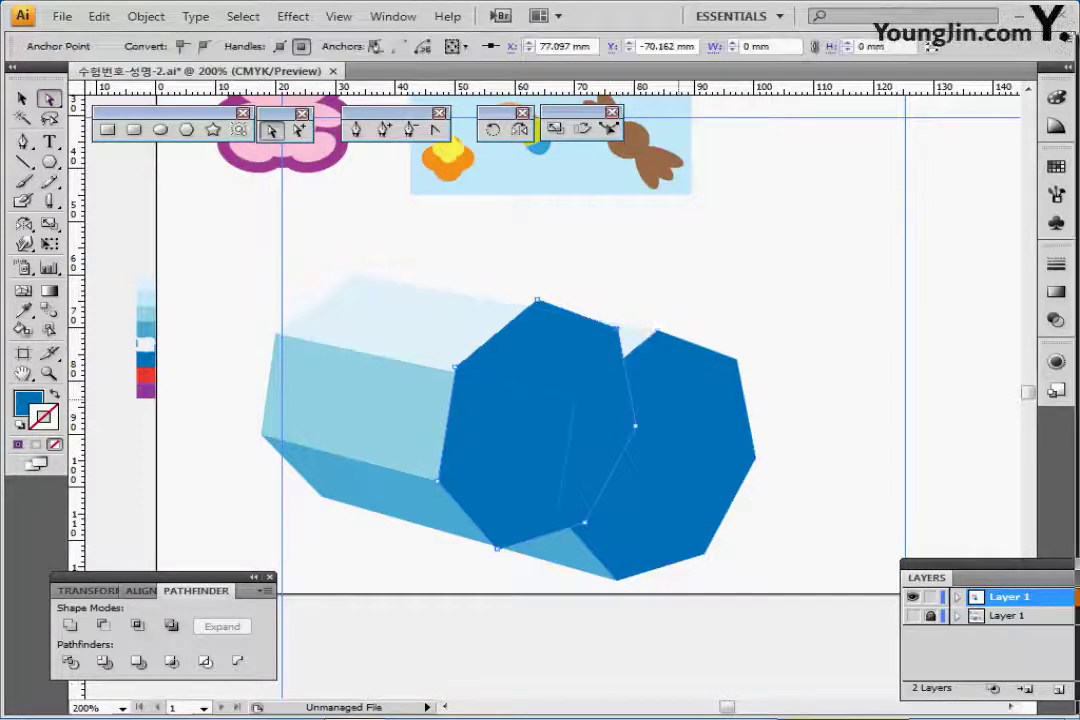
left_click(636, 426, "shift")
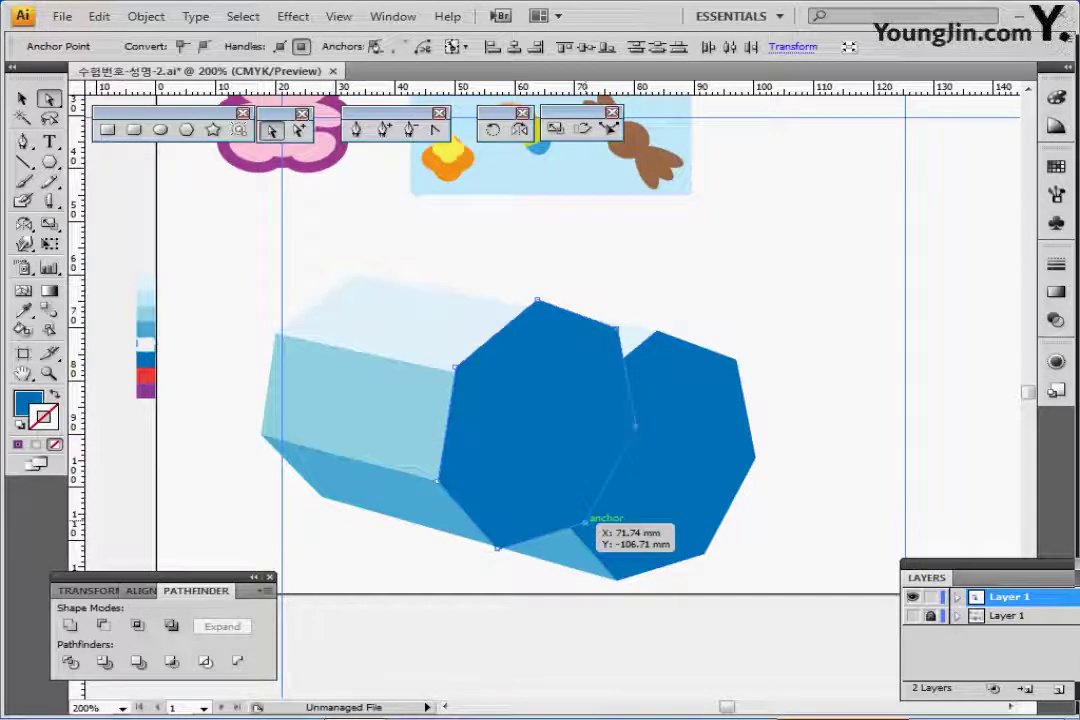
left_click(585, 521, "shift")
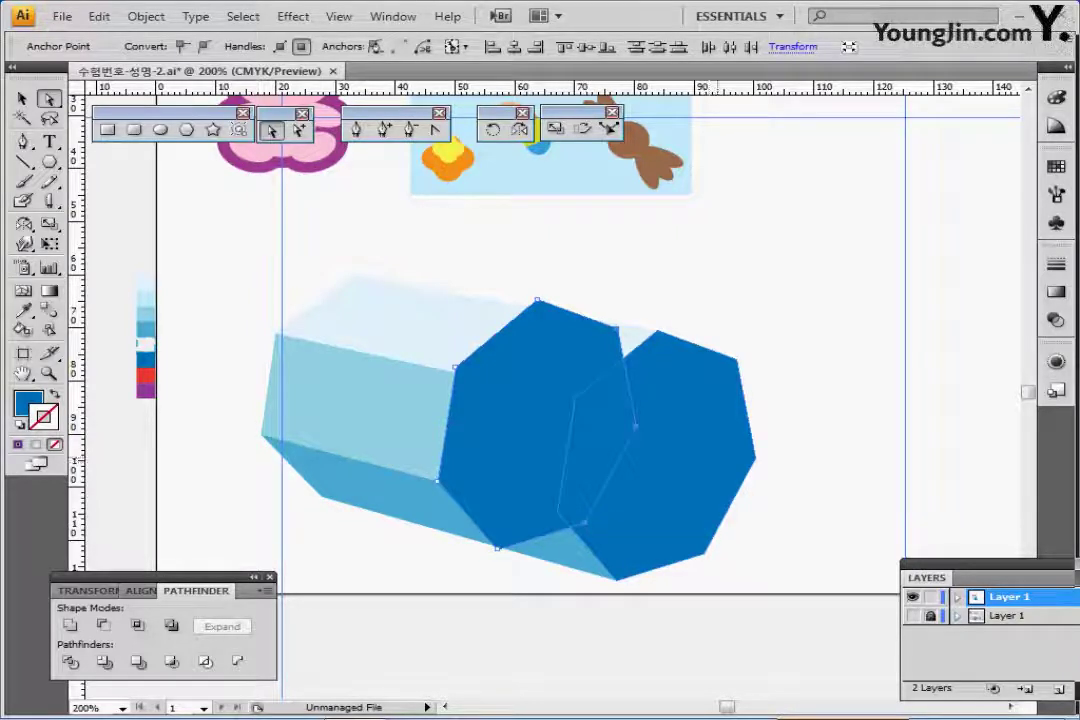
key("Delete")
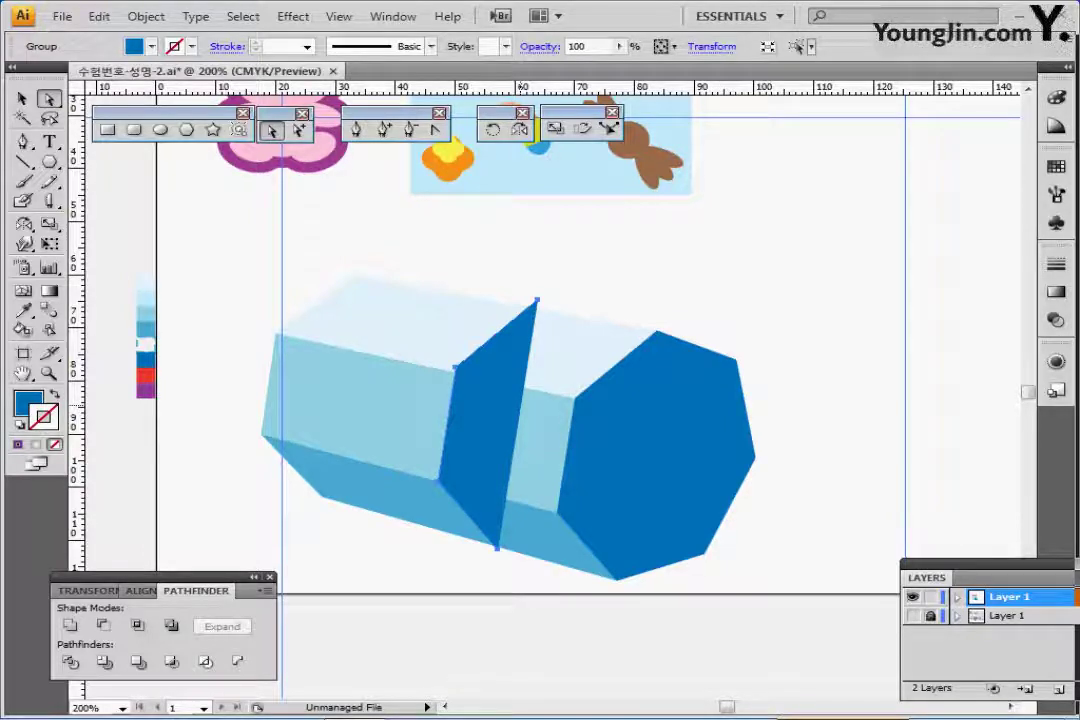
key("shift+x")
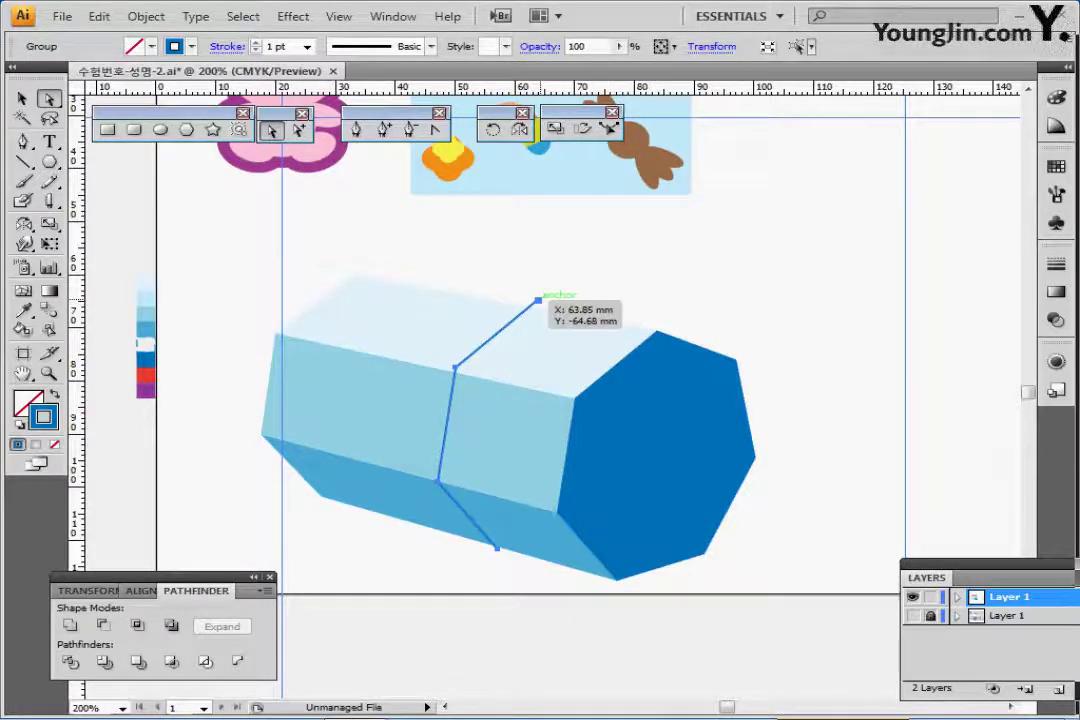
Step: Move the contour line's two end anchors onto the upper edge of the top face and the lower edge of the body
left_click(538, 299)
left_click_drag(538, 300, 538, 308)
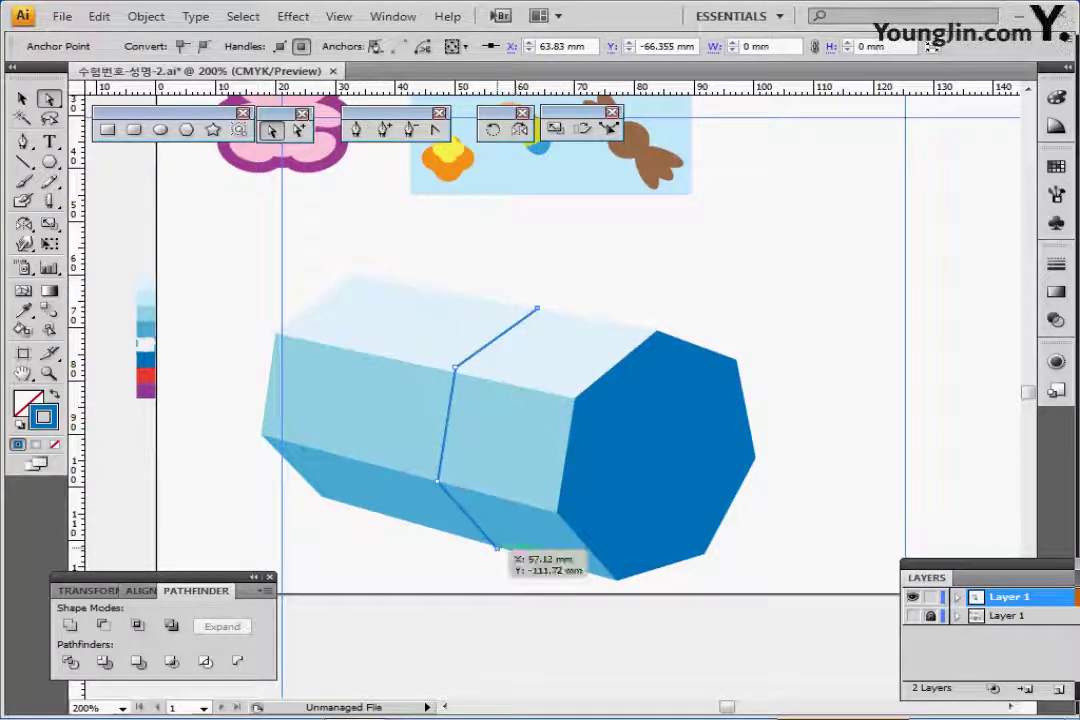
left_click_drag(497, 548, 495, 545)
left_click(533, 572)
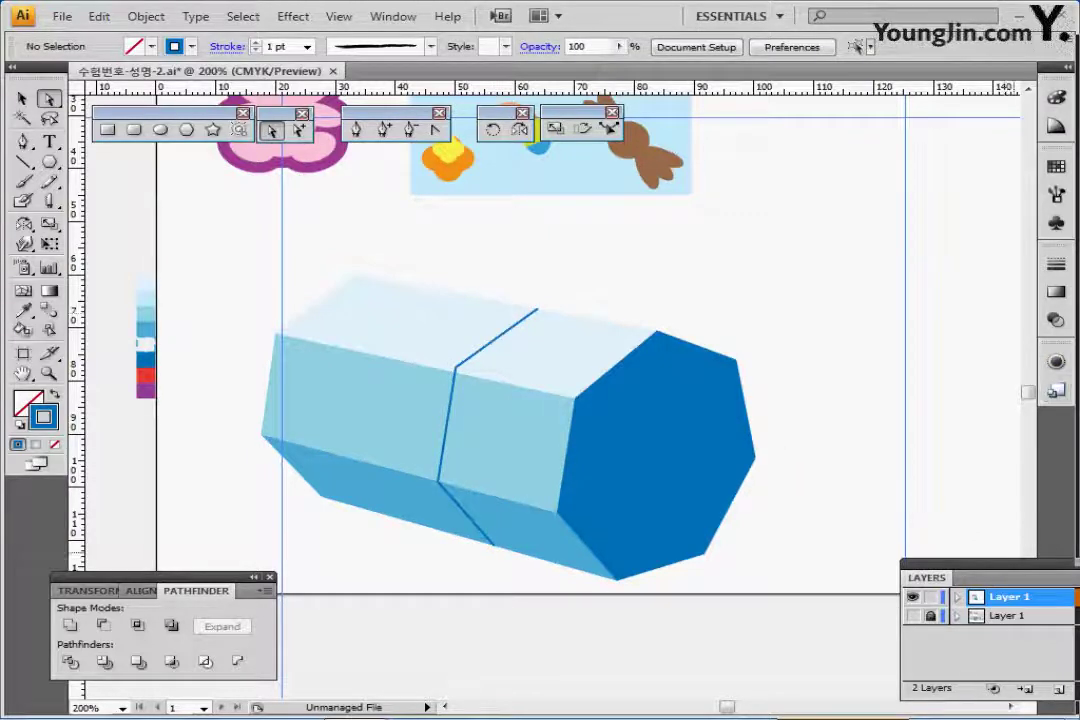
Step: Show the locked reference layer with the artwork in outline view and move the whole package onto the reference package
left_click(912, 616)
key("ctrl+y")
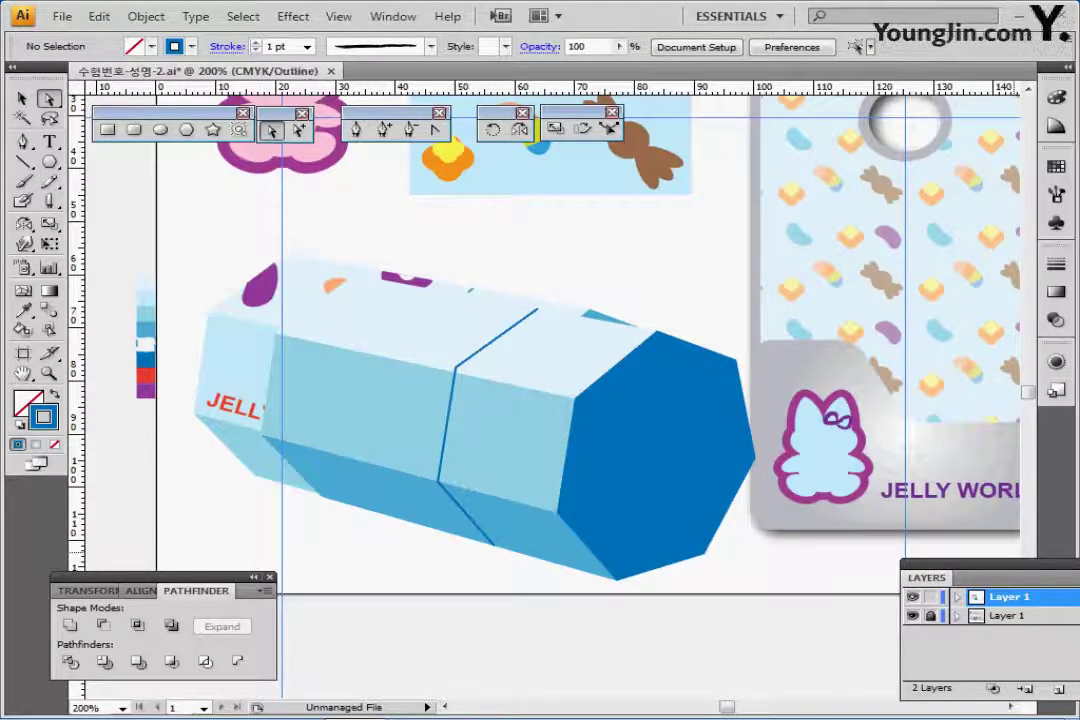
left_click(22, 99)
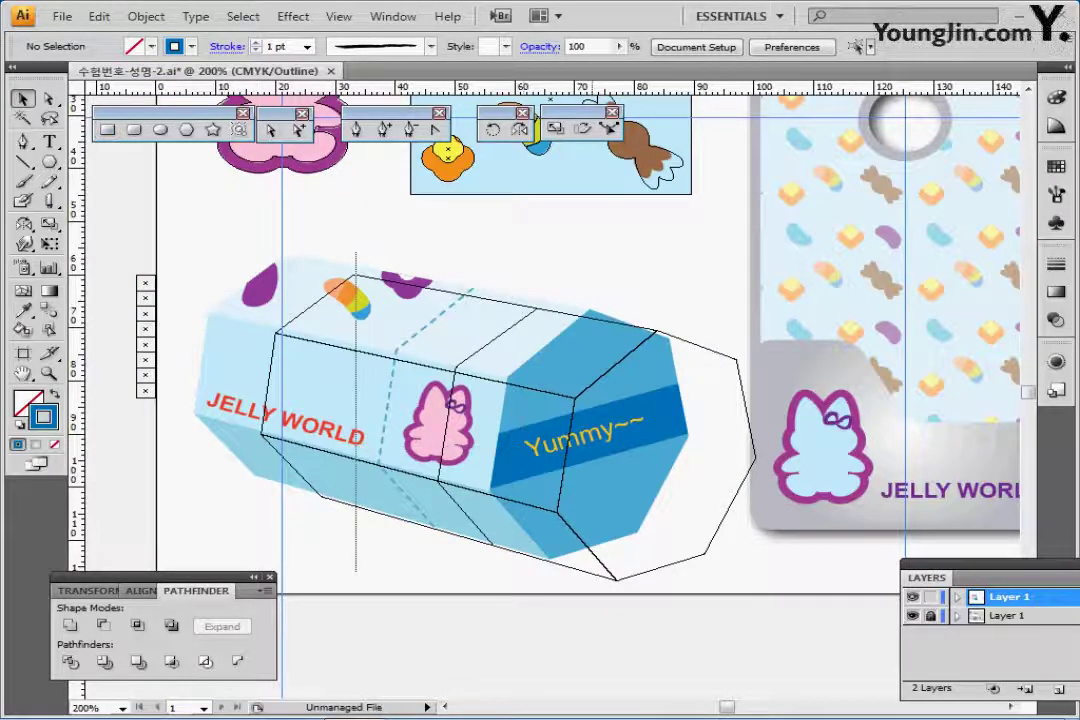
left_click(612, 576)
left_click_drag(578, 400, 506, 377)
left_click(595, 253)
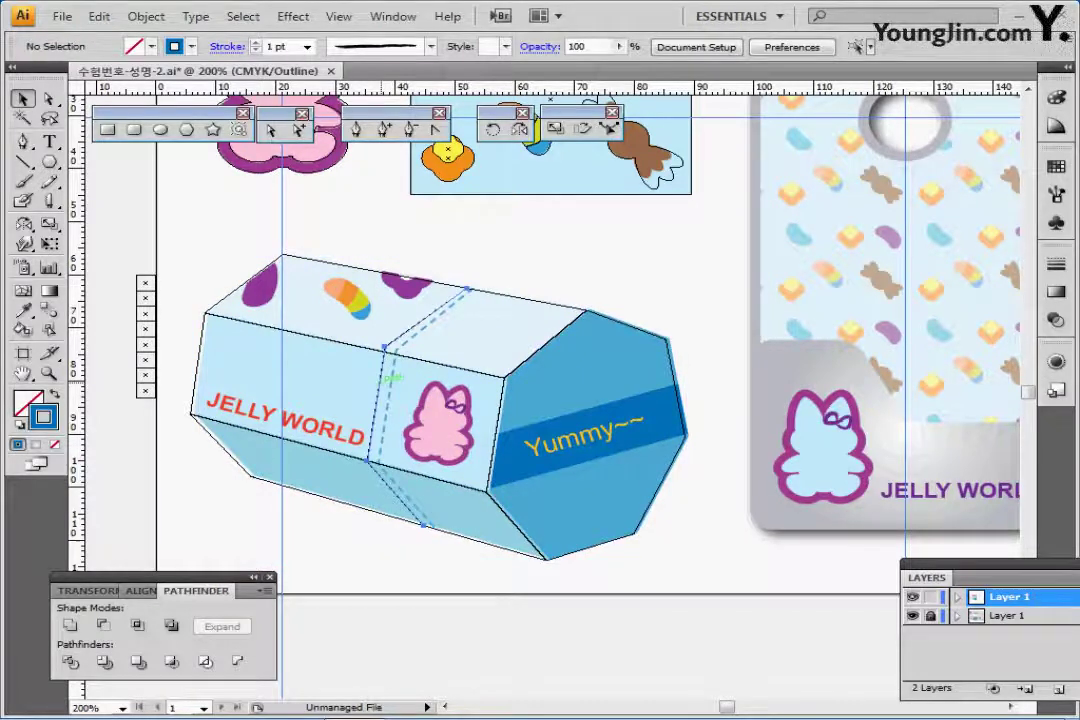
Step: Align the contour line with the reference's dashed line, then hide the reference layer and return to preview
left_click_drag(386, 377, 394, 377)
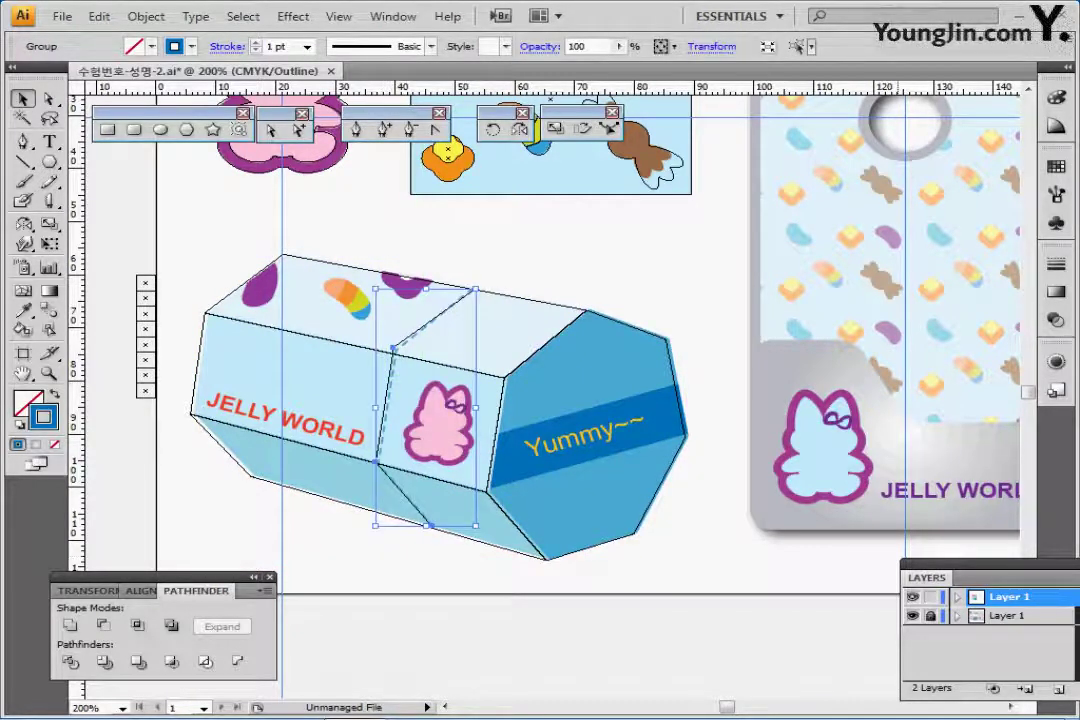
left_click(912, 616)
left_click(912, 597, "ctrl")
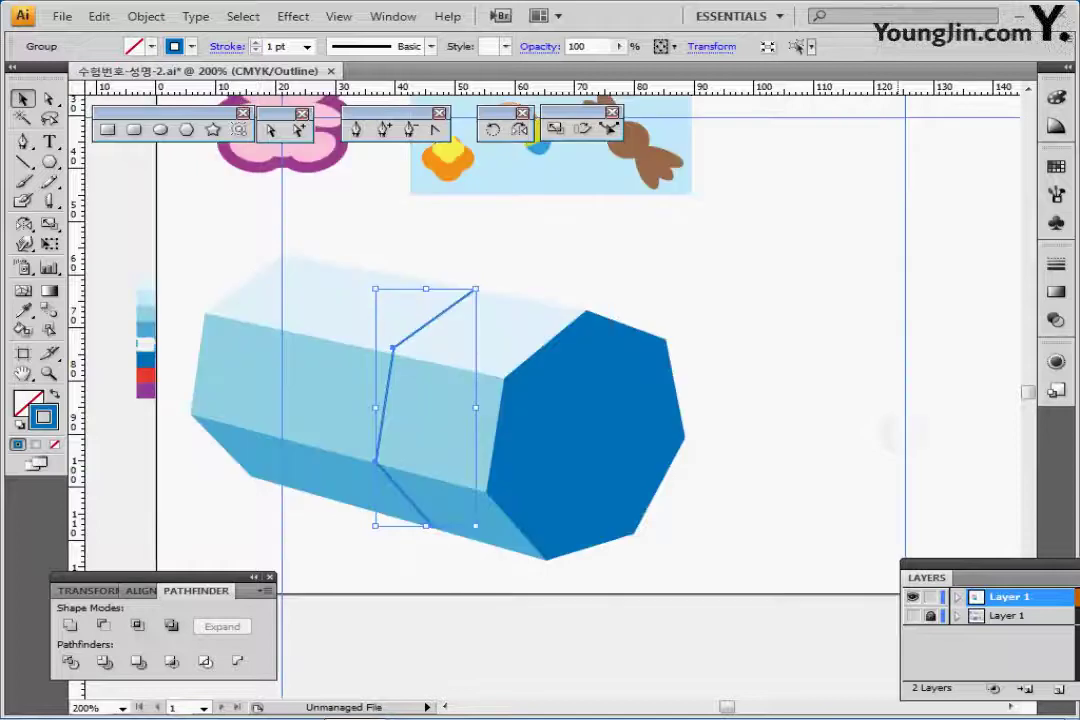
left_click(600, 256)
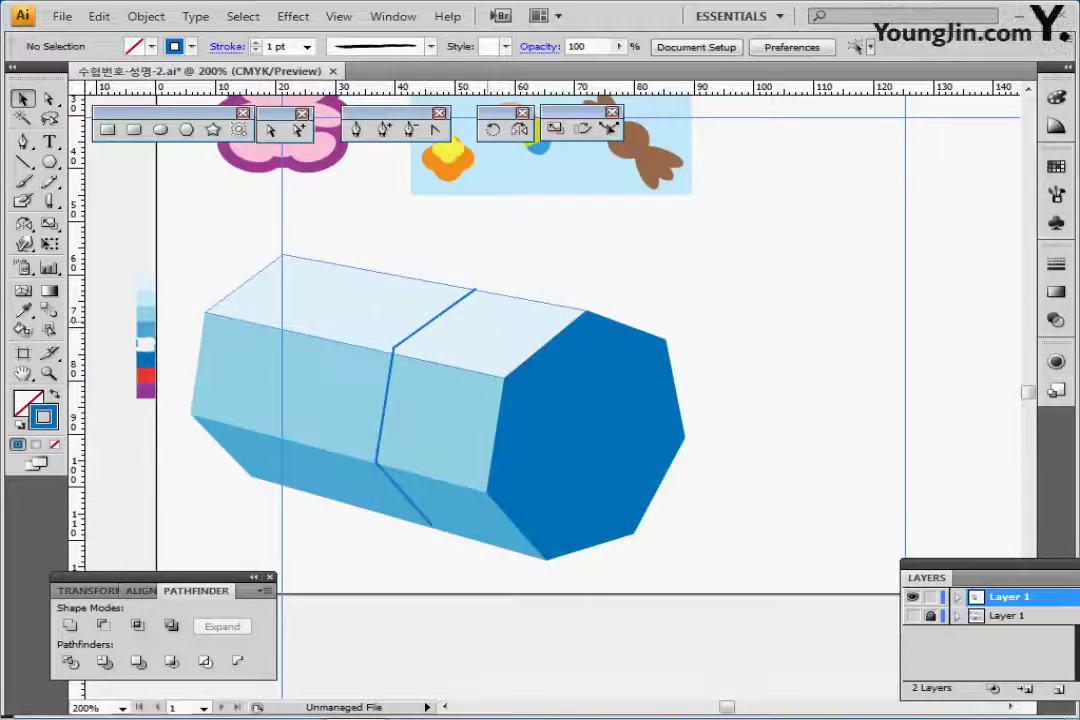
Step: Make the contour line dashed with a 1 pt stroke in the medium blue sampled from the colour strip
left_click(468, 295)
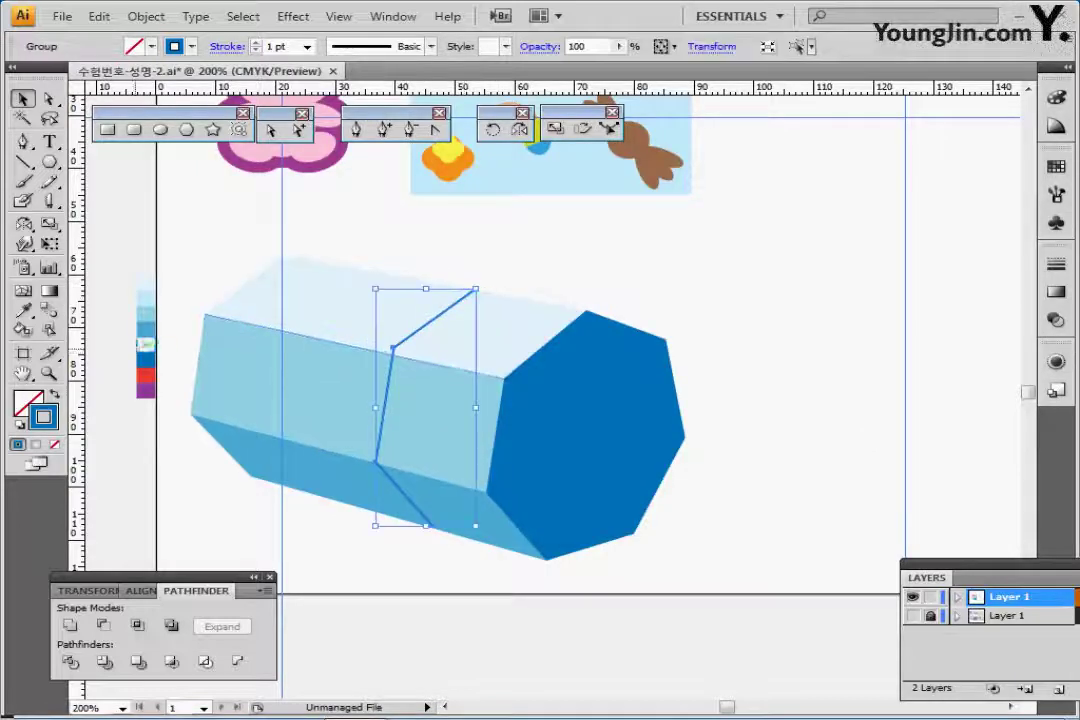
key("i")
left_click(145, 331, "shift")
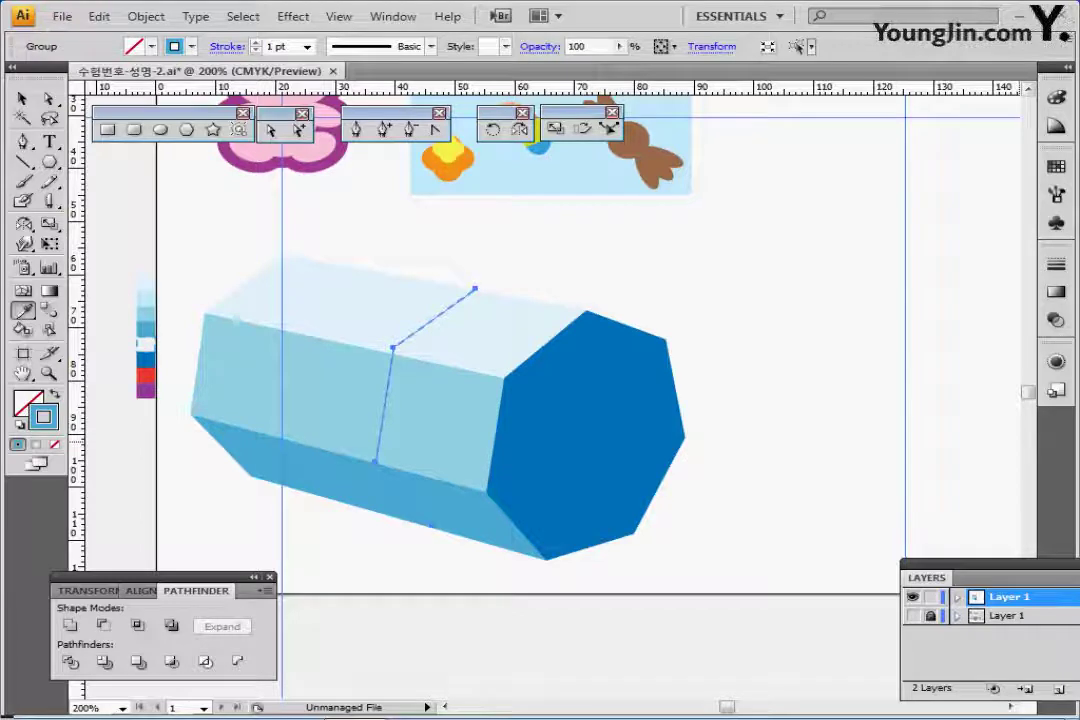
key("ctrl")
key("ctrl+shift+a")
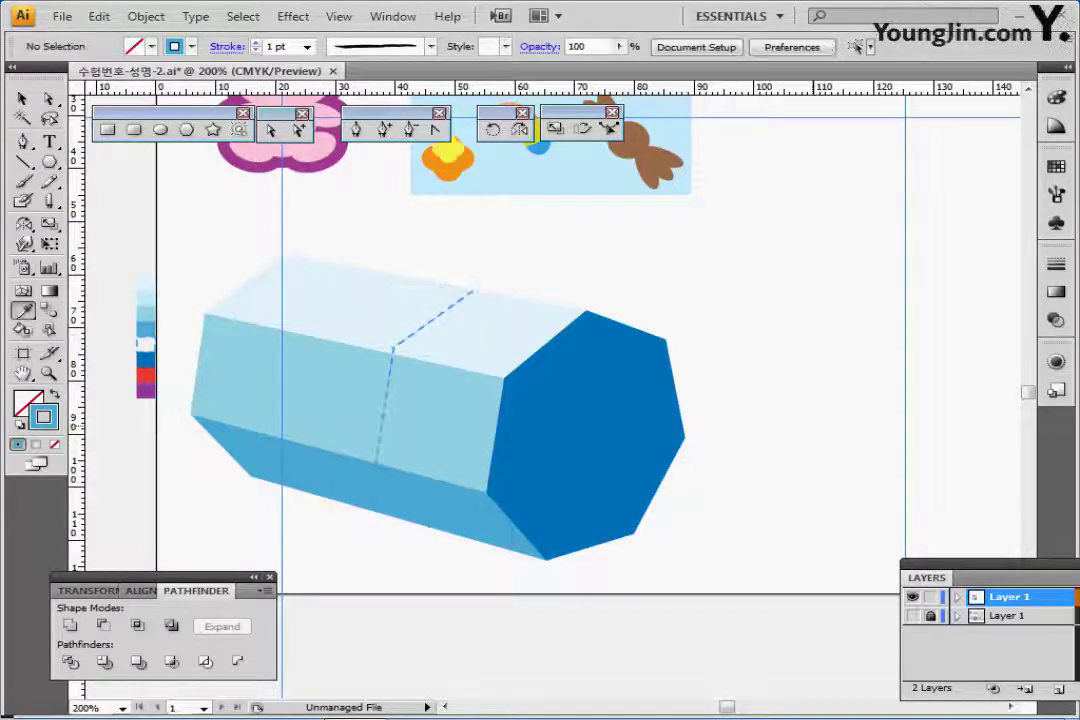
Step: Draw a wide horizontal rectangle in dark blue (C 100, M 50) across the middle of the heptagonal end face
left_click(586, 436, "ctrl")
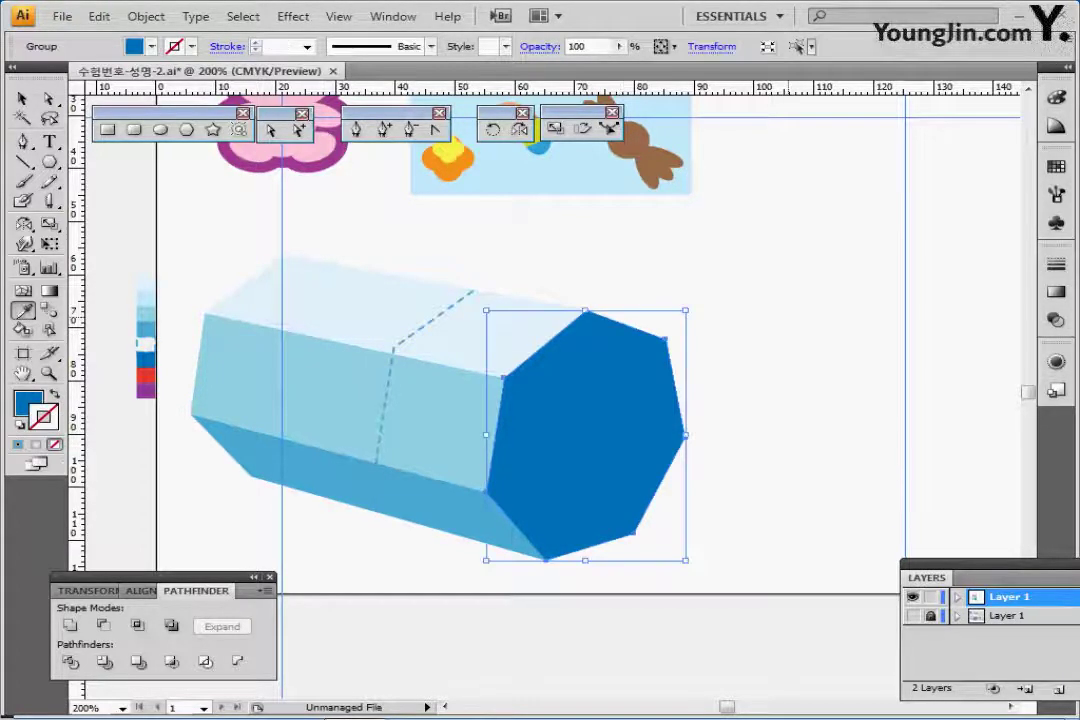
key("ctrl+shift+a")
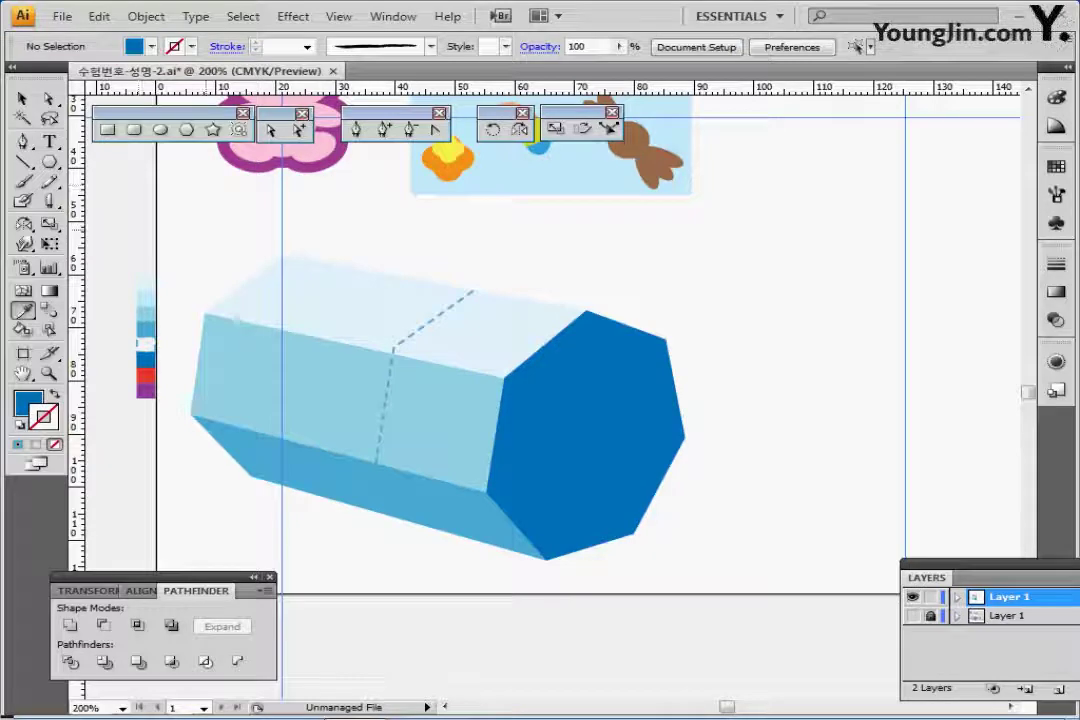
key("m")
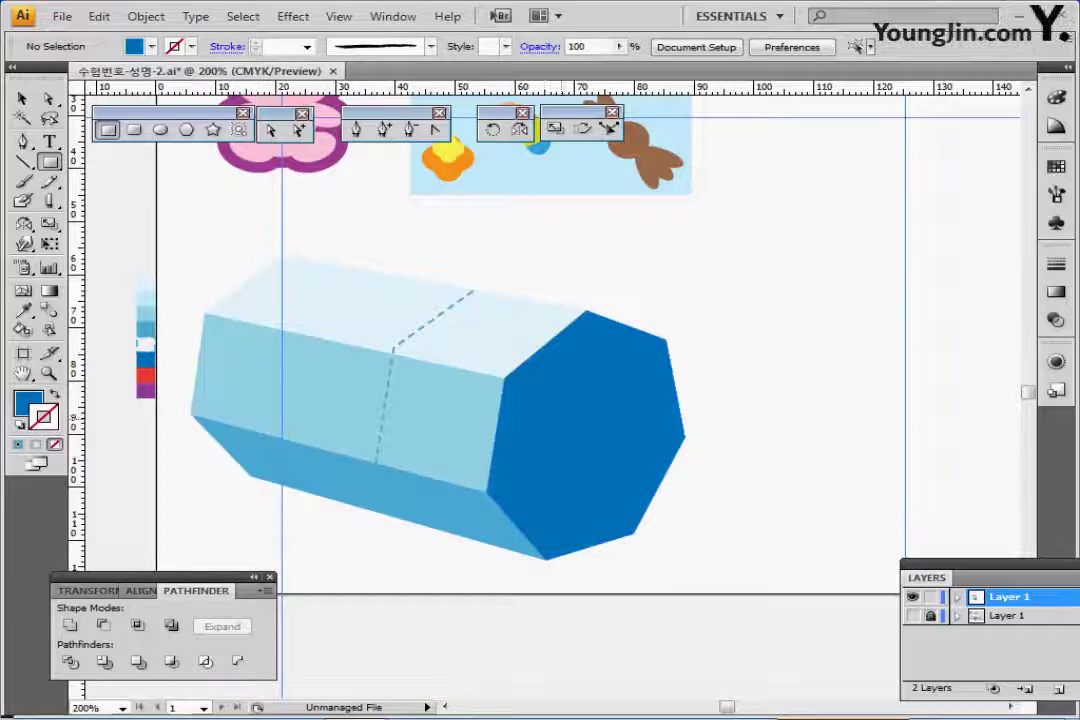
left_click(556, 416, "ctrl")
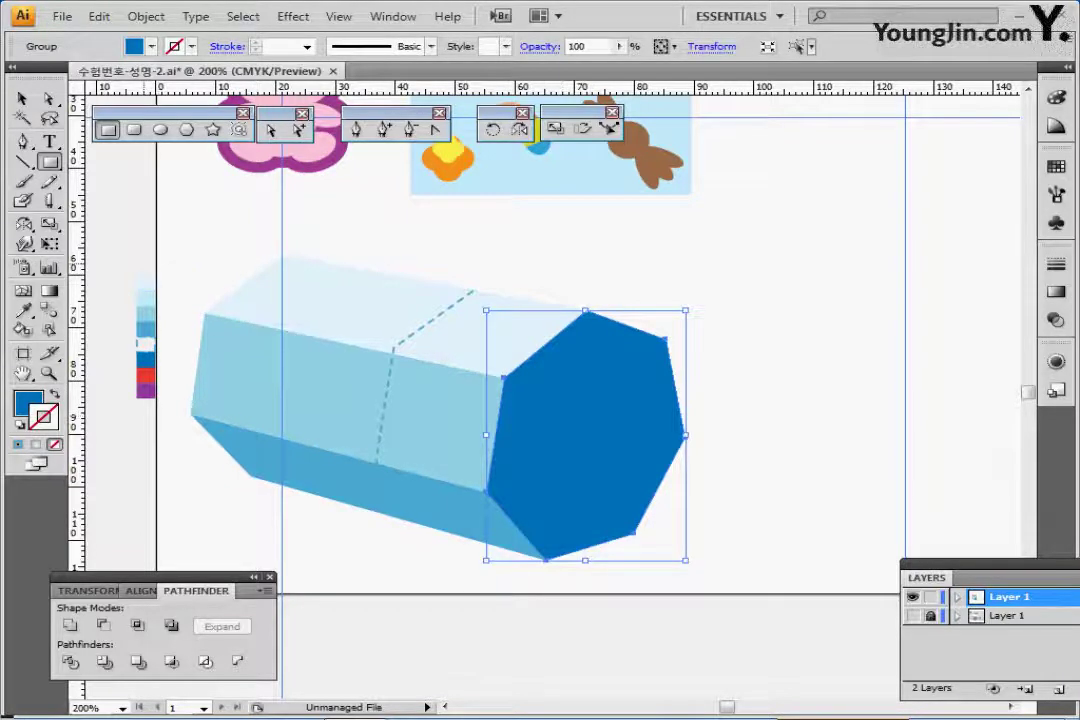
left_click(185, 275, "ctrl")
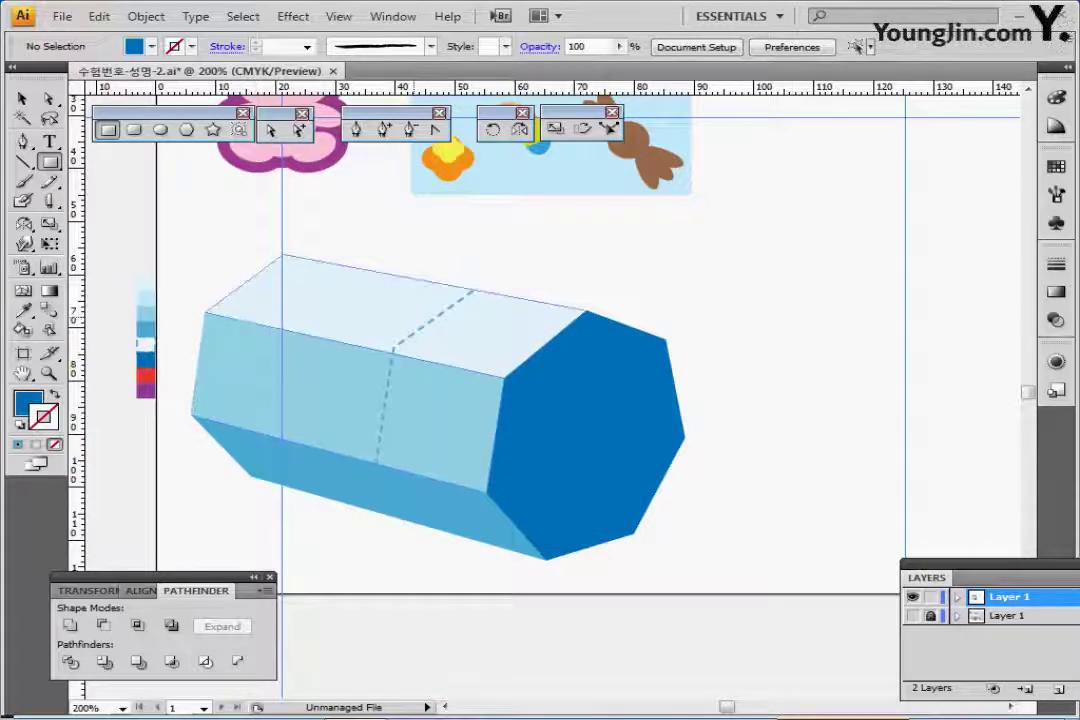
left_click(548, 461, "ctrl")
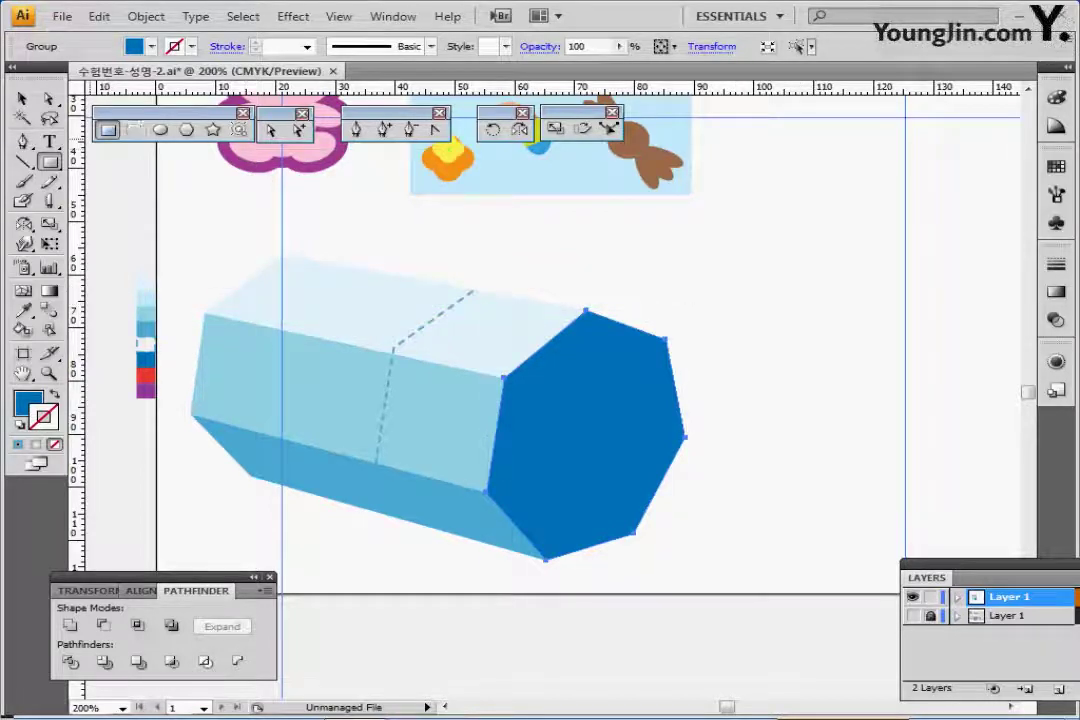
left_click_drag(456, 398, 714, 446)
left_click(1056, 97)
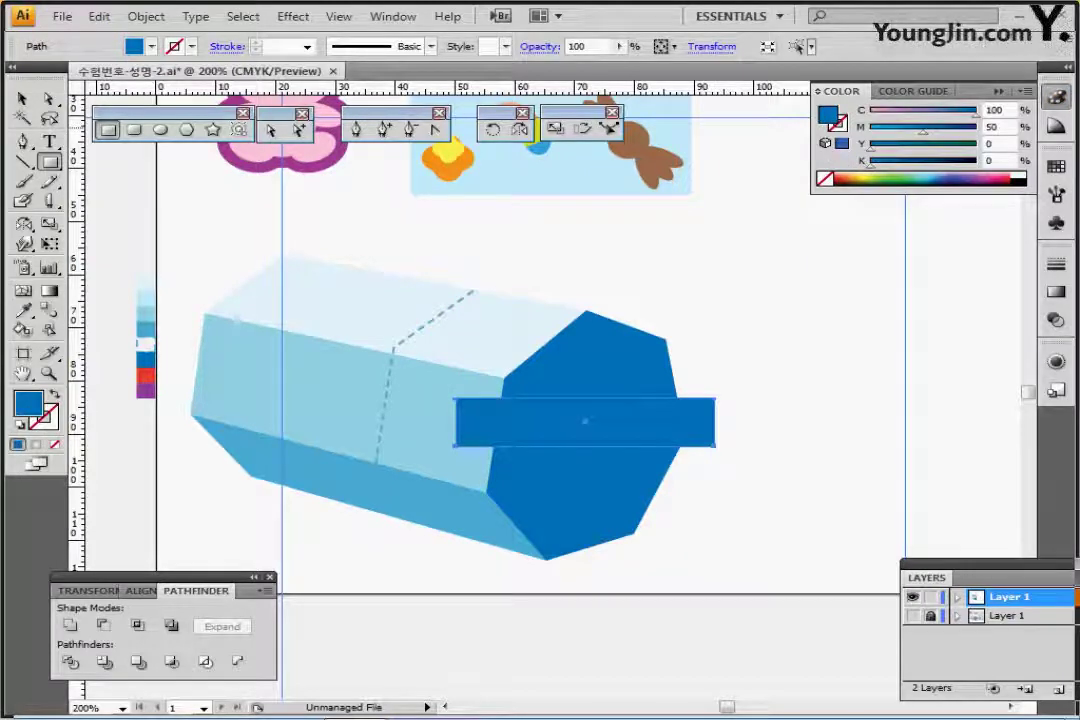
left_click(1000, 110)
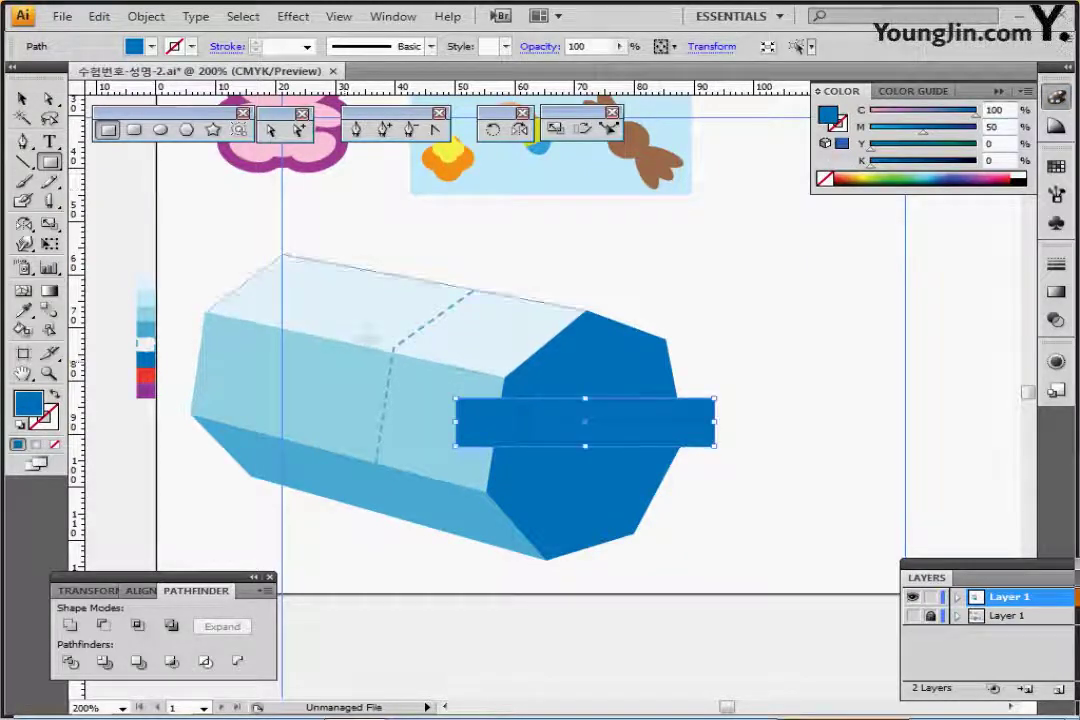
Step: Keep the top face very pale blue and fill the middle side face with the strip's second, pale blue
left_click(250, 500, "ctrl")
left_click(262, 302, "ctrl")
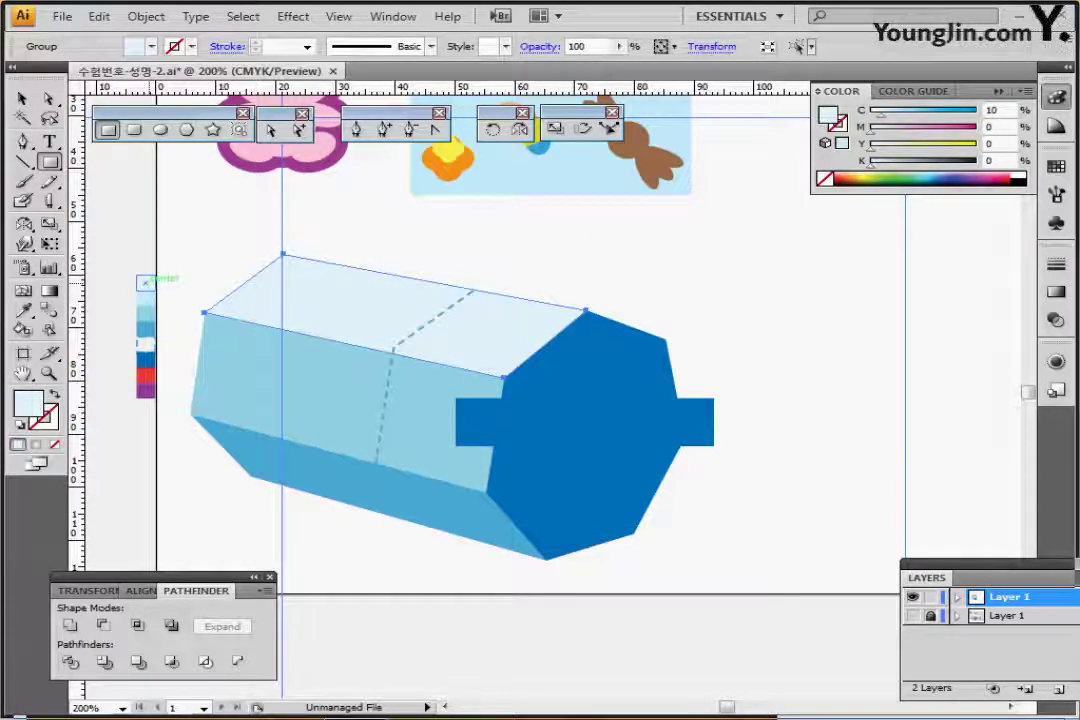
key("i")
left_click(226, 354, "ctrl")
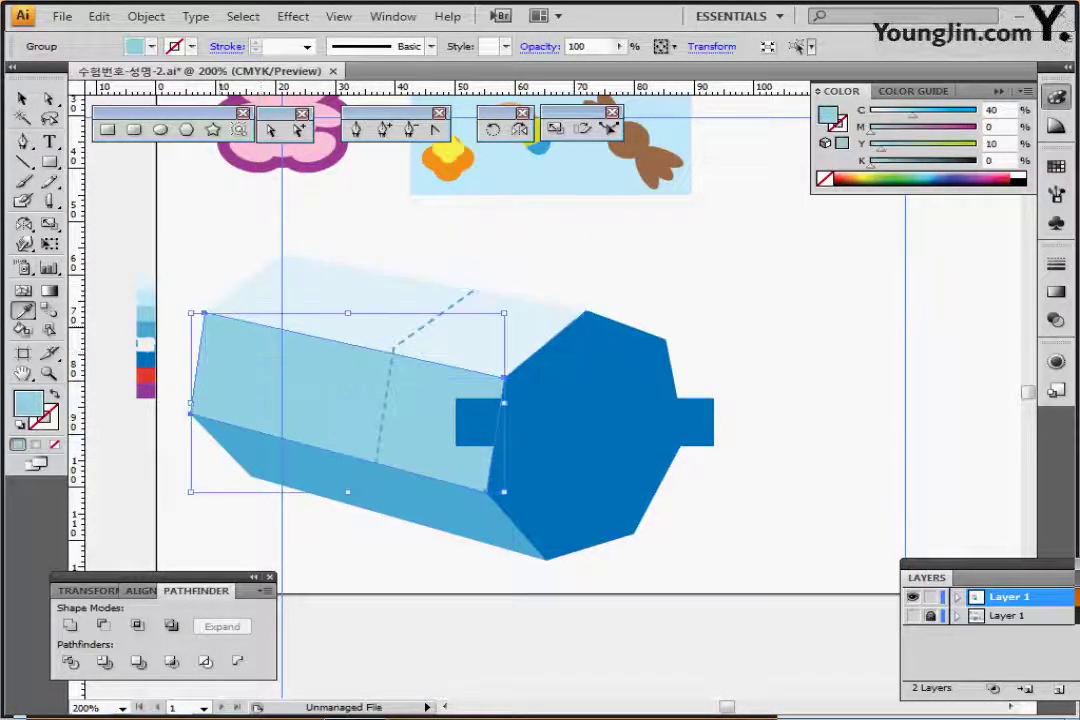
left_click(147, 298)
Step: Fill the lower side face with the strip's light blue (C 40, Y 10) and the end face with its medium blue (C 60, M 10, K 10)
left_click(245, 448, "ctrl")
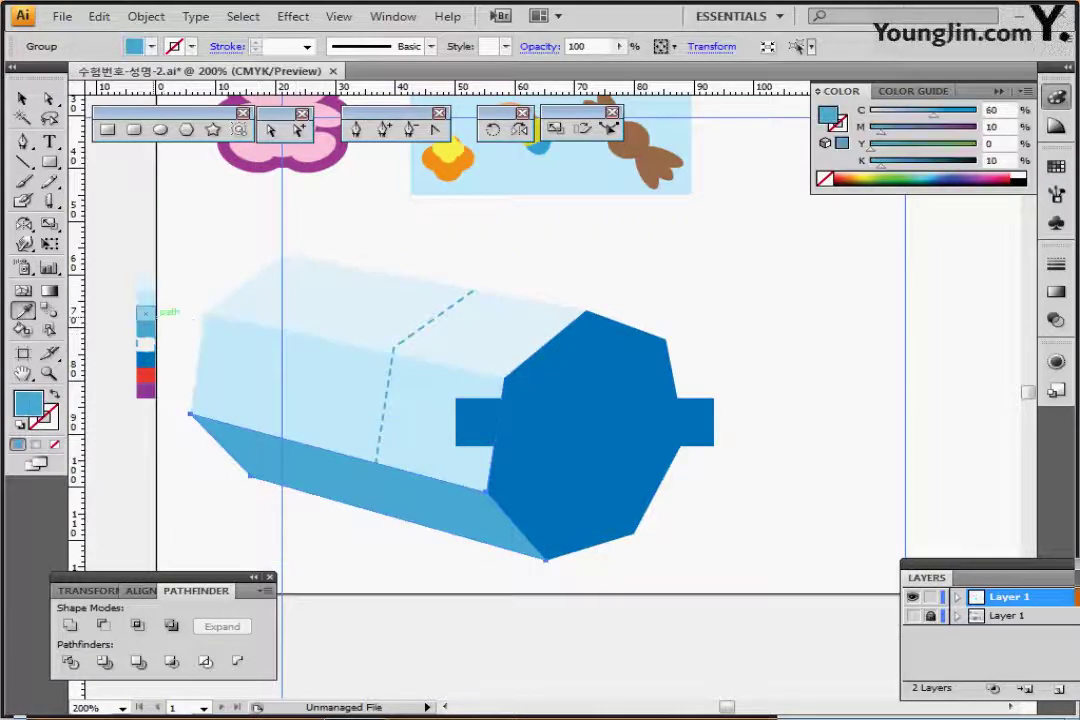
left_click(146, 314)
left_click(535, 425, "ctrl")
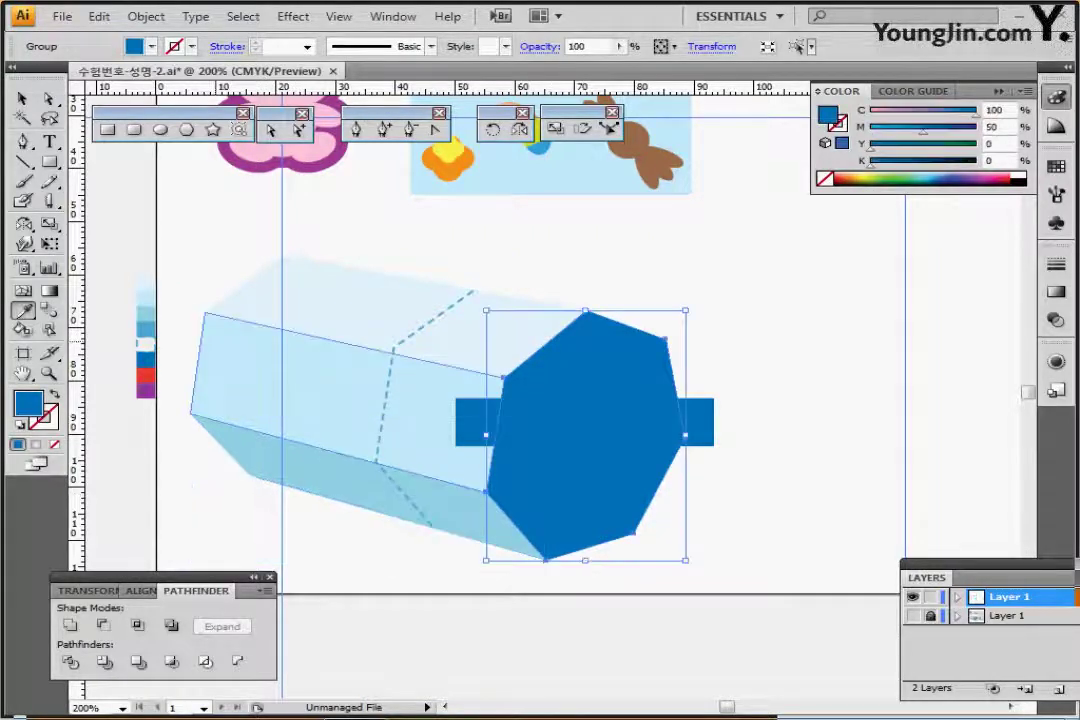
left_click(146, 329)
key("ctrl+shift+a")
Step: Shear the dark blue rectangle vertically so that it slants upwards to the right across the end face
left_click(585, 420, "ctrl")
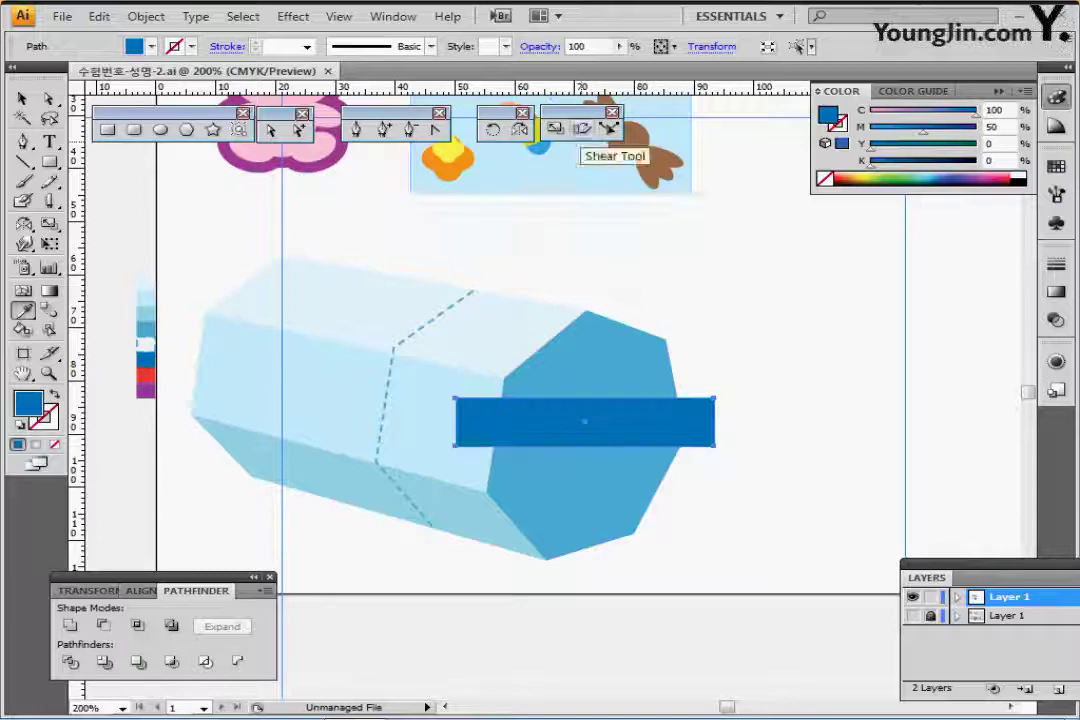
left_click(583, 128)
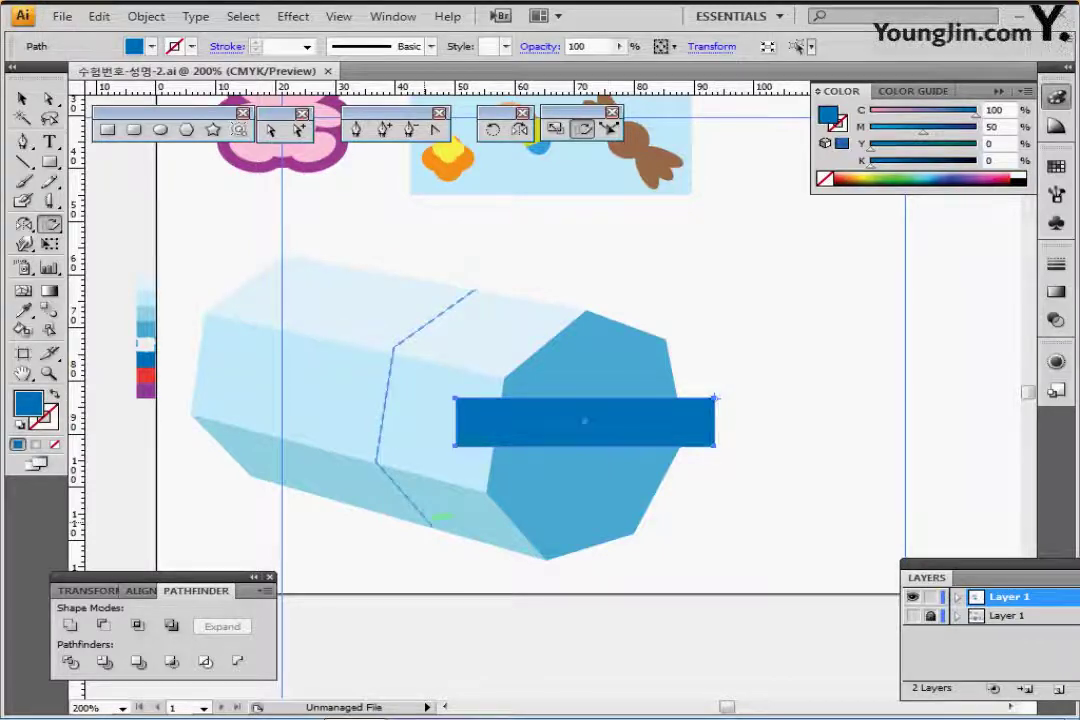
left_click_drag(714, 397, 432, 550)
left_click_drag(692, 446, 692, 414)
left_click_drag(715, 367, 708, 361)
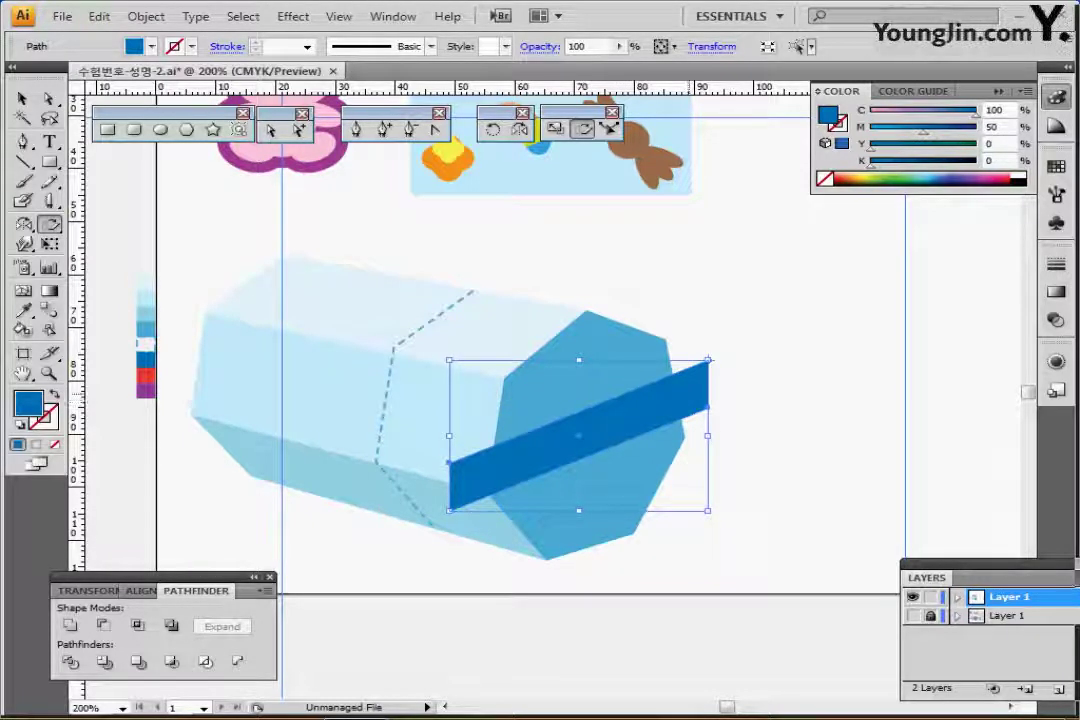
Step: Refine the band's shear in outline view until its lower edge runs through the end face's left and right corners, then return to preview
left_click(468, 483)
left_click_drag(760, 383, 752, 404)
left_click_drag(610, 429, 619, 411)
key("ctrl+y")
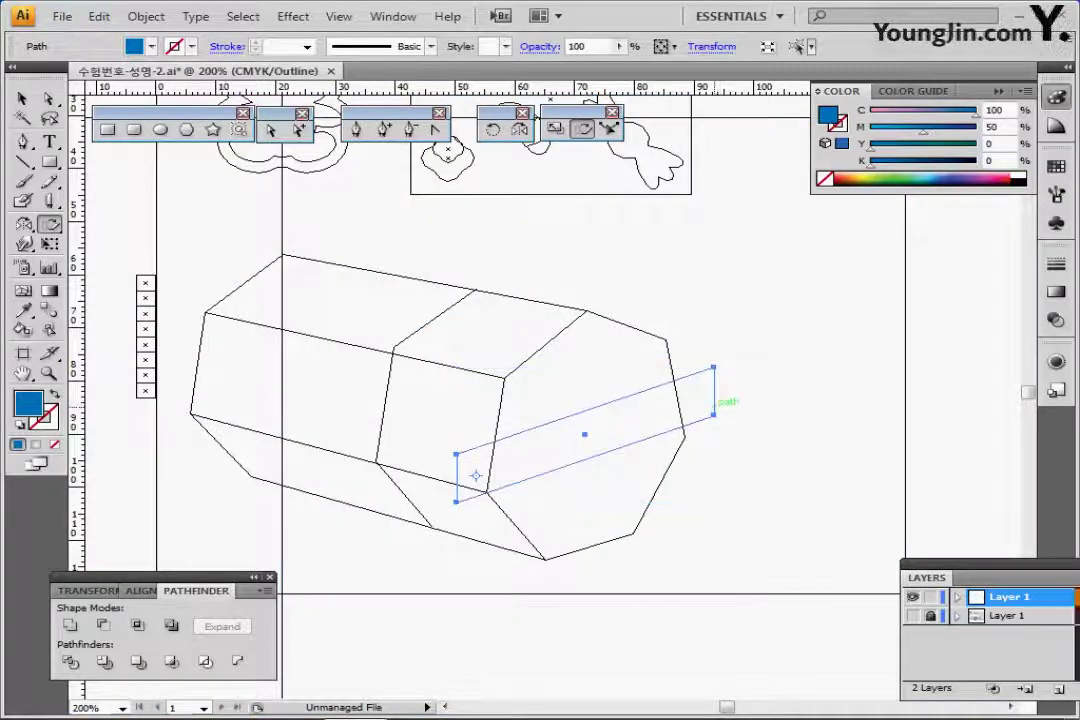
left_click(482, 461)
left_click_drag(771, 352, 771, 368)
key("ctrl")
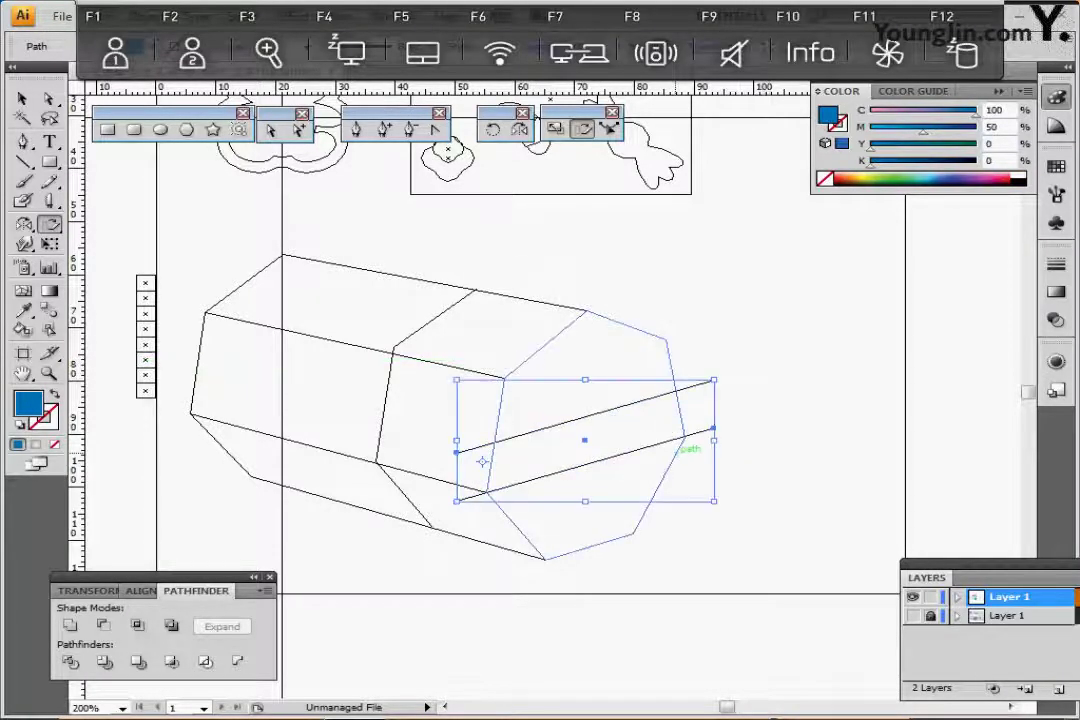
key("ctrl+y")
key("ctrl+shift+a")
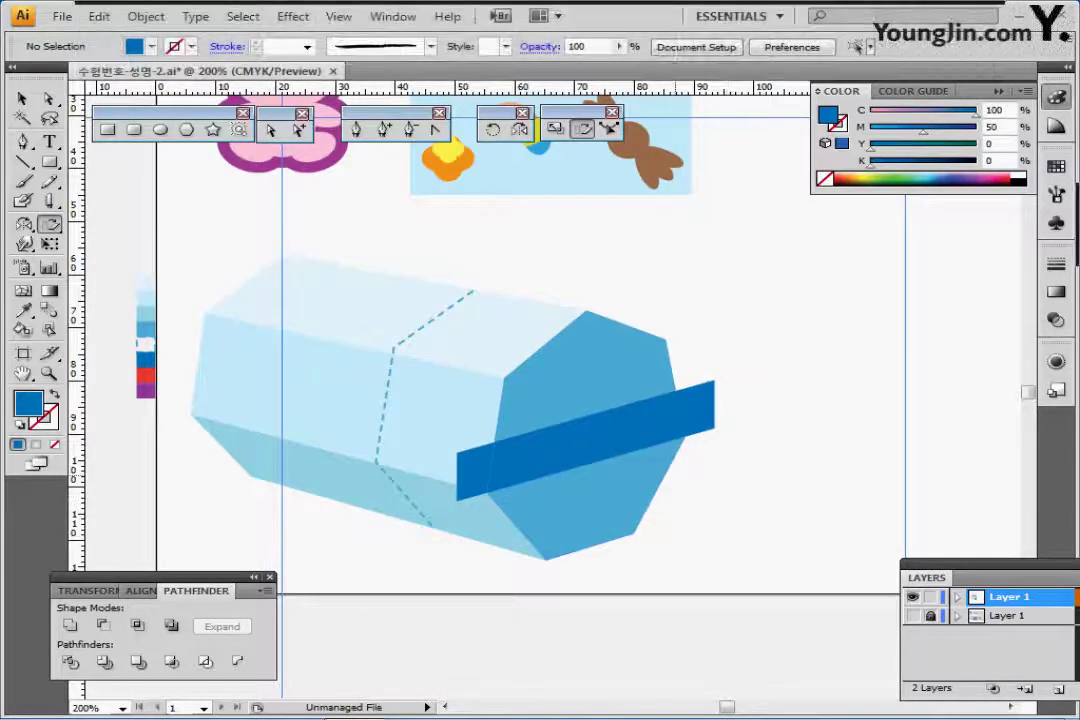
Step: Duplicate the end face in place and intersect the copy with the dark blue band to trim it to the heptagon
left_click(605, 366, "ctrl")
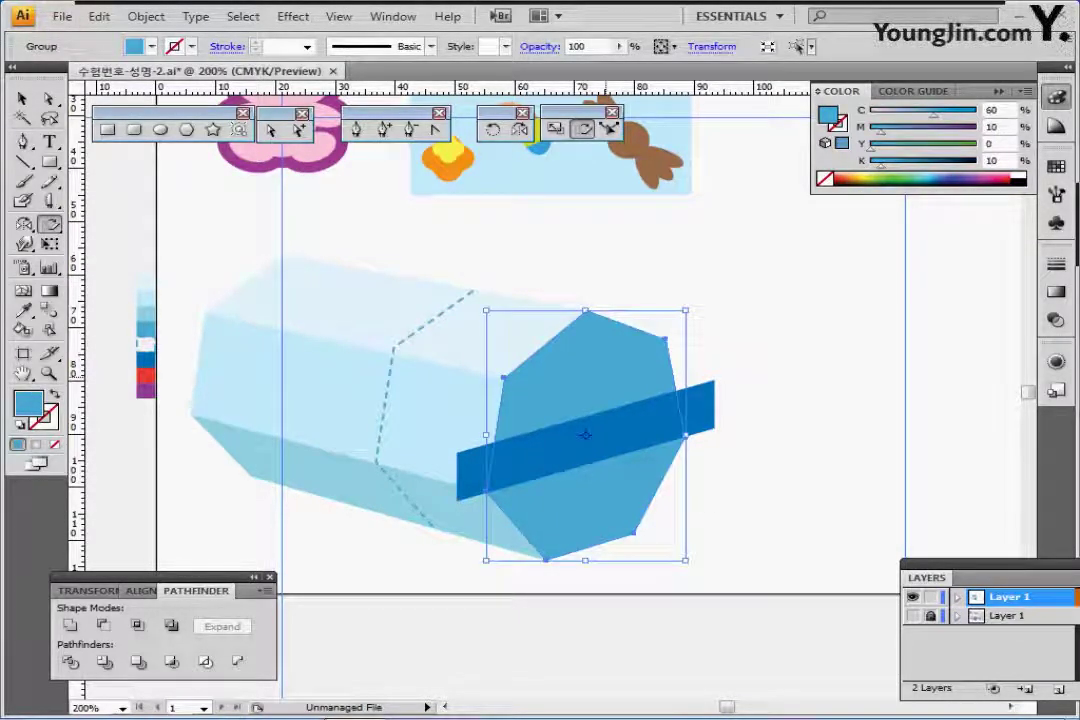
key("ctrl+c")
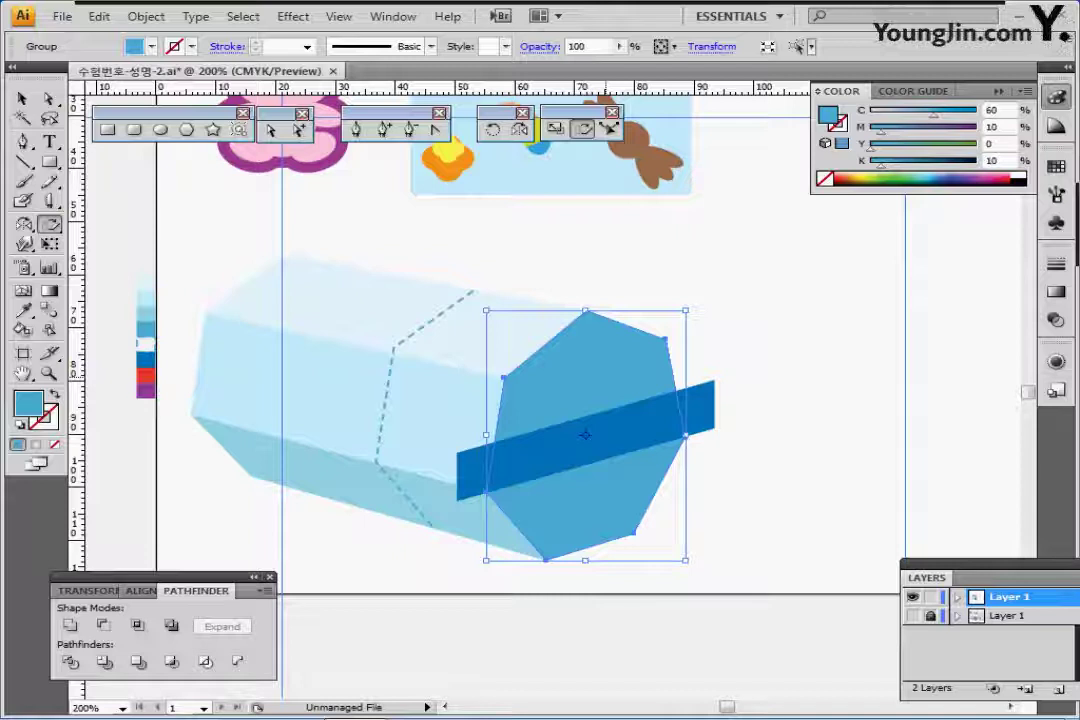
left_click(586, 440, "ctrl+shift")
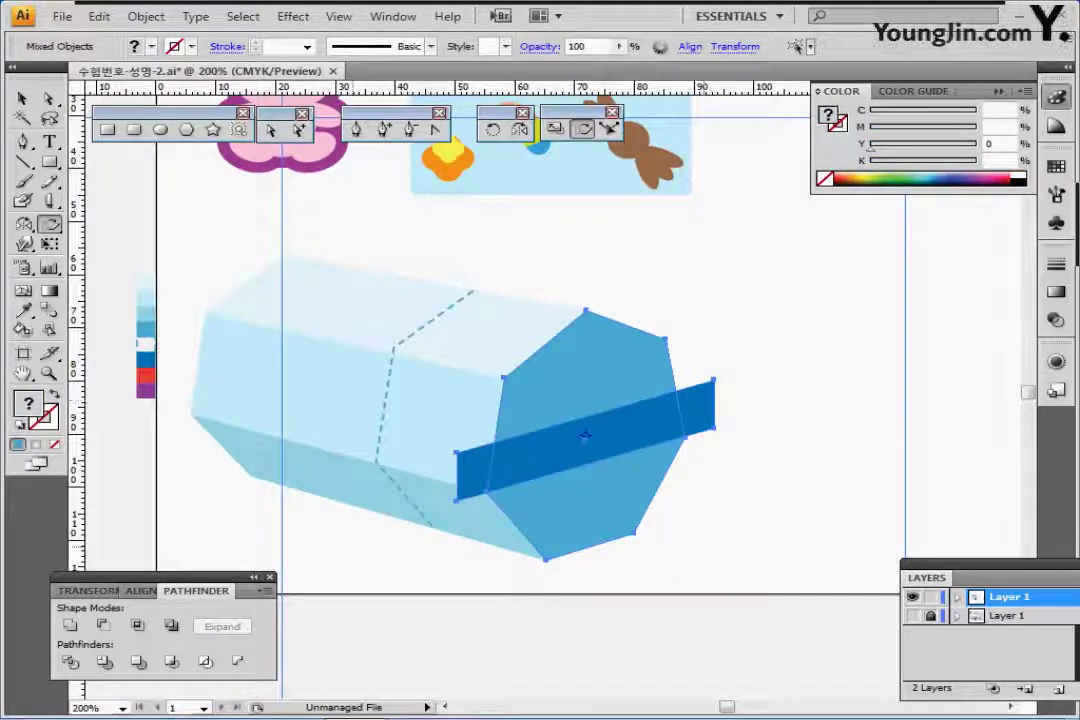
left_click(137, 625)
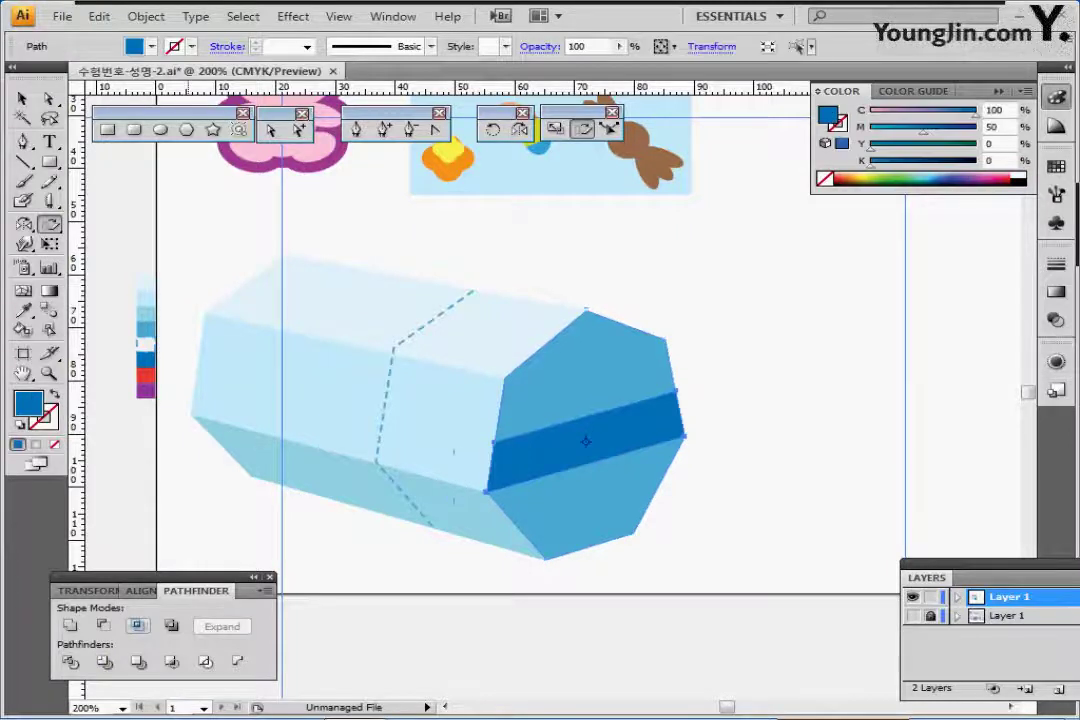
key("ctrl+shift+a")
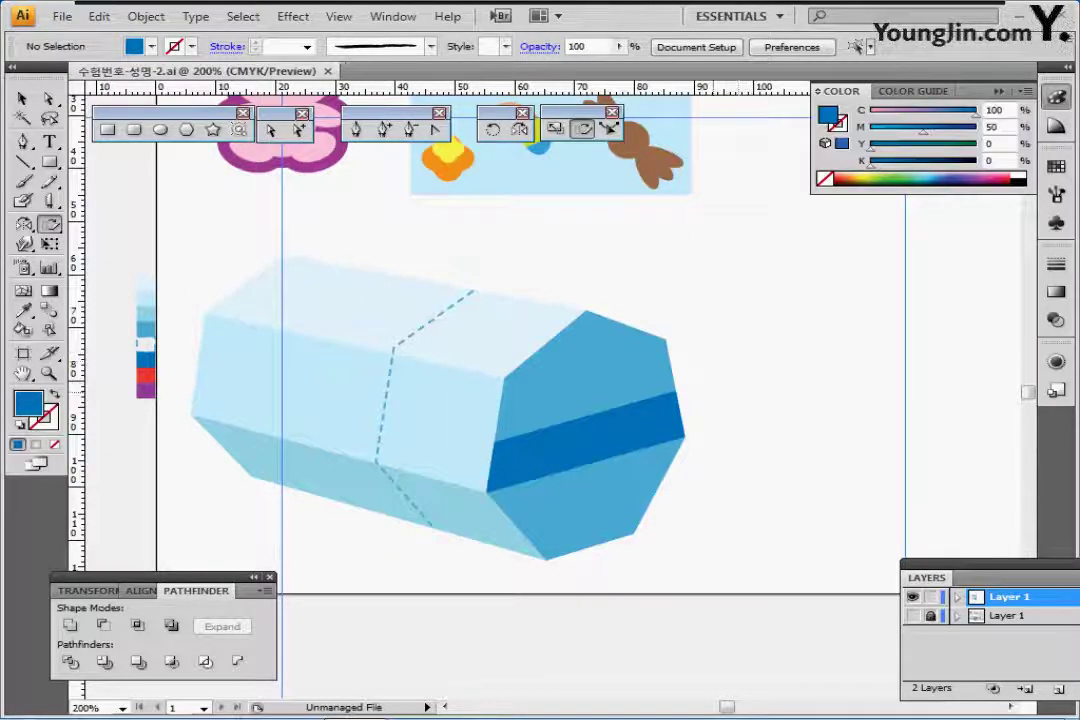
key("ctrl+minus")
left_click_drag(540, 370, 583, 452)
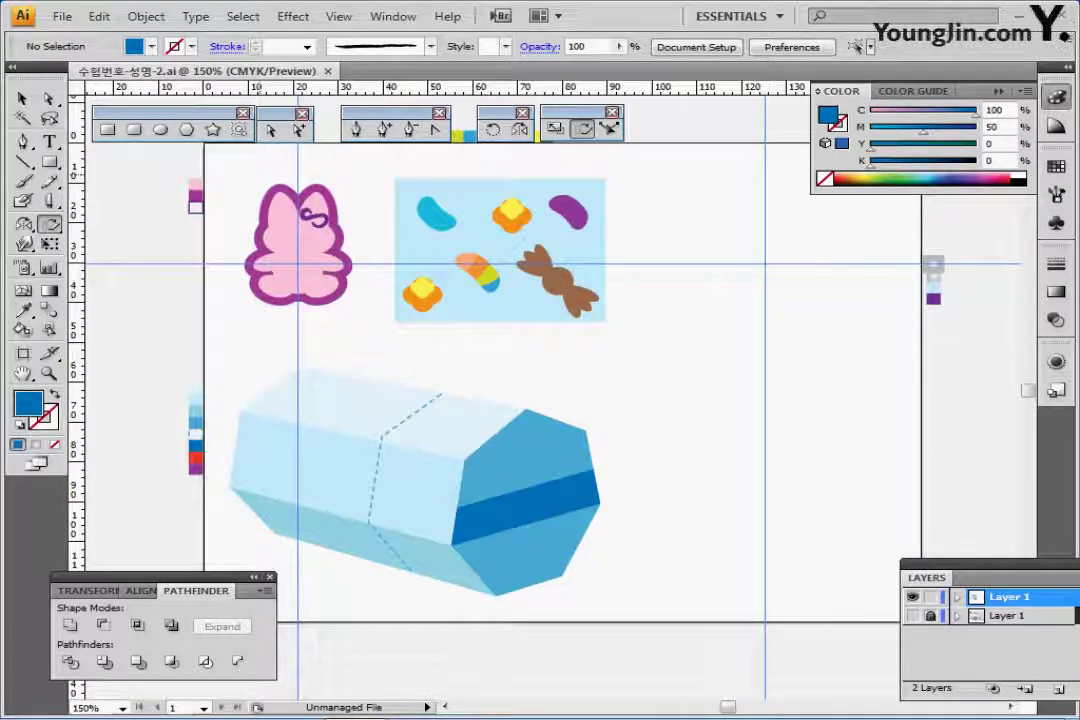
Step: Paste a copy of the pink rabbit and position it over the package's front face beside the dashed line
left_click_drag(243, 170, 334, 305)
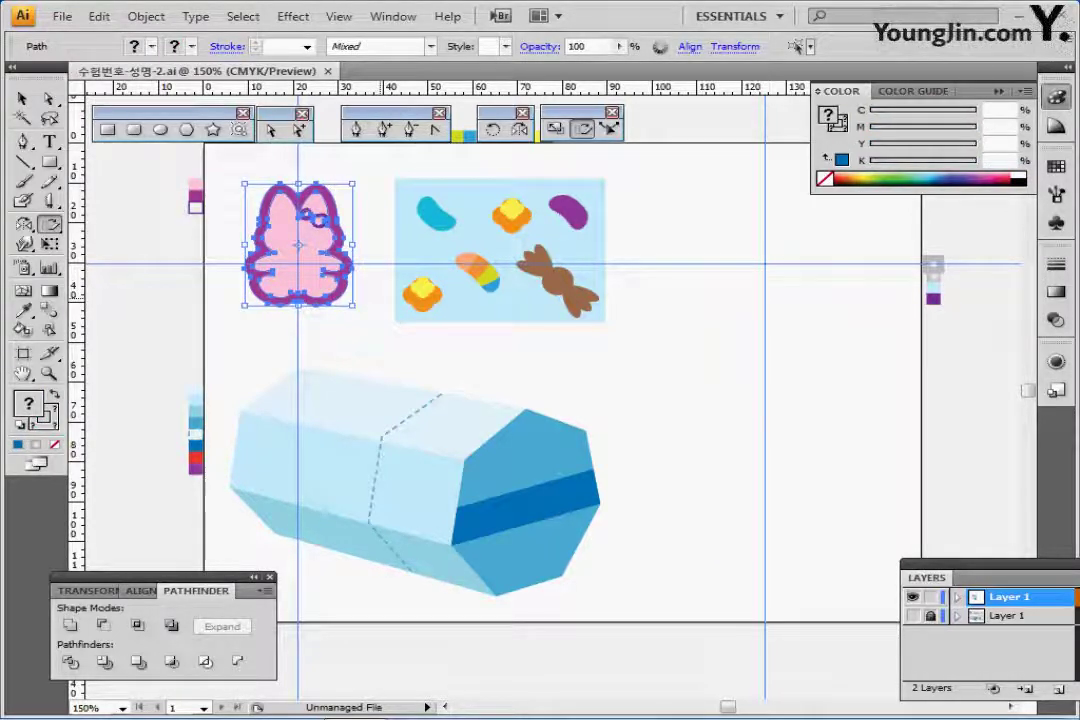
key("ctrl+v")
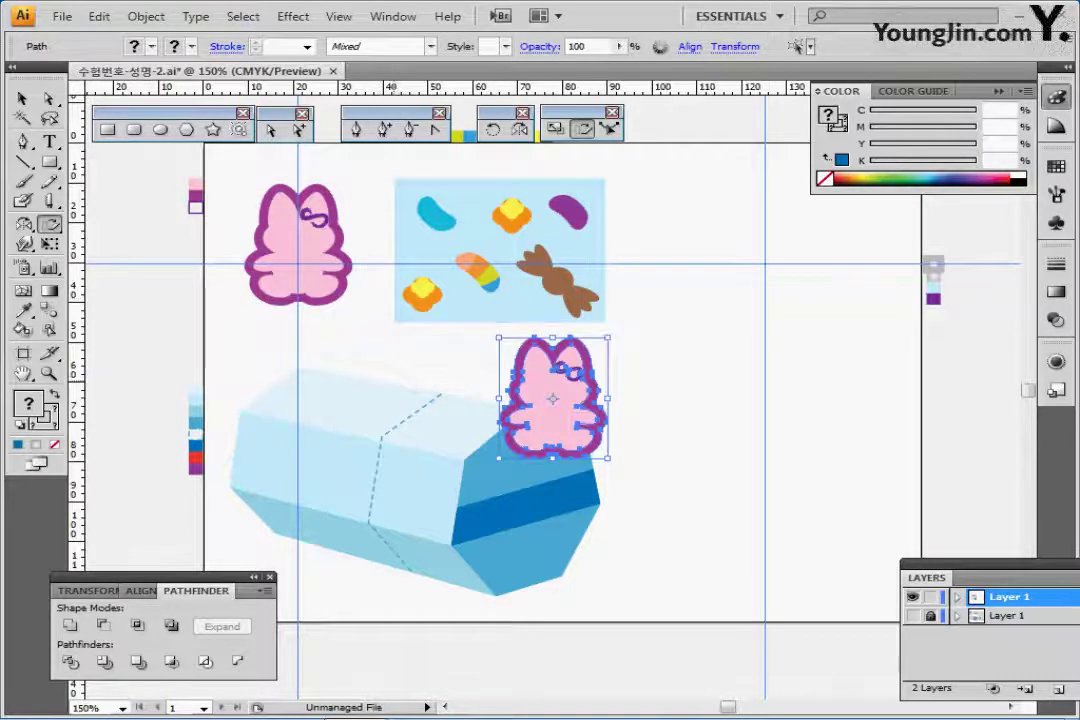
key("ctrl+=")
key("ctrl+=")
left_click_drag(491, 430, 539, 351)
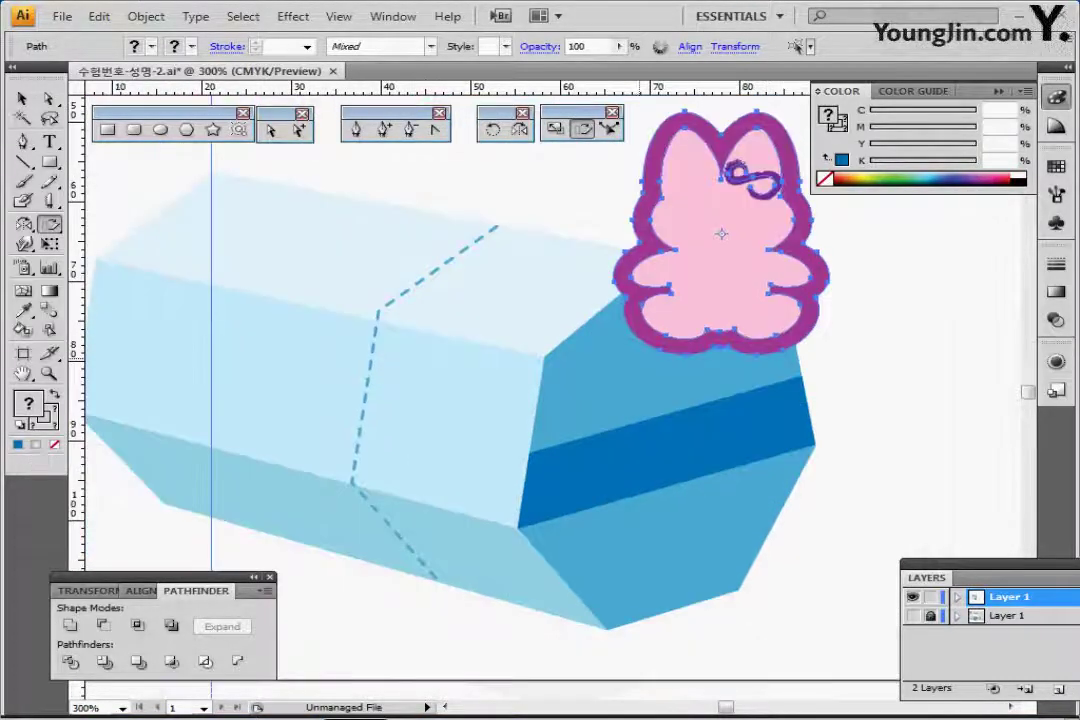
left_click_drag(721, 250, 457, 456)
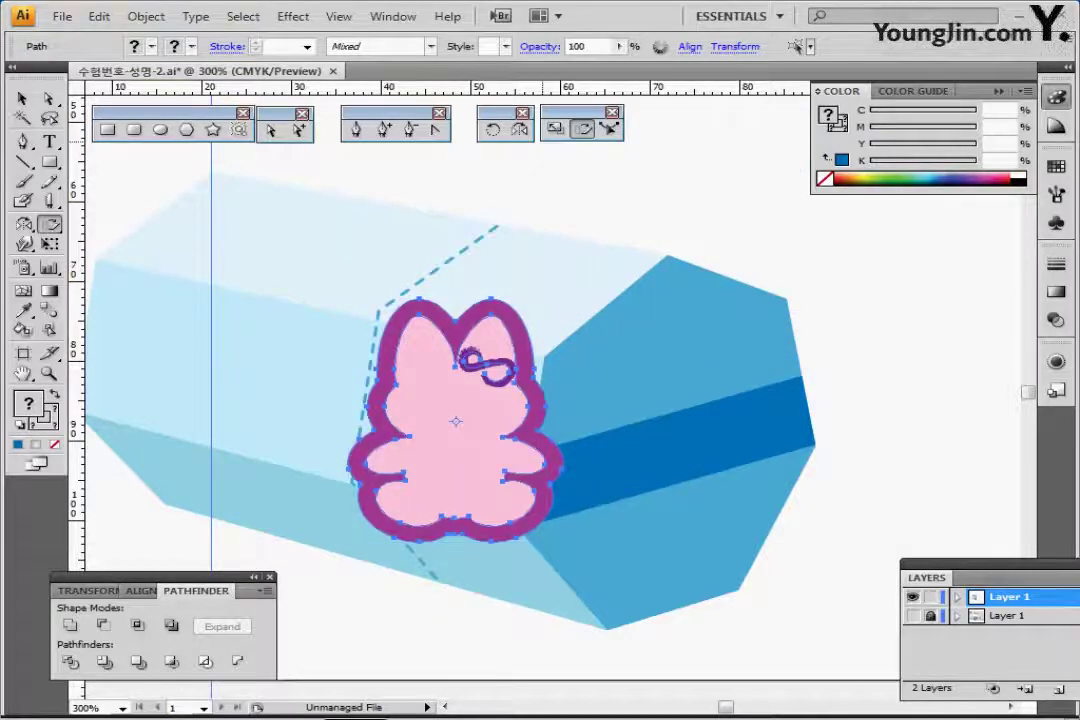
Step: Scale the rabbit copy uniformly to 50%, with its strokes and effects scaled as well
double_click(555, 128)
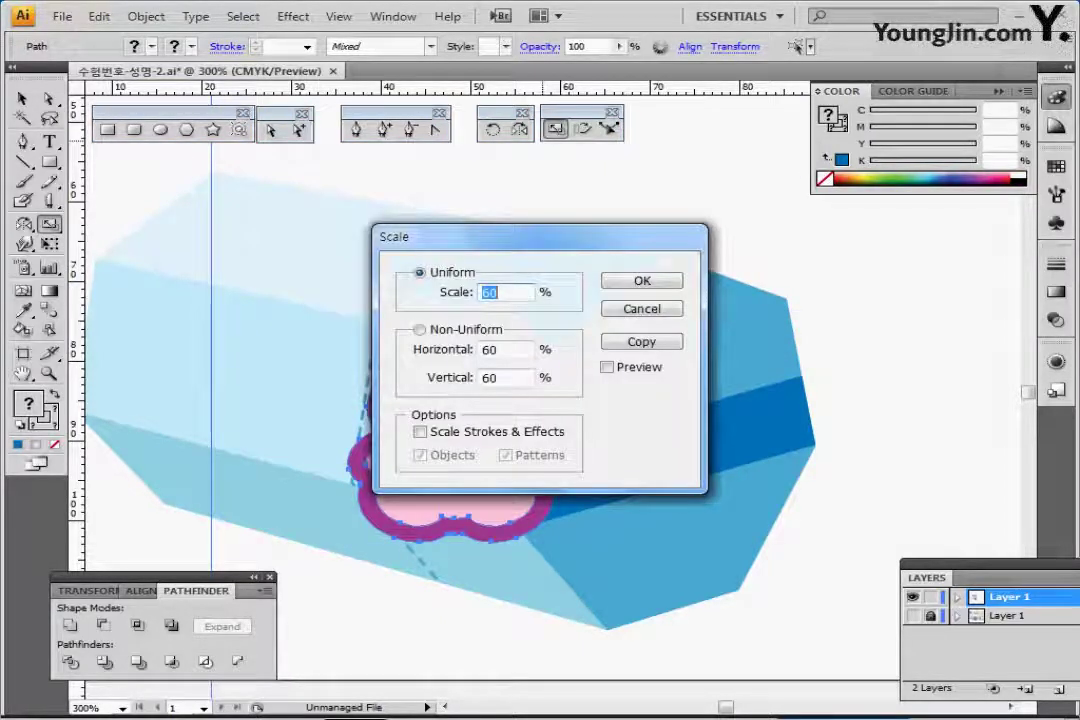
type("50")
key("Tab")
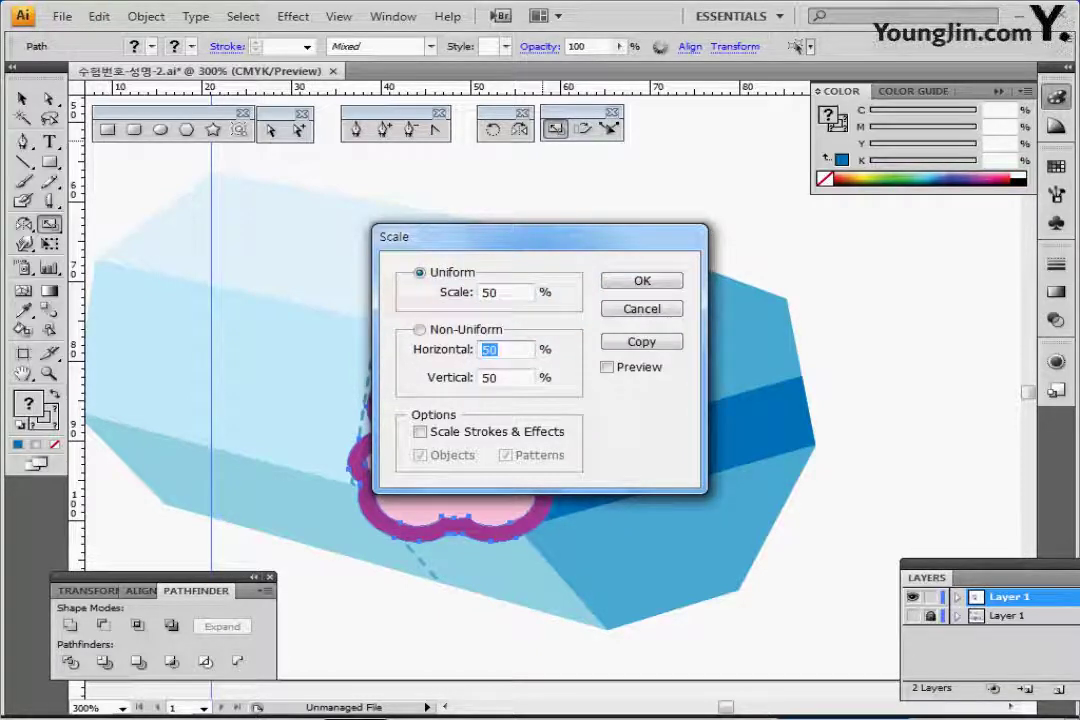
left_click(420, 432)
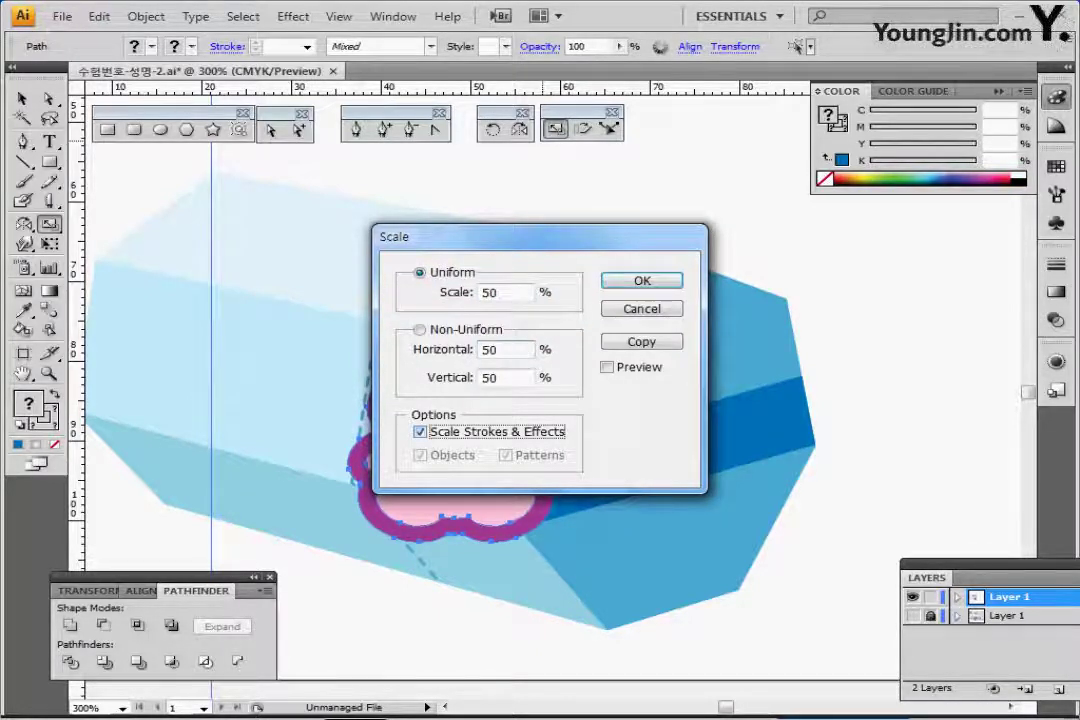
left_click_drag(520, 237, 793, 249)
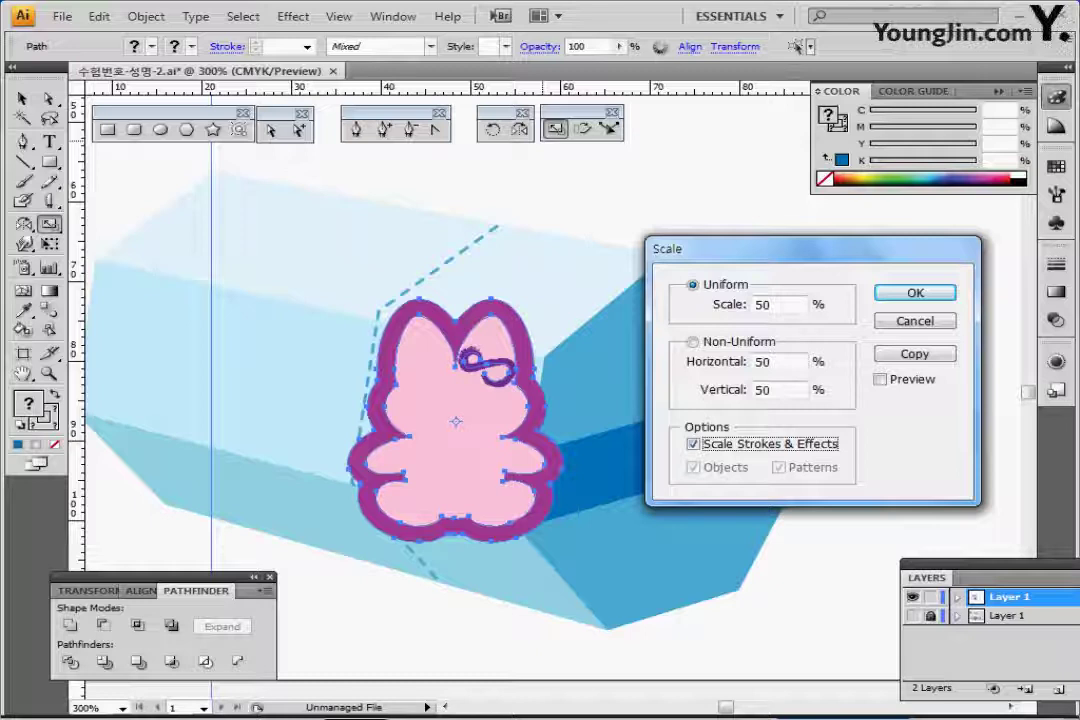
key("Return")
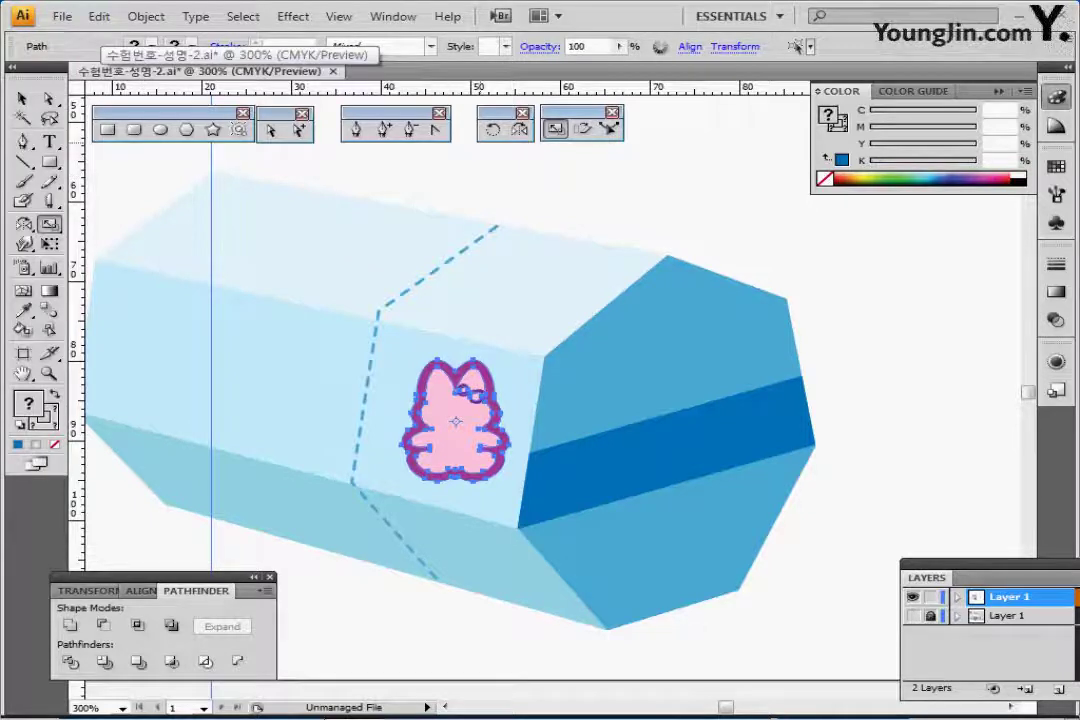
Step: Rotate the rabbit copy by -10° and nudge it slightly left between the dashed line and the end face
double_click(493, 129)
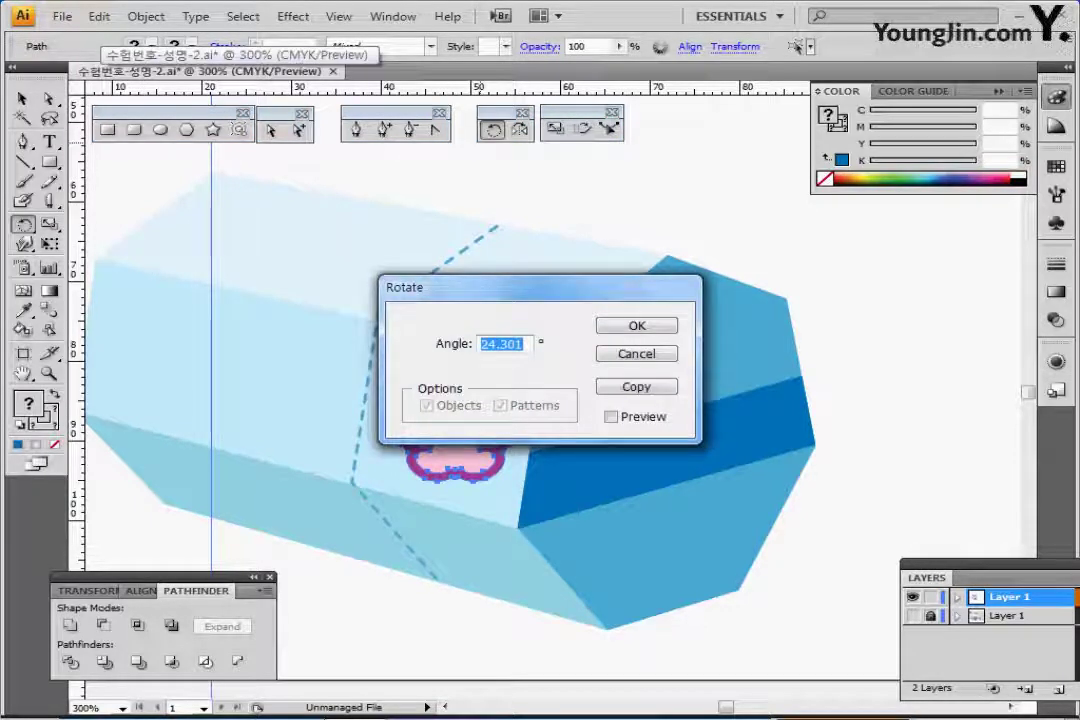
type("-")
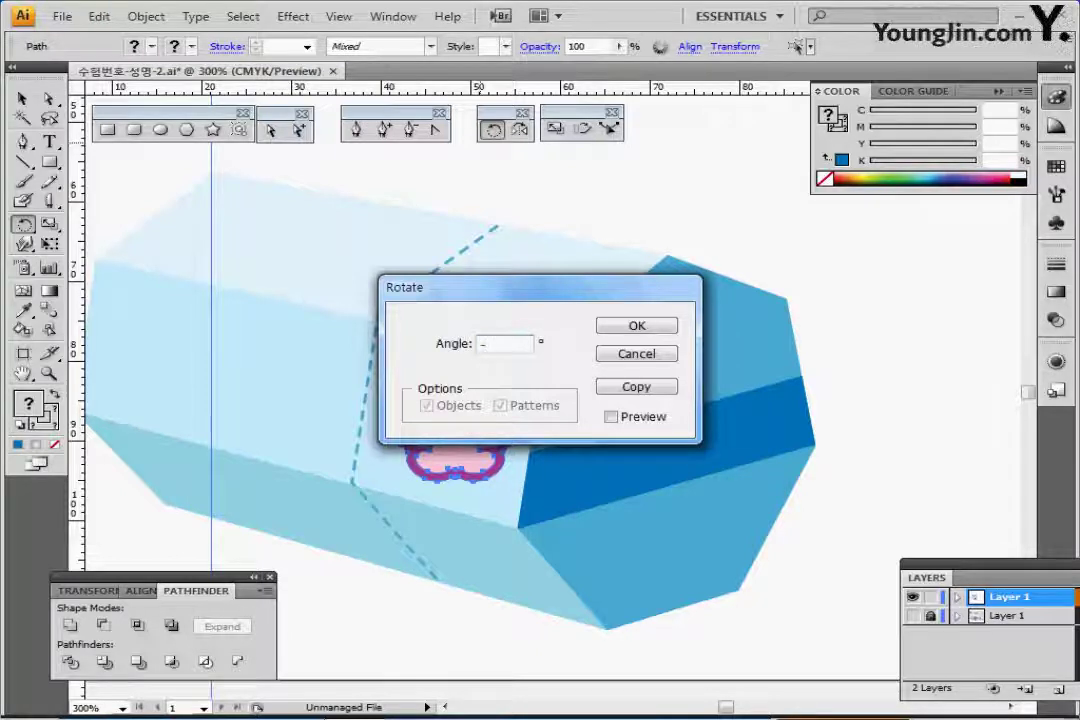
type("10")
key("Return")
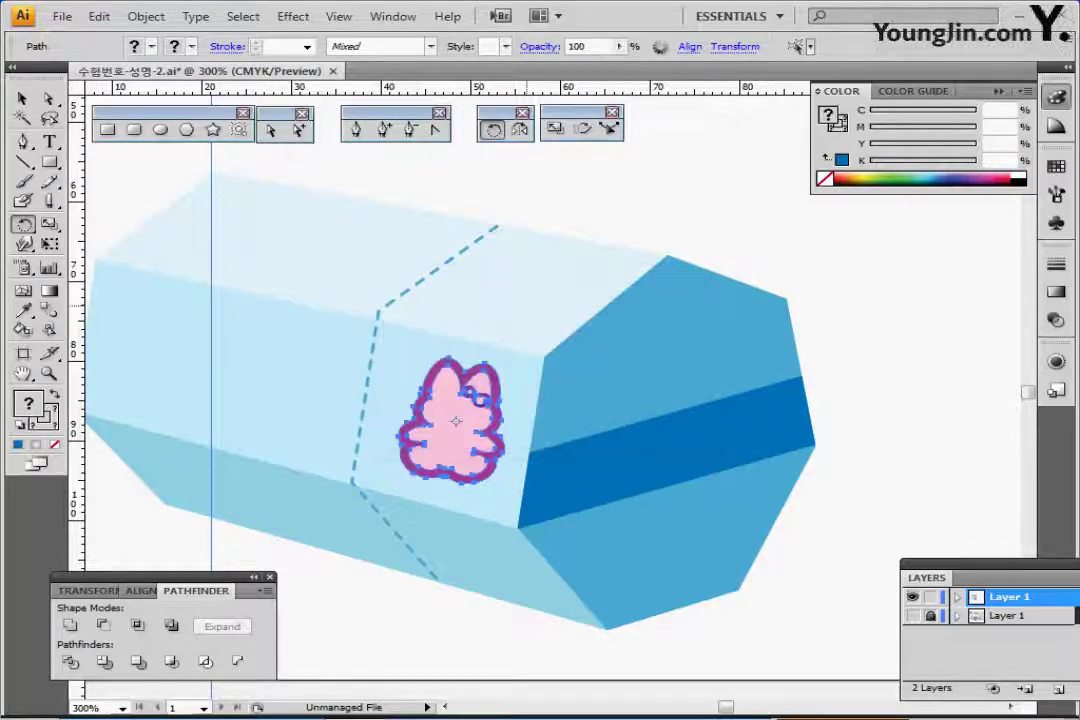
key("v")
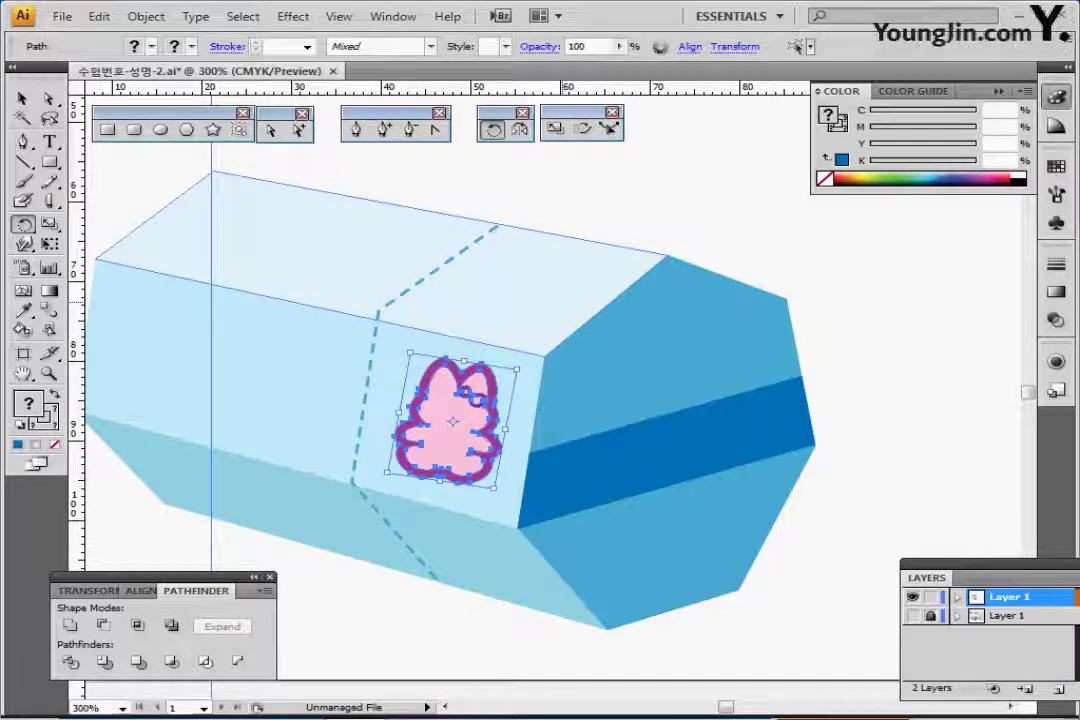
key("Left")
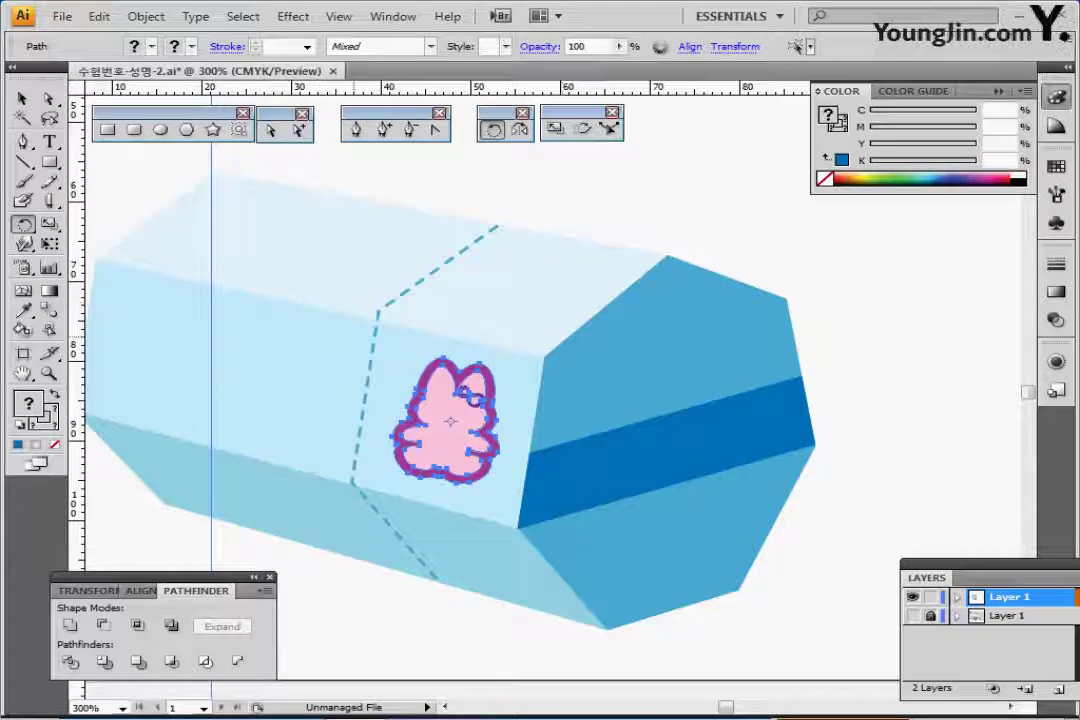
Step: Duplicate the purple bean, the striped jelly and the upper flower candy from the blue panel onto the package's top face
key("ctrl")
left_click(364, 362, "ctrl+alt")
left_click_drag(560, 340, 347, 484)
left_click_drag(396, 578, 437, 522)
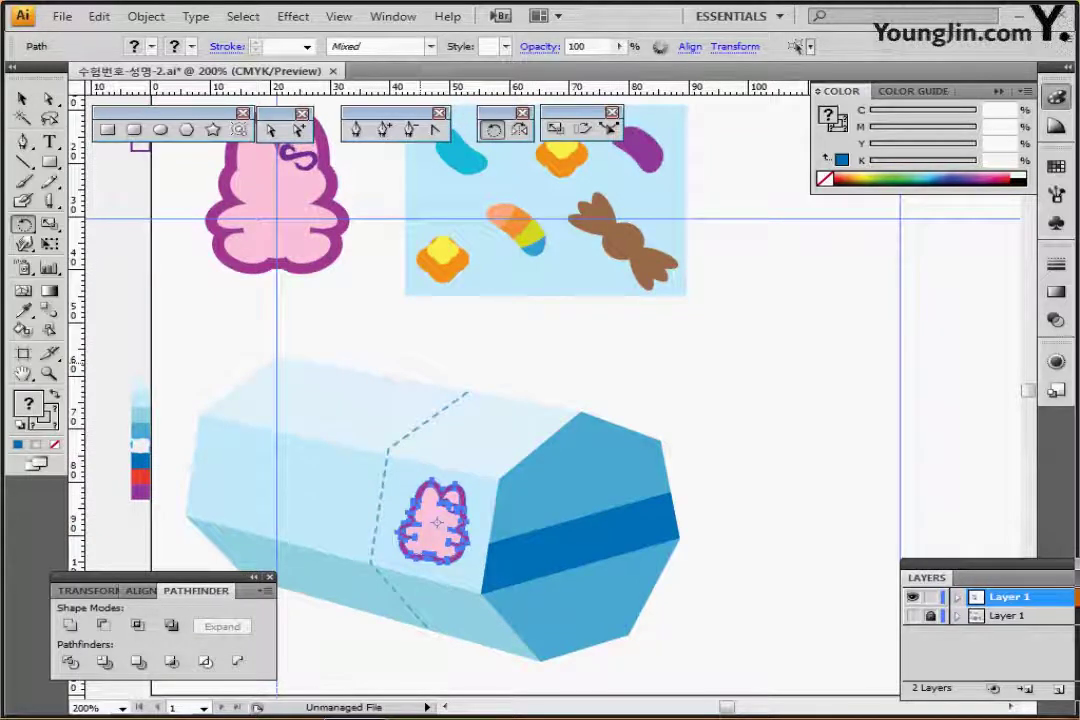
scroll(460, 380, "up", 4)
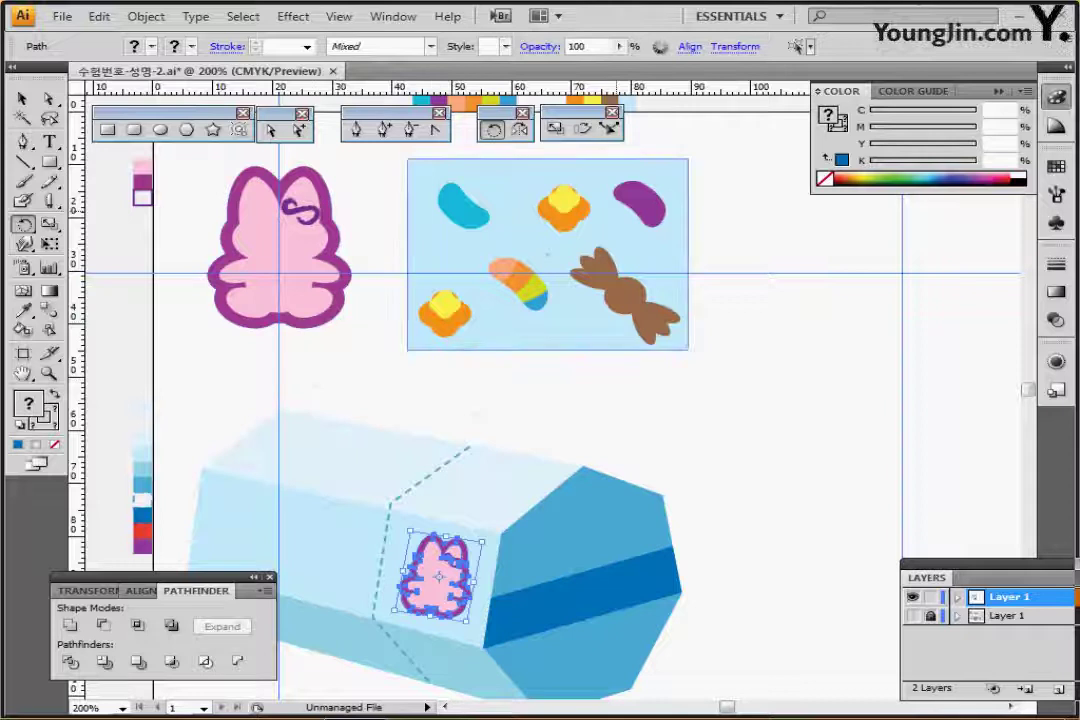
left_click(640, 202)
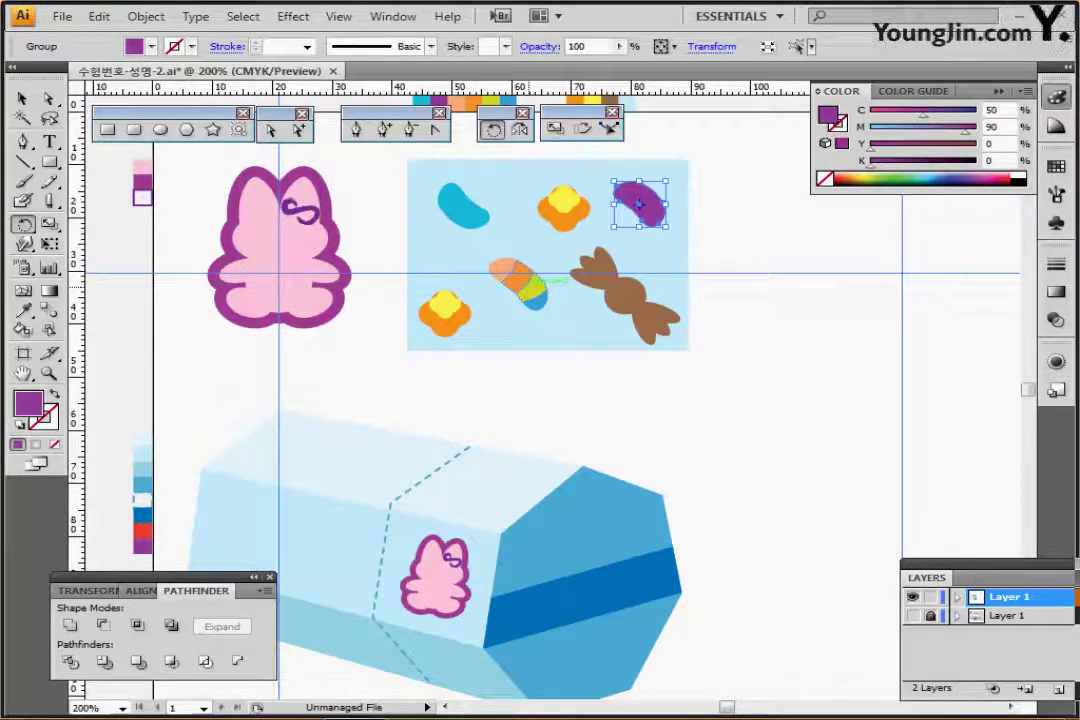
left_click(519, 284, "ctrl+shift")
left_click(564, 203, "ctrl+shift")
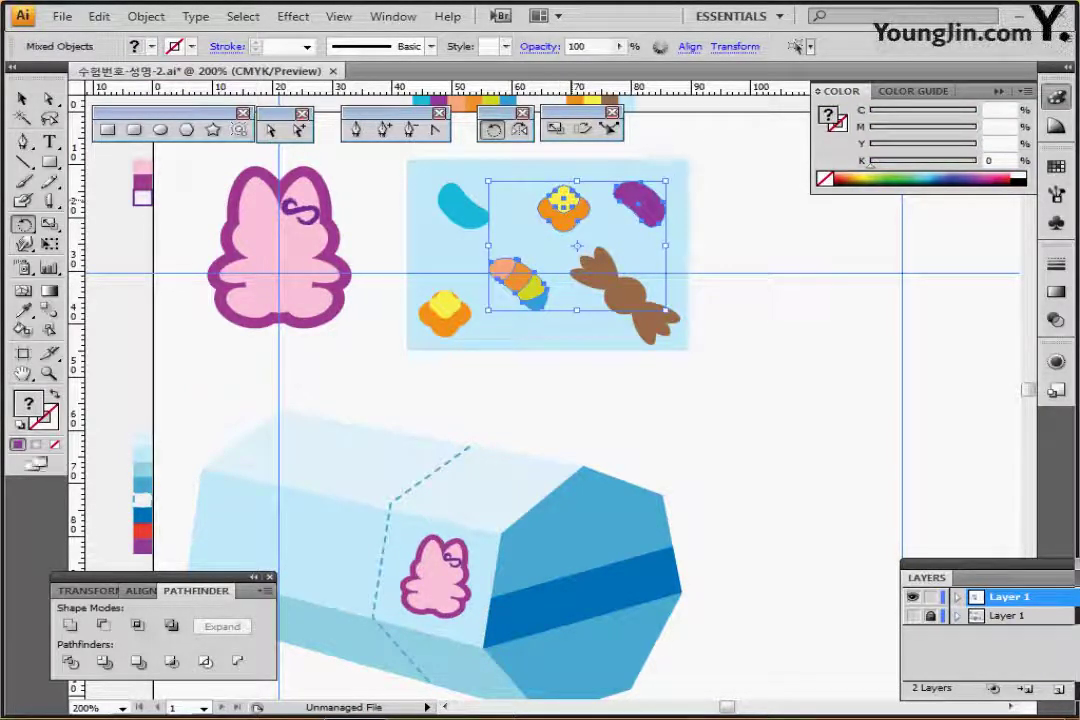
left_click_drag(563, 205, 314, 416)
left_click_drag(318, 420, 411, 304)
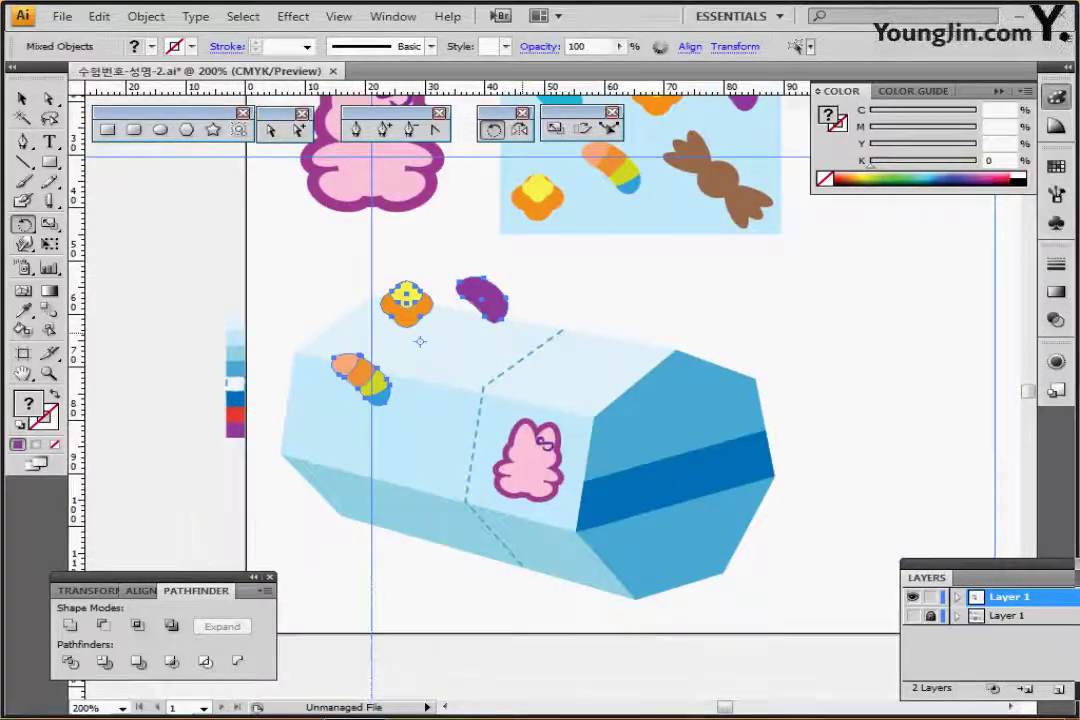
Step: Remove the three candy copies from the package
key("ctrl")
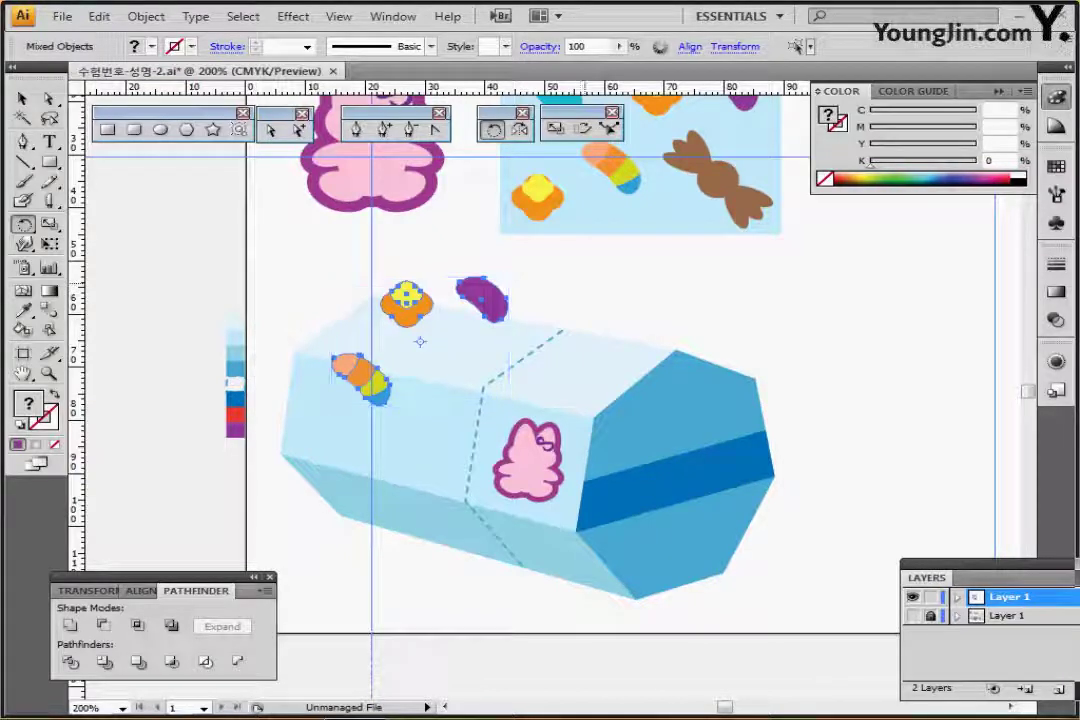
key("ctrl")
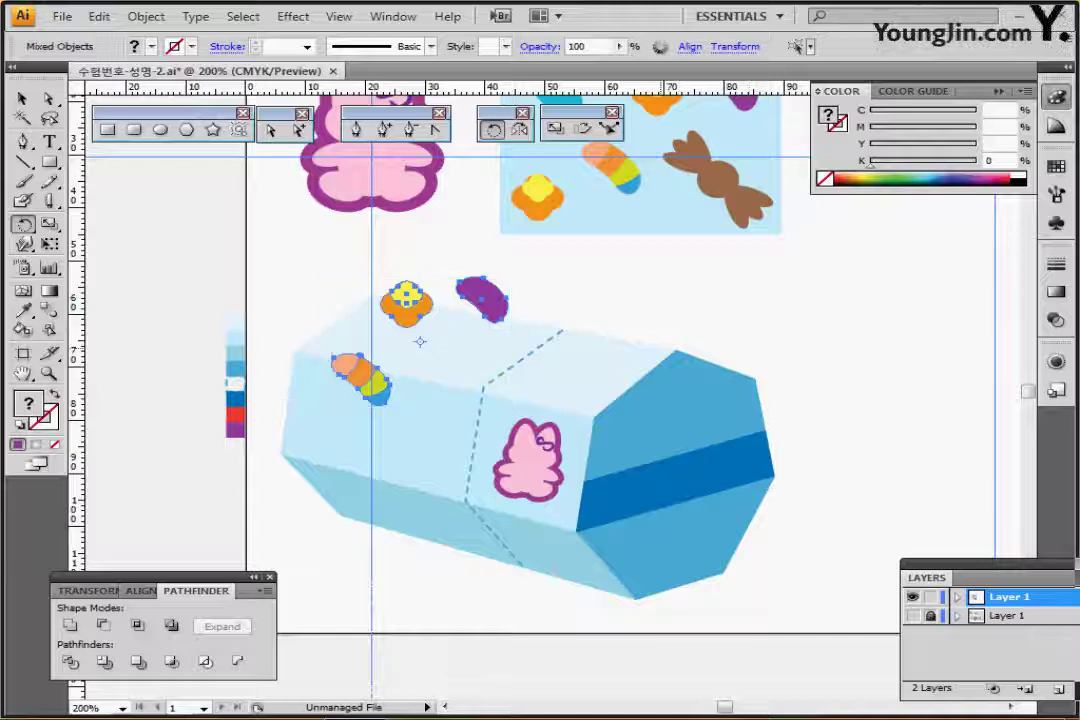
left_click(661, 348, "ctrl")
left_click_drag(520, 379, 657, 353)
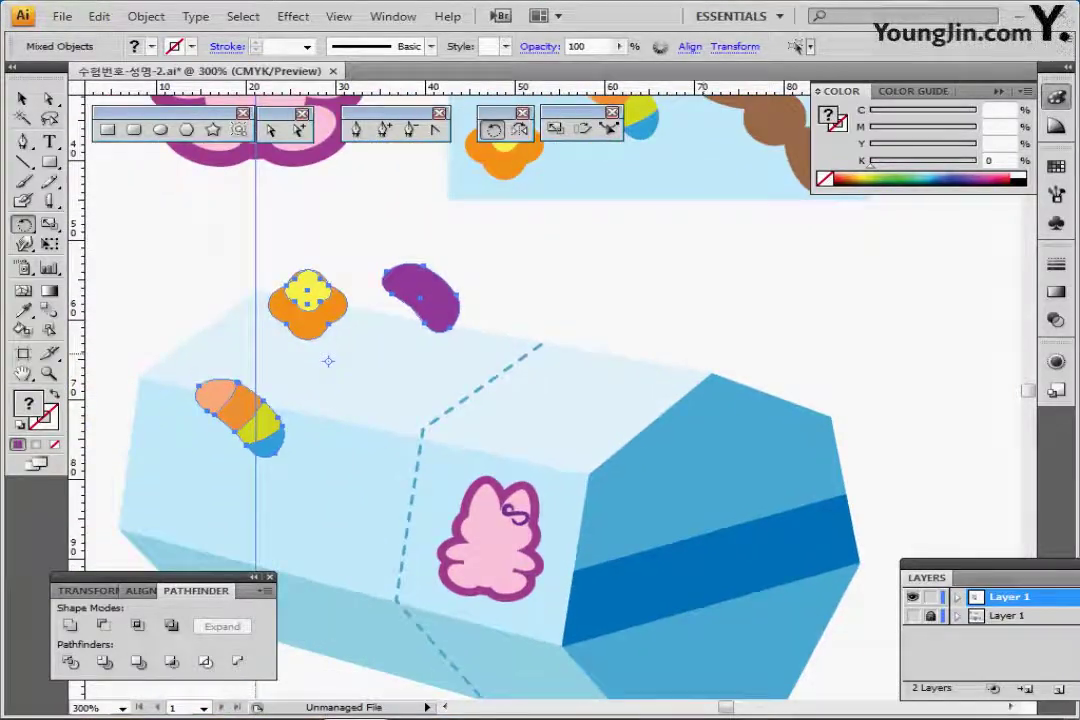
key("ctrl+x")
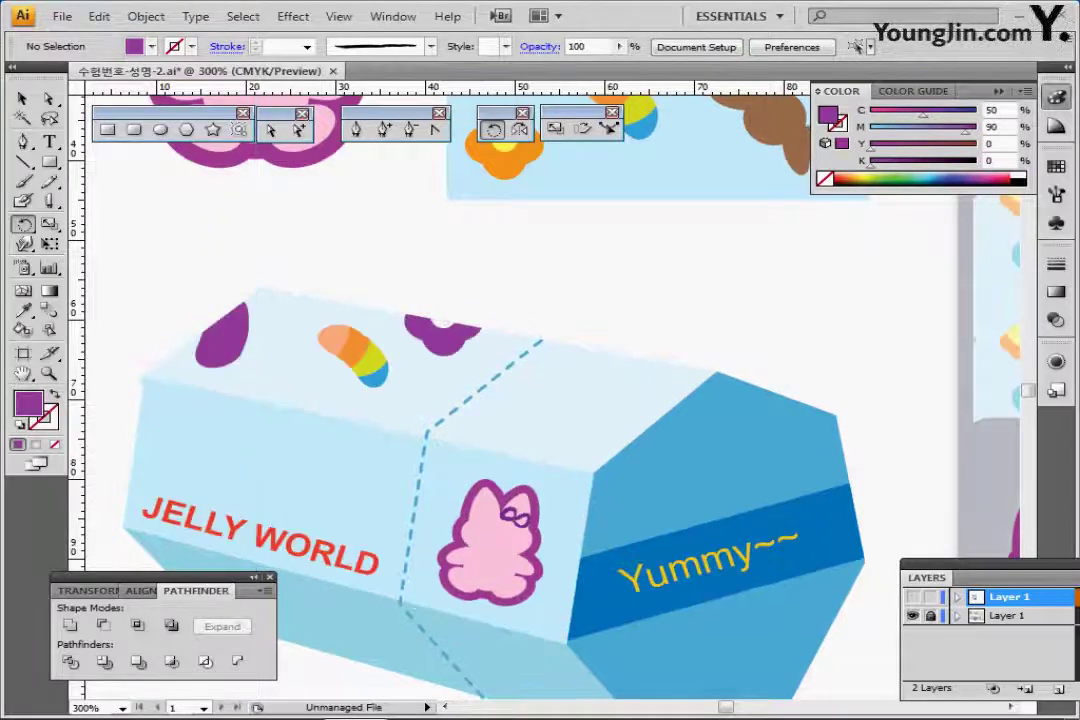
Step: Select and copy the purple bean, striped jelly and flower candy on the reference layer's package, including their clipped parts
double_click(352, 355)
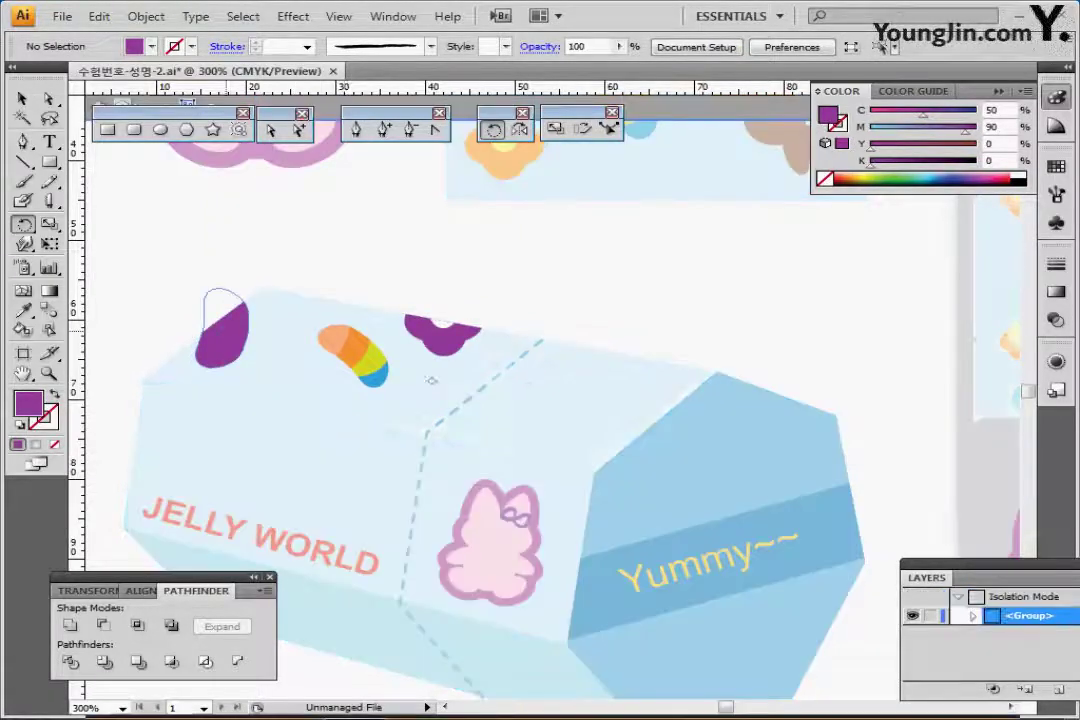
left_click(442, 338, "shift")
left_click(222, 338, "shift")
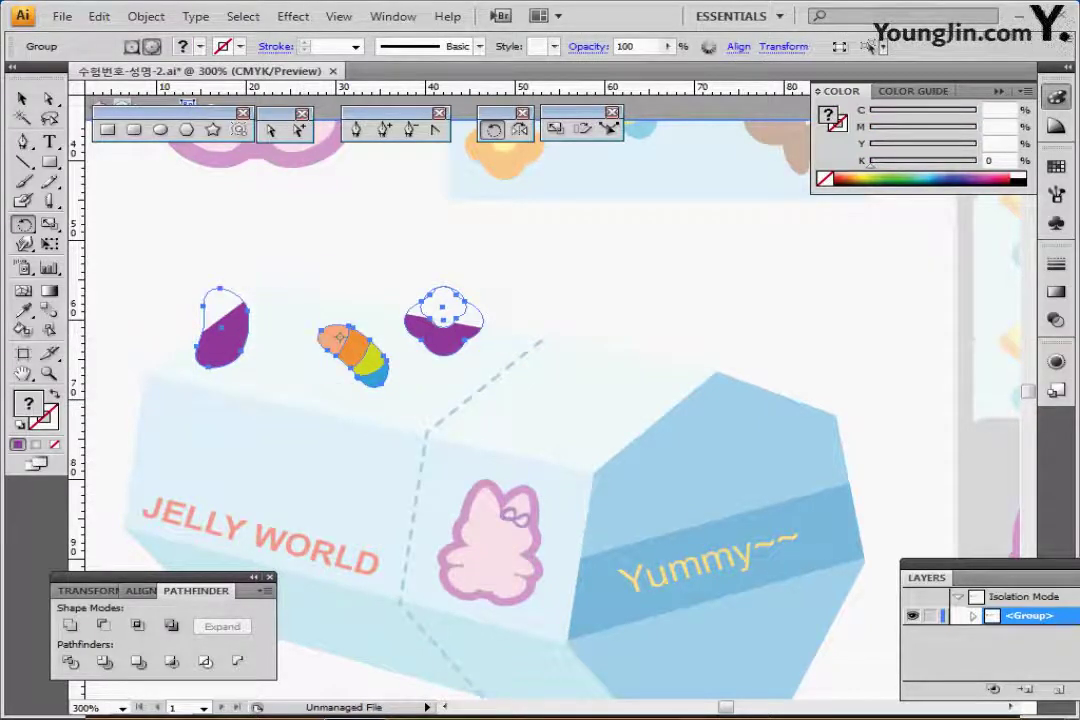
key("Escape")
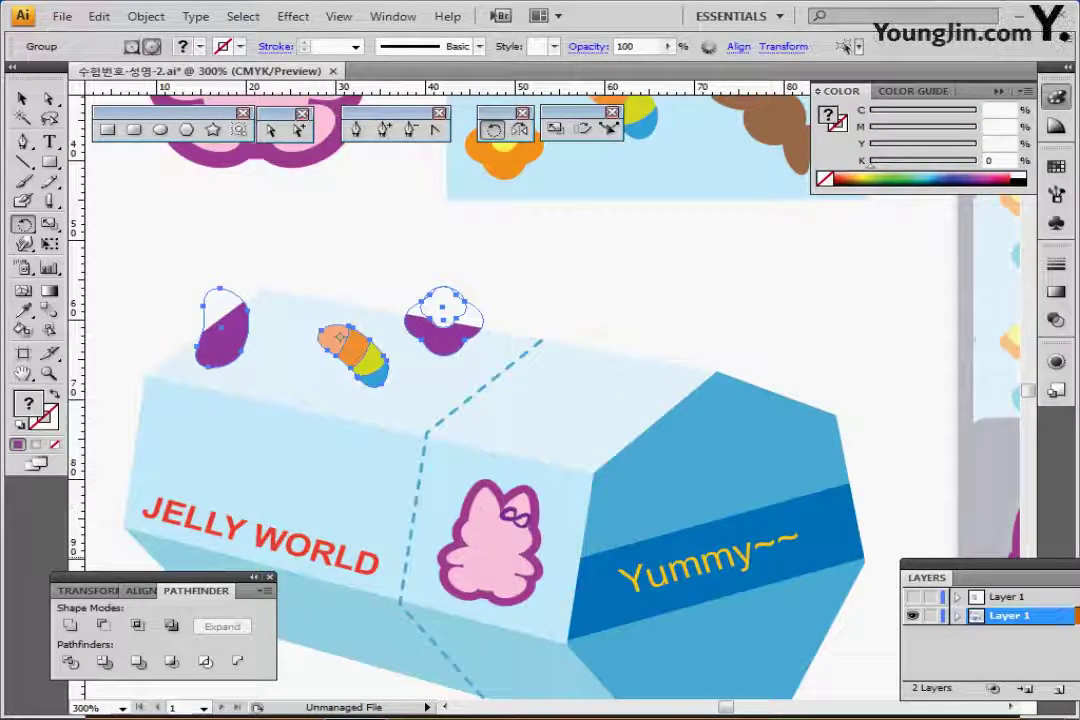
Step: Return to the working layer with the reference layer locked and hidden, and paste the copied candies in place
left_click(931, 616)
left_click(912, 597)
left_click(1008, 597)
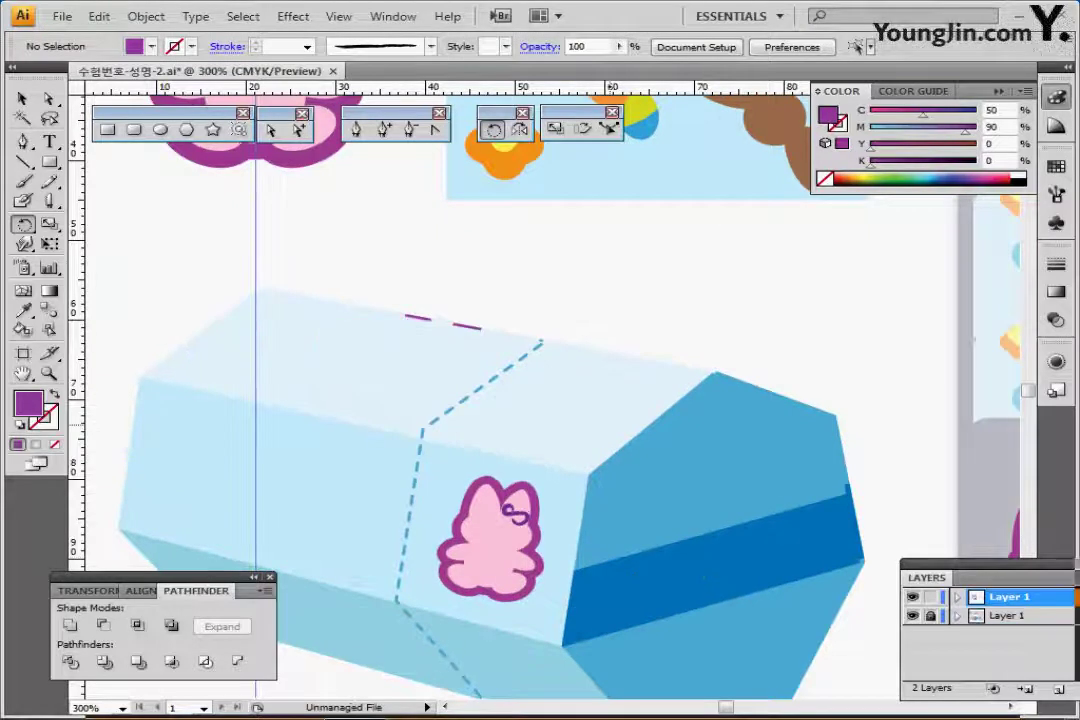
left_click(912, 616)
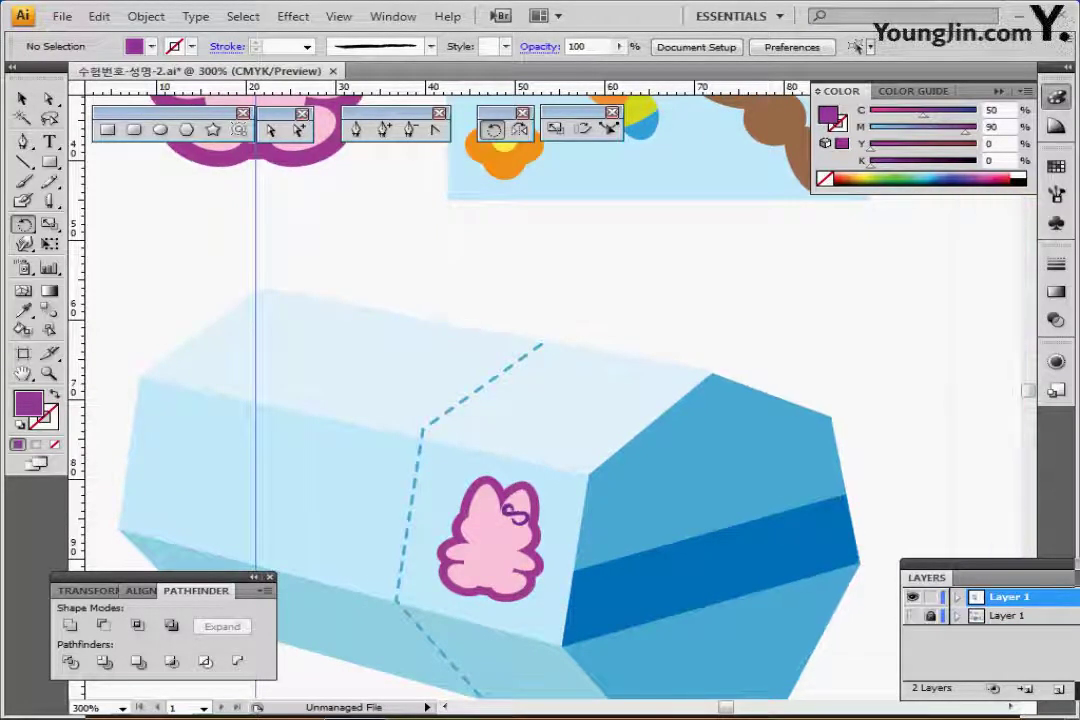
key("ctrl+f")
key("ctrl+shift+a")
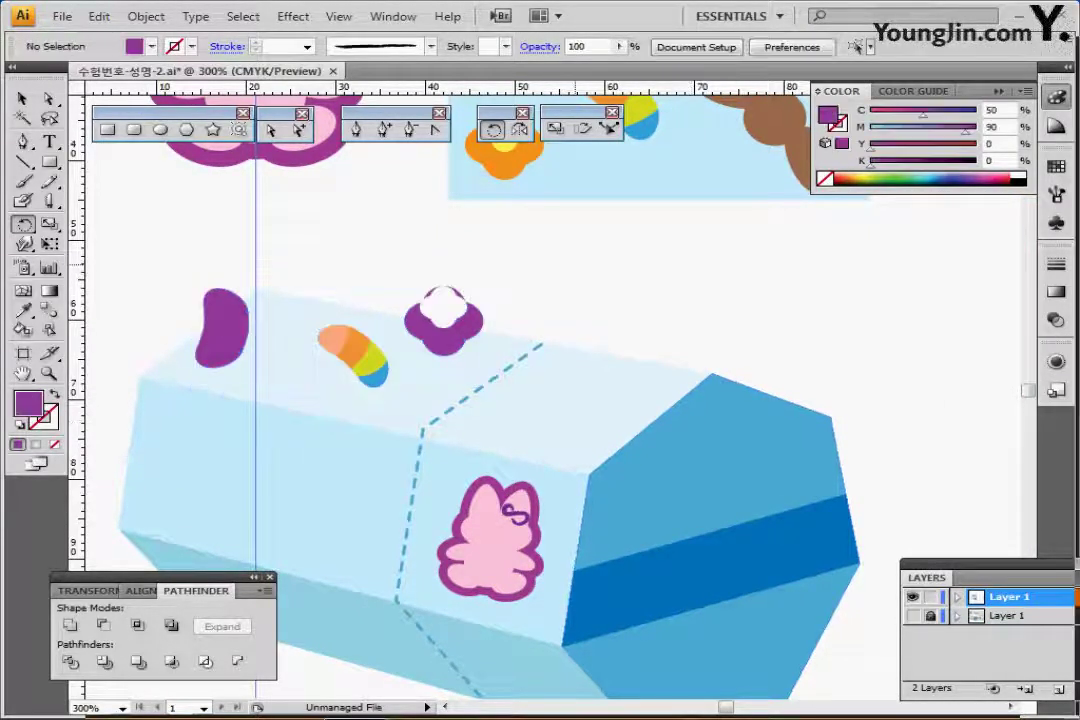
left_click(222, 327)
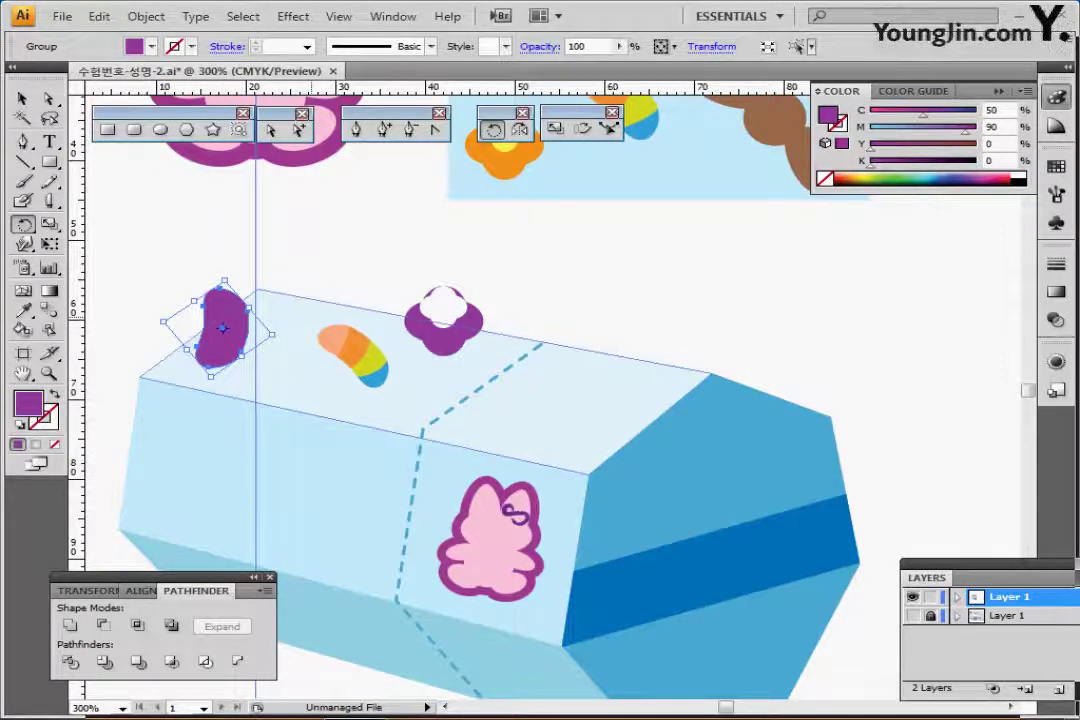
key("ctrl+shift+b")
left_click_drag(456, 344, 490, 322)
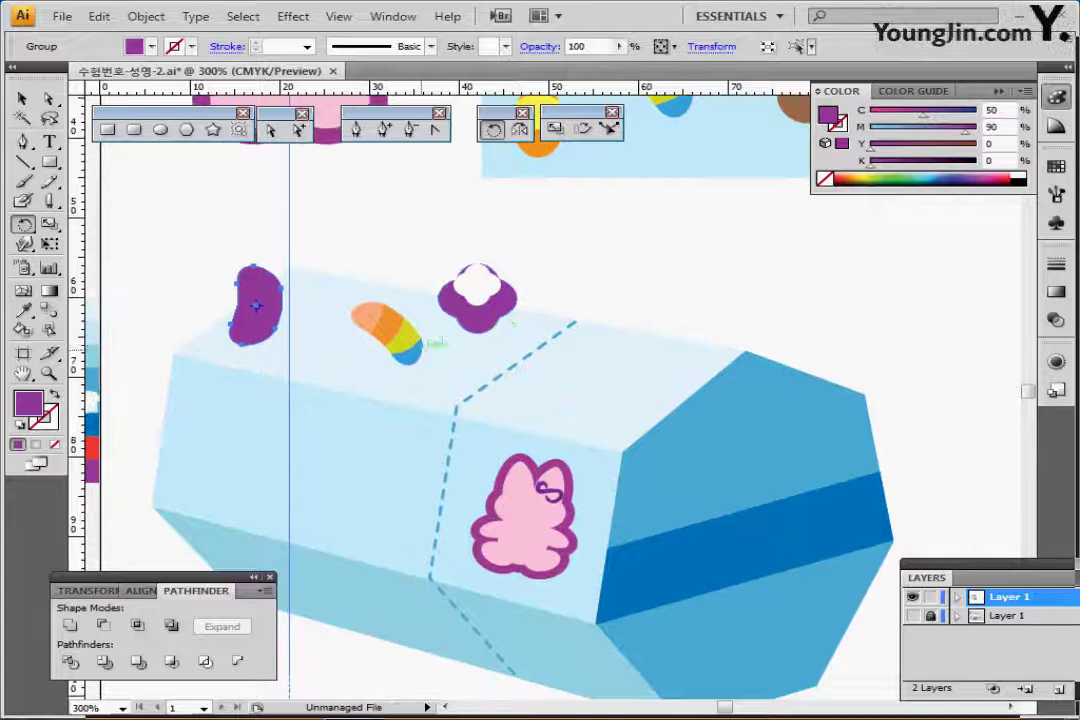
left_click_drag(420, 350, 437, 388)
left_click(493, 366, "ctrl")
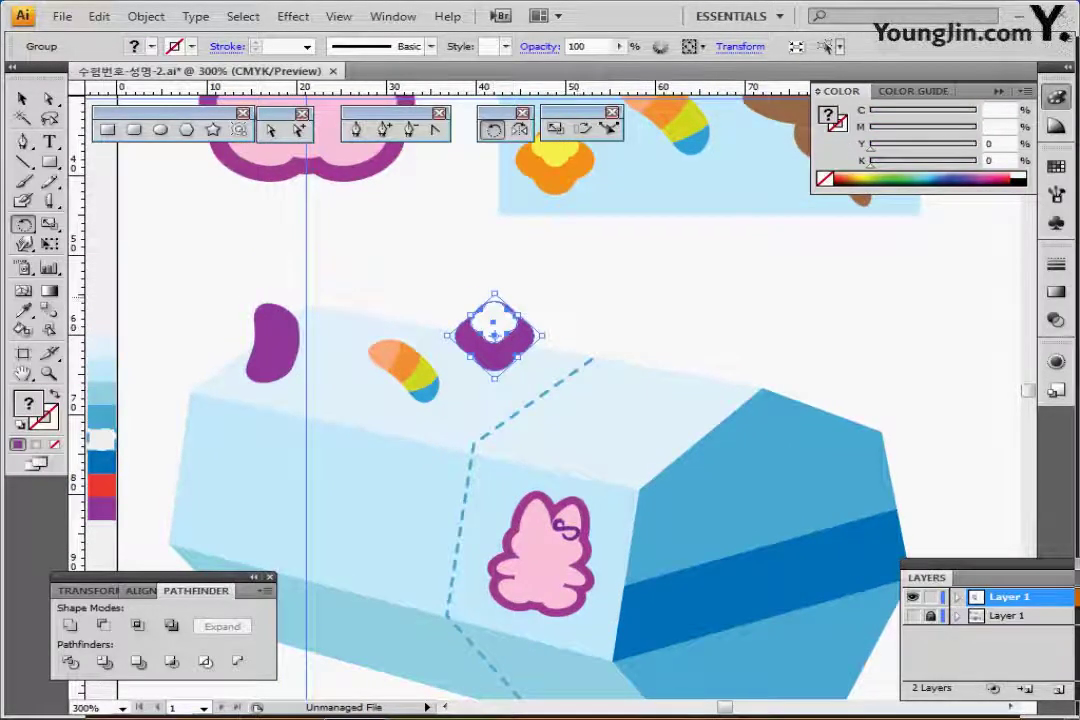
key("ctrl+shift+a")
Step: Duplicate the package's pale blue top face in place and bring the copy in front of the candies
left_click_drag(476, 396, 466, 326)
left_click(466, 326)
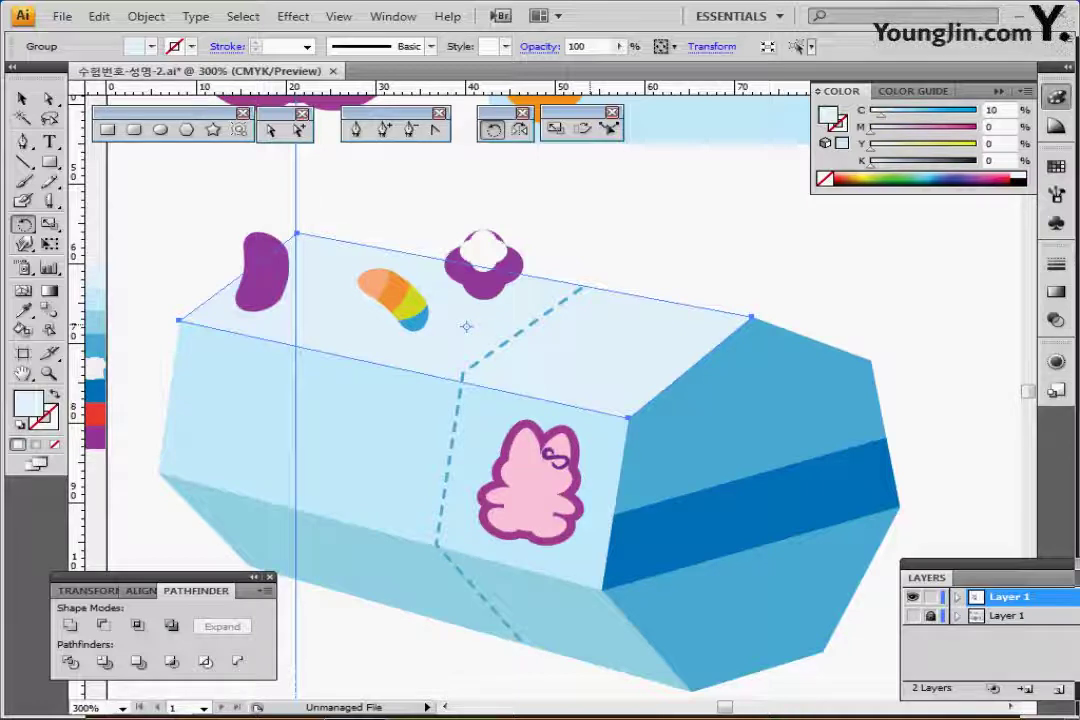
key("ctrl+shift+b")
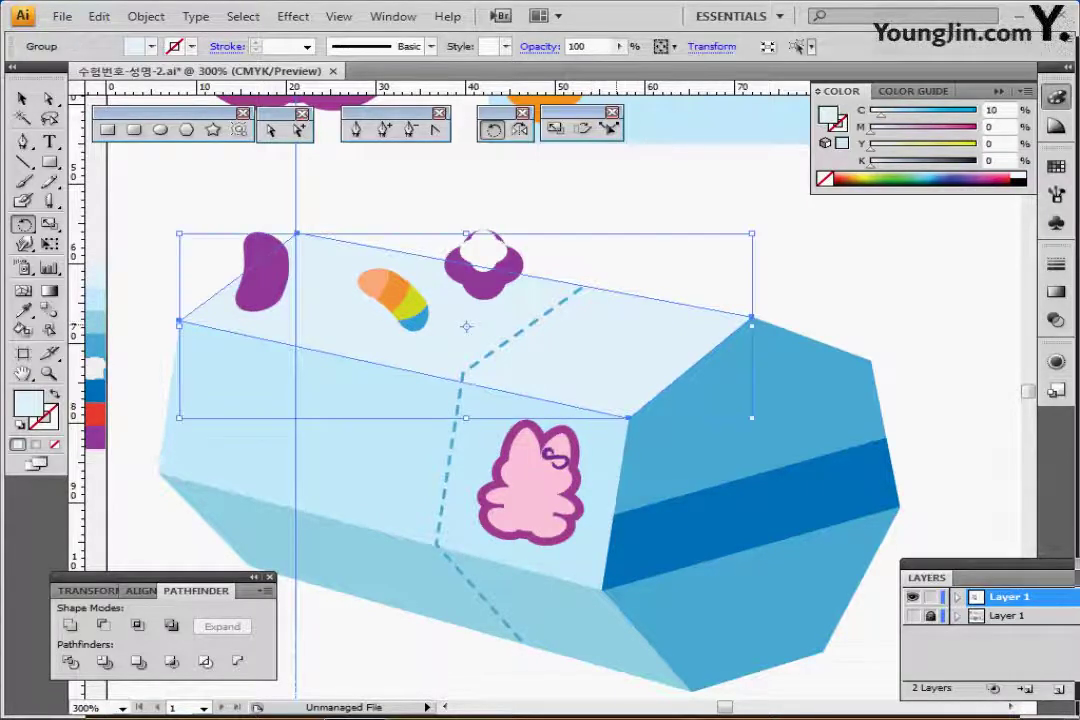
key("ctrl+shift+b")
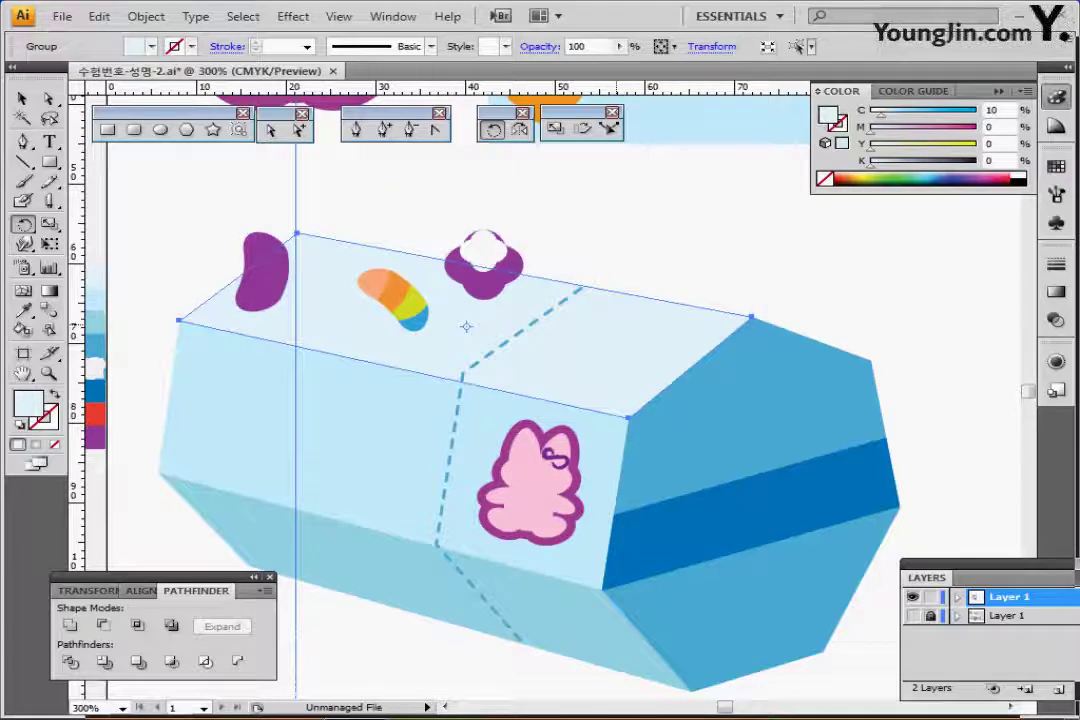
key("ctrl+shift+b")
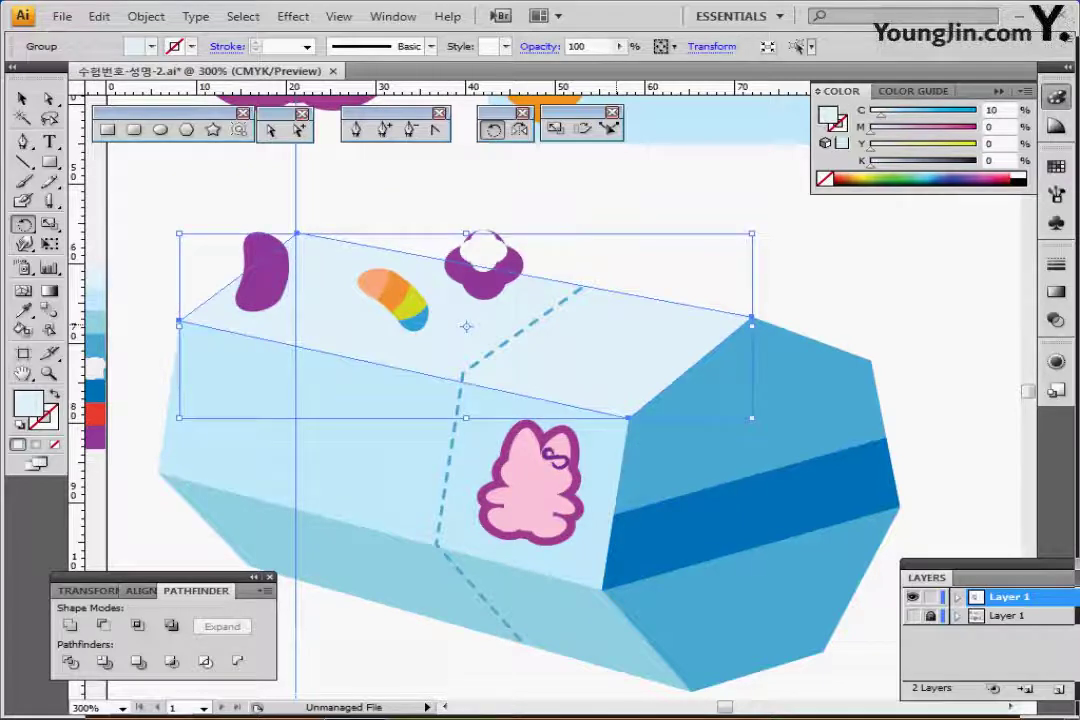
key("ctrl+shift+b")
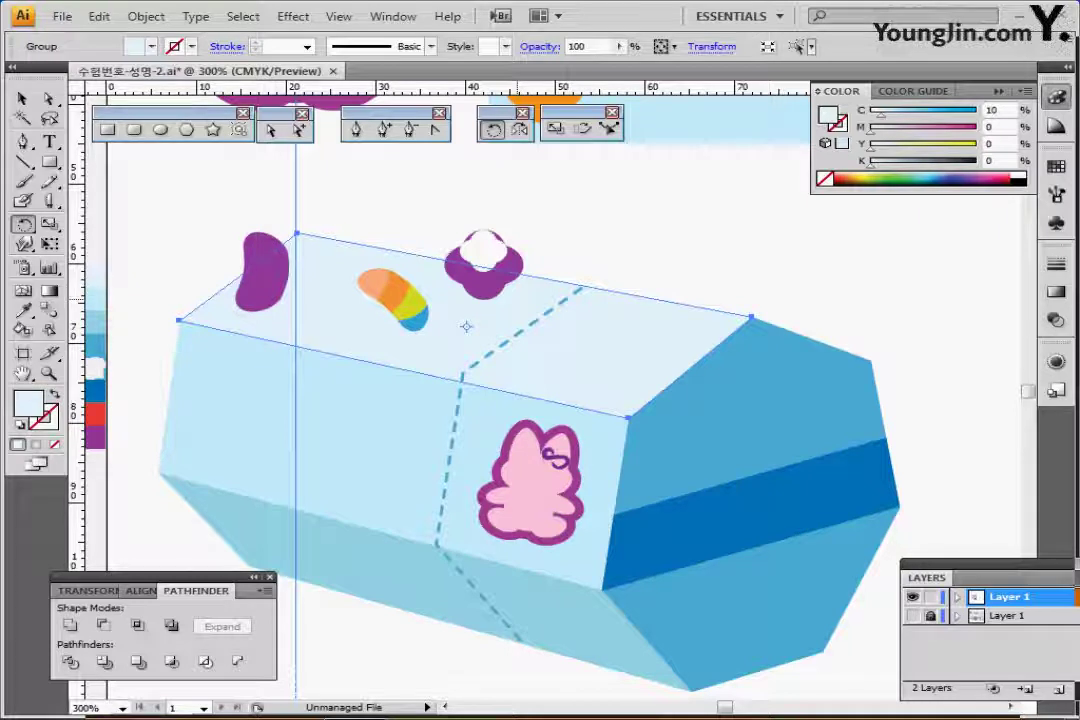
key("ctrl+shift+b")
key("ctrl+shift+bracketright")
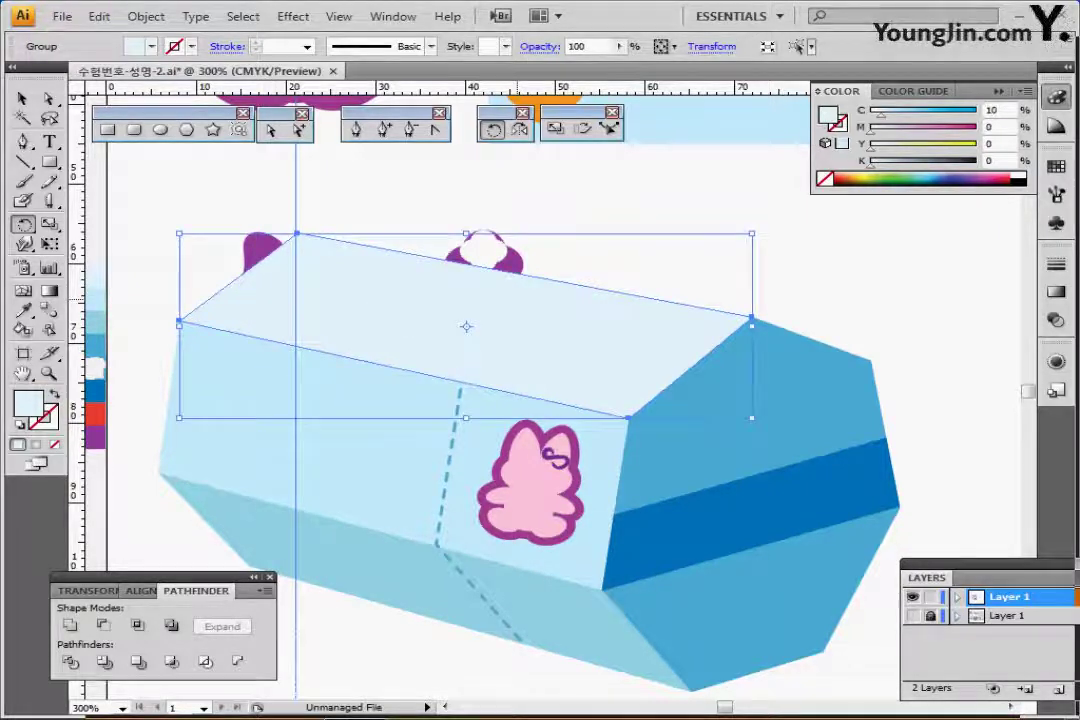
Step: Clip the purple bean, striped jelly and flower candy to the front top-face shape with a clipping mask, and save the document
key("ctrl+y")
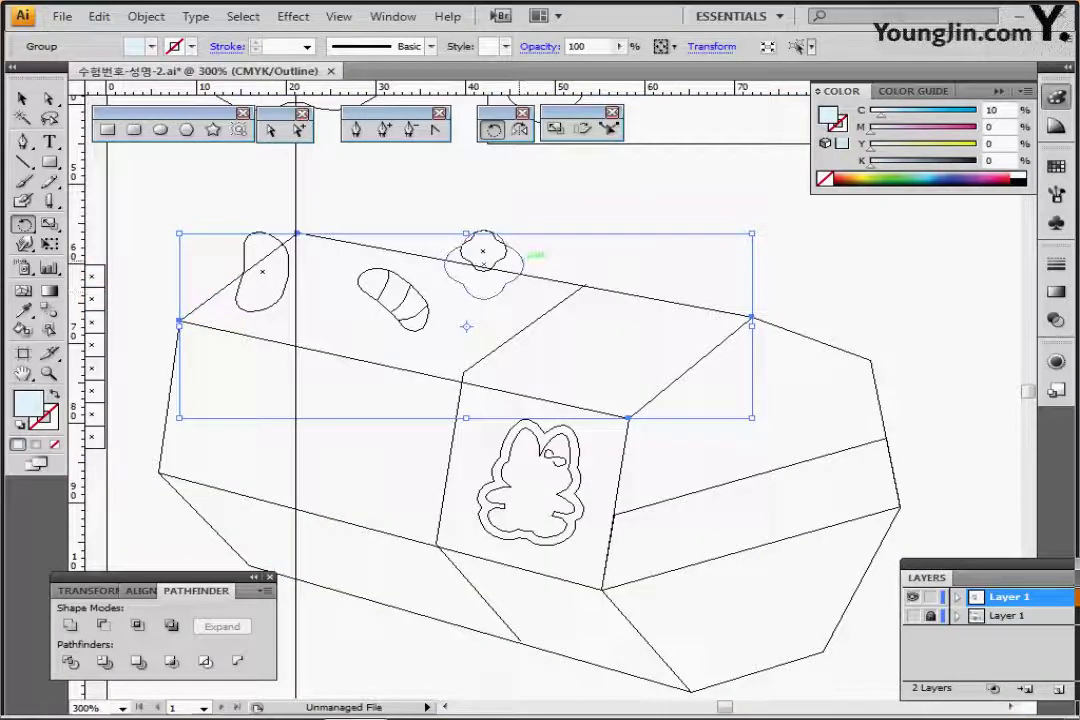
left_click_drag(520, 240, 475, 249)
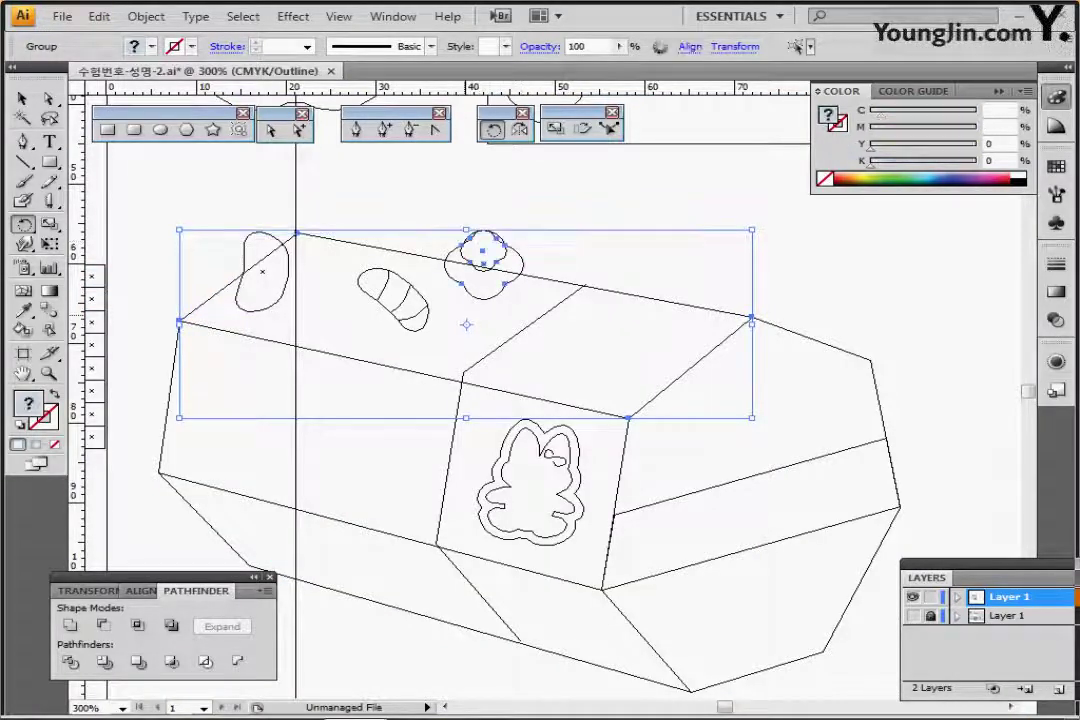
left_click_drag(447, 305, 418, 324)
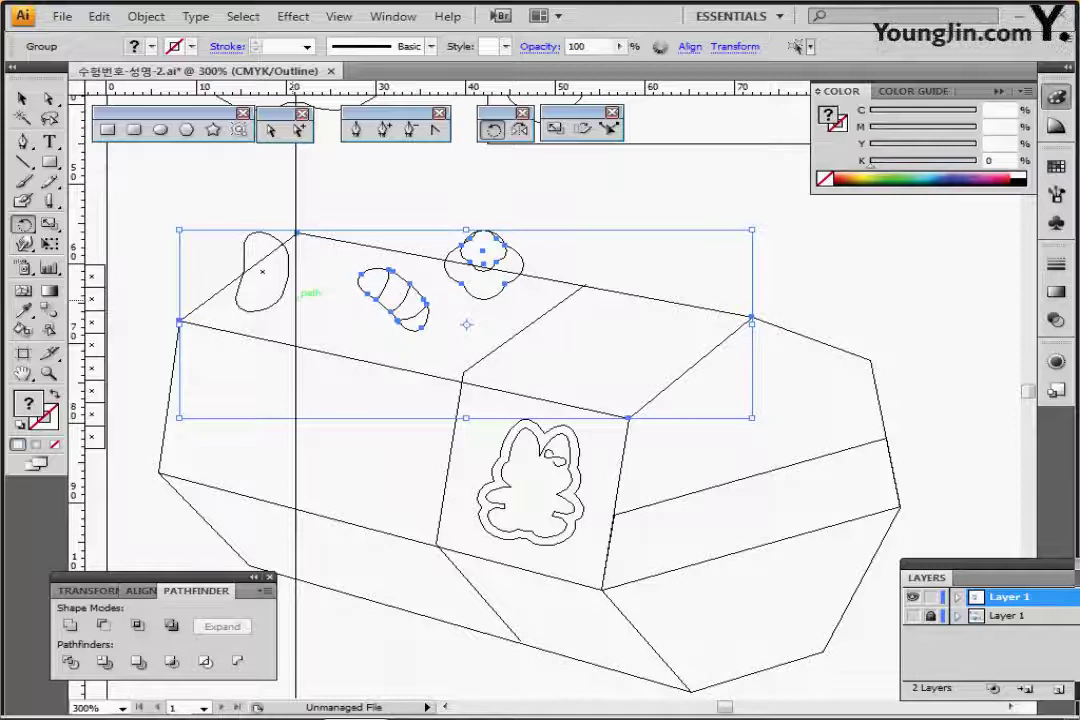
left_click_drag(230, 215, 290, 281)
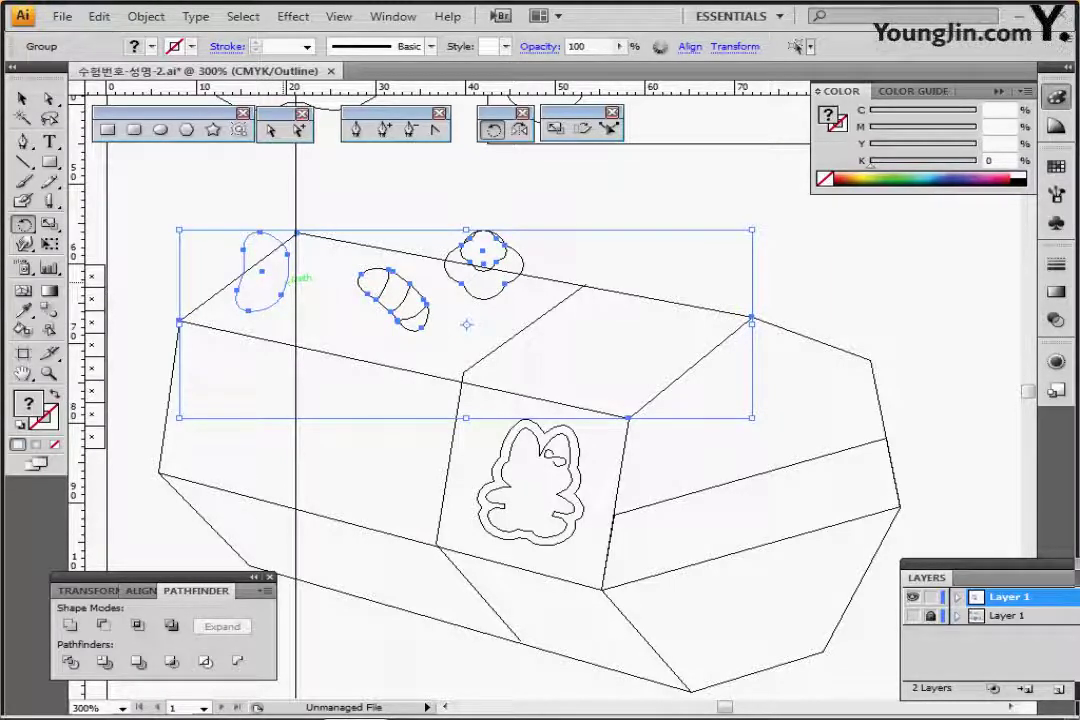
key("ctrl+y")
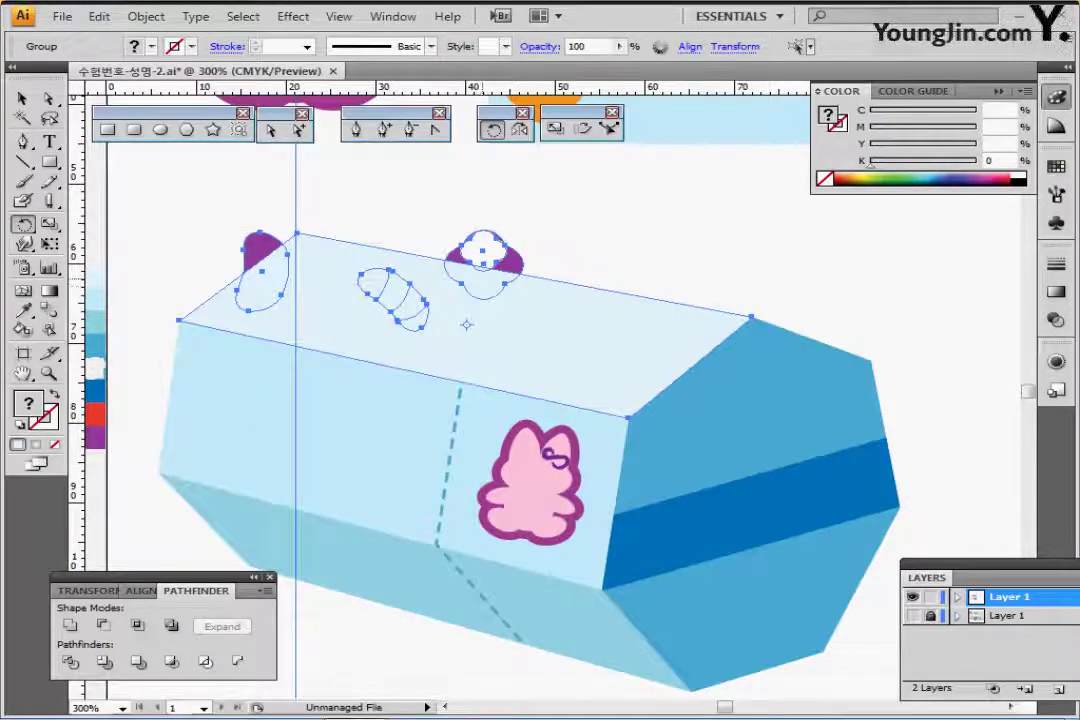
right_click(502, 262)
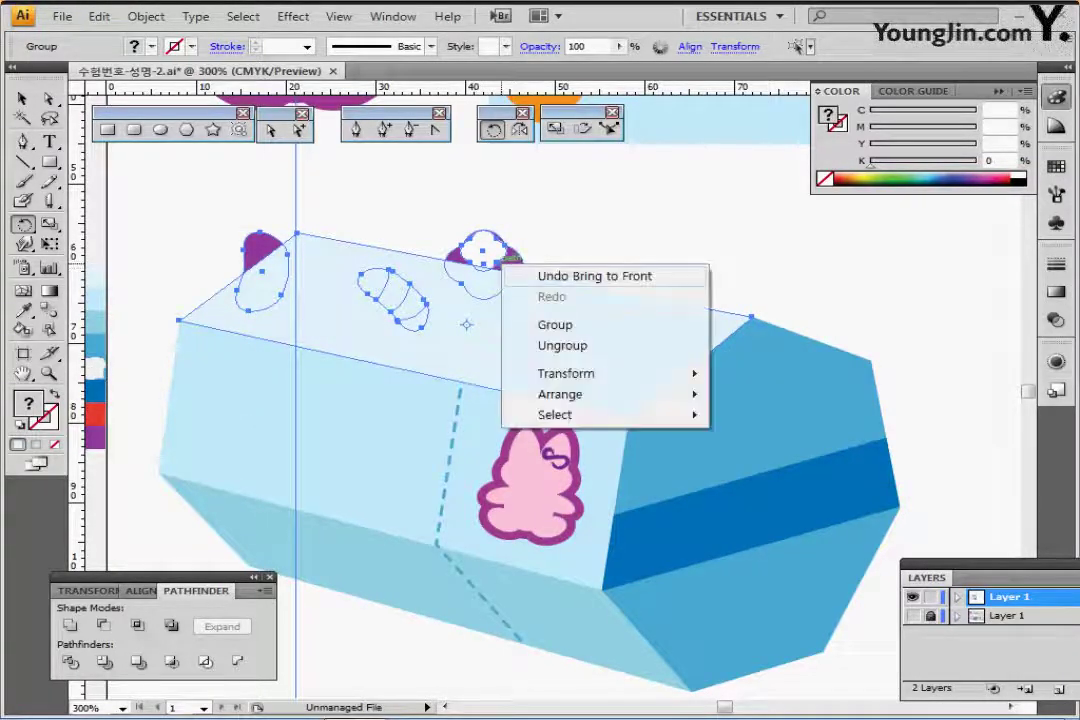
left_click(146, 16)
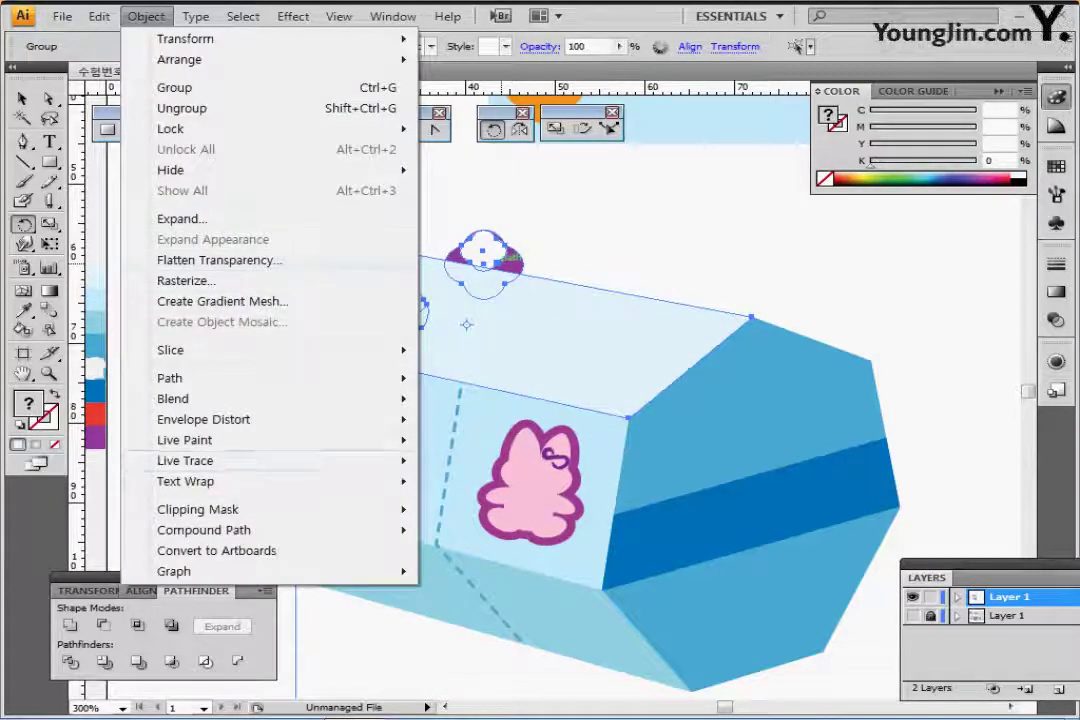
mouse_move(198, 510)
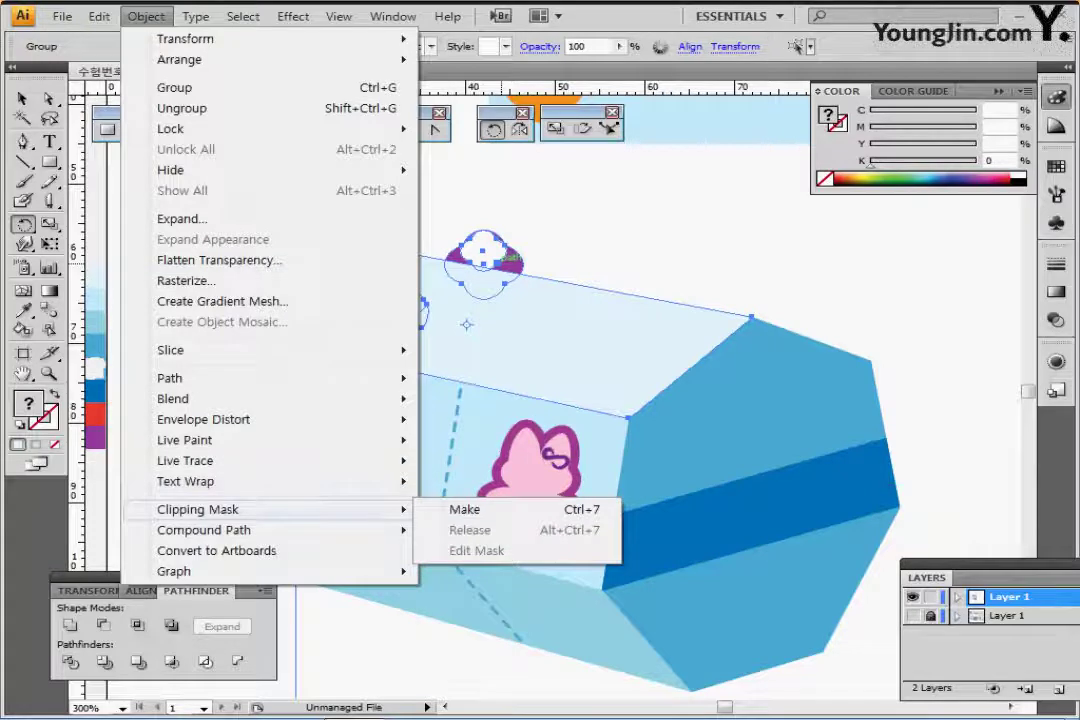
left_click(464, 510)
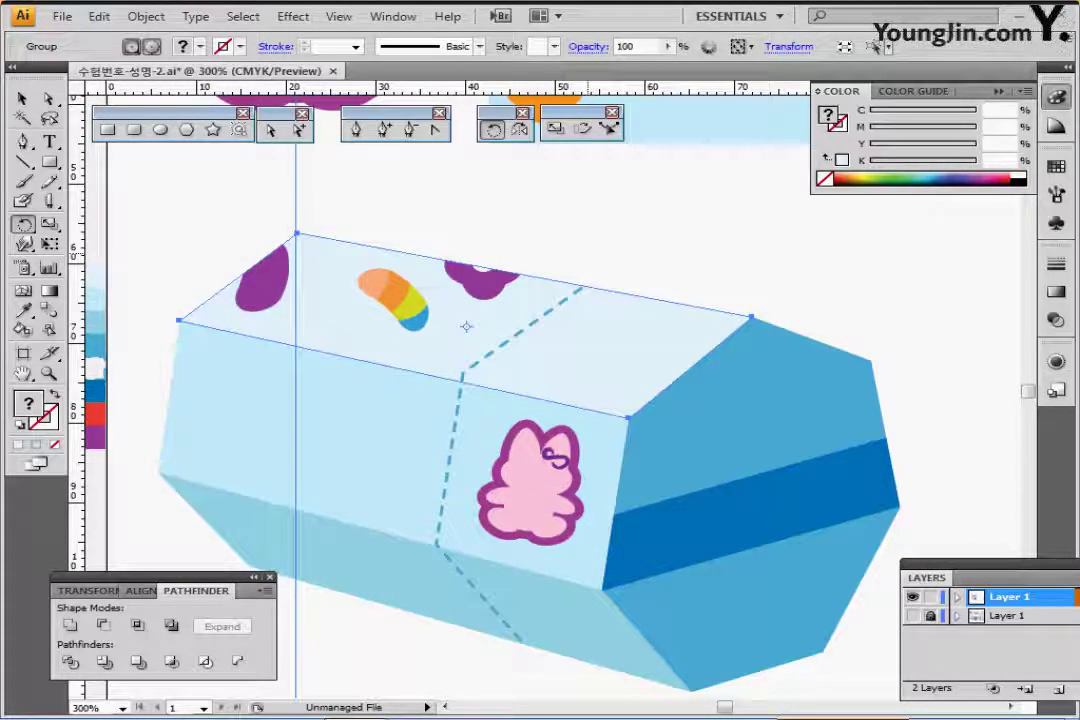
left_click_drag(540, 400, 545, 367)
key("ctrl+shift+a")
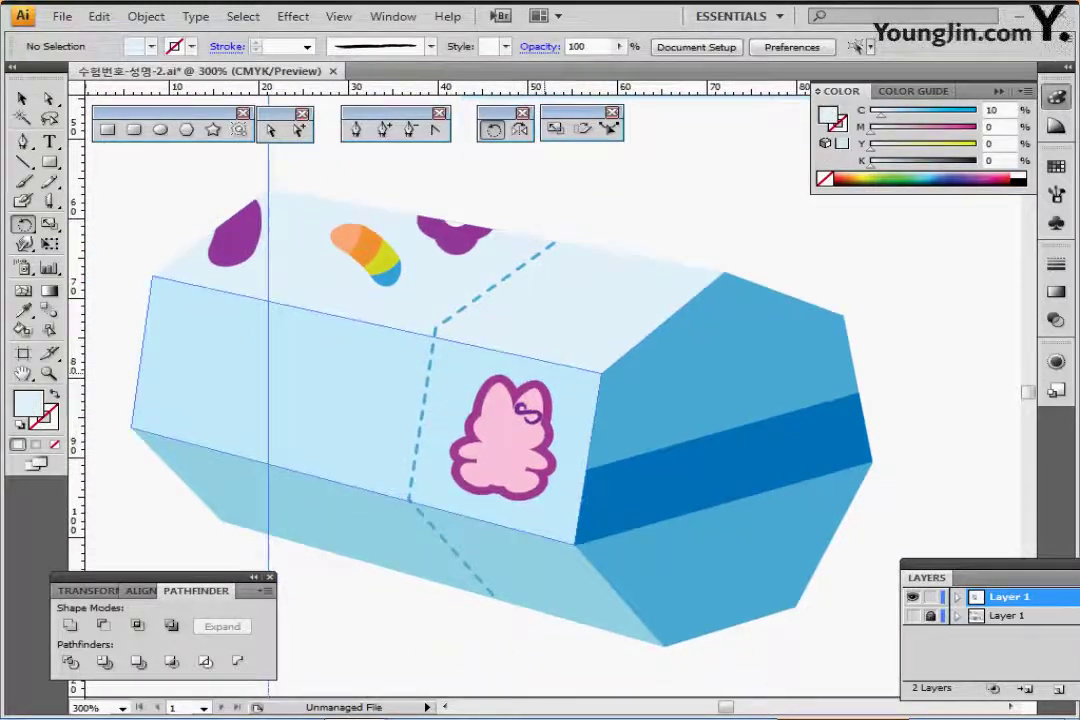
left_click_drag(401, 441, 633, 354)
key("ctrl+s")
Step: Place the JELLY WORLD text in front of the package's light blue side face, rotated parallel to the face's lower edge
left_click(462, 361, "ctrl+alt")
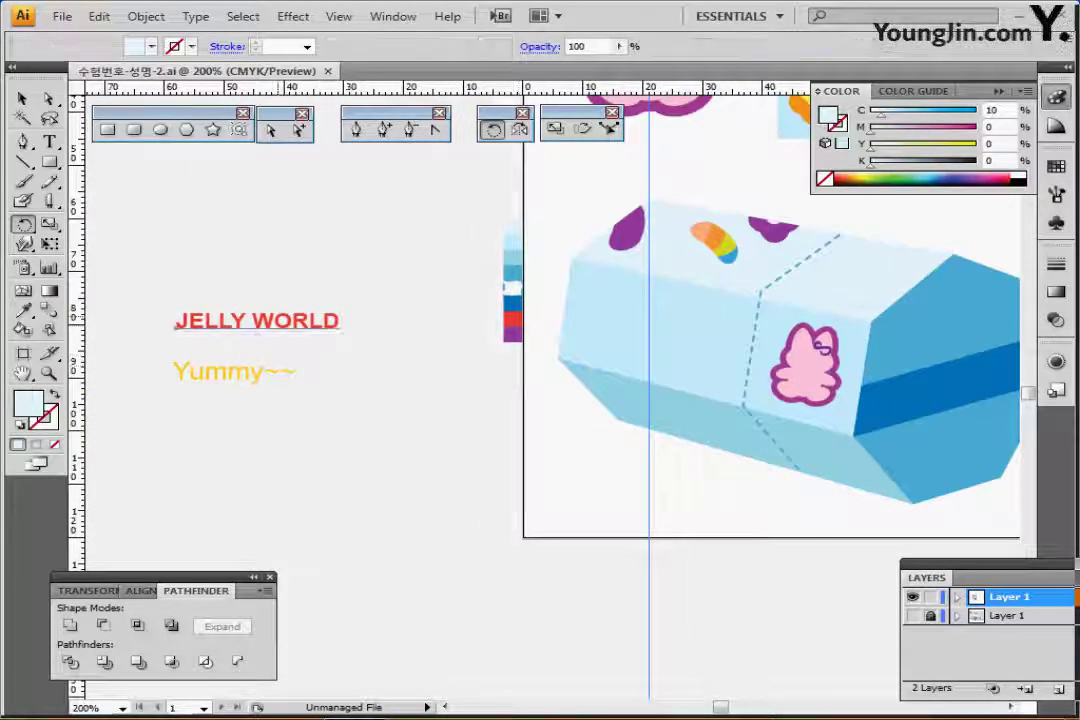
left_click_drag(302, 324, 703, 392)
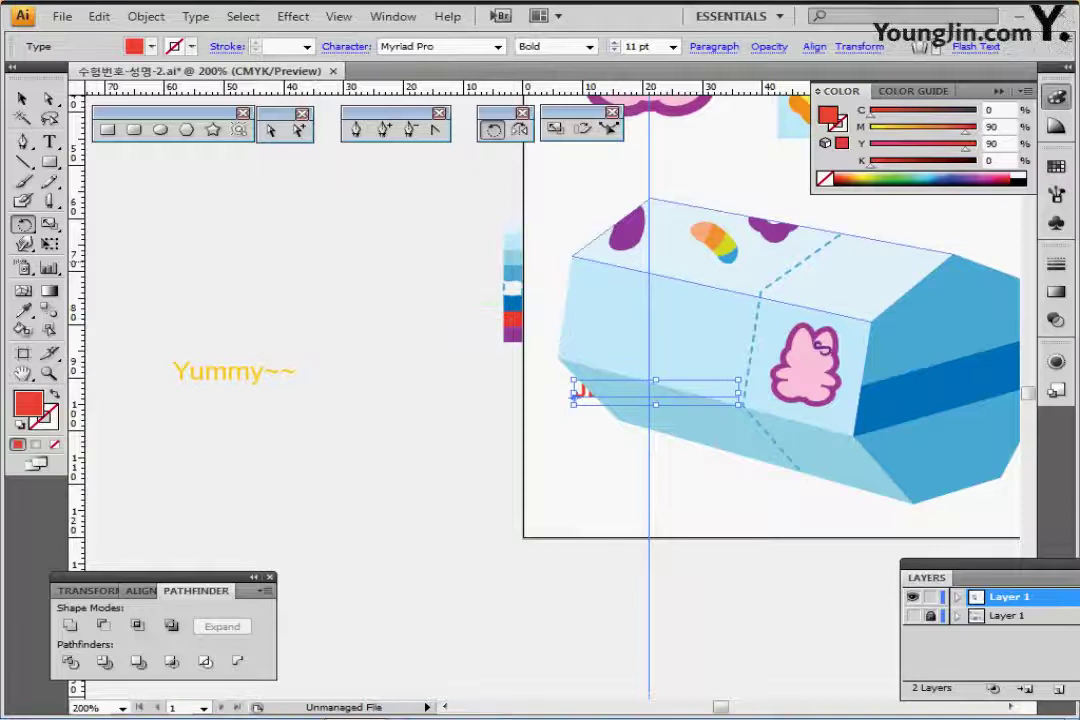
key("ctrl+shift+bracketright")
left_click_drag(843, 281, 651, 287)
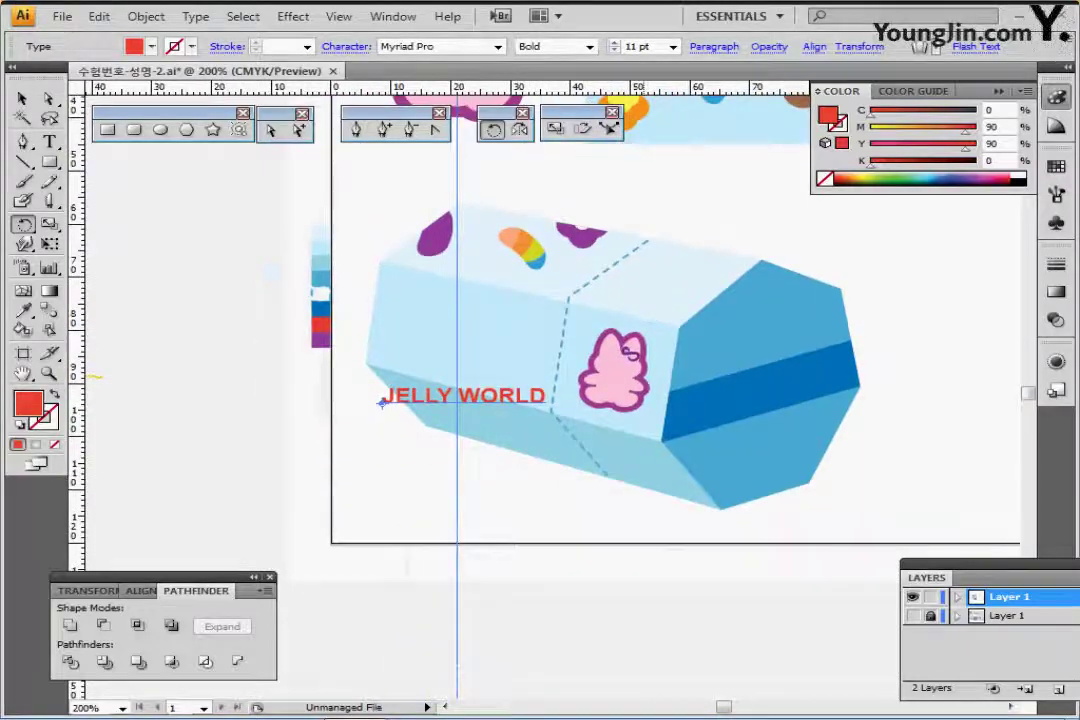
key("v")
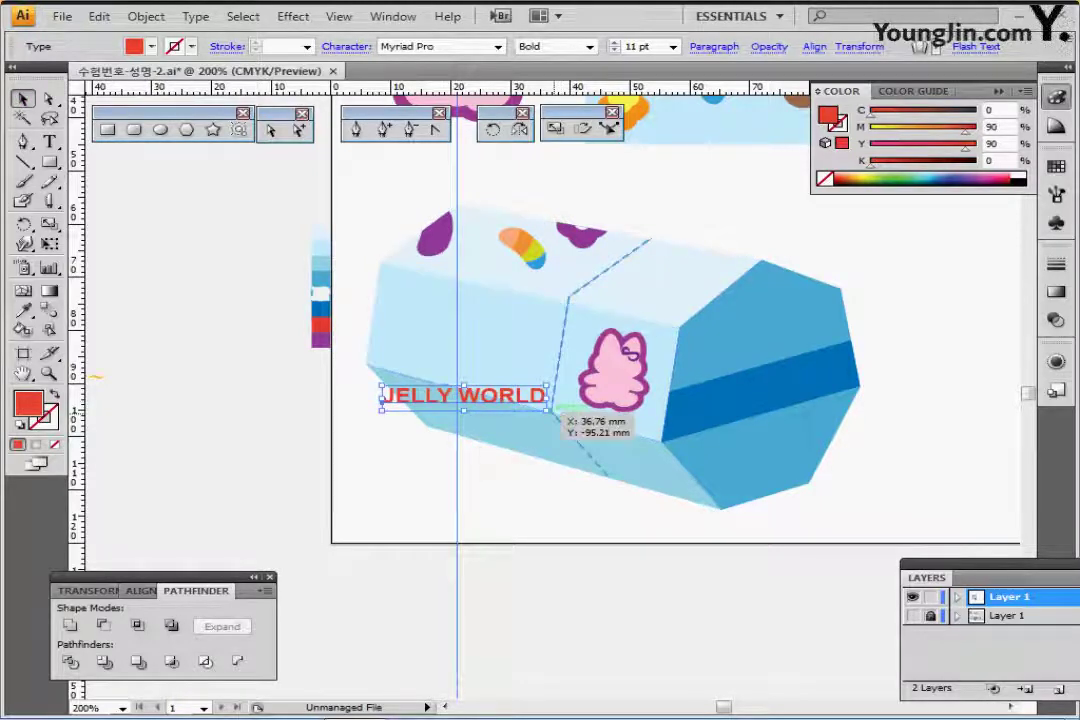
mouse_move(549, 413)
left_mouse_down()
mouse_move(550, 440)
mouse_move(558, 430)
left_mouse_up()
left_click_drag(498, 405, 555, 384)
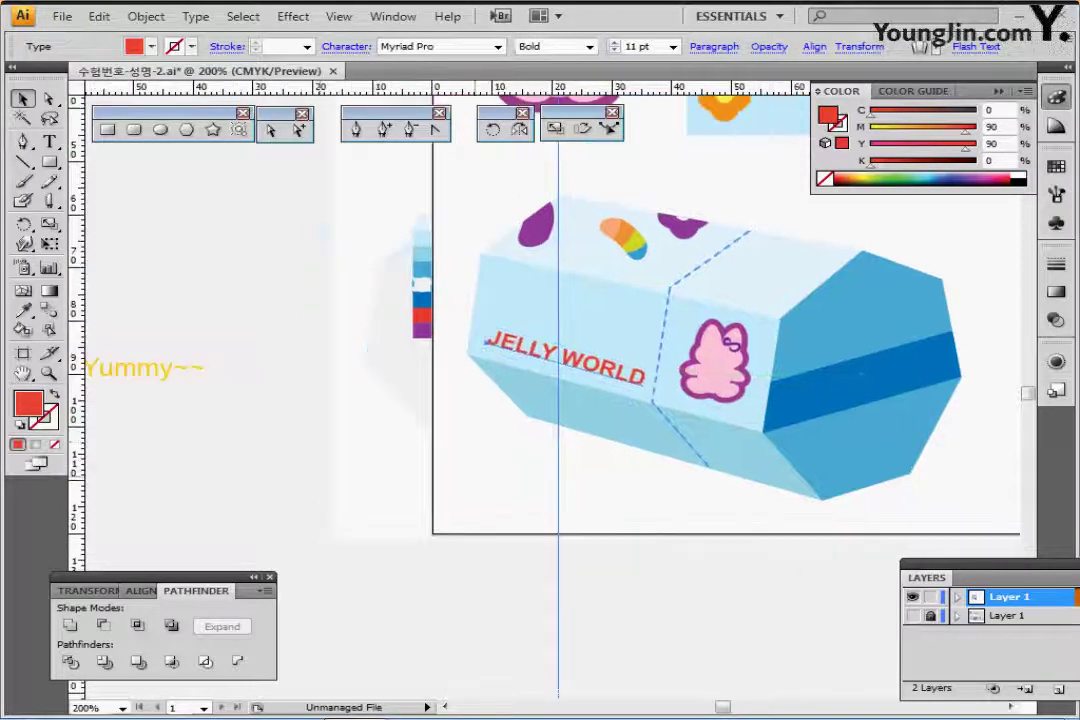
Step: Place the Yummy~~ text on the dark blue band of the package's end face, rotated along the band, and save the document
left_click_drag(137, 368, 827, 391)
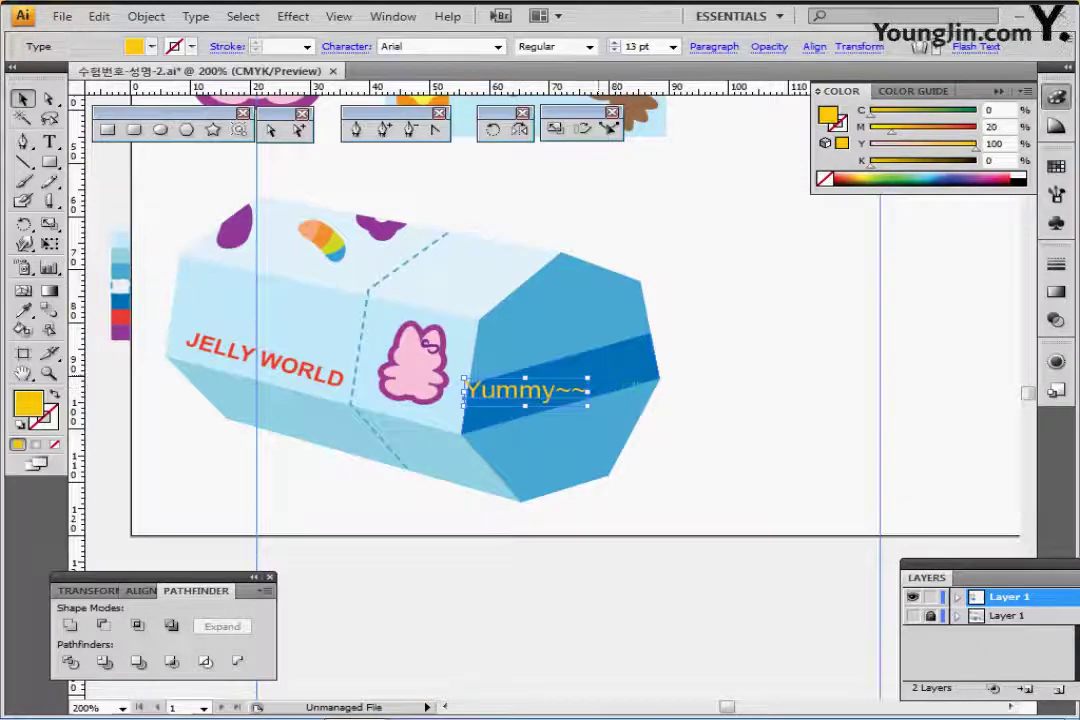
left_click_drag(630, 385, 583, 374)
left_click_drag(655, 378, 651, 383)
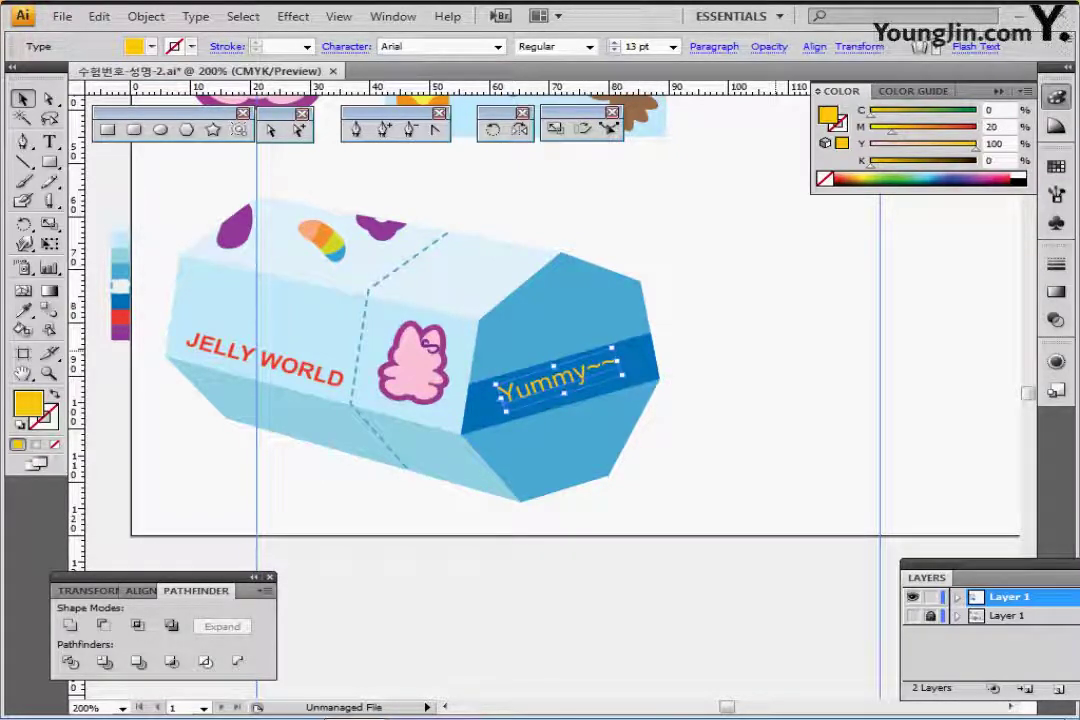
left_click(771, 342)
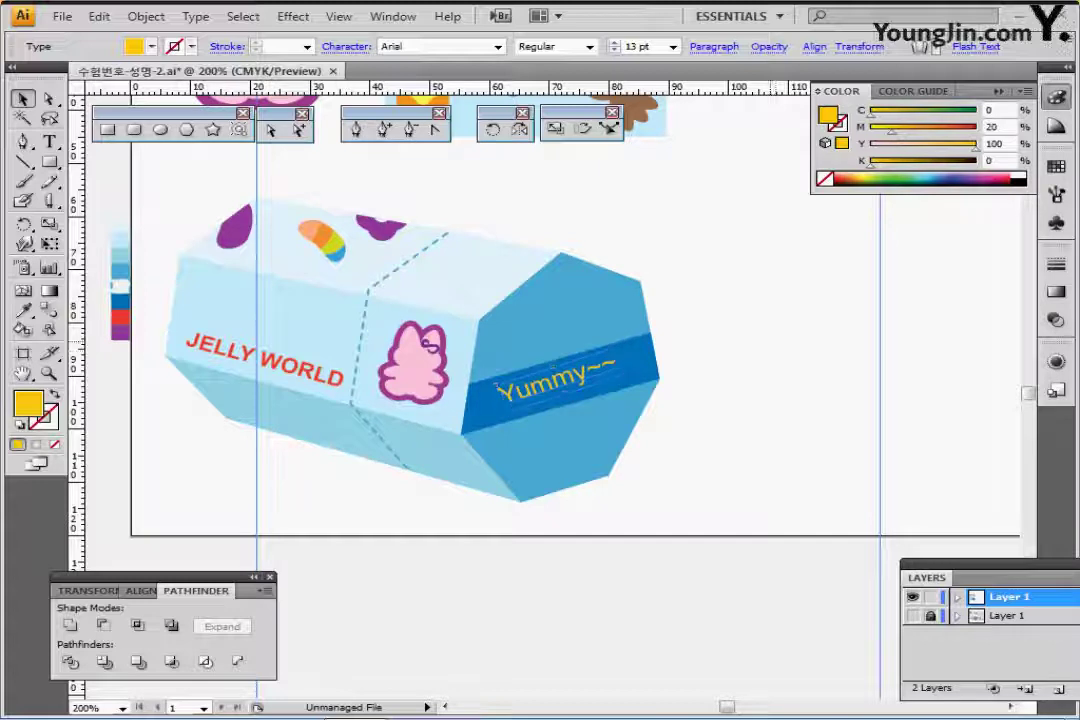
key("ctrl+s")
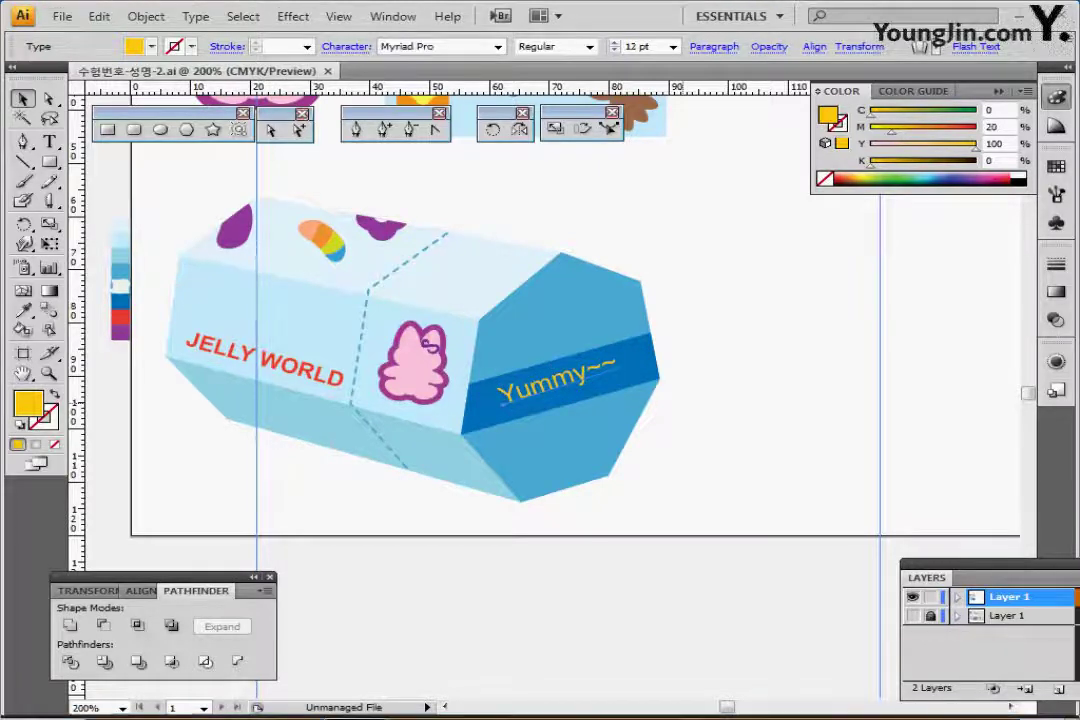
key("ctrl+minus")
left_click_drag(618, 371, 580, 420)
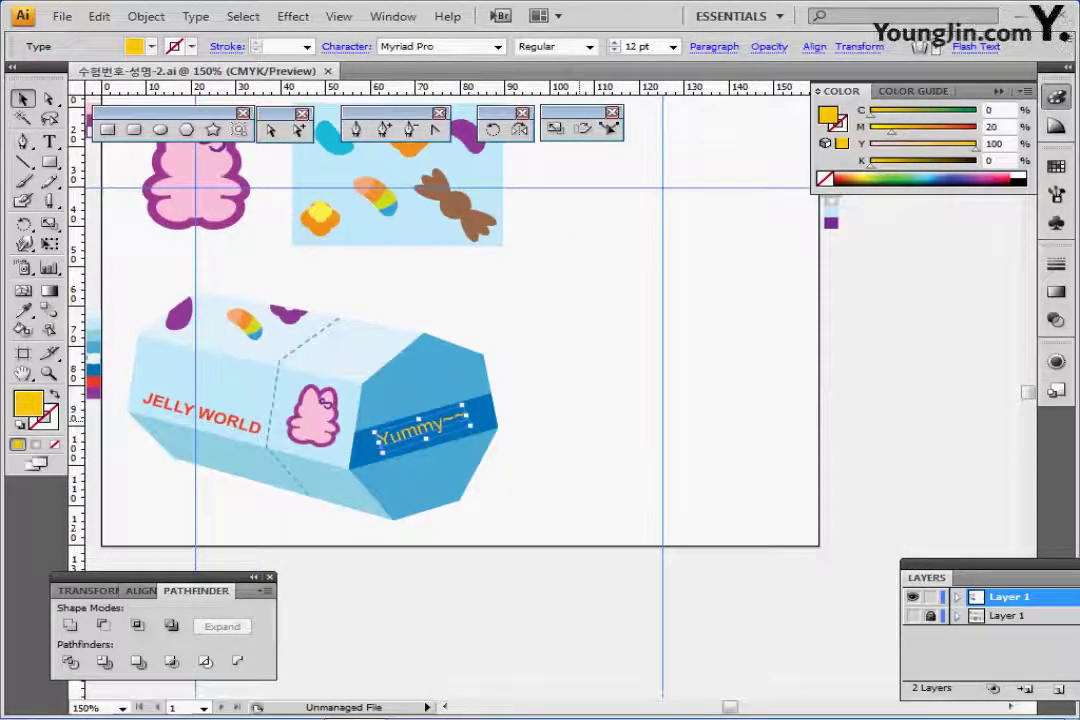
key("ctrl+shift+a")
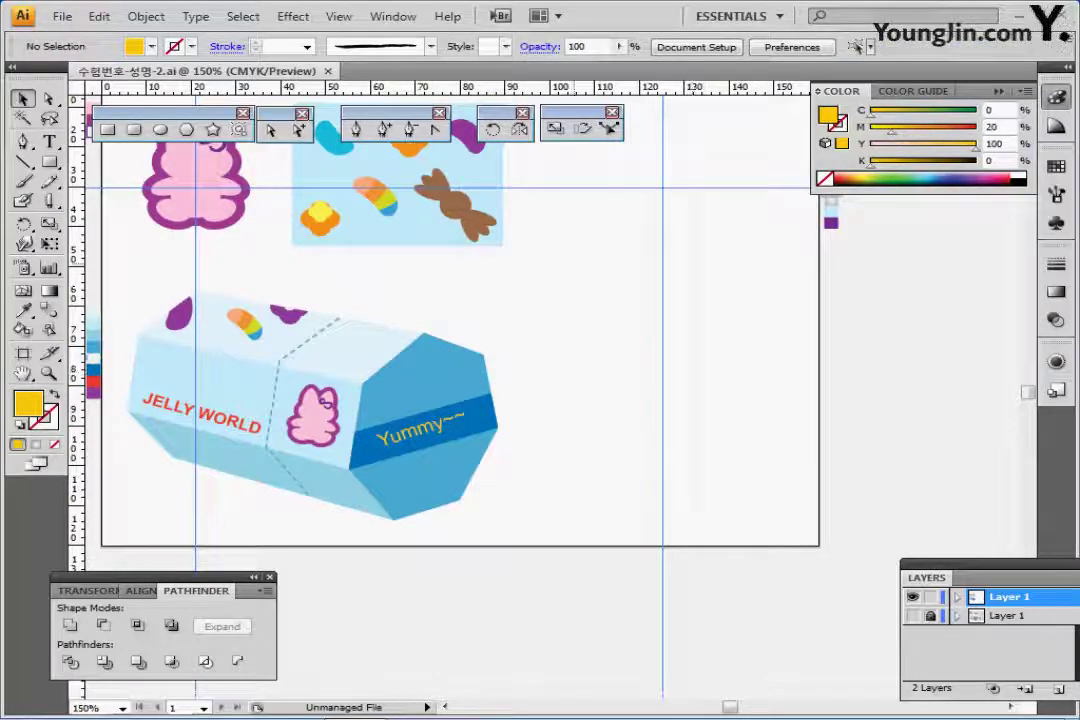
Step: Create a 50 × 95 mm rounded rectangle with a 3 mm corner radius in the empty artboard area beside the package
left_click(134, 129)
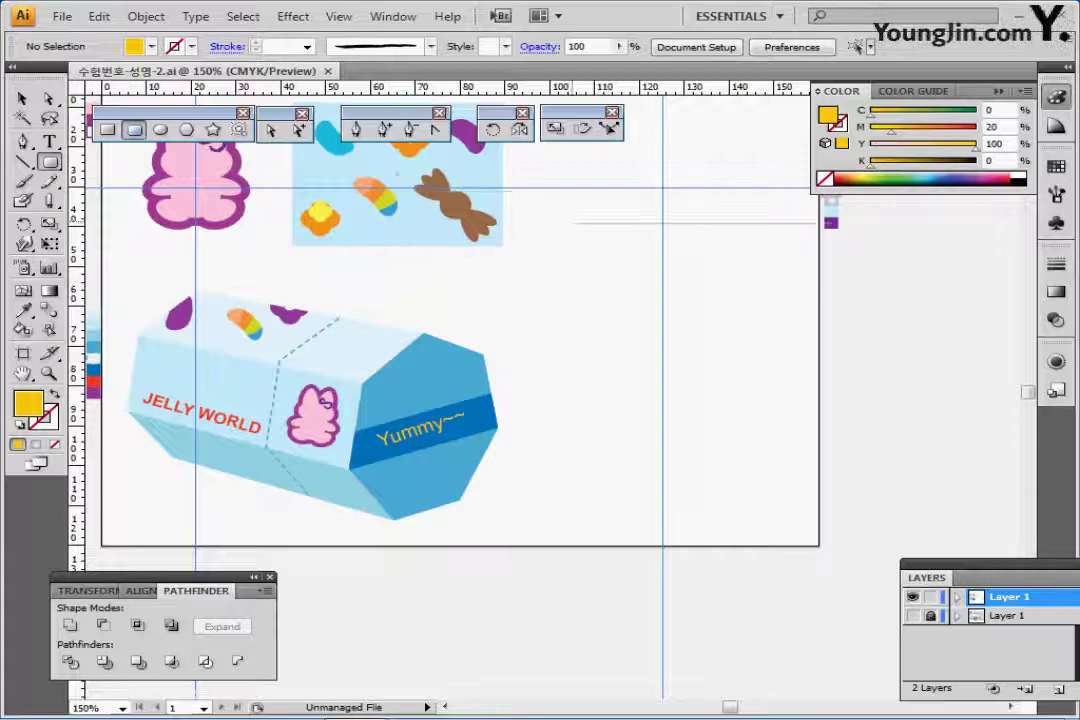
left_click(569, 188)
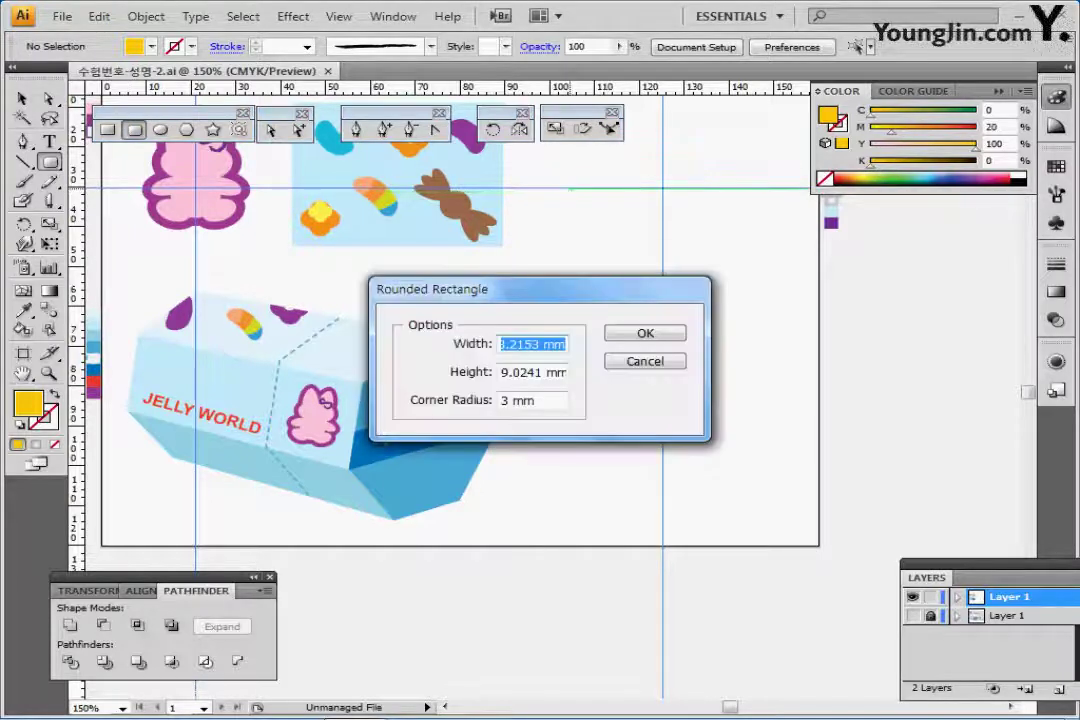
type("50")
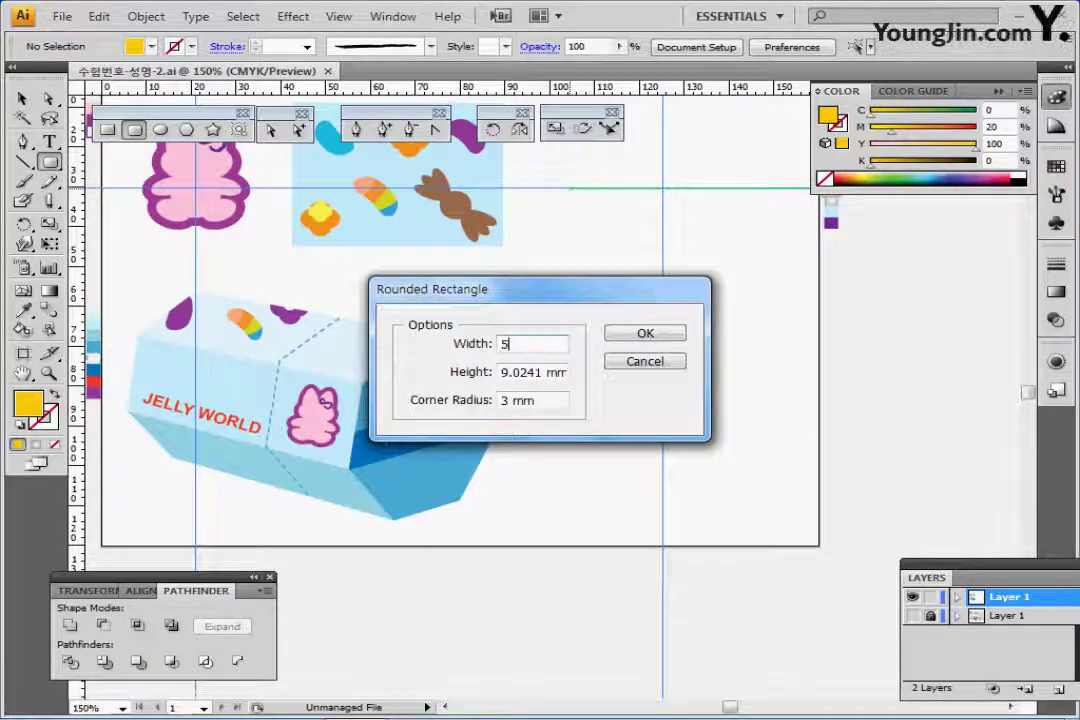
key("Tab")
type("95")
key("Tab")
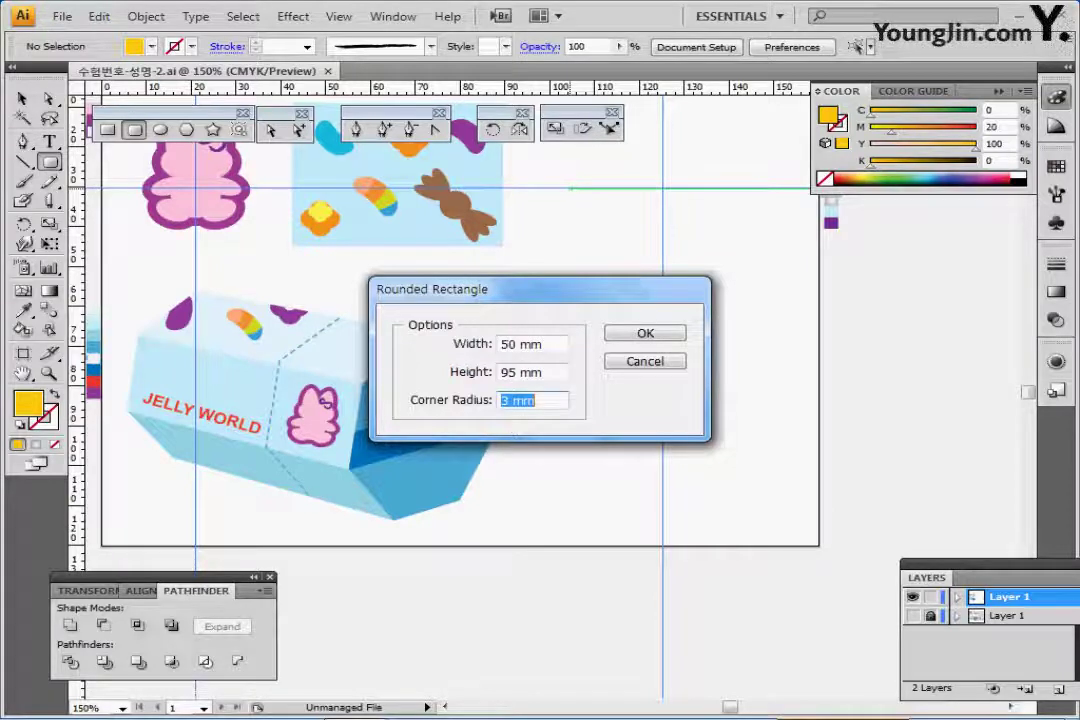
type("3")
key("Return")
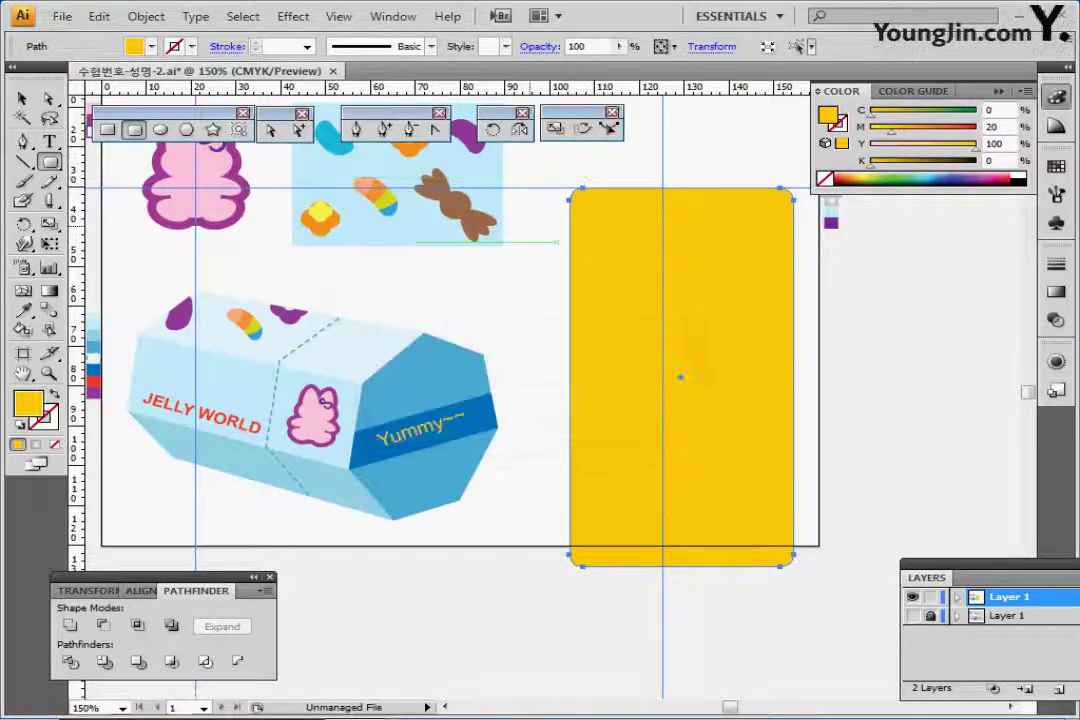
Step: Show the artwork as outlines over the visible reference layer and nudge the rounded rectangle left and up onto the reference case
left_click_drag(559, 241, 471, 361)
left_click_drag(587, 424, 580, 284)
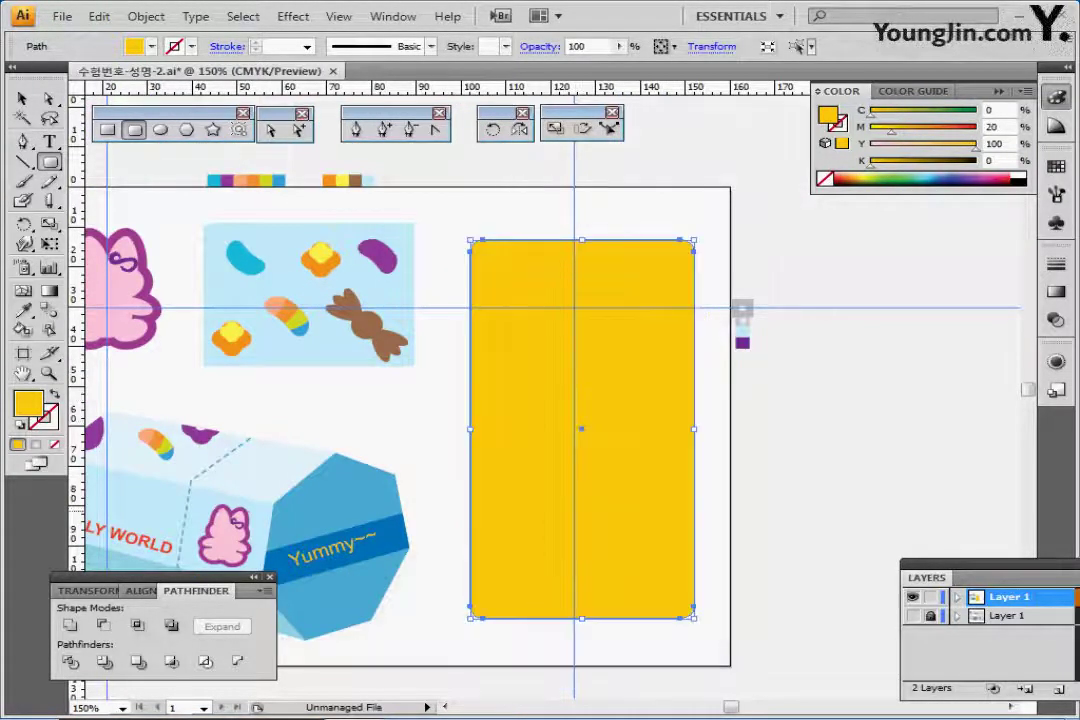
key("ctrl+y")
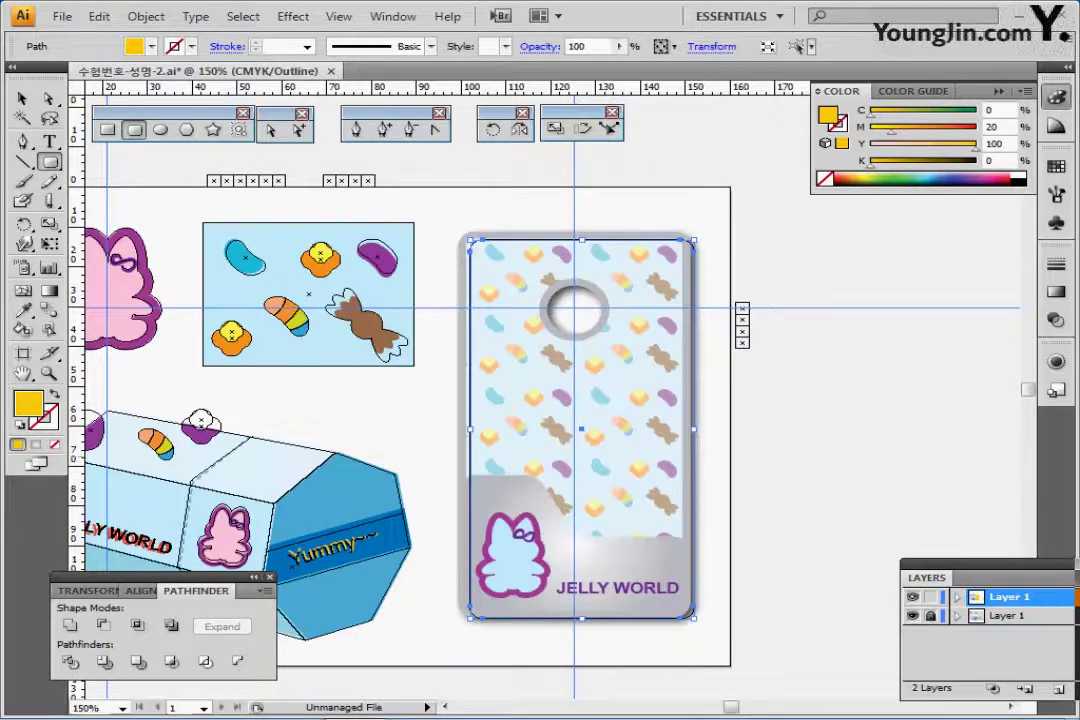
key("Left")
key("Left")
key("Up")
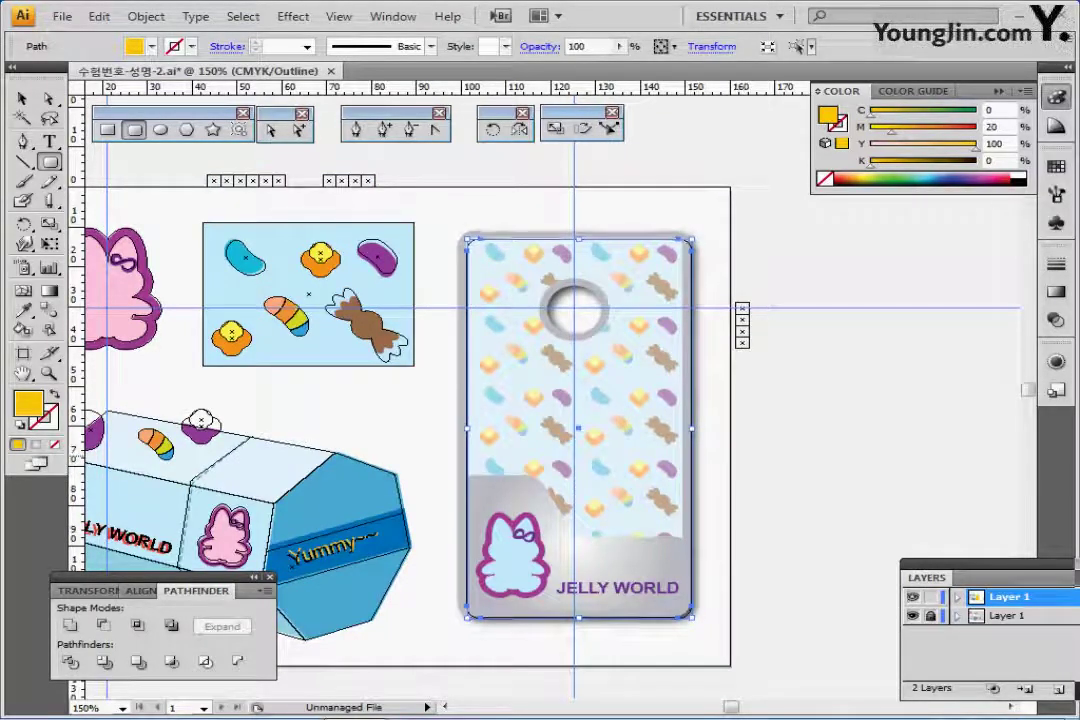
Step: Nudge the rounded rectangle left and up onto the reference case, return to preview with the reference layer hidden, and save the document
key("Left")
key("Left")
key("Up")
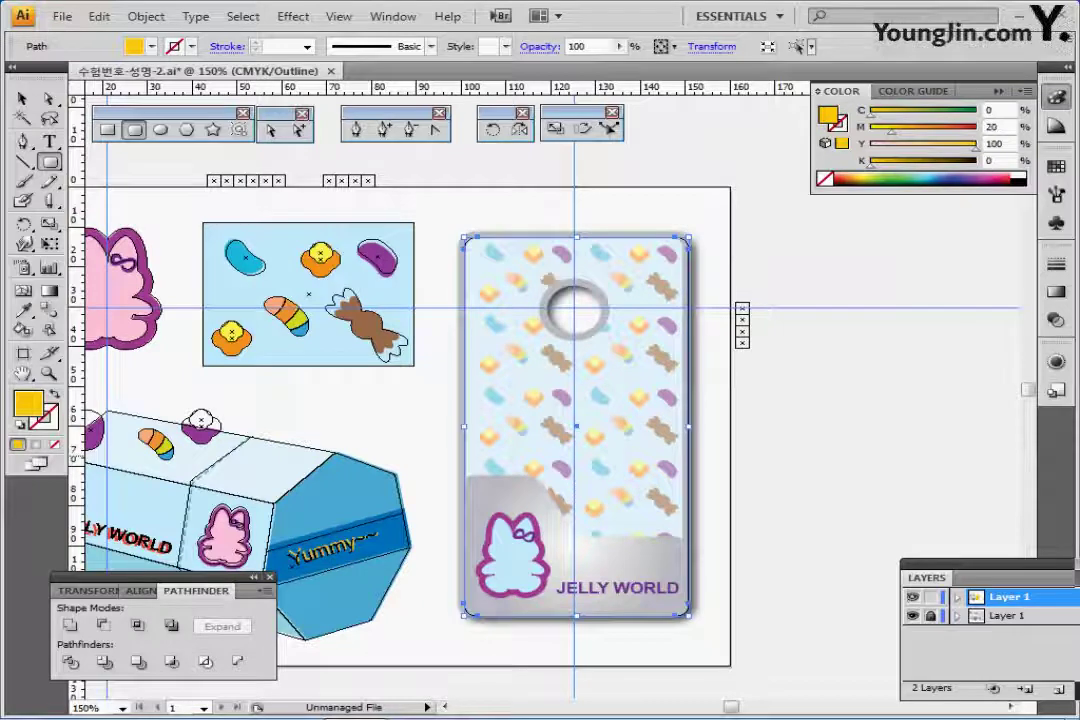
key("Left")
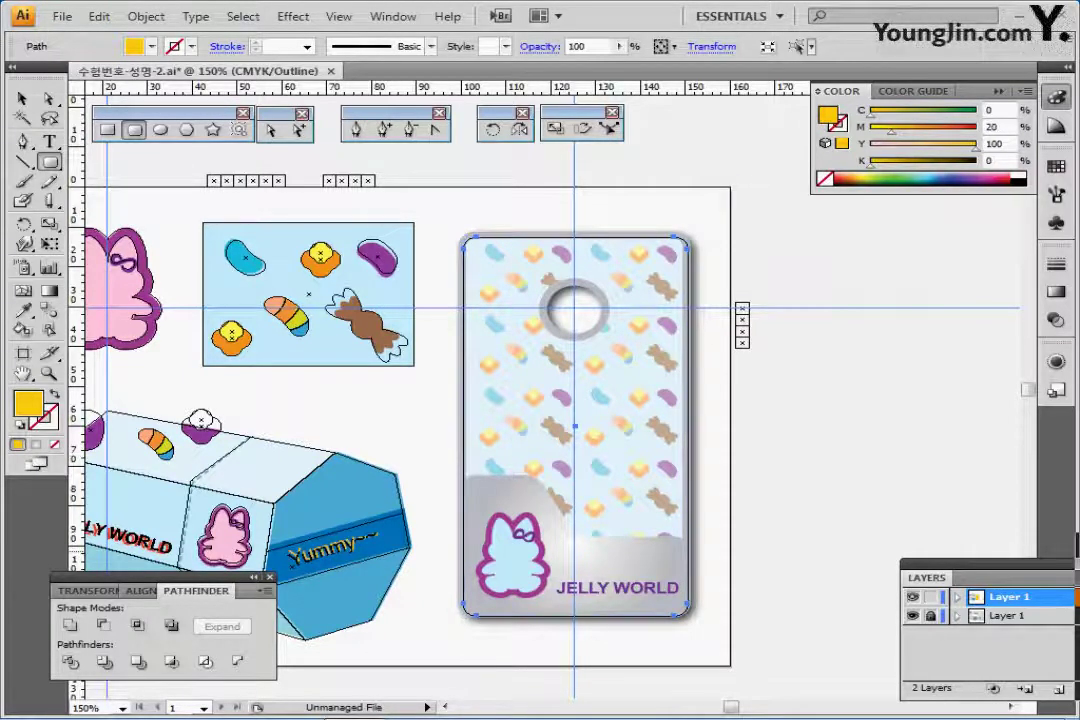
key("ctrl+y")
key("ctrl+y")
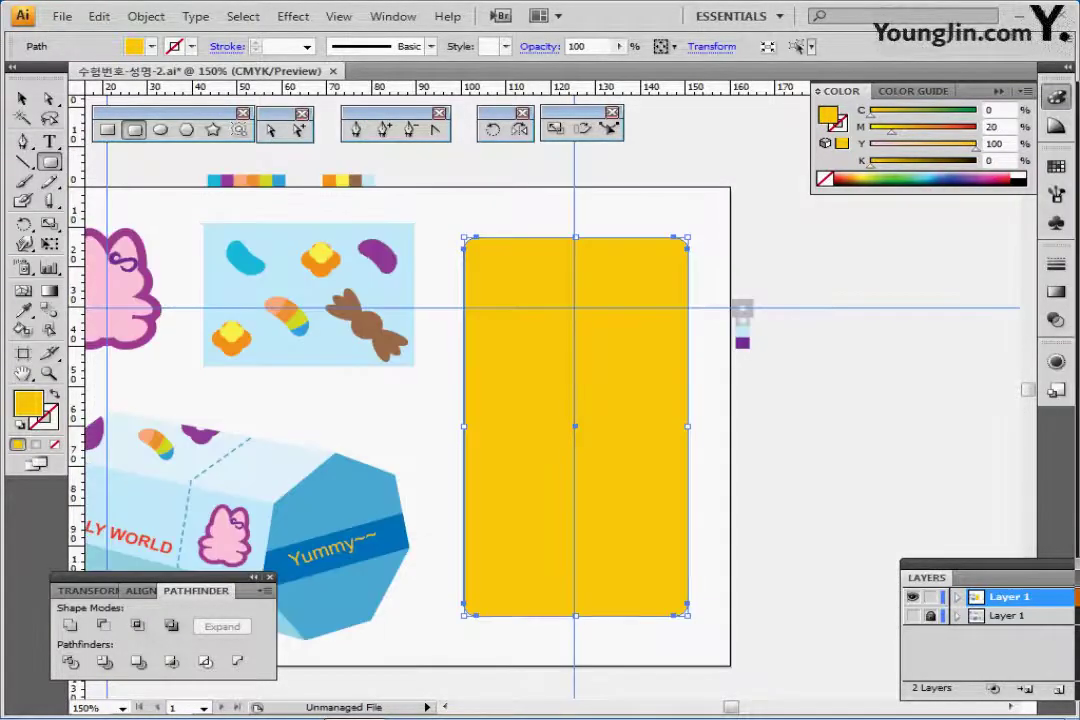
key("ctrl+s")
Step: Apply the white fill and 5 pt grey stroke to the rounded rectangle by sampling the outlined sample square beside the artboard with the Eyedropper
mouse_move(585, 420)
left_mouse_down()
mouse_move(579, 331)
mouse_move(595, 410)
left_mouse_up()
scroll(747, 290, "down", 1)
key("i")
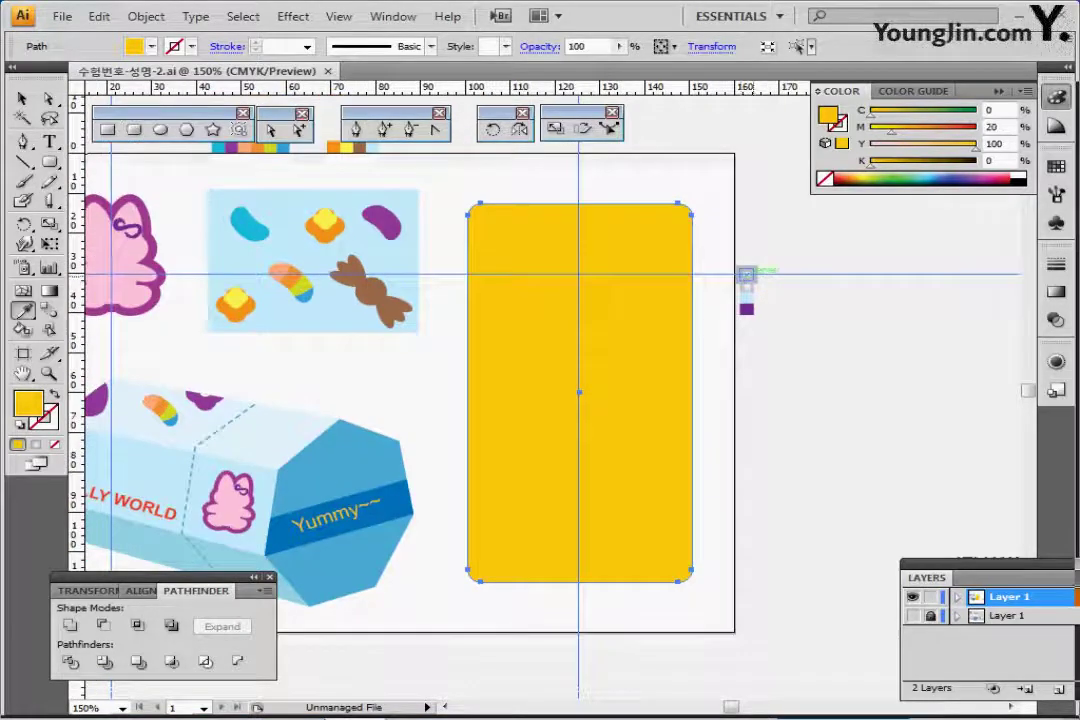
left_click(747, 275)
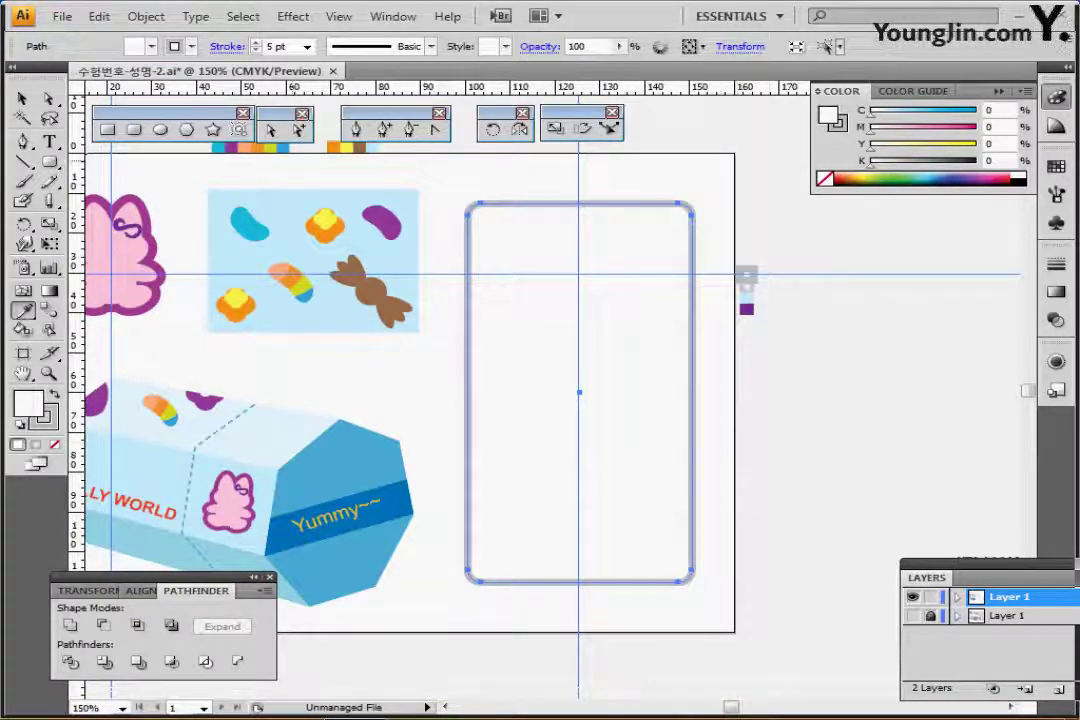
Step: Create a 14 × 14 mm circle centred on the guide intersection in the upper part of the case
key("l")
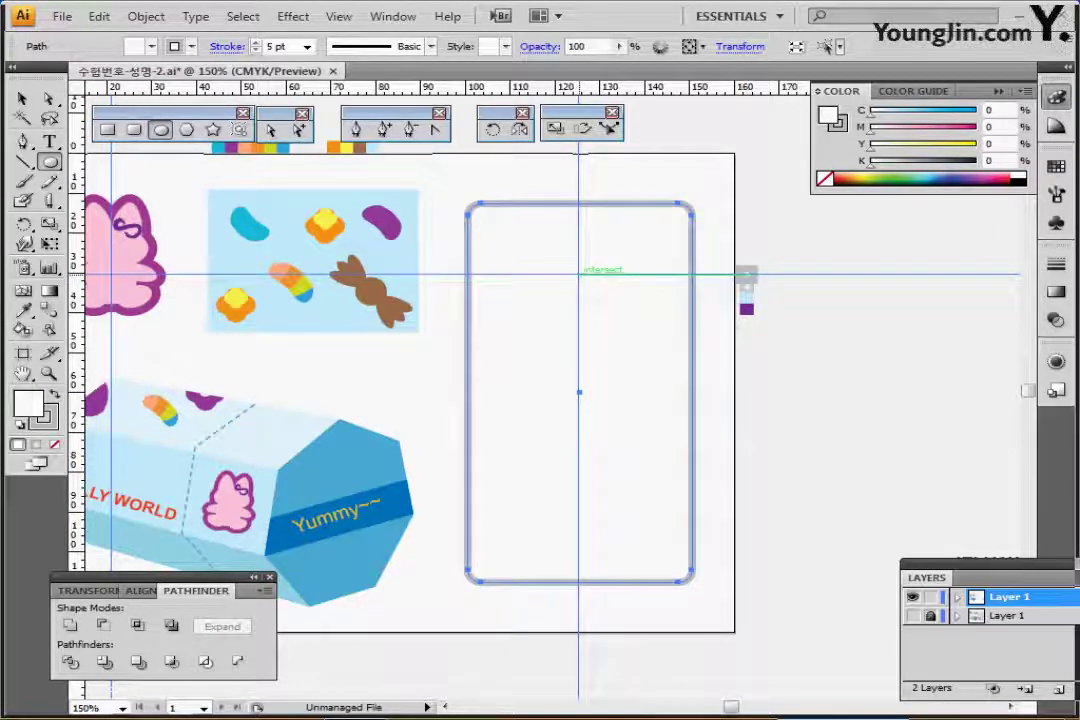
left_click(578, 273)
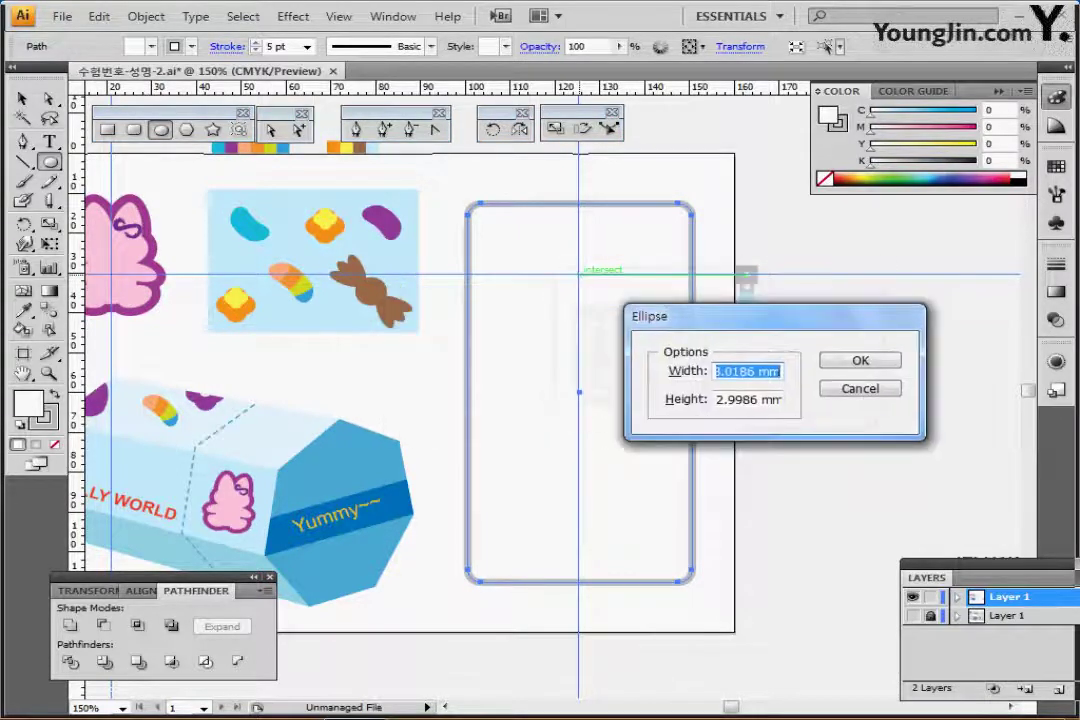
type("14")
key("Tab")
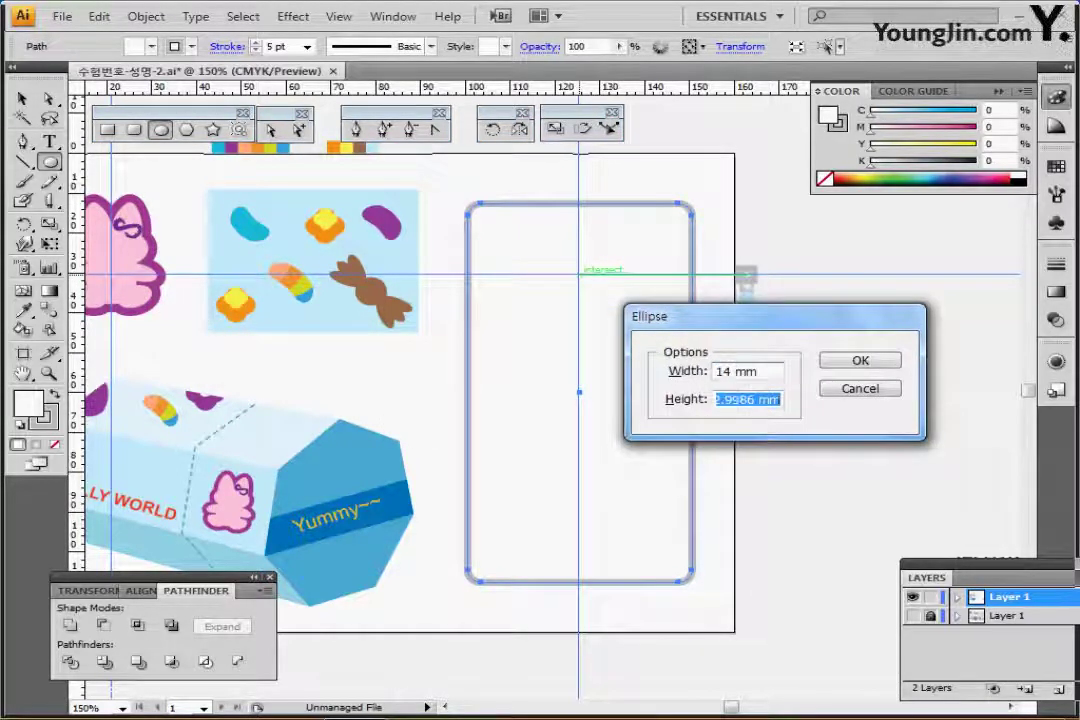
type("4")
key("BackSpace")
type("14")
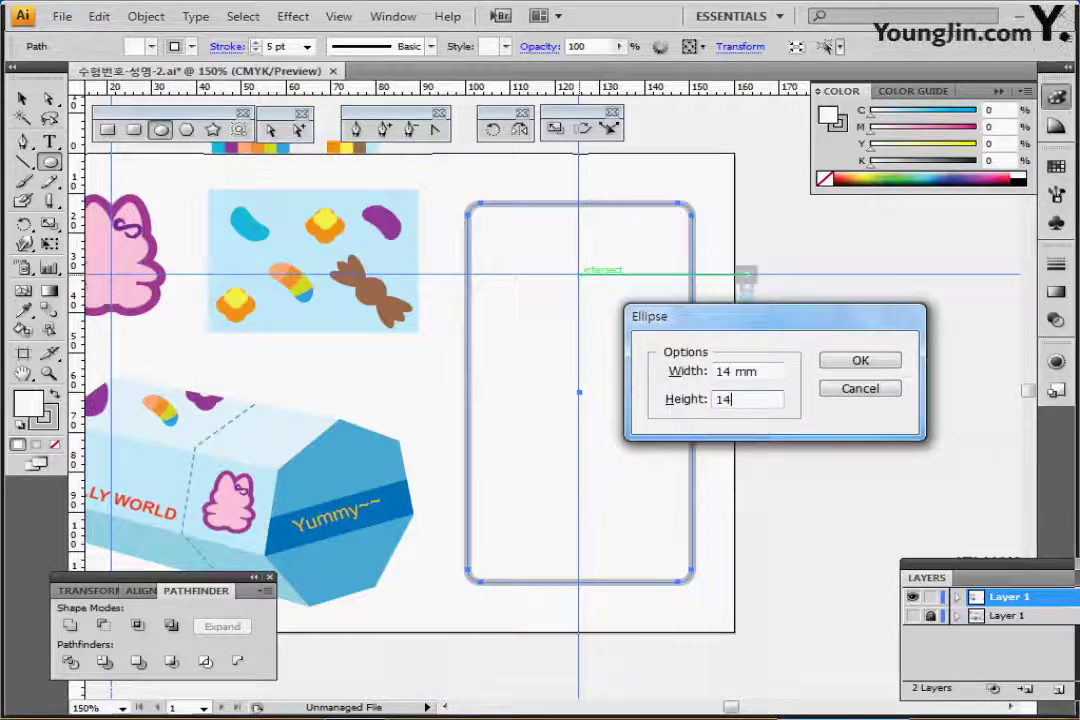
key("Return")
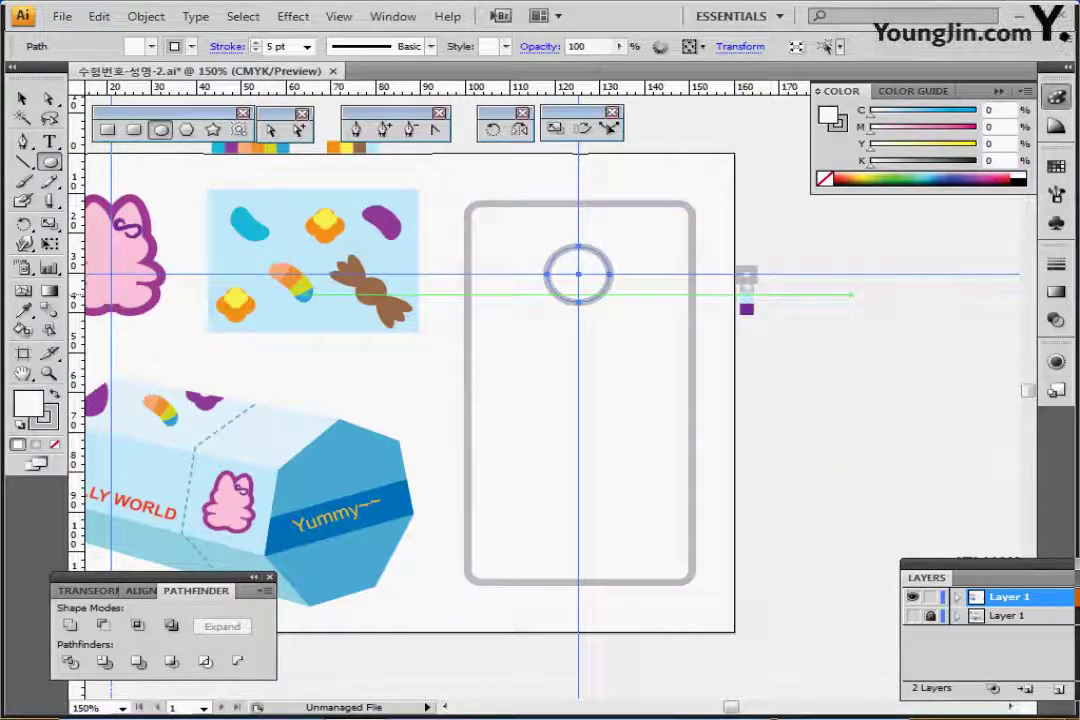
Step: Align the circle and the rounded rectangle by their horizontal centres and subtract the circle from the rectangle to cut the case's hole
key("ctrl")
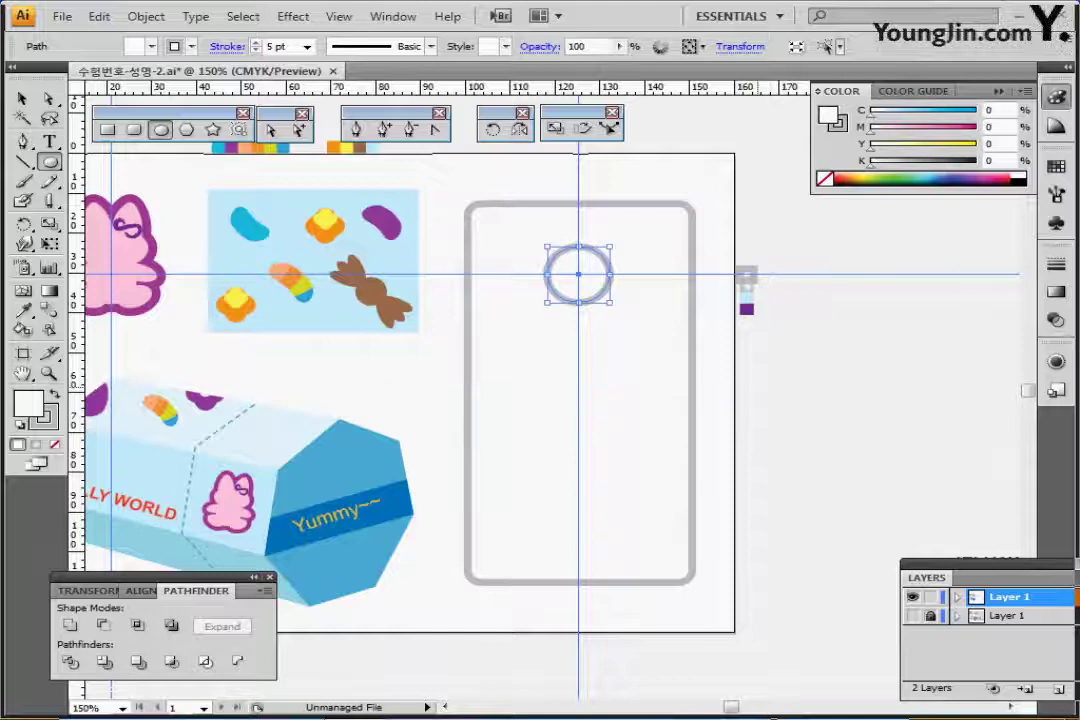
left_click_drag(518, 169, 575, 242)
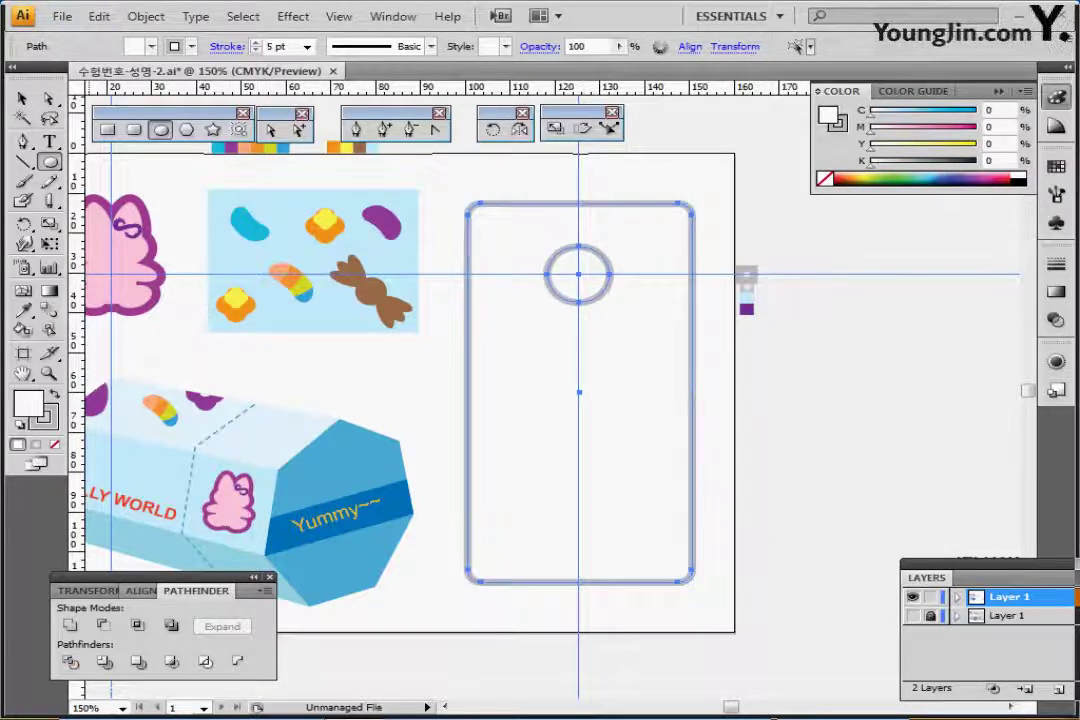
left_click(140, 591)
left_click(107, 623)
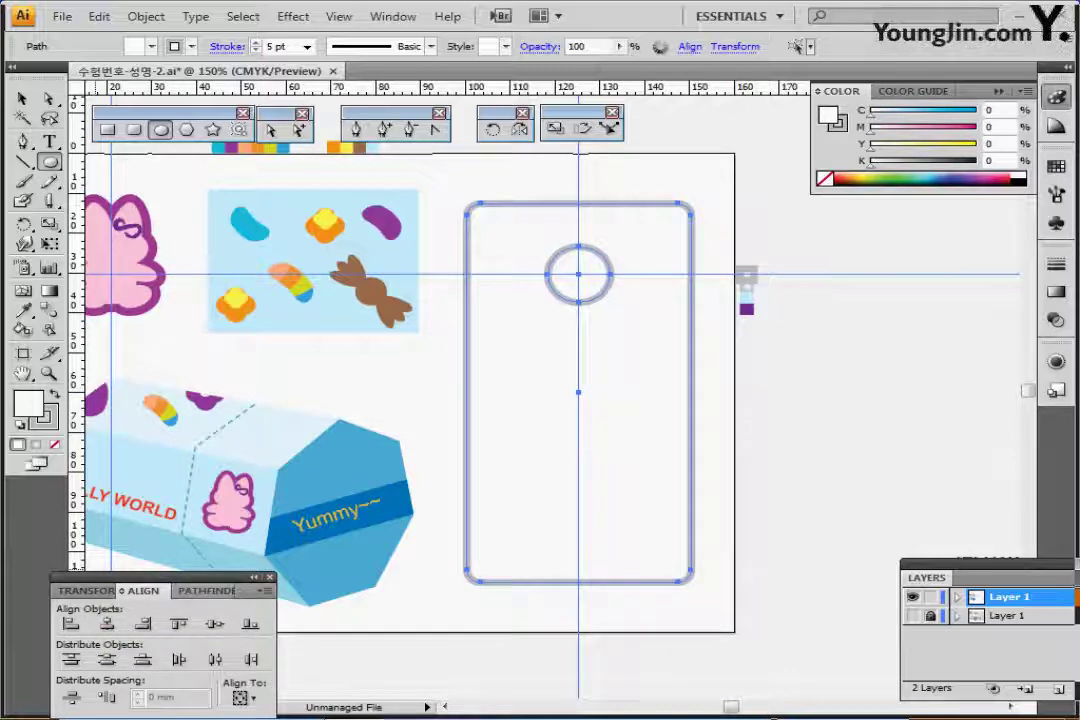
key("ctrl+shift+F9")
left_click(103, 625)
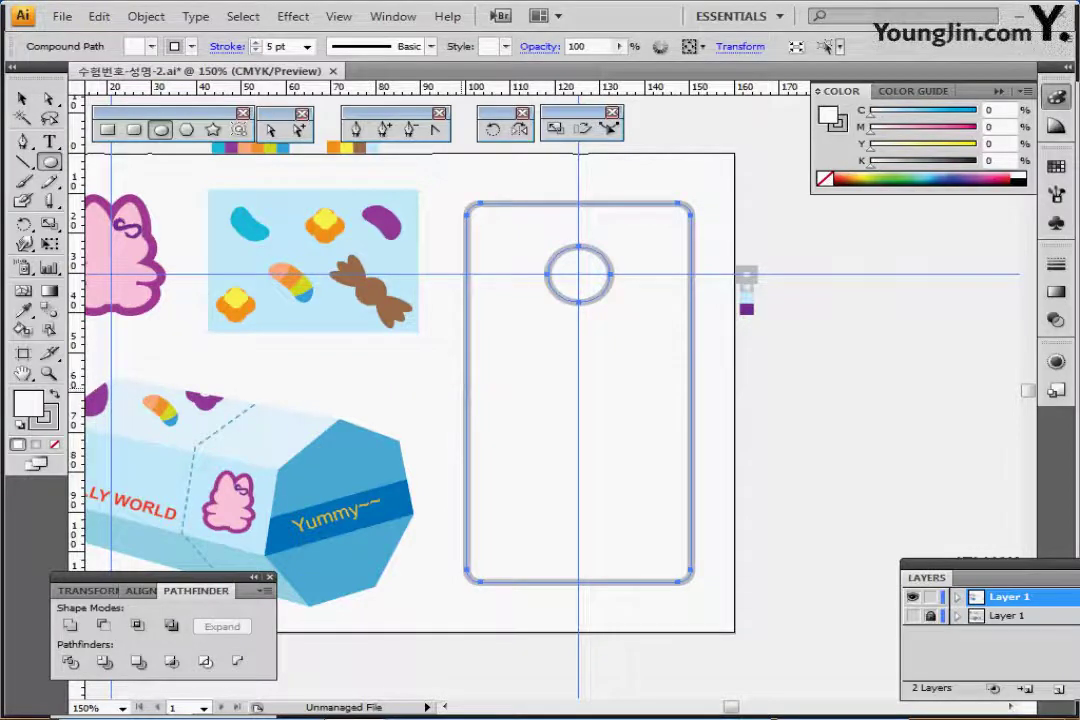
Step: Show the reference layer and trace the stepped upper edge of the case's lower pocket with the Pen tool, from the case's left edge to its right
left_click_drag(434, 388, 374, 324)
left_click_drag(492, 405, 463, 390)
key("ctrl+plus")
left_click_drag(517, 421, 517, 440)
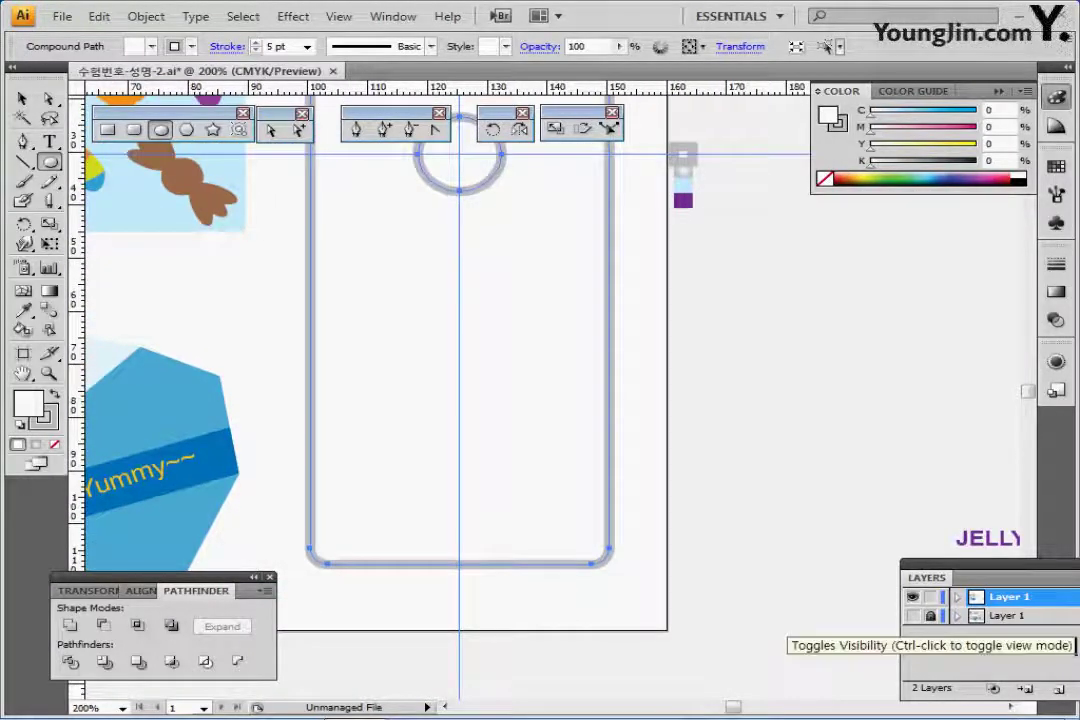
left_click(912, 616)
key("ctrl+y")
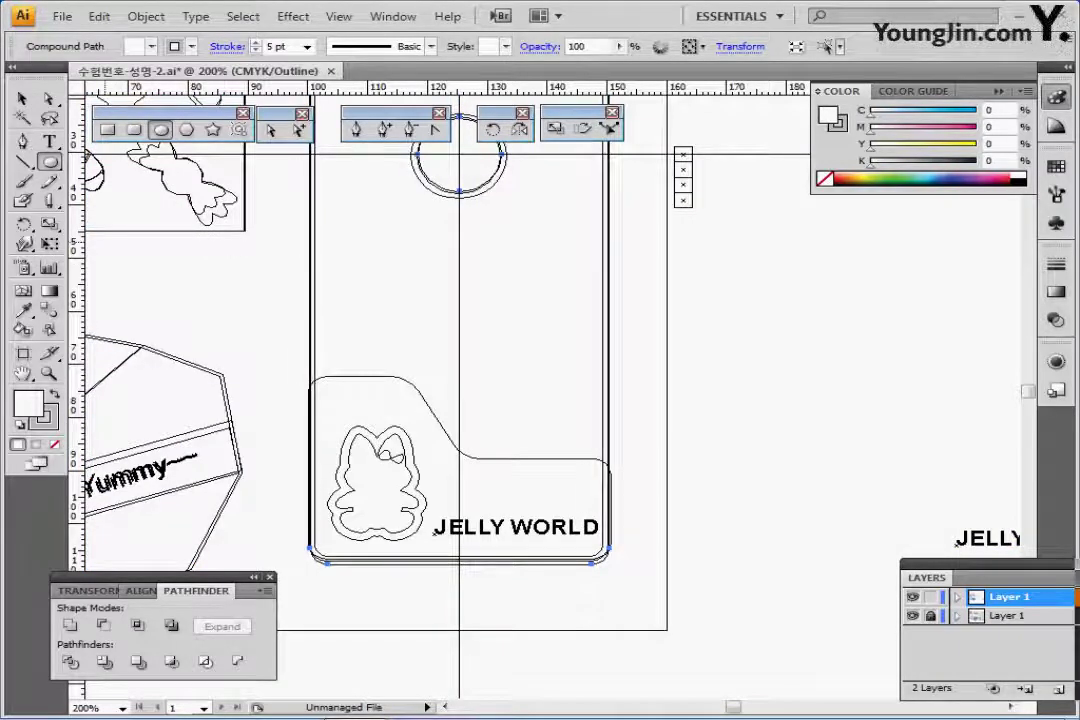
key("p")
key("ctrl+shift+a")
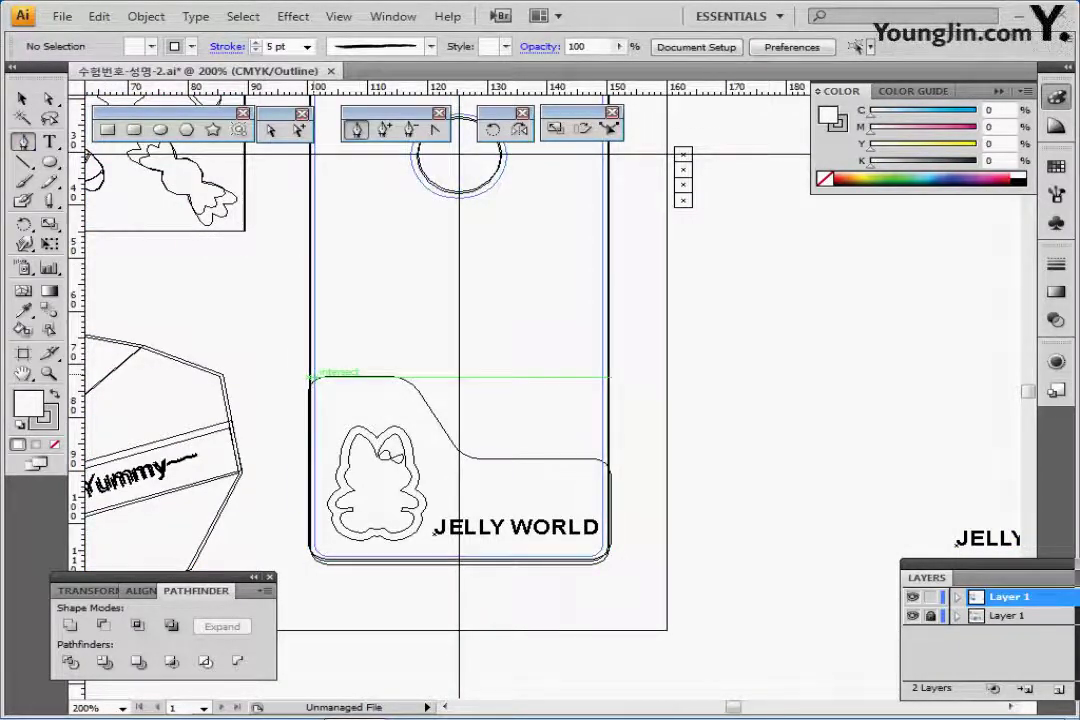
left_click(310, 378)
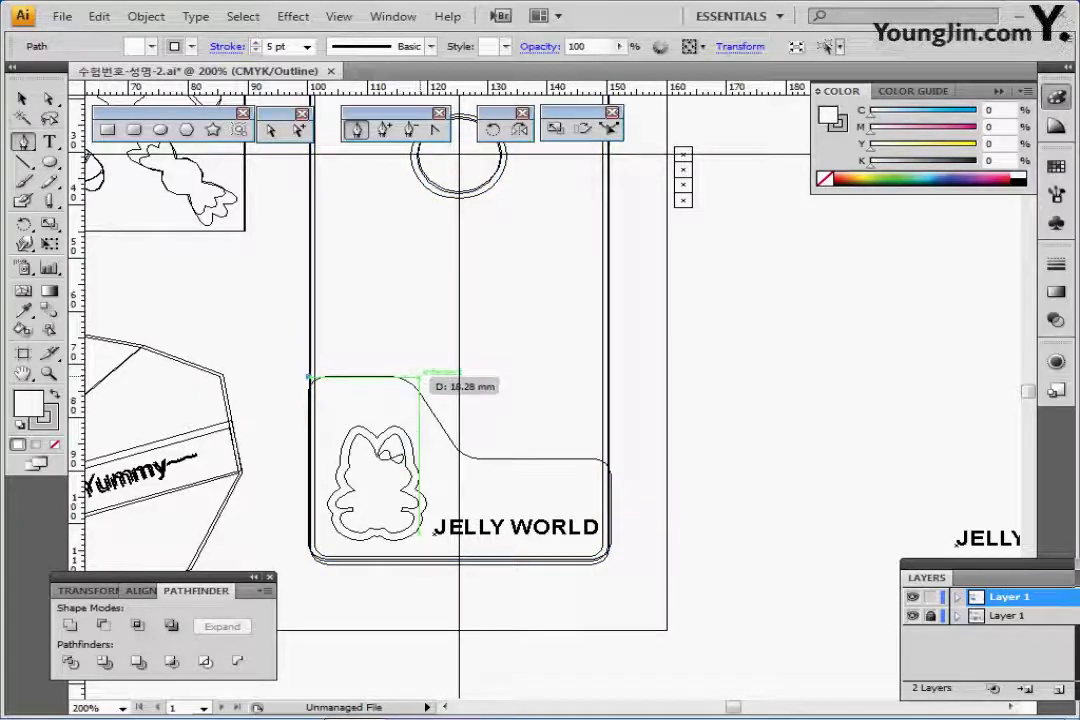
left_click(420, 378)
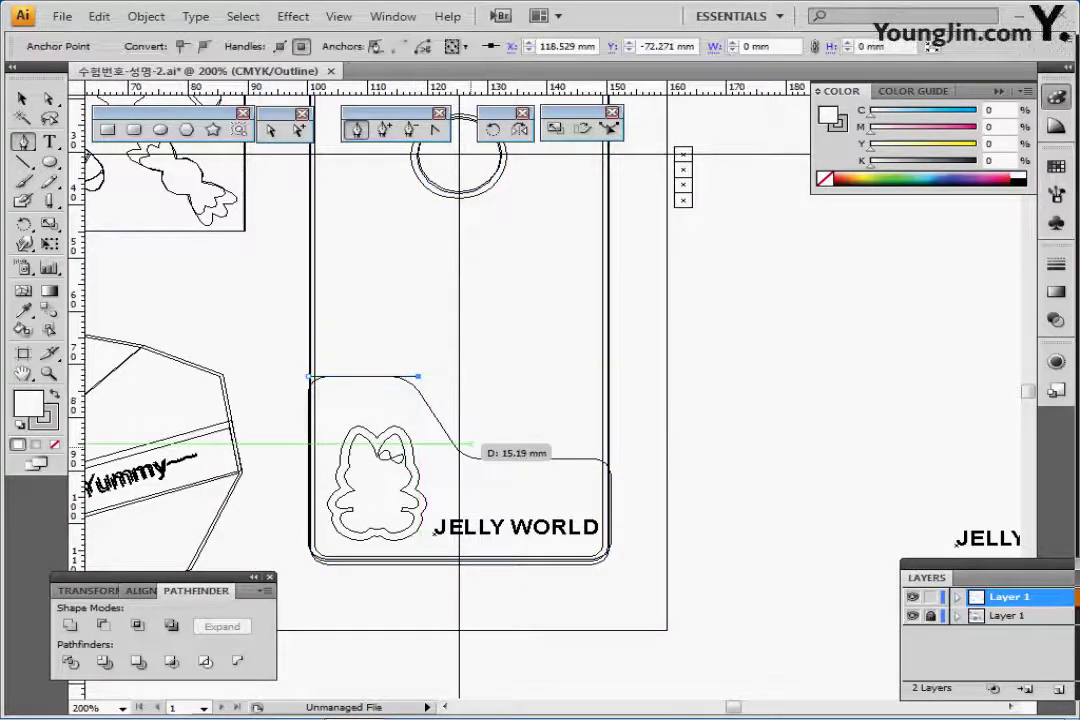
left_click(463, 452)
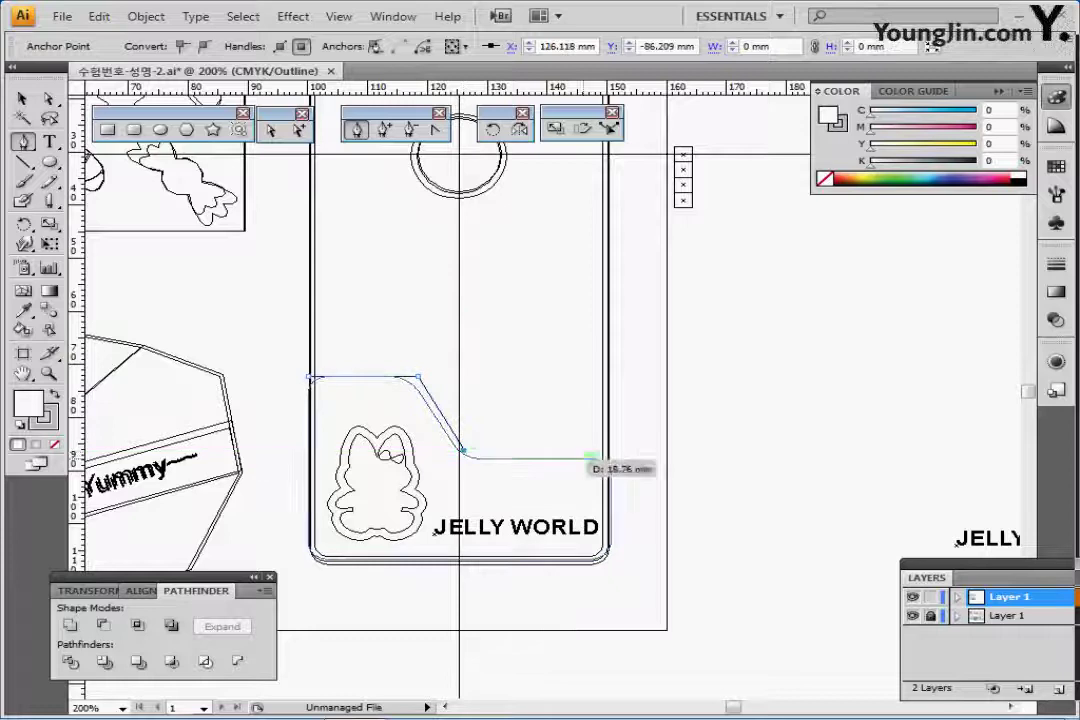
left_click(608, 452)
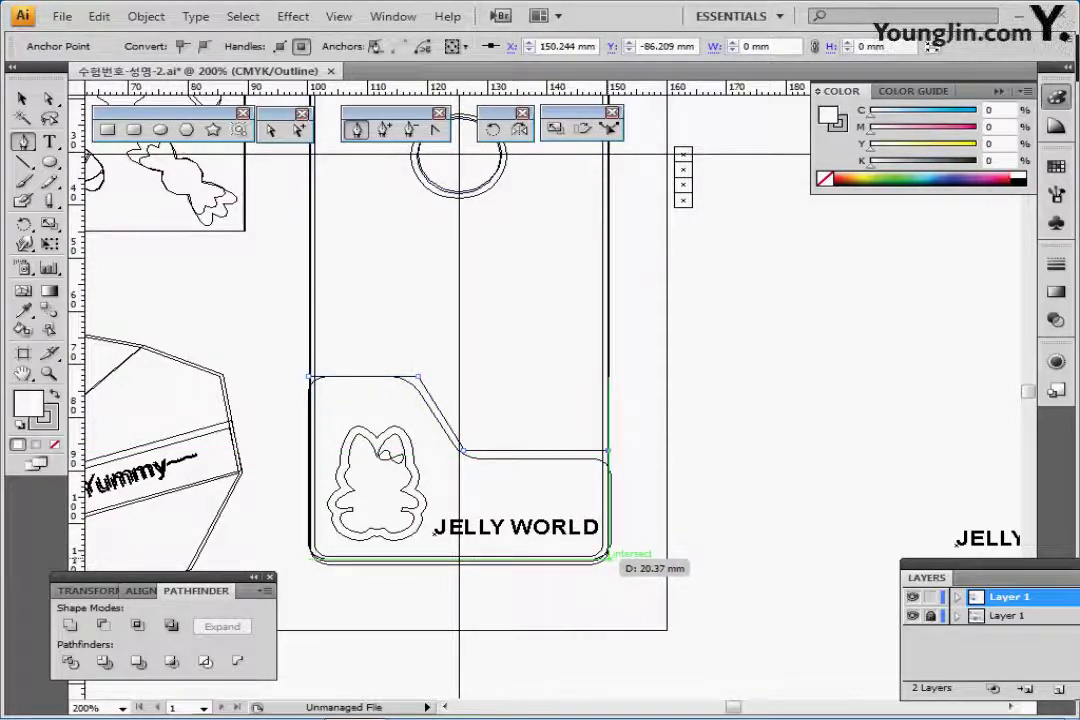
key("ctrl")
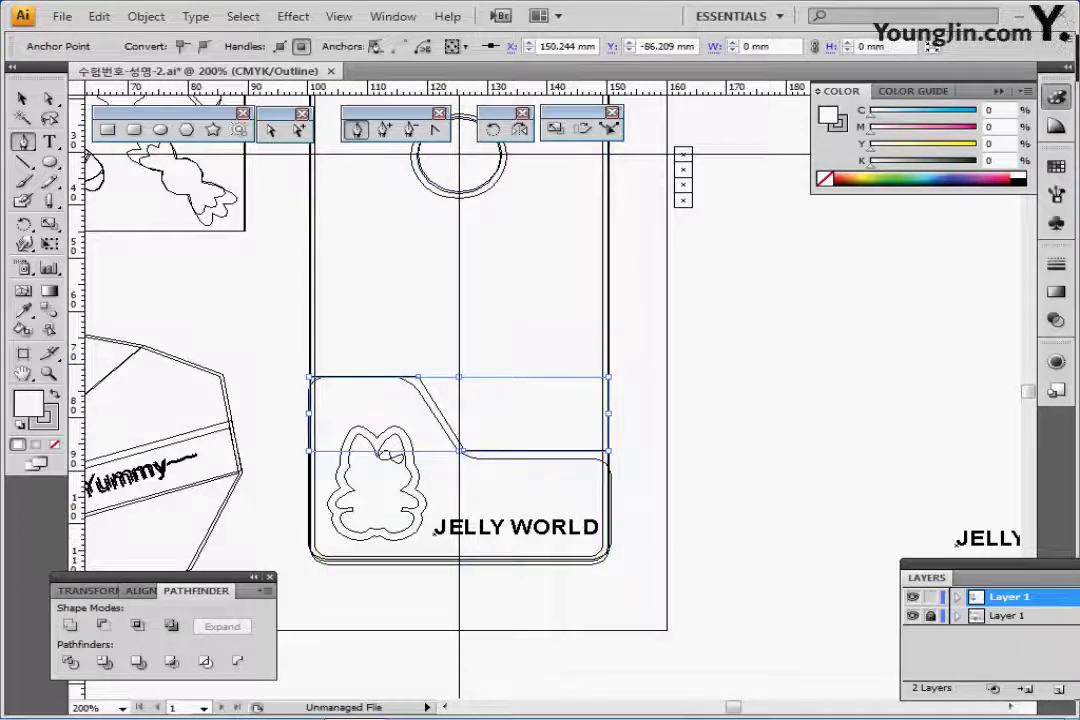
key("ctrl+y")
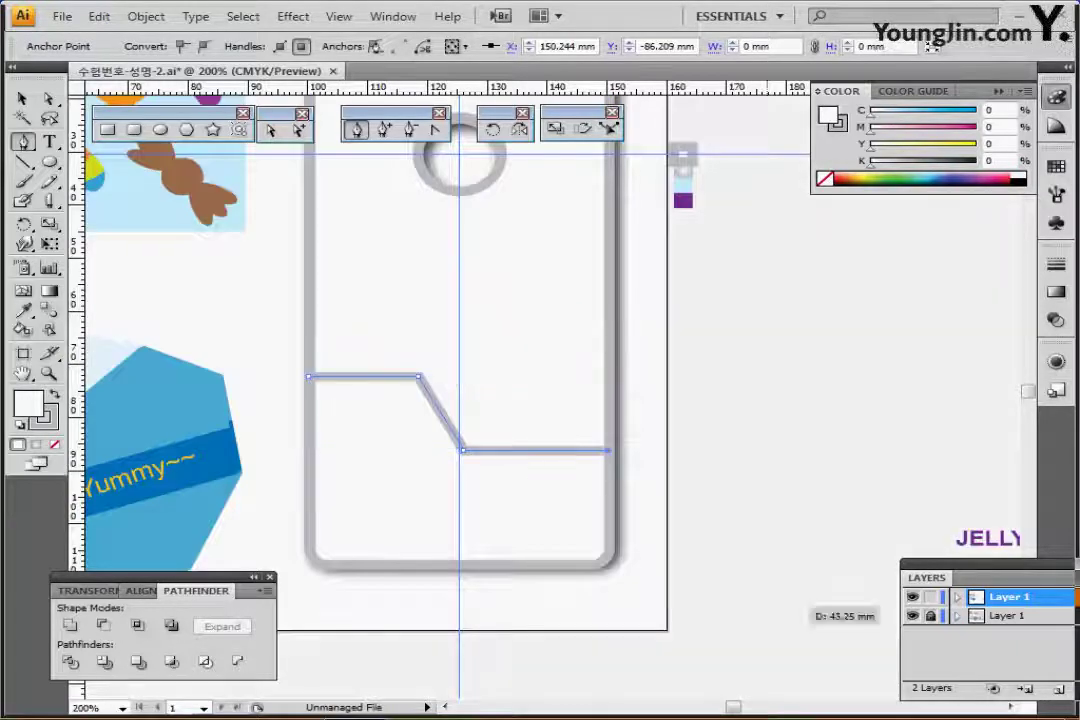
Step: Continue the pocket path down the case's right side and along its lower edge, and close it at the starting point
left_click(607, 556)
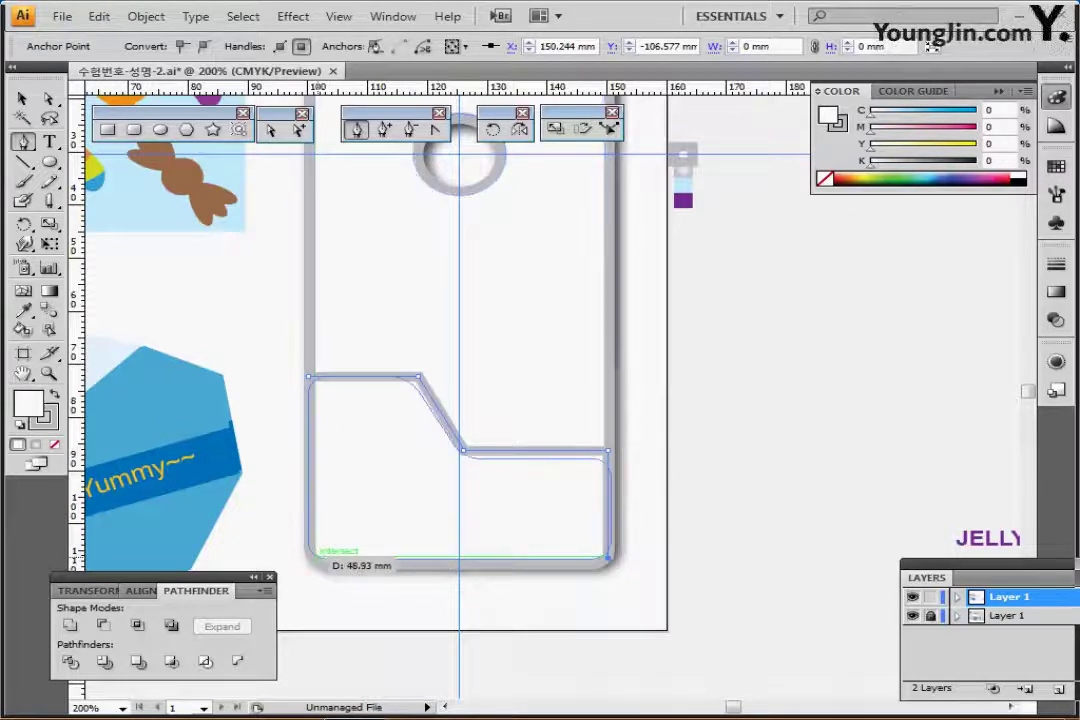
left_click(312, 556)
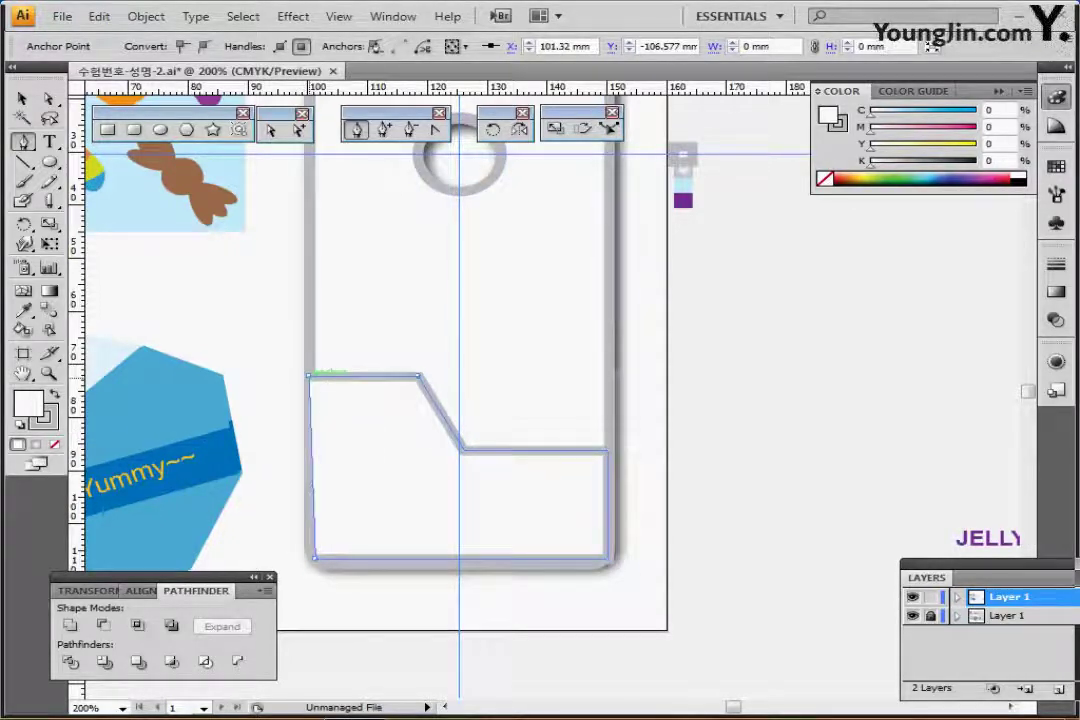
left_click(311, 376)
Step: Average the pocket shape's two left anchor points on the vertical axis to straighten its left side
key("a")
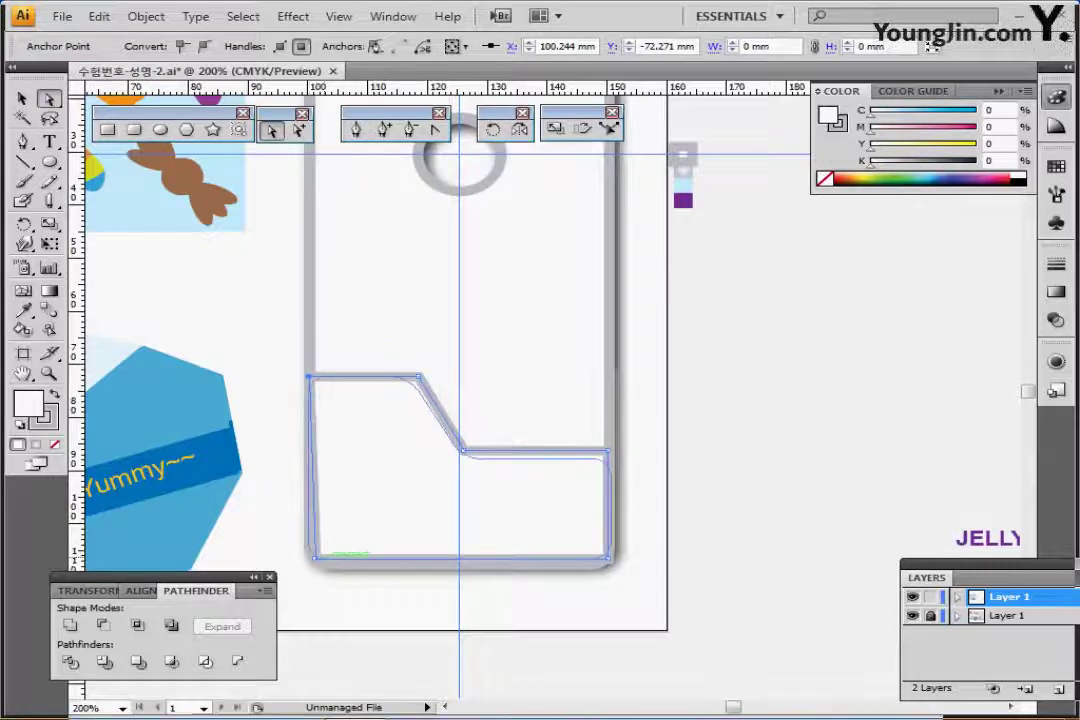
key("ctrl+a")
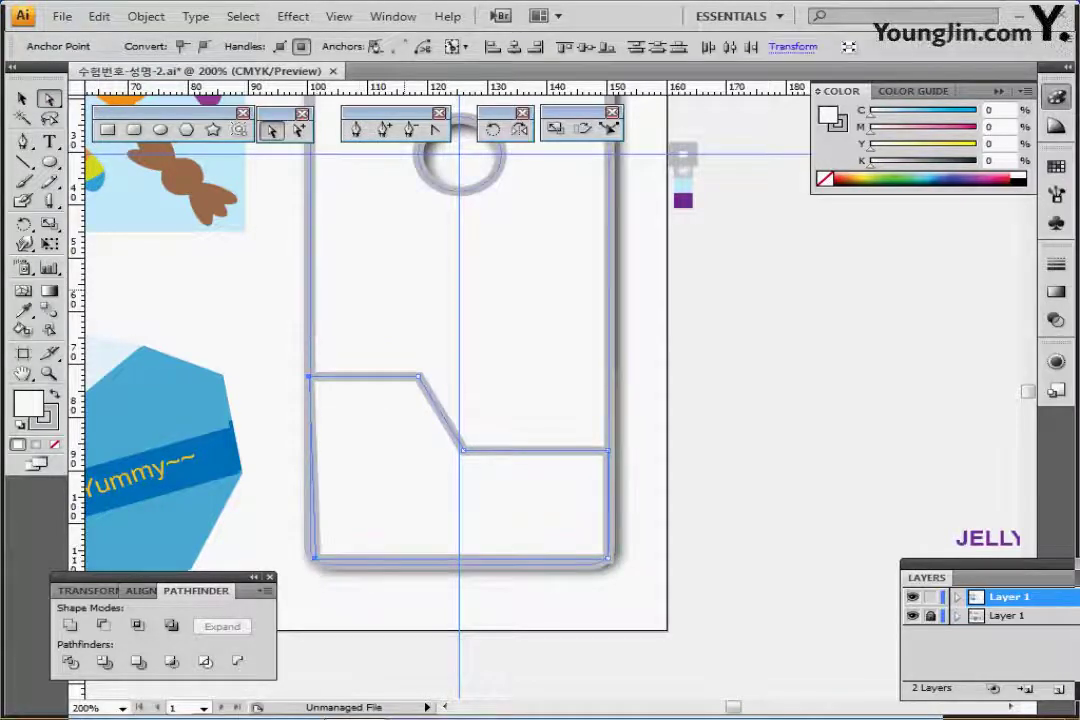
right_click(414, 285)
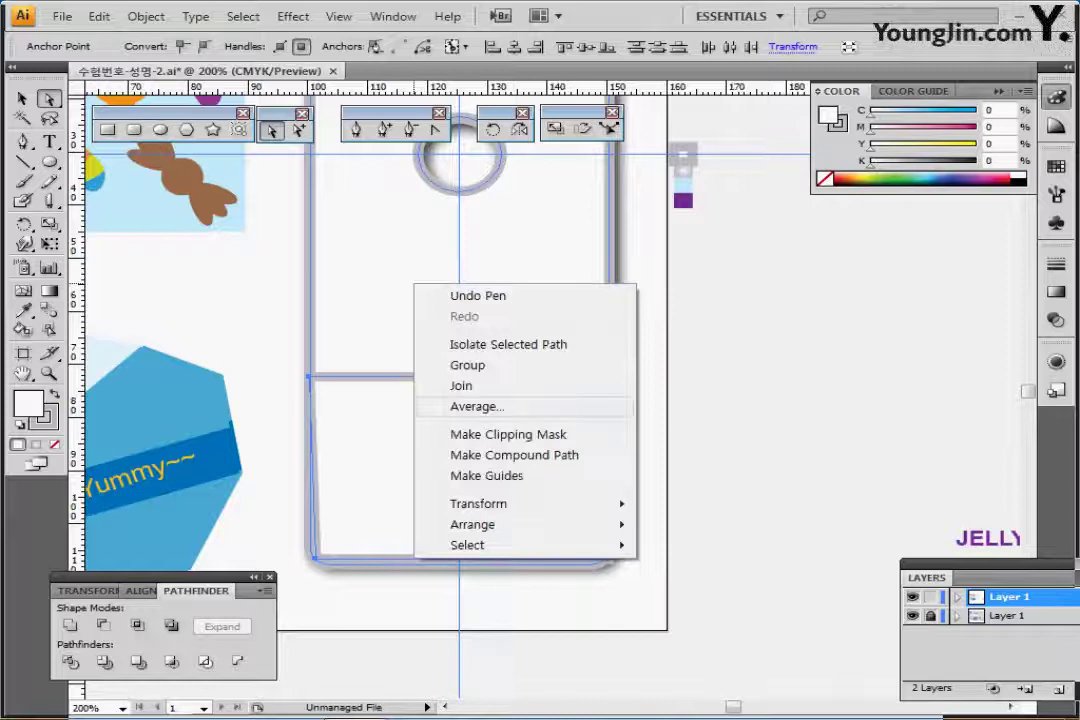
left_click(477, 406)
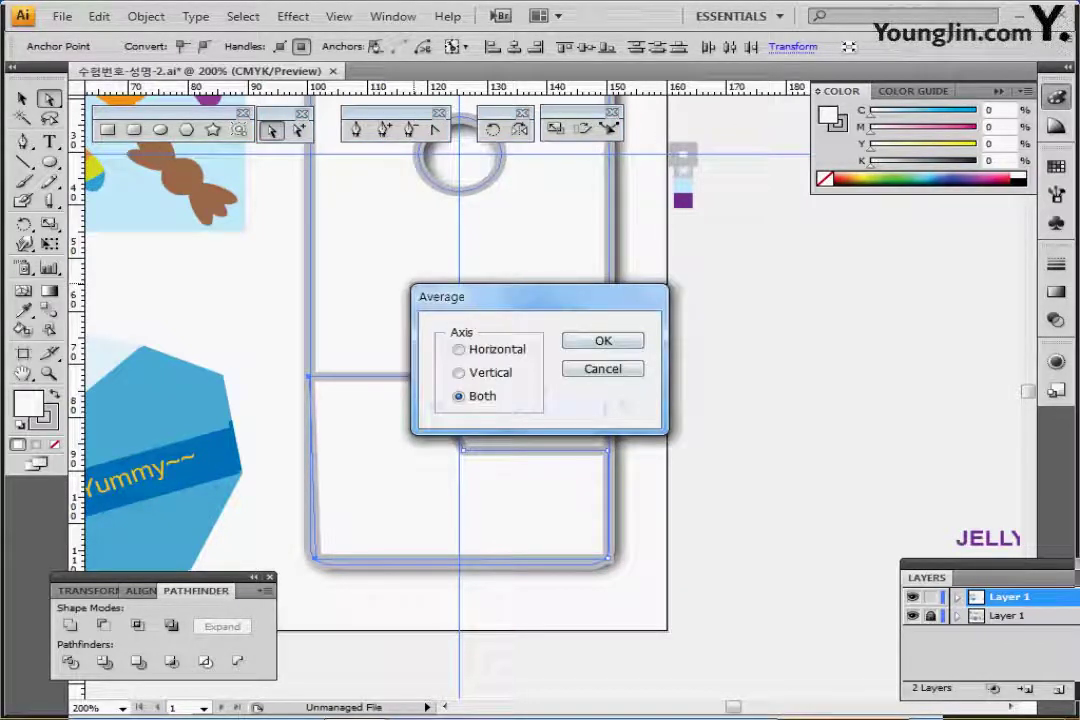
left_click(484, 373)
key("Return")
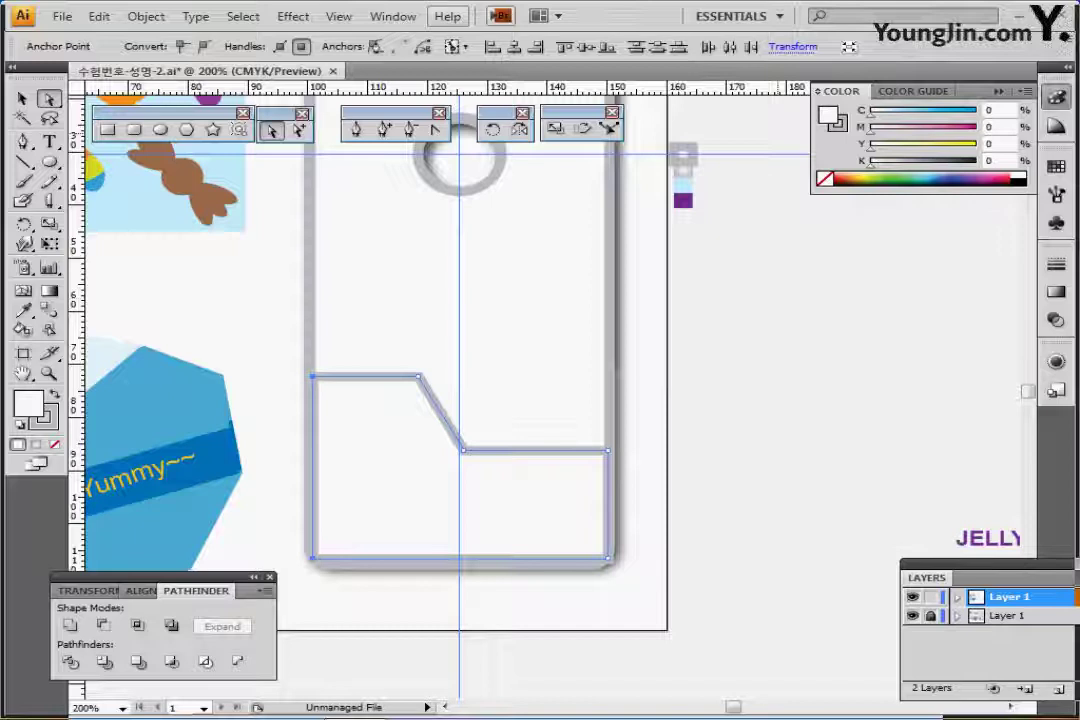
Step: Apply the Round Corners effect to the pocket shape with the default radius
left_click(293, 16)
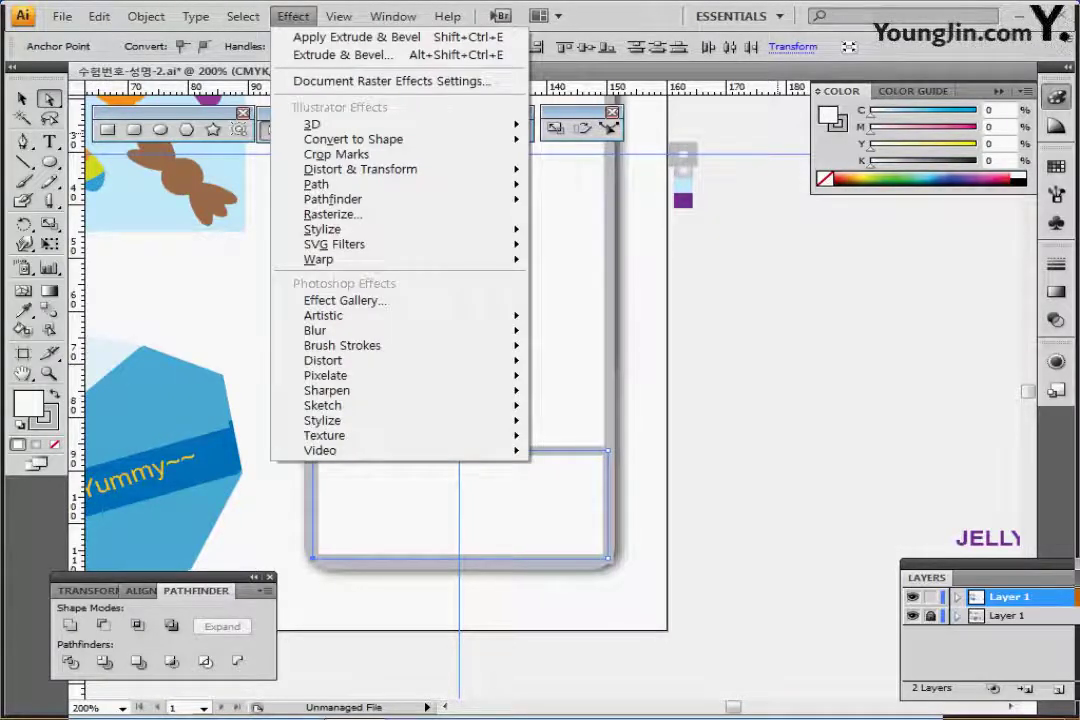
key("Down")
key("Down")
key("Down")
key("Down")
key("Down")
key("Down")
key("Down")
key("Down")
key("Down")
key("Down")
key("Down")
key("Right")
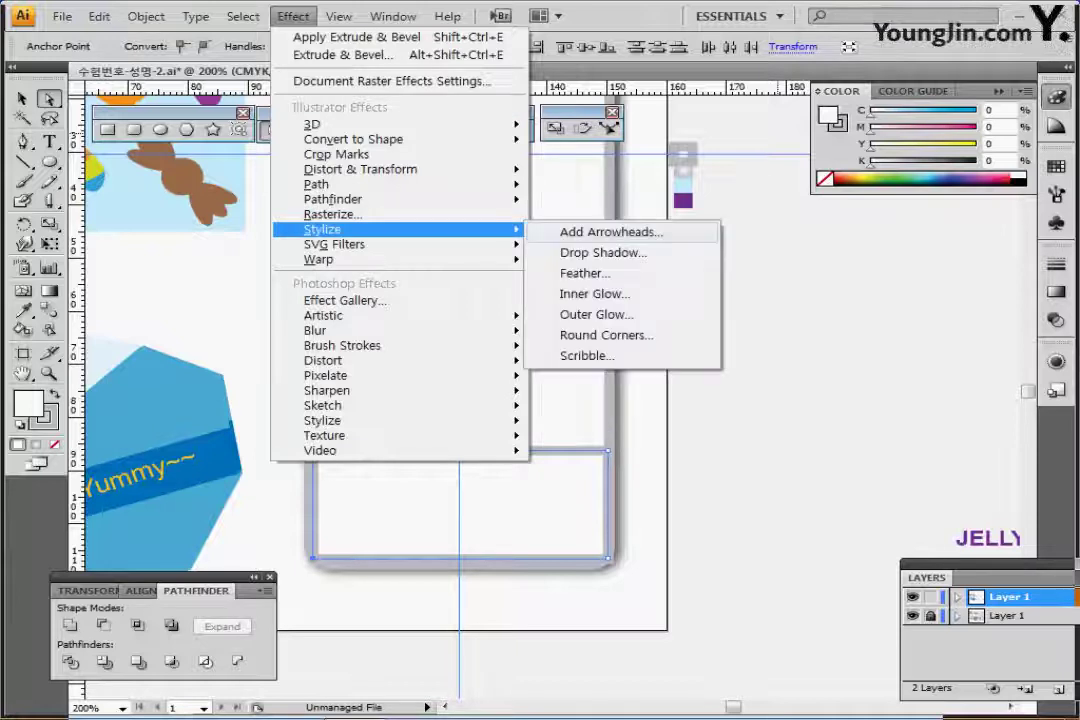
key("Down")
key("Down")
key("Down")
key("Down")
key("Down")
key("Down")
key("Return")
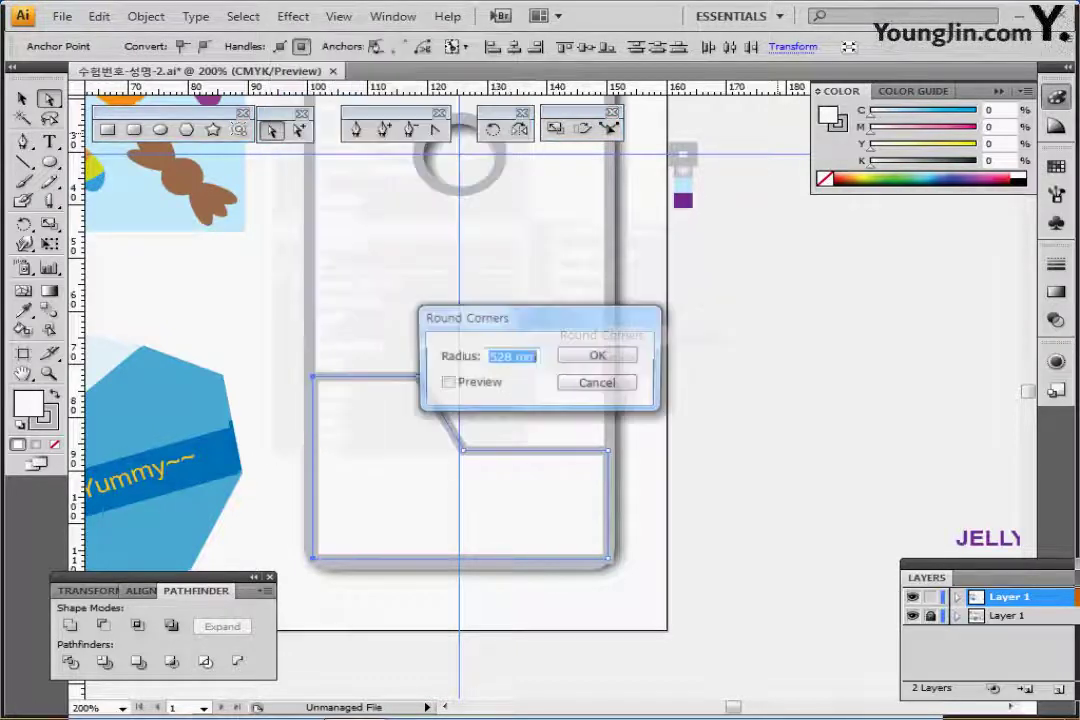
key("Return")
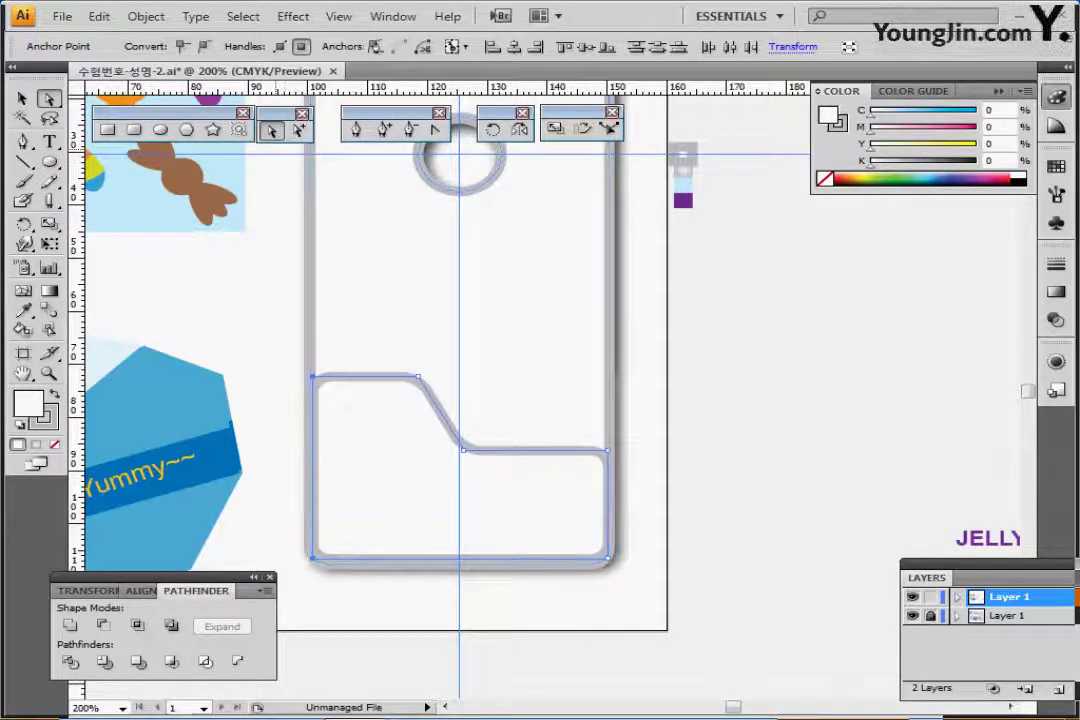
Step: Expand the pocket shape's rounded-corner appearance and fill it with the grey radial gradient sampled beside the artboard, saving the document
left_click(146, 16)
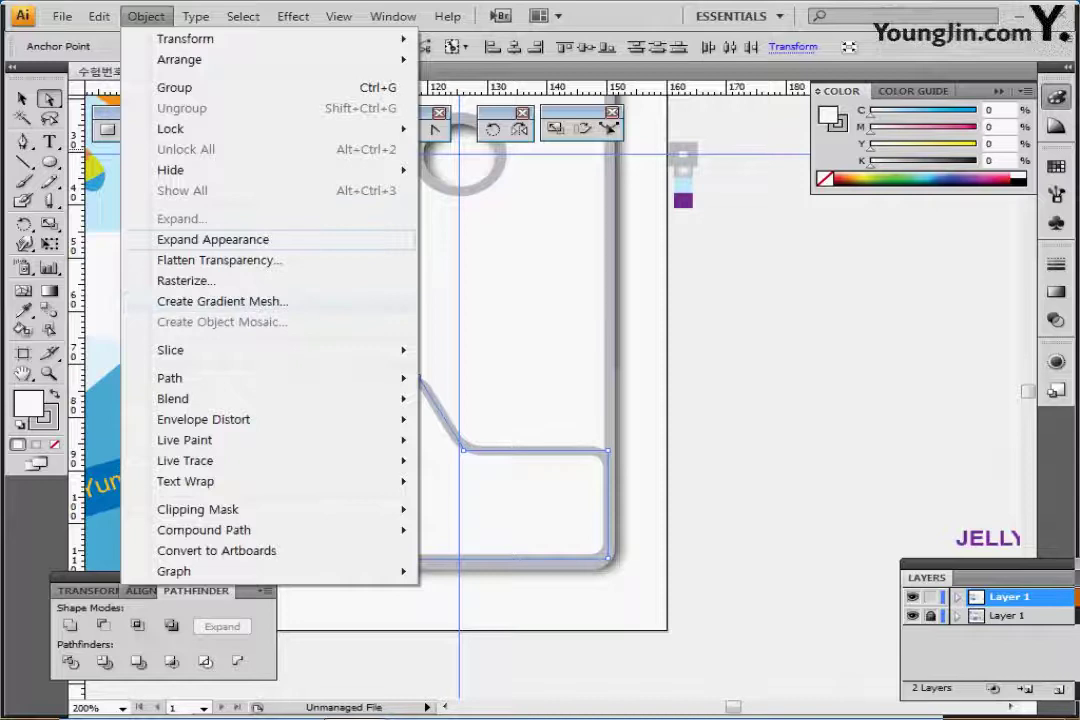
left_click(213, 239)
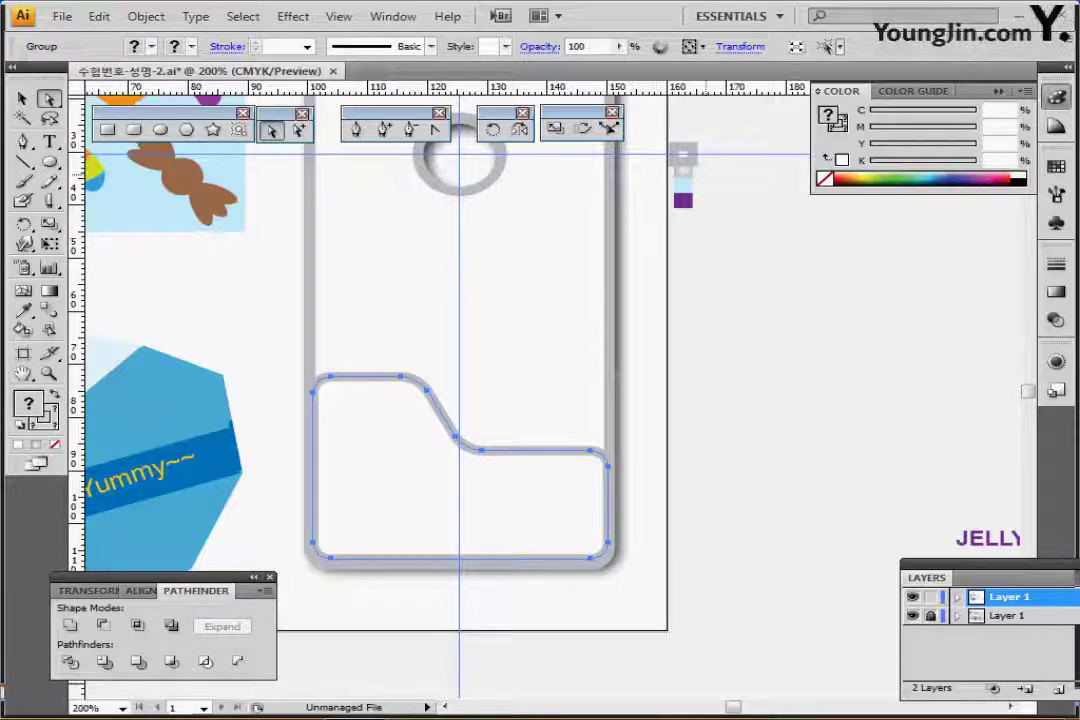
key("i")
left_click(683, 171)
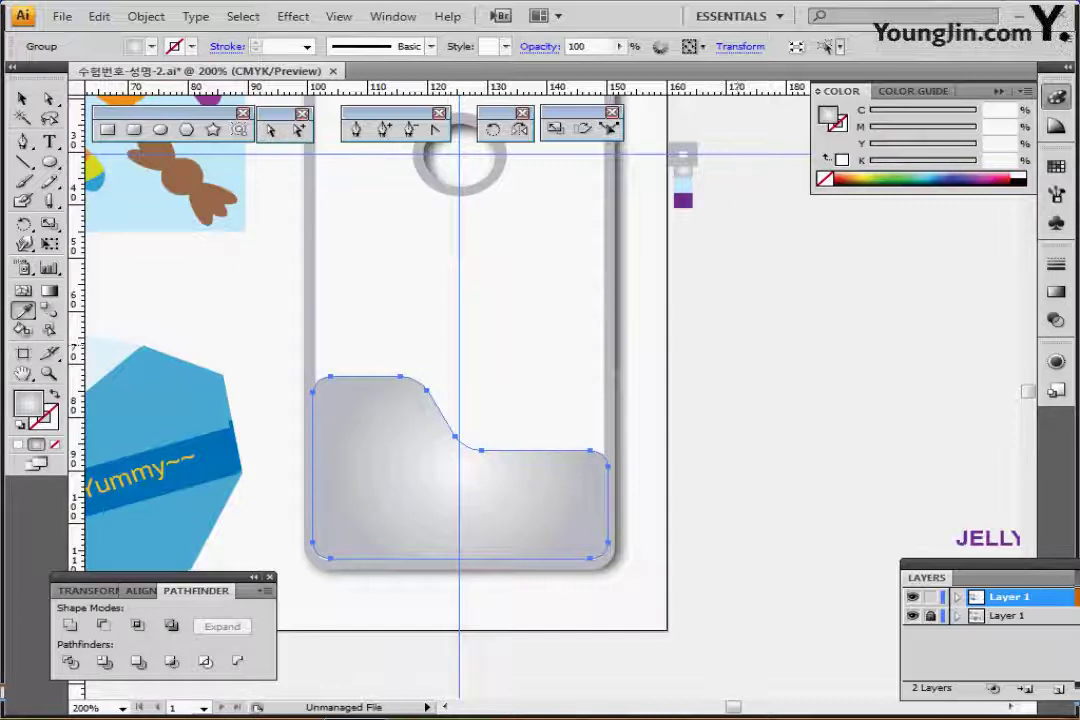
key("ctrl+shift+a")
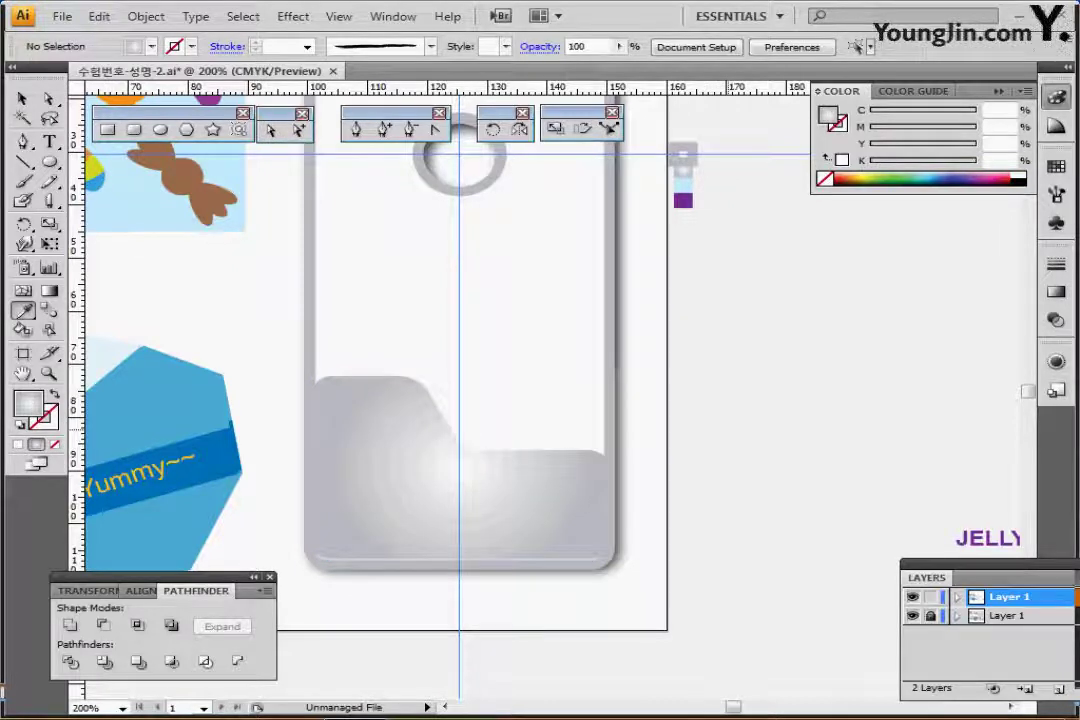
key("ctrl+s")
Step: Copy the large pink bunny character and place the duplicate on the case's lower pocket, over its taller left part
left_click_drag(610, 309, 639, 357)
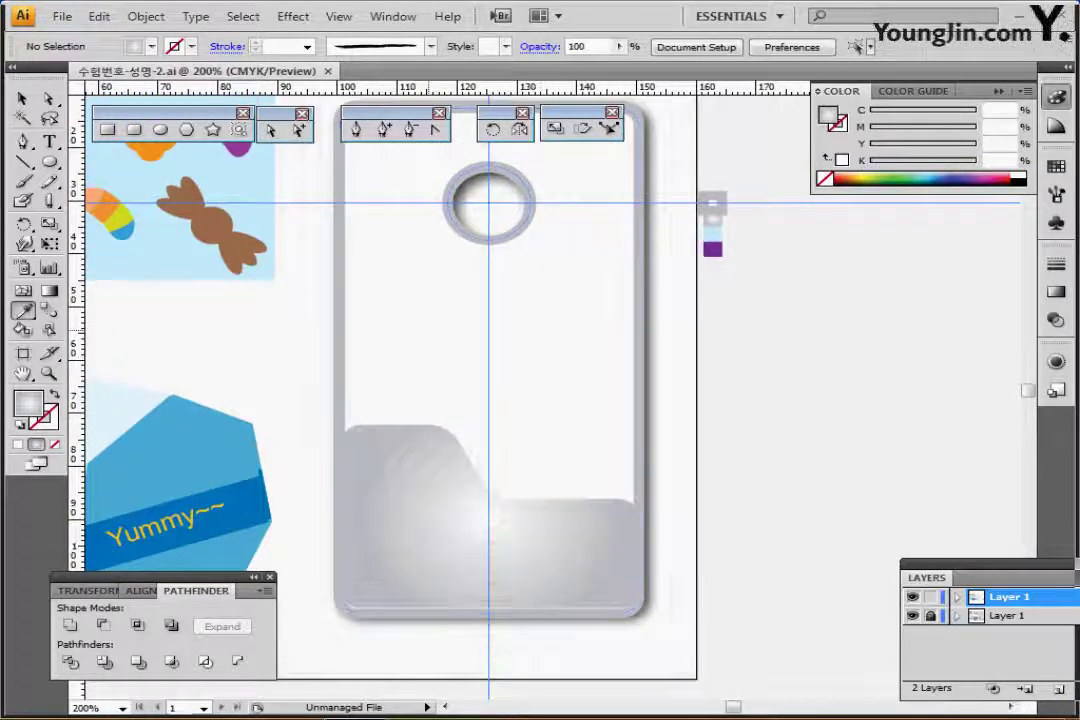
key("ctrl+minus")
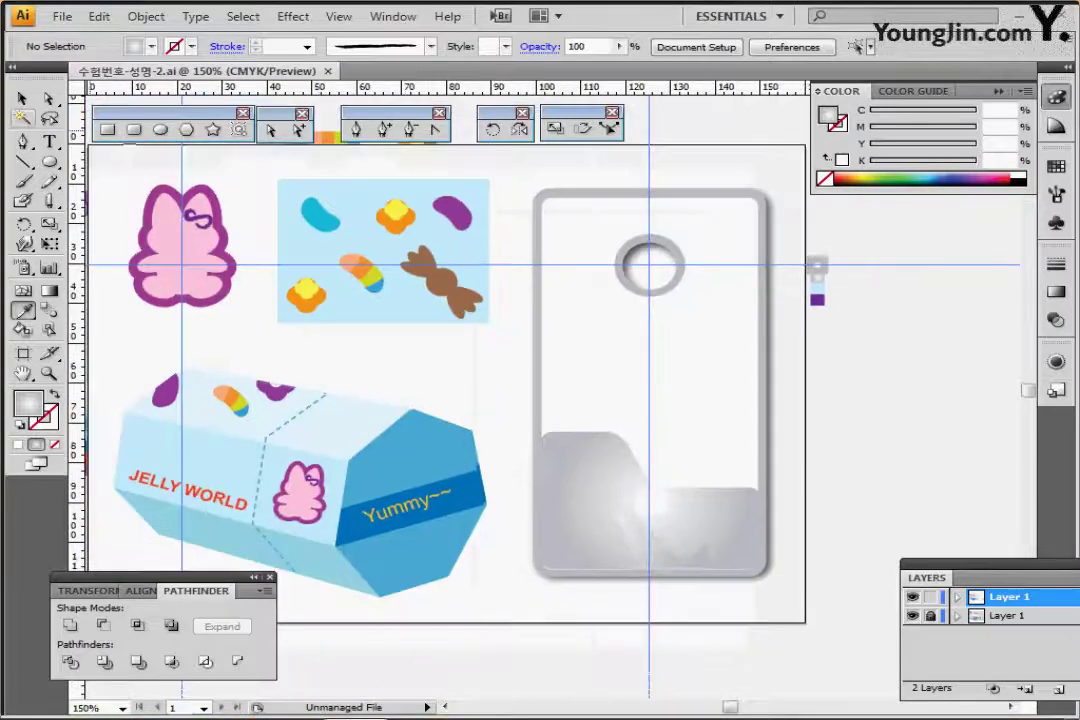
left_click(22, 98)
left_click_drag(142, 177, 236, 309)
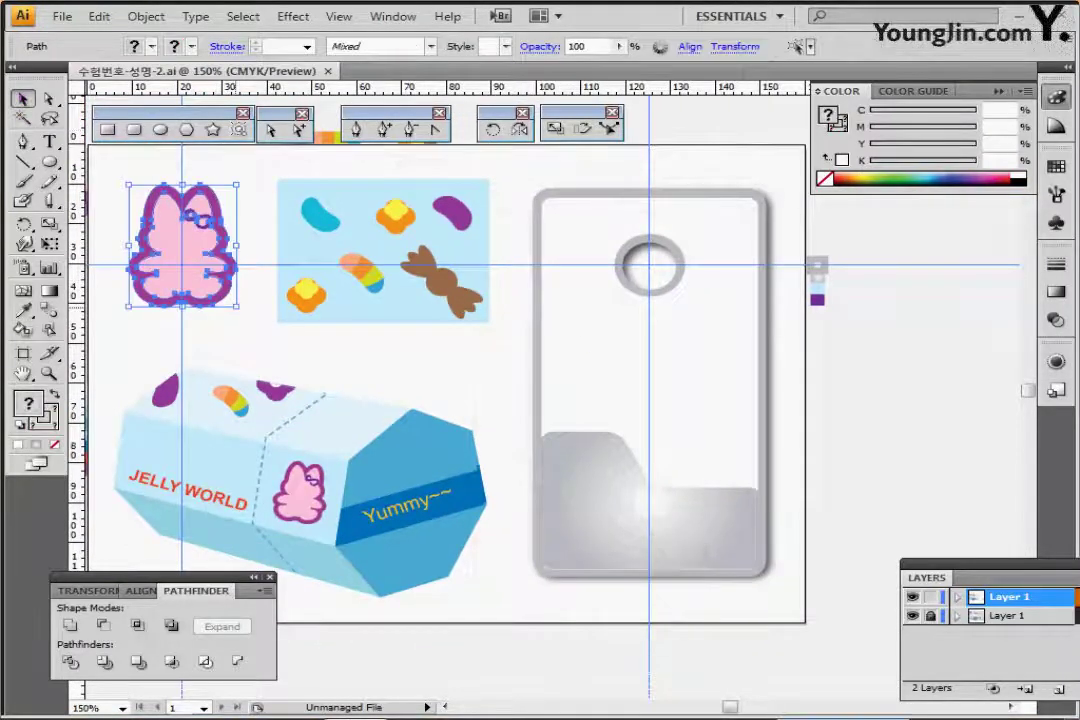
key("ctrl+c")
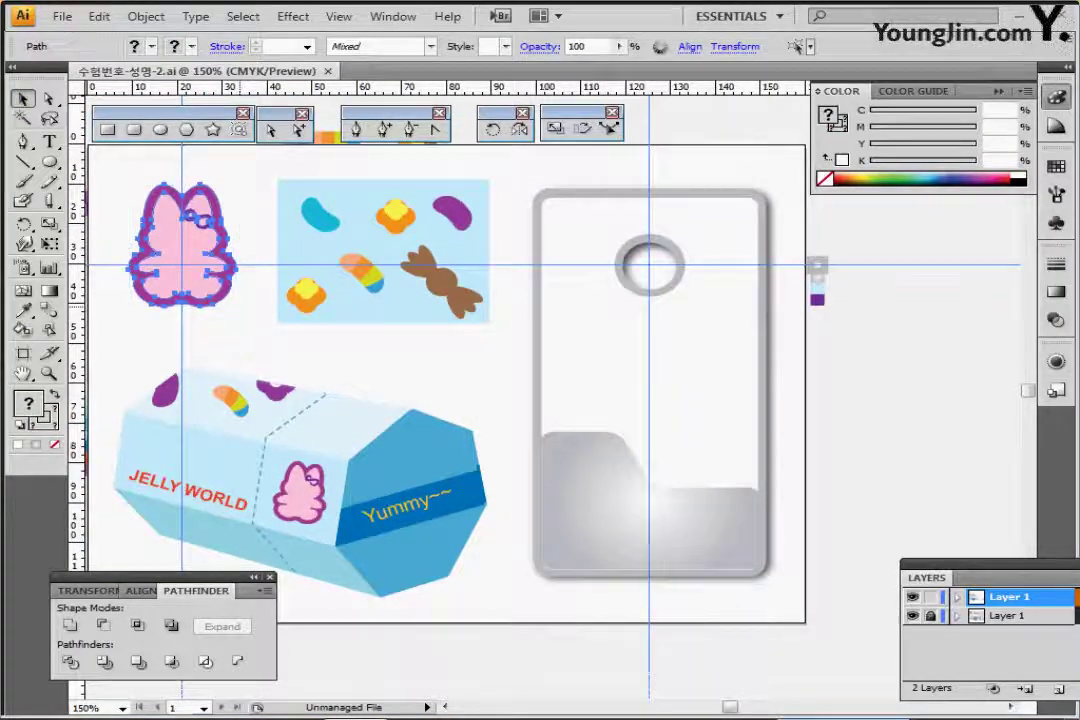
key("ctrl+v")
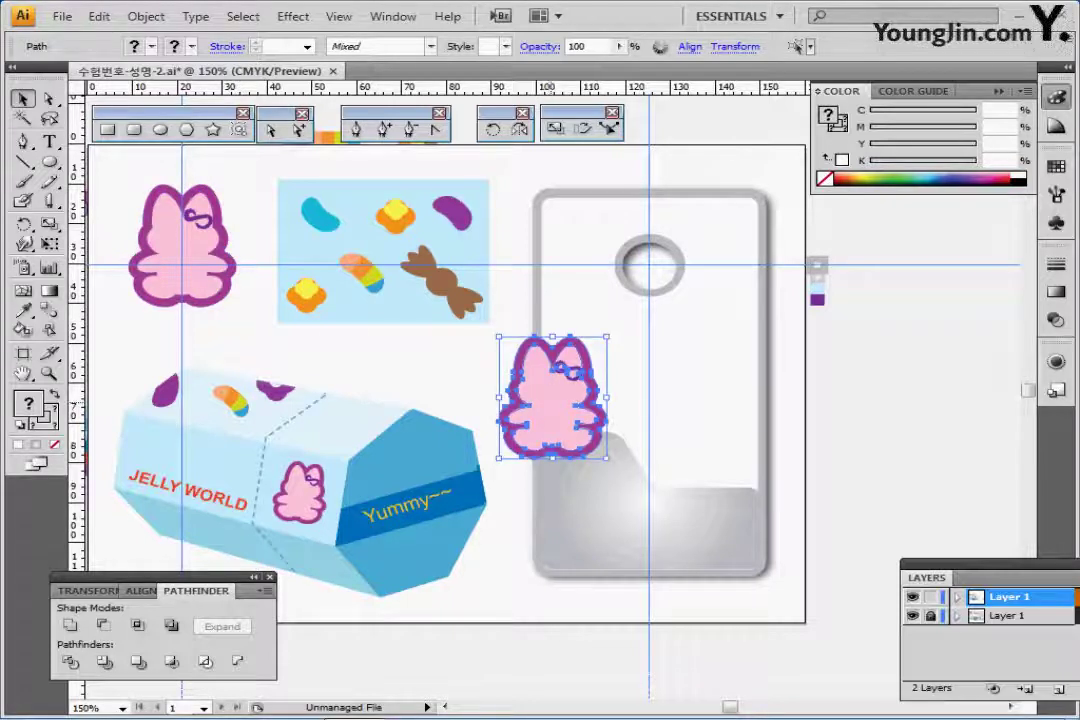
left_click_drag(553, 400, 605, 493)
left_click(641, 523, "ctrl")
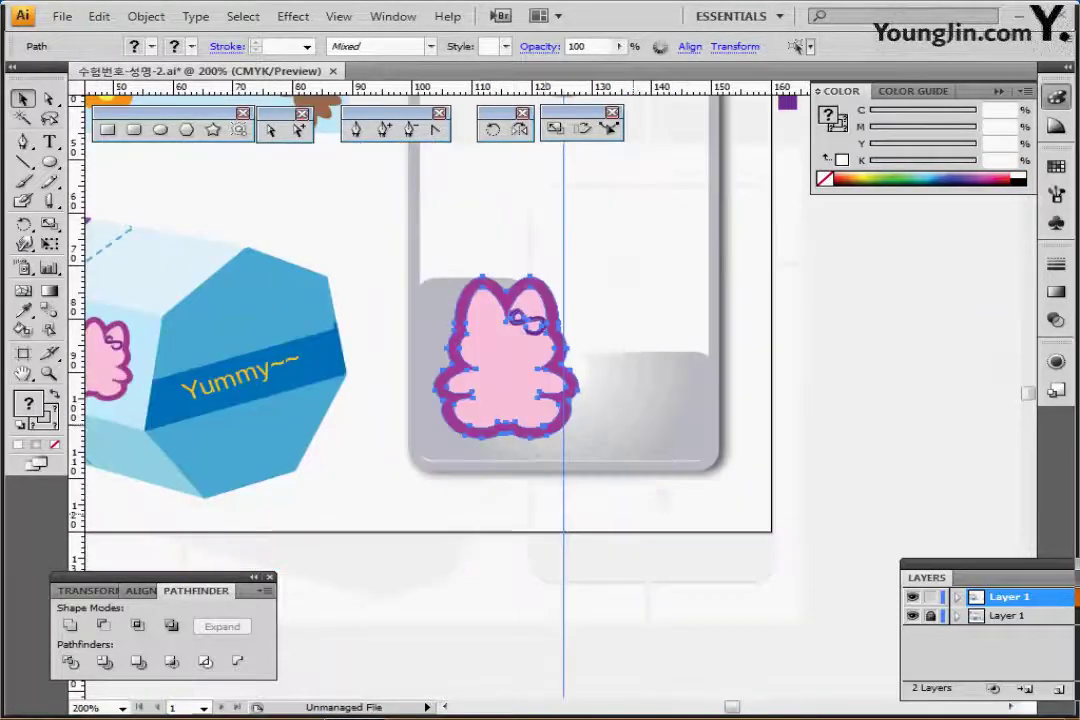
left_click(545, 418, "ctrl")
left_click_drag(545, 418, 534, 482)
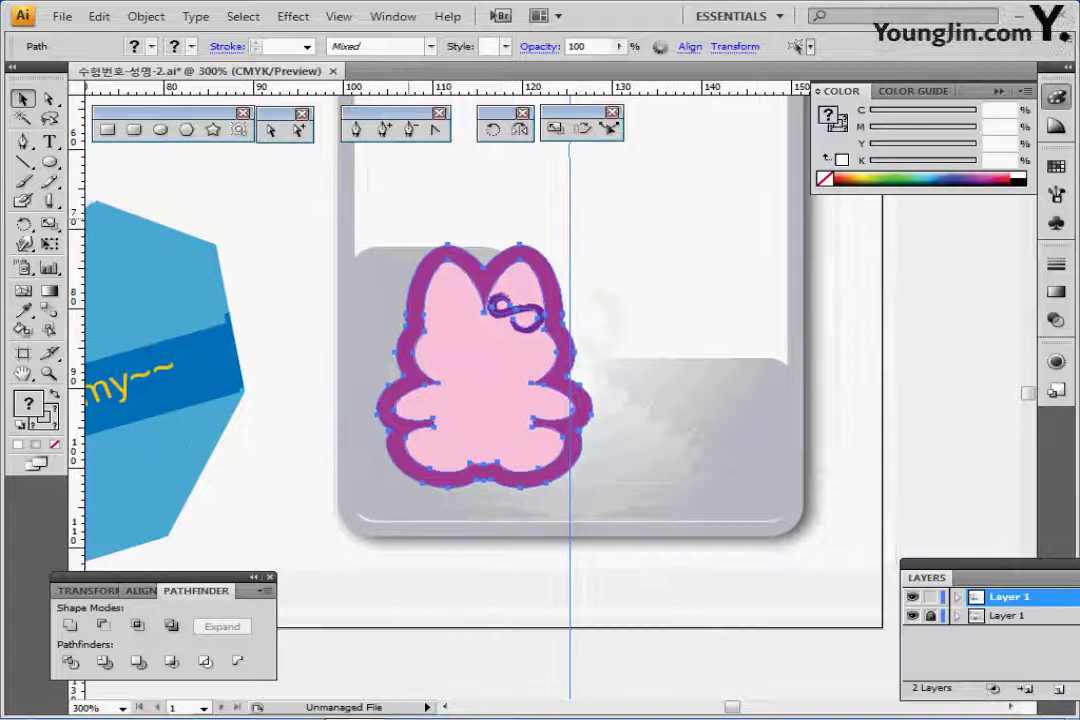
Step: Scale the pocket's bunny uniformly to 70% with strokes and effects scaled, and move it slightly down and left on the pocket
double_click(555, 128)
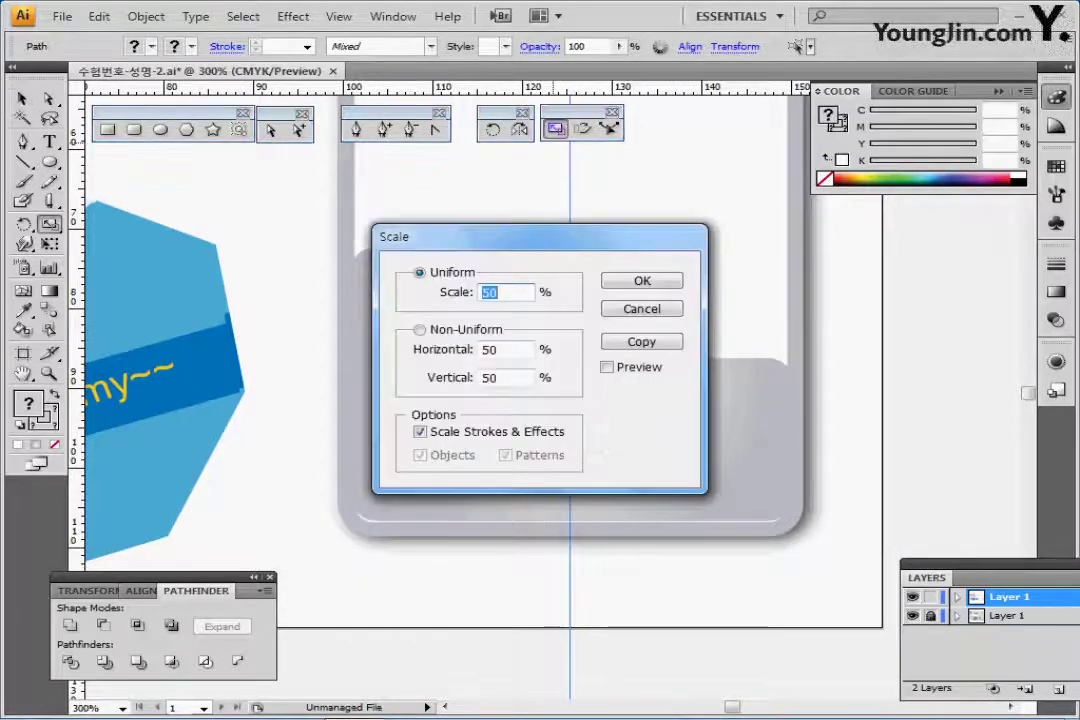
left_click_drag(380, 237, 612, 291)
type("70")
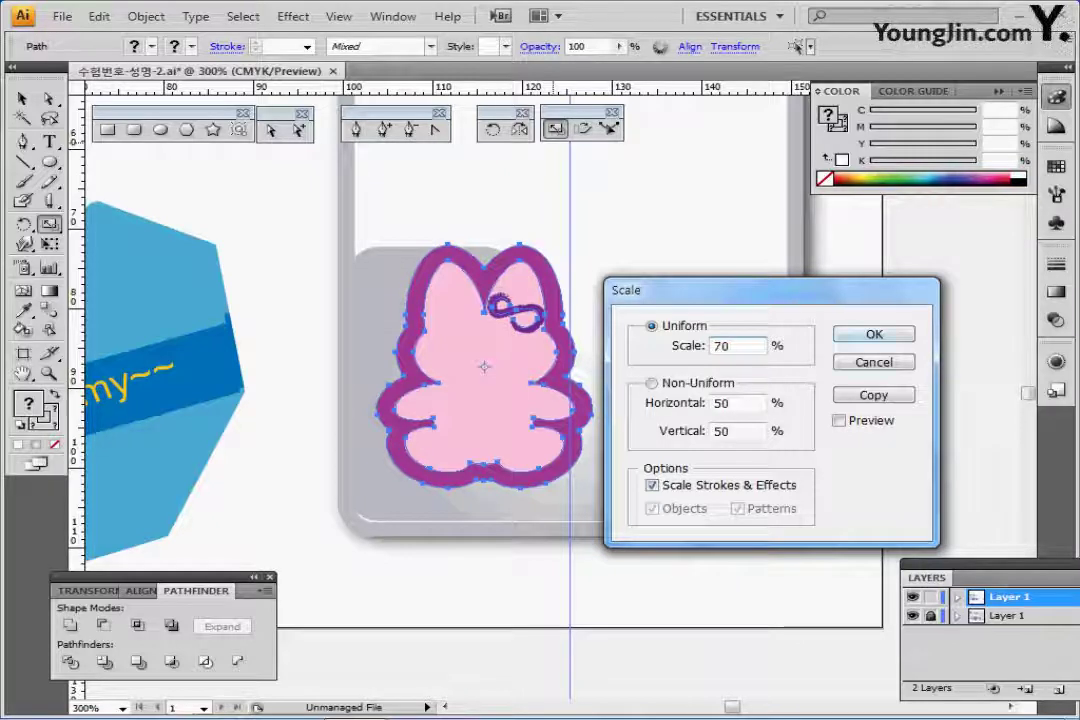
key("Return")
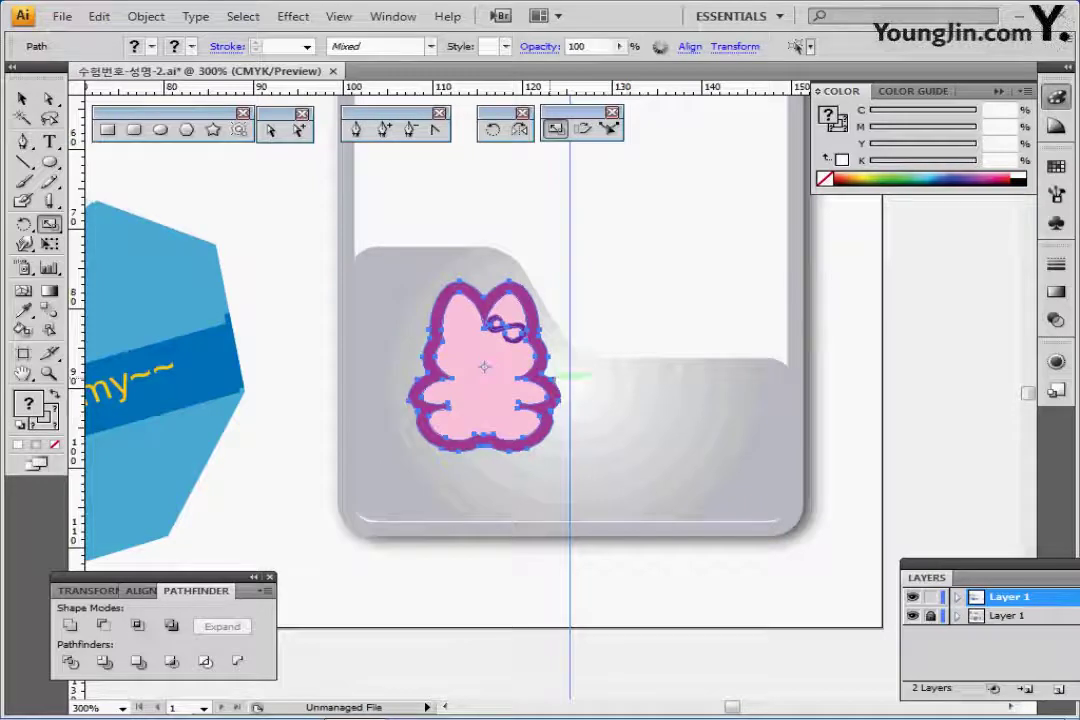
key("ctrl")
left_click_drag(500, 363, 482, 395)
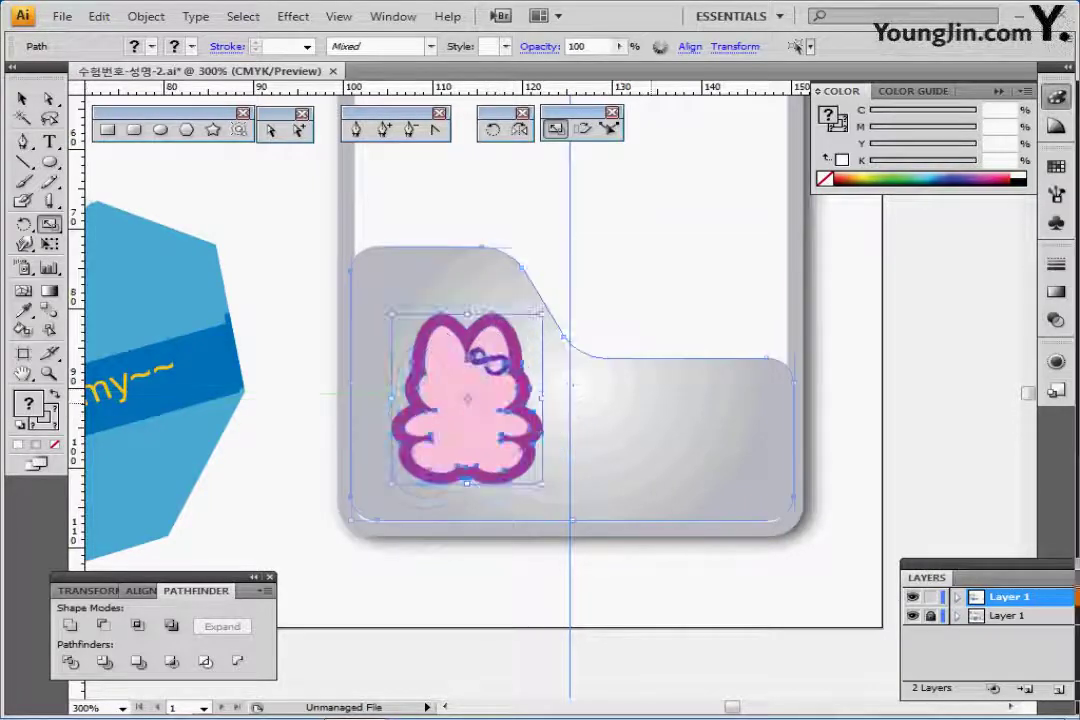
Step: Nudge the grey gradient pocket shape slightly down toward the case's lower edge
left_click(585, 425, "ctrl")
key("Down")
key("Down")
key("Down")
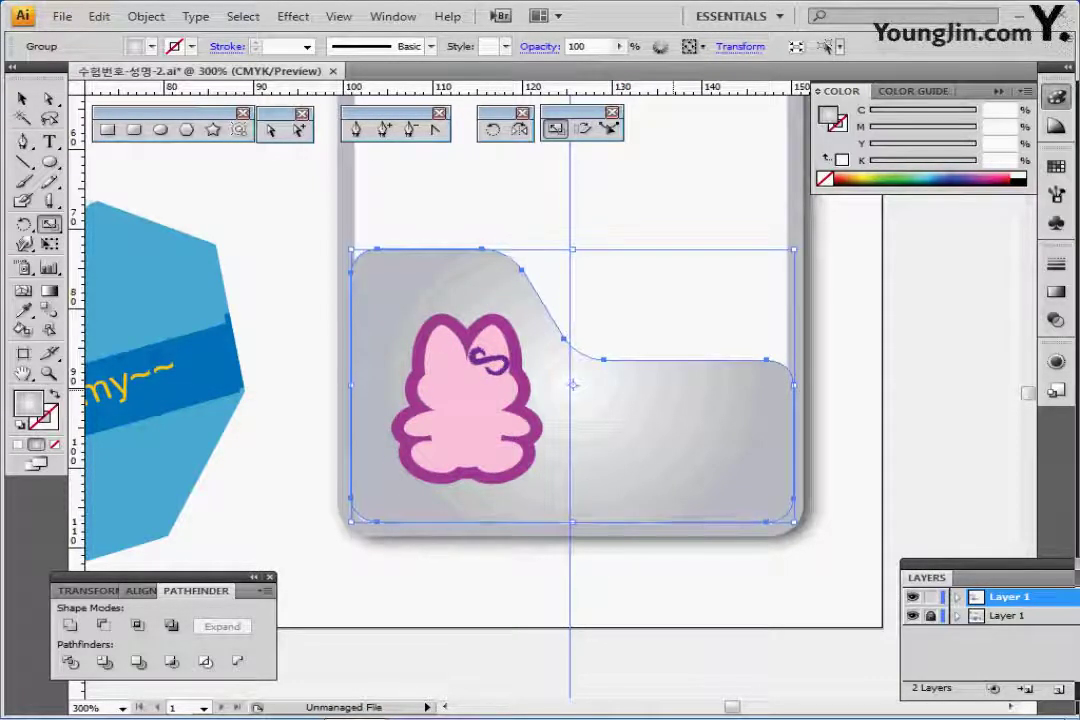
left_click(510, 571, "ctrl")
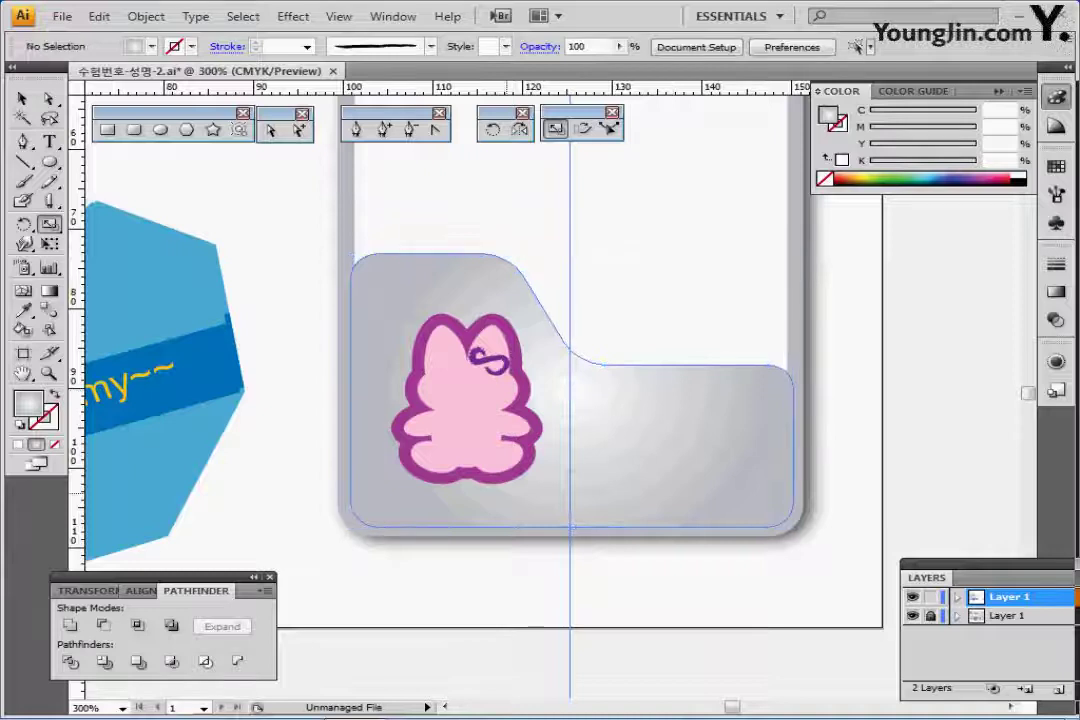
Step: Recolor the pocket bunny's pink body with the light blue sample beside the artboard (C 20) and save the document
left_click(479, 408, "ctrl")
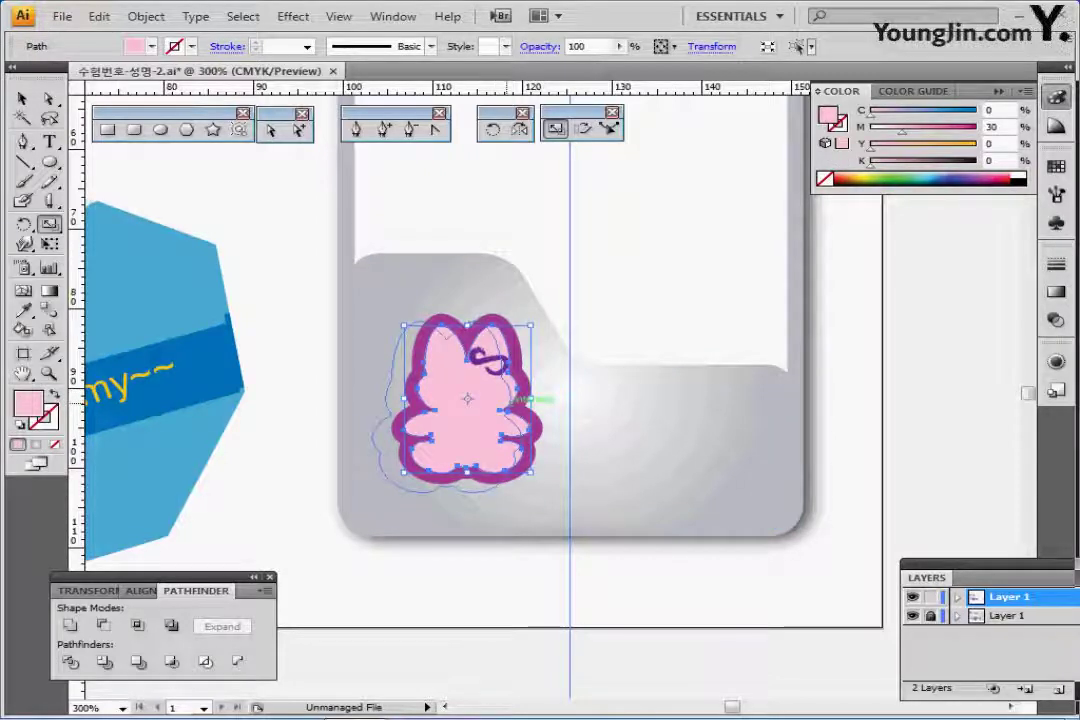
left_click_drag(485, 430, 396, 477)
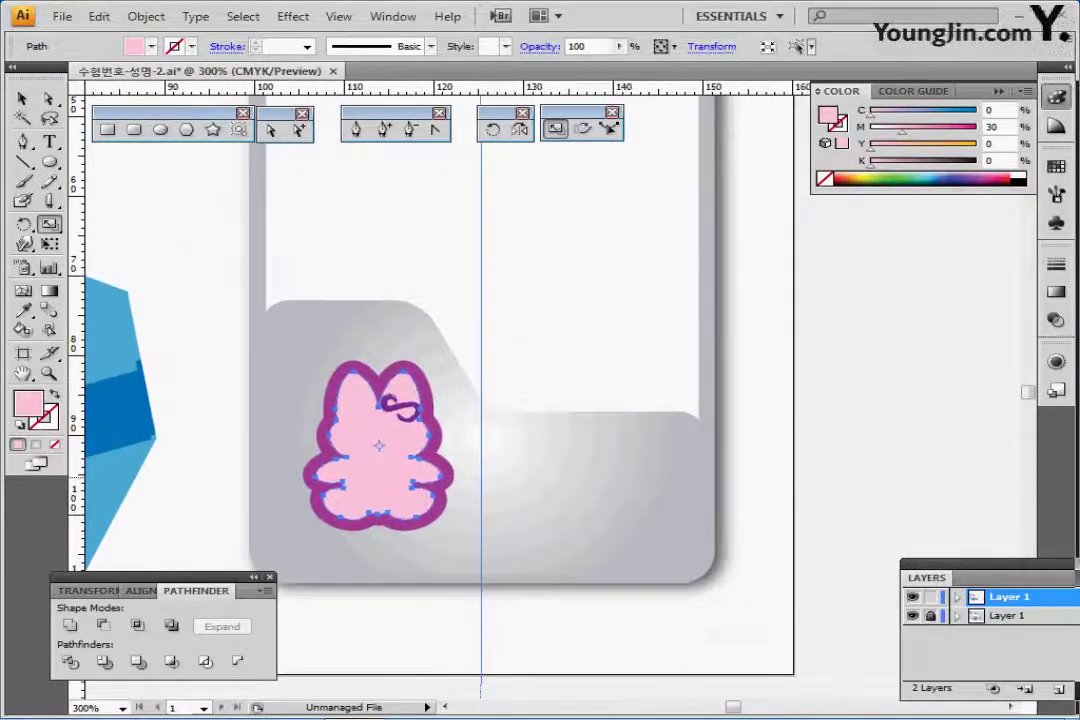
left_click(426, 450, "ctrl+alt")
left_click_drag(520, 394, 376, 508)
key("i")
left_click(669, 213)
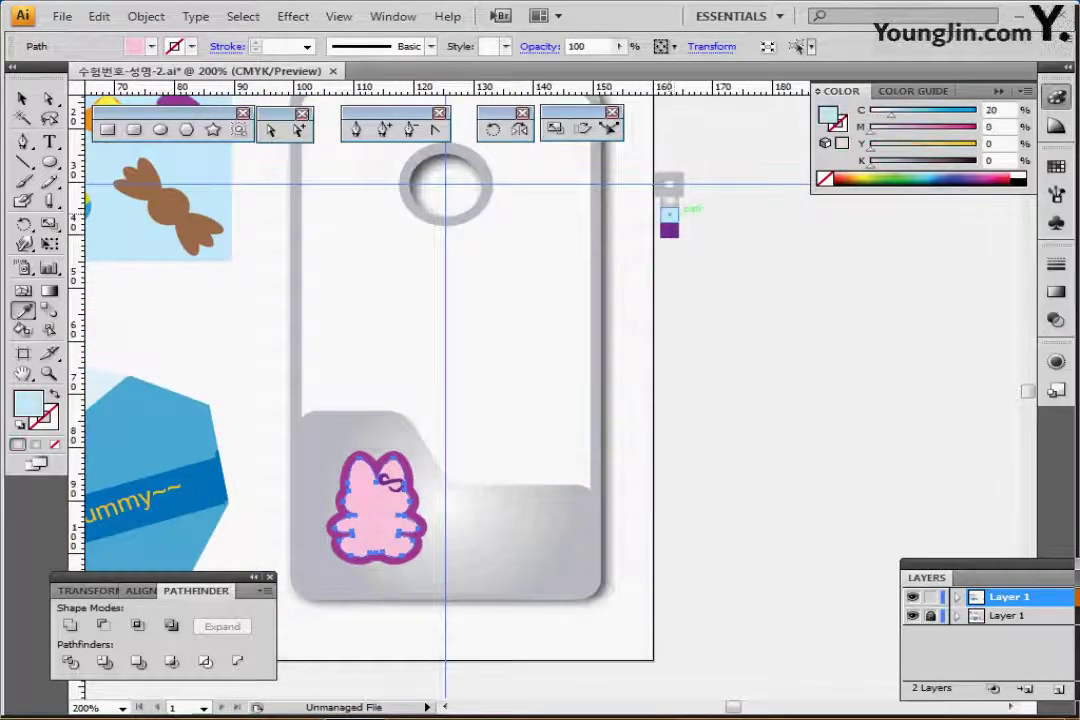
key("ctrl+shift+a")
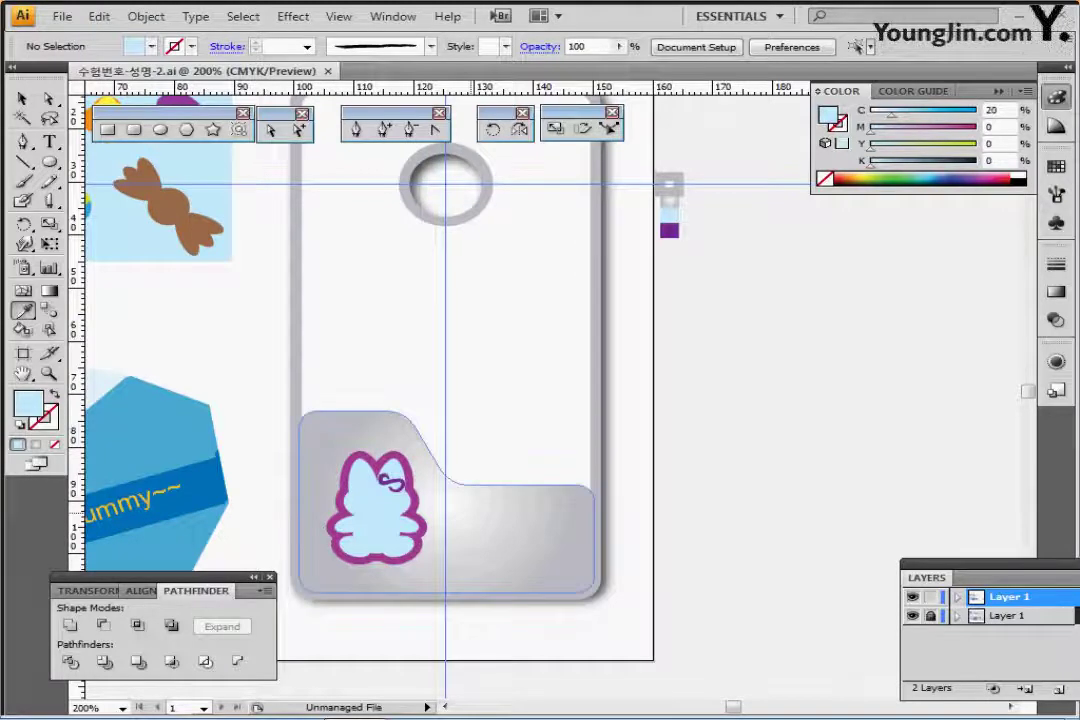
key("ctrl+minus")
left_click_drag(382, 535, 520, 513)
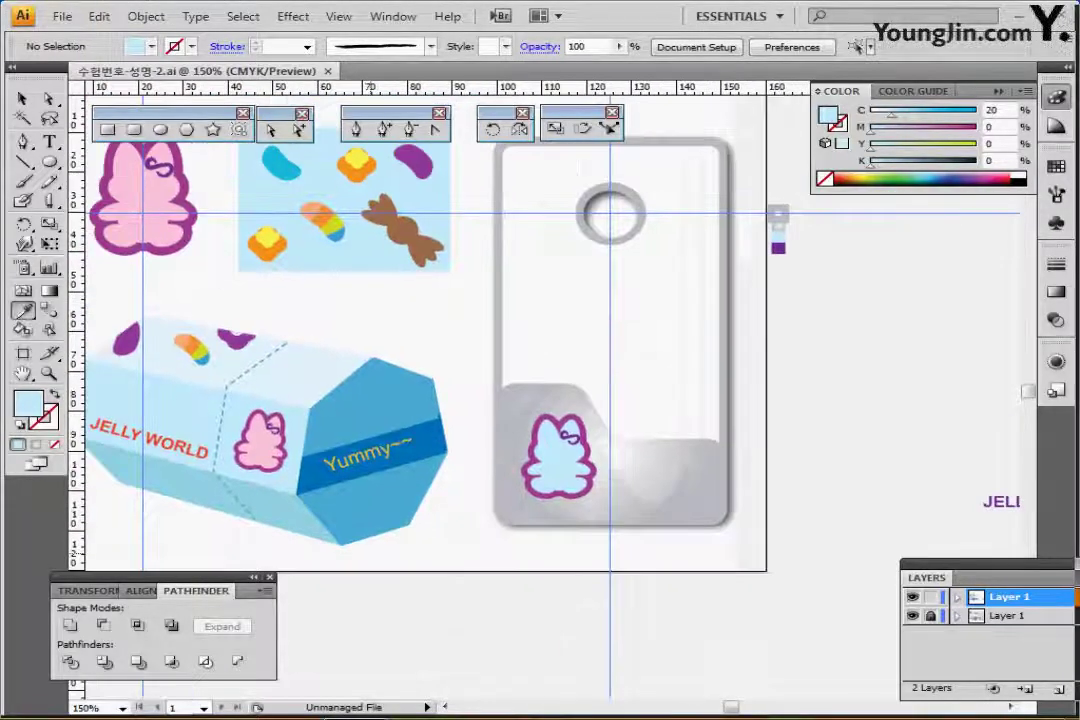
key("t")
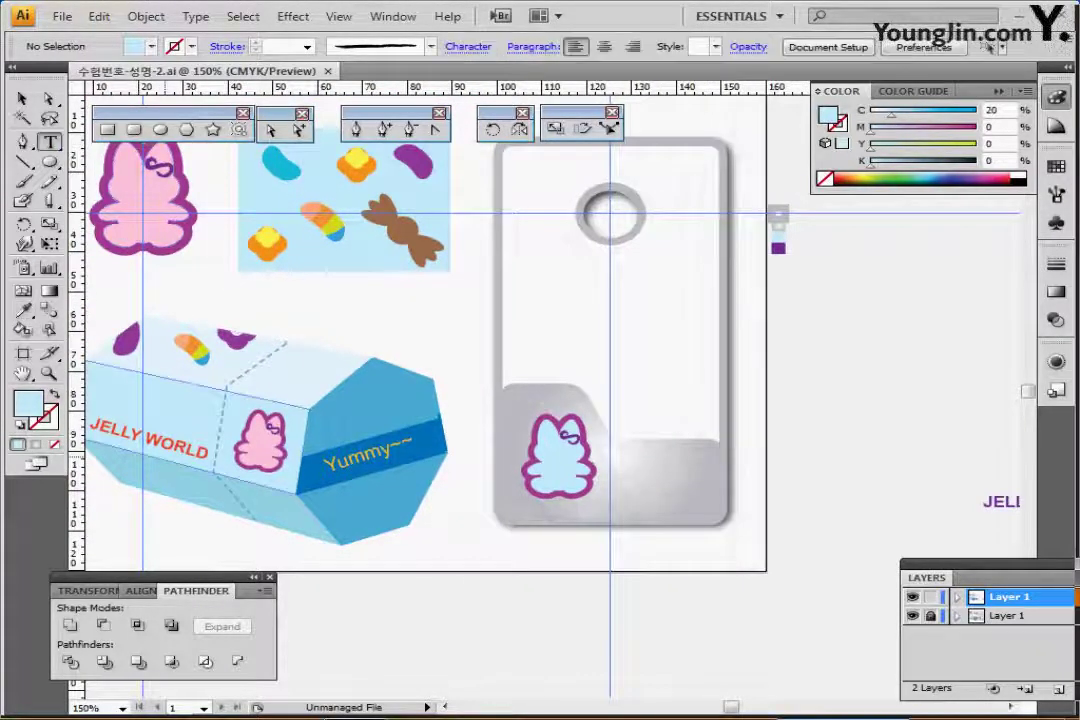
left_click(152, 440)
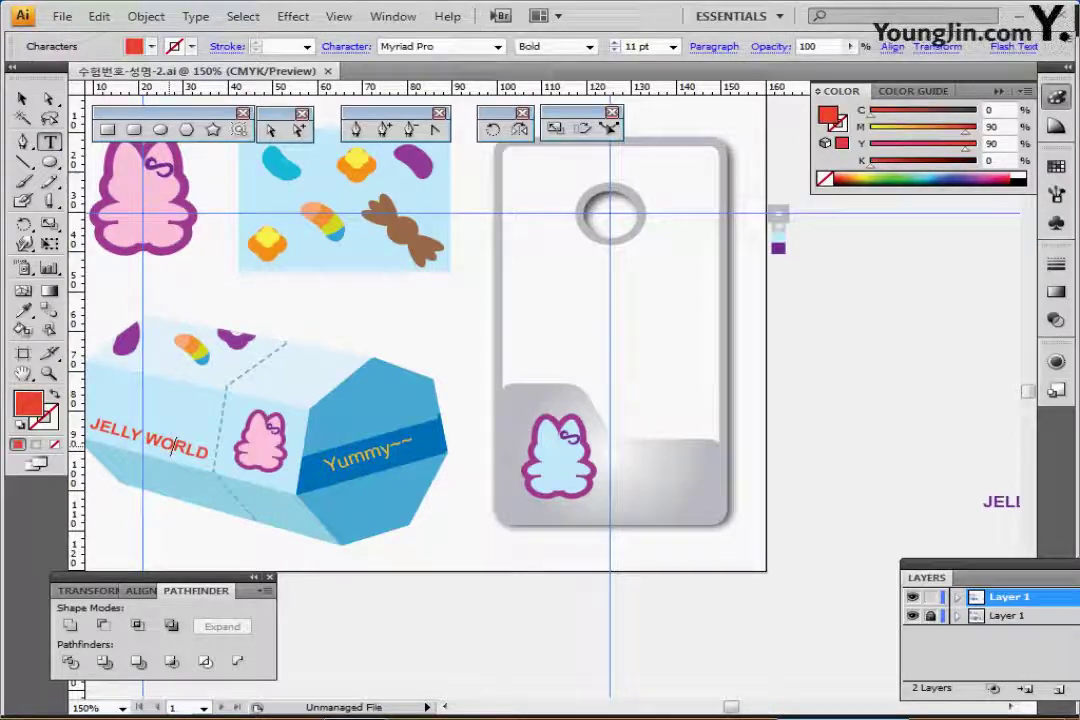
key("ctrl+a")
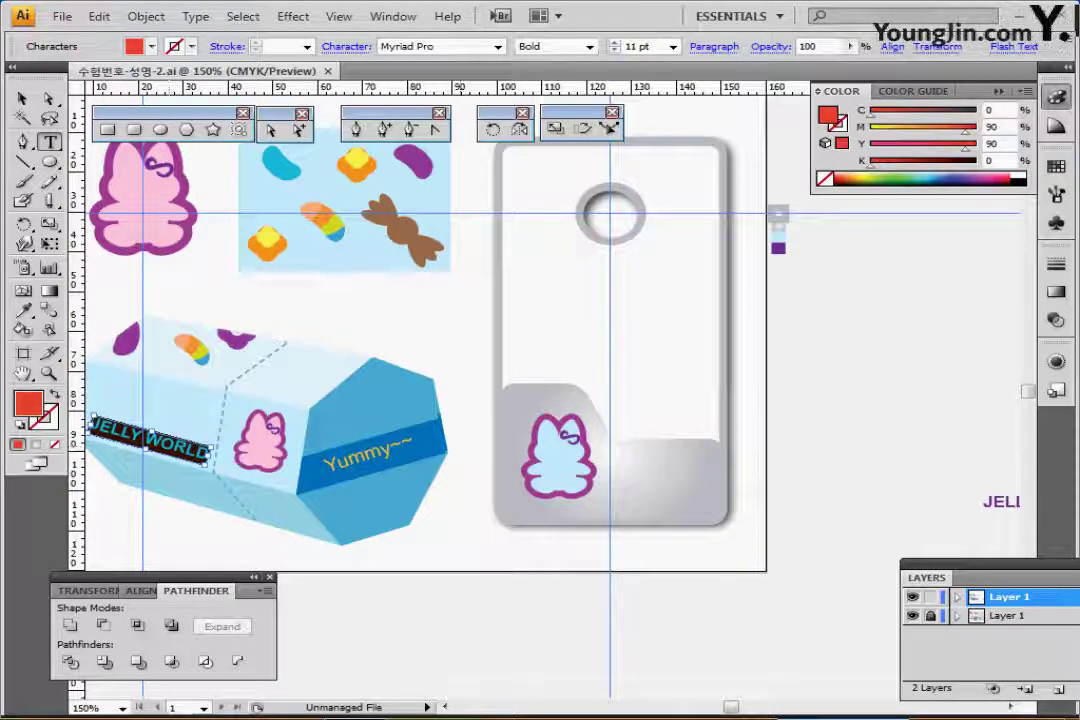
key("ctrl+shift+a")
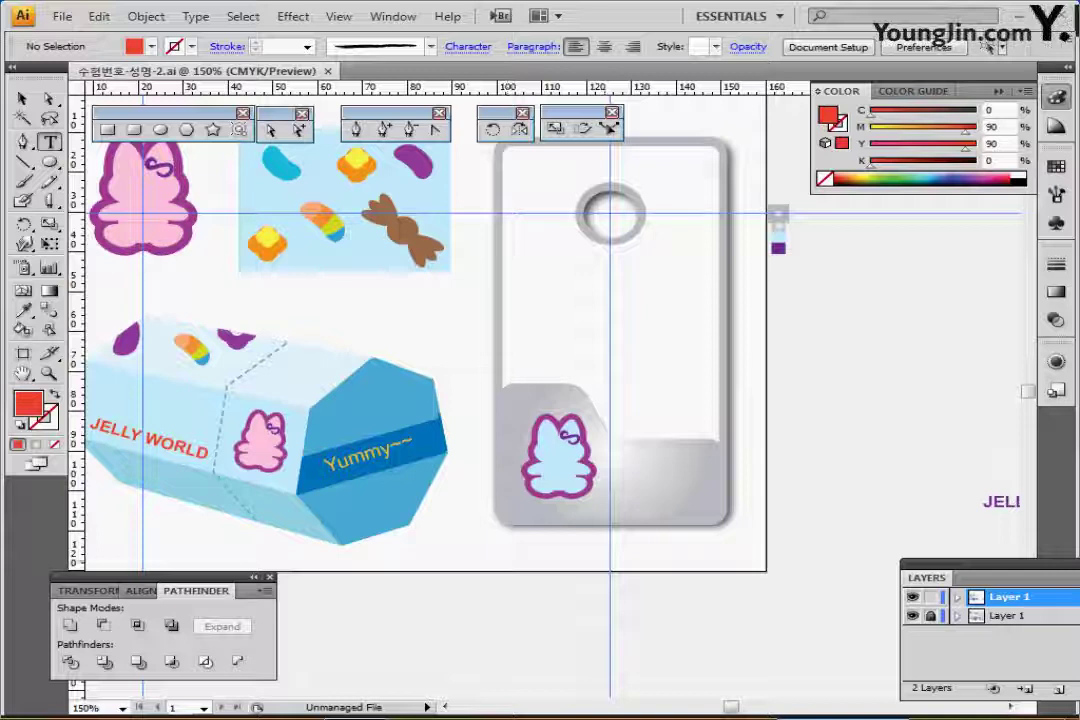
left_click(576, 553)
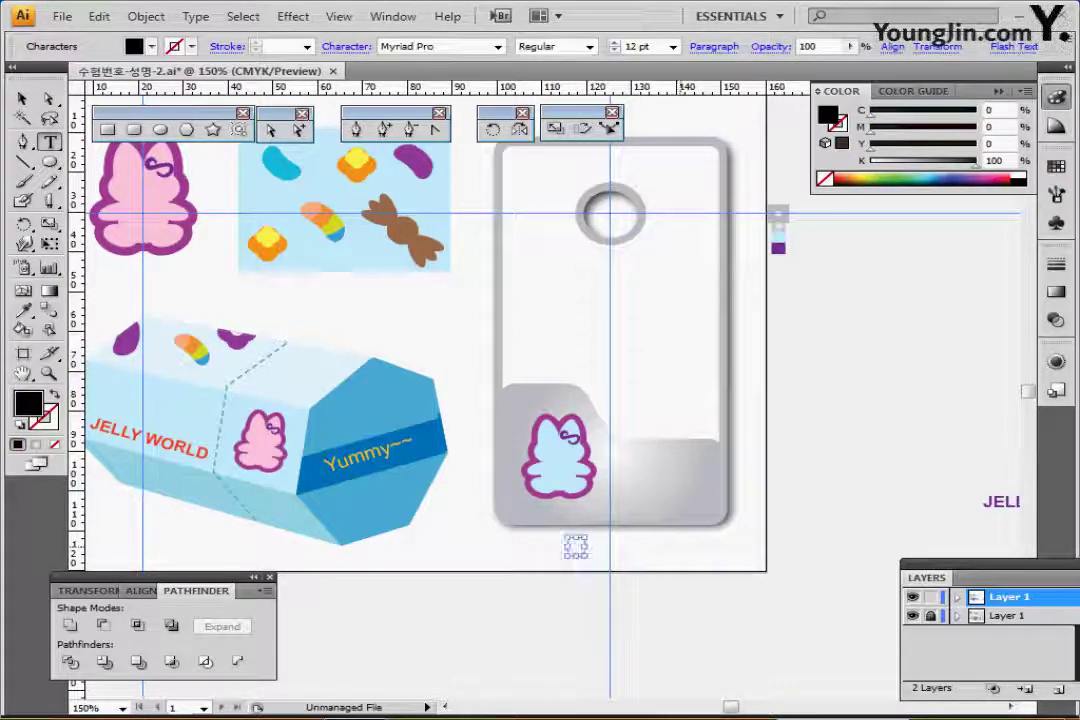
key("Escape")
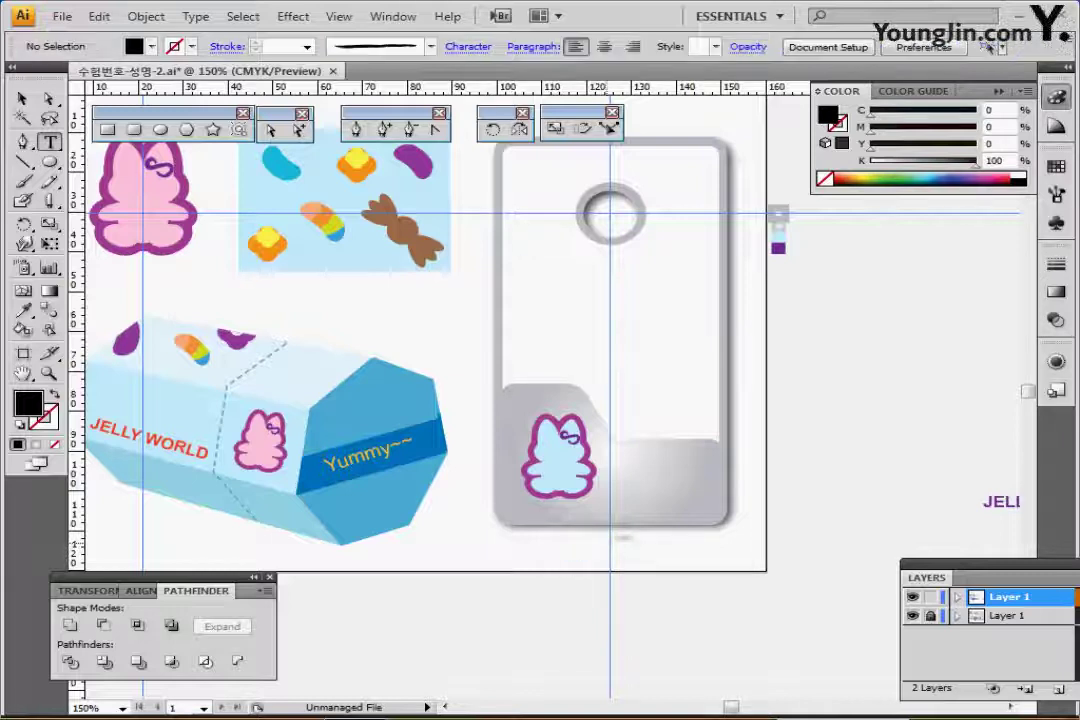
Step: Copy the red JELLY WORLD lettering from the package and paste it as a new horizontal text line below the case
left_click(183, 450)
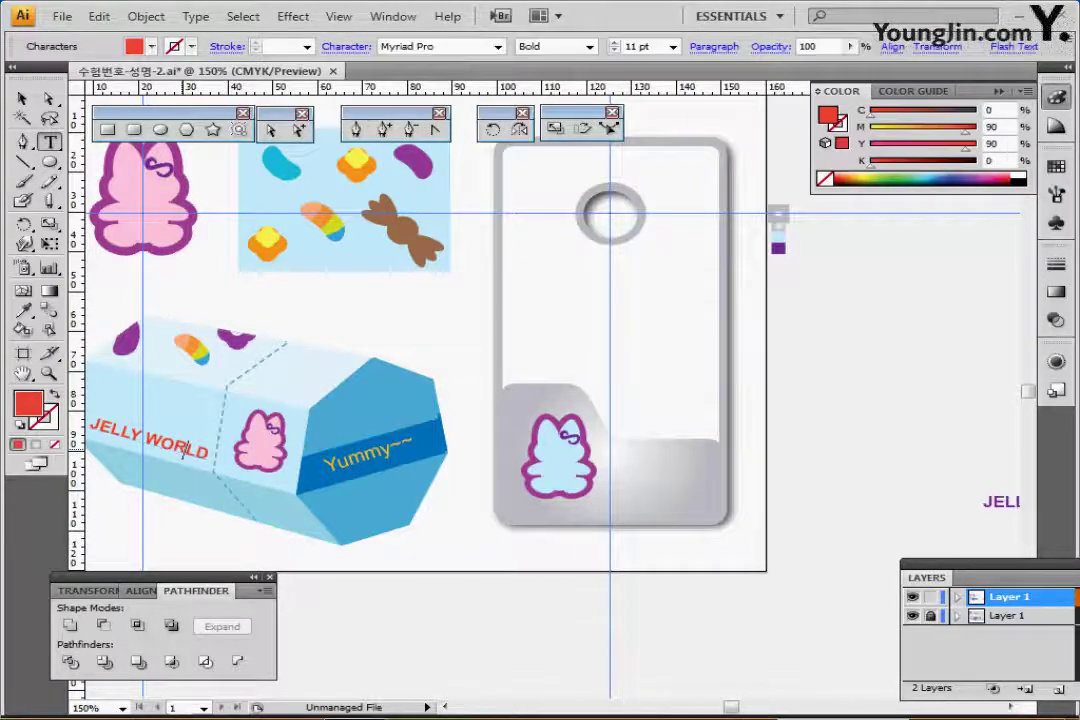
key("ctrl+a")
key("ctrl+c")
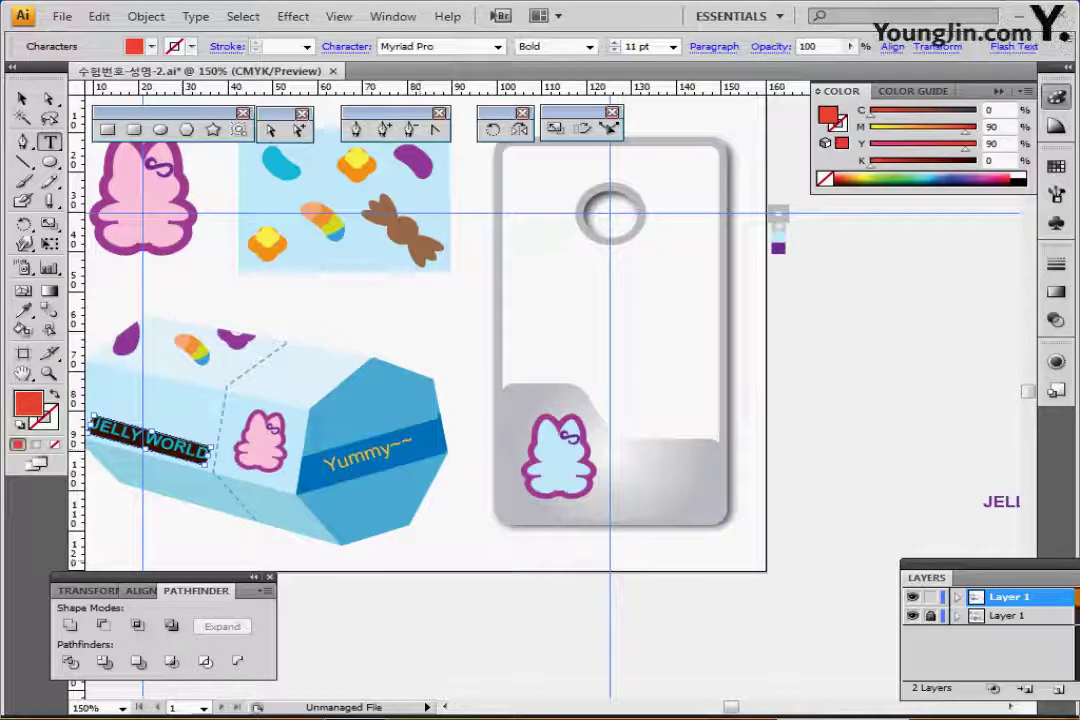
key("ctrl+shift+a")
left_click(522, 554)
key("ctrl+v")
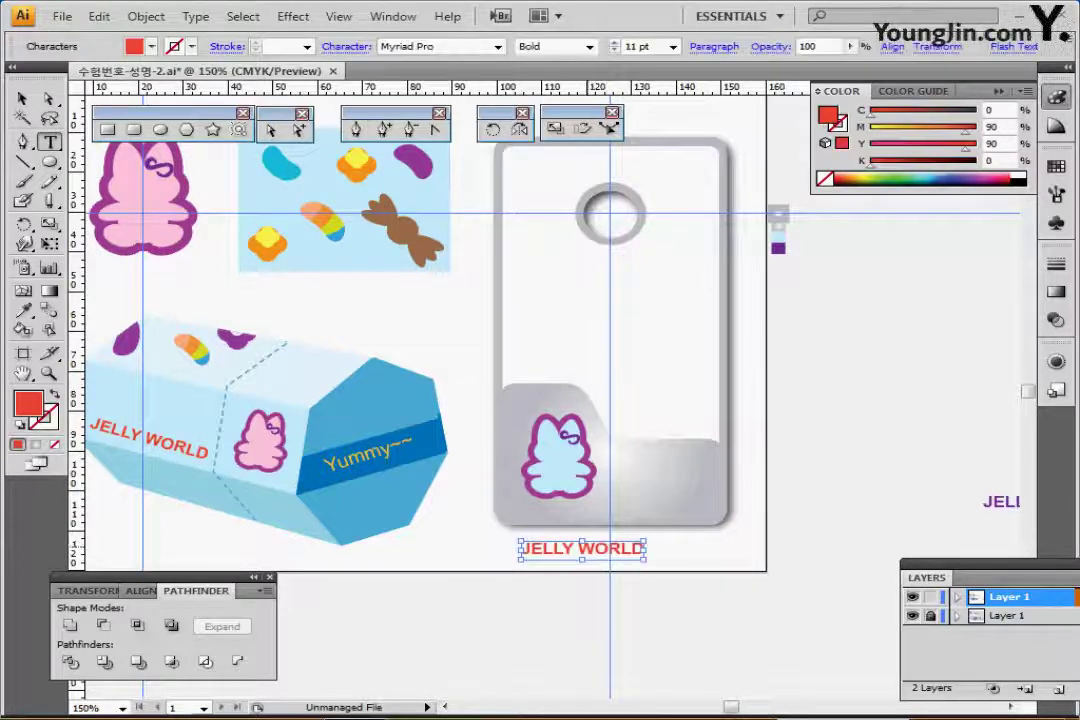
Step: Move the new JELLY WORLD text onto the pocket, right of the bunny's feet, and color it with the purple sample (C 70, M 100)
left_click_drag(589, 549, 676, 476)
left_click_drag(606, 479, 498, 480)
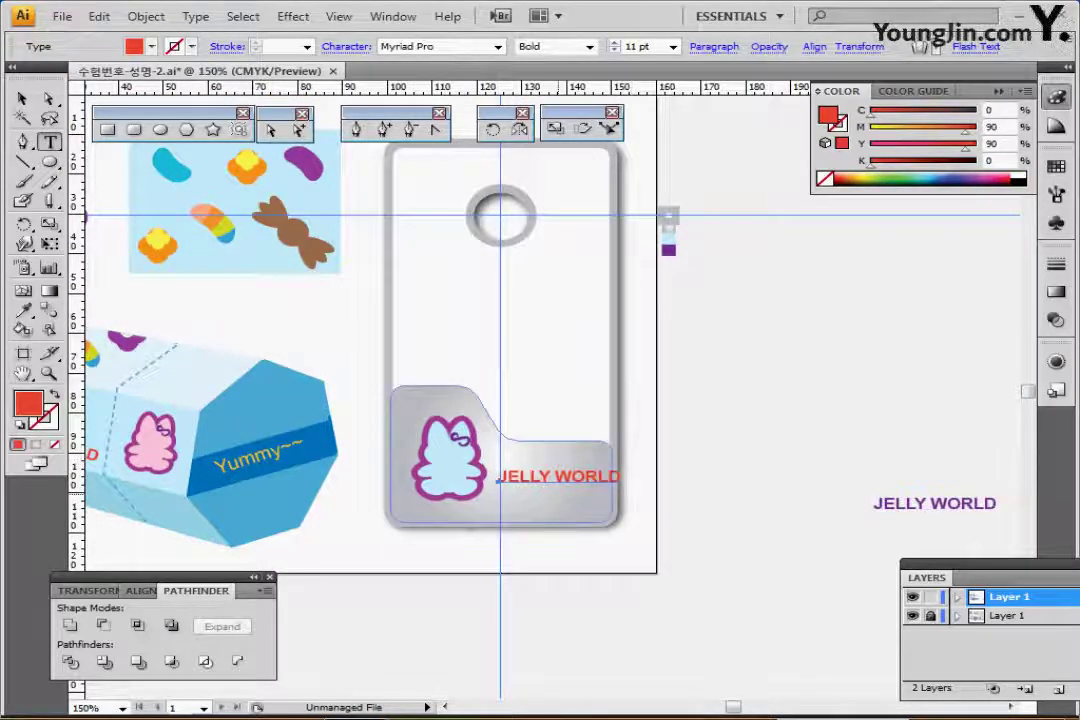
left_click_drag(562, 476, 553, 499)
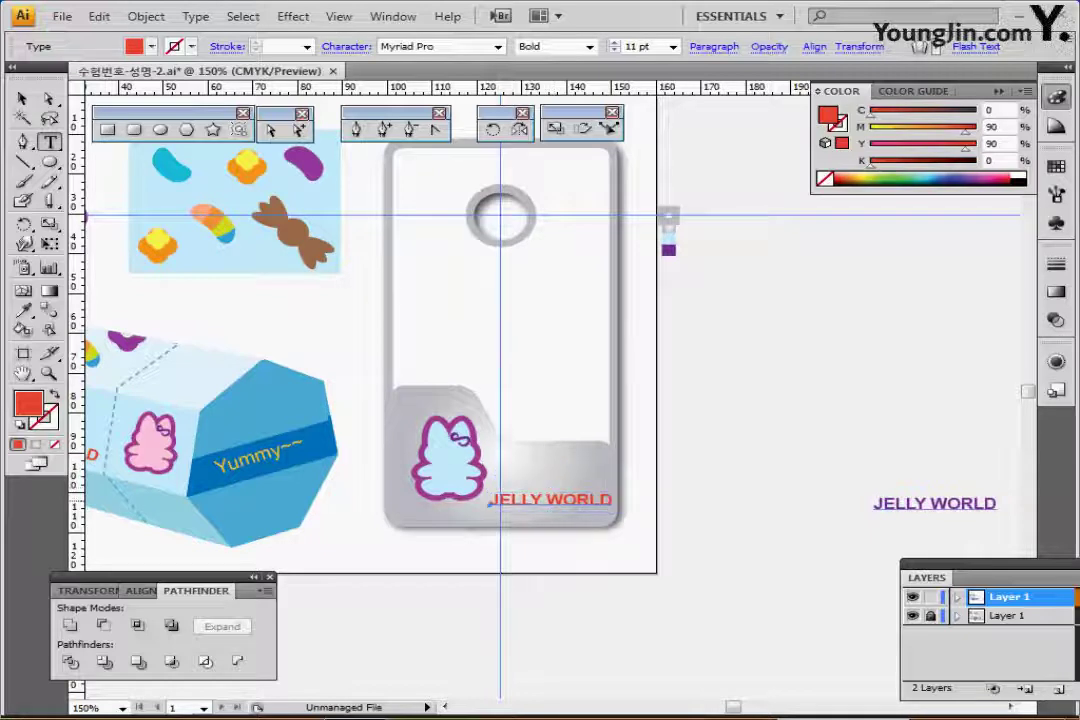
key("i")
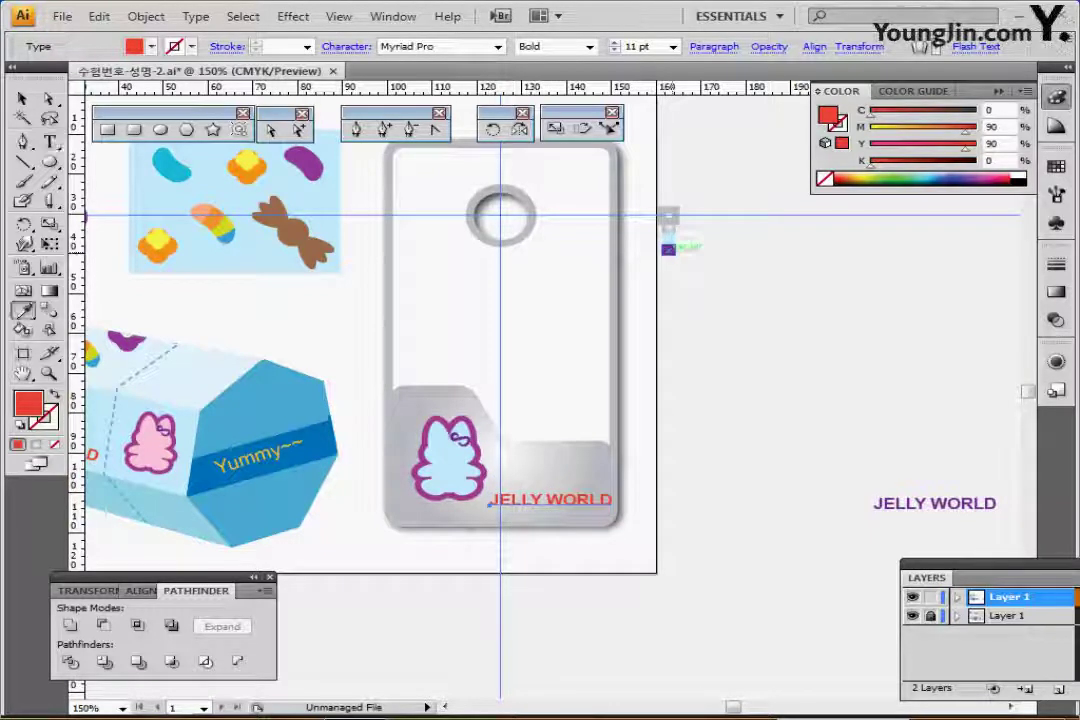
left_click(668, 248)
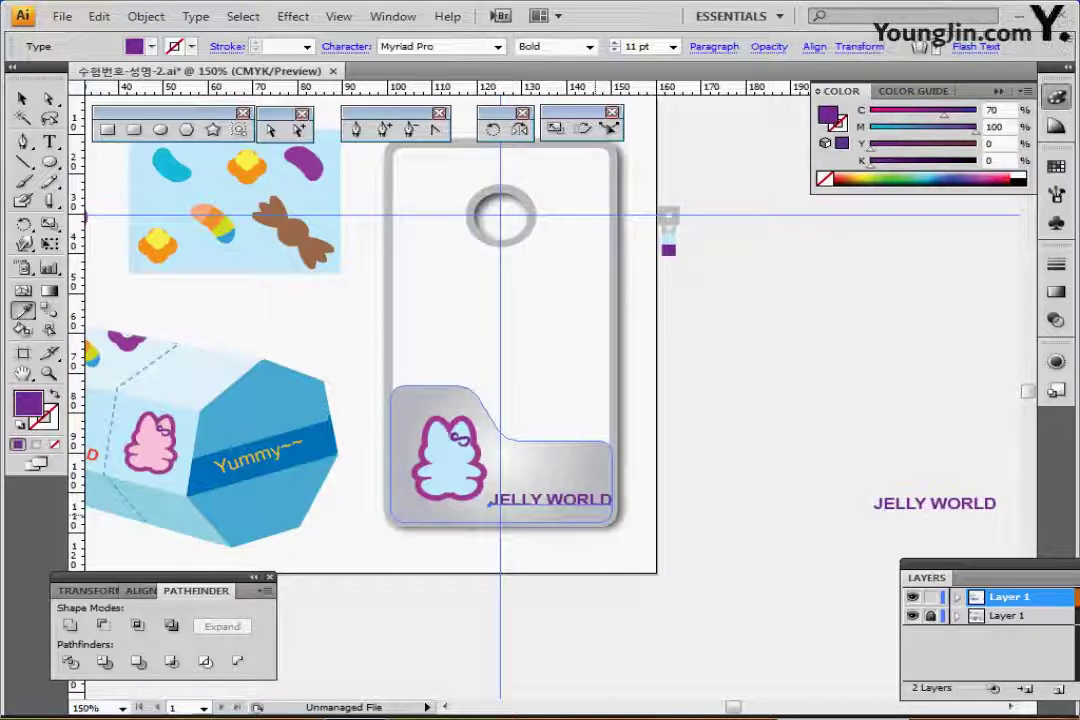
Step: Compare the pocket's JELLY WORLD text with the reference layer in outline view and shift it onto the reference lettering's position
key("Up")
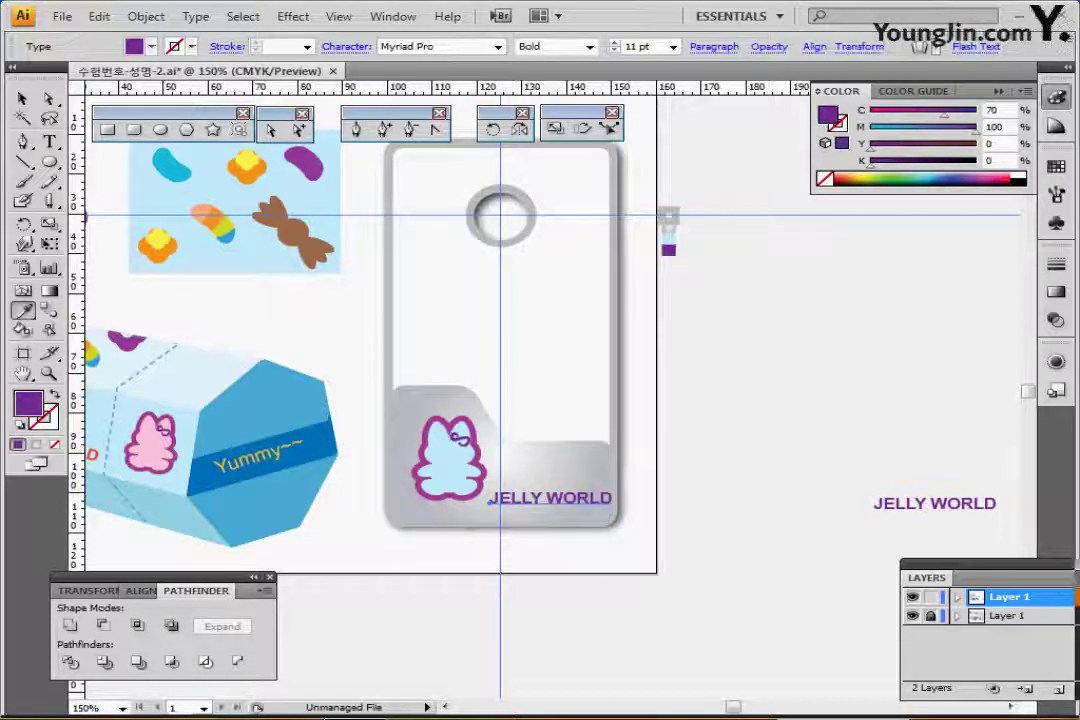
left_click(912, 616)
left_click(912, 597)
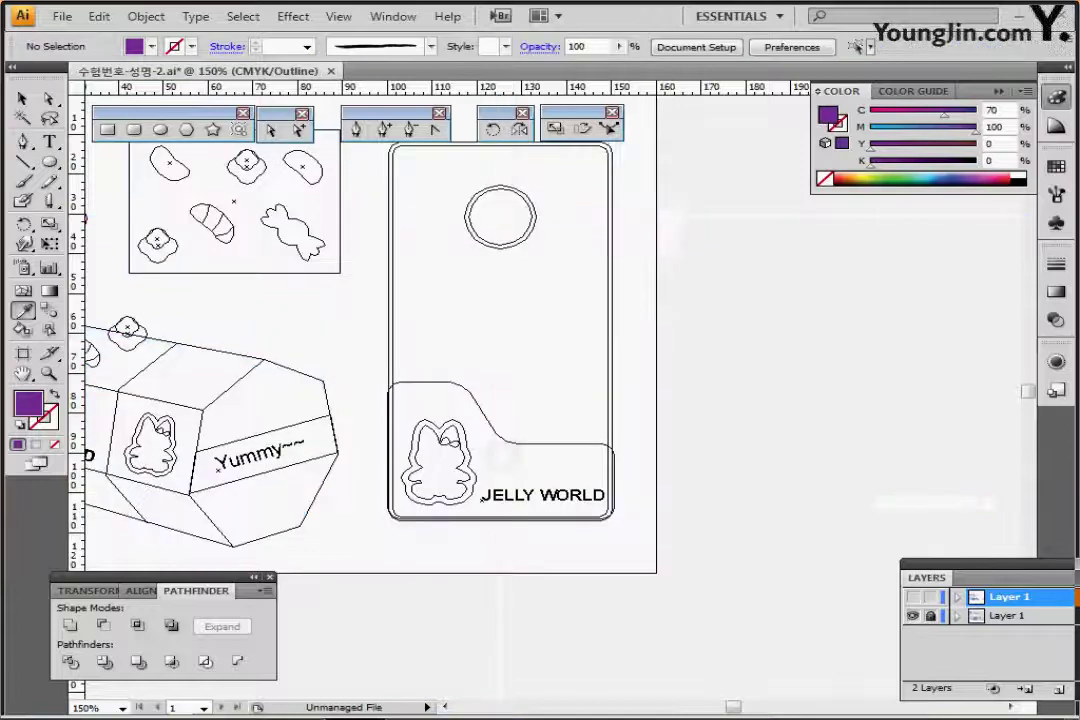
left_click(912, 597)
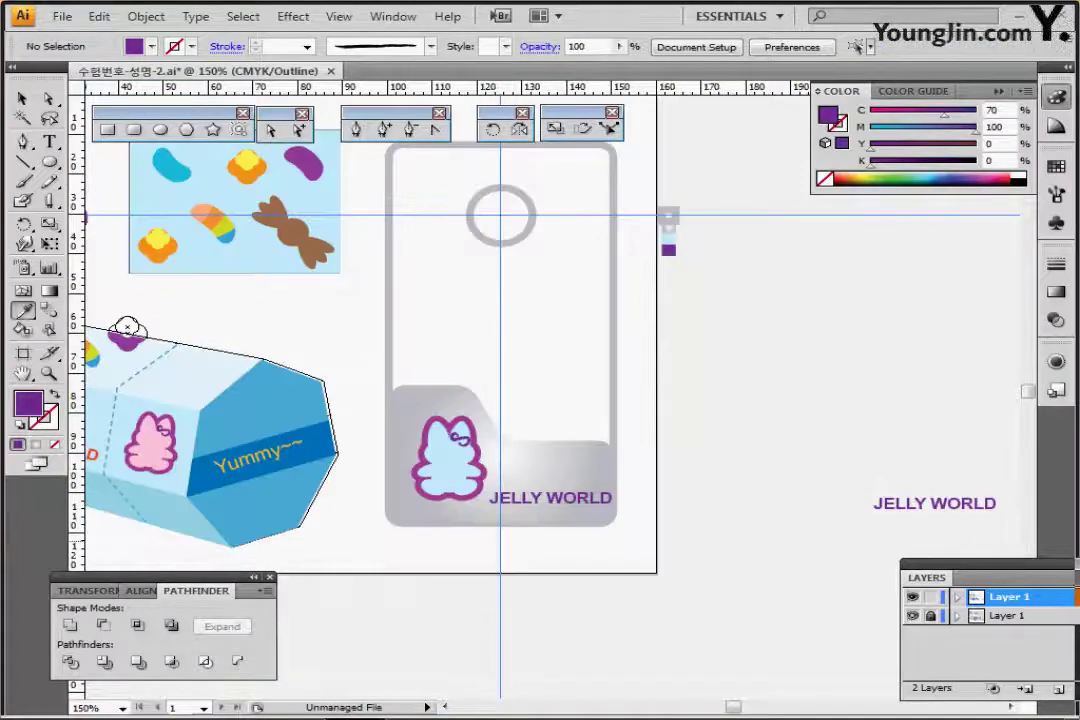
left_click(912, 597)
key("ctrl+y")
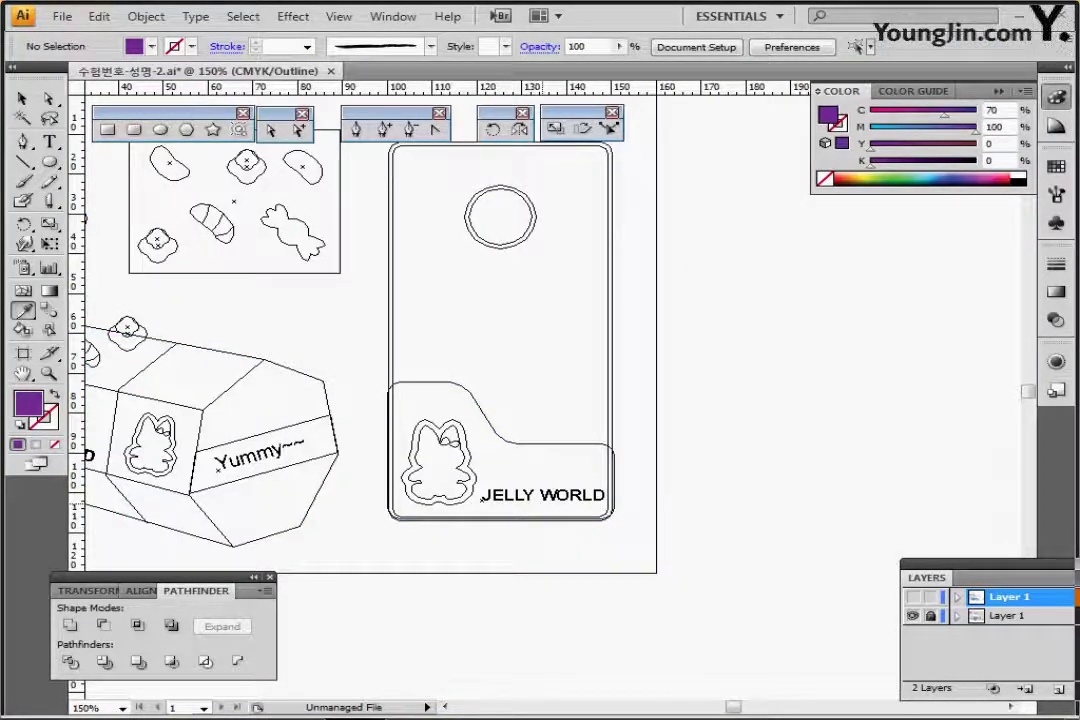
left_click(912, 597)
key("ctrl+y")
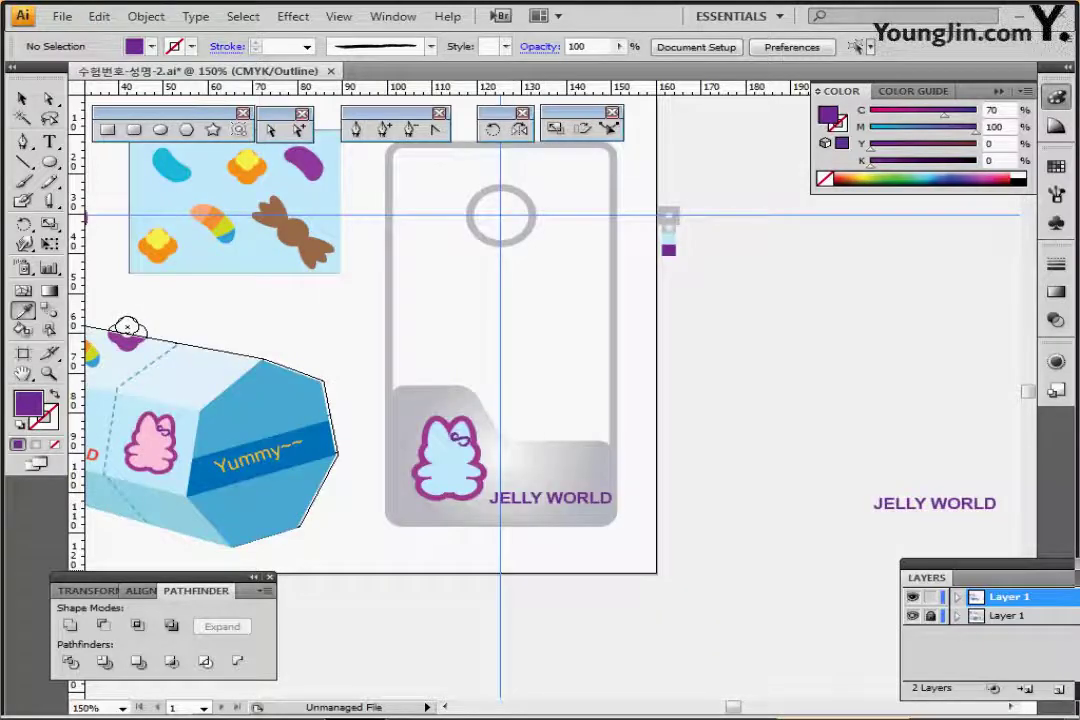
key("ctrl+y")
left_click(482, 497)
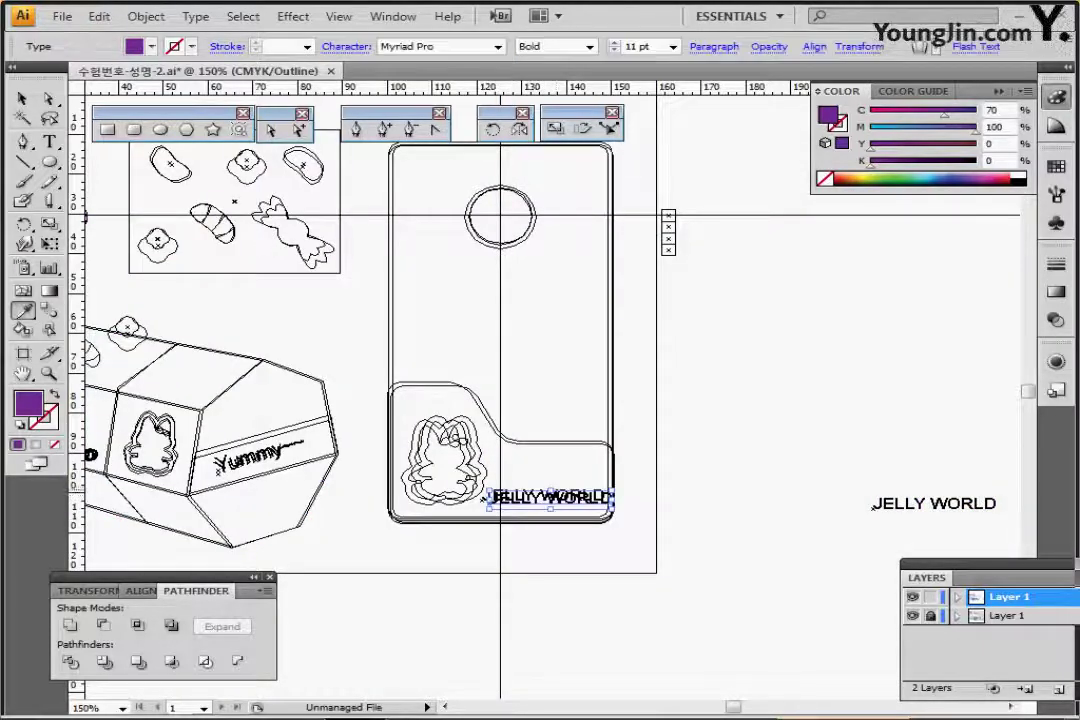
left_click_drag(484, 498, 480, 500)
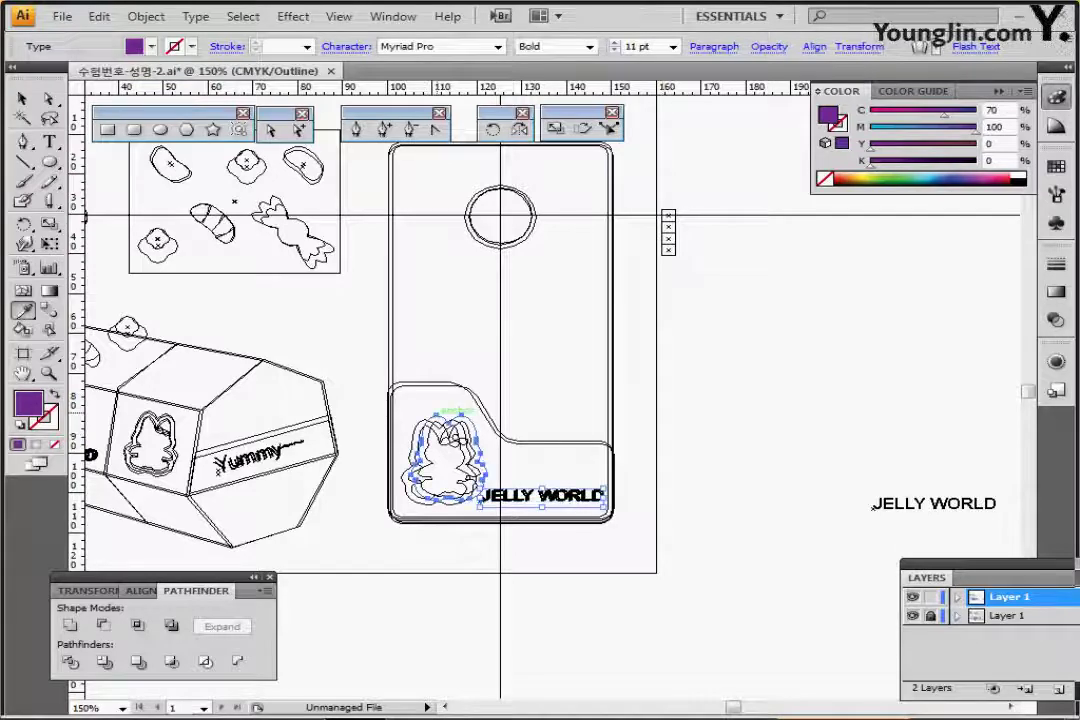
Step: Select the pocket bunny's paths and nudge them left and down to match the bunny outline in the reference layer
left_click(446, 419, "ctrl")
key("ctrl+shift+a")
left_click_drag(413, 402, 466, 458)
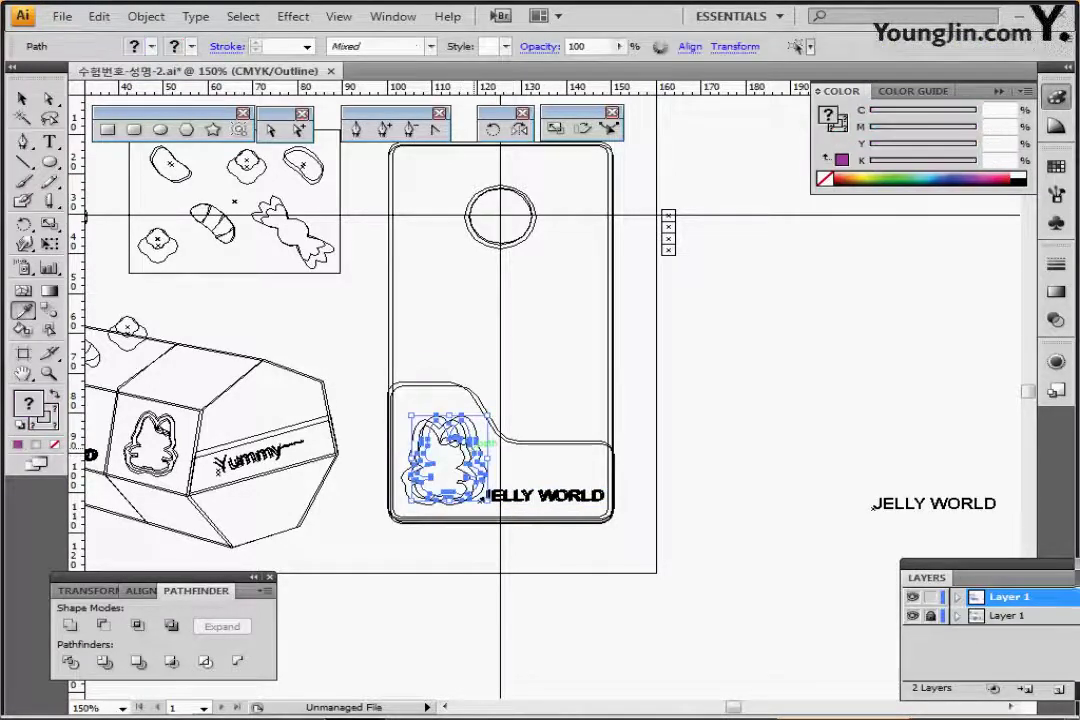
key("Left")
key("Left")
key("Left")
key("Left")
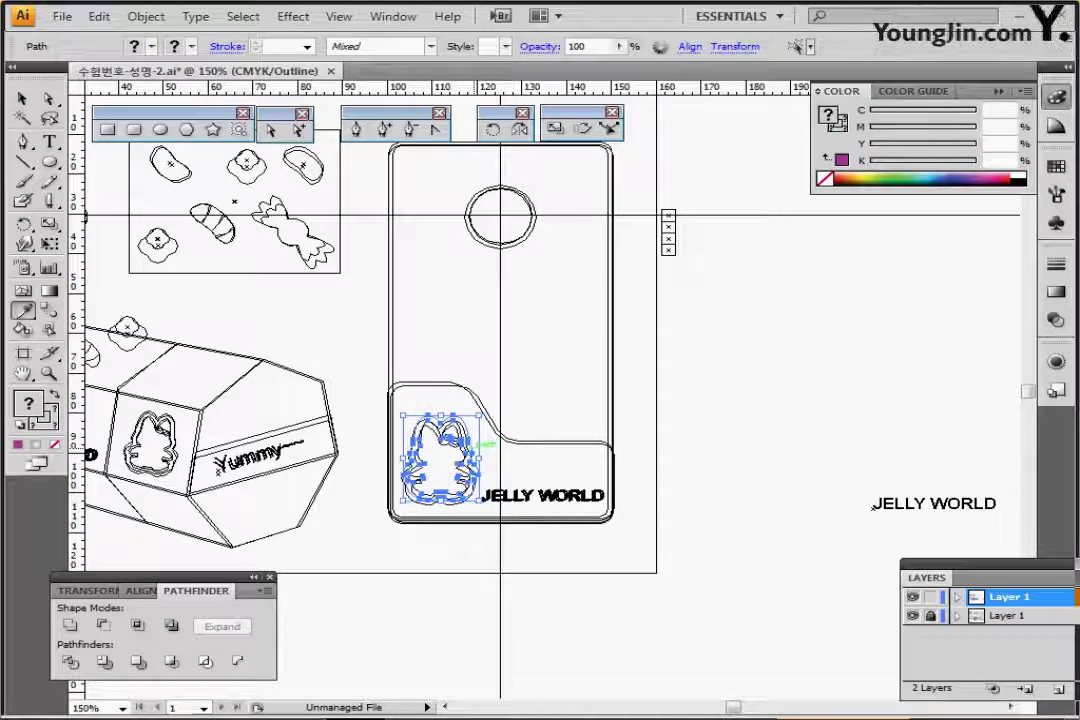
key("Down")
key("Down")
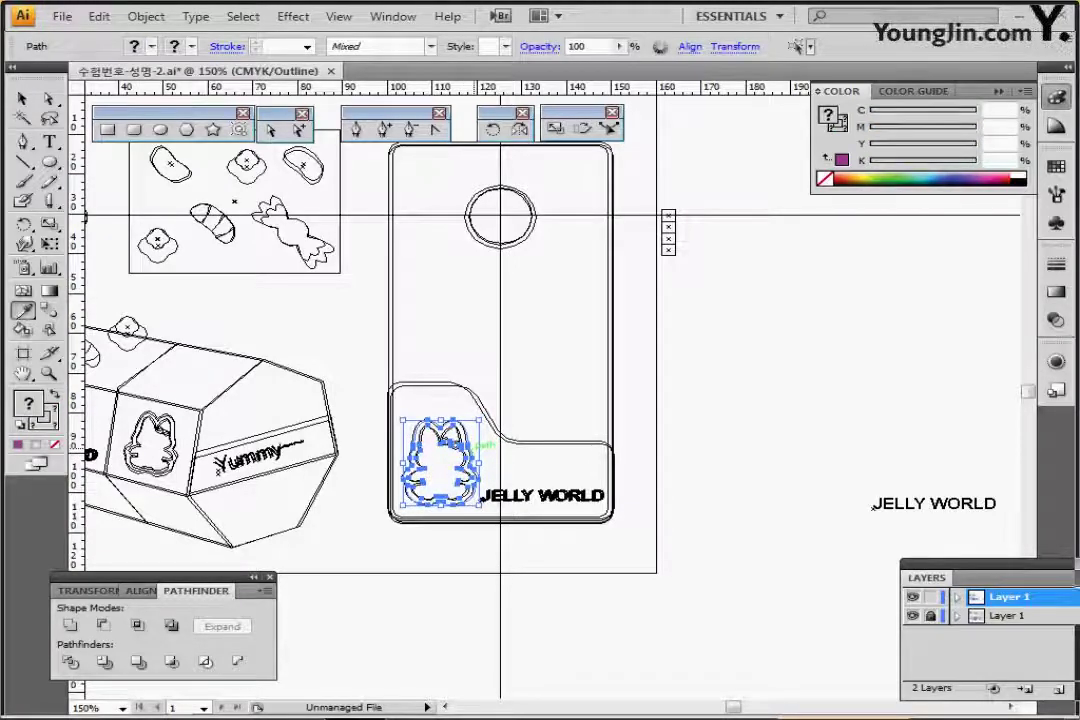
key("Down")
key("ctrl+shift+a")
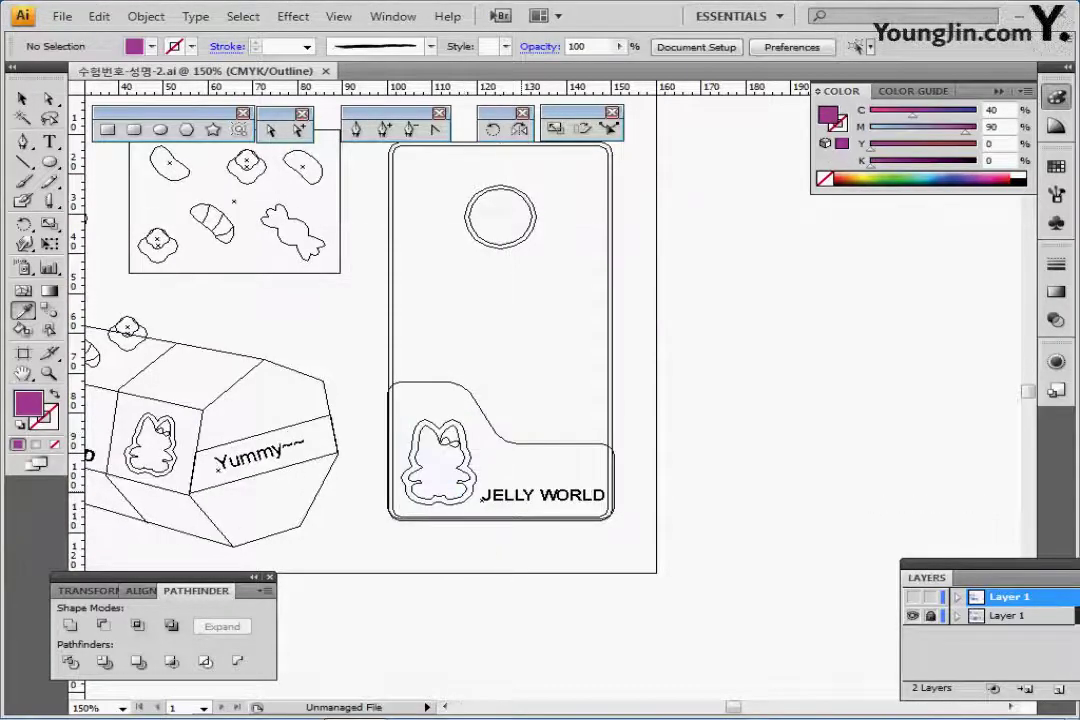
Step: Check the artwork against the reference layer, hide that layer, return to Preview mode and save the document
key("ctrl+y")
key("ctrl+y")
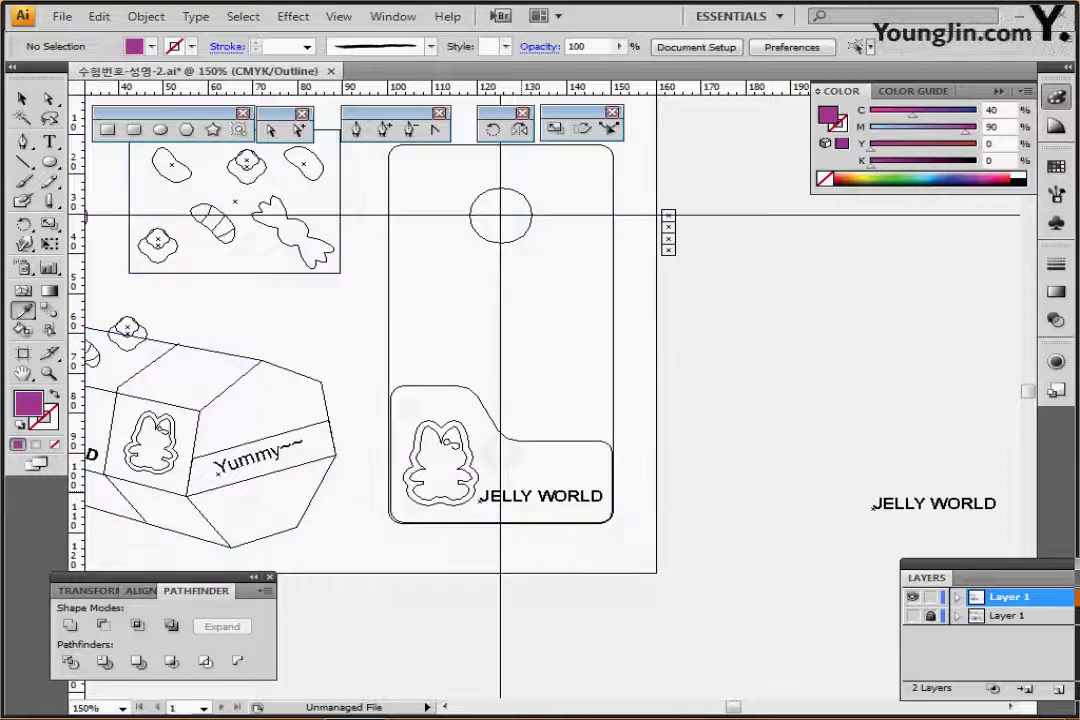
key("ctrl+y")
key("ctrl+s")
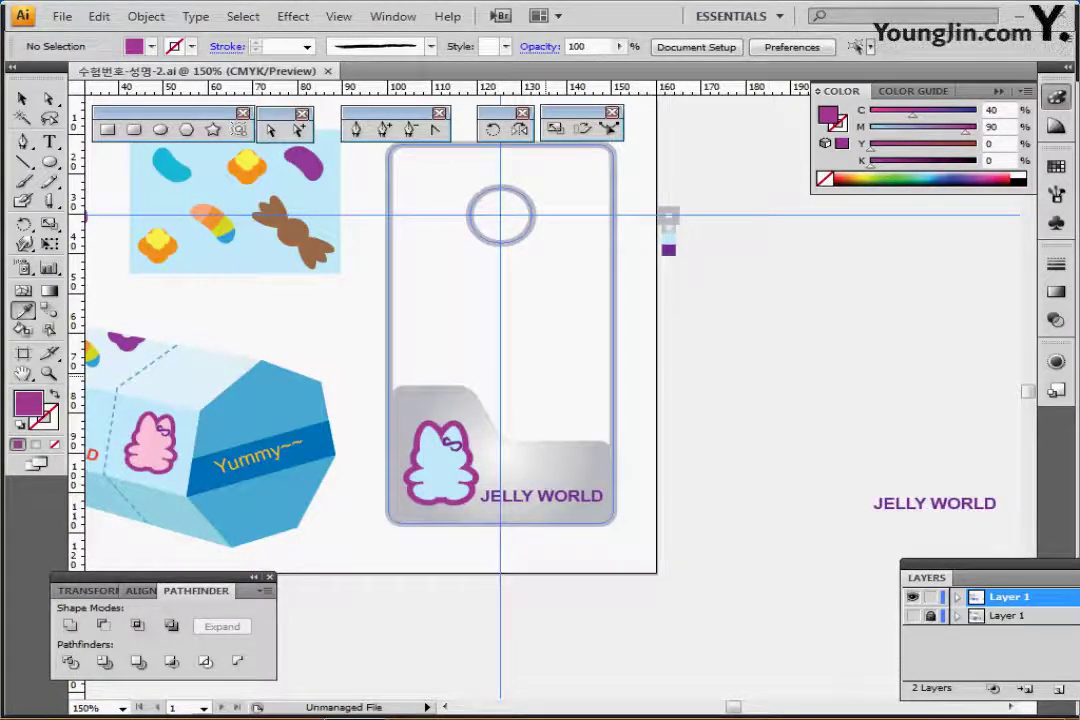
Step: Create an inward Offset Path copy of the case's compound path, about 1 mm inside its outline
left_click_drag(504, 440, 500, 464)
scroll(540, 380, "up", 1)
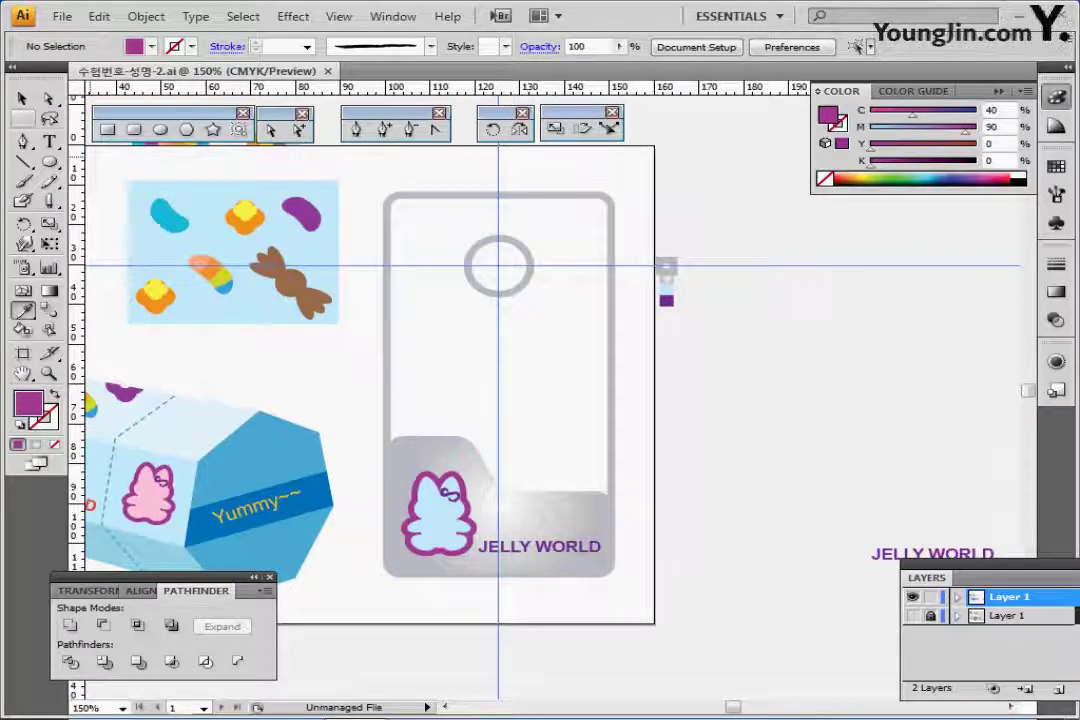
left_click(22, 99)
left_click(413, 194)
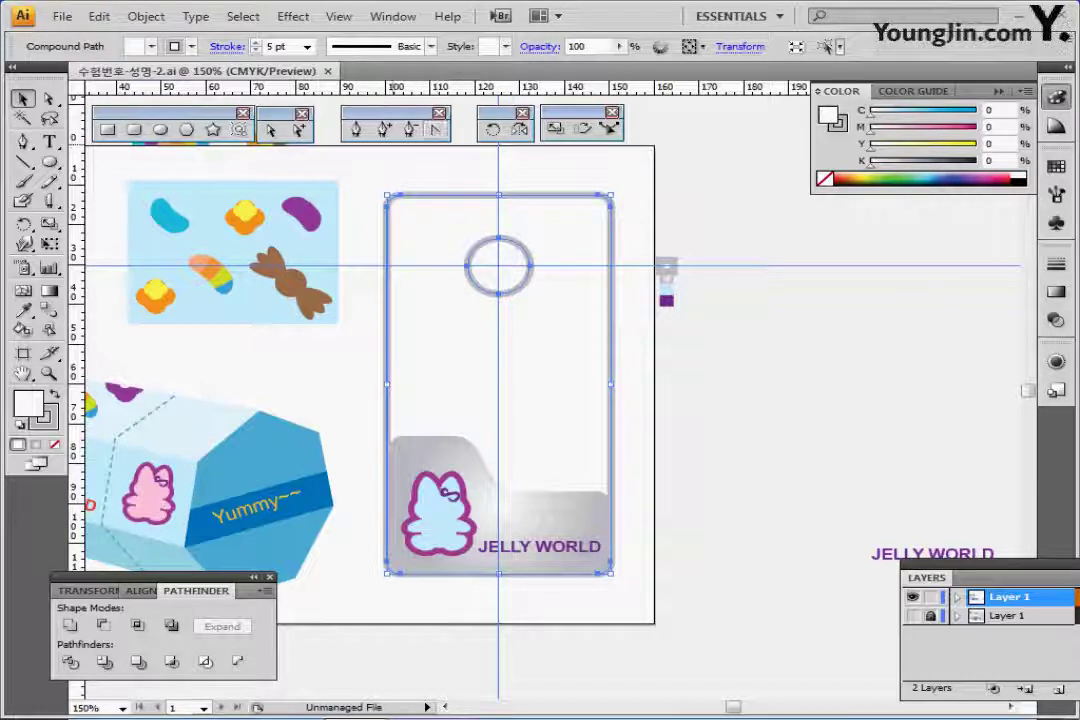
left_click(146, 16)
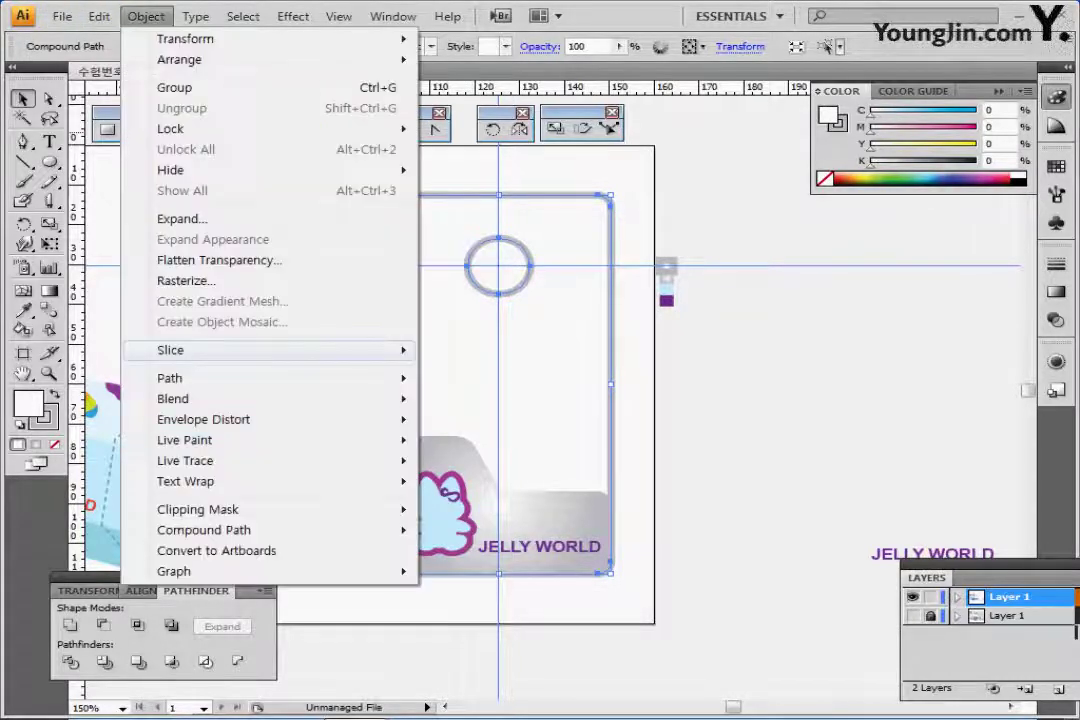
mouse_move(200, 378)
left_click(482, 447)
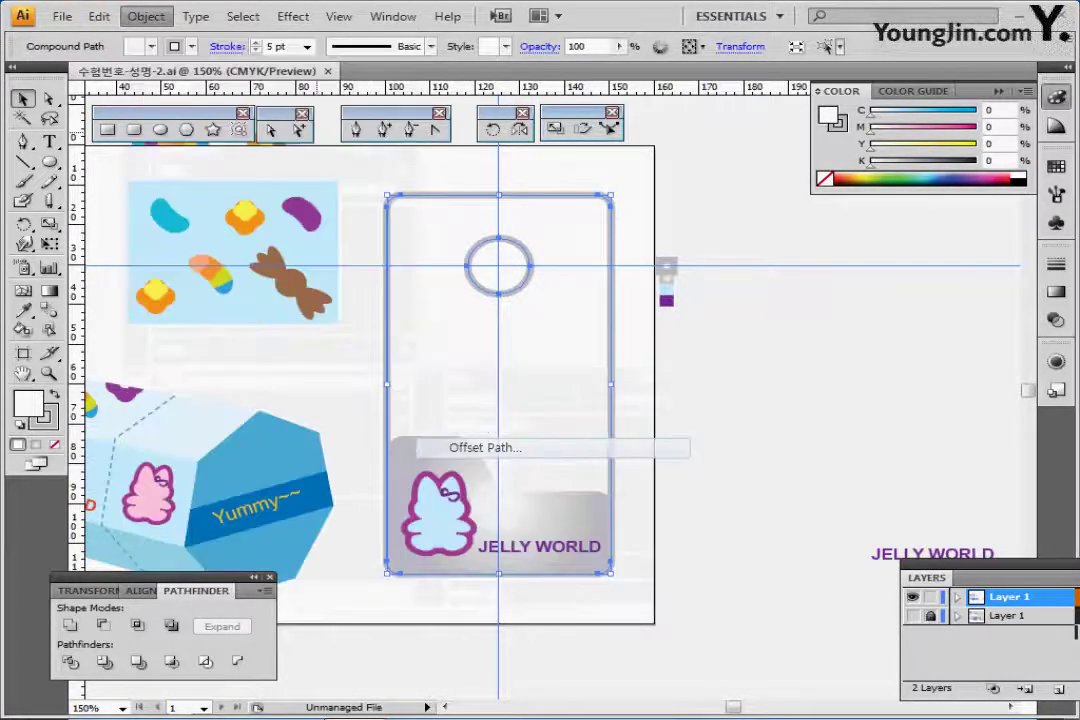
type("-2")
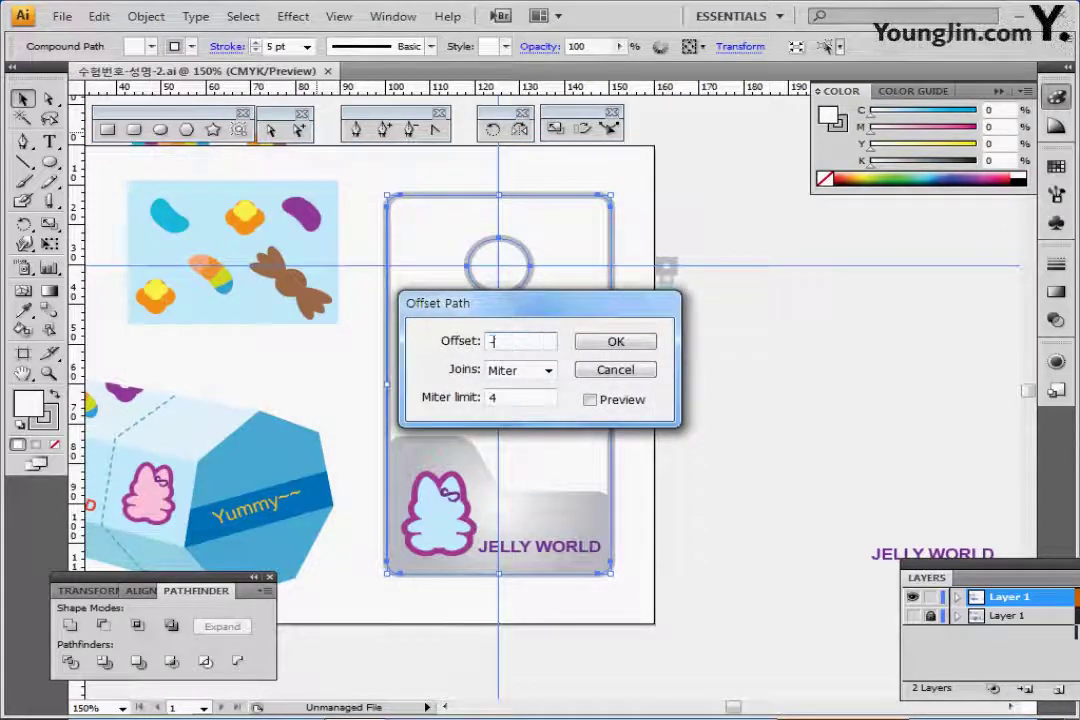
key("Return")
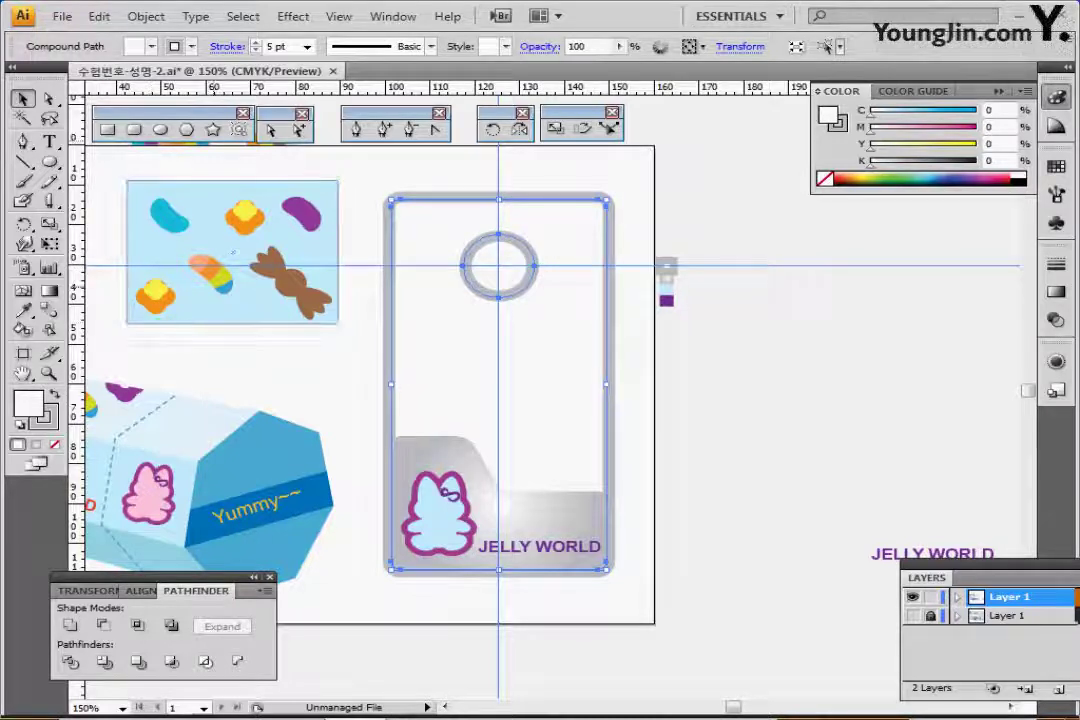
Step: Fill the offset case shape with the candy pattern swatch and remove its stroke
left_click(1055, 166)
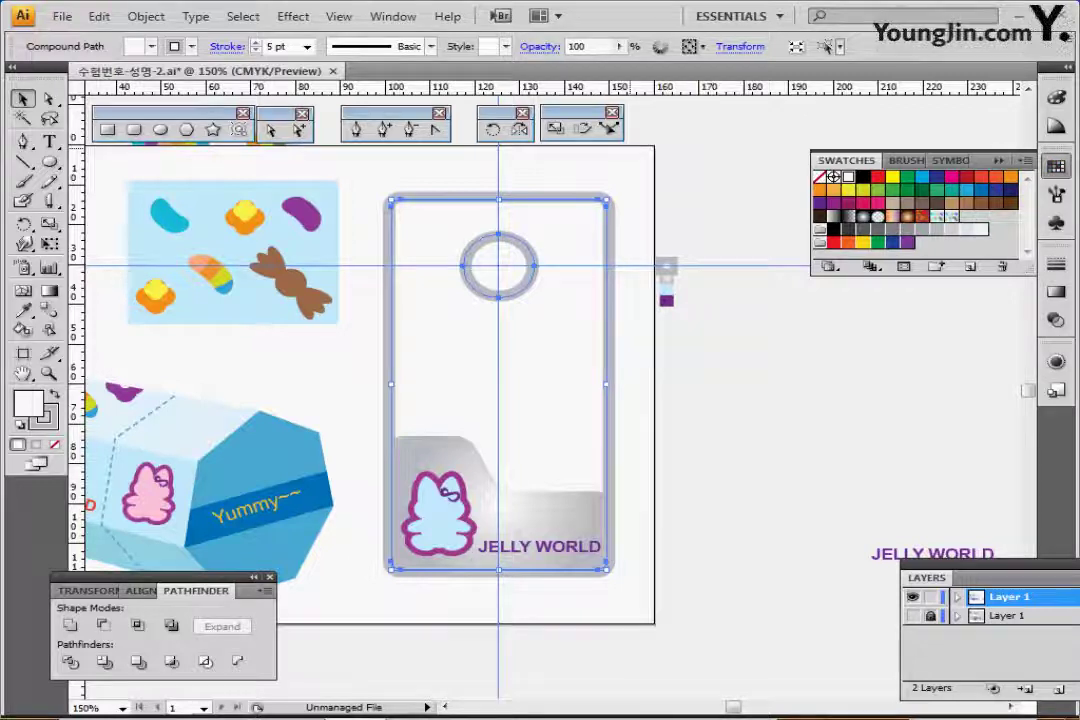
left_click(952, 216)
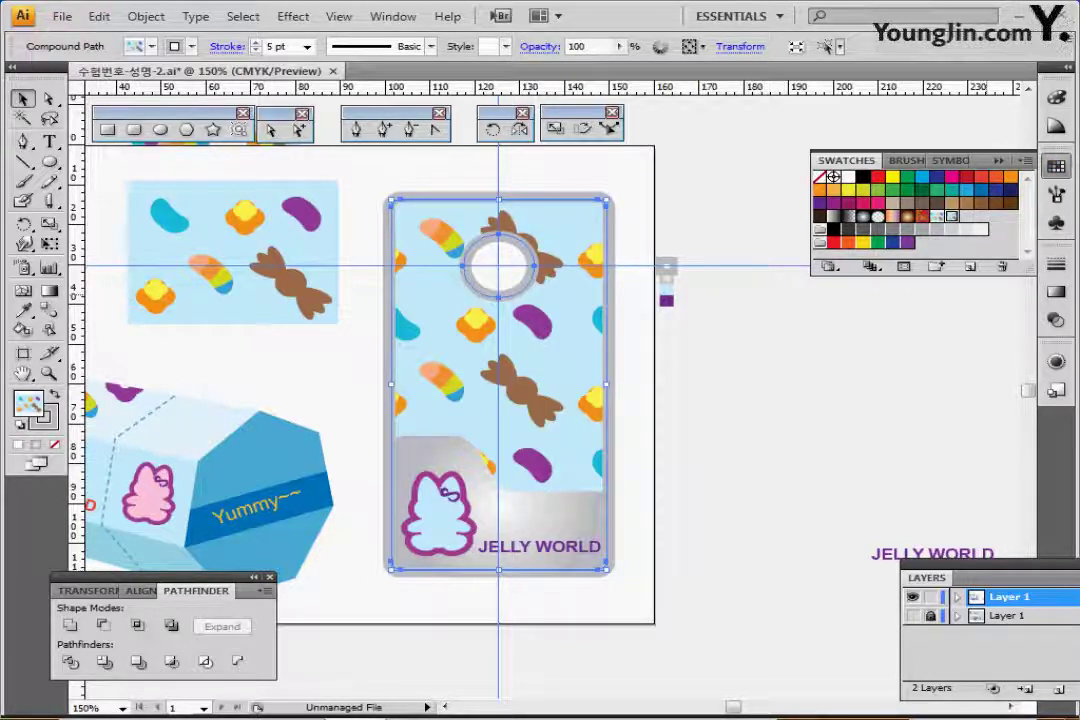
left_click(1055, 166)
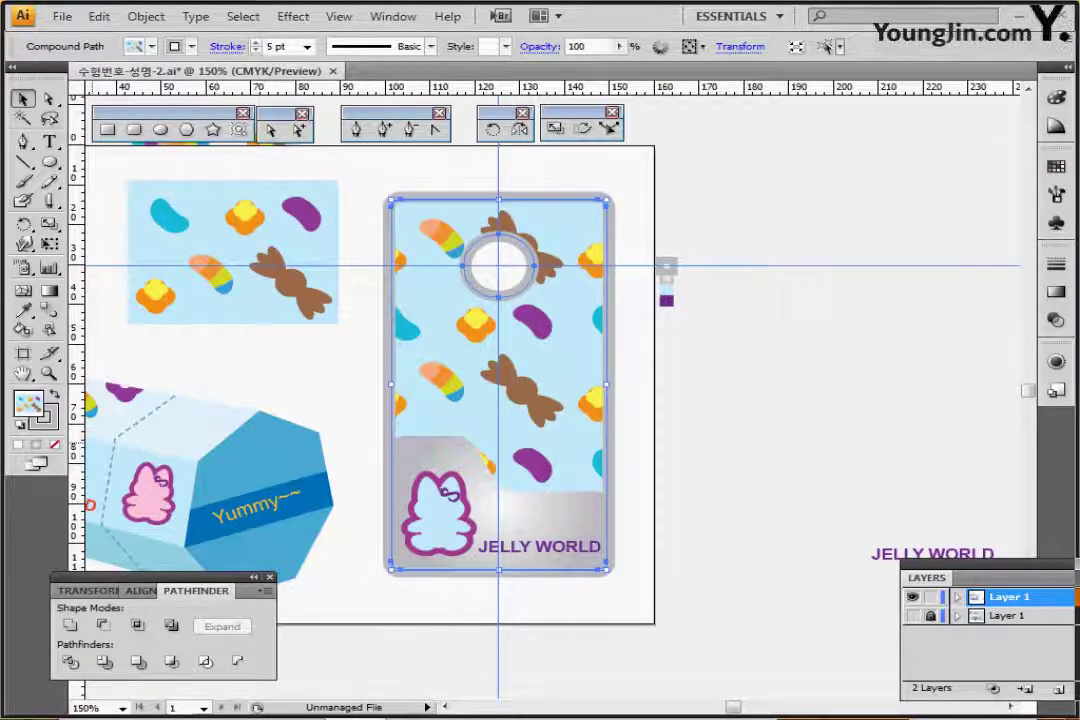
left_click(50, 423)
left_click(55, 444)
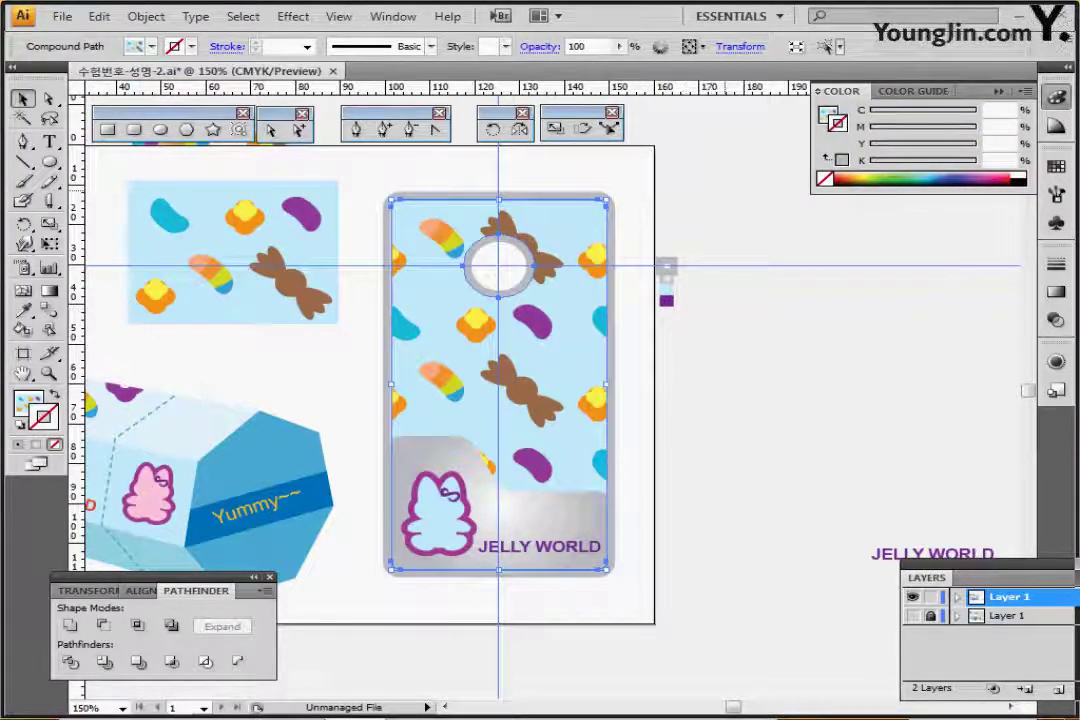
left_click(1056, 97)
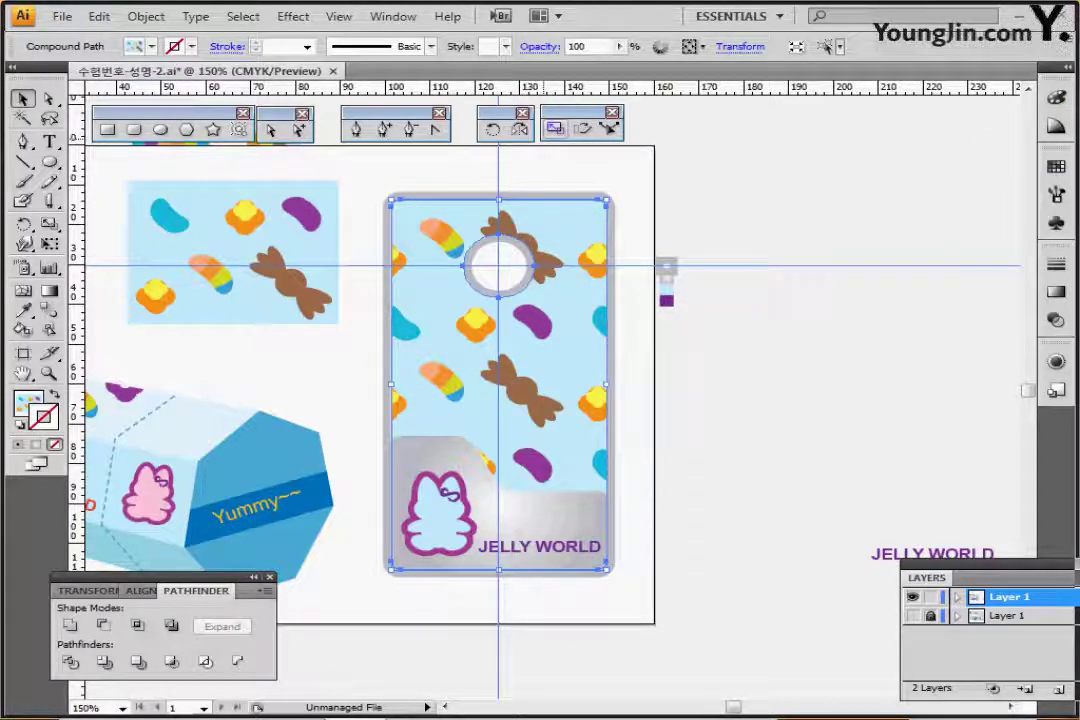
Step: Scale only the pattern inside the case shape uniformly to 50%, with Objects excluded and Patterns included
double_click(555, 128)
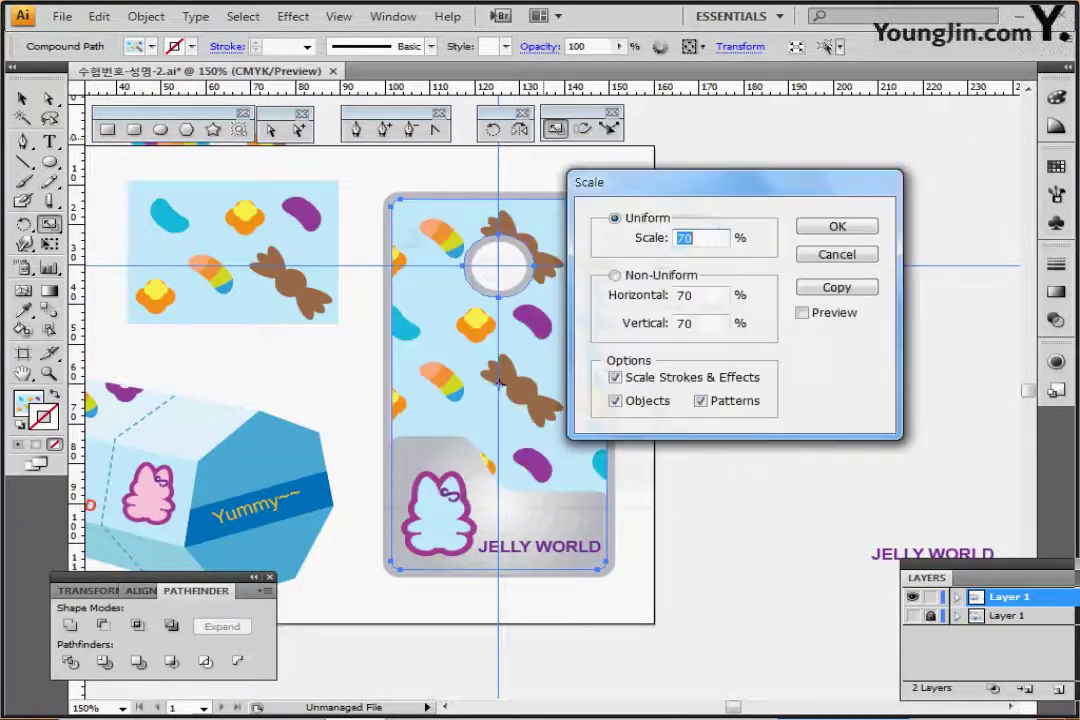
left_click_drag(720, 182, 797, 173)
type("50")
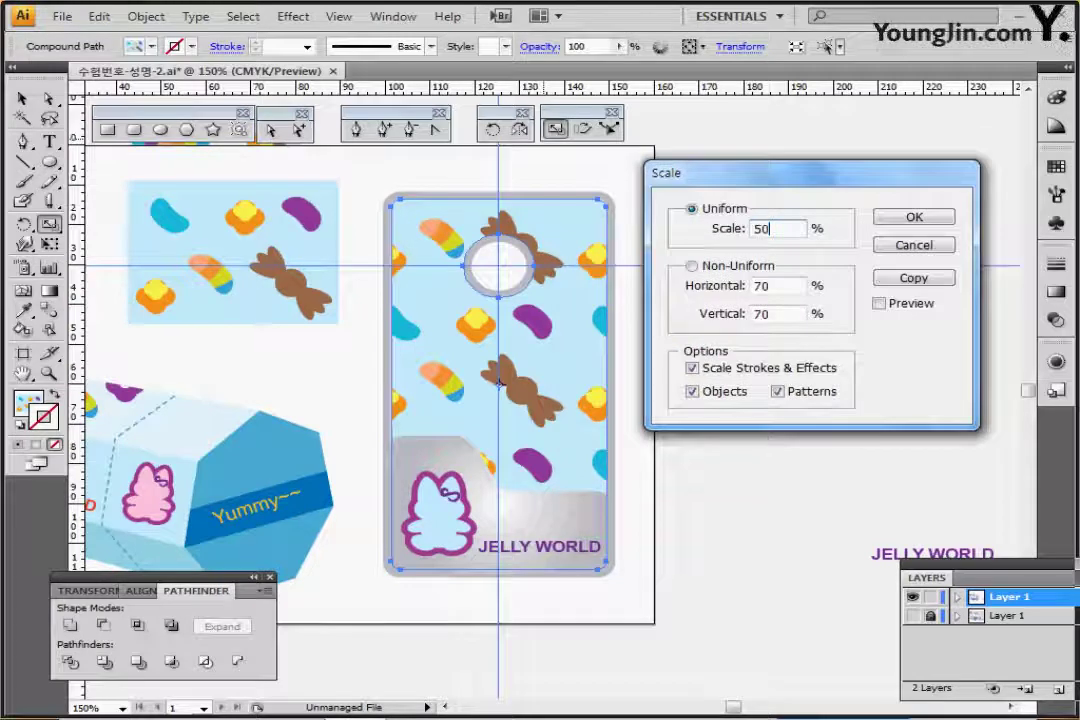
left_click_drag(720, 172, 760, 140)
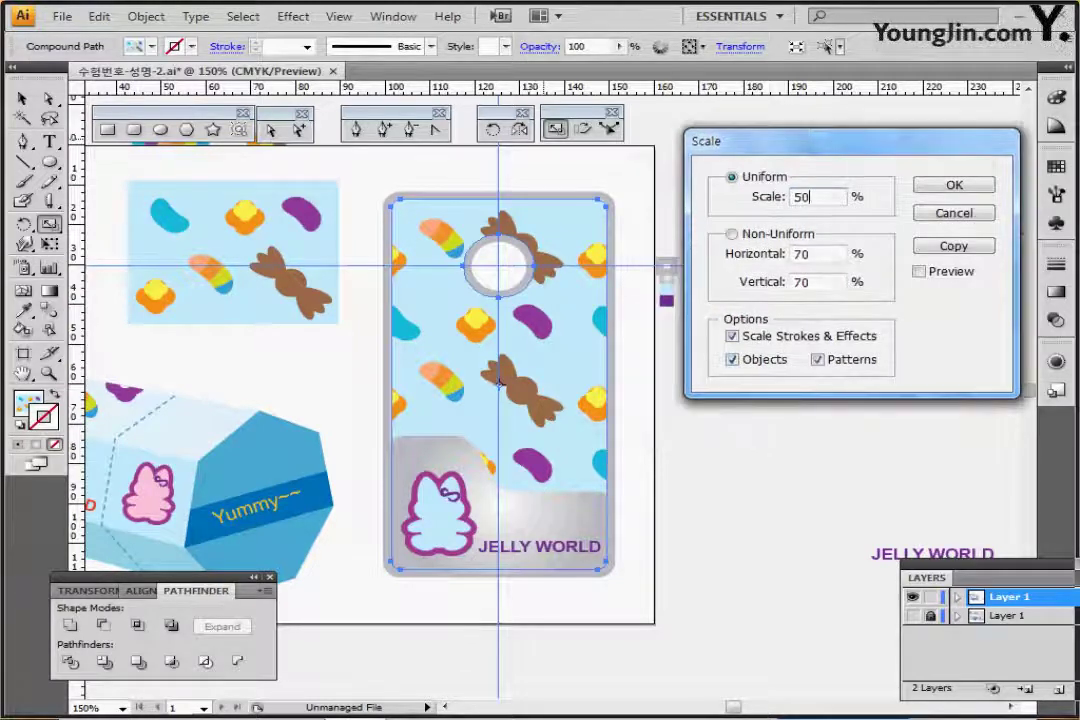
left_click(733, 360)
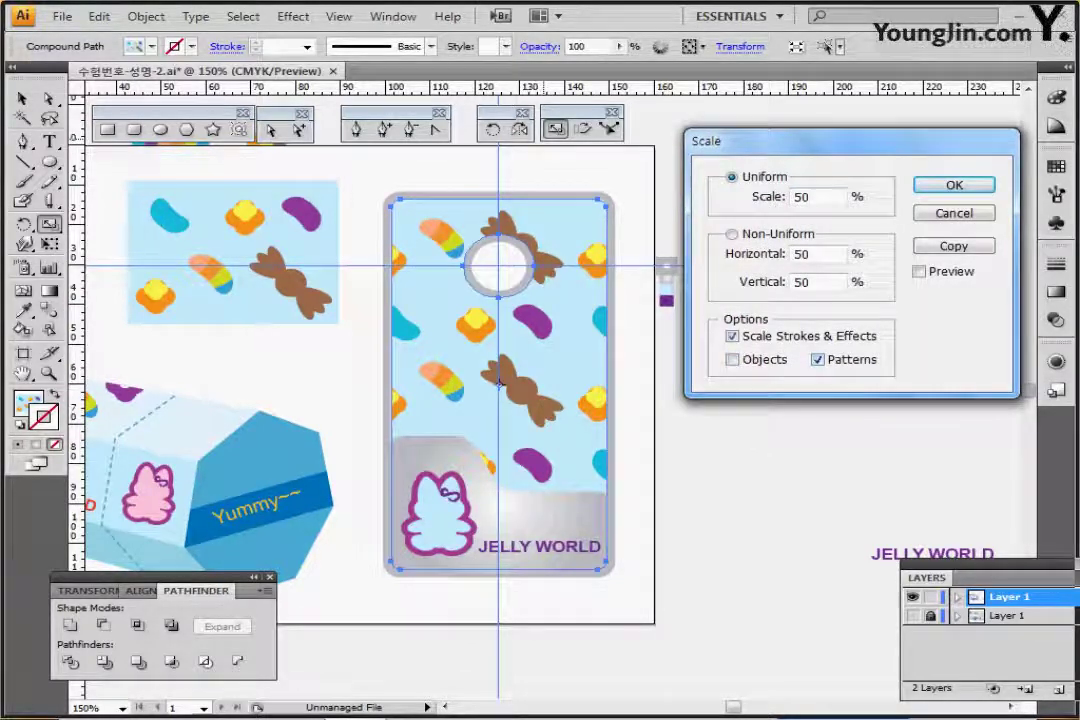
left_click(919, 271)
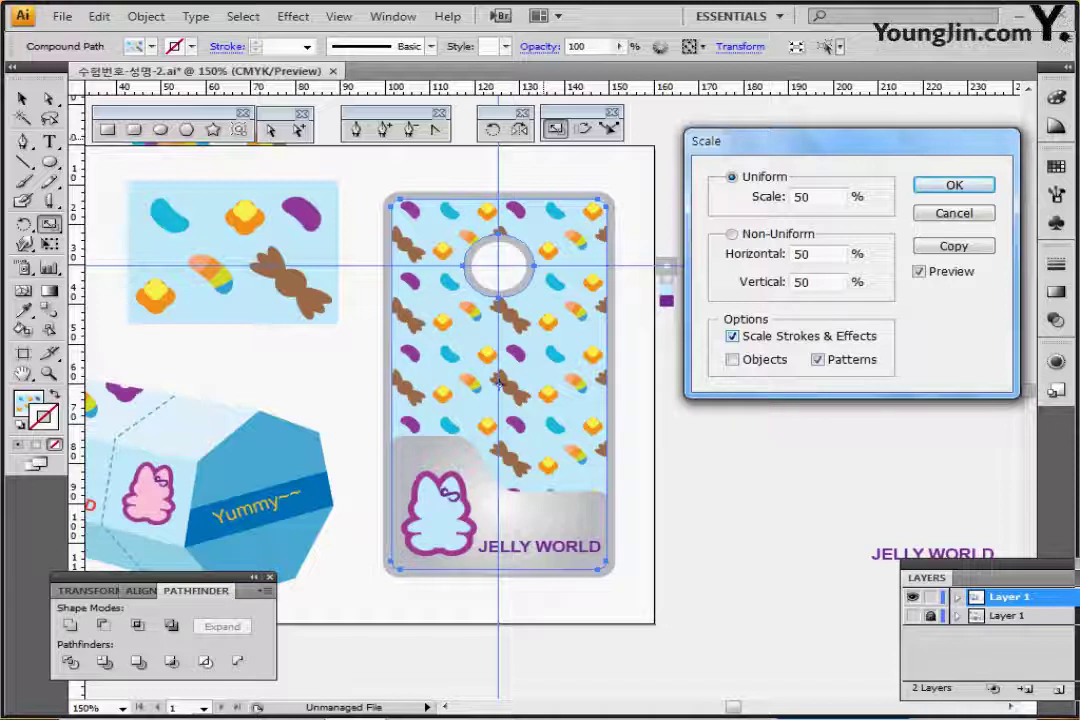
key("Return")
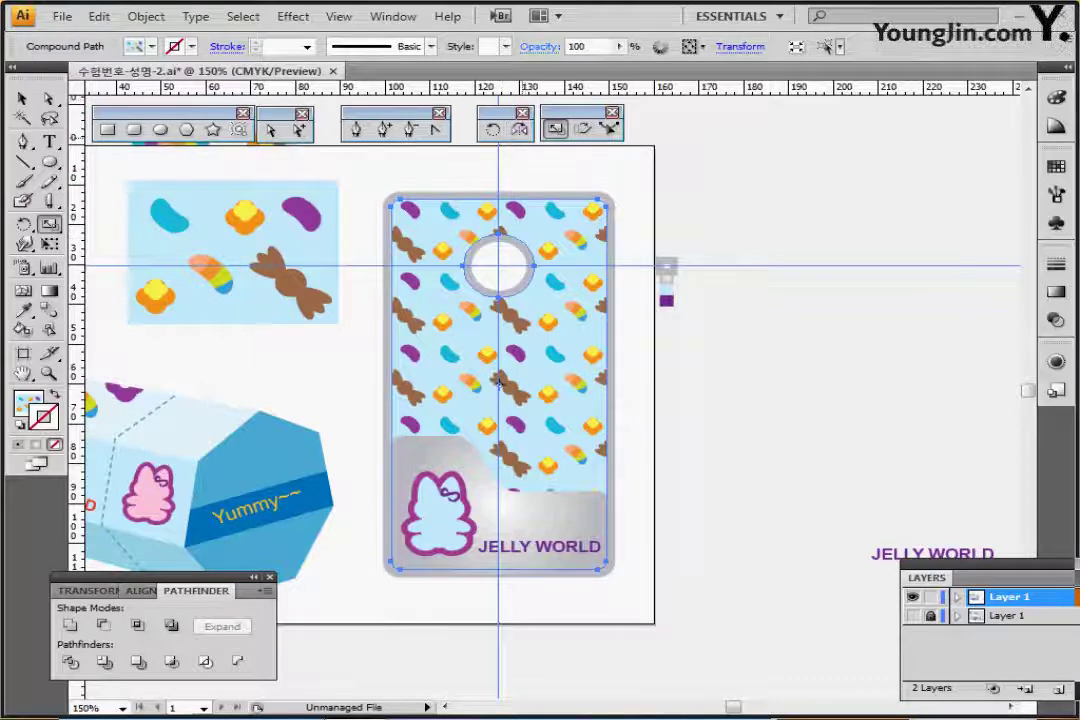
Step: Set the opacity of the pattern-filled case shape to 50%
left_click(619, 46)
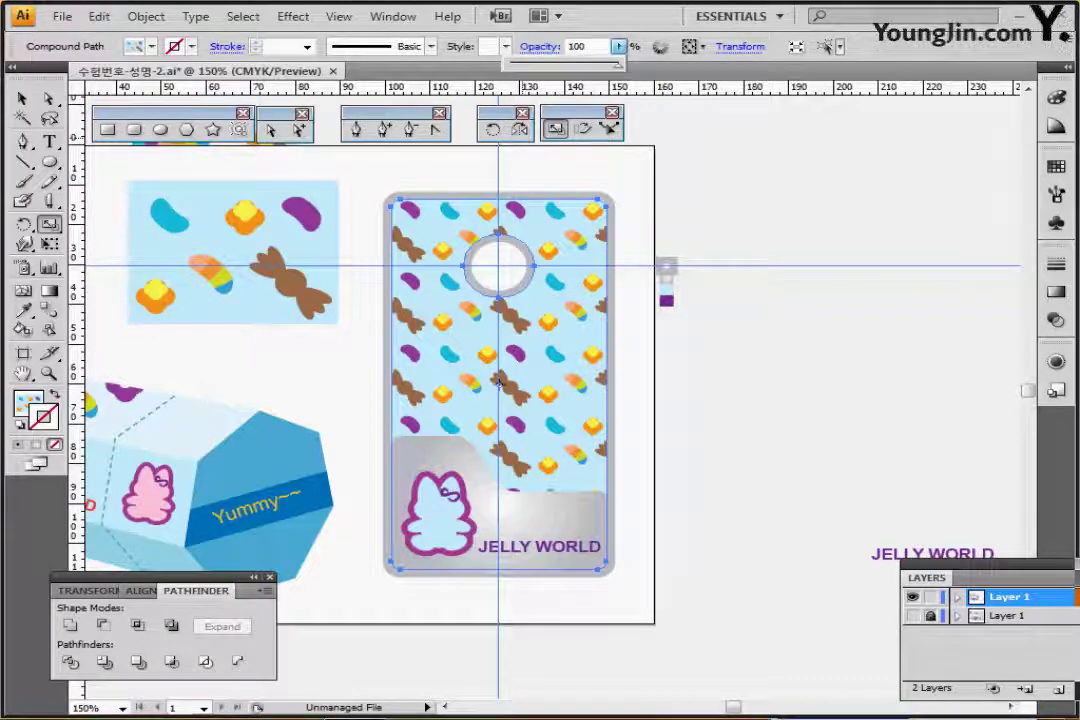
left_click(592, 46)
left_click_drag(592, 46, 566, 46)
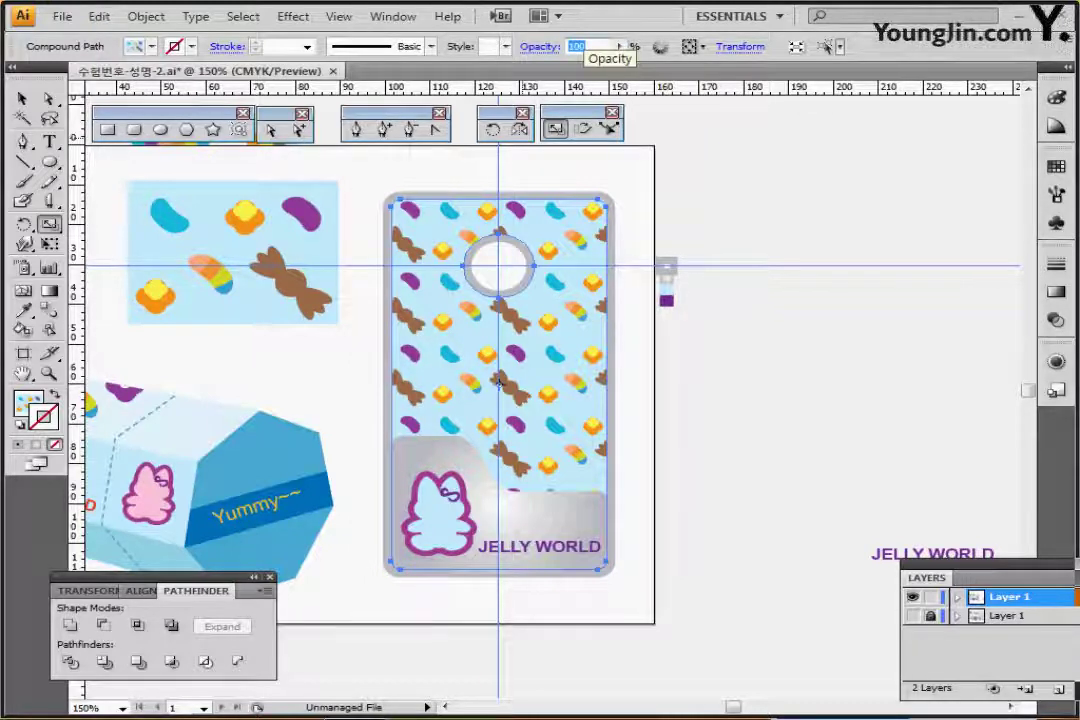
type("50")
key("Return")
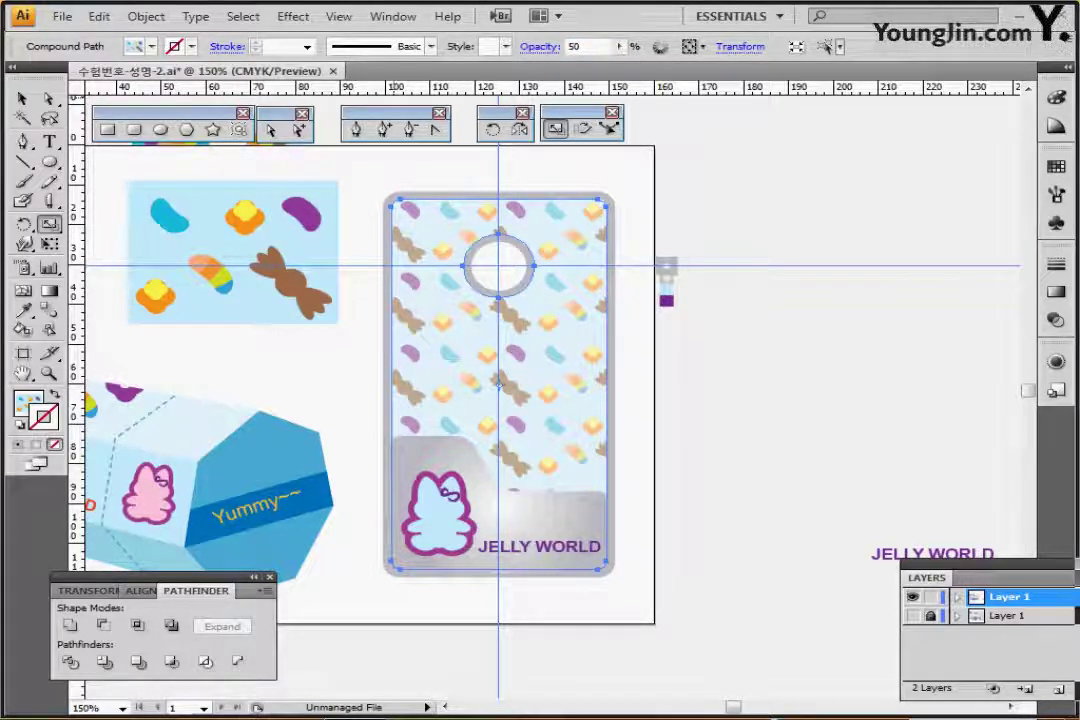
Step: Group all the objects of the case, including its outline, candy pattern, pocket, rabbit and JELLY WORLD text
key("ctrl+shift+a")
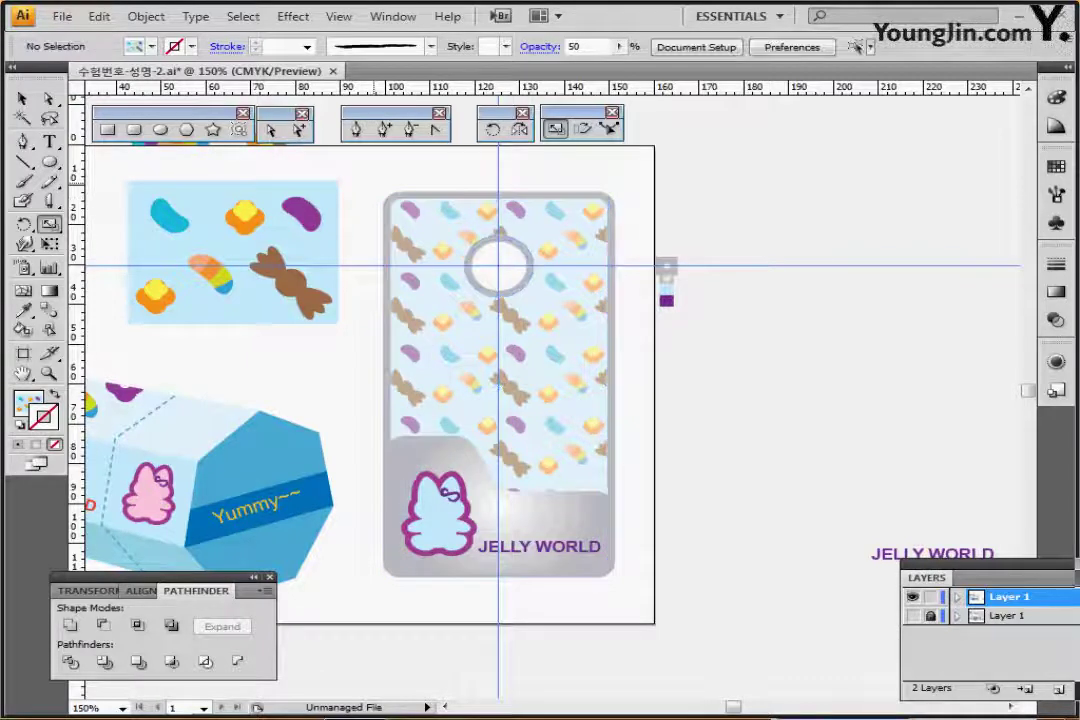
left_click_drag(370, 173, 589, 567)
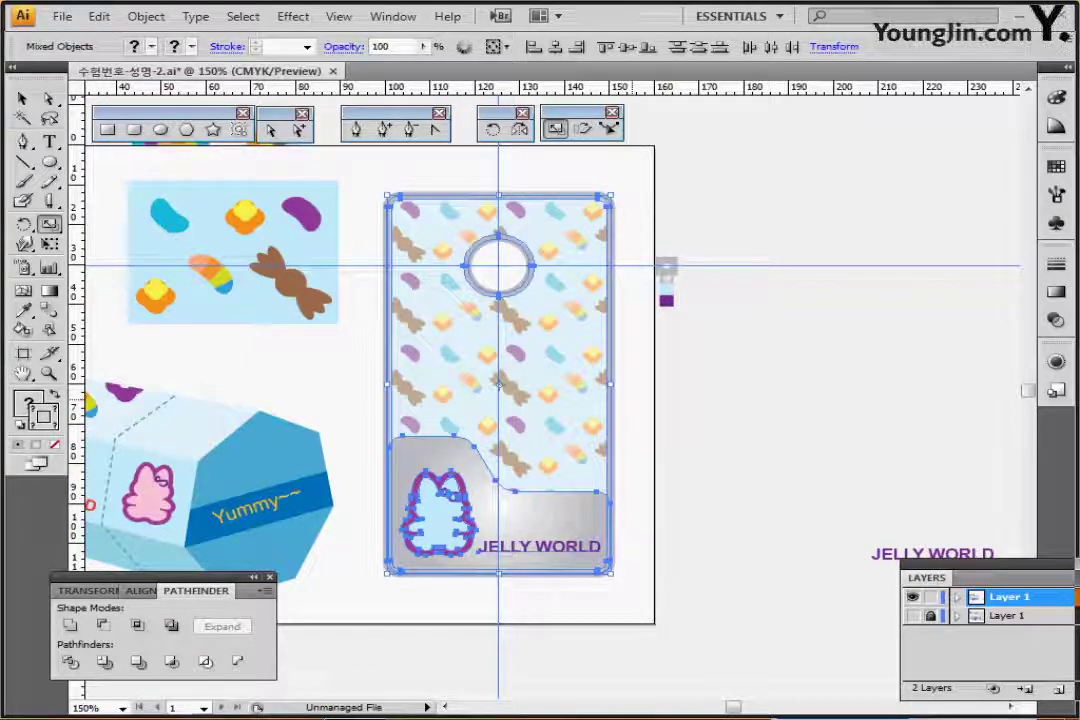
key("ctrl+g")
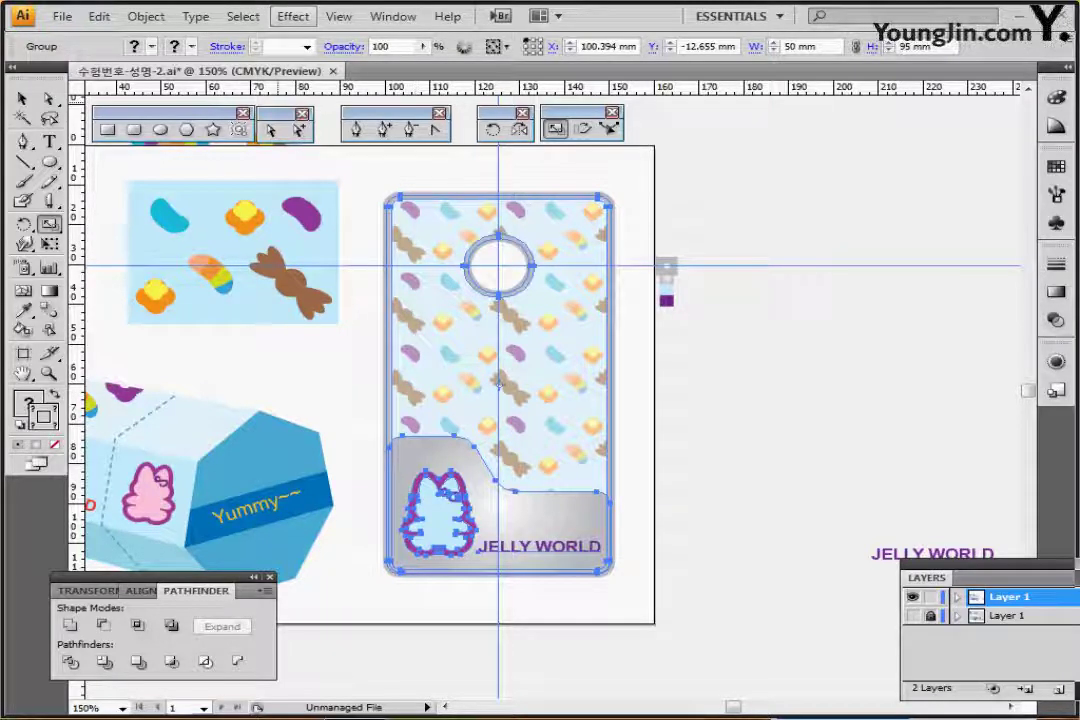
Step: Apply a Drop Shadow effect to the grouped case with X and Y offsets of 1 mm and a blur of 1 mm
left_click(293, 16)
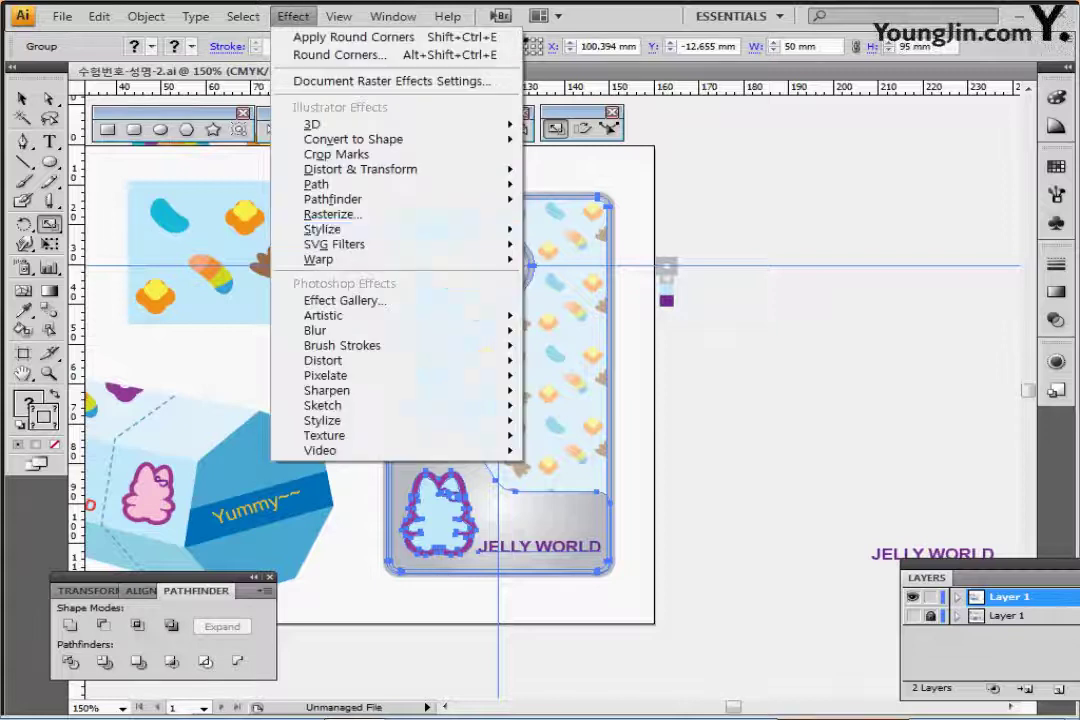
mouse_move(322, 229)
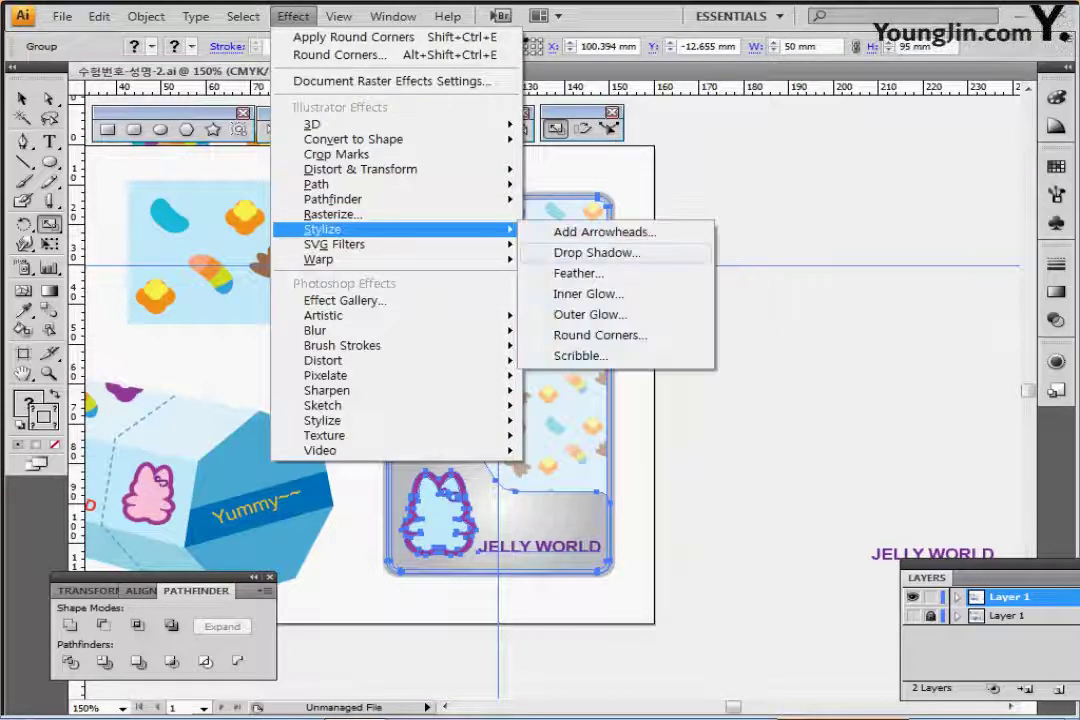
left_click(597, 252)
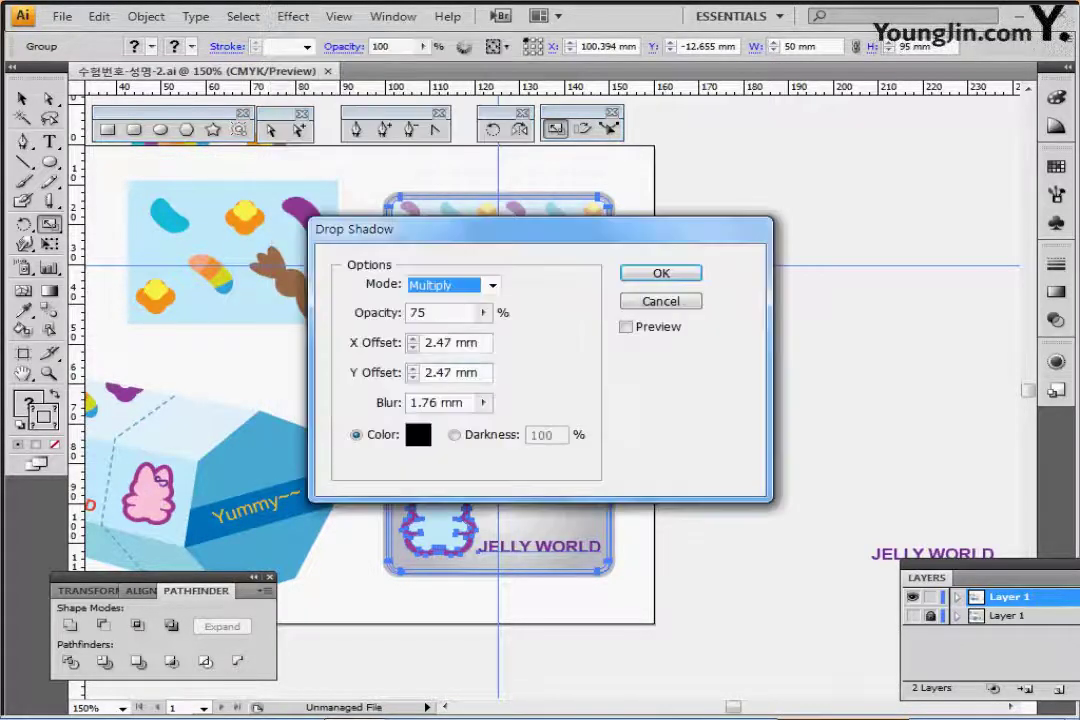
left_click(626, 327)
left_click_drag(520, 229, 815, 186)
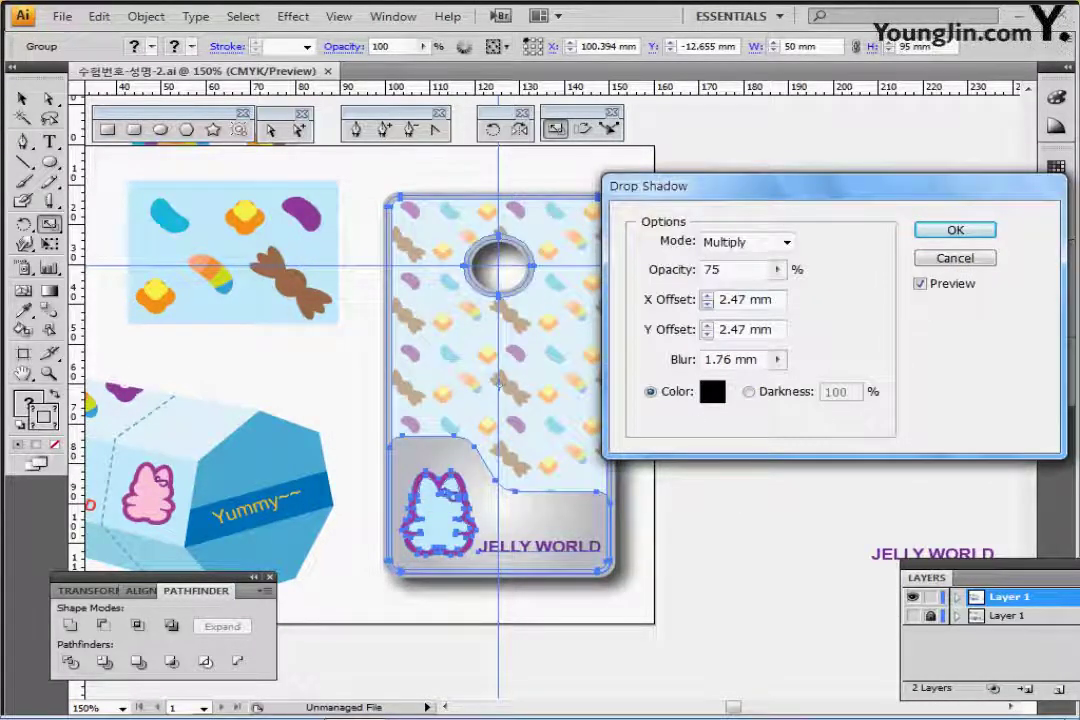
double_click(707, 305)
double_click(707, 335)
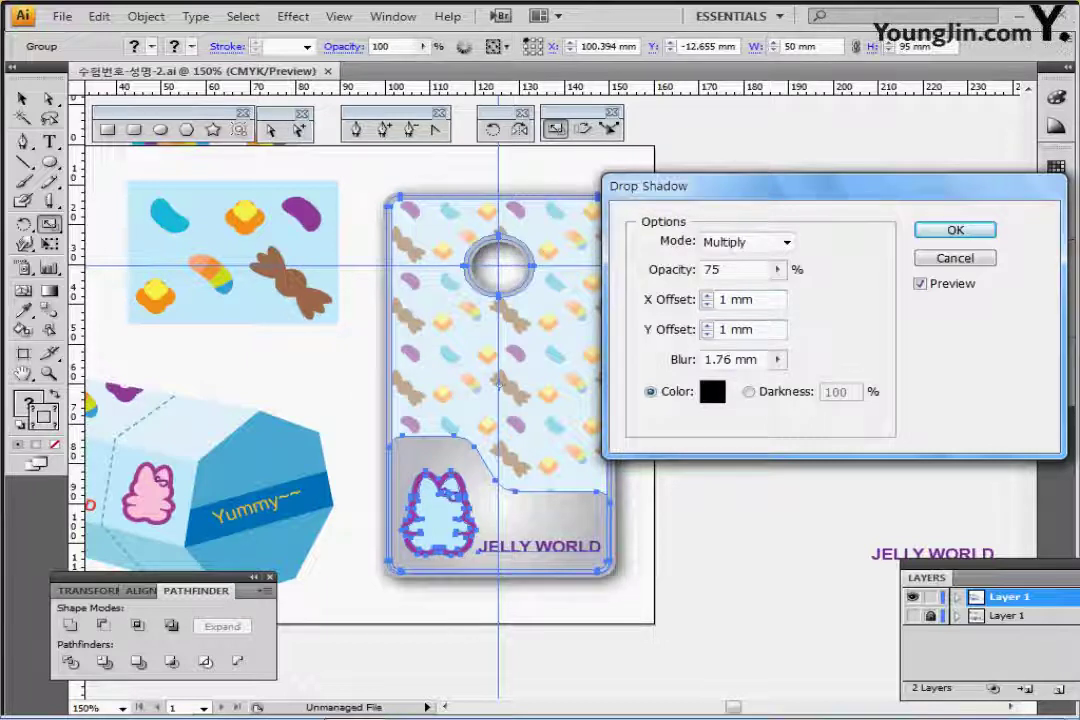
key("Tab")
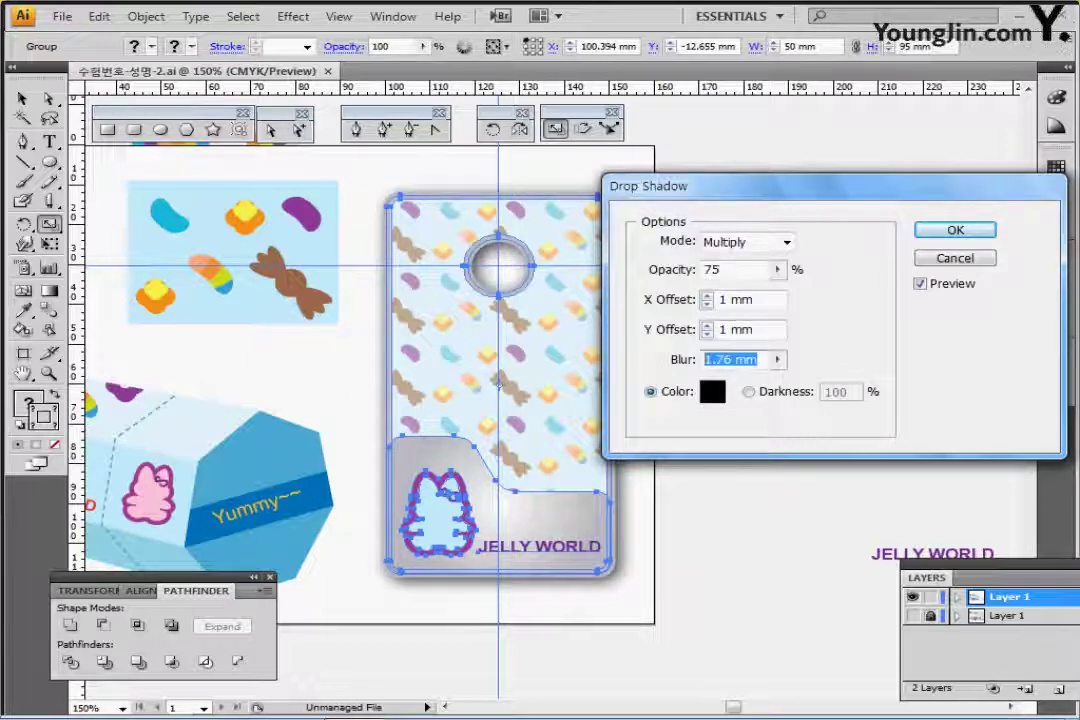
type("1")
key("Tab")
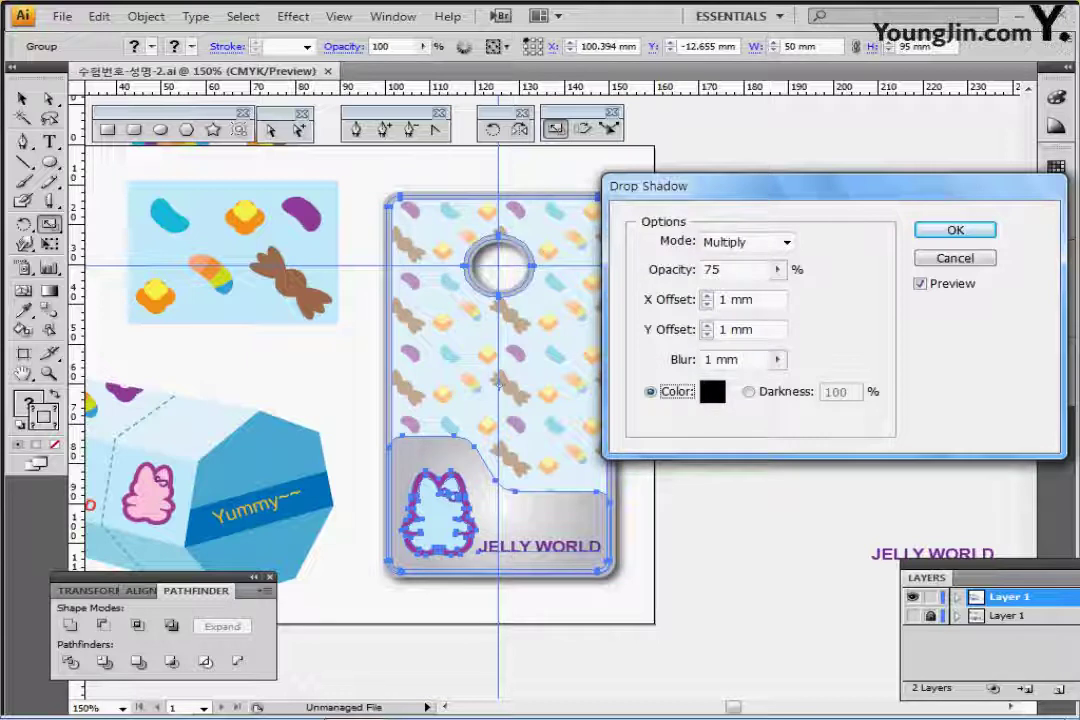
key("Return")
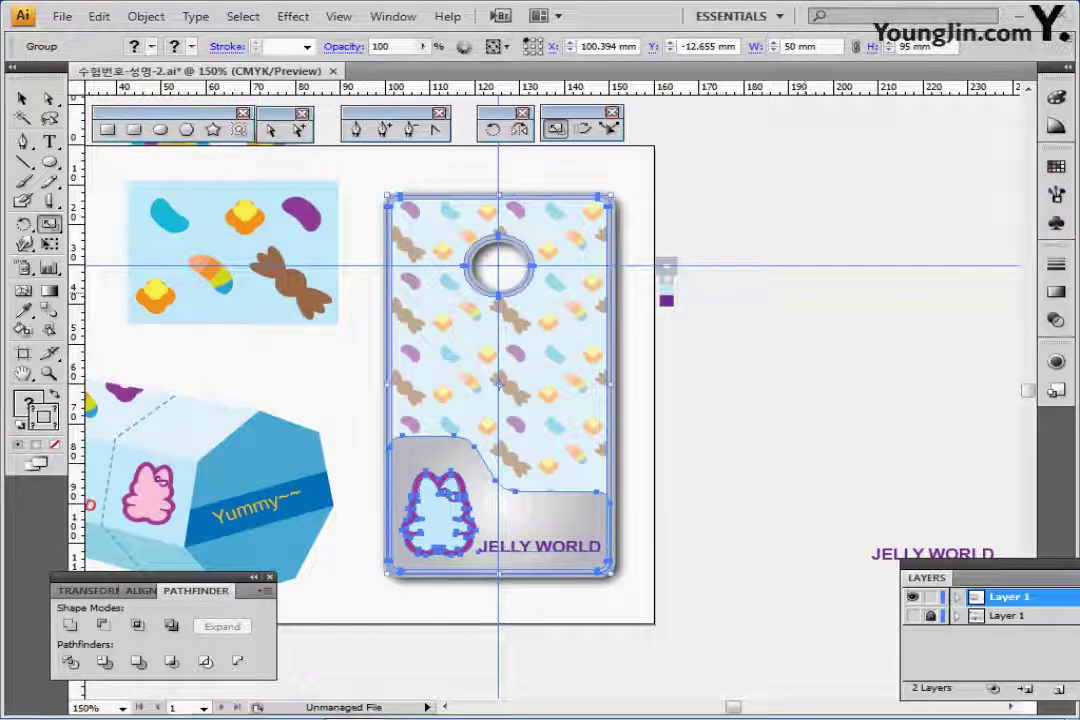
Step: Save the document, and hide the guides with nothing selected to present the whole artboard
key("ctrl+s")
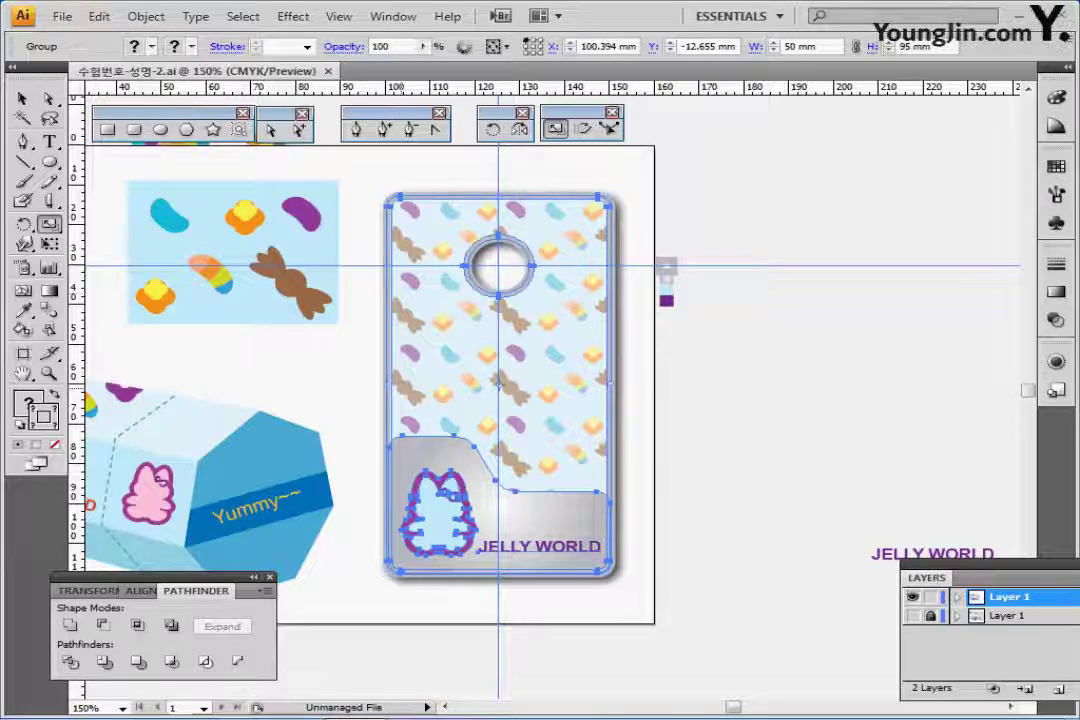
left_click_drag(498, 385, 652, 371)
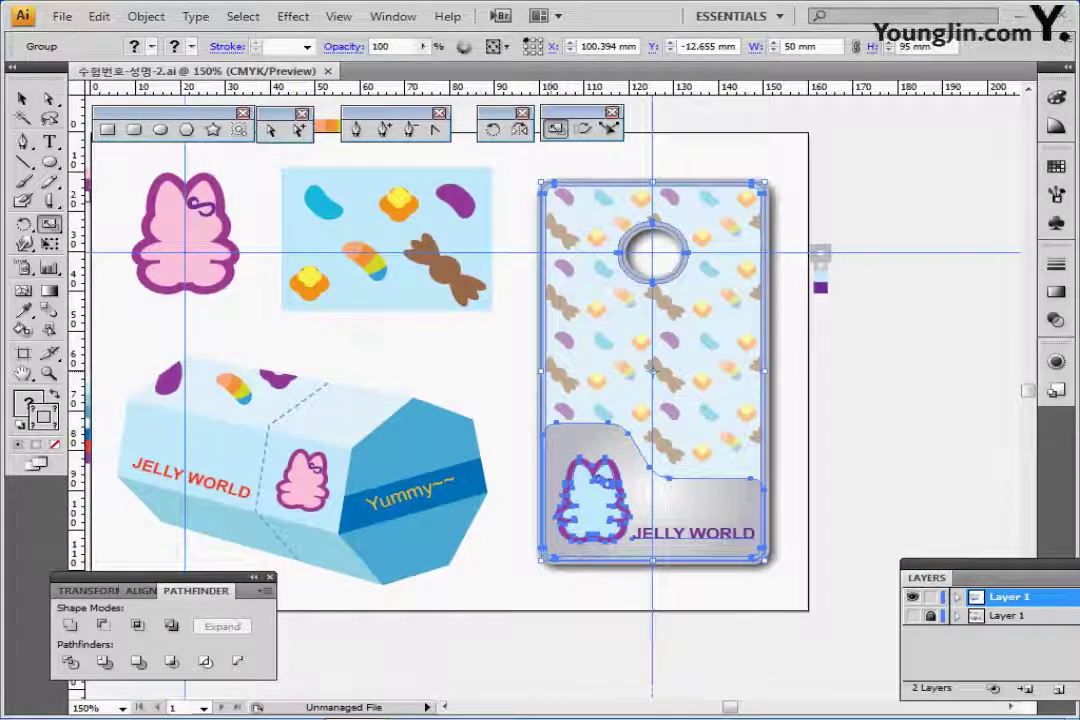
key("ctrl+semicolon")
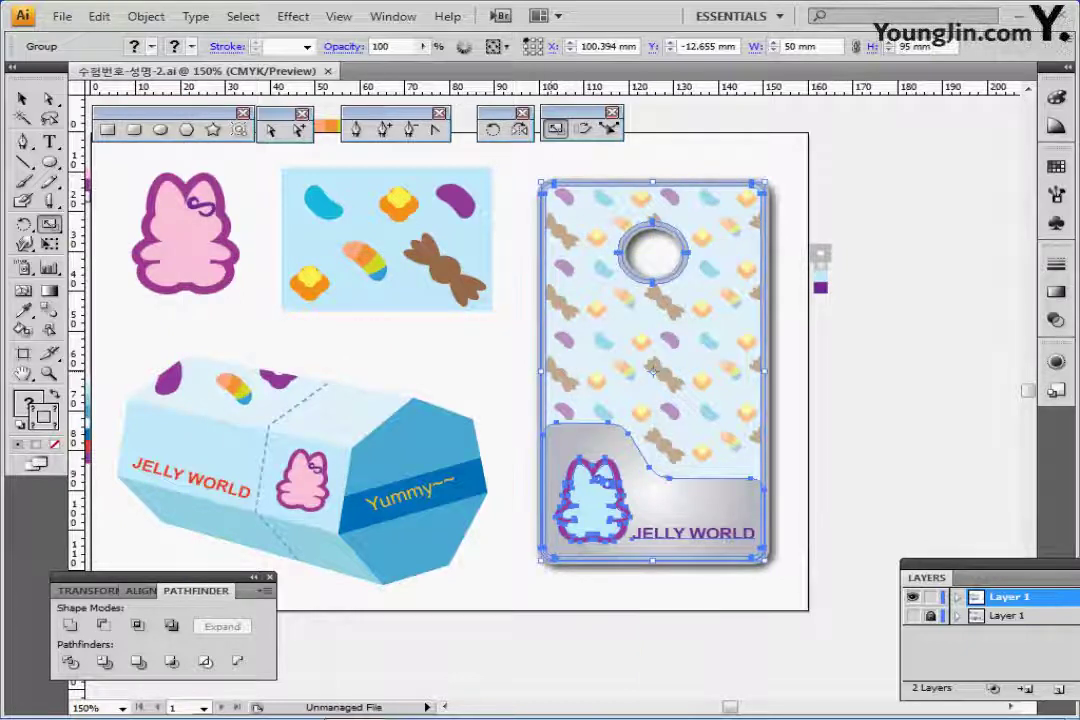
key("ctrl+0")
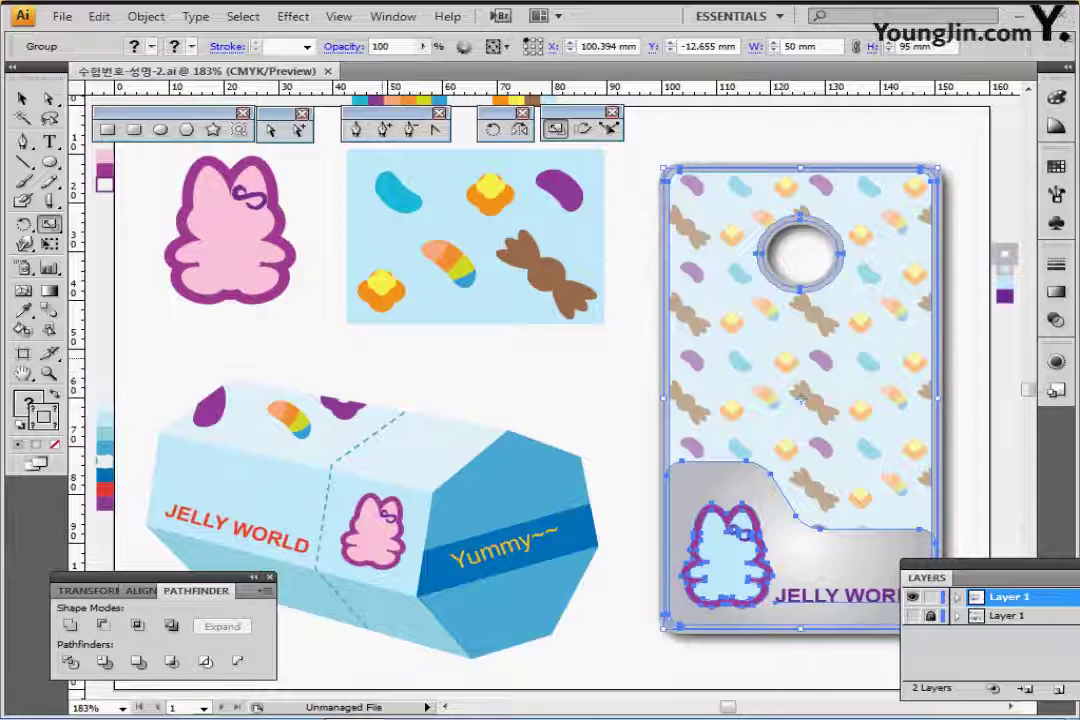
key("ctrl+shift+a")
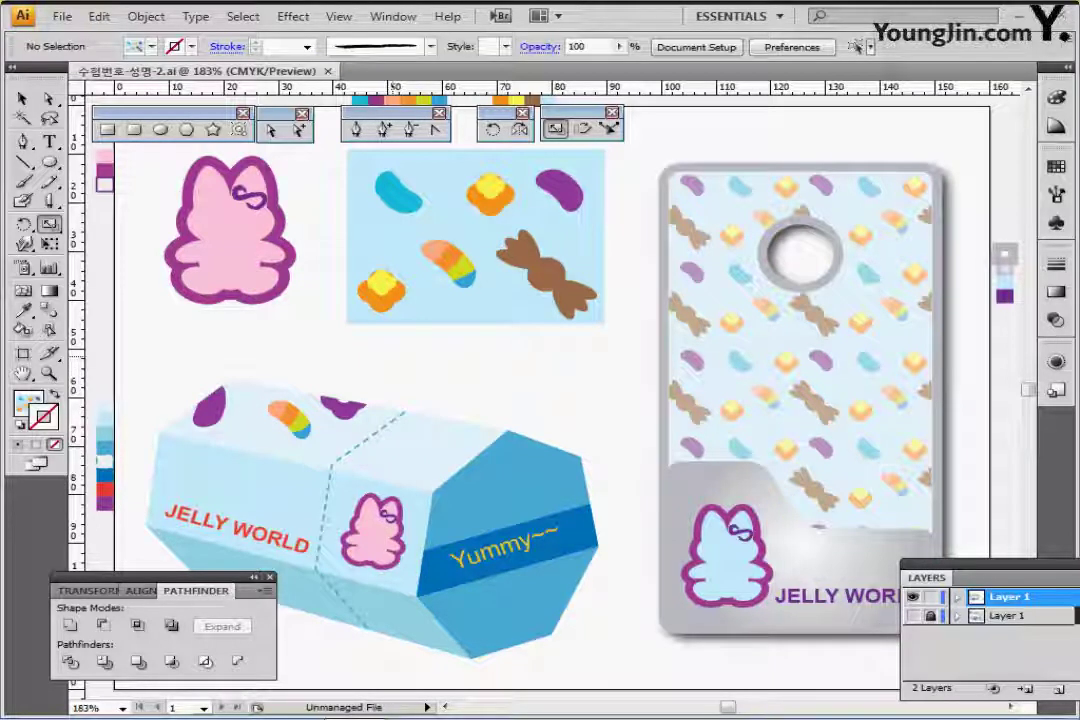